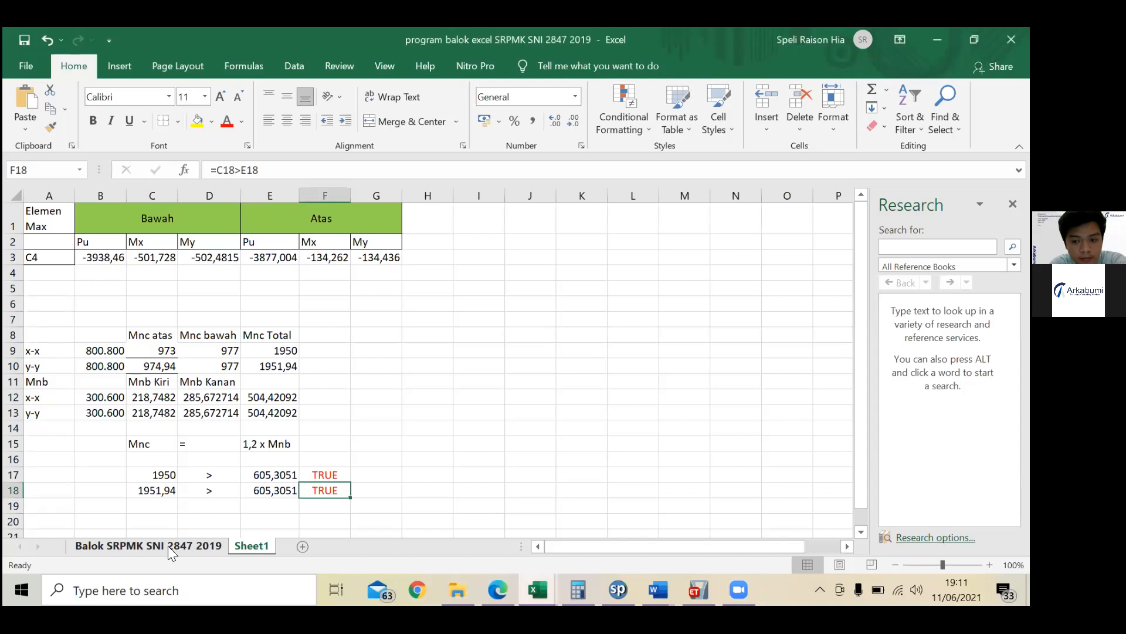
# Step: Open the Balok SRPMK SNI 2847 2019 sheet and review the beam's input parameters and the Tumpuan Kiri (-) reinforcement inputs
pyautogui.click(178, 545)
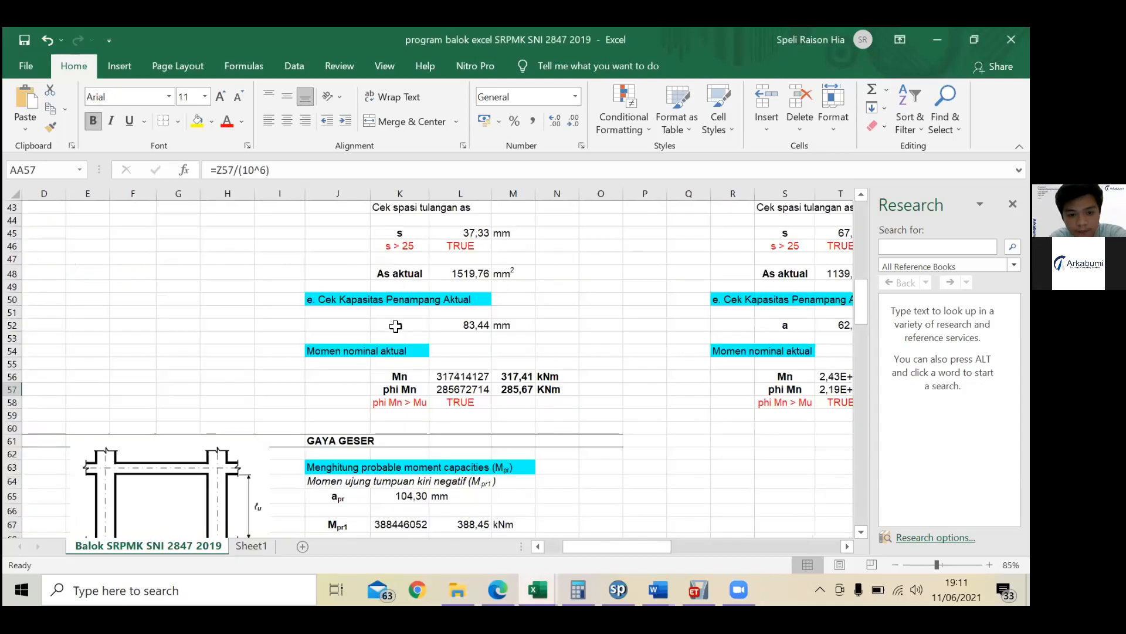
pyautogui.scroll(5, 228, 273)
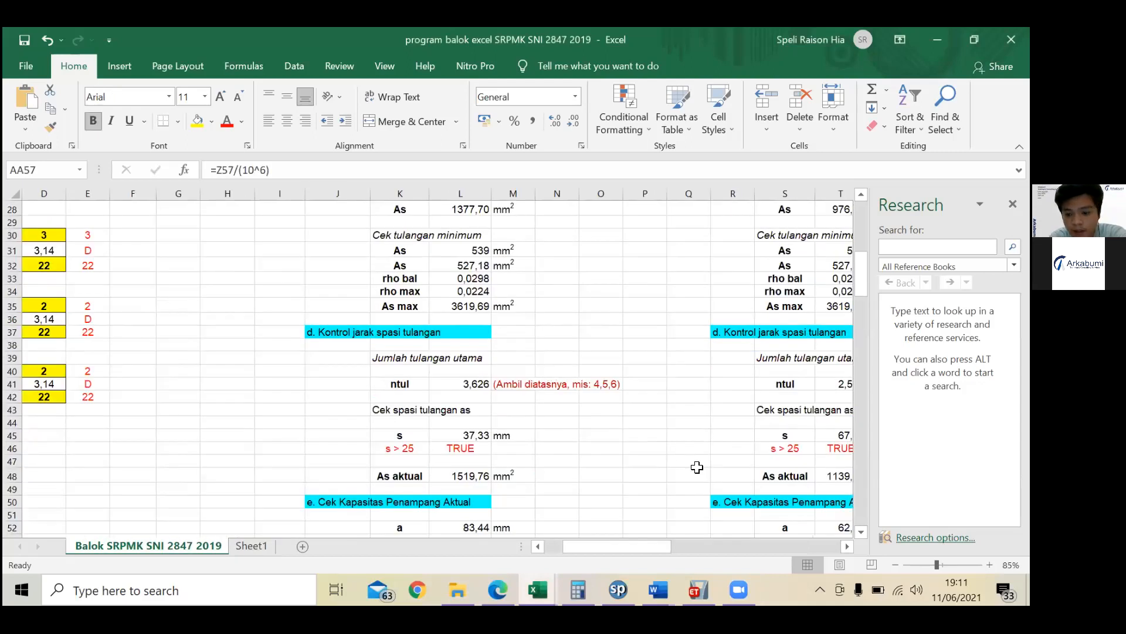
pyautogui.scroll(9, 645, 551)
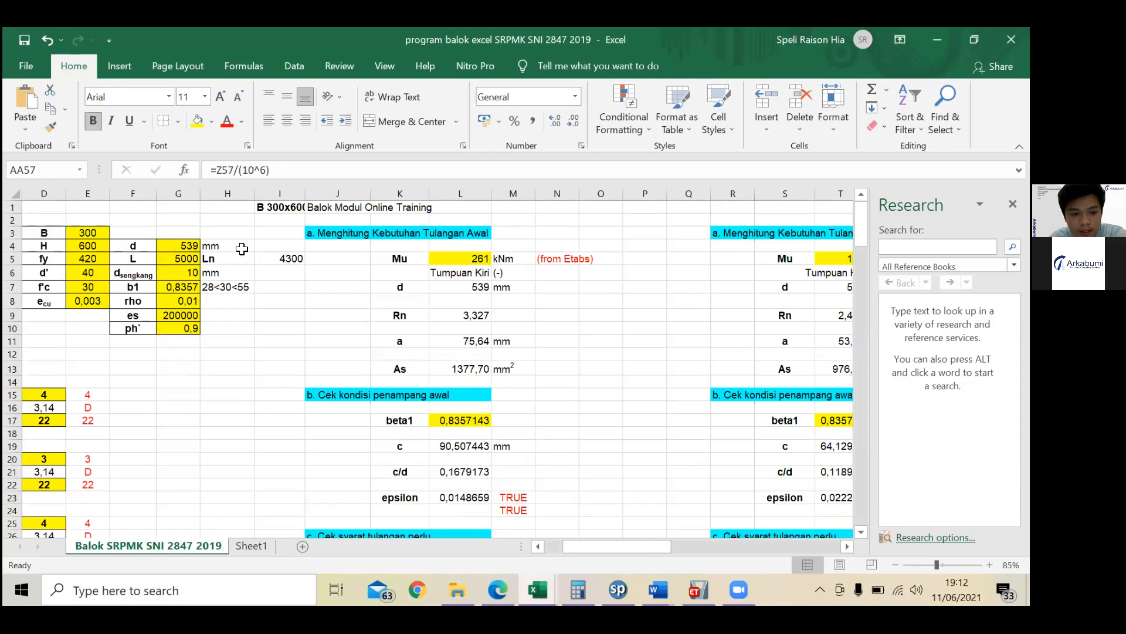
pyautogui.click(179, 259)
pyautogui.hscroll(-3, 294, 300)
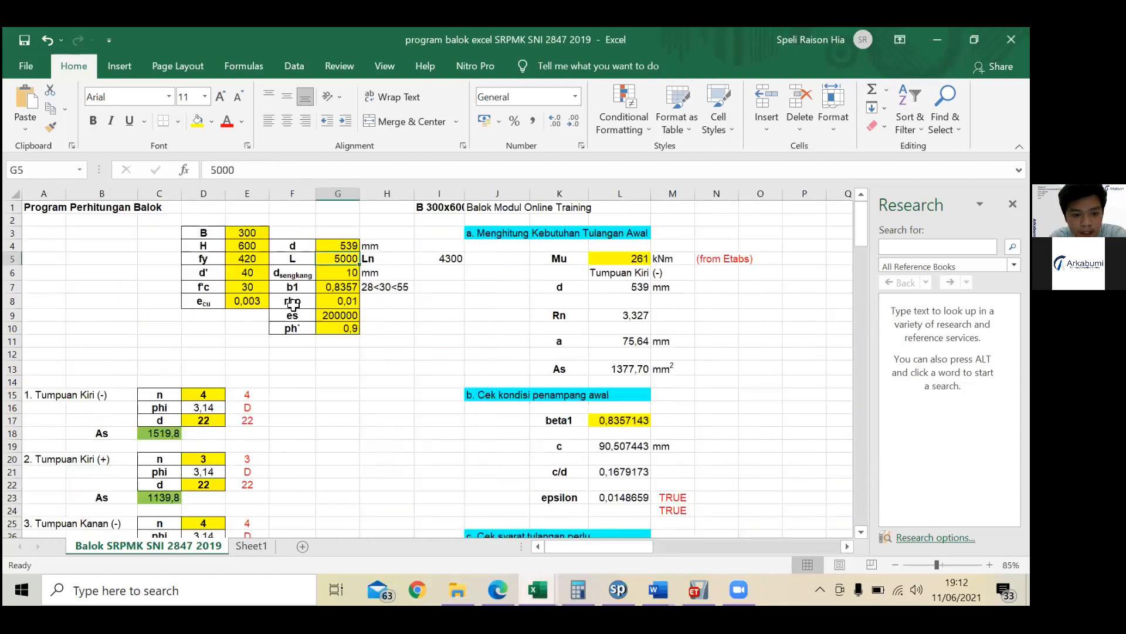
pyautogui.press('Left')
pyautogui.press('Up')
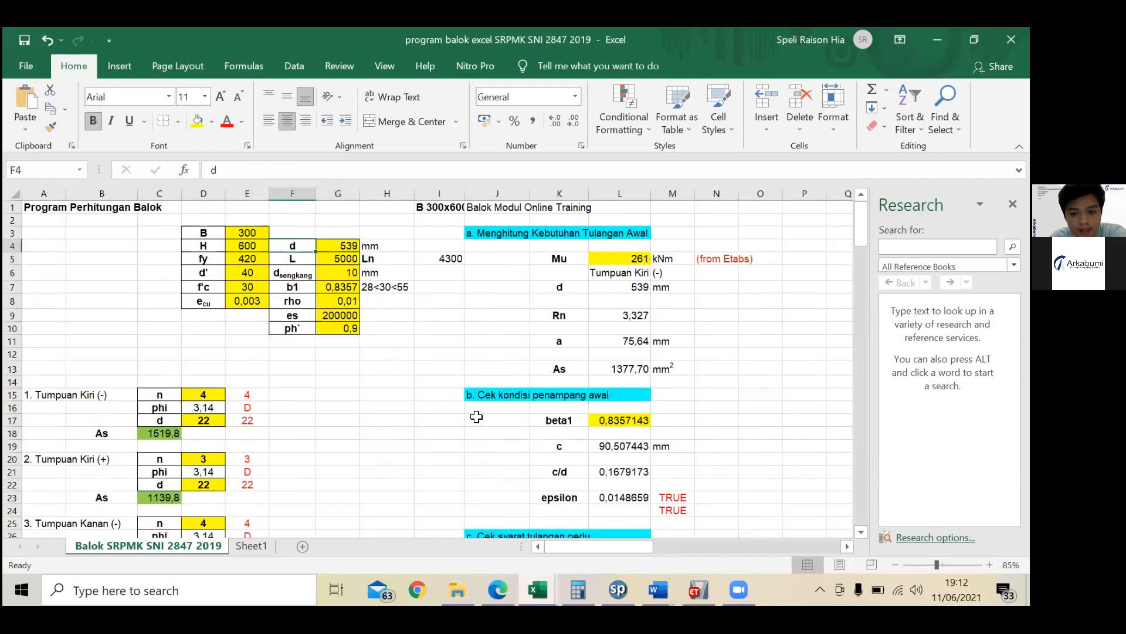
pyautogui.click(203, 407)
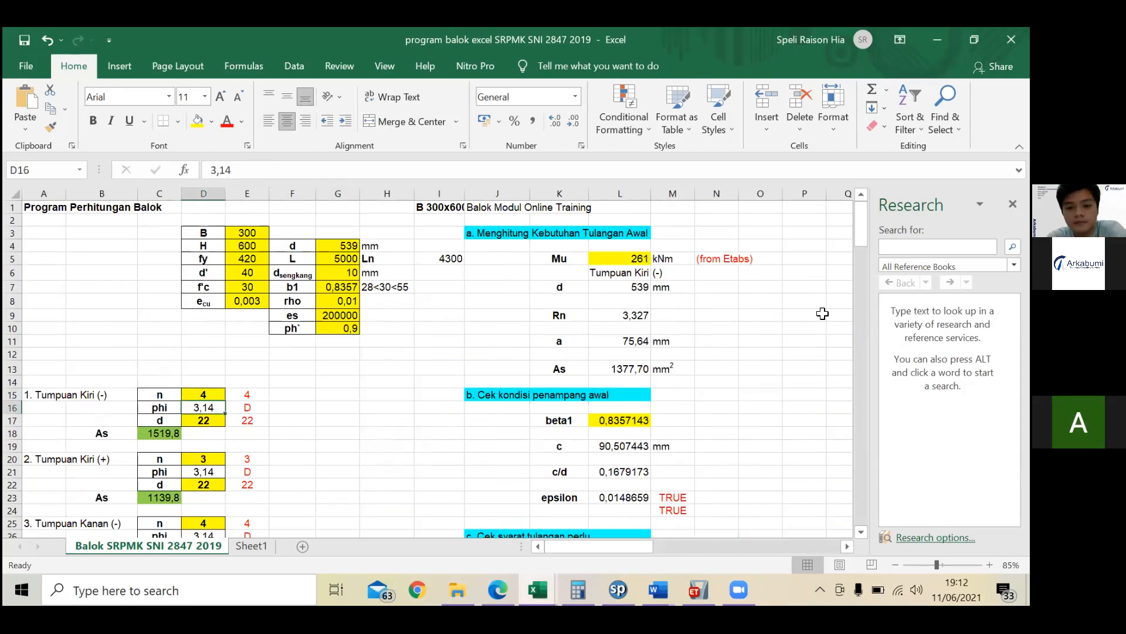
# Step: Examine the Tumpuan Kiri (-) initial reinforcement calculation, including the Mu input and the formula behind beta1
pyautogui.scroll(-2, 662, 464)
pyautogui.moveTo(603, 547); pyautogui.dragTo(616, 546)
pyautogui.hscroll(3, 410, 258)
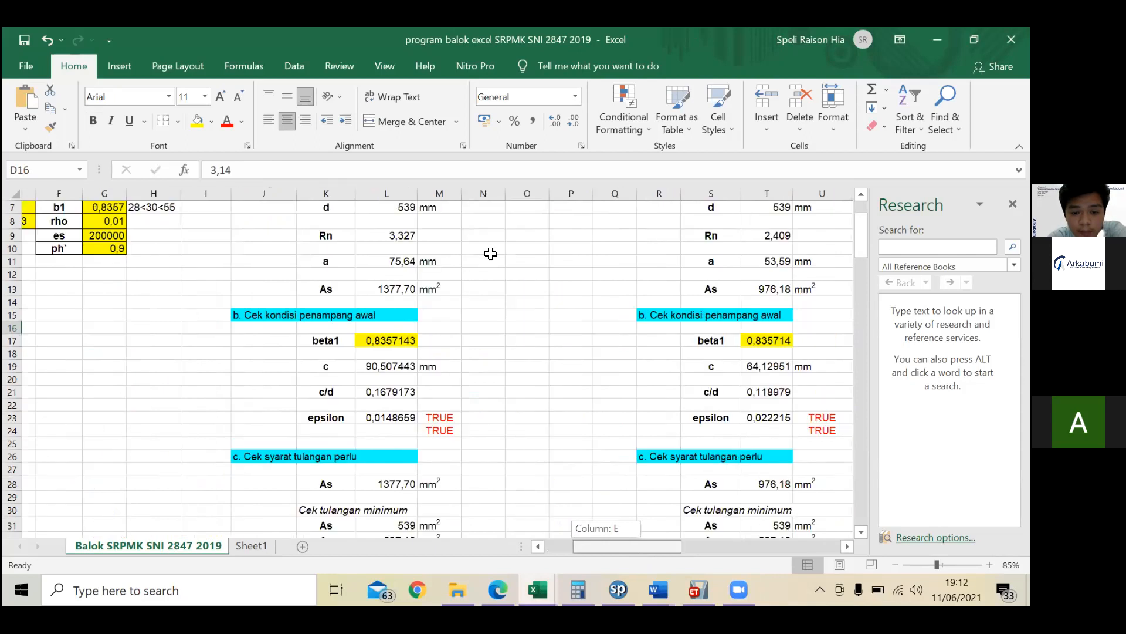
pyautogui.scroll(2, 452, 298)
pyautogui.click(372, 258)
pyautogui.scroll(-2, 446, 320)
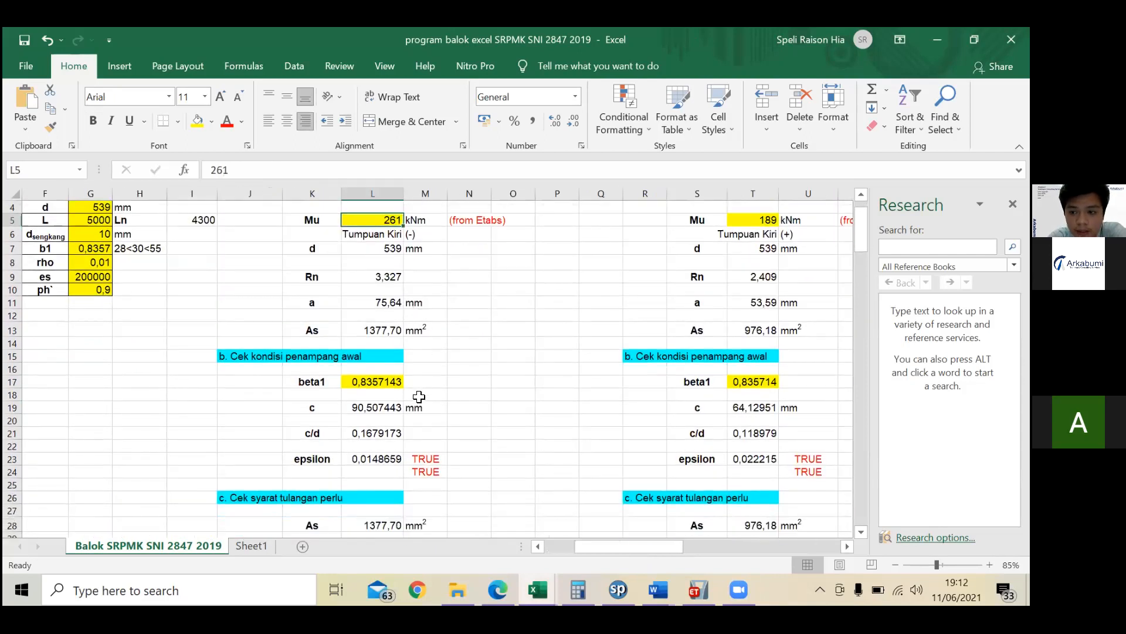
pyautogui.scroll(-1, 419, 395)
pyautogui.scroll(2, 396, 258)
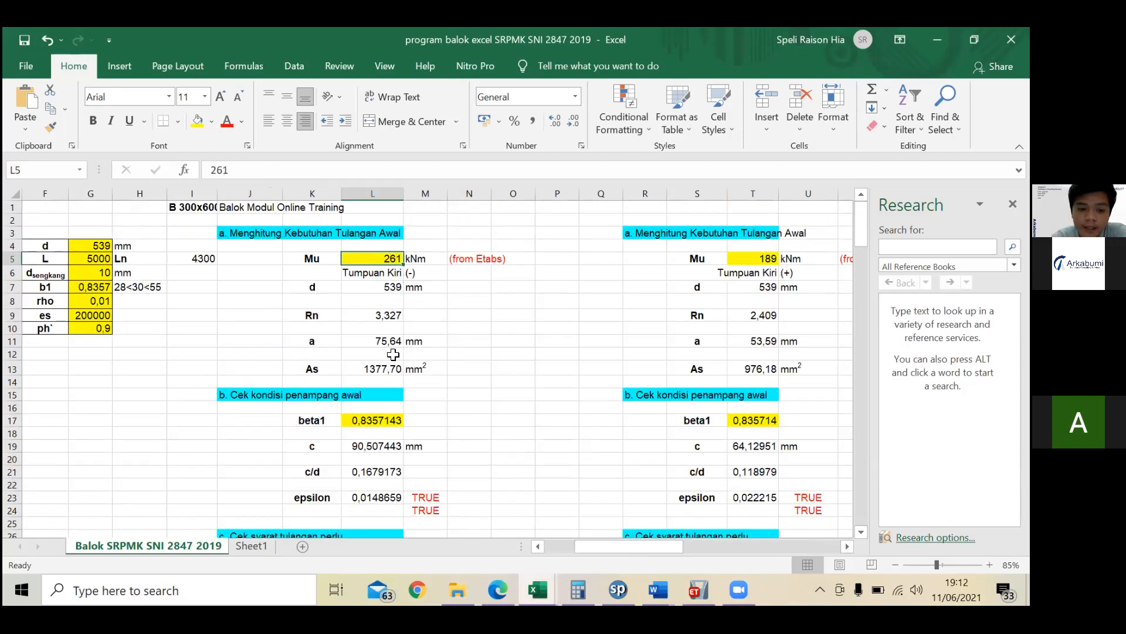
pyautogui.doubleClick(375, 420)
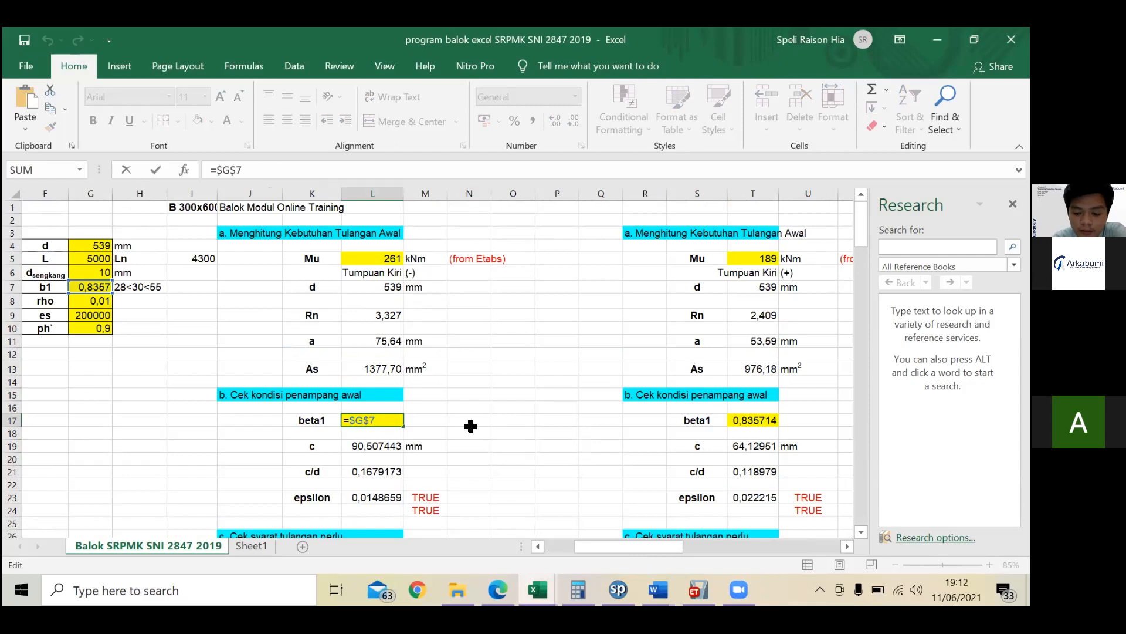
pyautogui.press('Return')
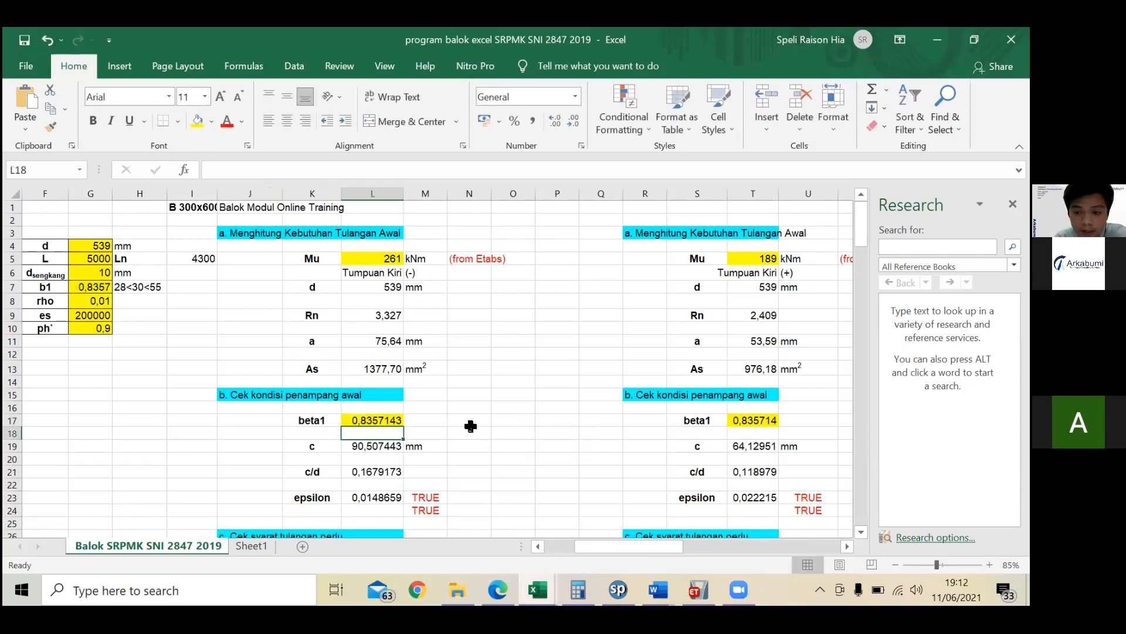
# Step: Review the Tumpuan Kiri (-) checks from the initial section condition through required reinforcement and bar spacing to the actual nominal moment
pyautogui.scroll(-2, 471, 430)
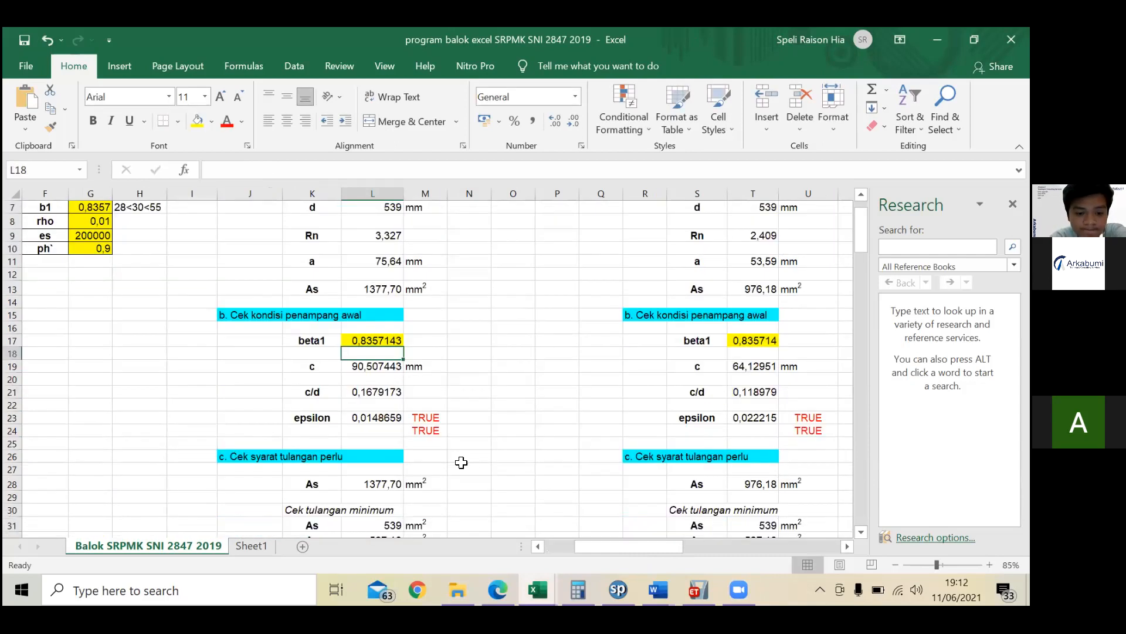
pyautogui.scroll(-4, 453, 469)
pyautogui.scroll(-7, 453, 469)
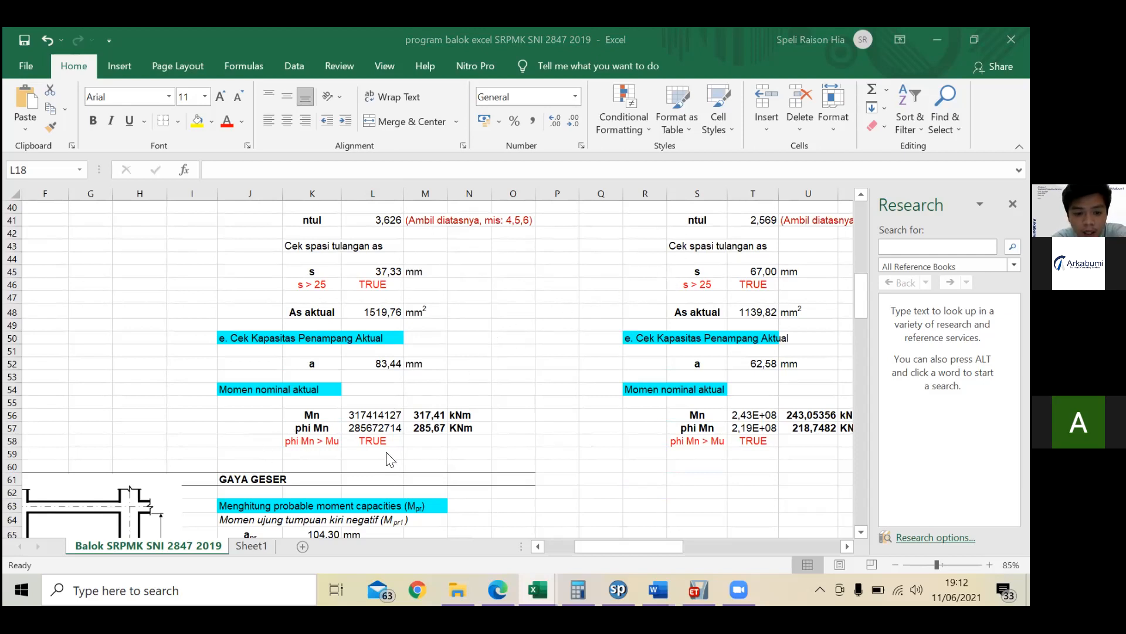
pyautogui.scroll(10, 403, 448)
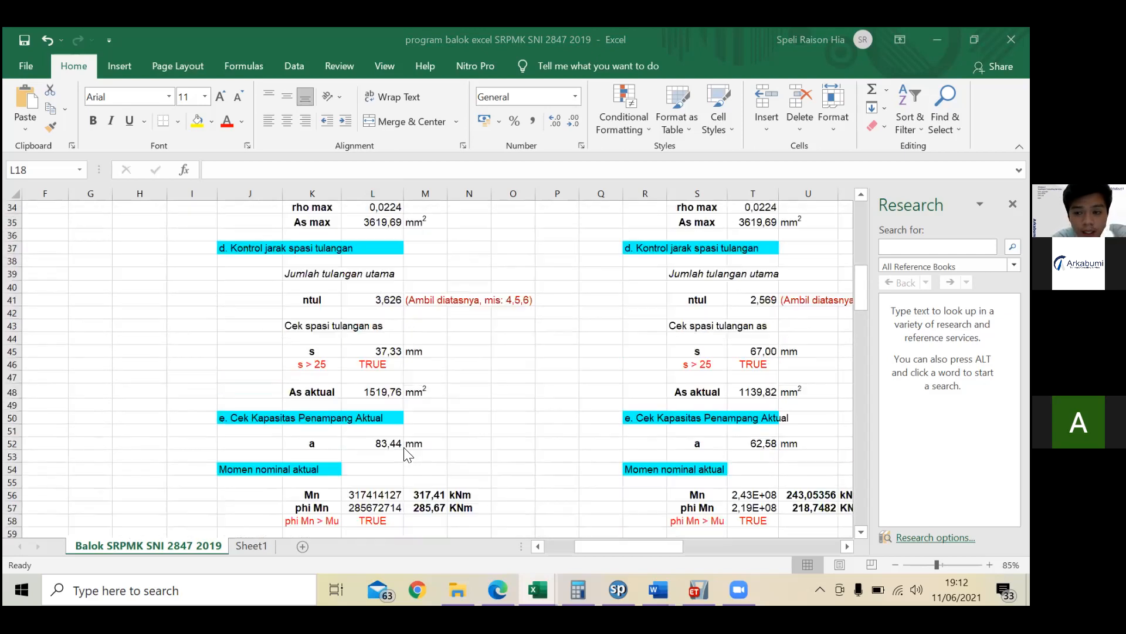
pyautogui.scroll(3, 404, 447)
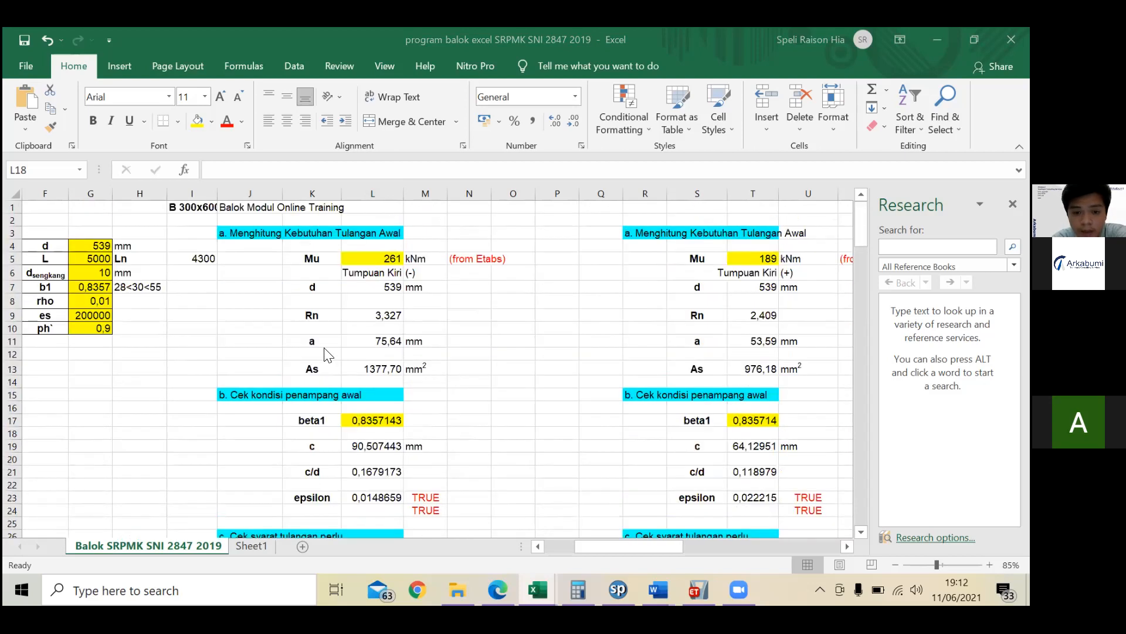
pyautogui.scroll(-4, 328, 355)
pyautogui.scroll(-8, 327, 355)
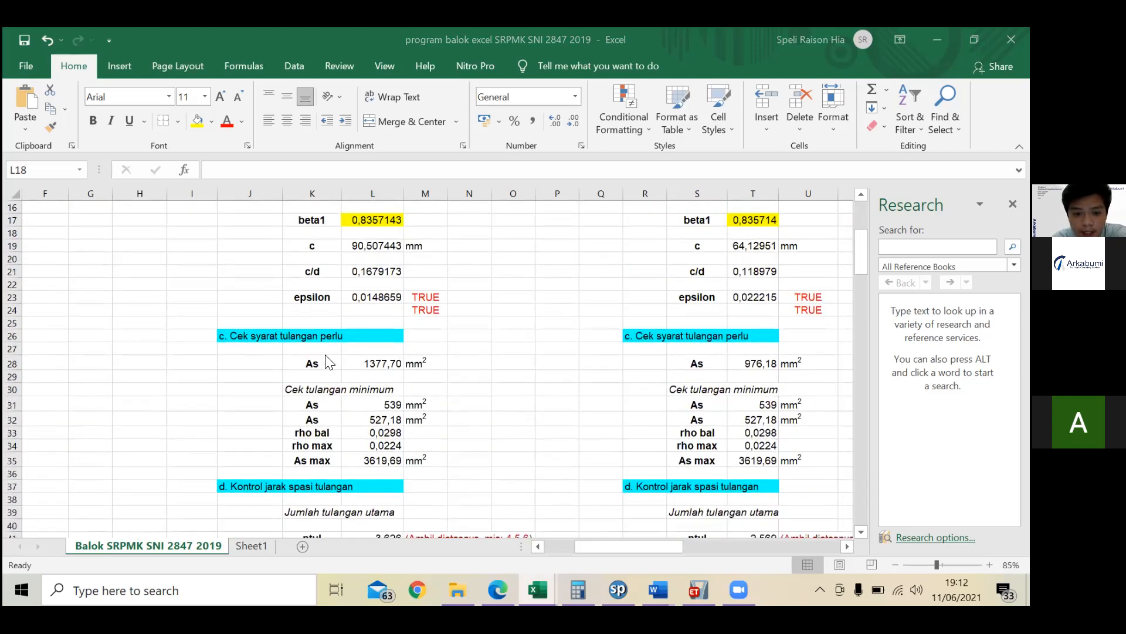
pyautogui.scroll(-4, 333, 369)
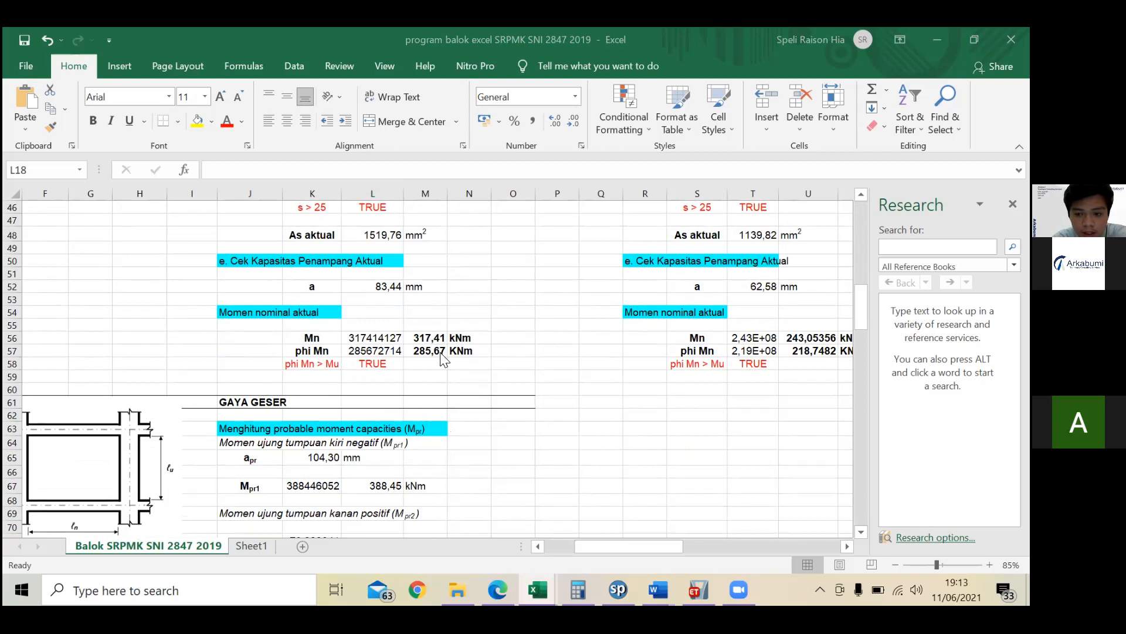
pyautogui.scroll(1, 442, 396)
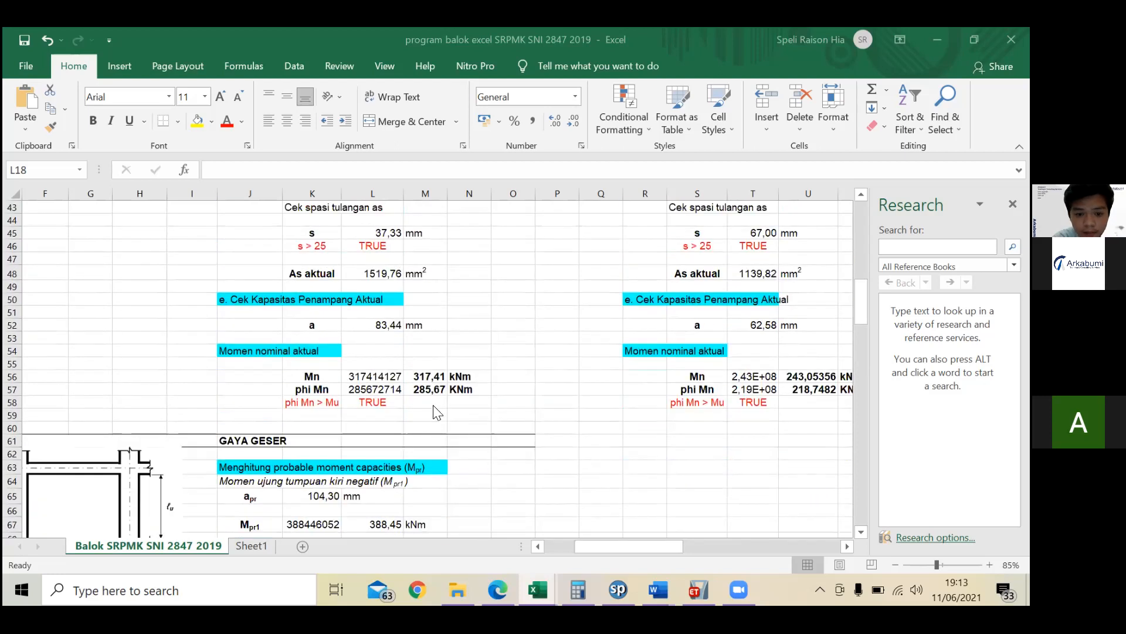
pyautogui.scroll(-1, 433, 417)
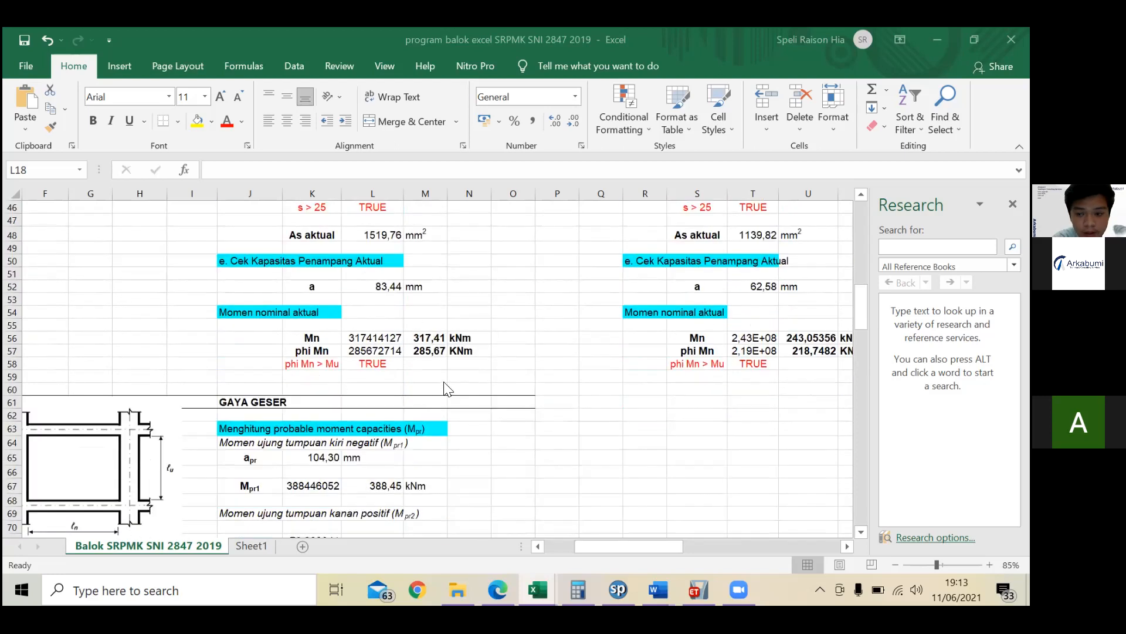
pyautogui.scroll(1, 441, 387)
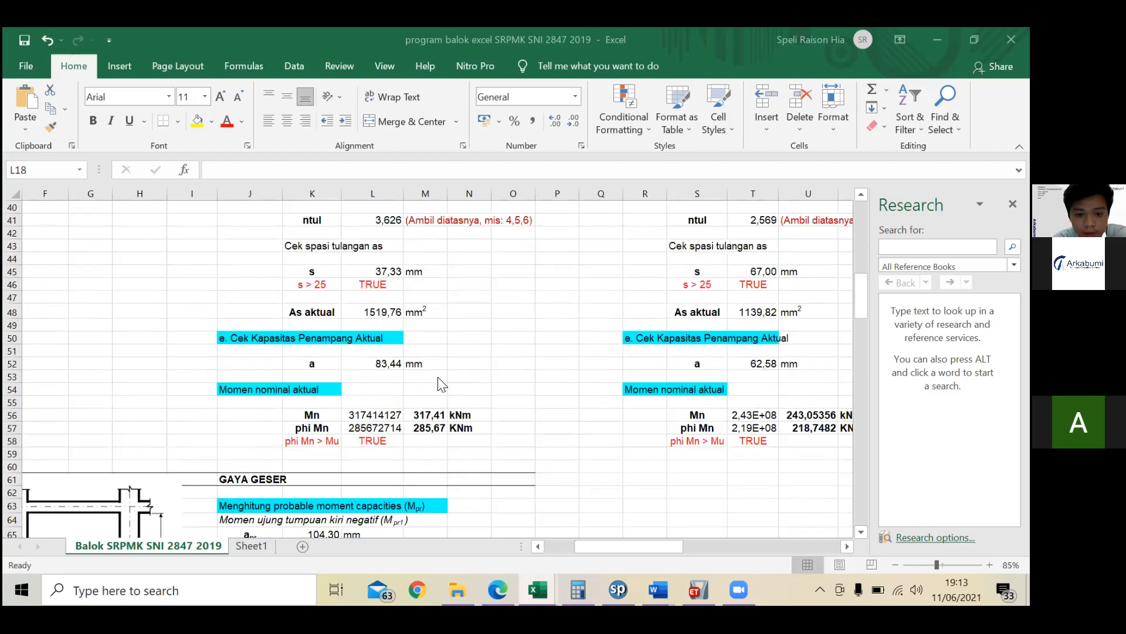
pyautogui.scroll(1, 503, 419)
# Step: Review the six reinforcement input tables from Tumpuan Kiri (-) to Tumpuan Lapangan (+), with their n, phi, d and As values
pyautogui.moveTo(636, 552); pyautogui.dragTo(578, 552)
pyautogui.scroll(10, 267, 441)
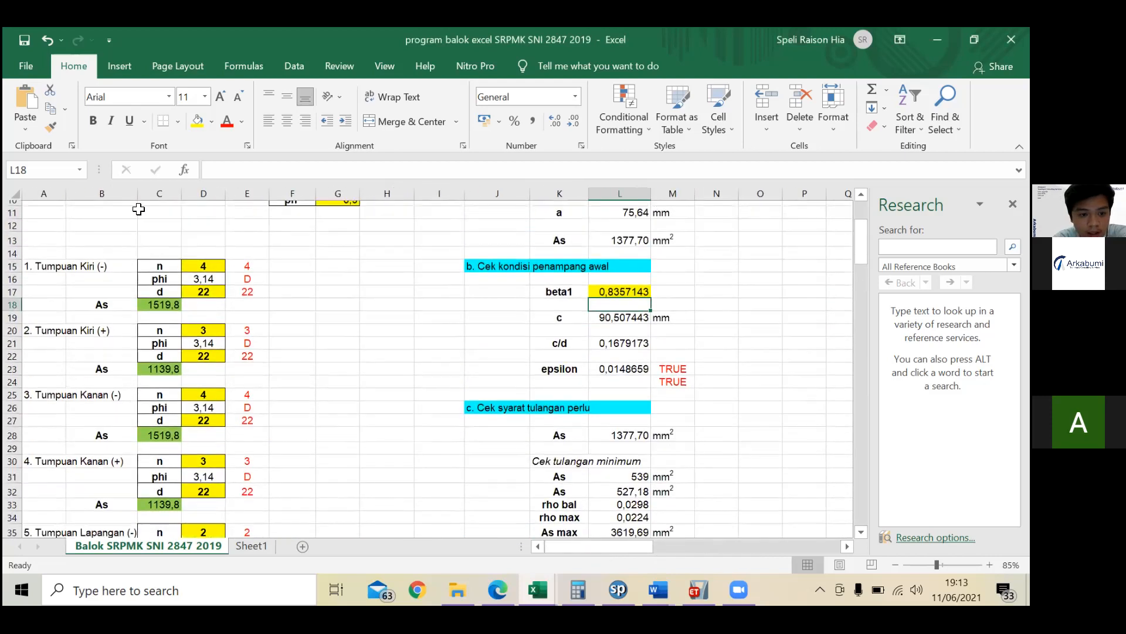
pyautogui.scroll(1, 139, 209)
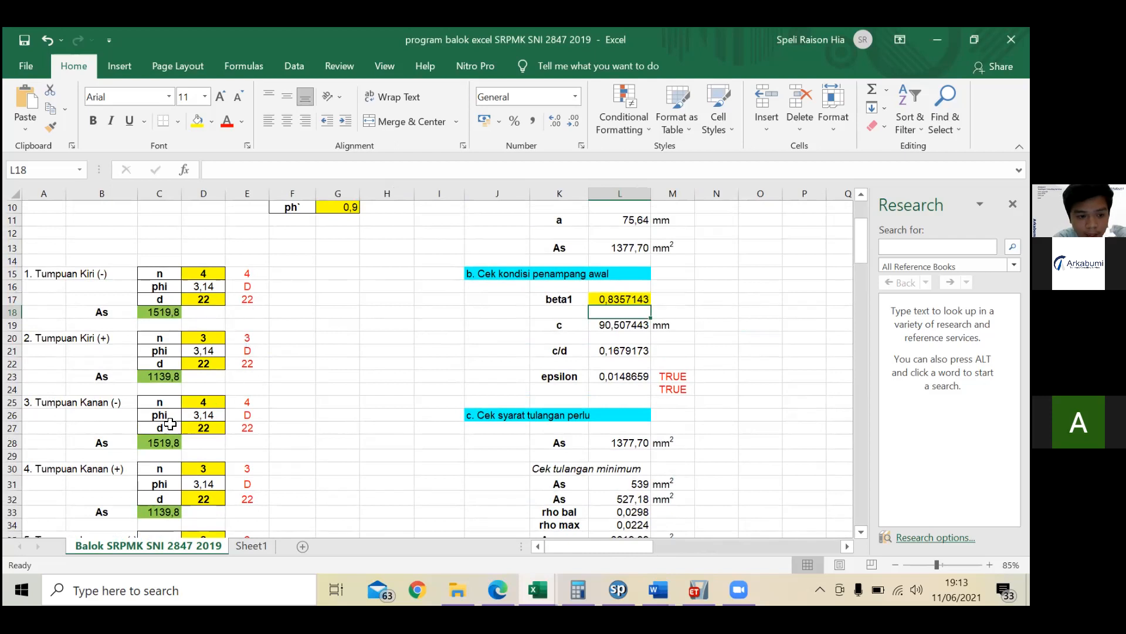
pyautogui.scroll(-1, 153, 499)
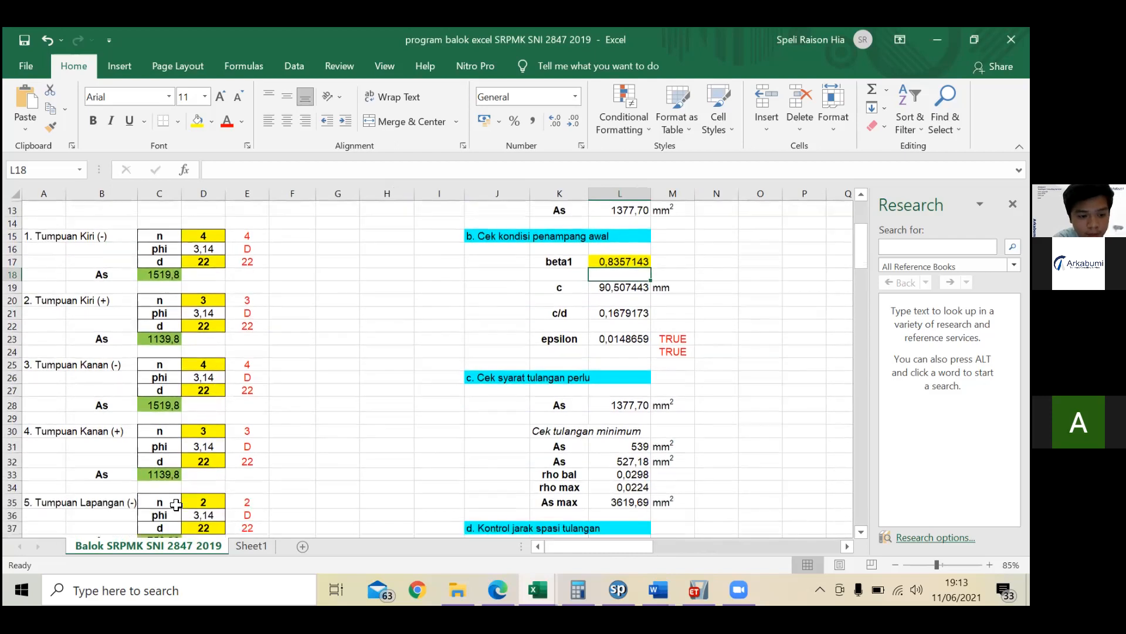
pyautogui.scroll(-3, 177, 506)
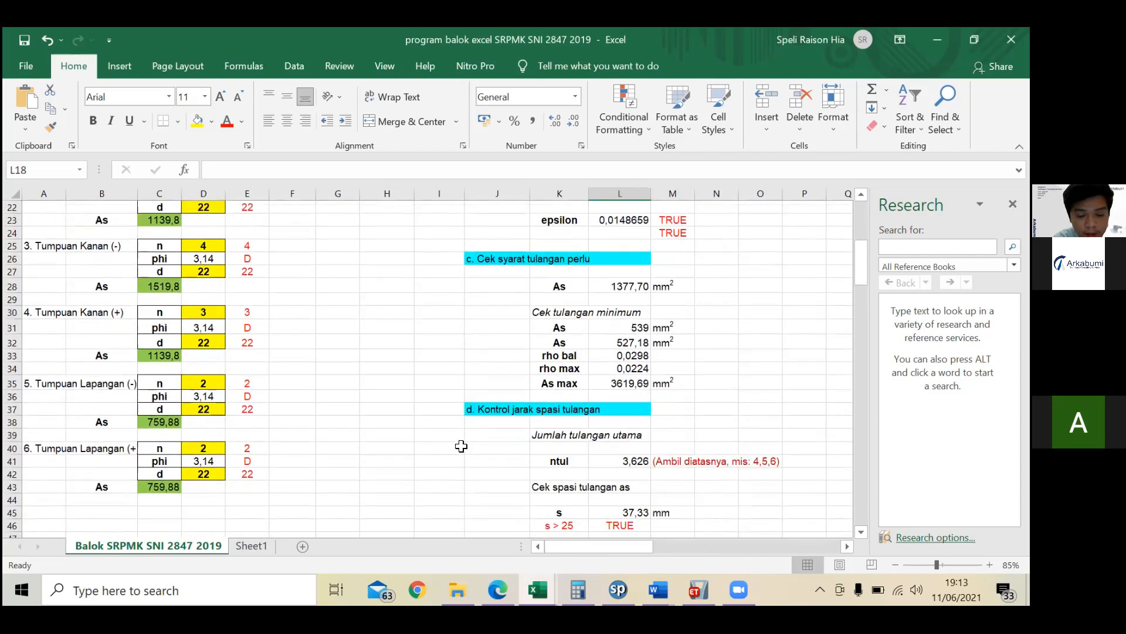
pyautogui.scroll(4, 461, 446)
pyautogui.scroll(3, 698, 330)
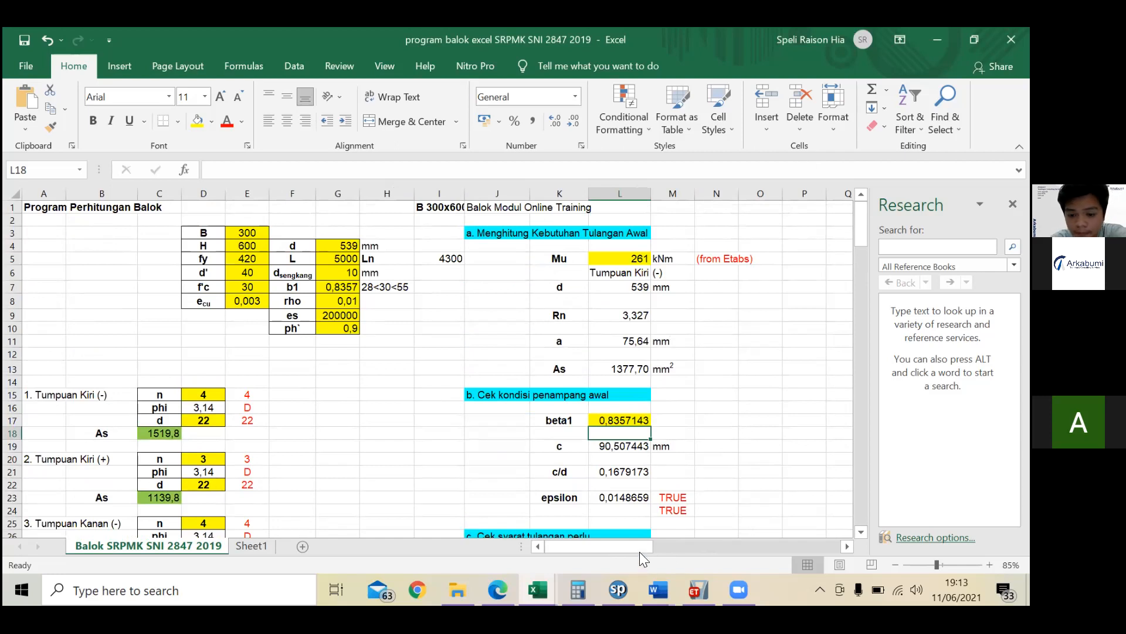
# Step: Change the Tumpuan Kiri (+) block's heading in R3 to "b. Menghitung Kebutuhan Tulangan Awal"
pyautogui.moveTo(640, 547); pyautogui.dragTo(621, 550)
pyautogui.click(262, 258)
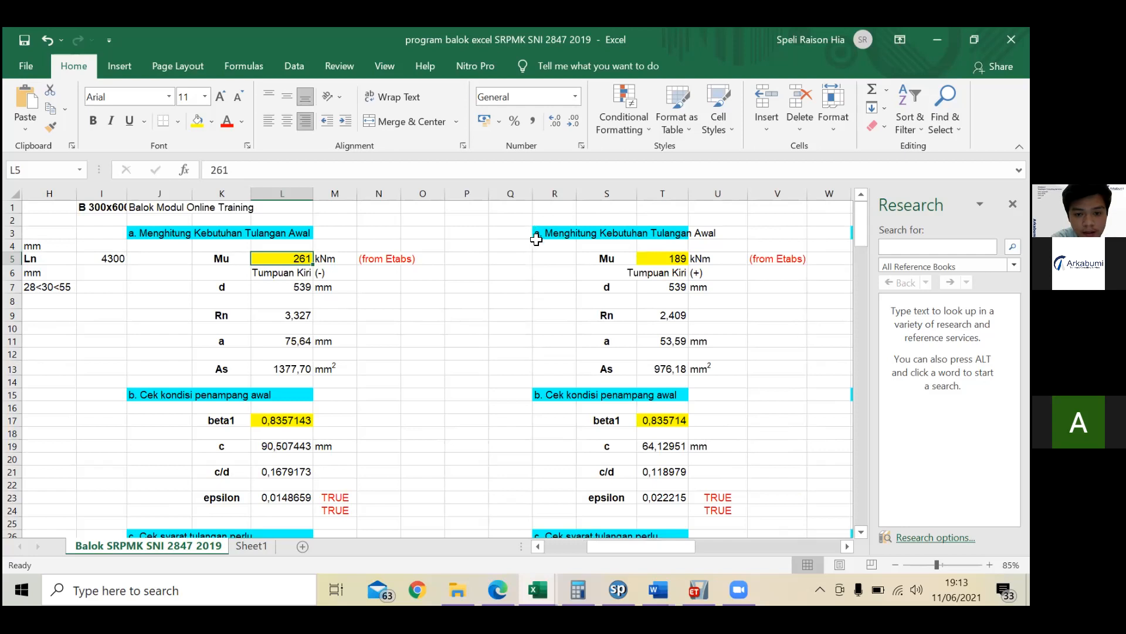
pyautogui.doubleClick(544, 233)
pyautogui.press('BackSpace')
pyautogui.press('BackSpace')
pyautogui.press('BackSpace')
pyautogui.write('b.')
pyautogui.press('Return')
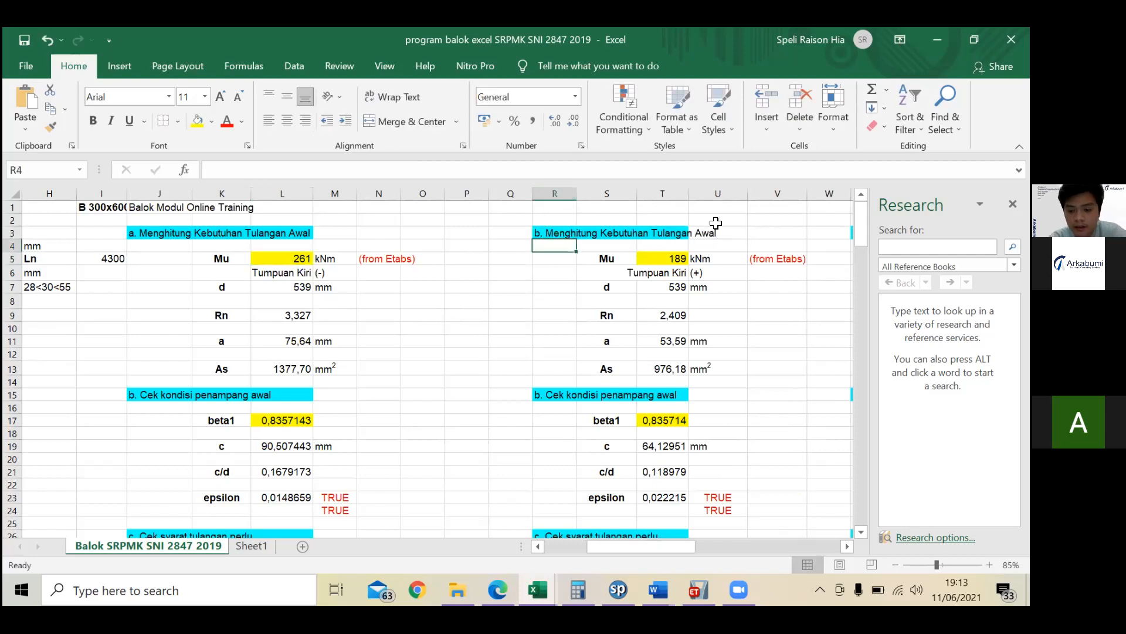
# Step: Change the Tumpuan Kanan (-) block's heading in X3 to "c. Menghitung Kebutuhan Tulangan Awal"
pyautogui.click(660, 547)
pyautogui.moveTo(660, 550); pyautogui.dragTo(733, 550)
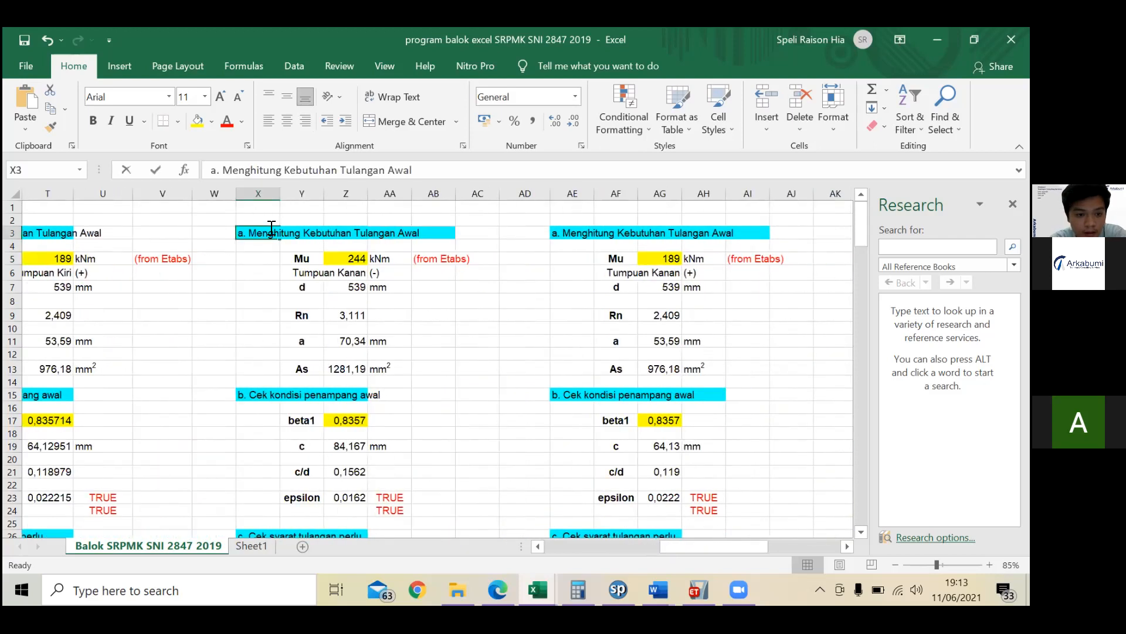
pyautogui.doubleClick(272, 232)
pyautogui.press('BackSpace')
pyautogui.press('BackSpace')
pyautogui.press('BackSpace')
pyautogui.write('c.')
pyautogui.press('Return')
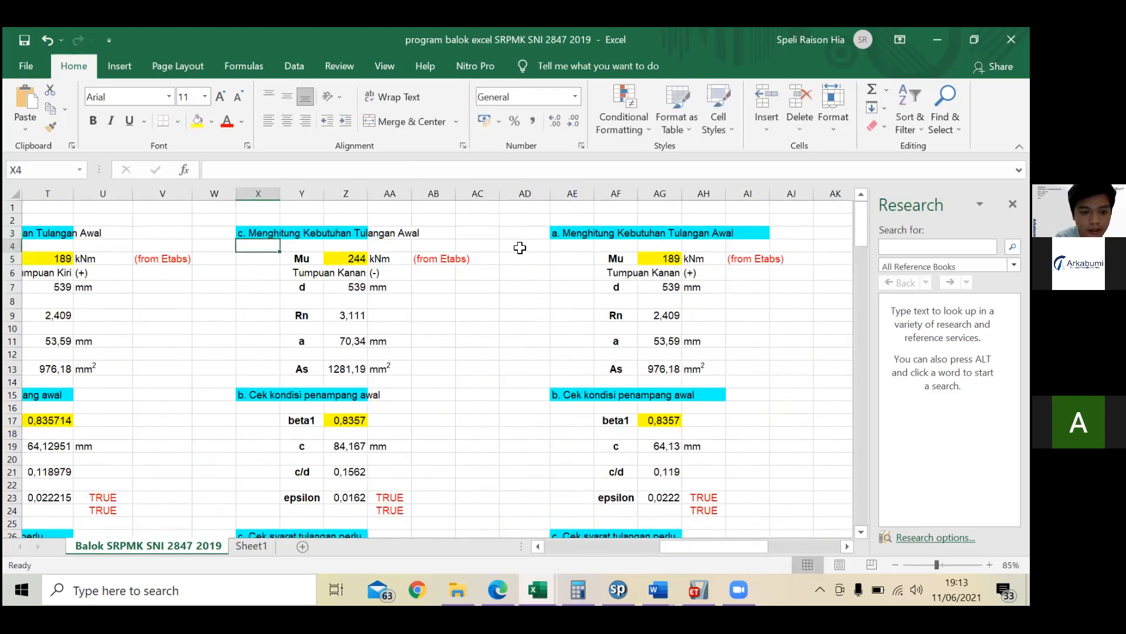
# Step: Change the Tumpuan Kanan (+) block's heading in AE3 to "d. Menghitung Kebutuhan Tulangan Awal"
pyautogui.doubleClick(558, 233)
pyautogui.press('BackSpace')
pyautogui.write('d')
pyautogui.press('Return')
# Step: Change the Tumpuan Lapangan (-) block's heading in AL3 to "e. Menghitung Kebutuhan Tulangan Awal"
pyautogui.moveTo(731, 549); pyautogui.dragTo(771, 549)
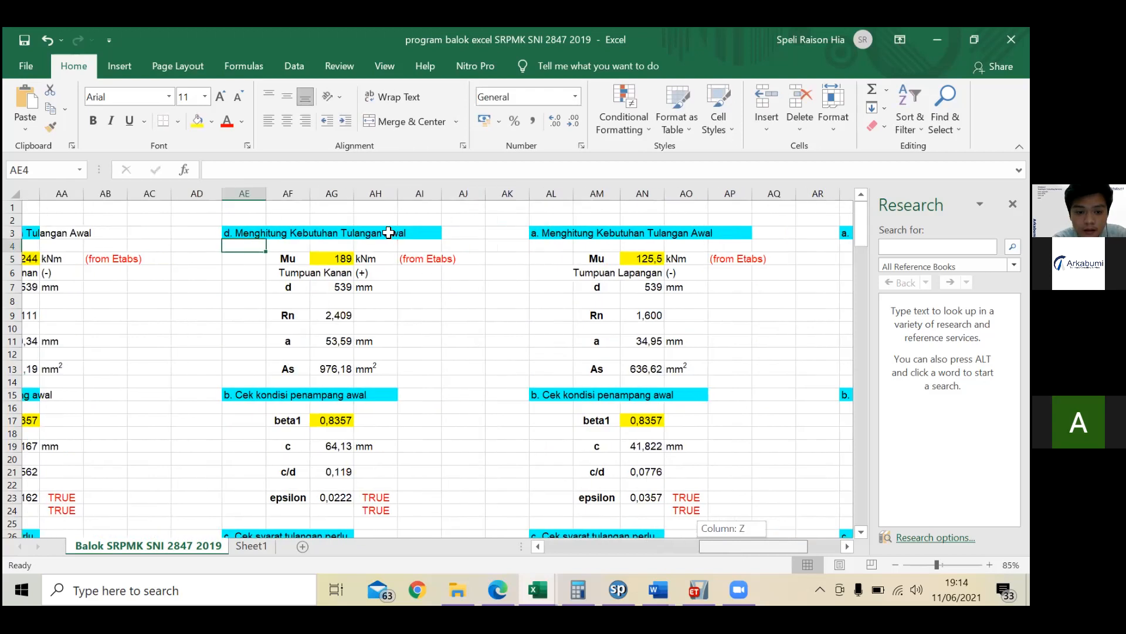
pyautogui.doubleClick(392, 233)
pyautogui.press('BackSpace')
pyautogui.write('e')
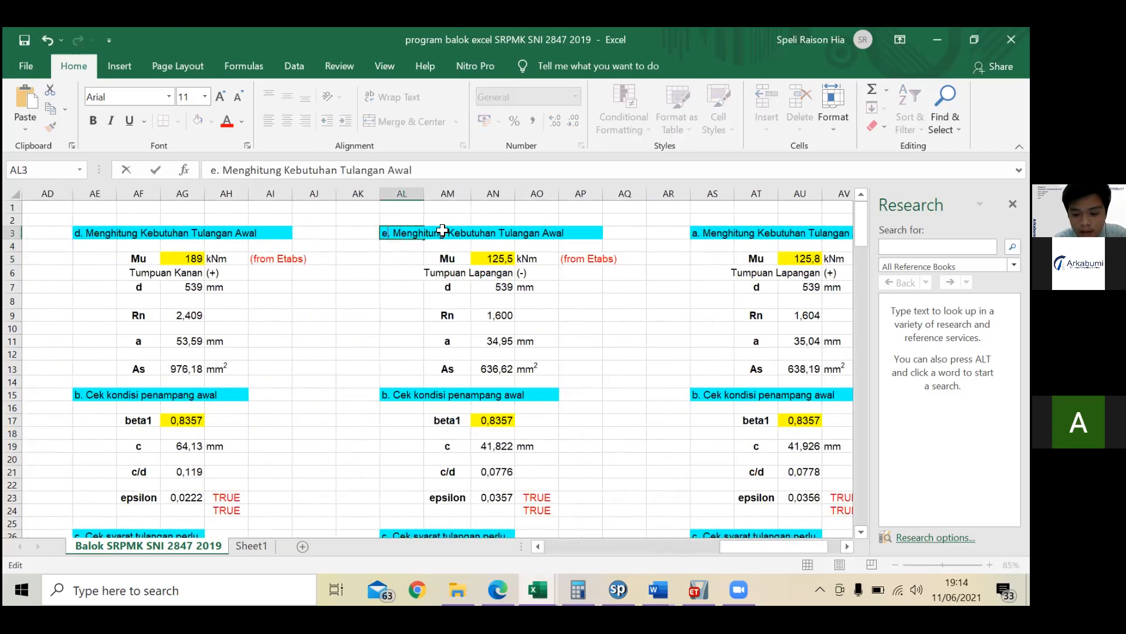
pyautogui.press('Return')
pyautogui.click(479, 270)
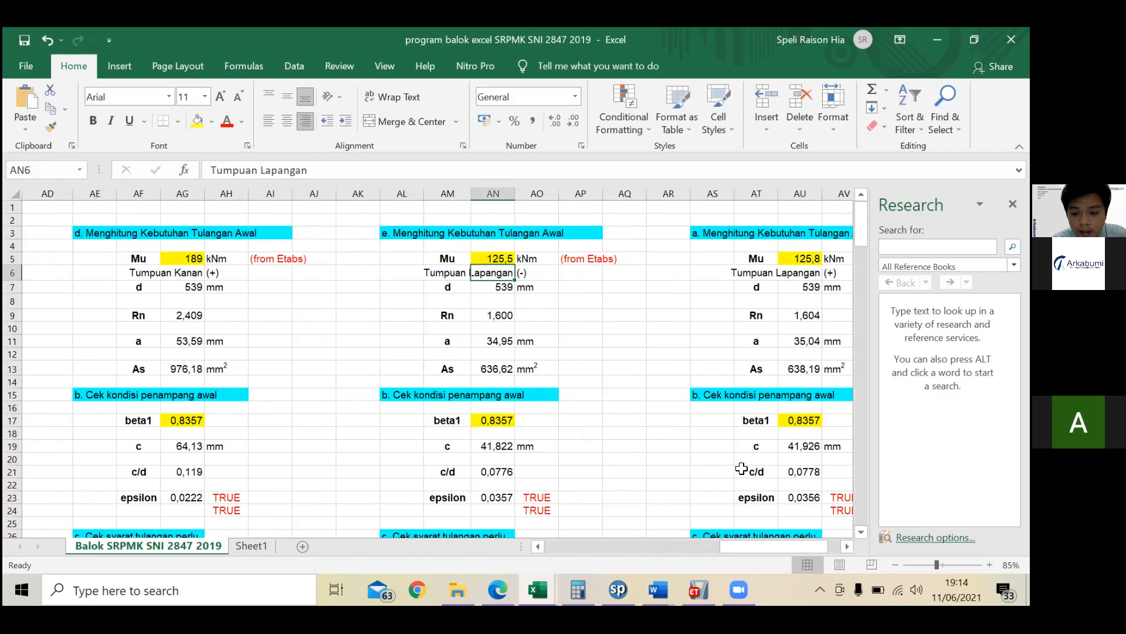
# Step: Change the Tumpuan Lapangan (+) block's heading in AS3 to "f. Menghitung Kebutuhan Tulangan Awal"
pyautogui.moveTo(751, 547); pyautogui.dragTo(763, 547)
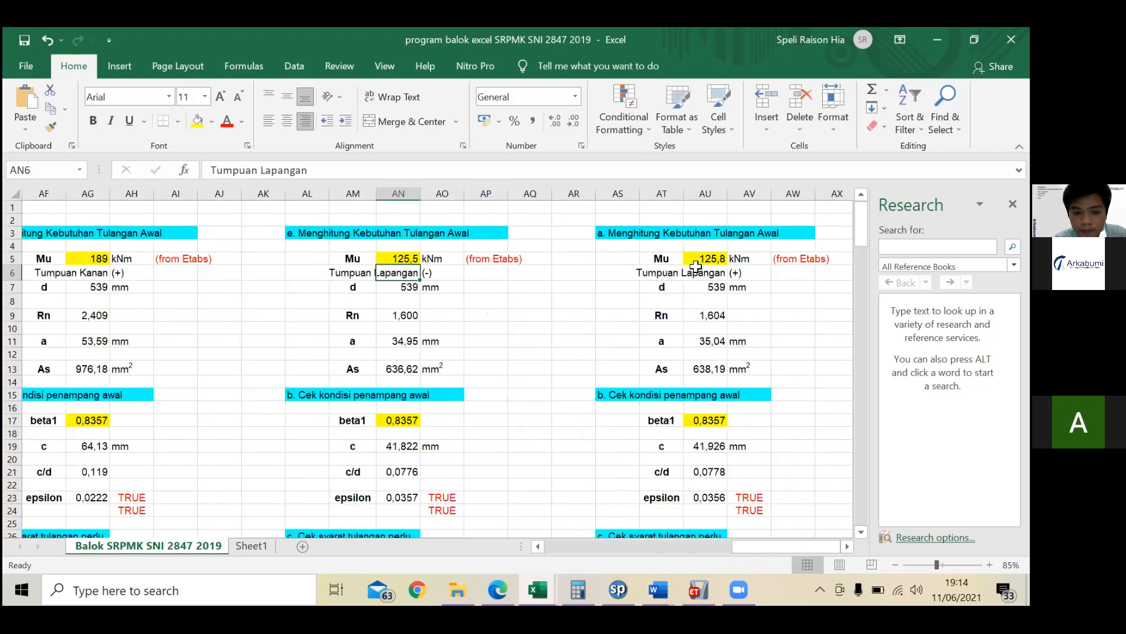
pyautogui.click(603, 236)
pyautogui.doubleClick(605, 235)
pyautogui.press('BackSpace')
pyautogui.write('f')
pyautogui.press('Return')
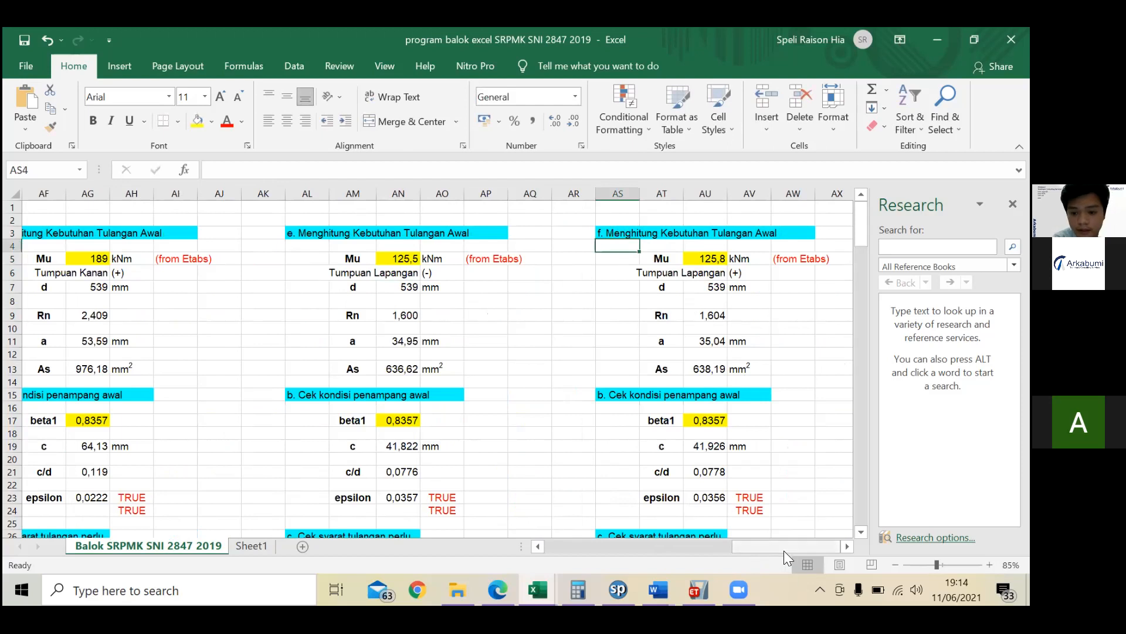
# Step: Review the flexural checks in the block starting at column J, from the initial section condition through the actual nominal moment
pyautogui.moveTo(784, 550); pyautogui.dragTo(620, 549)
pyautogui.scroll(-3, 510, 383)
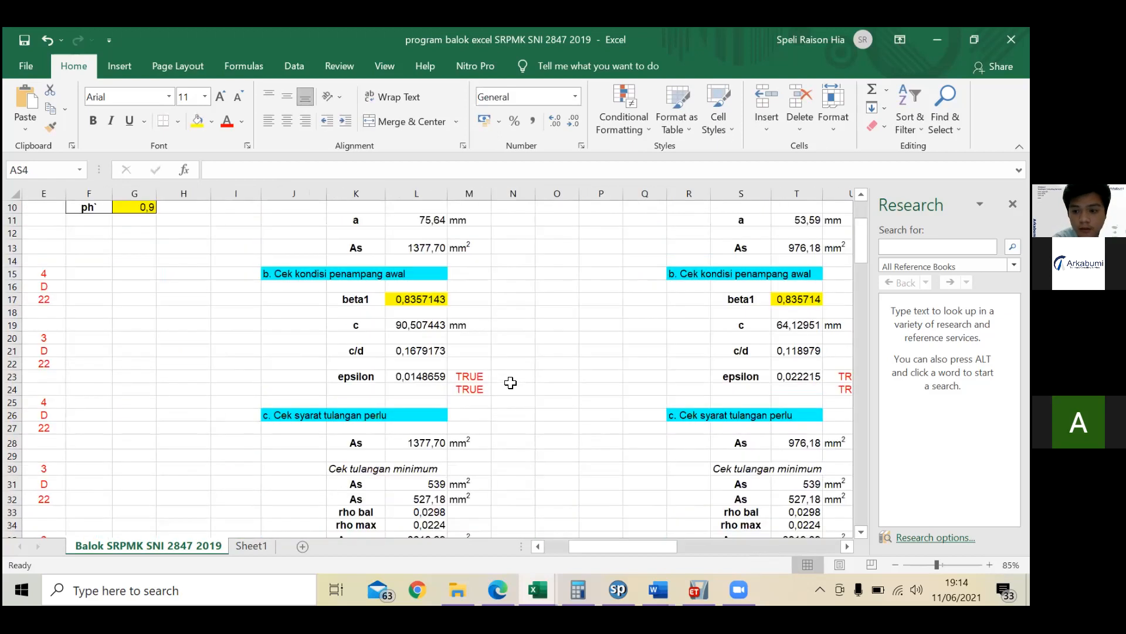
pyautogui.scroll(-1, 510, 383)
pyautogui.scroll(-7, 504, 393)
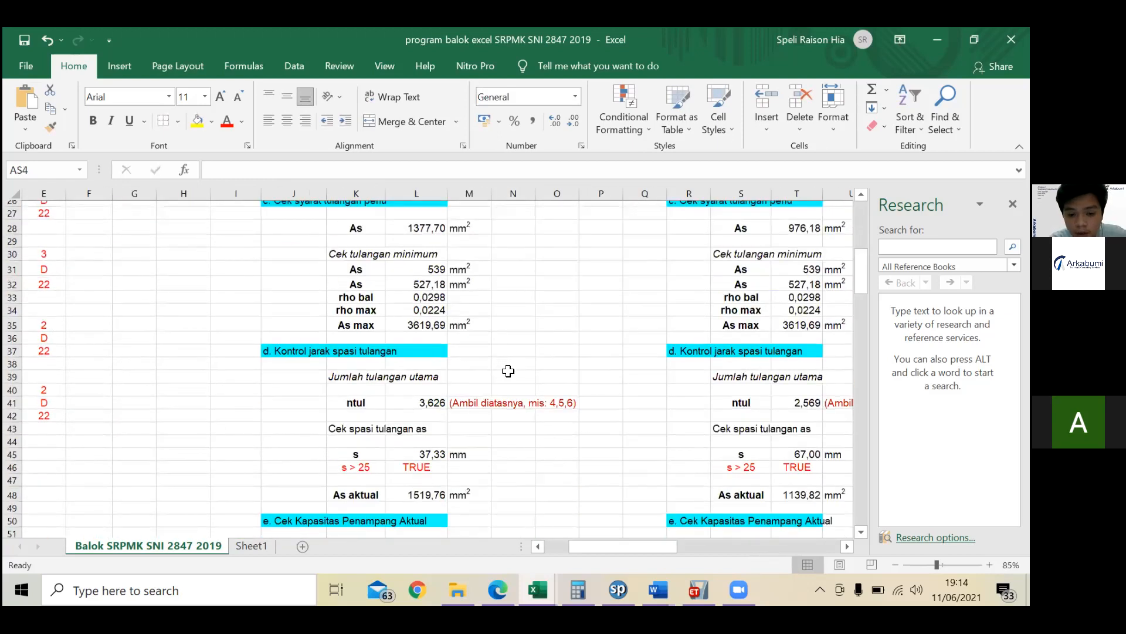
pyautogui.scroll(-2, 510, 384)
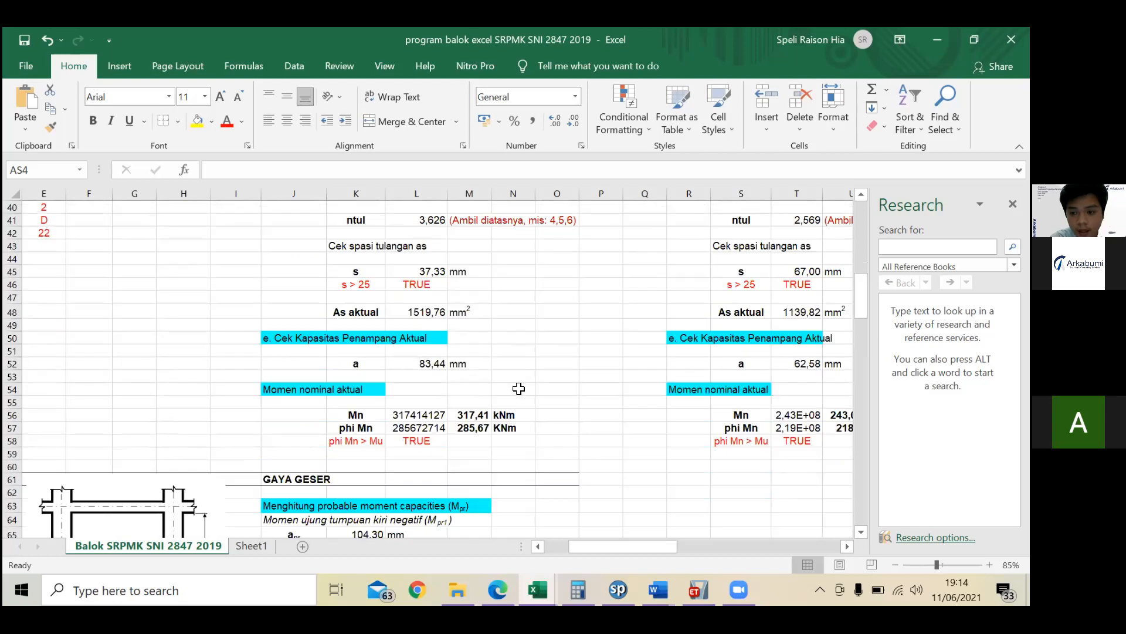
pyautogui.scroll(-1, 519, 389)
pyautogui.scroll(2, 515, 389)
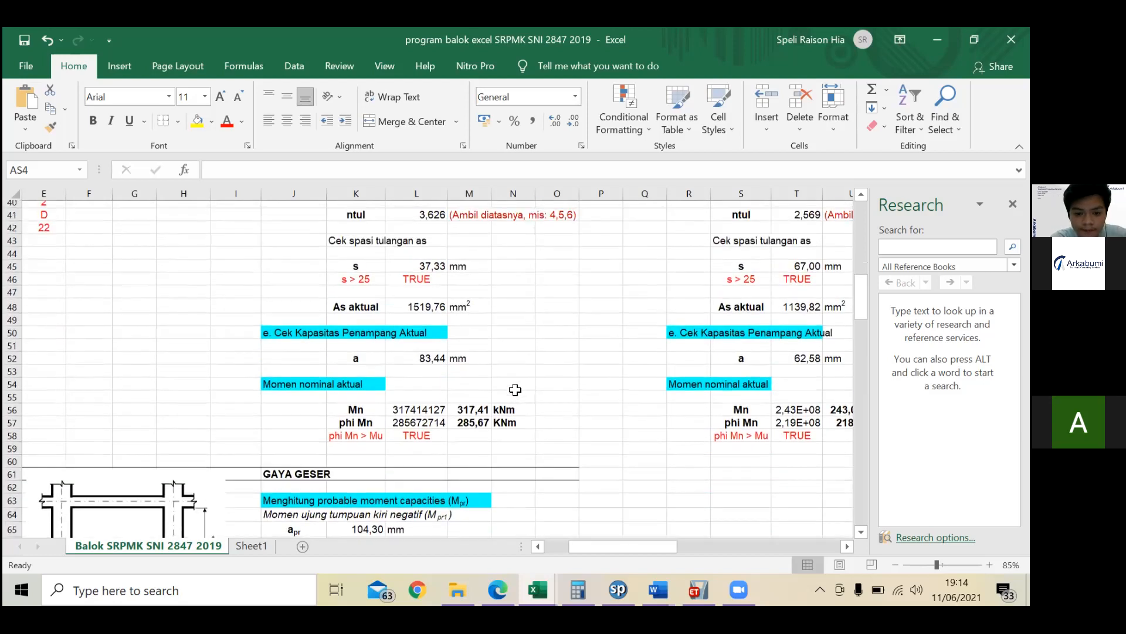
pyautogui.scroll(-5, 515, 389)
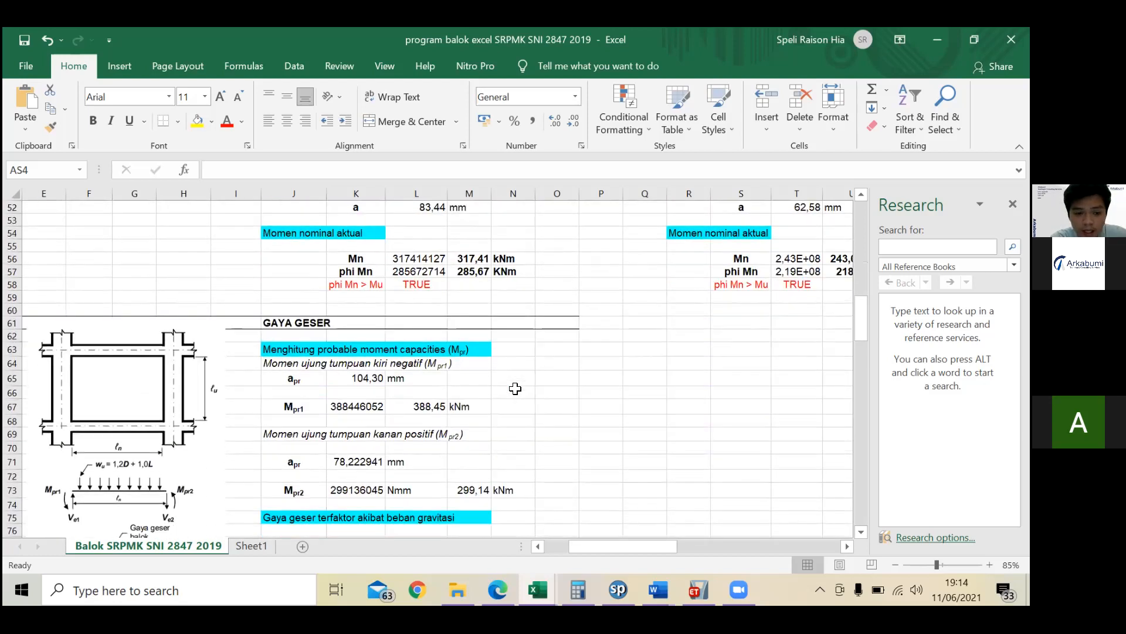
# Step: Examine the GAYA GESER section's probable moment capacities alongside the frame and beam shear diagram picture
pyautogui.scroll(-1, 516, 376)
pyautogui.scroll(-1, 307, 227)
pyautogui.click(297, 227)
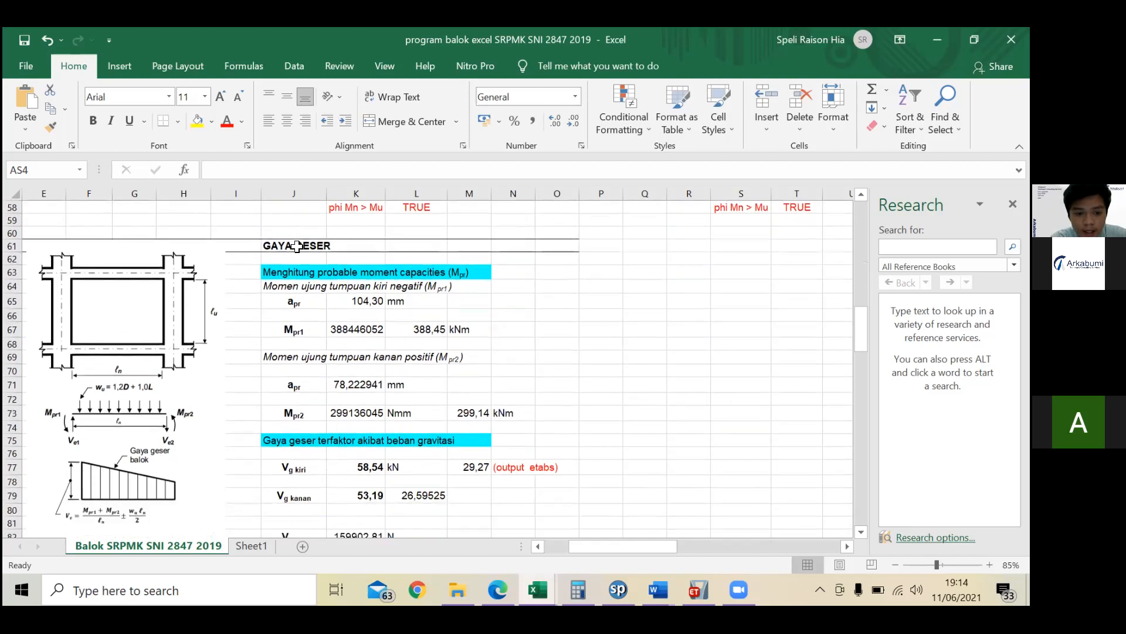
pyautogui.click(298, 247)
pyautogui.click(402, 284)
pyautogui.scroll(-1, 407, 359)
pyautogui.scroll(-1, 408, 362)
pyautogui.scroll(1, 217, 221)
pyautogui.click(209, 393)
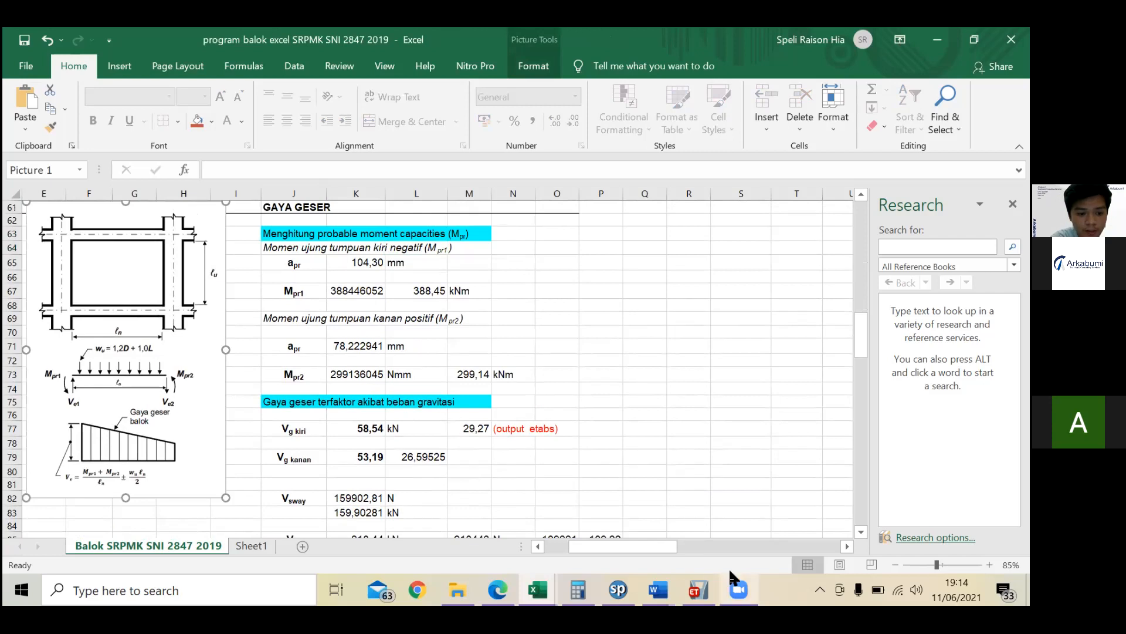
pyautogui.moveTo(656, 550); pyautogui.dragTo(649, 550)
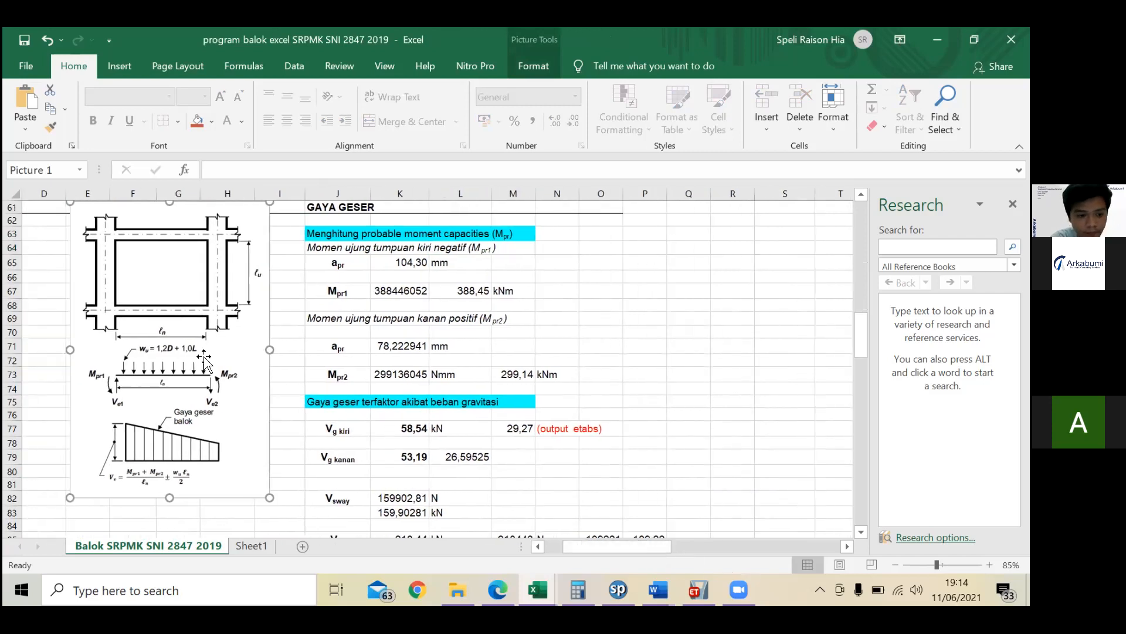
pyautogui.scroll(1, 202, 381)
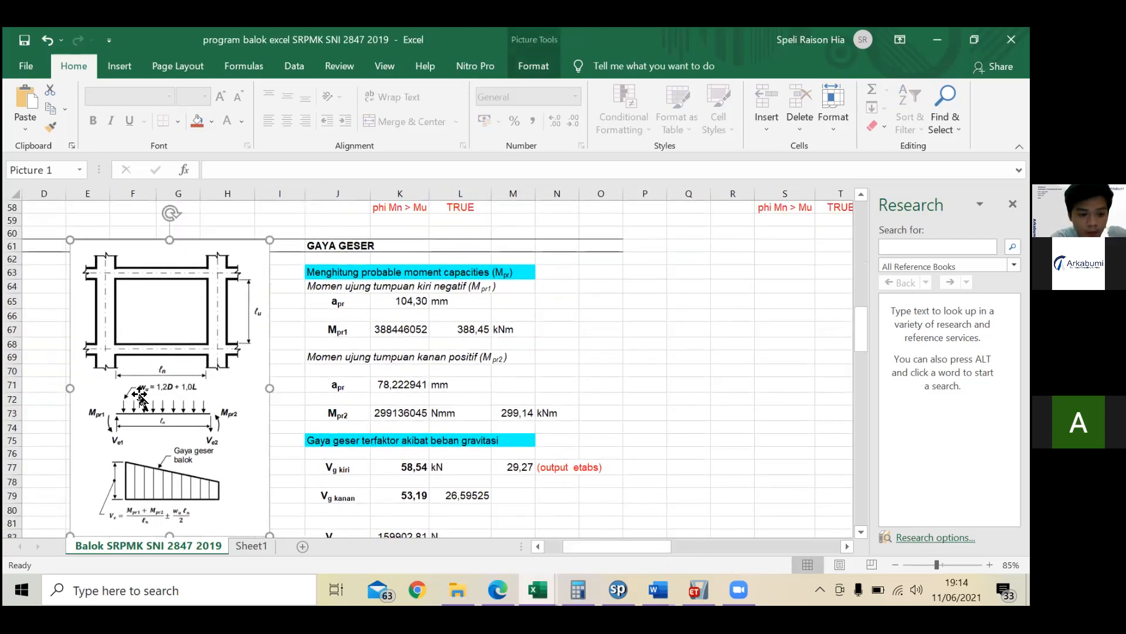
# Step: Inspect the Mpr1 formula in K67 under the probable moment capacities heading and review the shear values below it
pyautogui.click(411, 329)
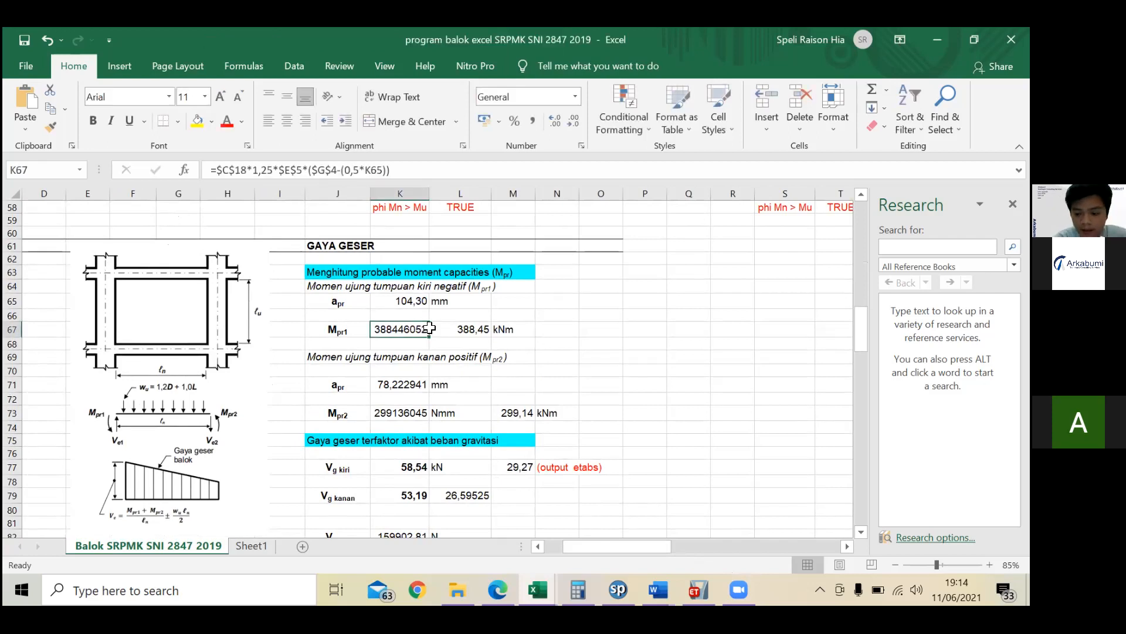
pyautogui.click(451, 273)
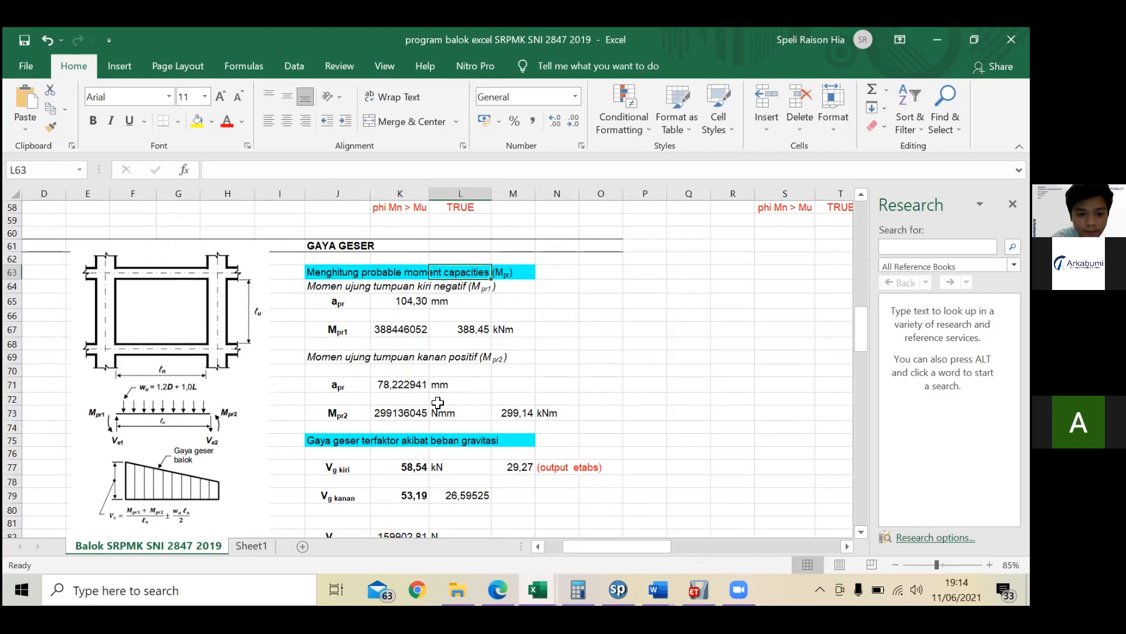
pyautogui.scroll(-2, 437, 417)
pyautogui.scroll(2, 489, 417)
pyautogui.scroll(-3, 451, 436)
pyautogui.scroll(-2, 450, 436)
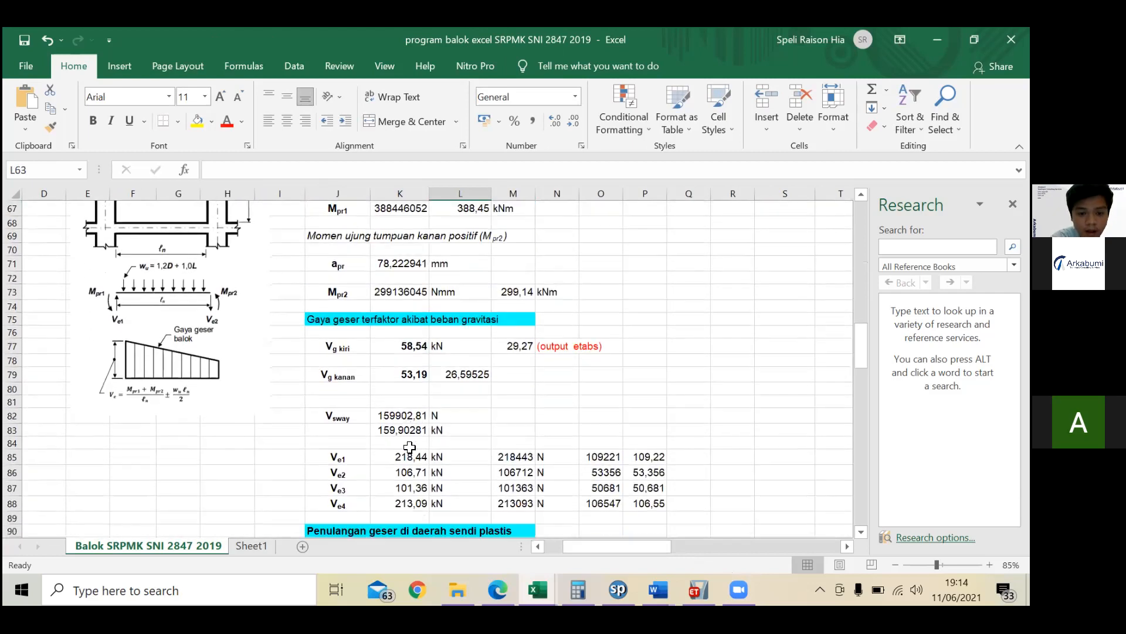
# Step: Trace the Tumpuan Kiri Ve in K96 to the Ve1 formula in K85 and examine the Vg kiri and Vg kanan rows
pyautogui.scroll(-2, 436, 446)
pyautogui.scroll(1, 428, 411)
pyautogui.scroll(-2, 433, 440)
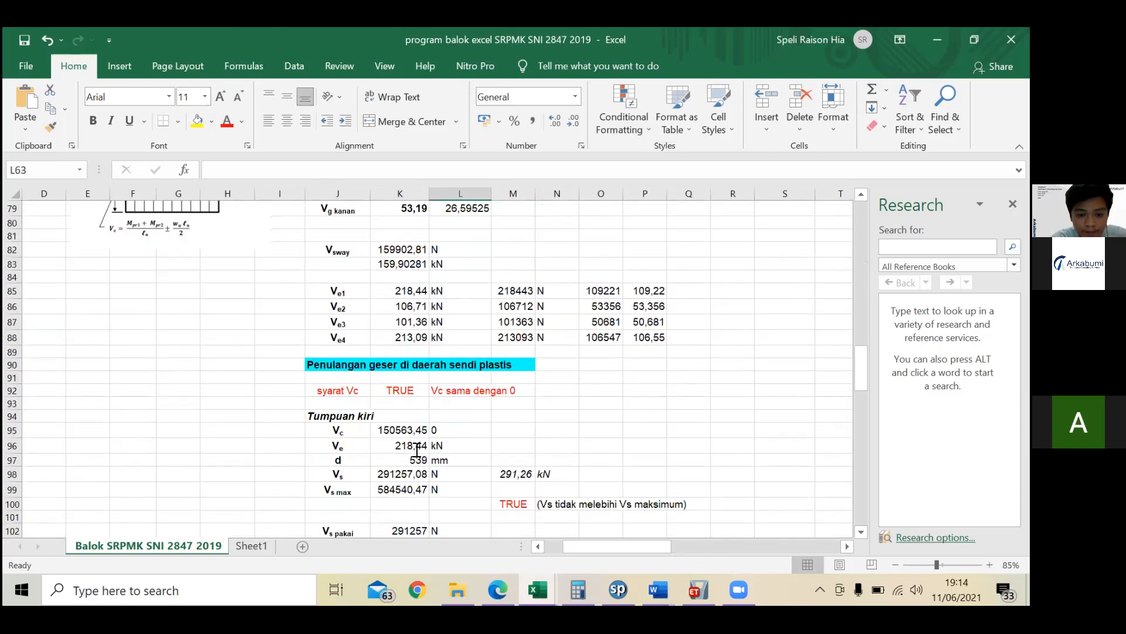
pyautogui.doubleClick(416, 449)
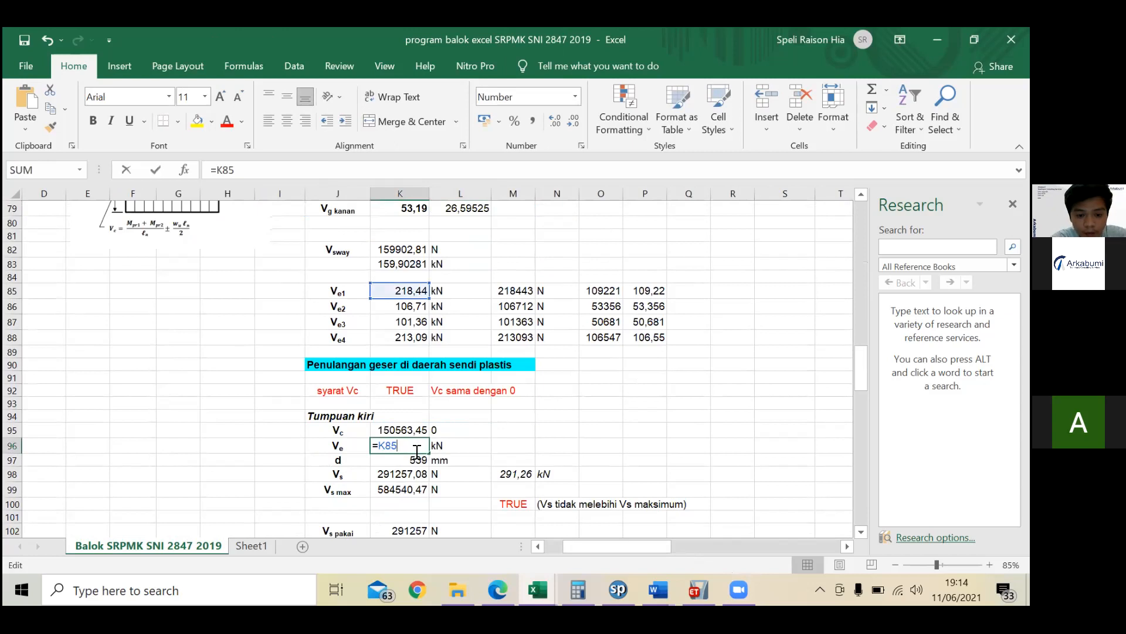
pyautogui.click(409, 289)
pyautogui.doubleClick(409, 289)
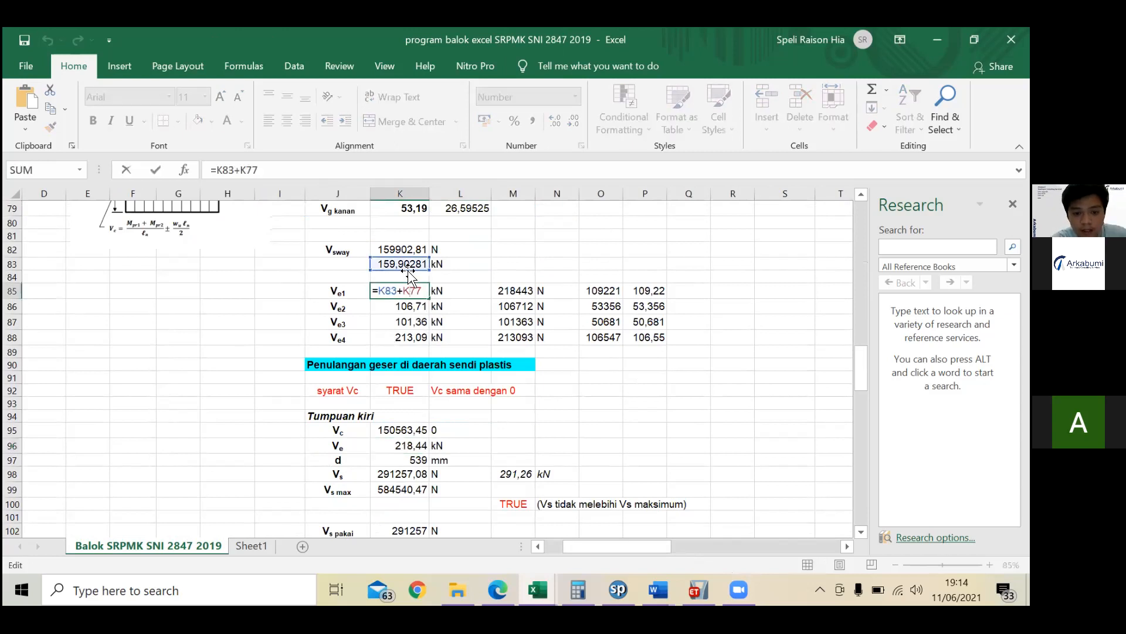
pyautogui.click(442, 365)
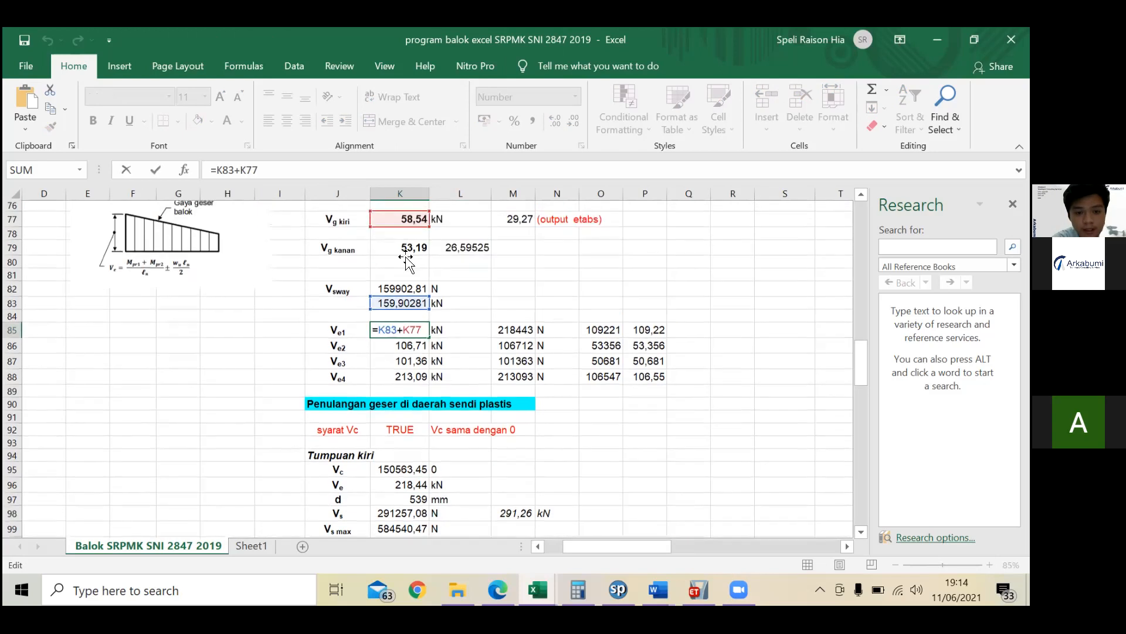
pyautogui.scroll(1, 435, 350)
pyautogui.hotkey('ctrl', 'Return')
pyautogui.moveTo(330, 264); pyautogui.dragTo(512, 285)
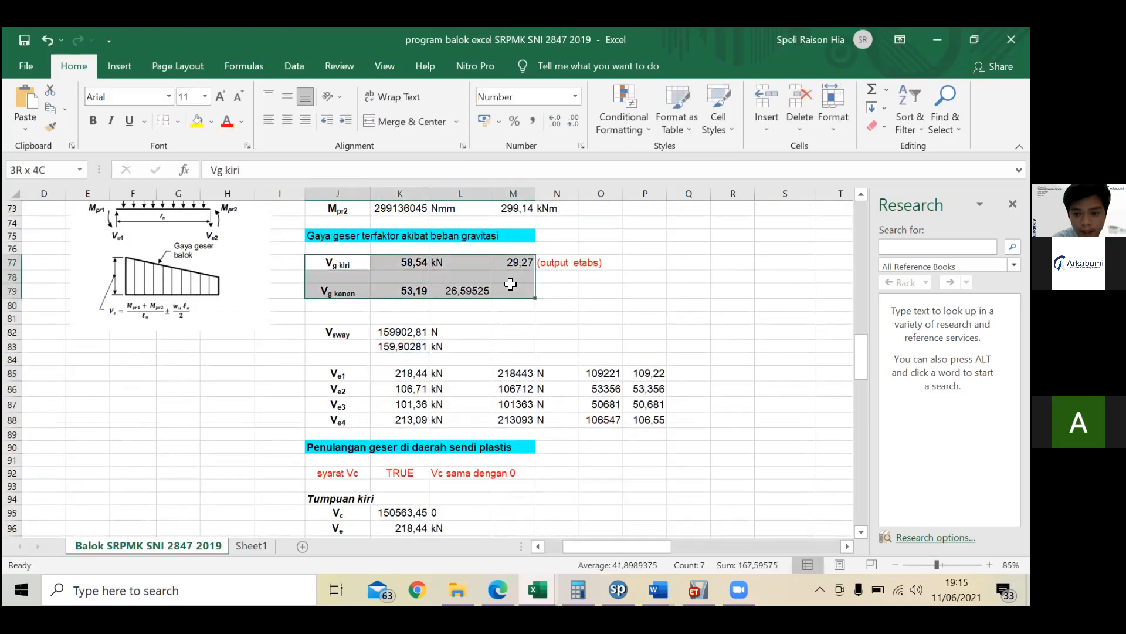
pyautogui.click(509, 277)
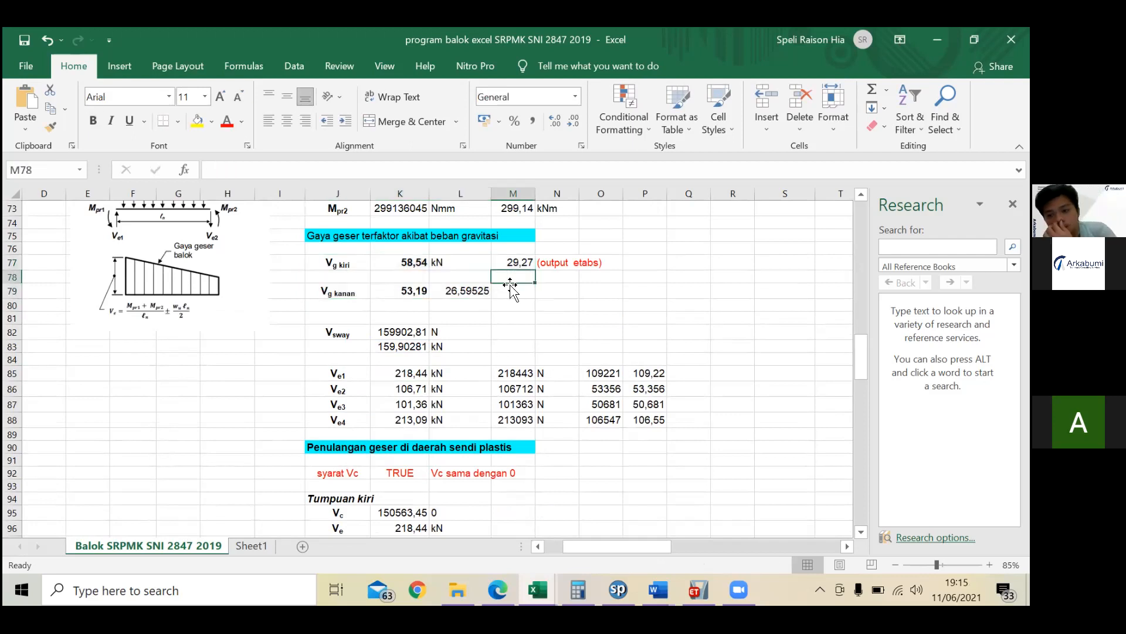
# Step: Inspect the Tumpuan Kanan Ve formula in K118 and find the shear force cell it references
pyautogui.scroll(-1, 481, 390)
pyautogui.scroll(-8, 482, 390)
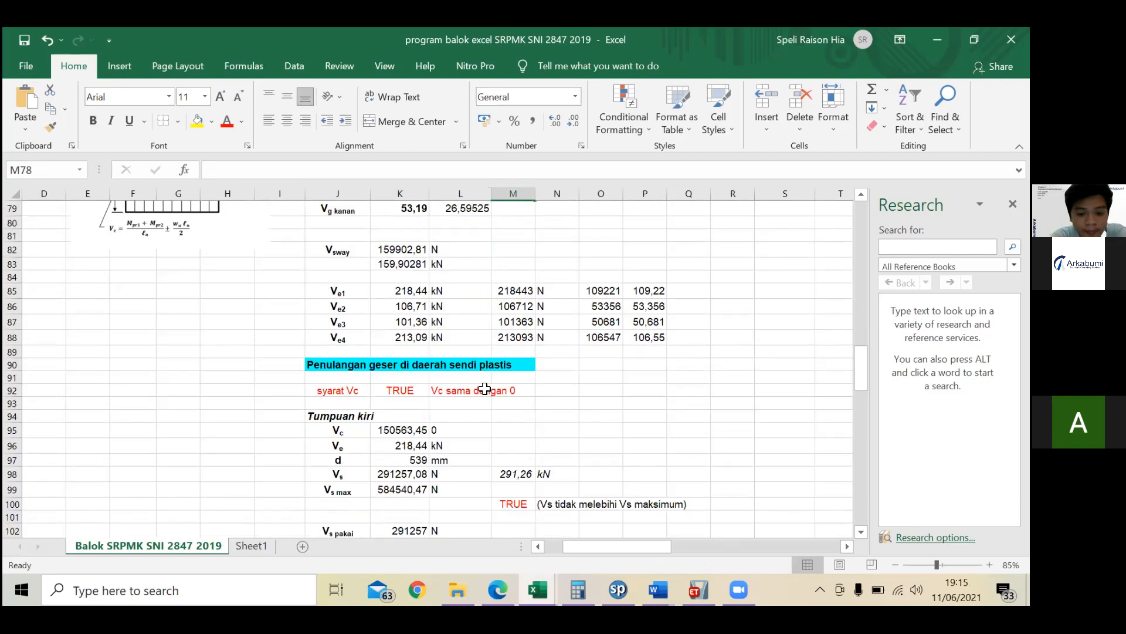
pyautogui.scroll(-3, 426, 423)
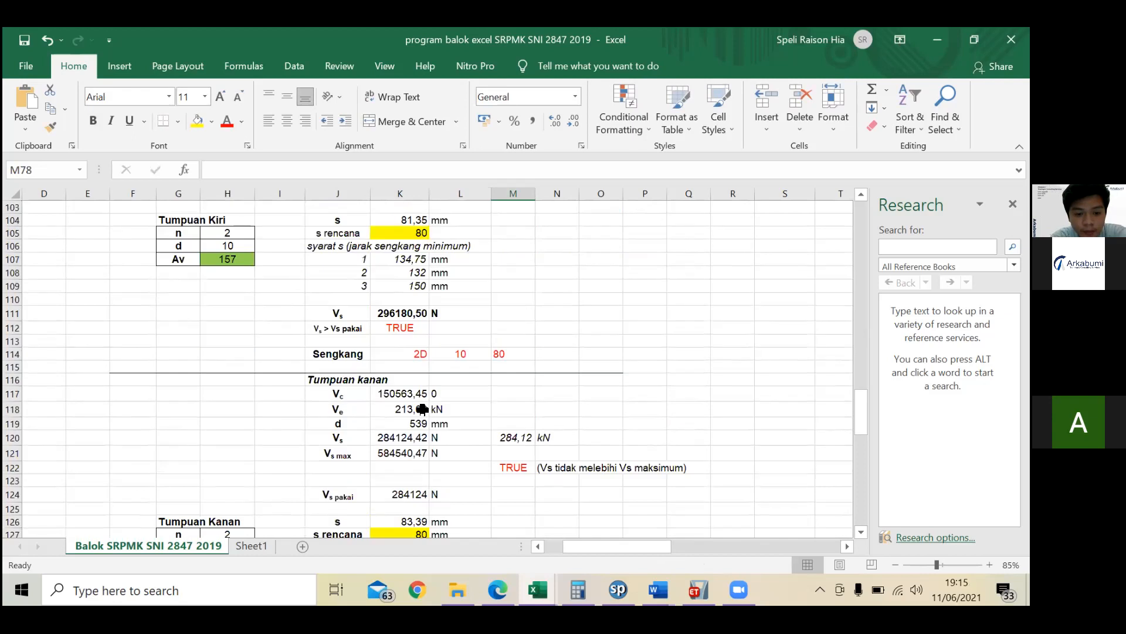
pyautogui.doubleClick(410, 408)
pyautogui.scroll(3, 435, 419)
pyautogui.scroll(4, 442, 424)
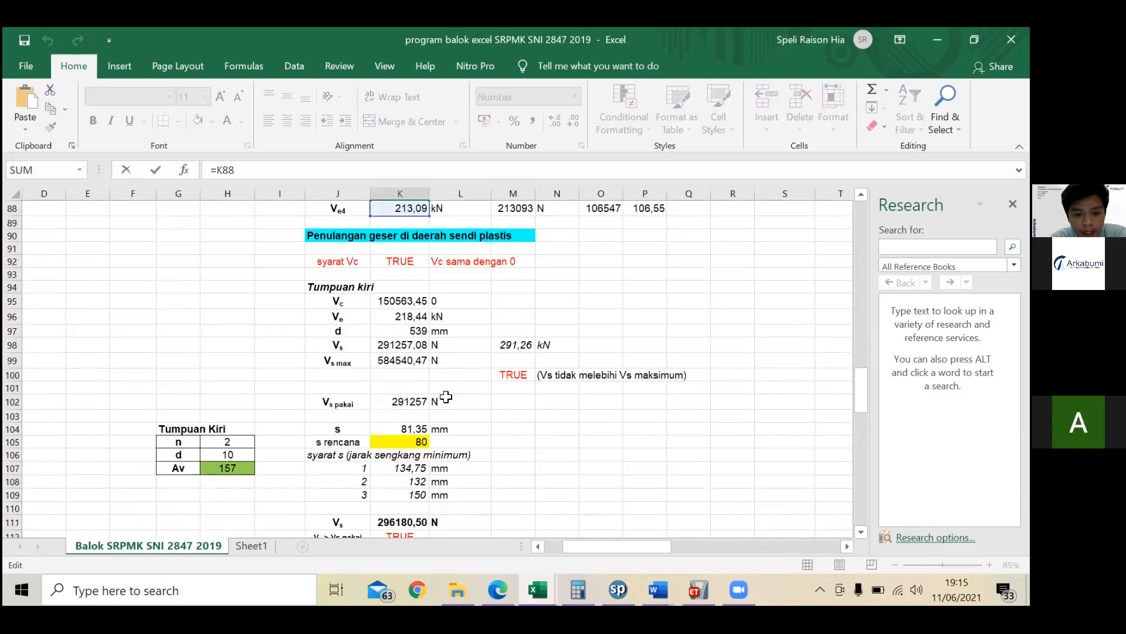
pyautogui.press('Return')
# Step: Inspect the Ve4 formula in K88 and the Vsway and Vg kanan cells it adds together
pyautogui.scroll(7, 437, 396)
pyautogui.scroll(-3, 442, 399)
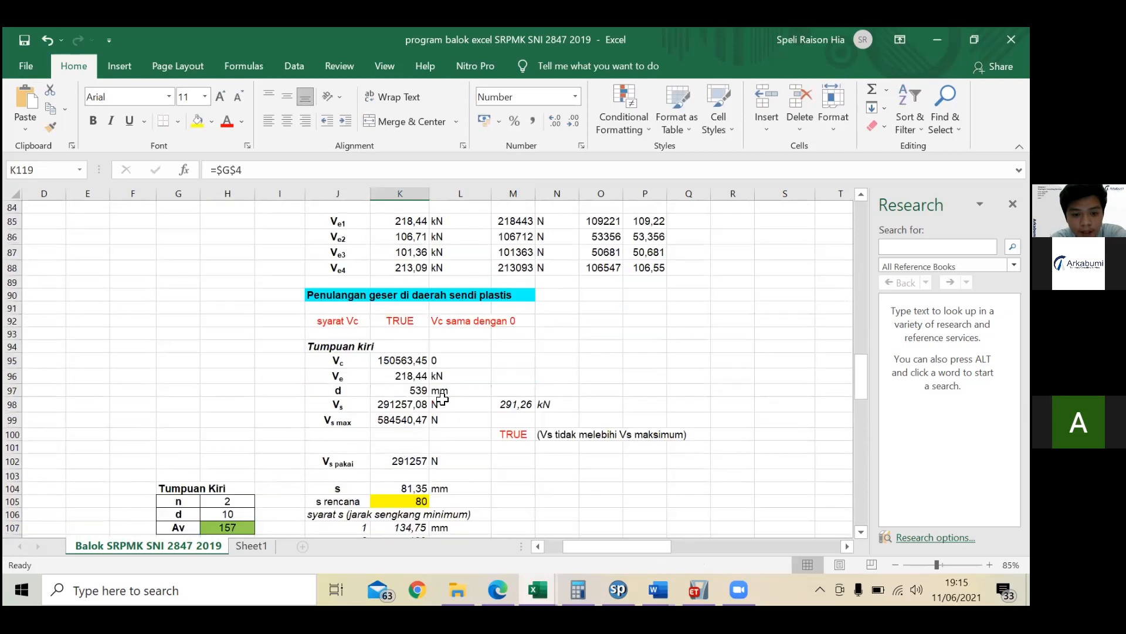
pyautogui.scroll(-1, 437, 394)
pyautogui.scroll(4, 419, 391)
pyautogui.doubleClick(412, 391)
pyautogui.scroll(1, 413, 348)
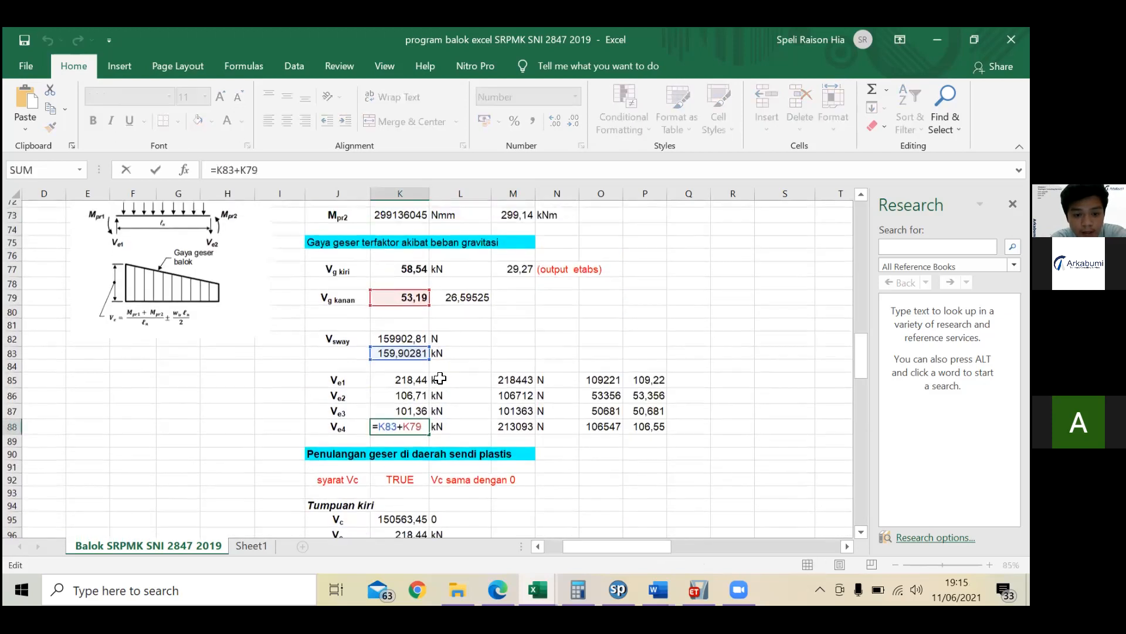
pyautogui.scroll(-2, 446, 374)
pyautogui.press('Return')
# Step: Review the Tumpuan Kiri stirrup calculation and recheck the Tumpuan Kanan Ve reference in K118 against Ve4
pyautogui.scroll(-3, 446, 376)
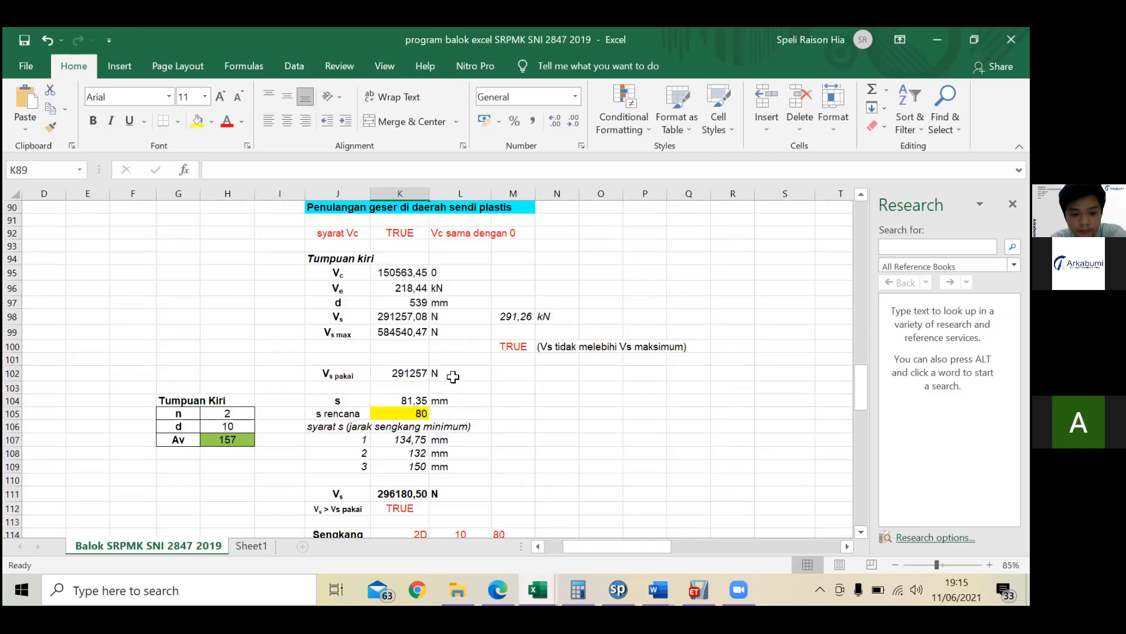
pyautogui.scroll(-3, 446, 387)
pyautogui.scroll(-2, 446, 397)
pyautogui.doubleClick(417, 426)
pyautogui.scroll(9, 433, 405)
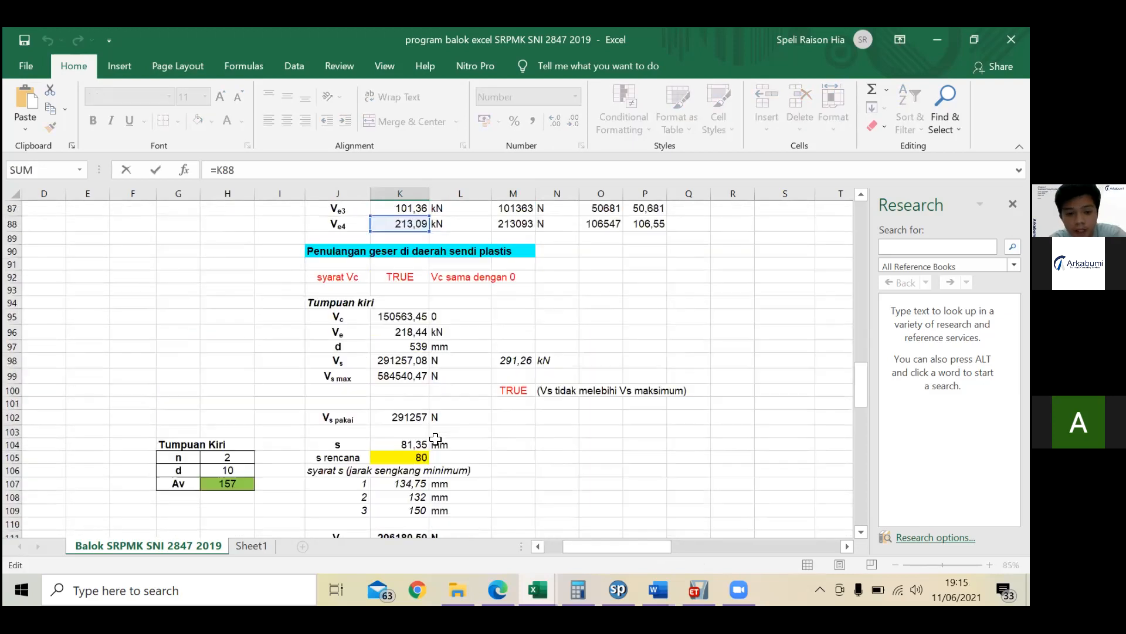
pyautogui.scroll(-3, 427, 365)
pyautogui.scroll(-7, 433, 364)
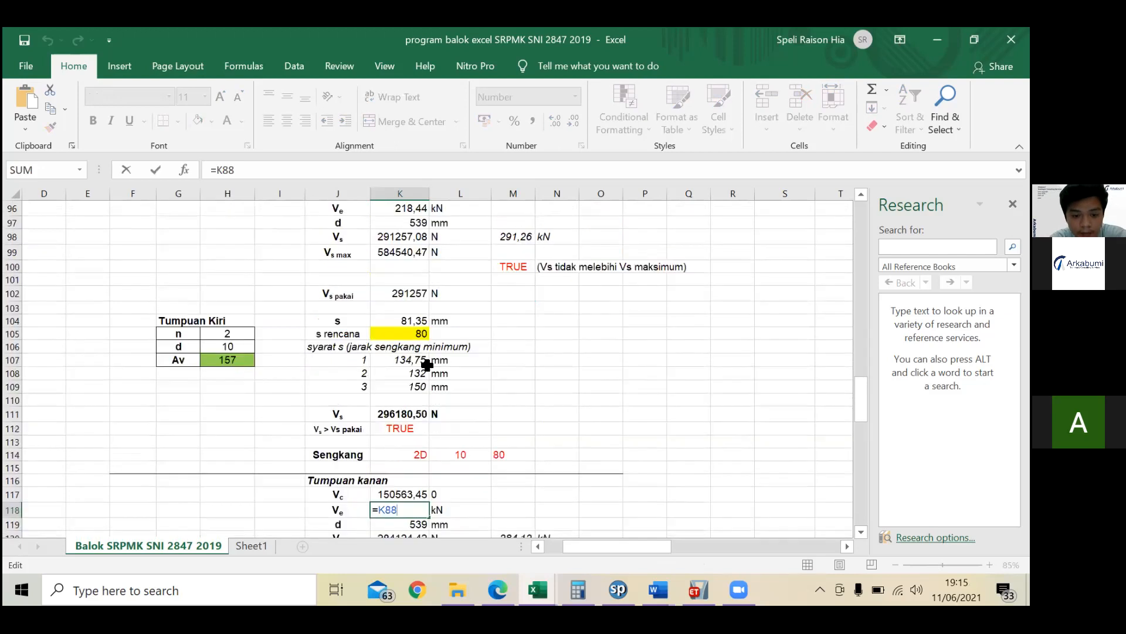
pyautogui.press('Return')
# Step: Review the Tumpuan Kanan stirrup calculation and inspect the Ve lap formula in K142 for the region outside the plastic hinge
pyautogui.scroll(-1, 462, 397)
pyautogui.scroll(-3, 462, 397)
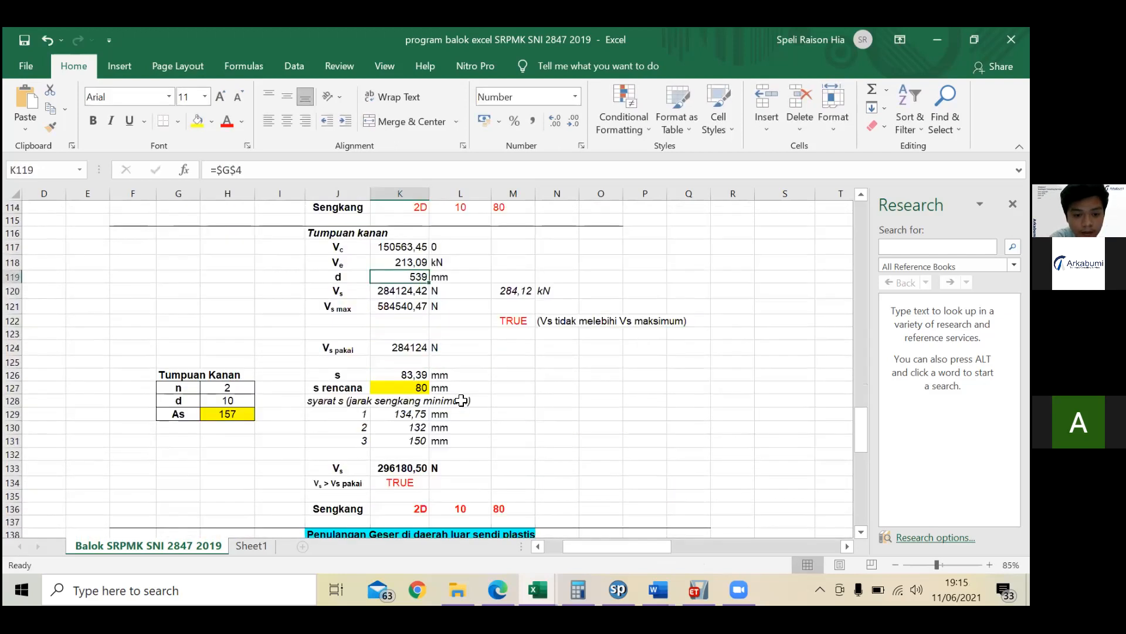
pyautogui.scroll(-5, 453, 422)
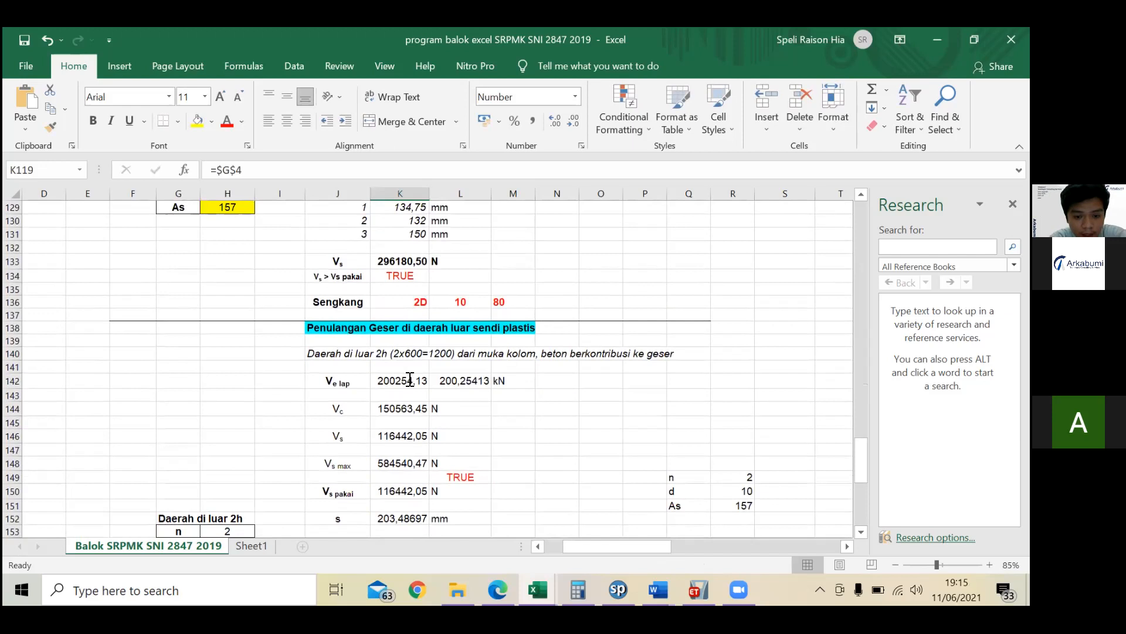
pyautogui.doubleClick(409, 381)
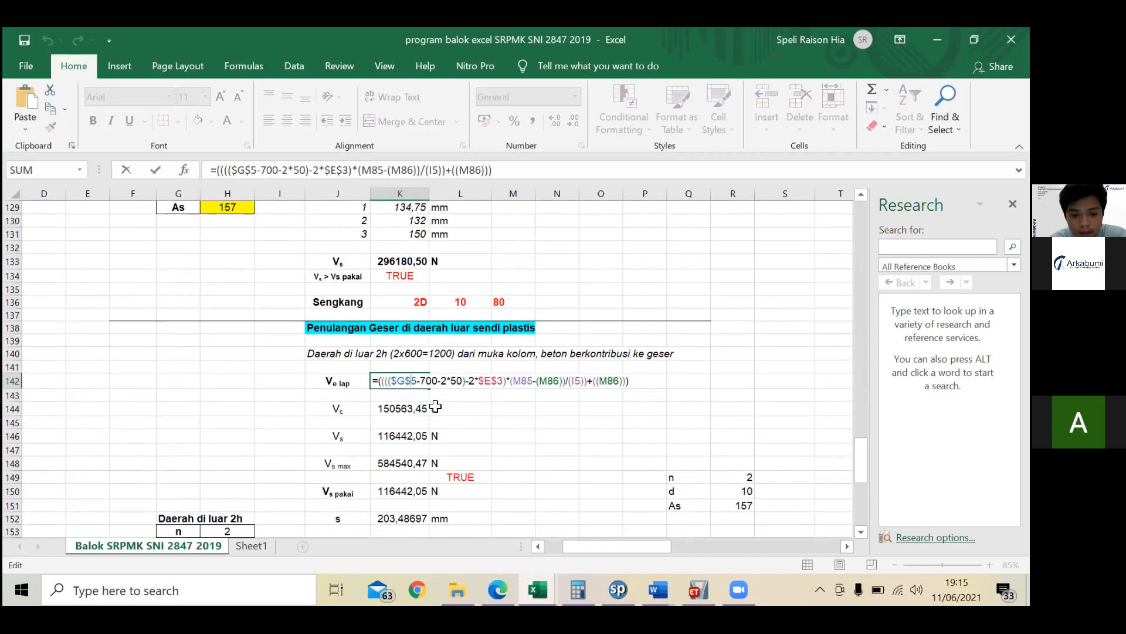
pyautogui.press('Return')
pyautogui.doubleClick(411, 381)
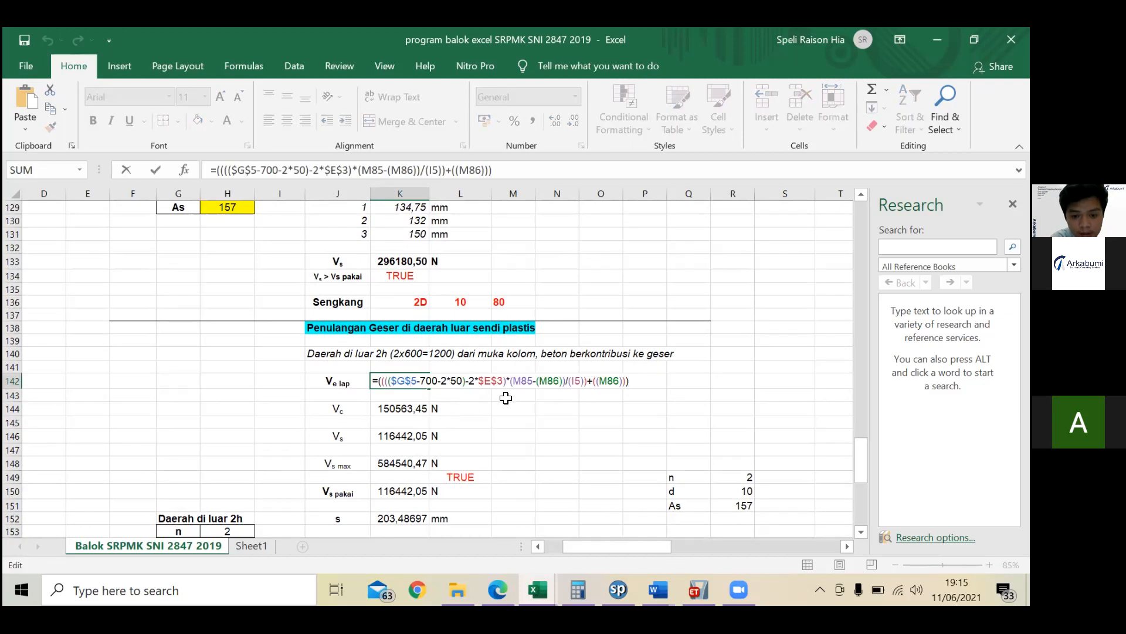
# Step: Inspect the concrete shear contribution Vc formula in K144 for the region outside the plastic hinge
pyautogui.scroll(-1, 468, 409)
pyautogui.click(403, 369)
pyautogui.doubleClick(404, 369)
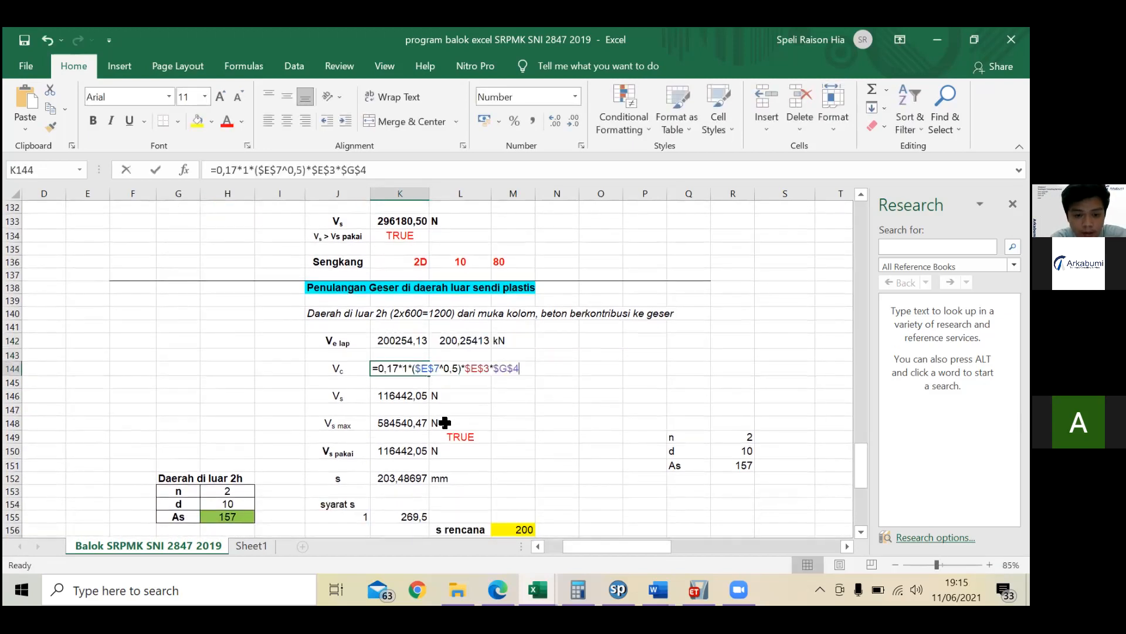
pyautogui.scroll(-1, 412, 325)
pyautogui.press('Return')
# Step: Return to the plastic hinge shear reinforcement section and examine the "syarat Vc" condition in row 92
pyautogui.scroll(8, 435, 360)
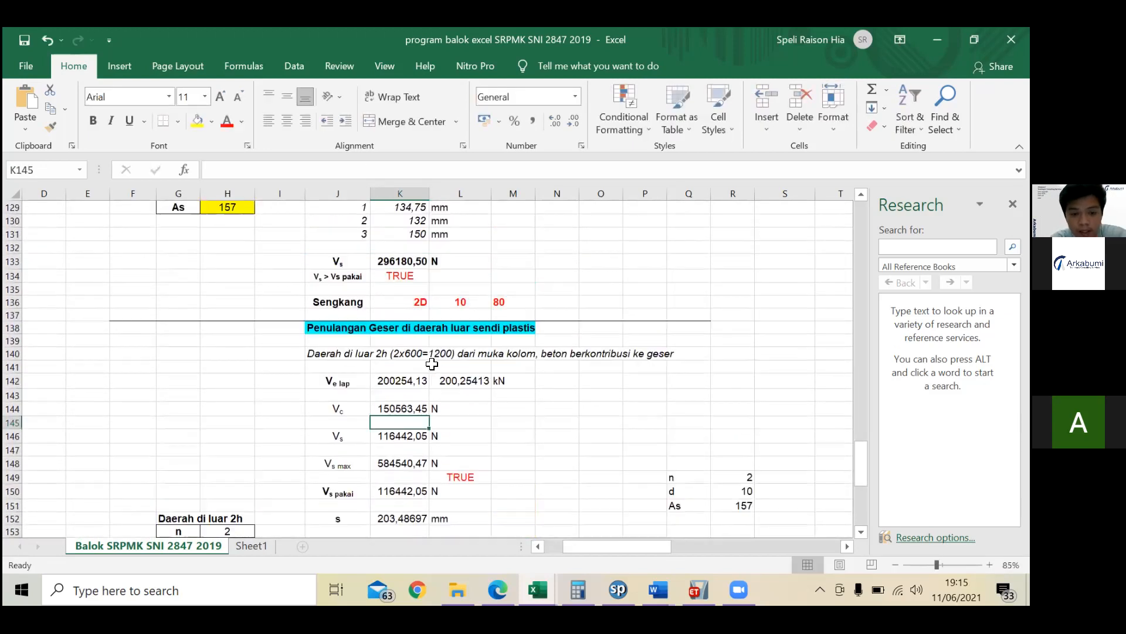
pyautogui.scroll(10, 435, 360)
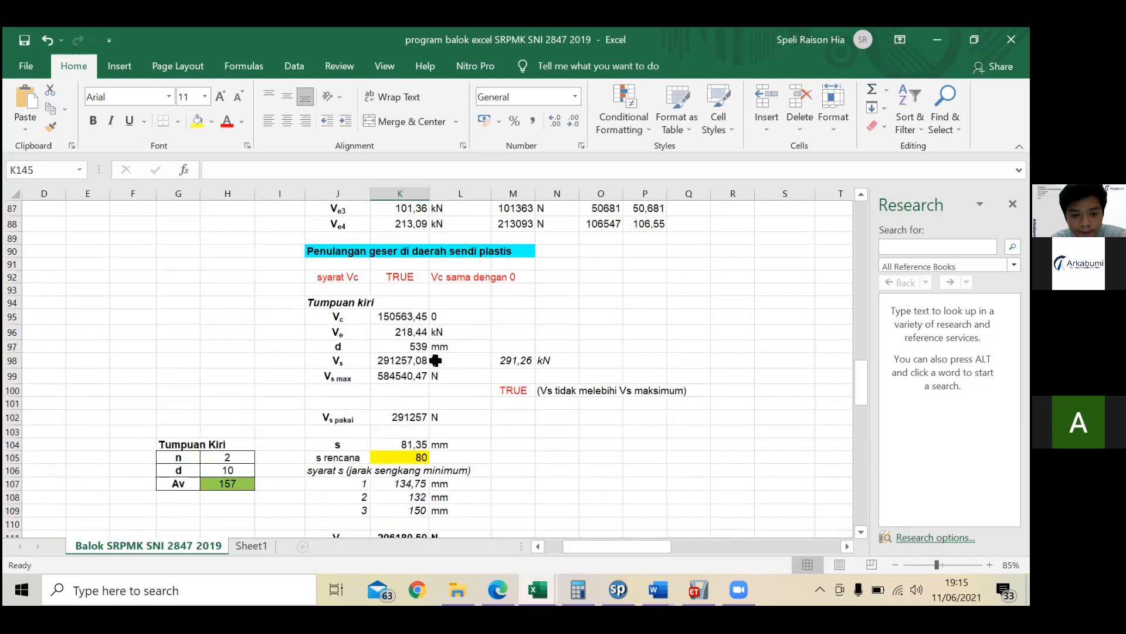
pyautogui.scroll(6, 436, 360)
pyautogui.scroll(-3, 433, 362)
pyautogui.click(340, 486)
pyautogui.doubleClick(349, 487)
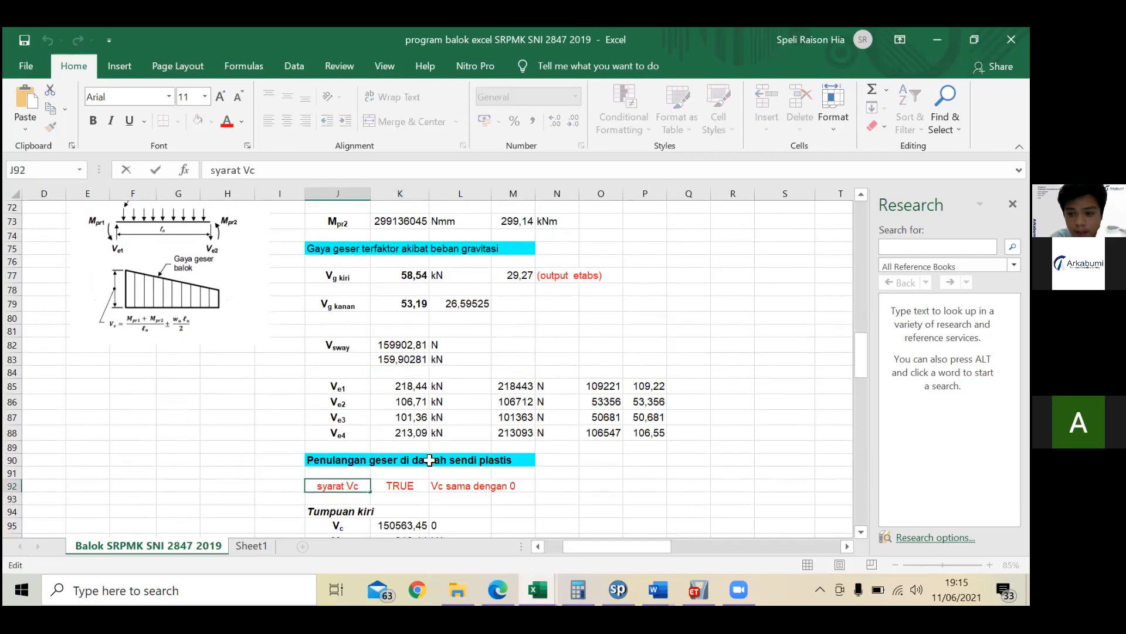
pyautogui.press('Return')
pyautogui.scroll(-1, 433, 456)
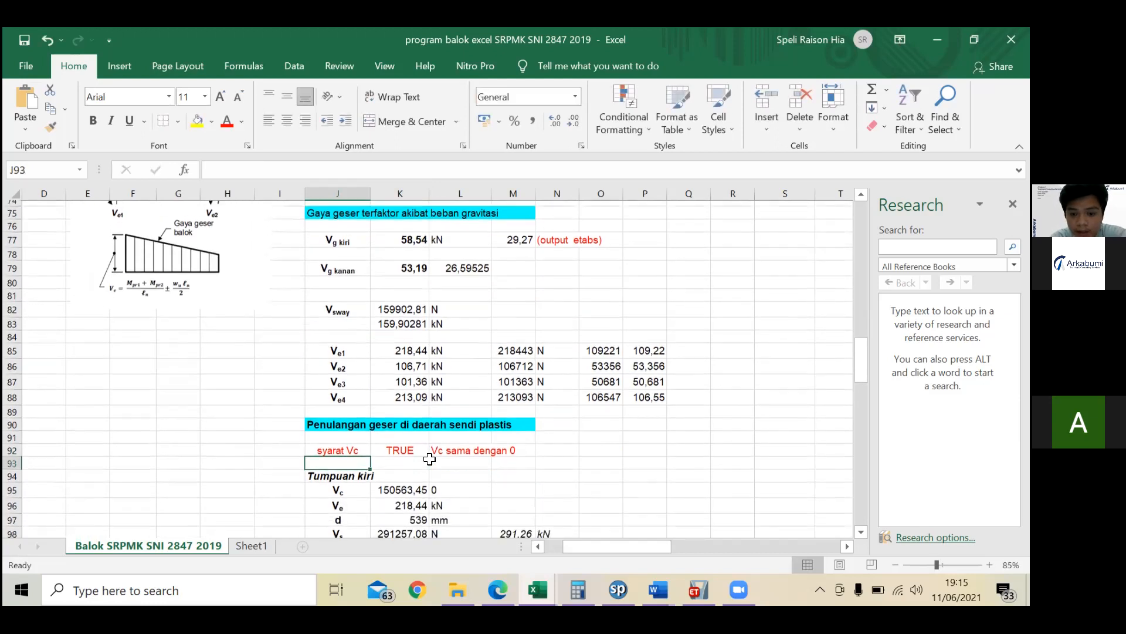
# Step: Inspect the "syarat Vc" formula in L92 that decides whether Vc is zero or calculated
pyautogui.press('Up')
pyautogui.click(449, 443)
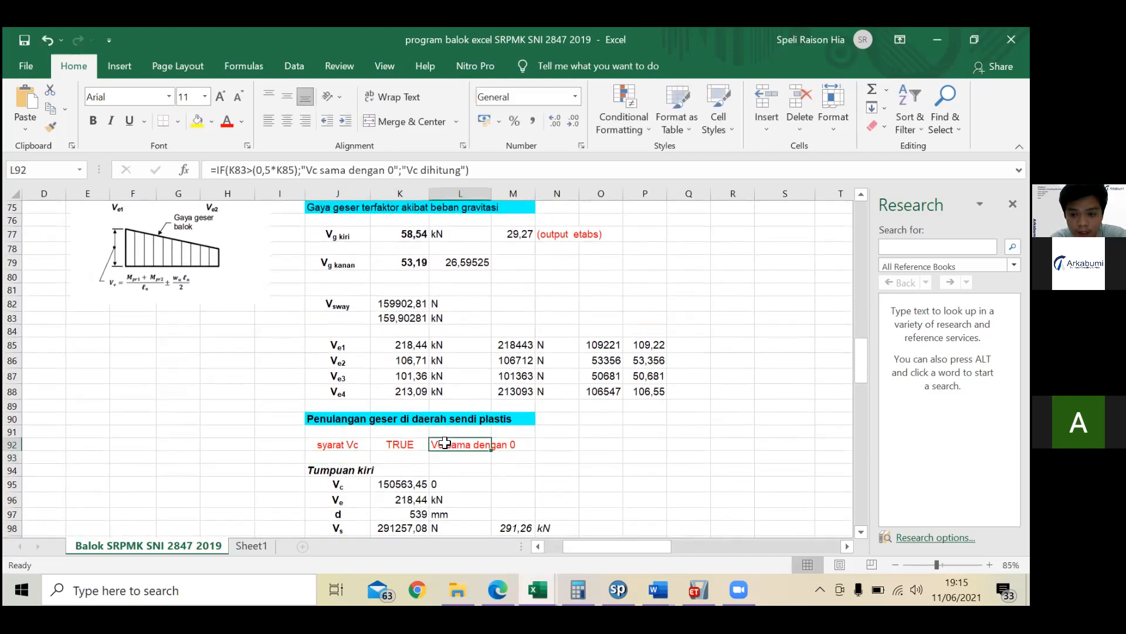
pyautogui.scroll(-1, 448, 443)
pyautogui.click(357, 415)
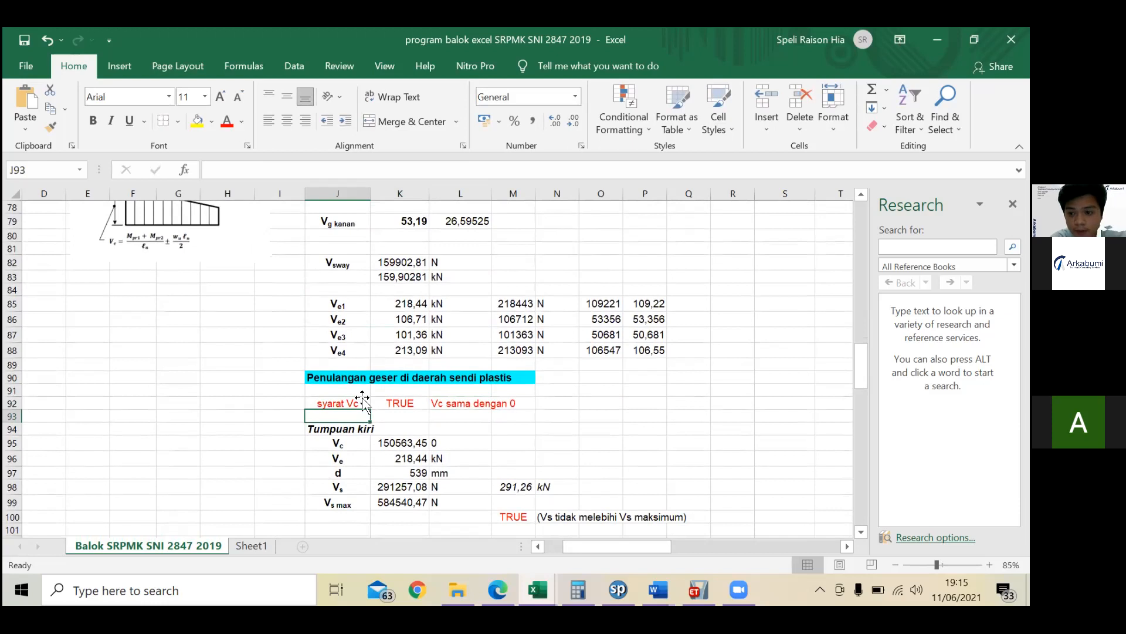
pyautogui.click(364, 401)
# Step: Review the Tumpuan Kiri and Tumpuan Kanan stirrup calculations in the plastic hinge region down to the section outside it
pyautogui.scroll(-3, 370, 401)
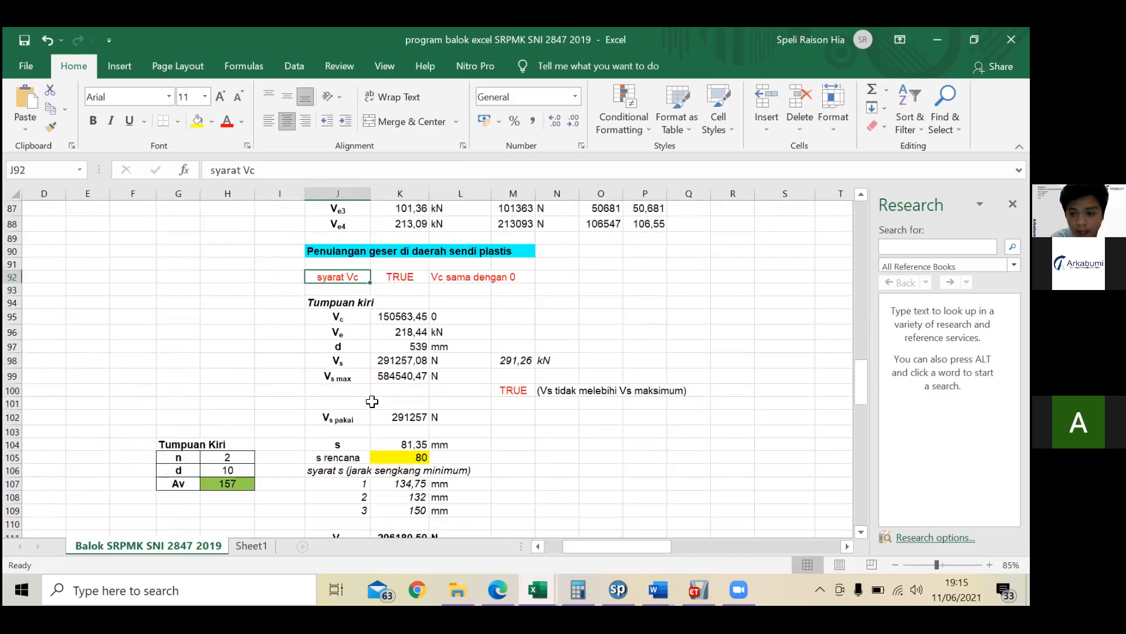
pyautogui.scroll(-3, 372, 401)
pyautogui.scroll(1, 372, 401)
pyautogui.scroll(-3, 372, 402)
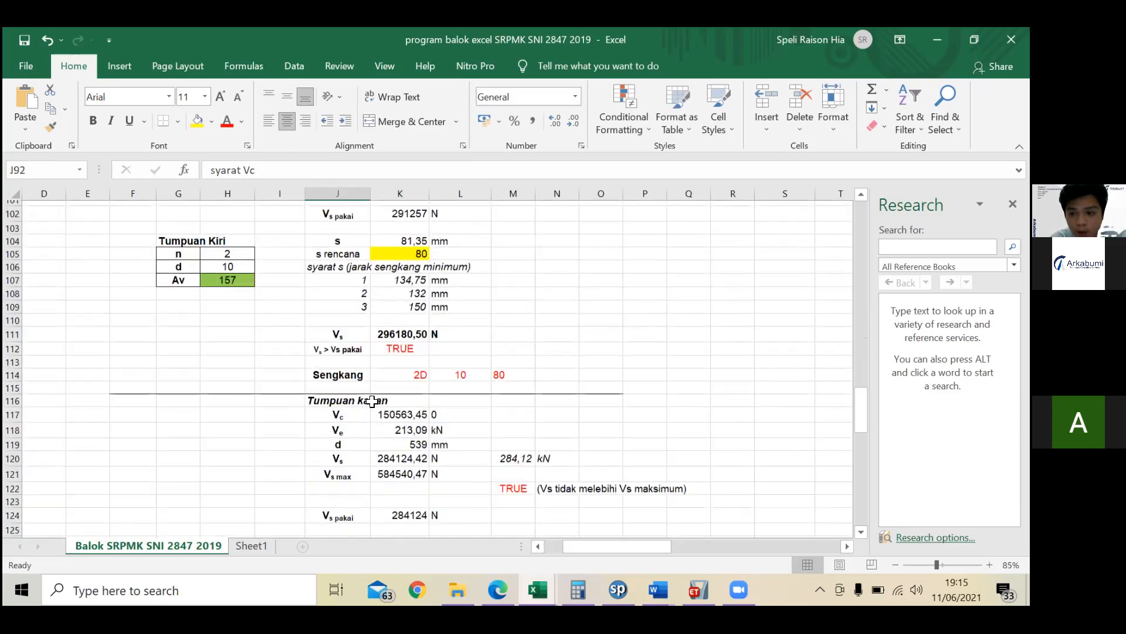
pyautogui.scroll(5, 372, 401)
pyautogui.scroll(-3, 378, 382)
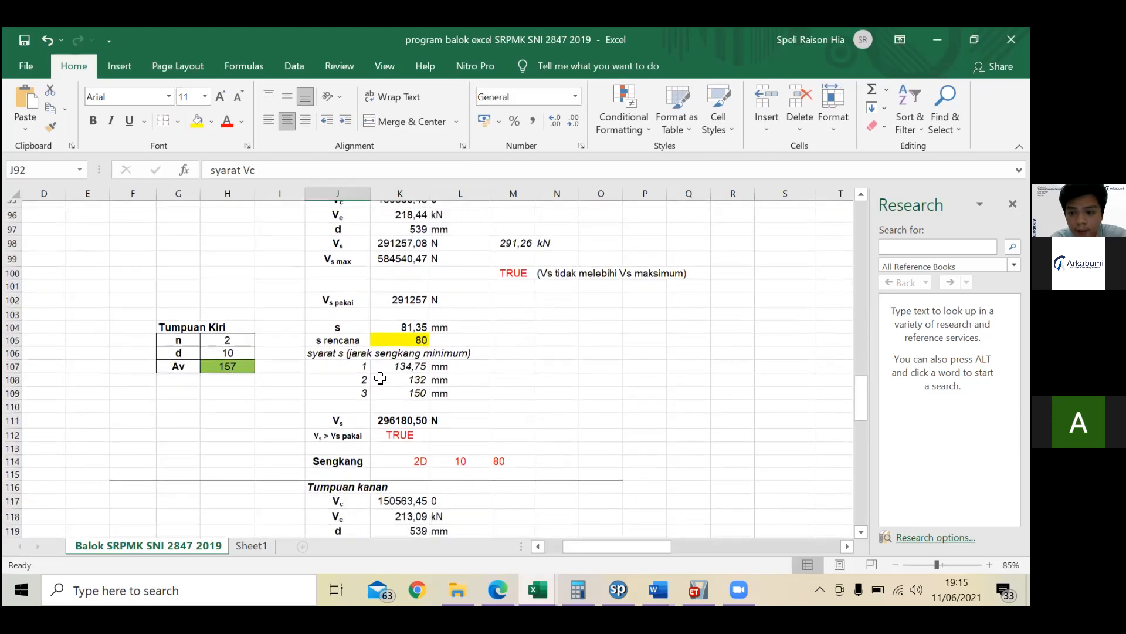
pyautogui.scroll(-6, 387, 369)
pyautogui.scroll(-2, 396, 363)
pyautogui.scroll(3, 387, 328)
pyautogui.scroll(-1, 375, 294)
pyautogui.scroll(-4, 376, 328)
# Step: Review the shear section outside the plastic hinge and inspect the Ve lap formula in K142
pyautogui.click(427, 379)
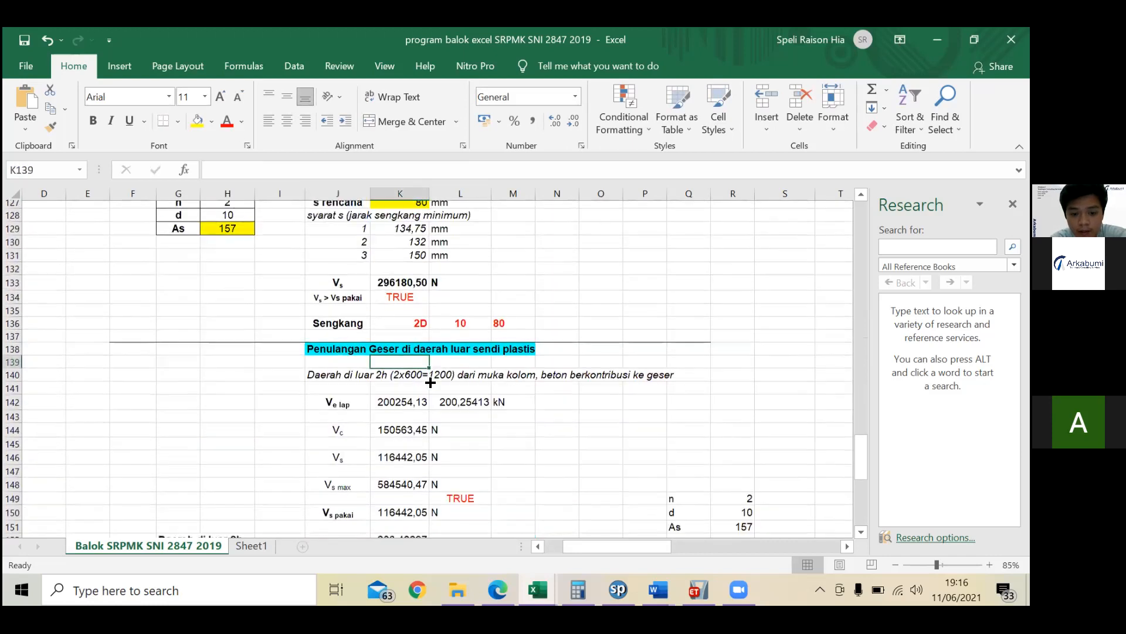
pyautogui.scroll(-3, 430, 383)
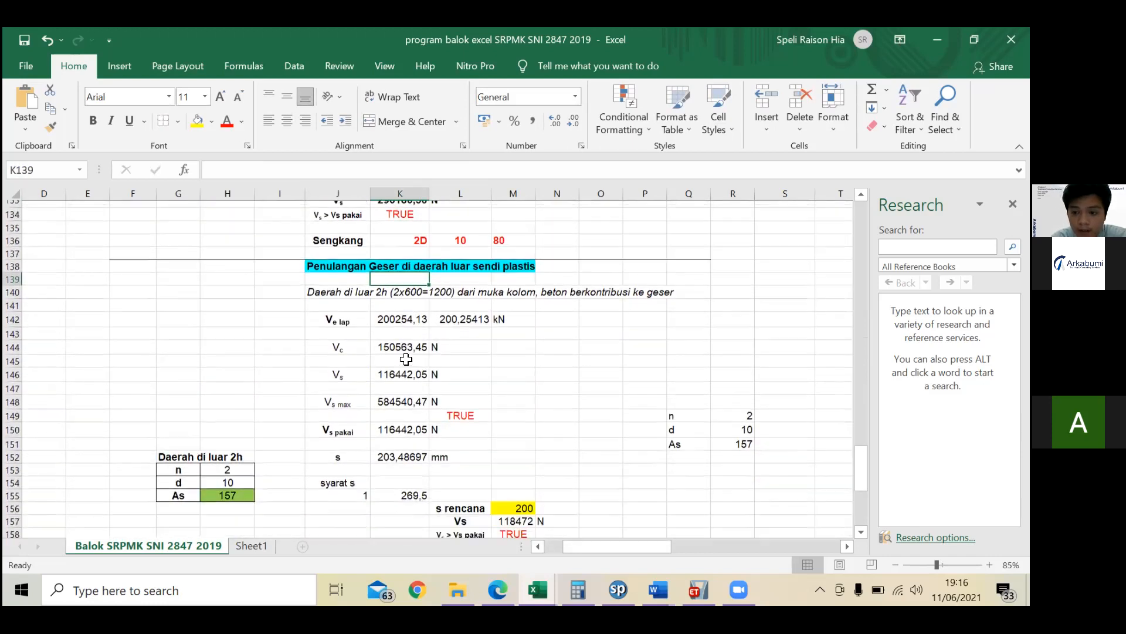
pyautogui.scroll(-2, 406, 359)
pyautogui.scroll(2, 406, 359)
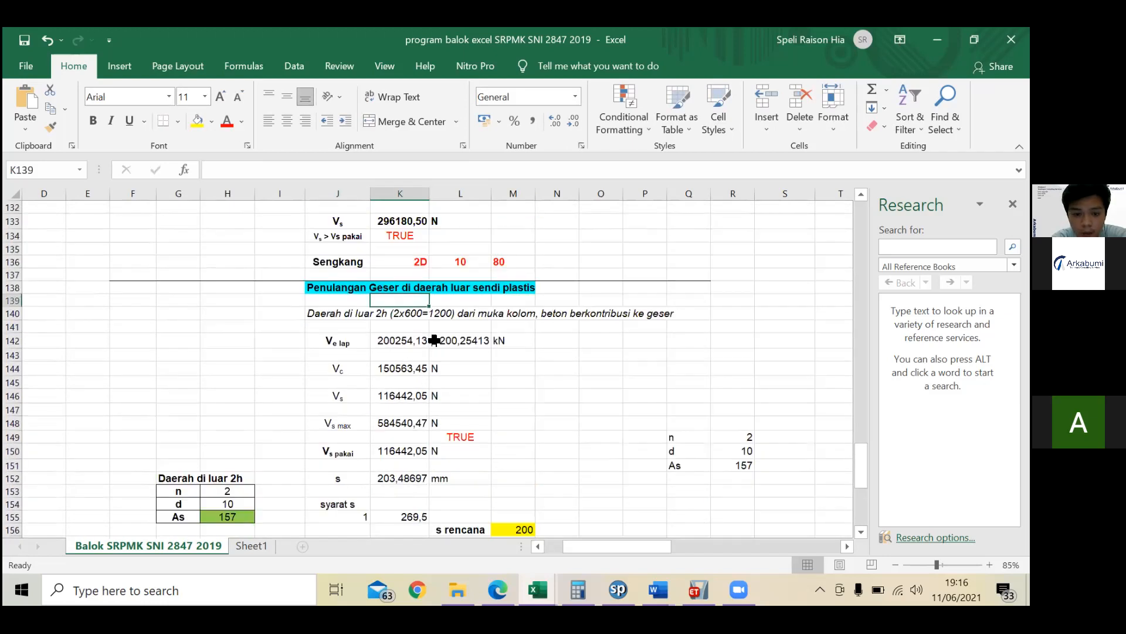
pyautogui.click(417, 339)
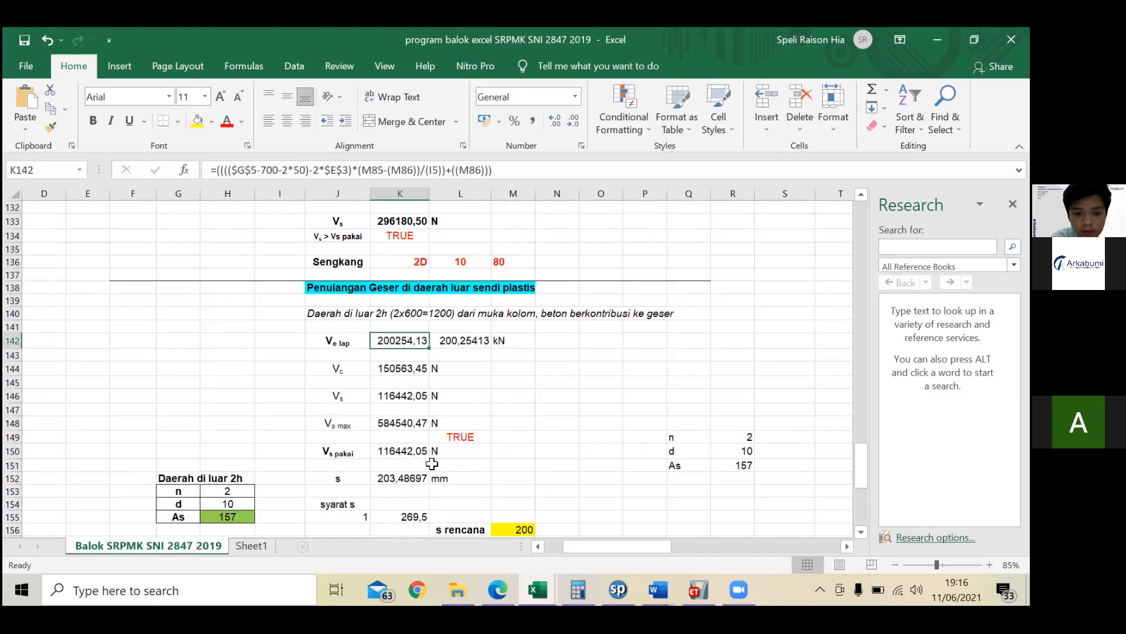
# Step: Inspect the Vc formula in K144 and the Vs formula in K146 for the region outside the plastic hinge
pyautogui.click(419, 370)
pyautogui.scroll(-2, 419, 369)
pyautogui.doubleClick(410, 288)
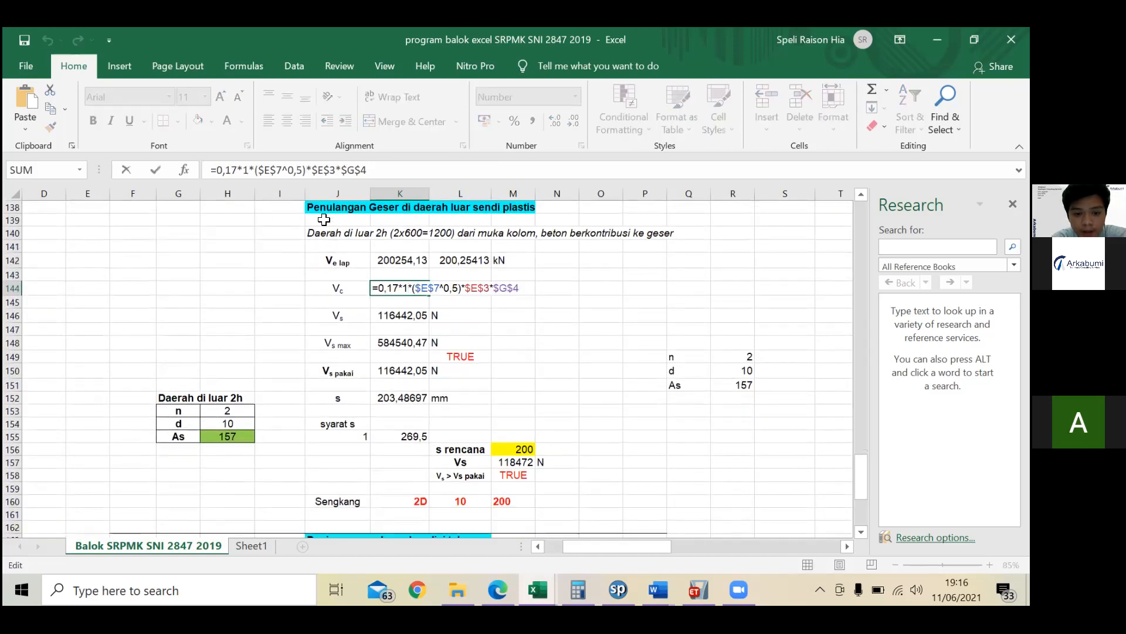
pyautogui.press('Return')
pyautogui.click(395, 321)
pyautogui.doubleClick(402, 321)
pyautogui.press('Return')
pyautogui.scroll(-2, 418, 320)
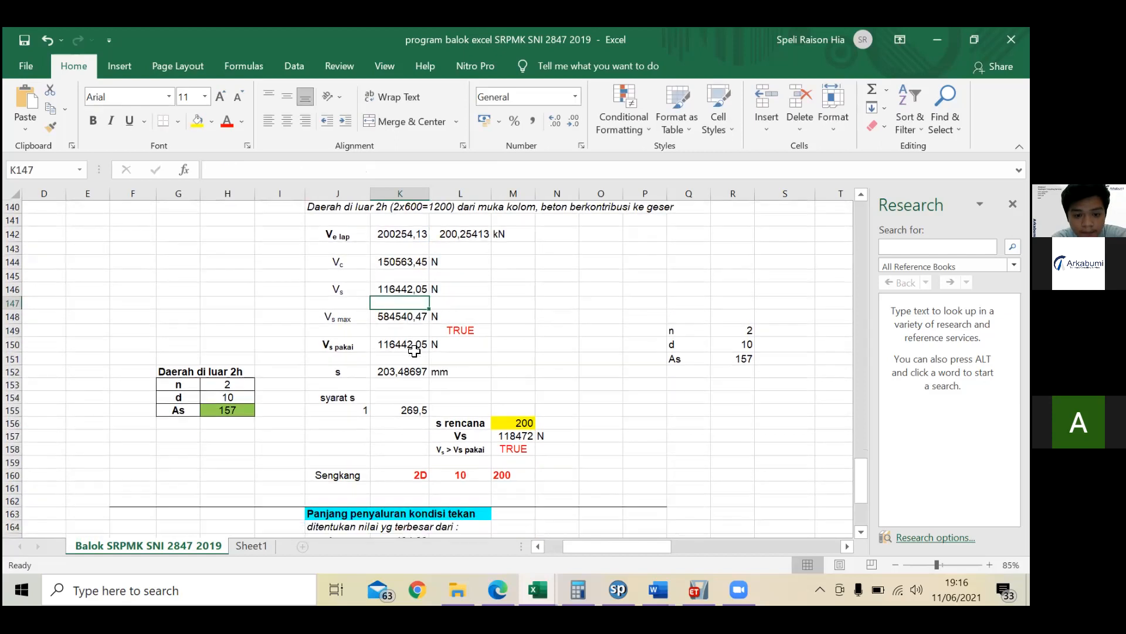
# Step: Check the Vs max, planned spacing, spacing limit, required spacing and Vs pakai cells for the region outside the plastic hinge
pyautogui.click(418, 320)
pyautogui.click(512, 369)
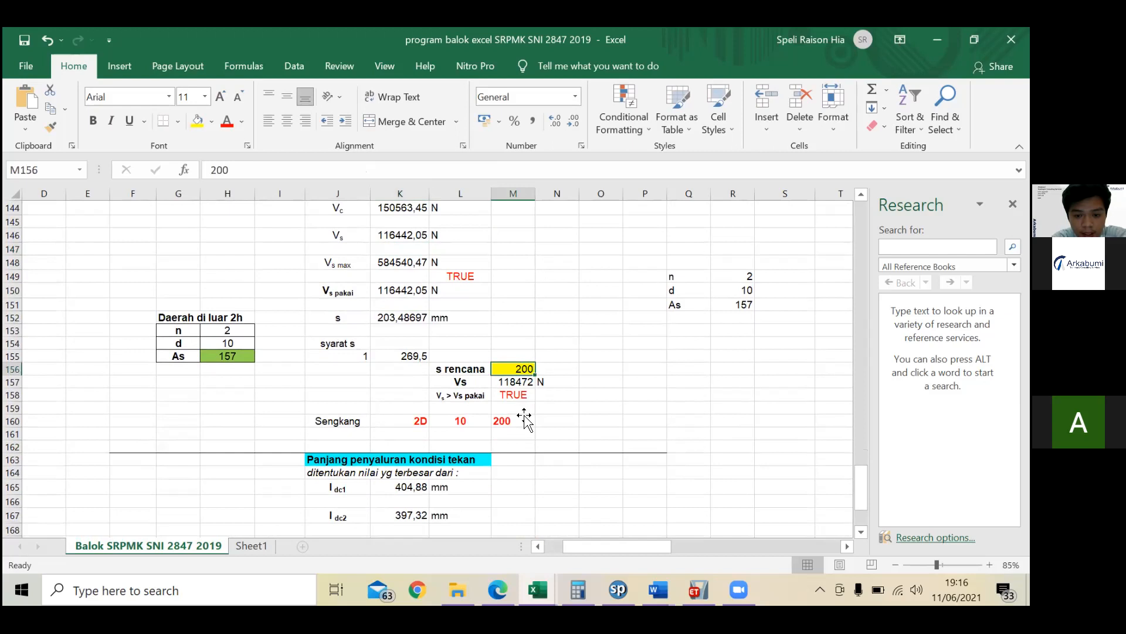
pyautogui.scroll(1, 524, 417)
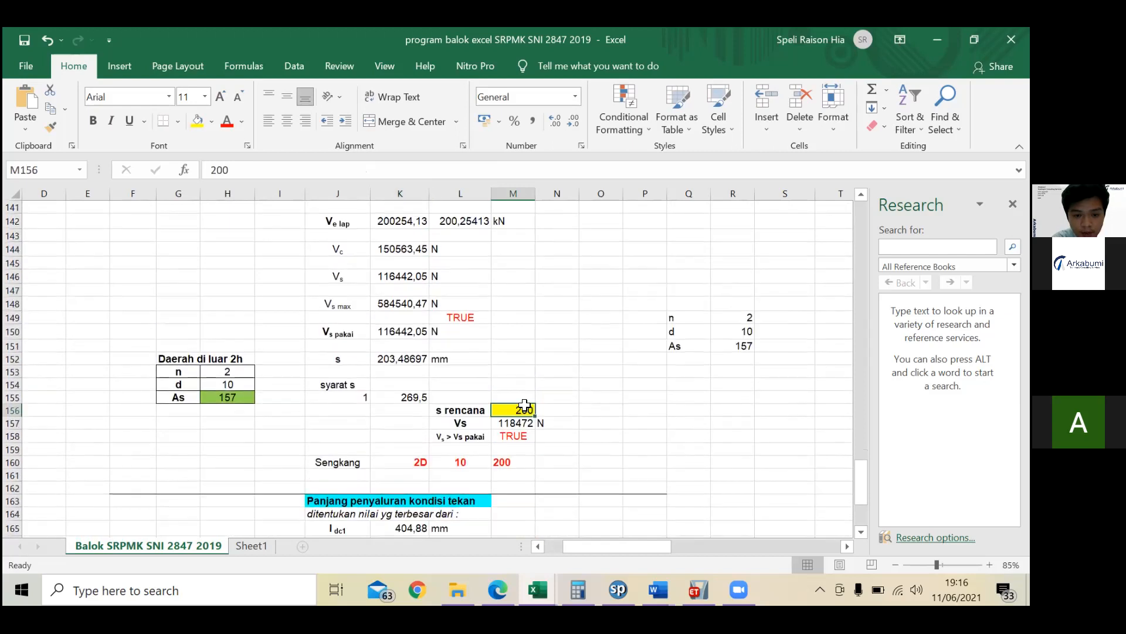
pyautogui.scroll(-1, 409, 359)
pyautogui.click(410, 357)
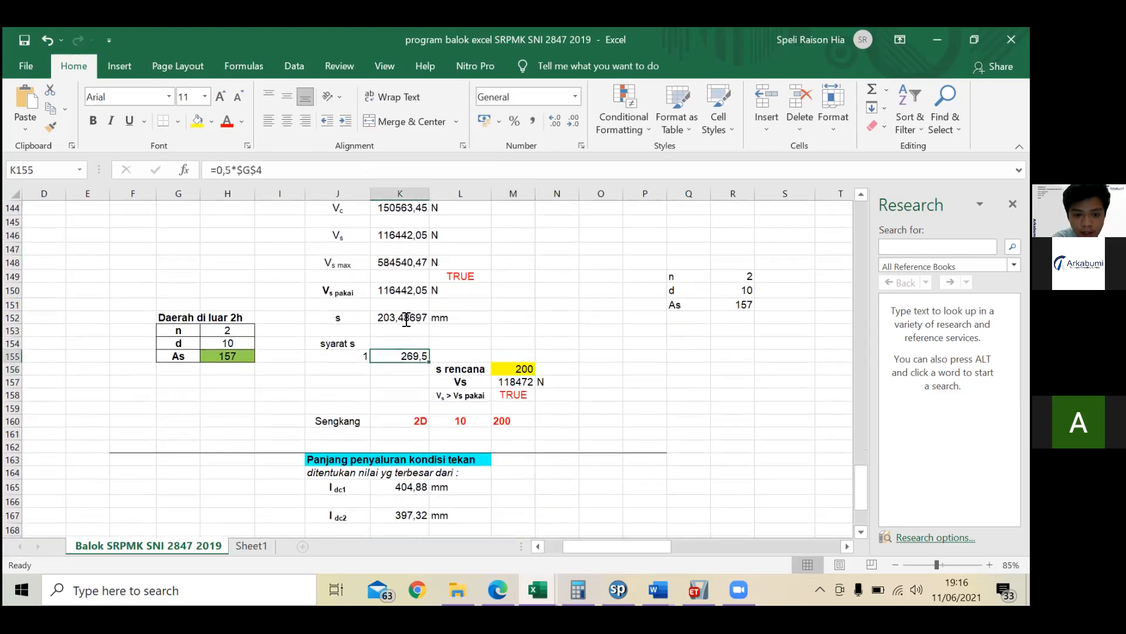
pyautogui.click(405, 317)
pyautogui.click(406, 293)
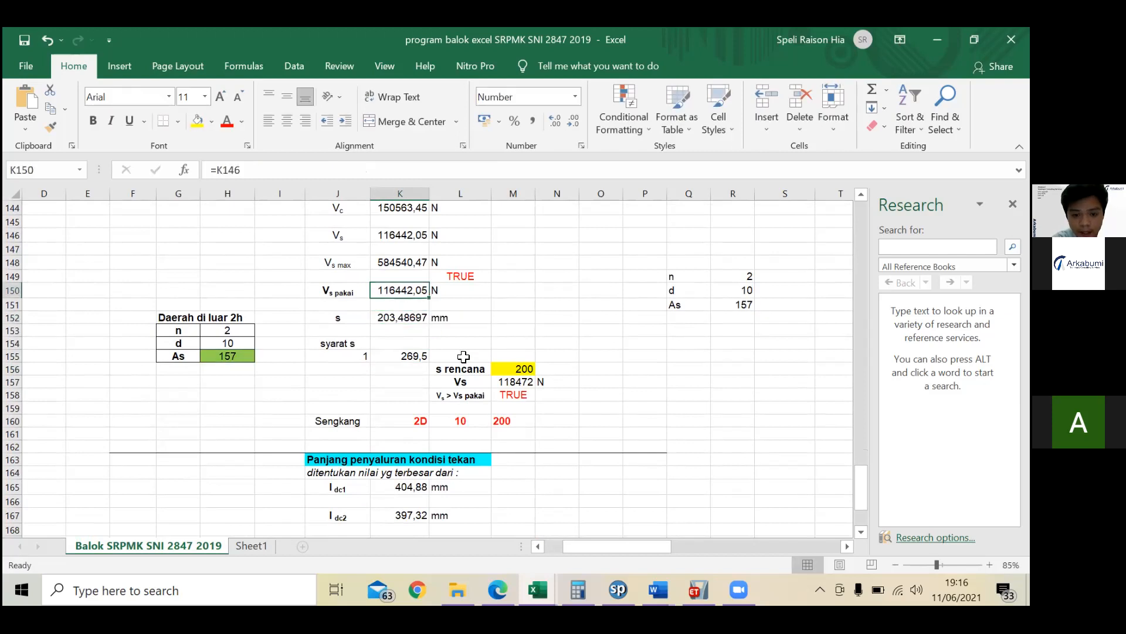
# Step: Review the stirrup result in row 160 and the compression development length and hook length sections
pyautogui.scroll(-1, 404, 399)
pyautogui.scroll(-1, 405, 399)
pyautogui.click(404, 343)
pyautogui.scroll(-1, 410, 335)
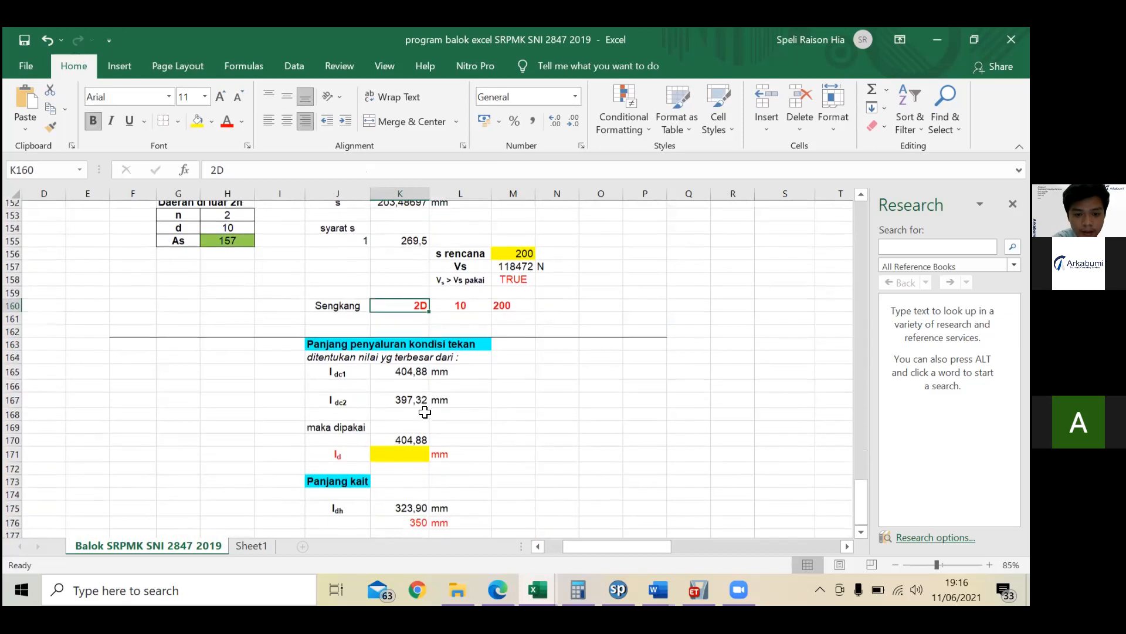
pyautogui.scroll(-1, 414, 317)
pyautogui.scroll(2, 465, 346)
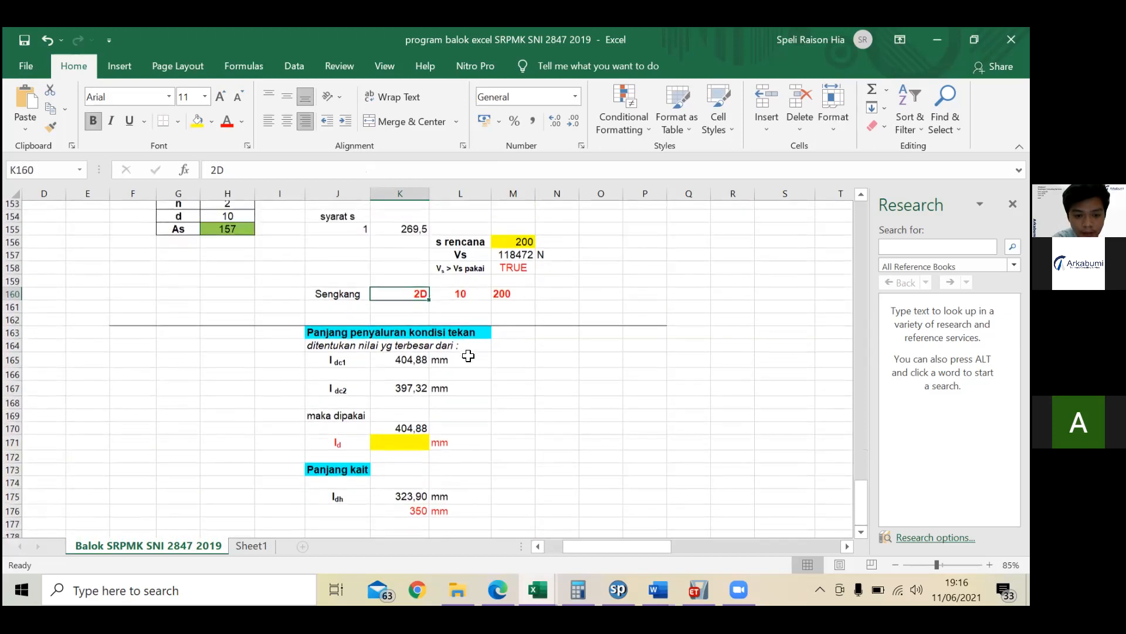
pyautogui.scroll(-4, 352, 329)
pyautogui.scroll(1, 372, 350)
pyautogui.scroll(-1, 379, 349)
pyautogui.scroll(-2, 379, 350)
# Step: Return through the shear calculations to the actual nominal moment results above the GAYA GESER section
pyautogui.scroll(16, 379, 350)
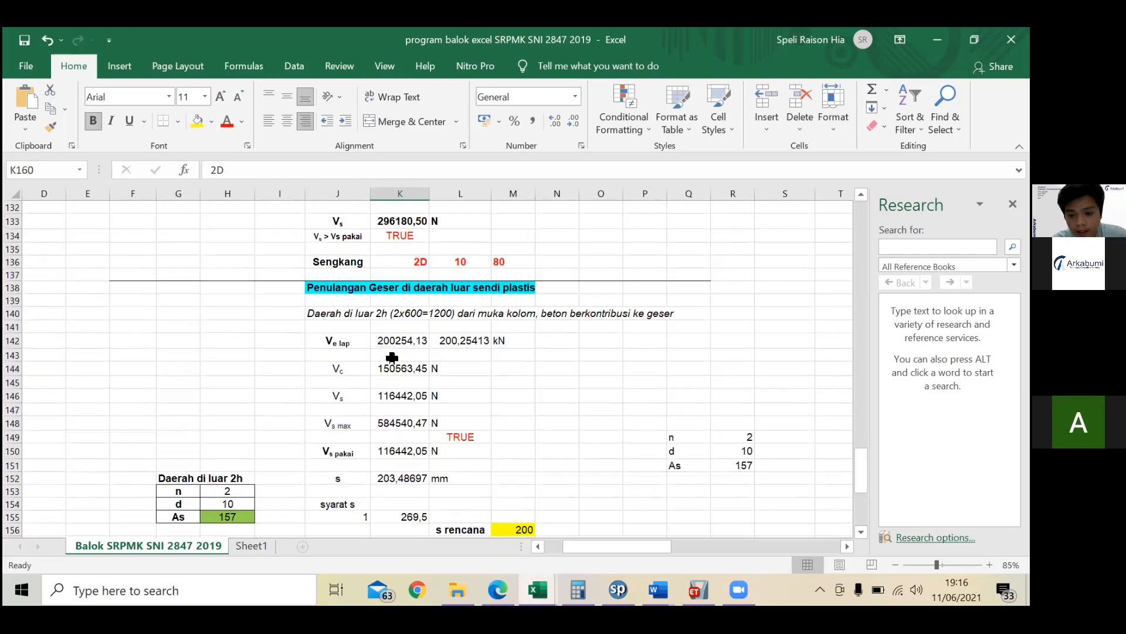
pyautogui.scroll(6, 463, 393)
pyautogui.scroll(6, 597, 402)
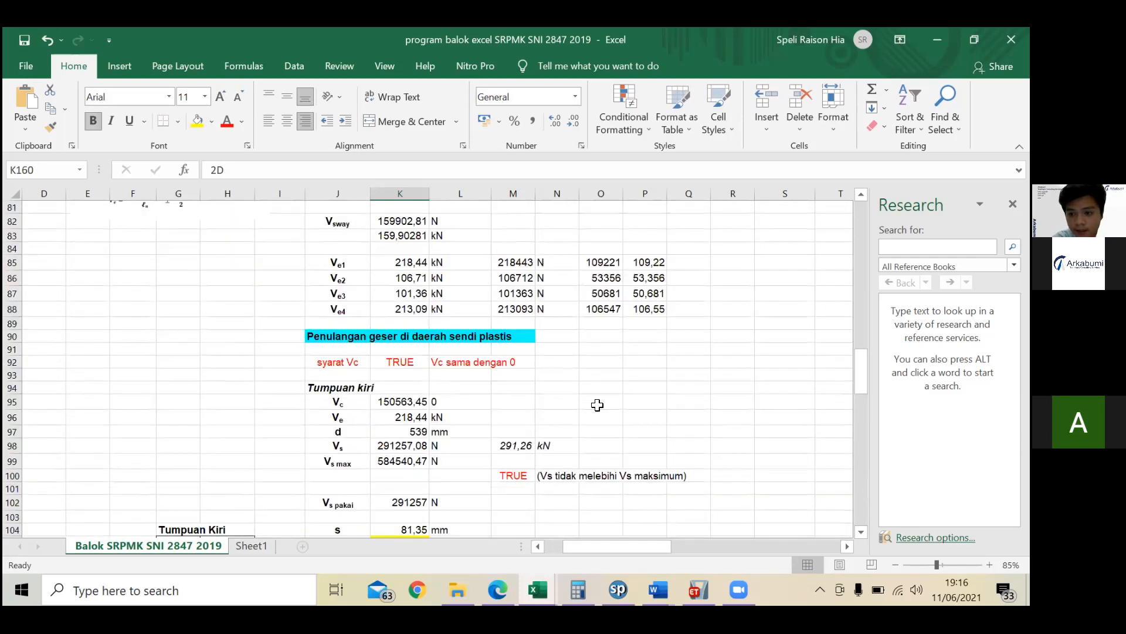
pyautogui.scroll(11, 625, 559)
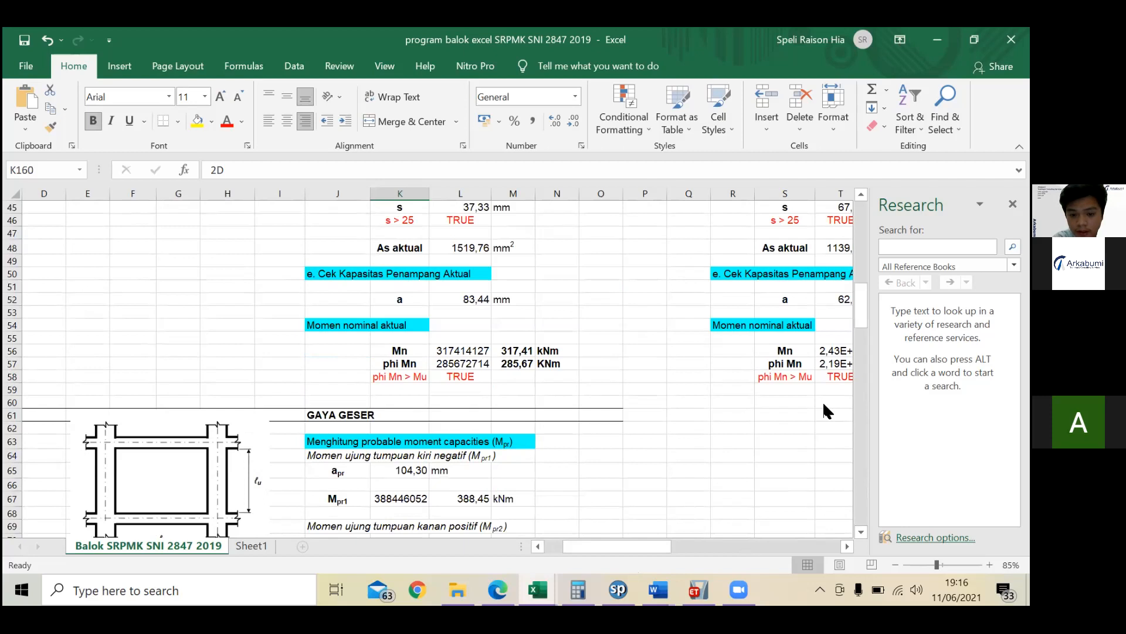
# Step: Switch to spColumn to view the 800 x 800 column interaction diagram, and look briefly at the building model in ETABS
pyautogui.moveTo(622, 587)
pyautogui.click(628, 566)
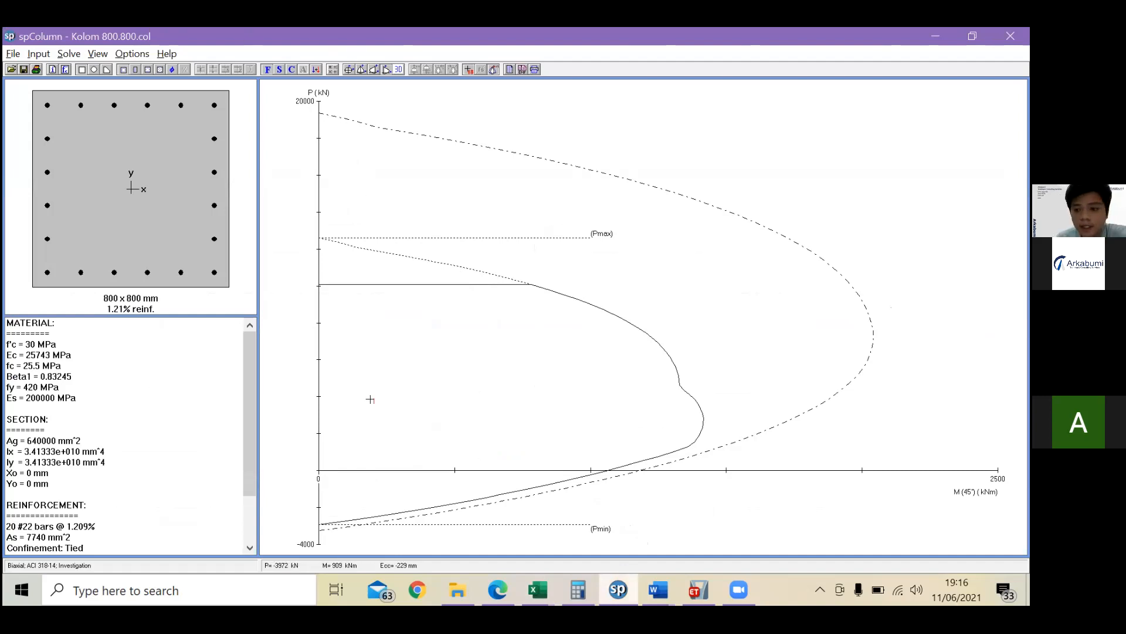
pyautogui.click(698, 590)
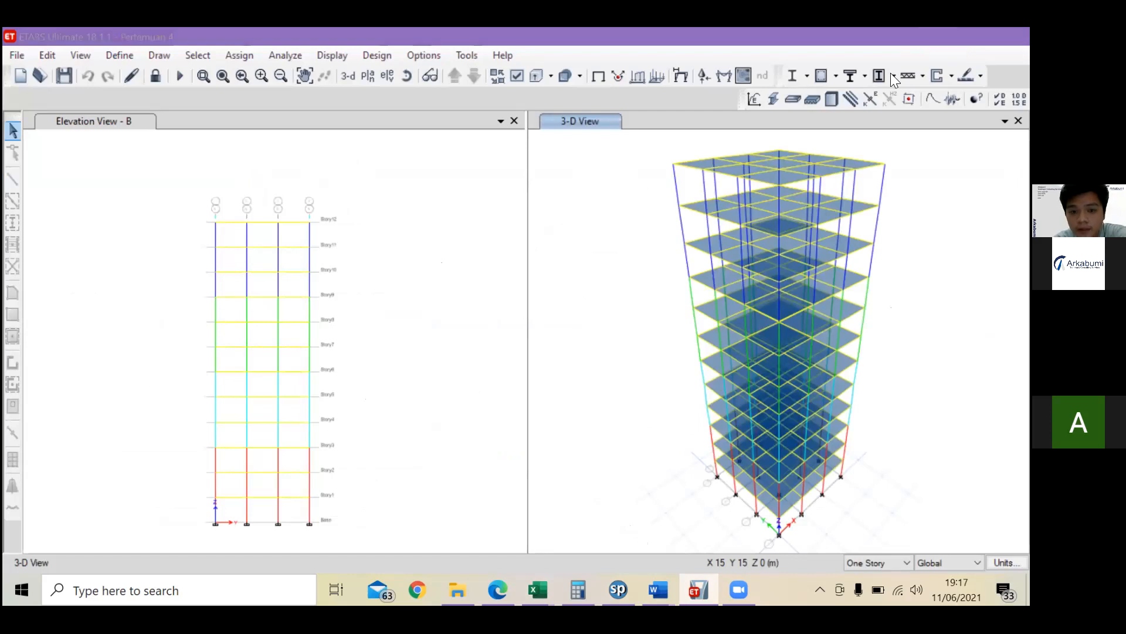
pyautogui.click(935, 35)
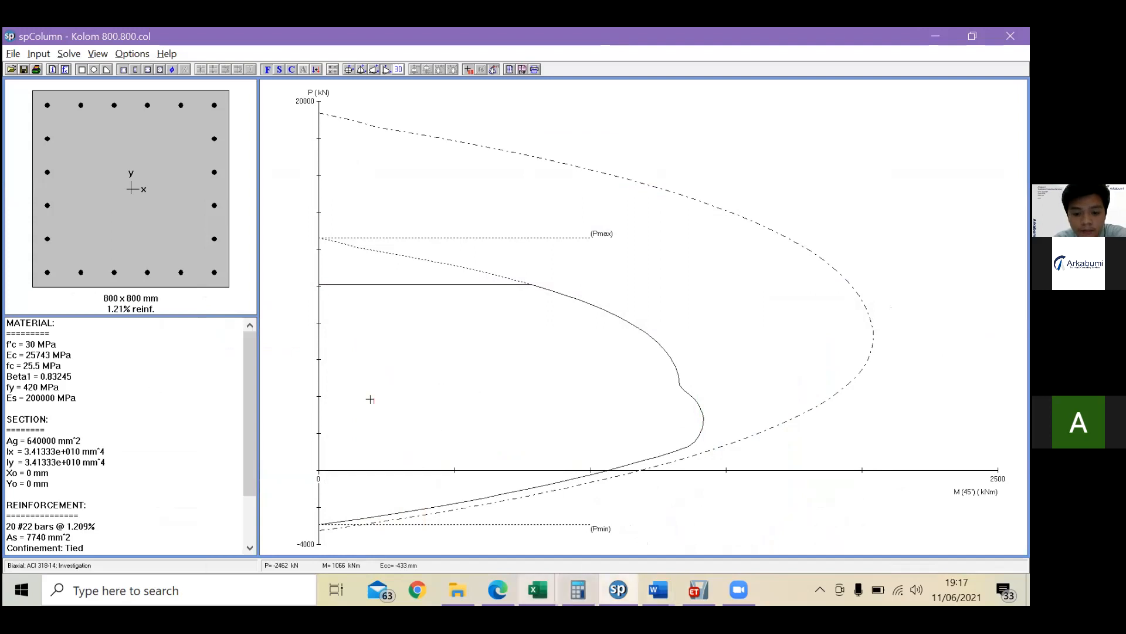
# Step: Switch back to Excel and open Sheet1 with the column forces and the Mnc versus 1,2 x Mnb check
pyautogui.moveTo(538, 590)
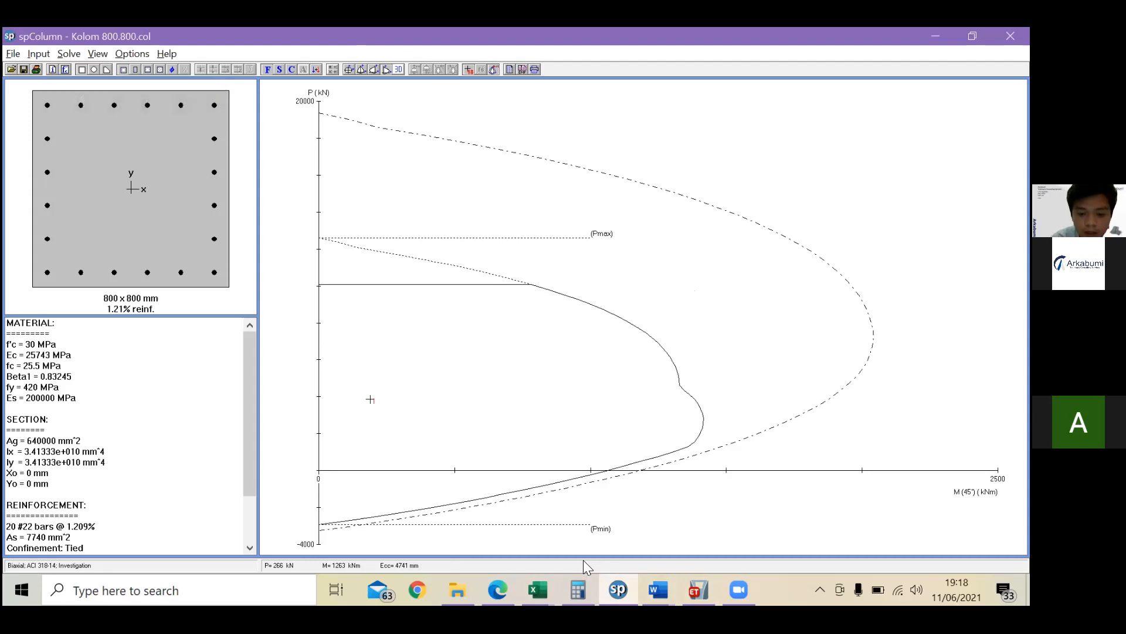
pyautogui.click(639, 535)
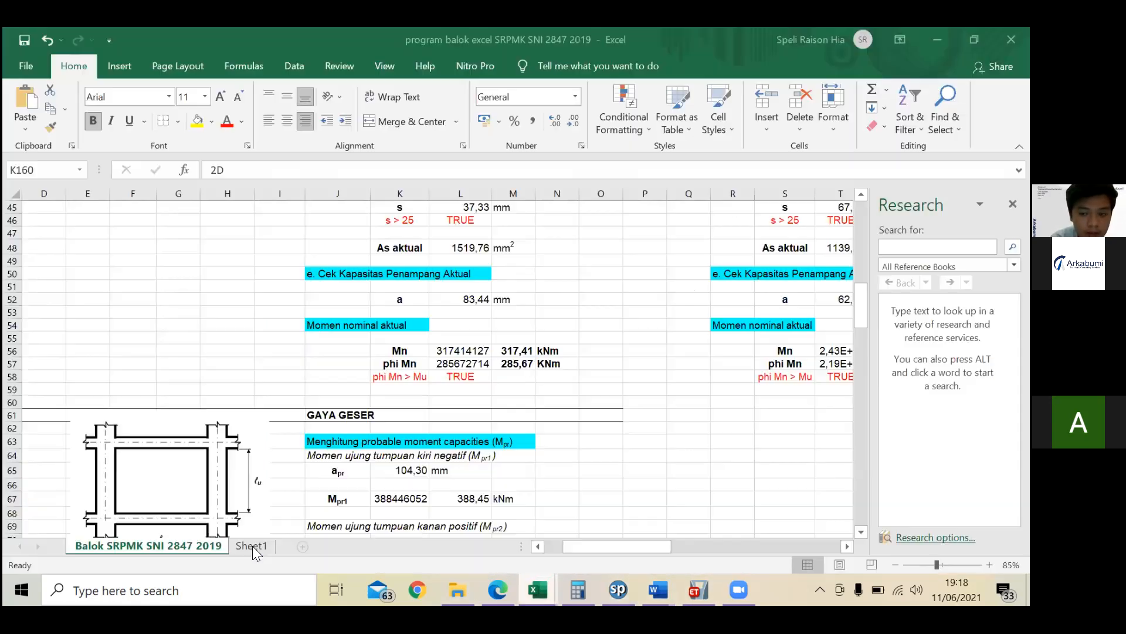
pyautogui.click(252, 546)
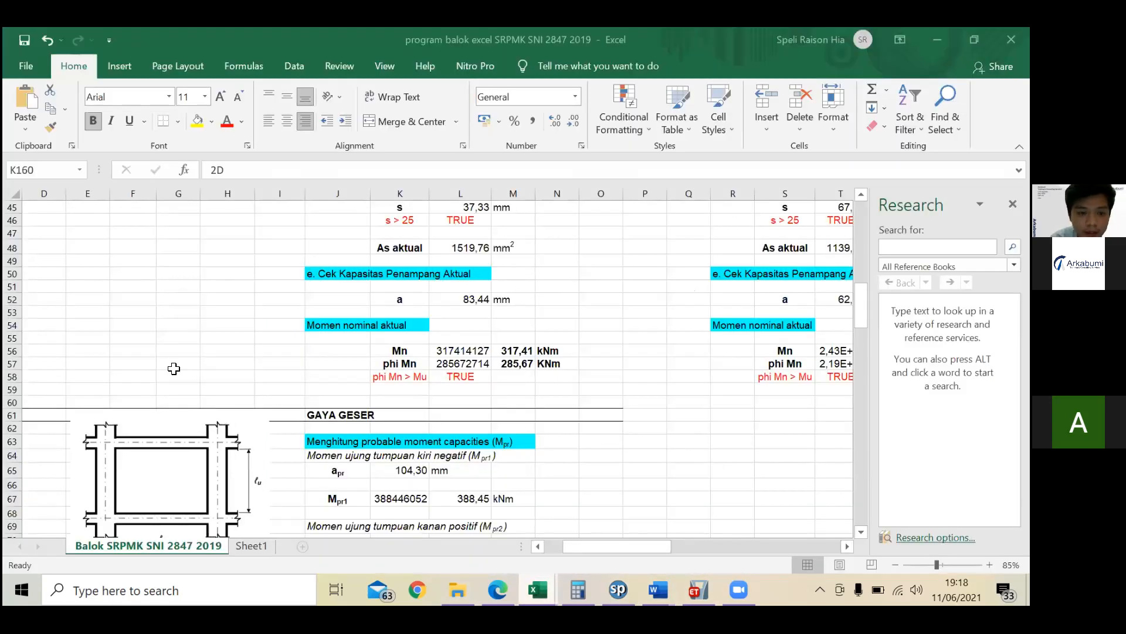
pyautogui.doubleClick(122, 246)
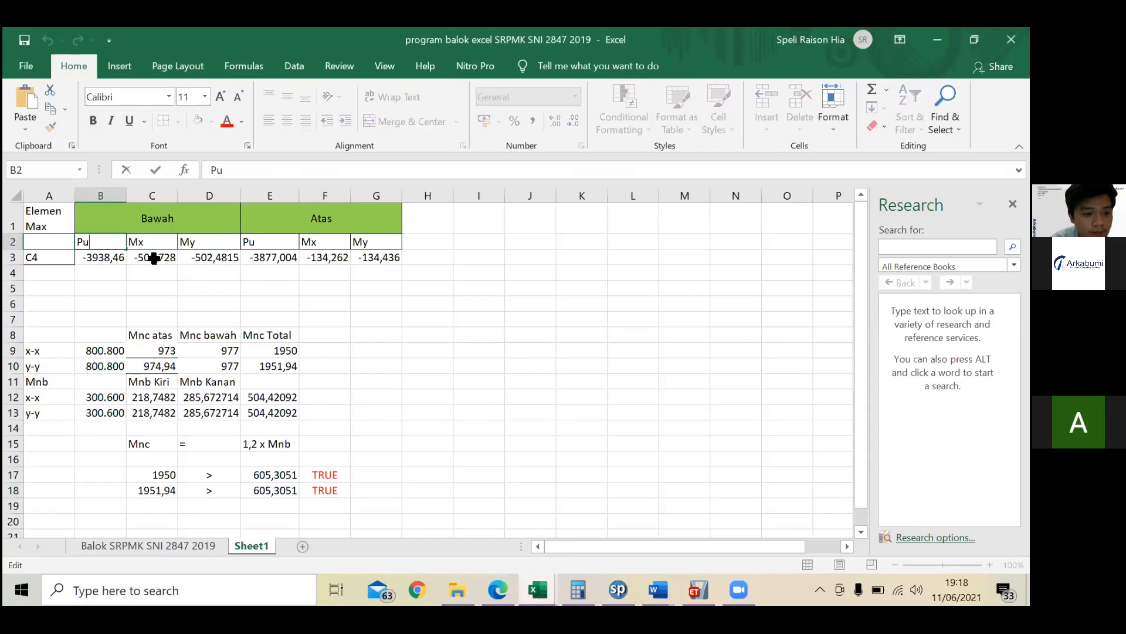
pyautogui.press('Escape')
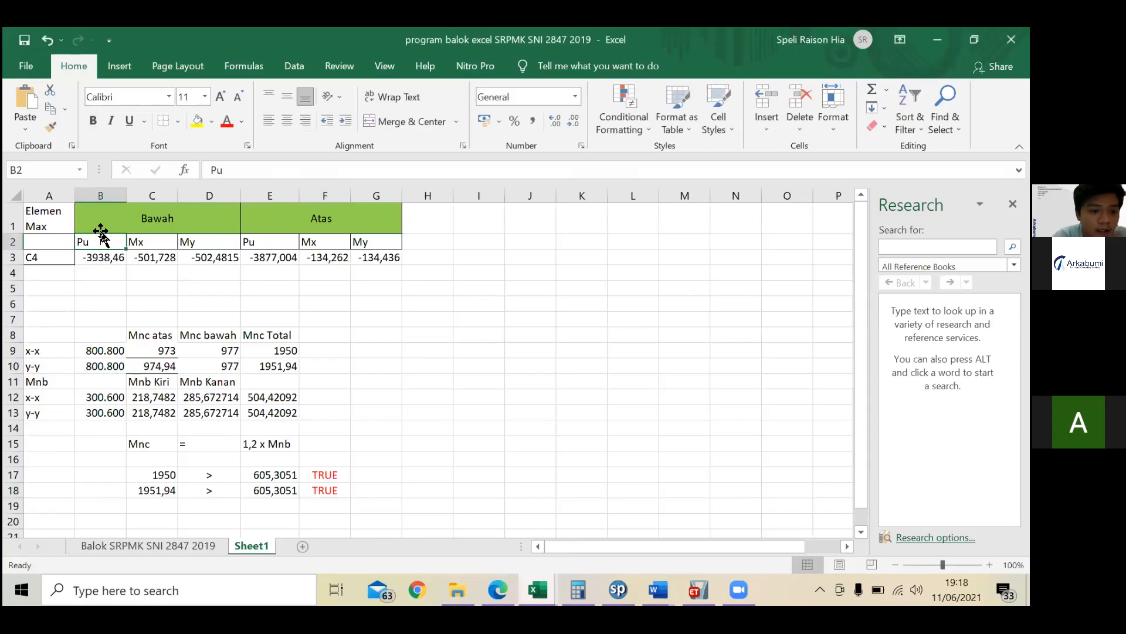
# Step: Change the column element name in A3 to C7
pyautogui.click(62, 258)
pyautogui.doubleClick(63, 259)
pyautogui.press('BackSpace')
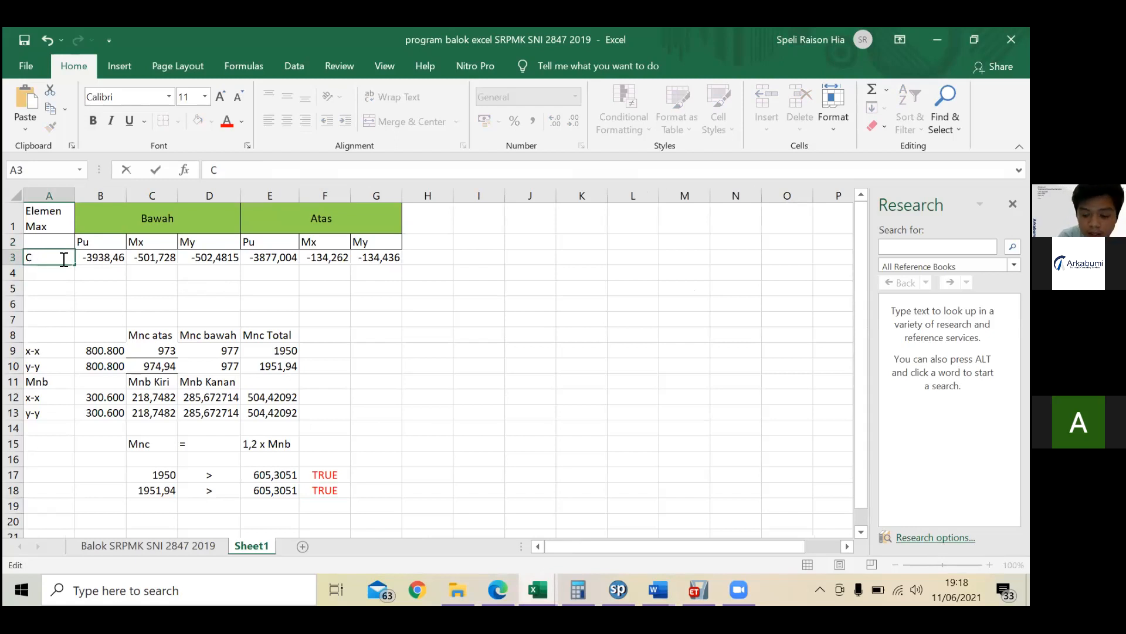
pyautogui.write('/7')
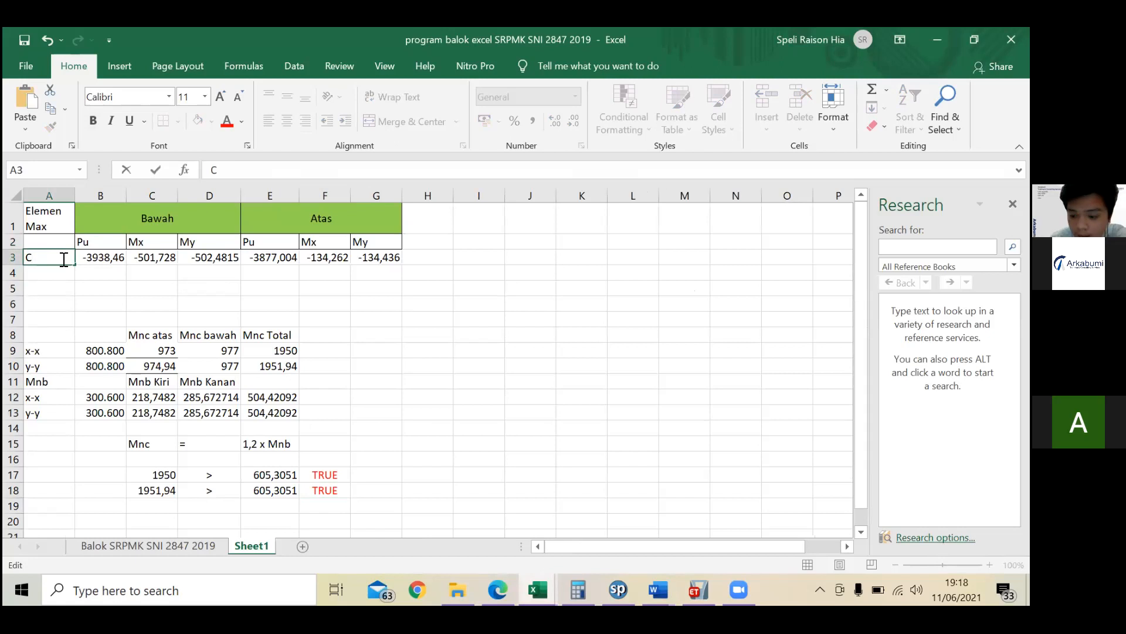
pyautogui.write('&')
pyautogui.press('BackSpace')
pyautogui.write('7')
pyautogui.press('Return')
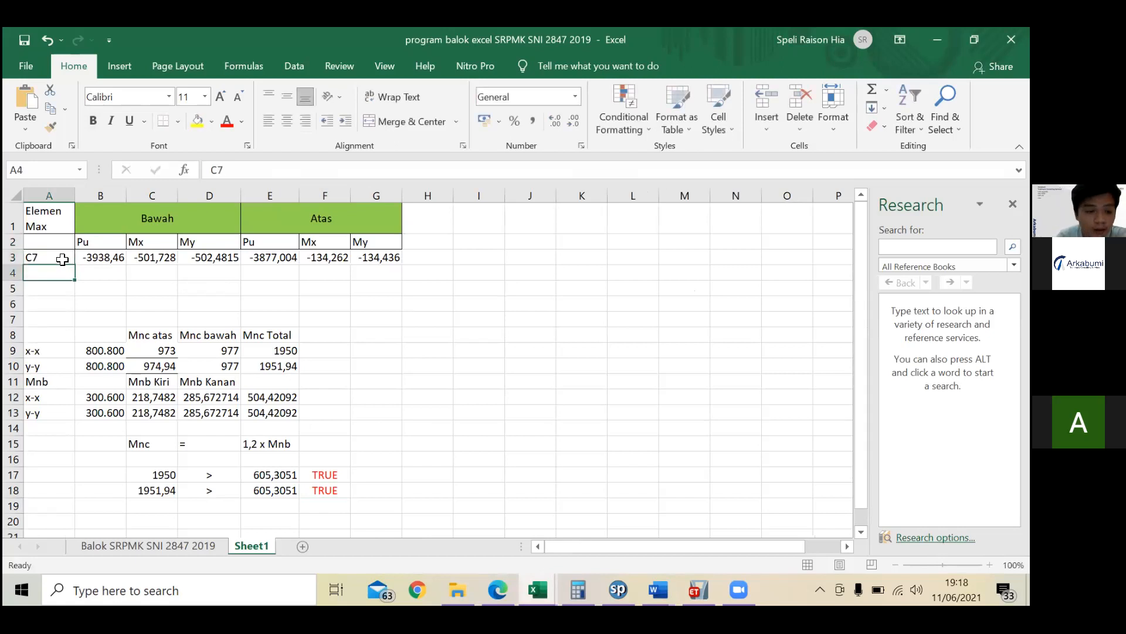
pyautogui.press('Up')
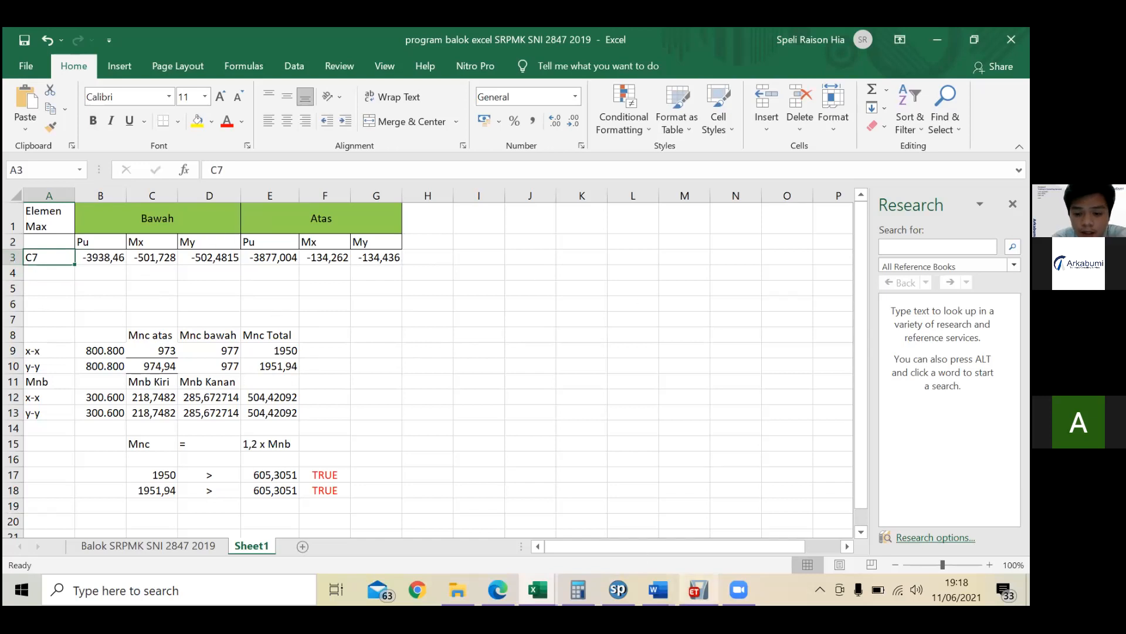
# Step: Switch to ETABS and display the Element Forces - Columns table from the frame output analysis results
pyautogui.moveTo(698, 589)
pyautogui.hotkey('alt', 'Tab')
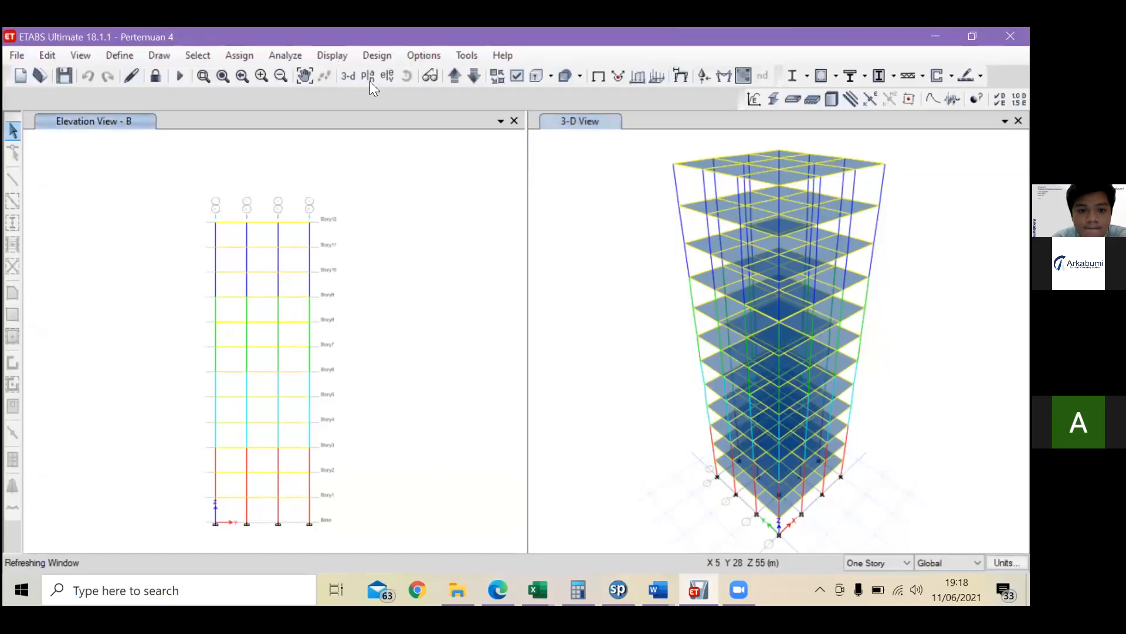
pyautogui.click(342, 56)
pyautogui.click(449, 467)
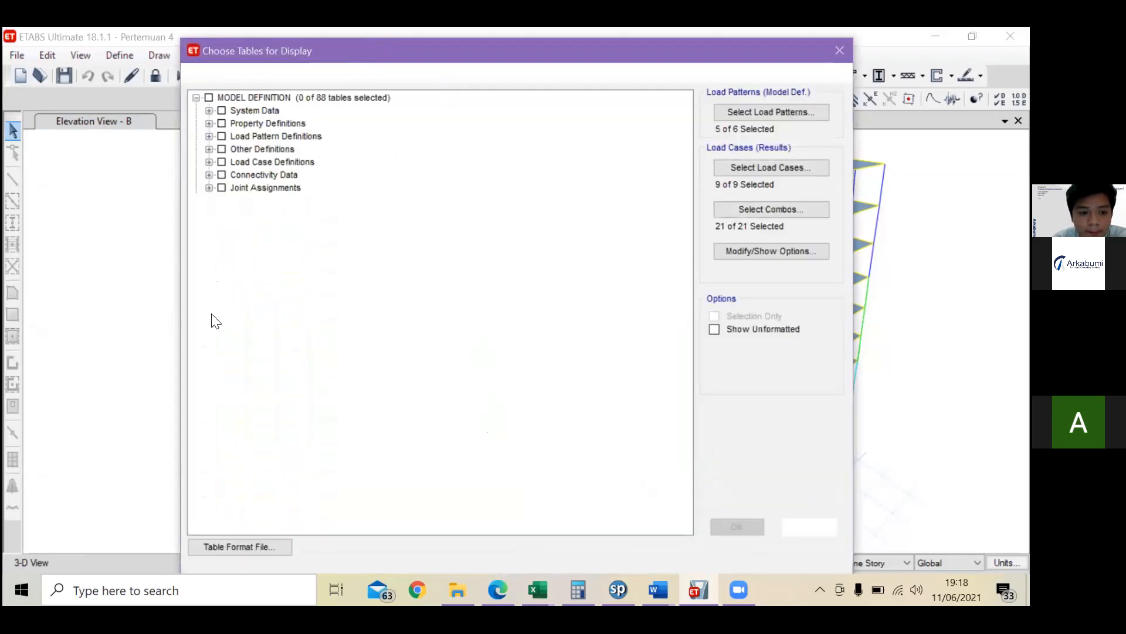
pyautogui.click(210, 303)
pyautogui.click(209, 290)
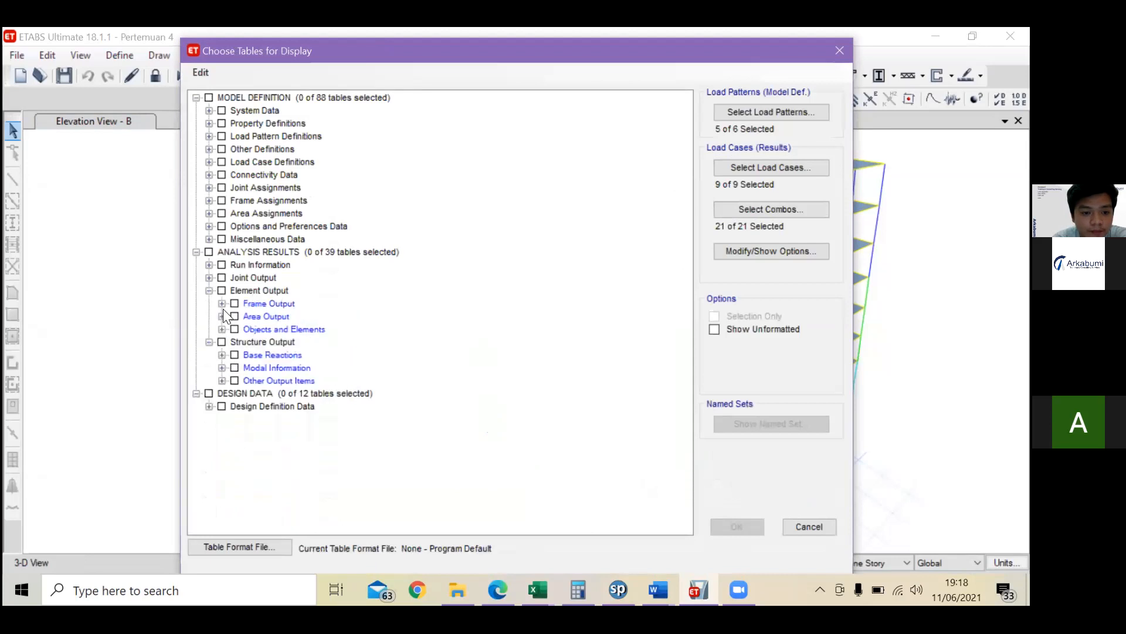
pyautogui.click(222, 304)
pyautogui.click(246, 316)
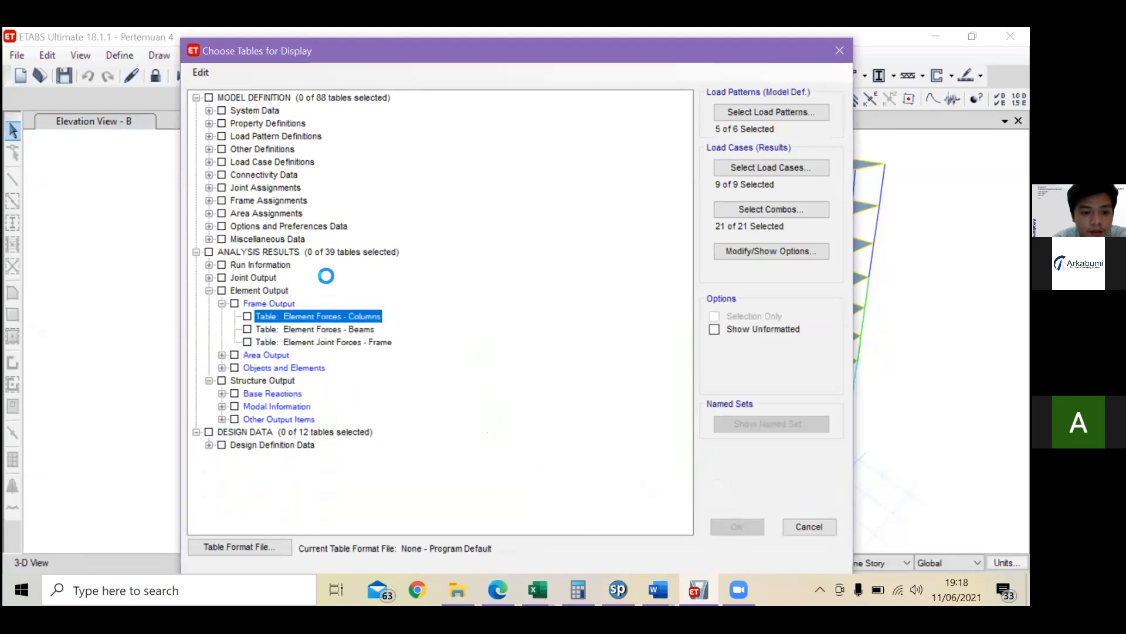
pyautogui.moveTo(556, 51); pyautogui.dragTo(518, 41)
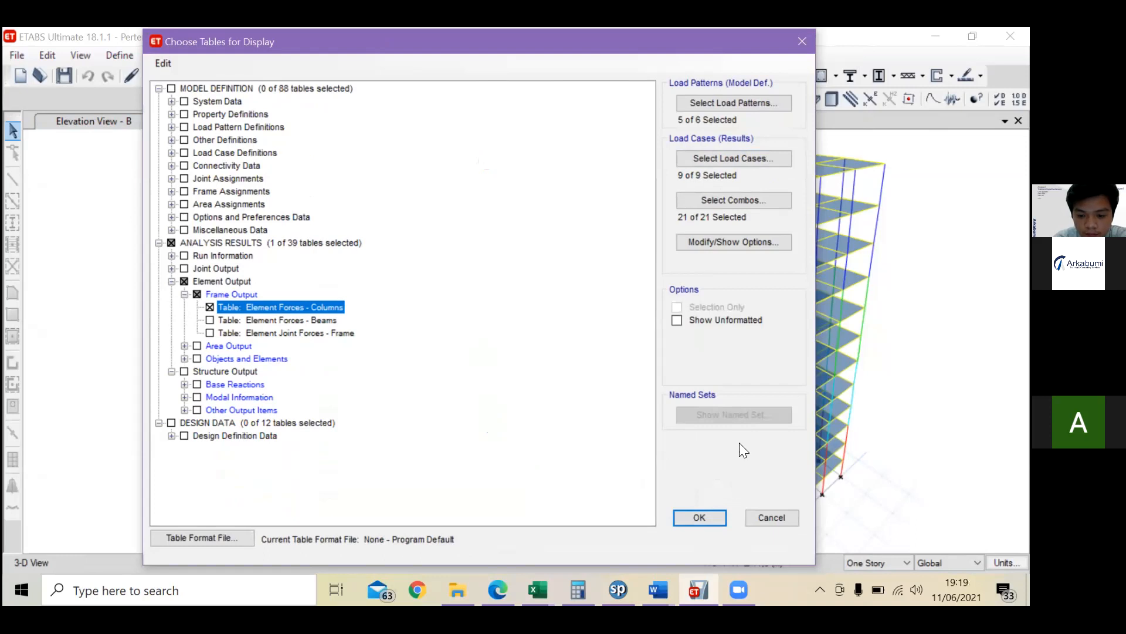
pyautogui.click(704, 516)
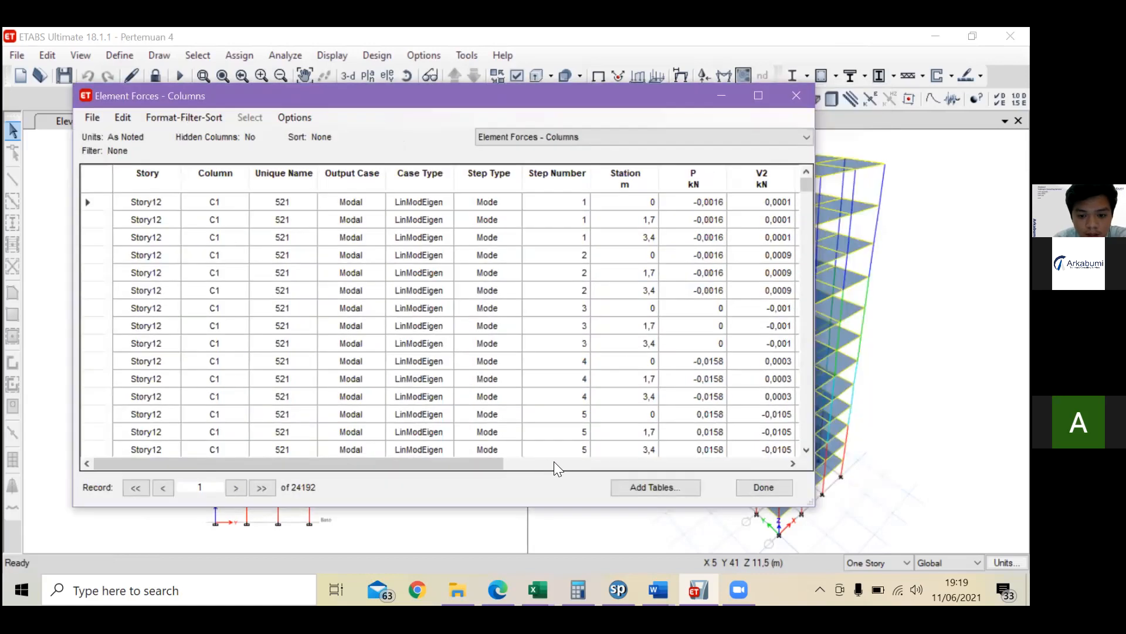
# Step: Sort the column forces table by axial force P in ascending order and bring the column names back into view
pyautogui.click(561, 461)
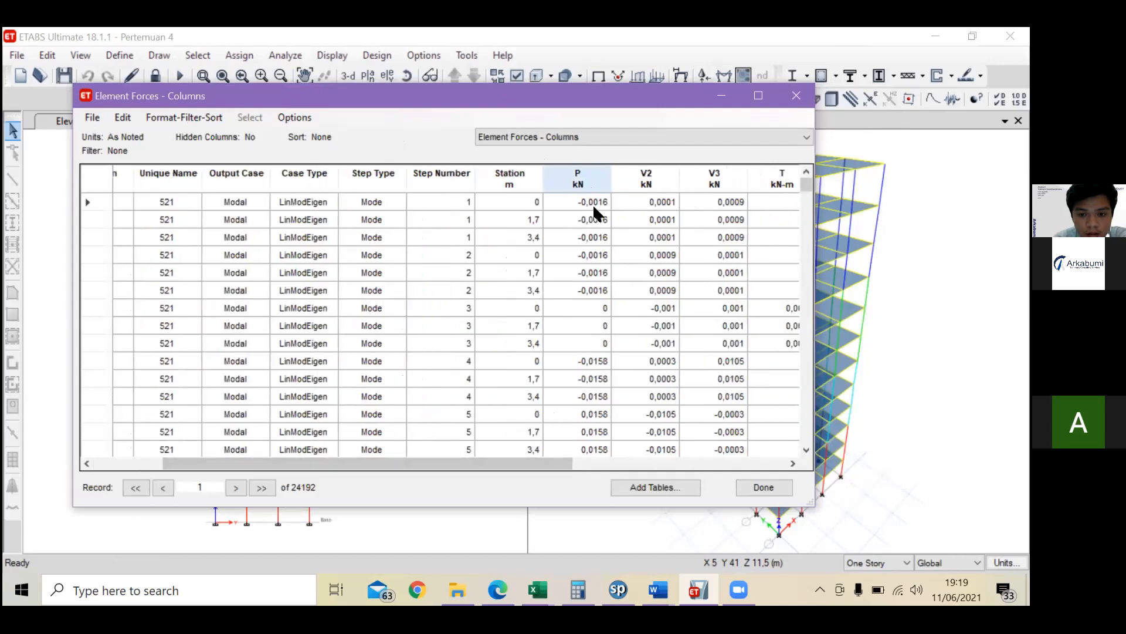
pyautogui.click(594, 167)
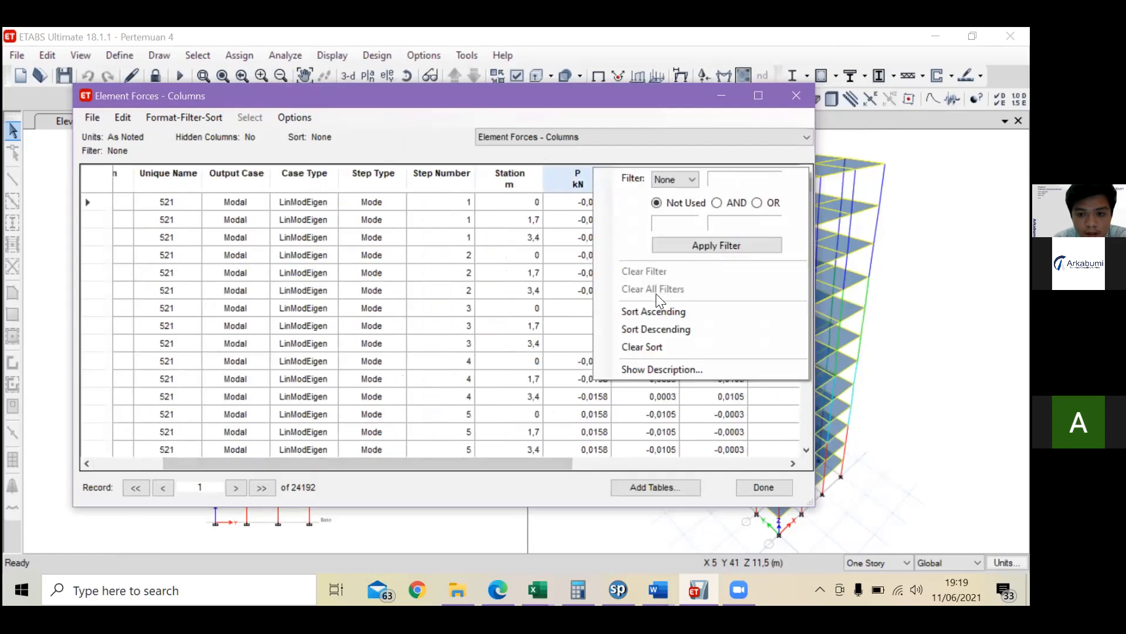
pyautogui.click(657, 312)
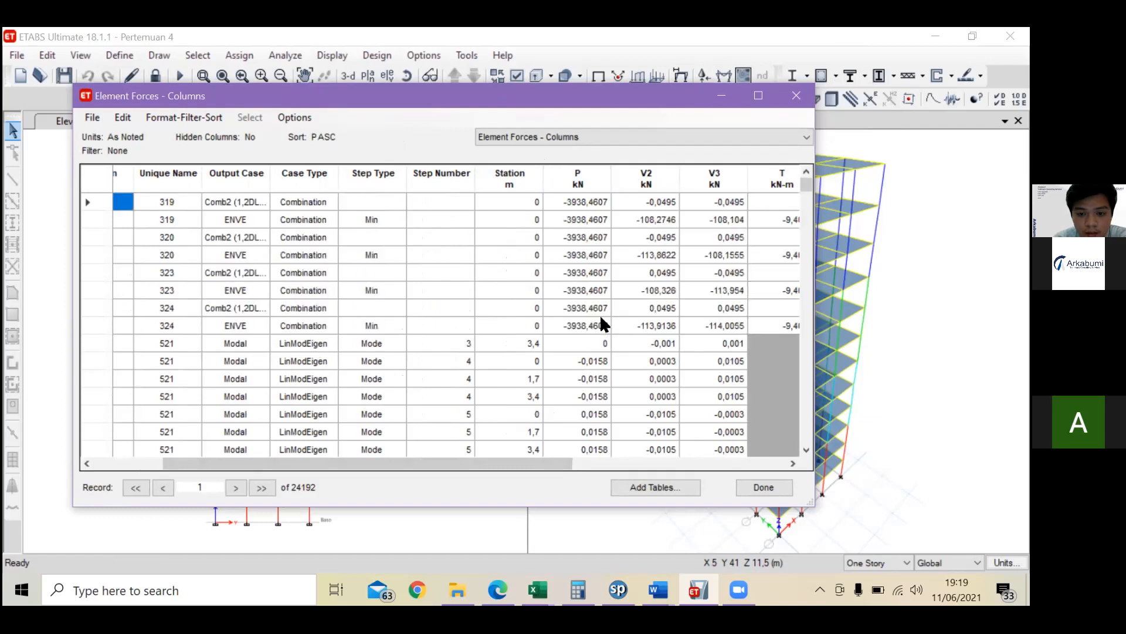
pyautogui.moveTo(558, 463); pyautogui.dragTo(443, 455)
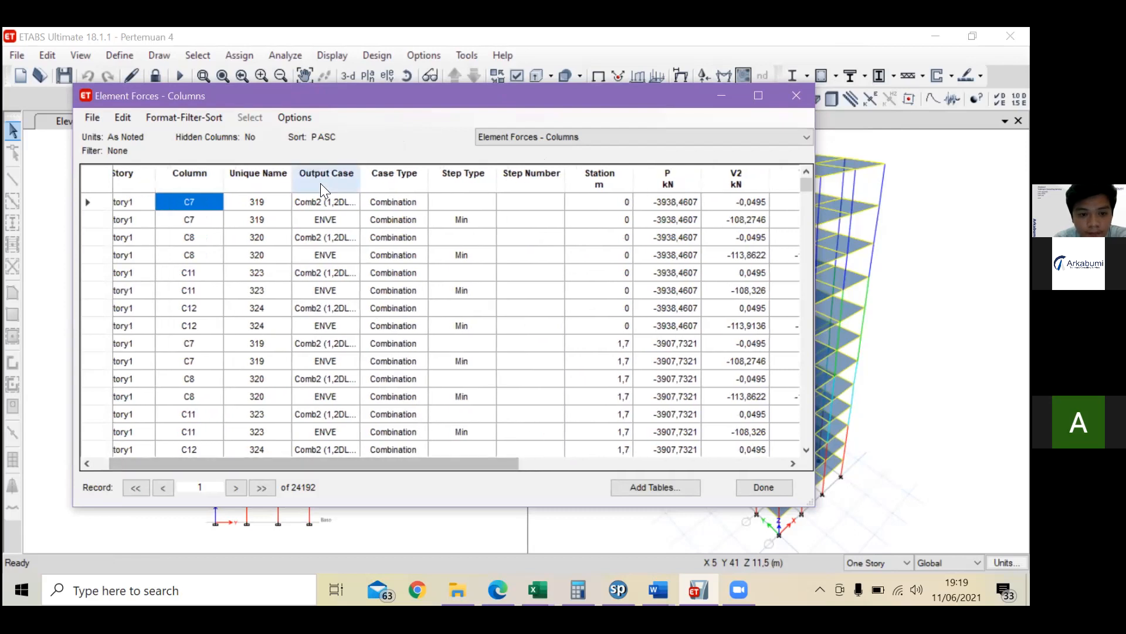
# Step: Filter the column forces table to the ENVE output case
pyautogui.click(341, 185)
pyautogui.scroll(-5, 433, 246)
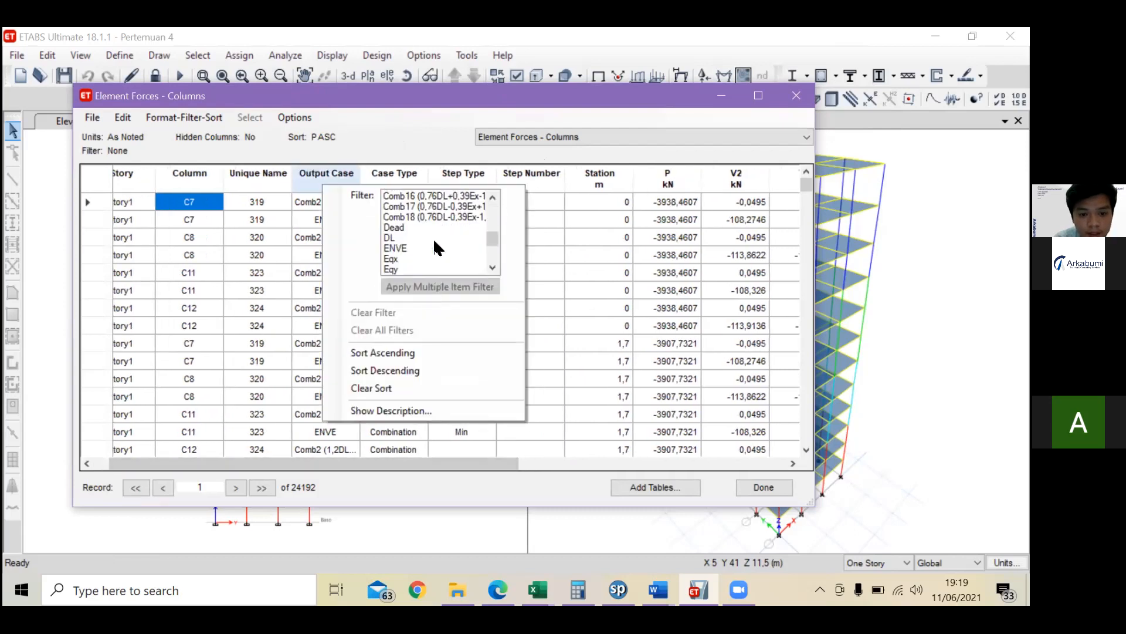
pyautogui.scroll(2, 431, 260)
pyautogui.click(423, 259)
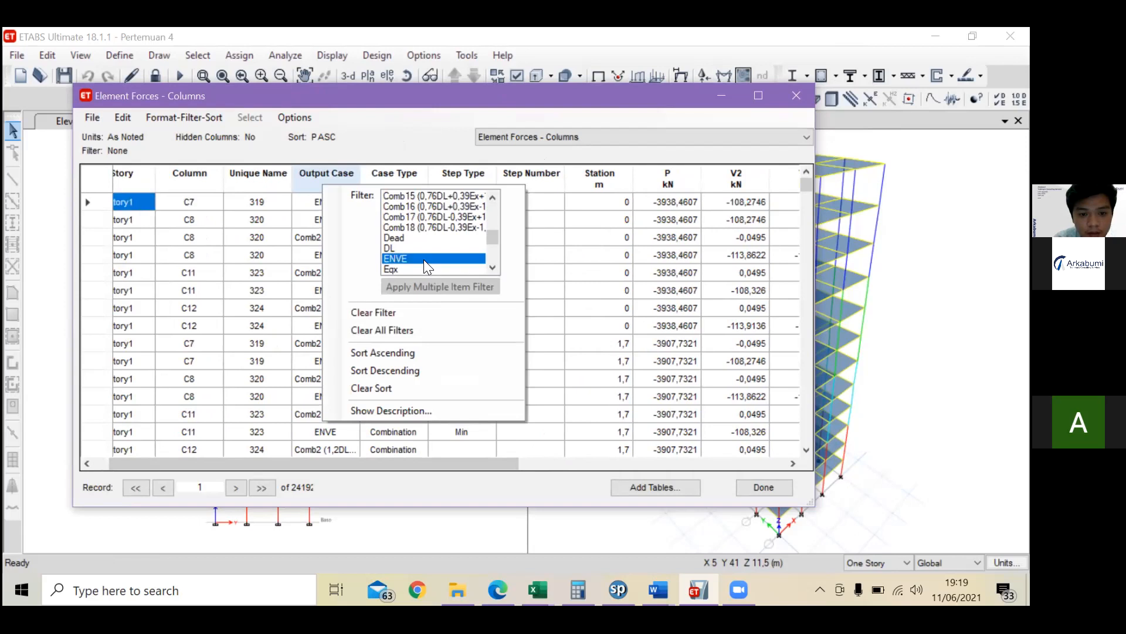
pyautogui.click(424, 130)
# Step: Compare P, M2 and M3 of the first station 0 record with the Bawah forces on Sheet1 in Excel, returning to ETABS
pyautogui.moveTo(461, 451); pyautogui.dragTo(651, 448)
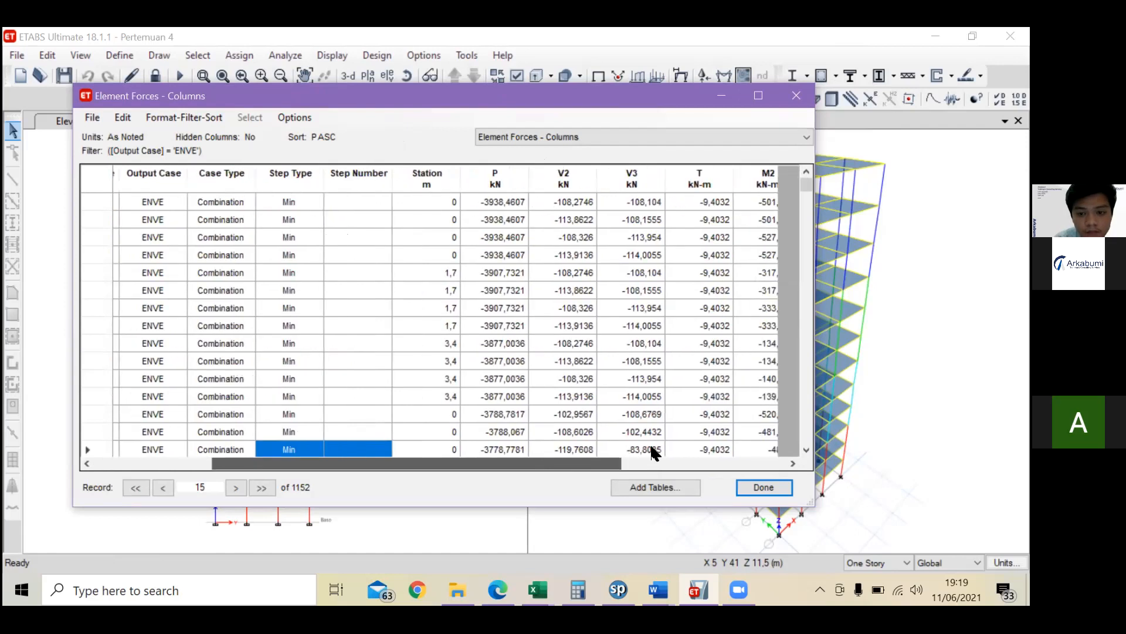
pyautogui.hscroll(1, 425, 201)
pyautogui.hscroll(1, 546, 232)
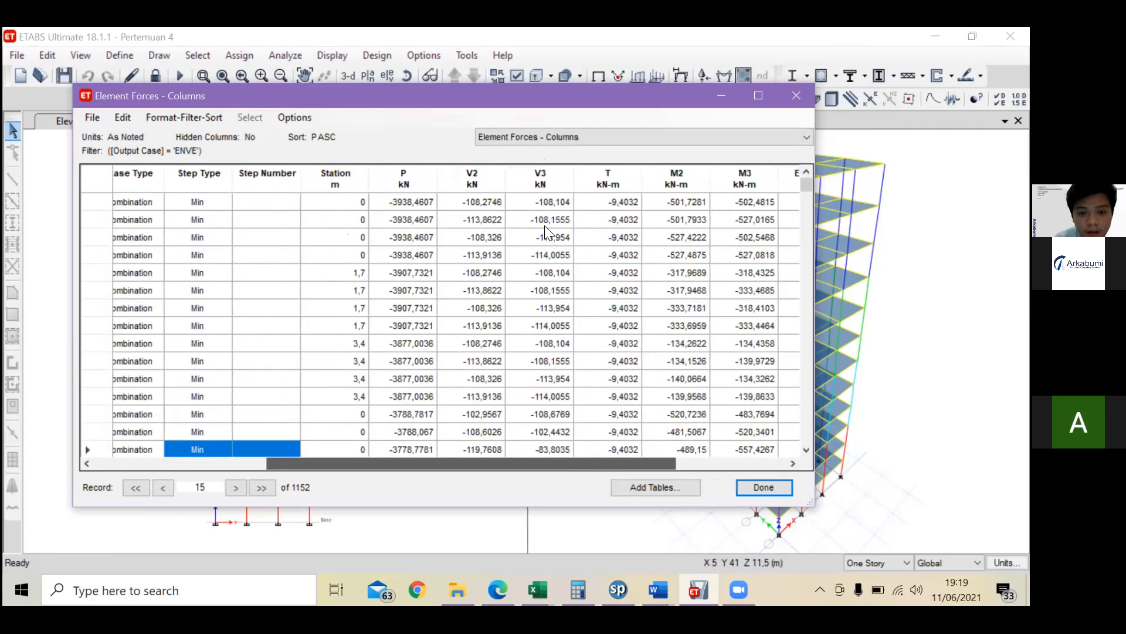
pyautogui.click(390, 202)
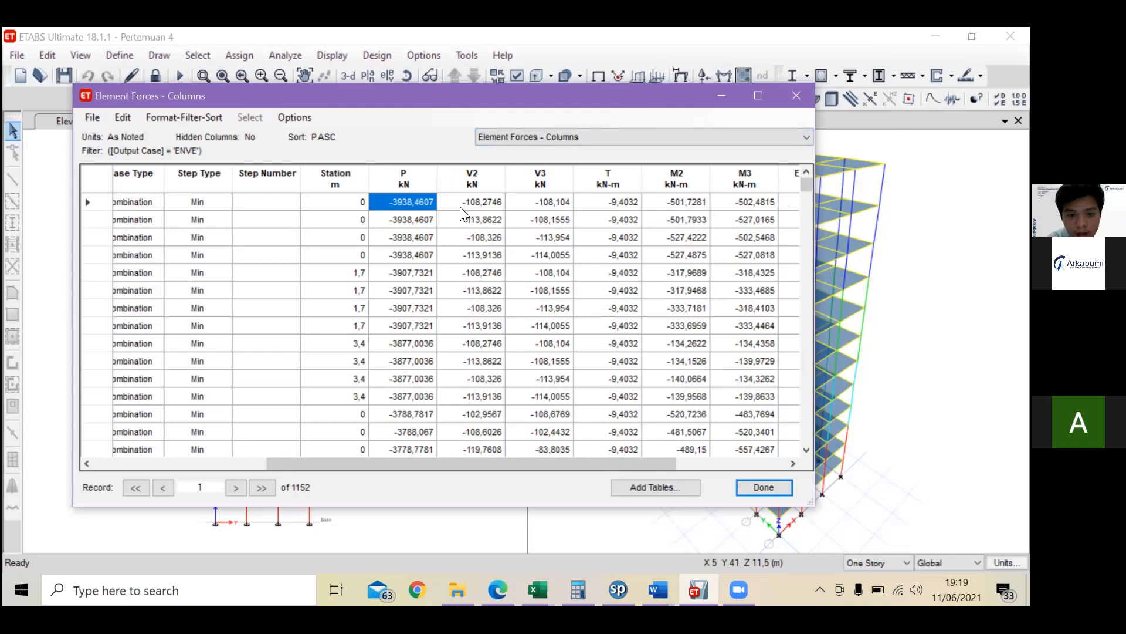
pyautogui.click(690, 199)
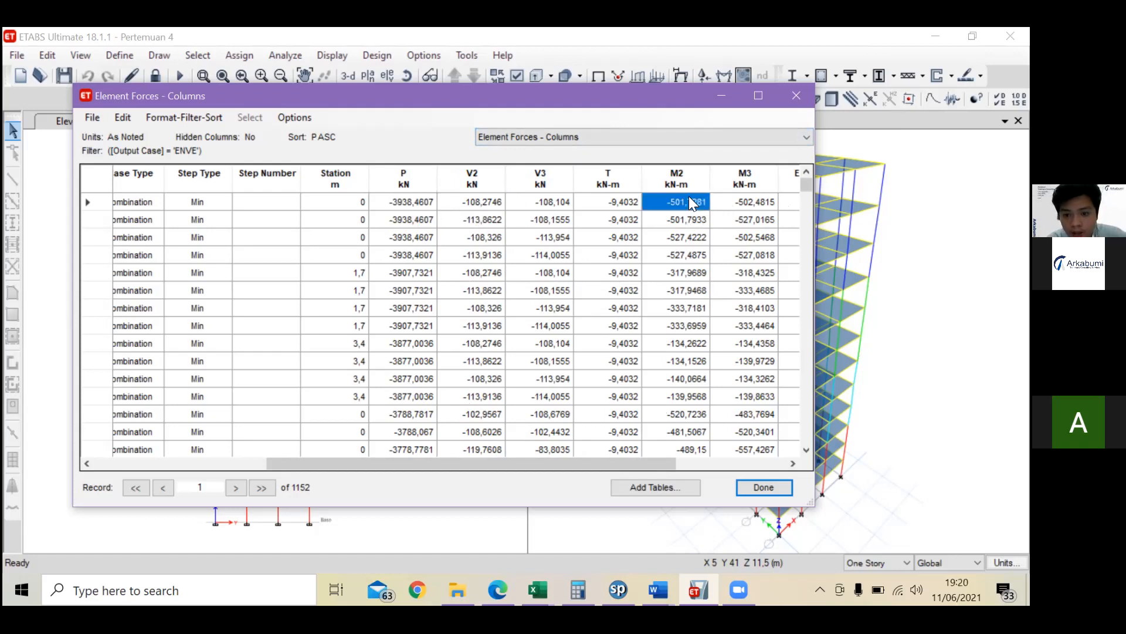
pyautogui.click(742, 202)
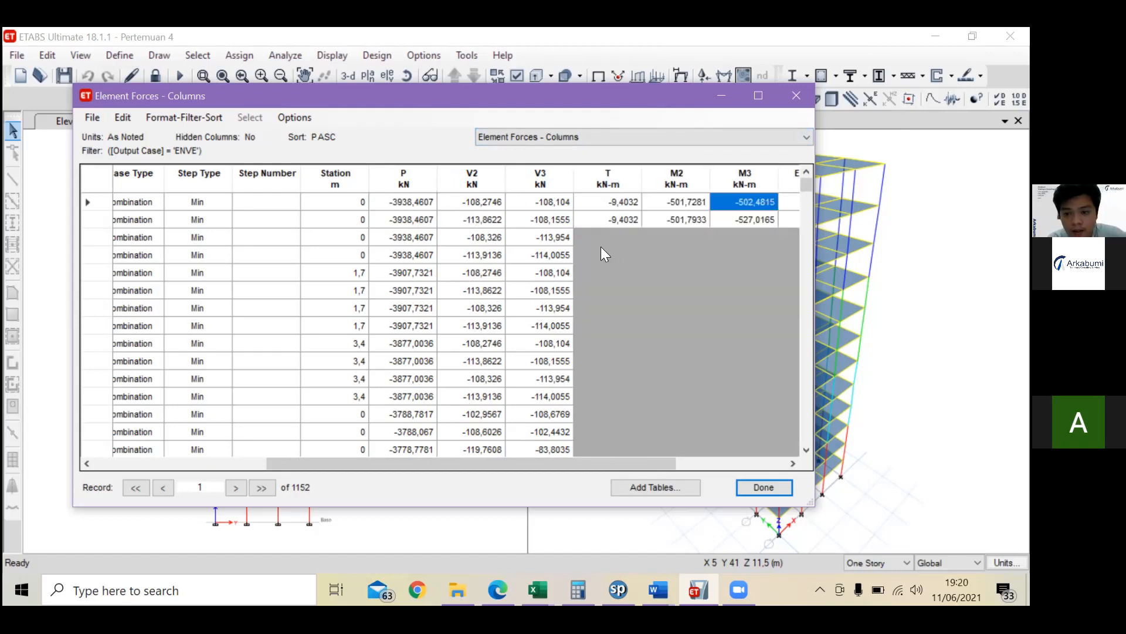
pyautogui.hotkey('alt', 'Tab')
pyautogui.hotkey('alt', 'Tab')
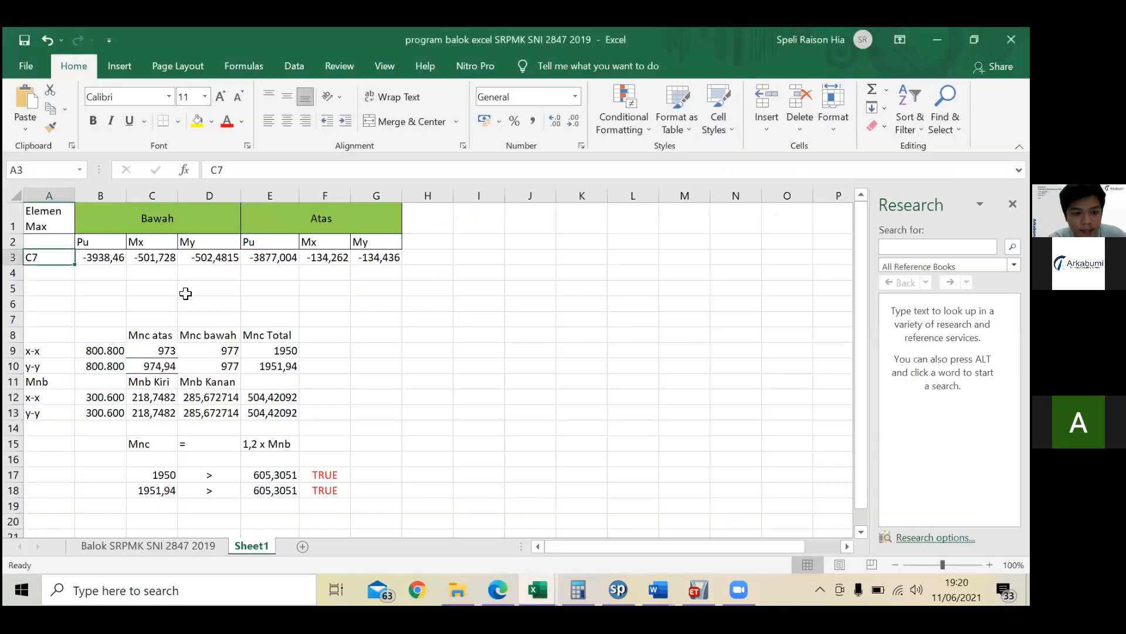
pyautogui.hotkey('alt', 'Tab')
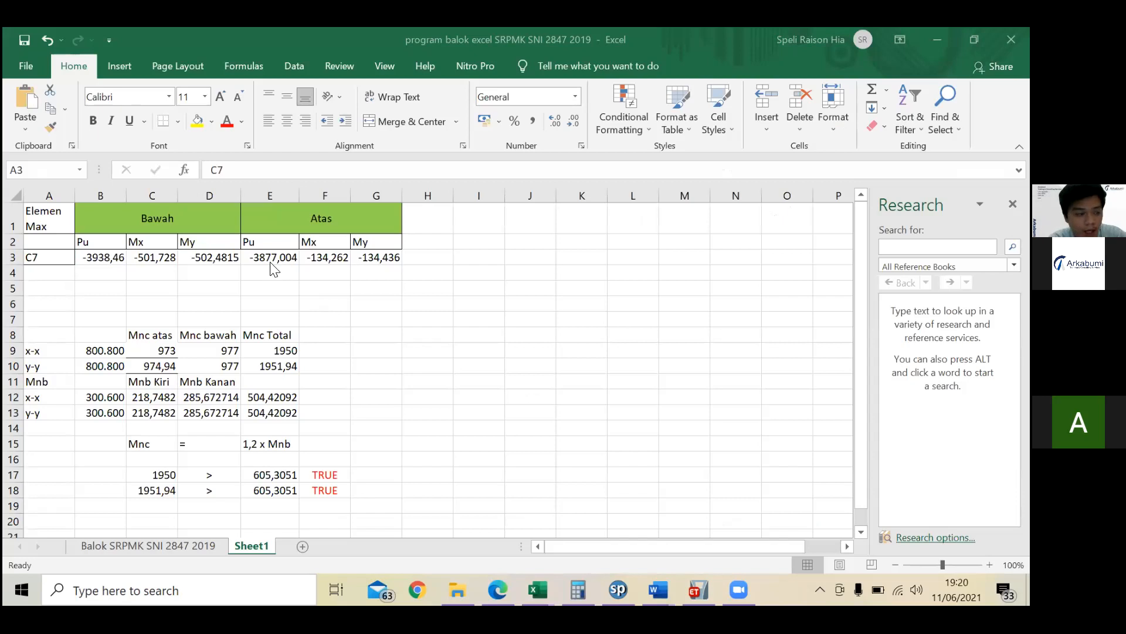
pyautogui.hotkey('alt', 'Tab')
pyautogui.hotkey('alt', 'Tab')
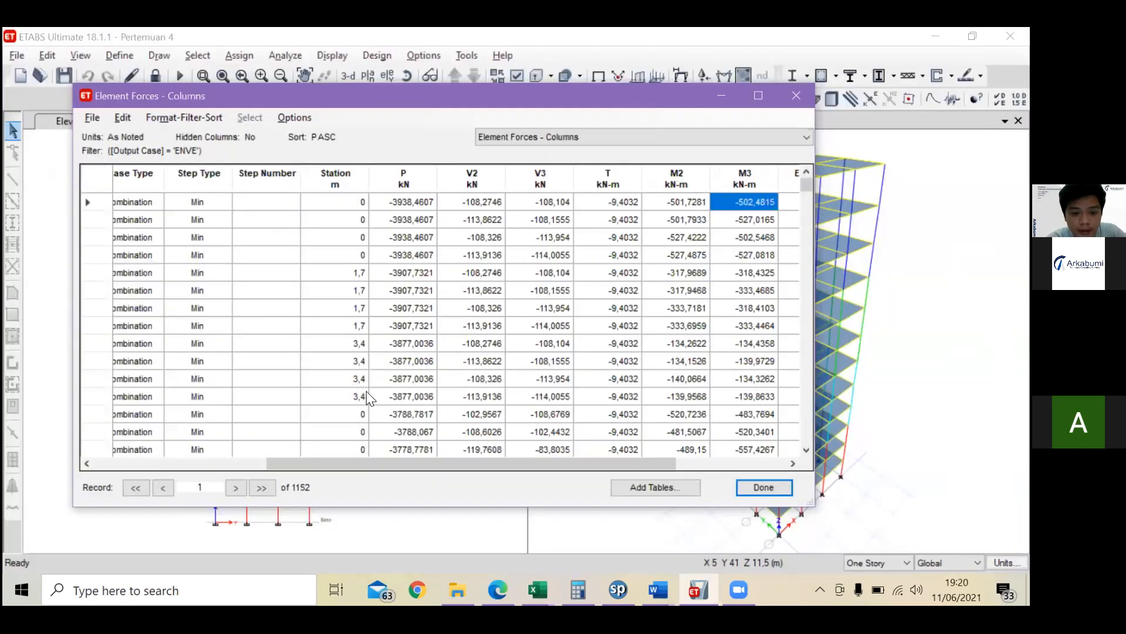
# Step: Examine P, M2 and M3 of the last of the four station 3,4 records, record 12, for the column's upper end
pyautogui.click(360, 380)
pyautogui.click(361, 395)
pyautogui.click(357, 385)
pyautogui.click(358, 389)
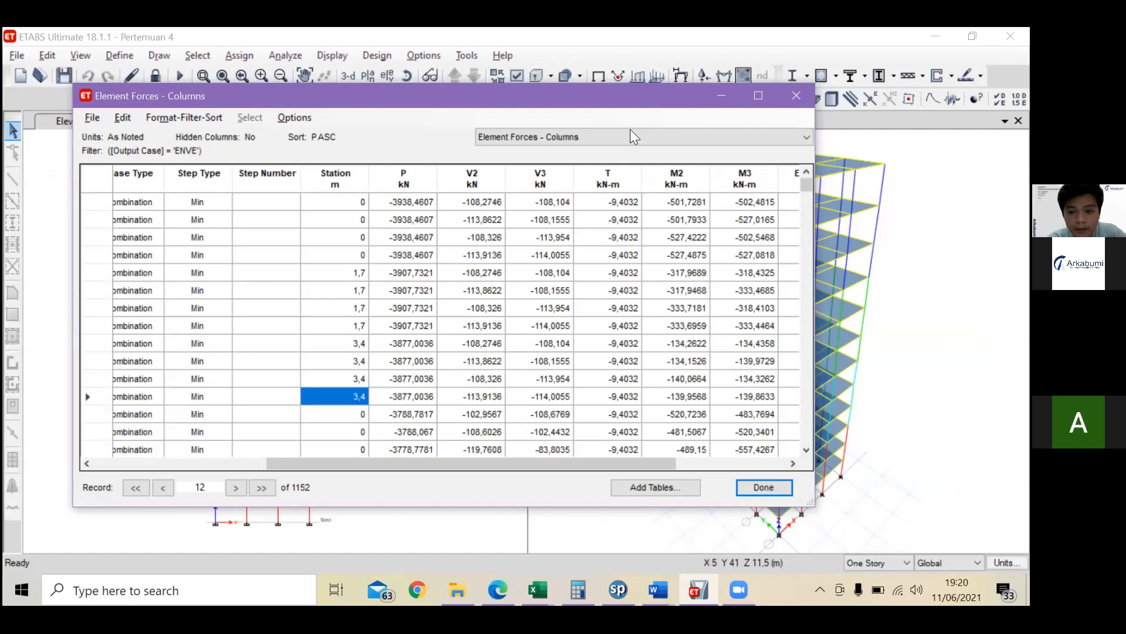
pyautogui.moveTo(631, 97); pyautogui.dragTo(630, 79)
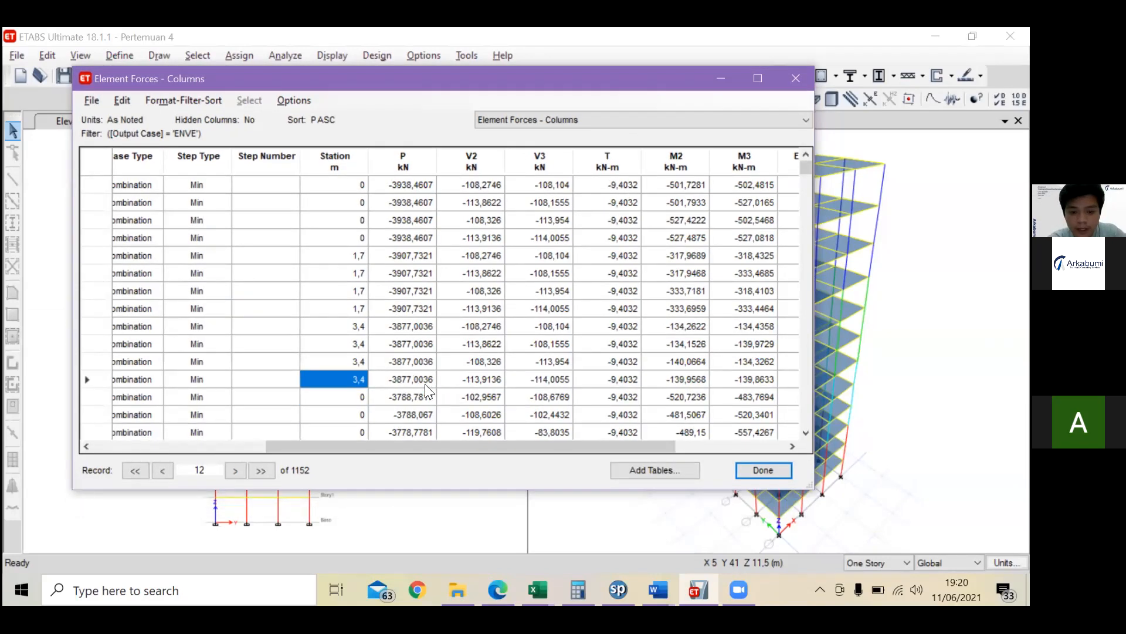
pyautogui.press('Right')
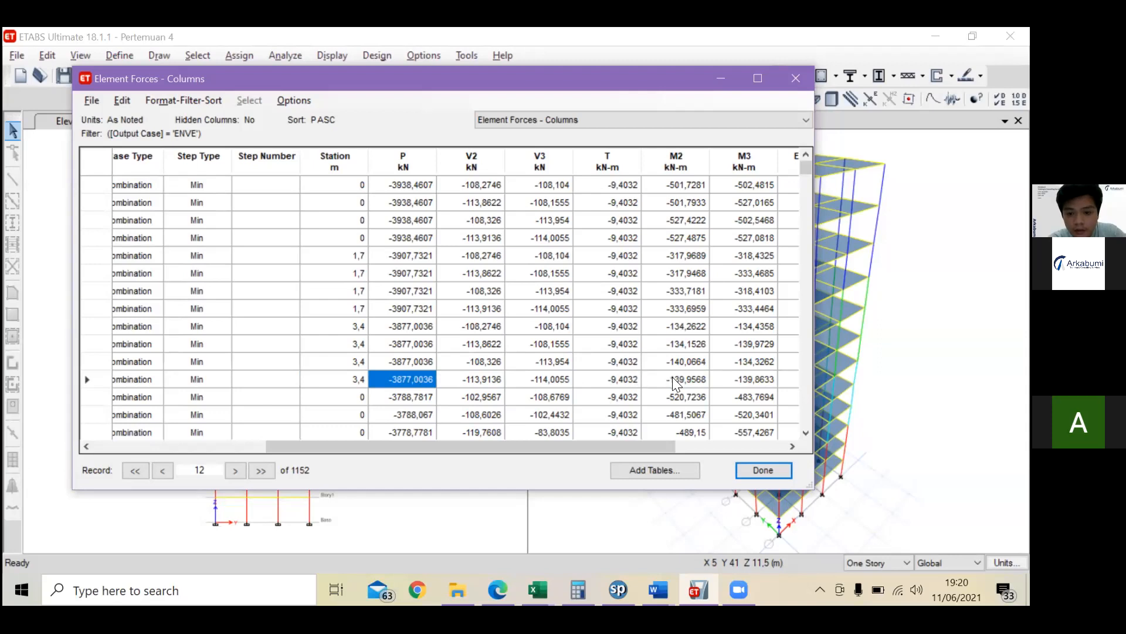
pyautogui.click(758, 380)
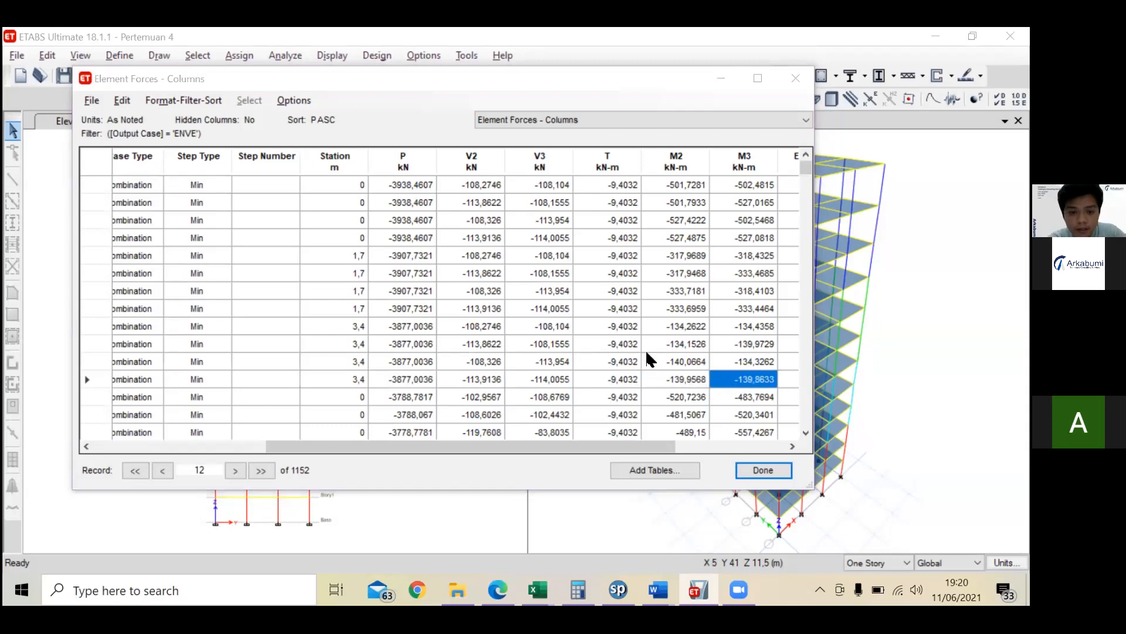
# Step: Copy M2 of record 12 from ETABS into the Atas Mx cell F3 of Sheet1 in Excel, making it -139,9568
pyautogui.hotkey('alt', 'Tab')
pyautogui.hotkey('alt', 'Tab')
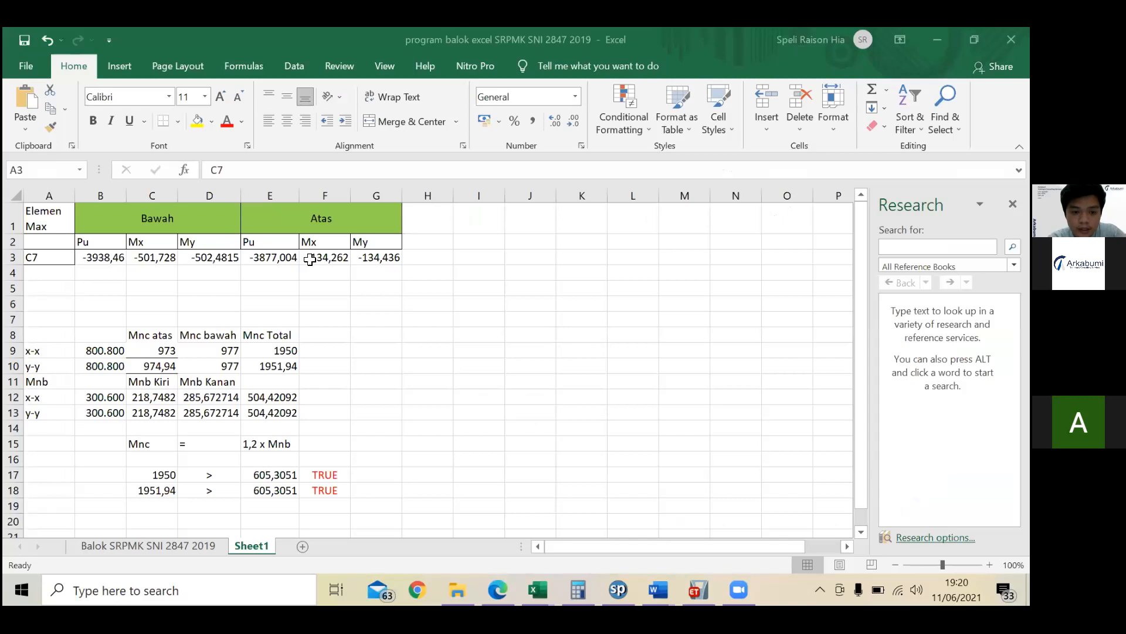
pyautogui.hotkey('ctrl', 'Right')
pyautogui.press('Left')
pyautogui.hotkey('alt', 'Tab')
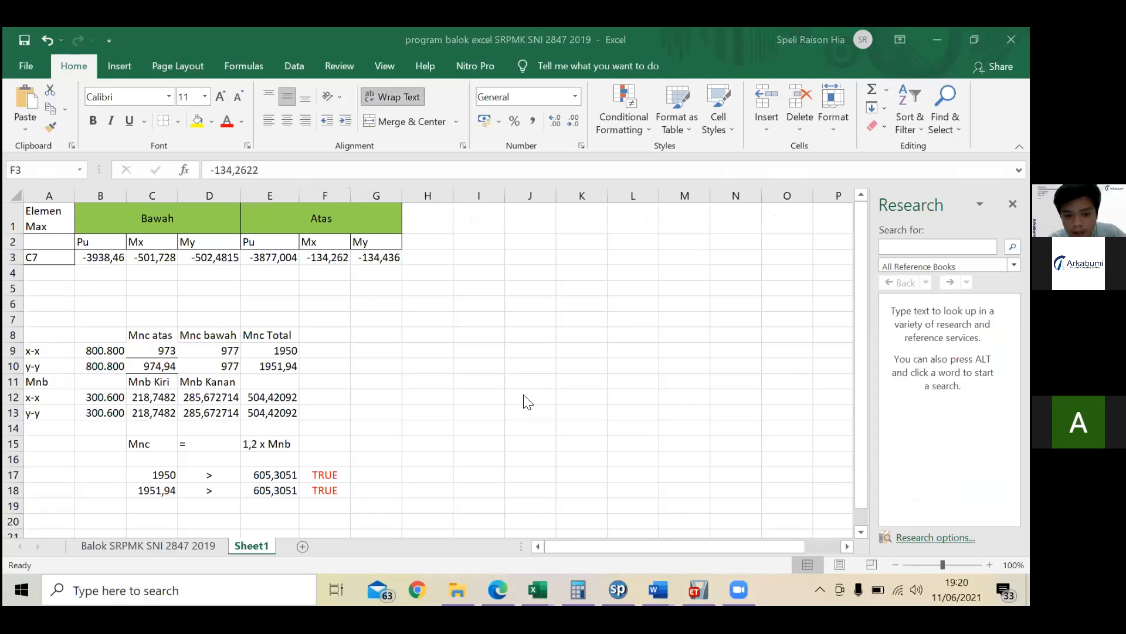
pyautogui.hotkey('alt', 'Tab')
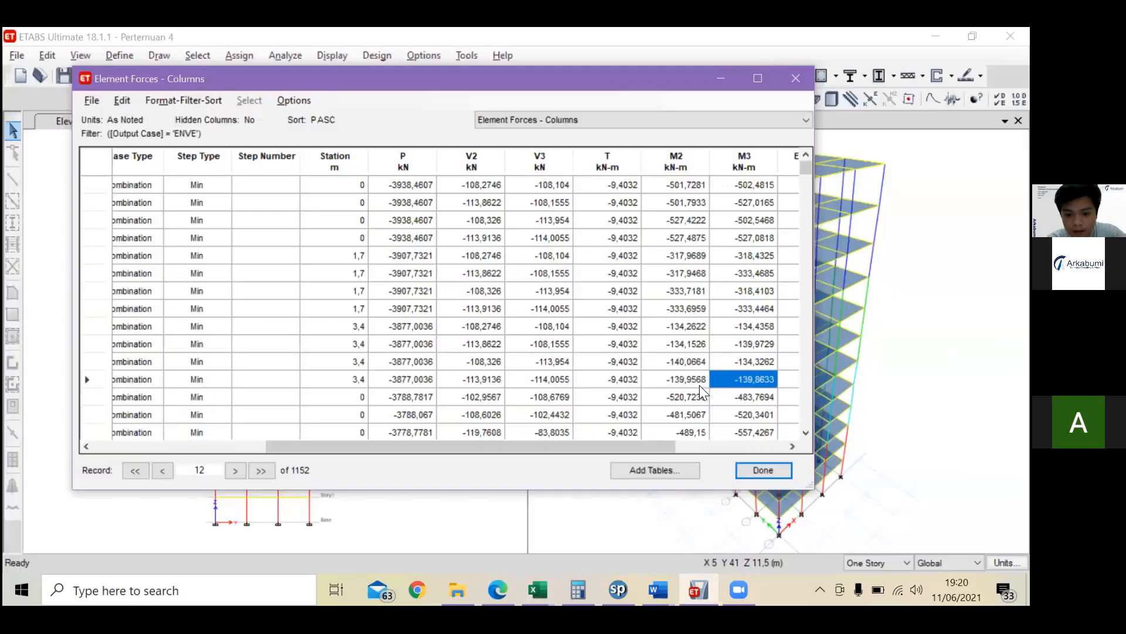
pyautogui.click(699, 385)
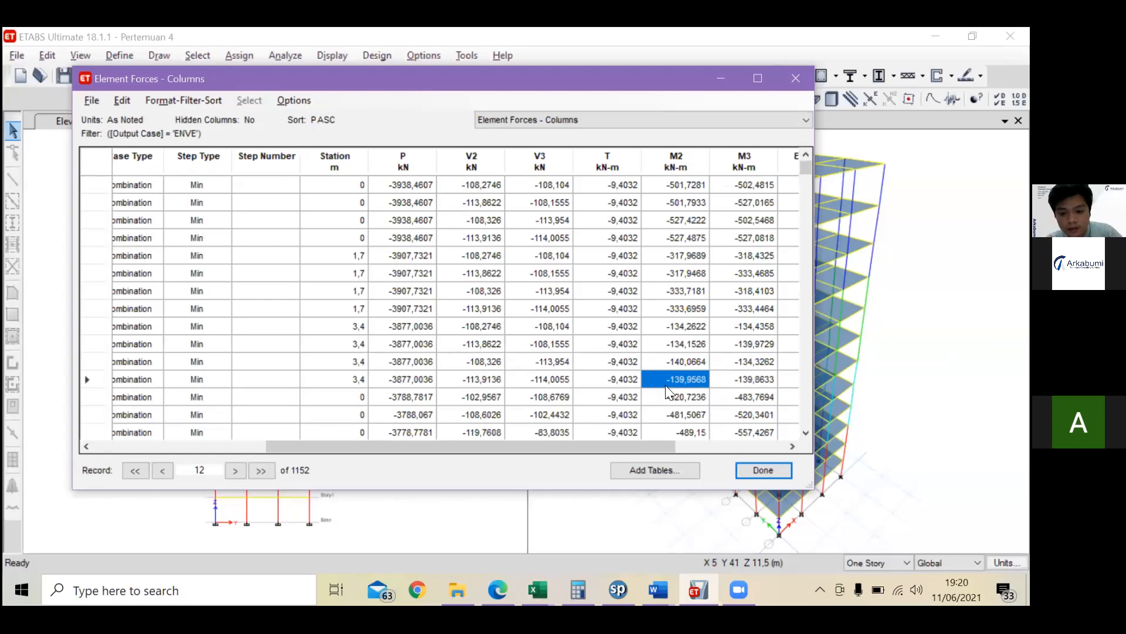
pyautogui.hotkey('alt', 'Tab')
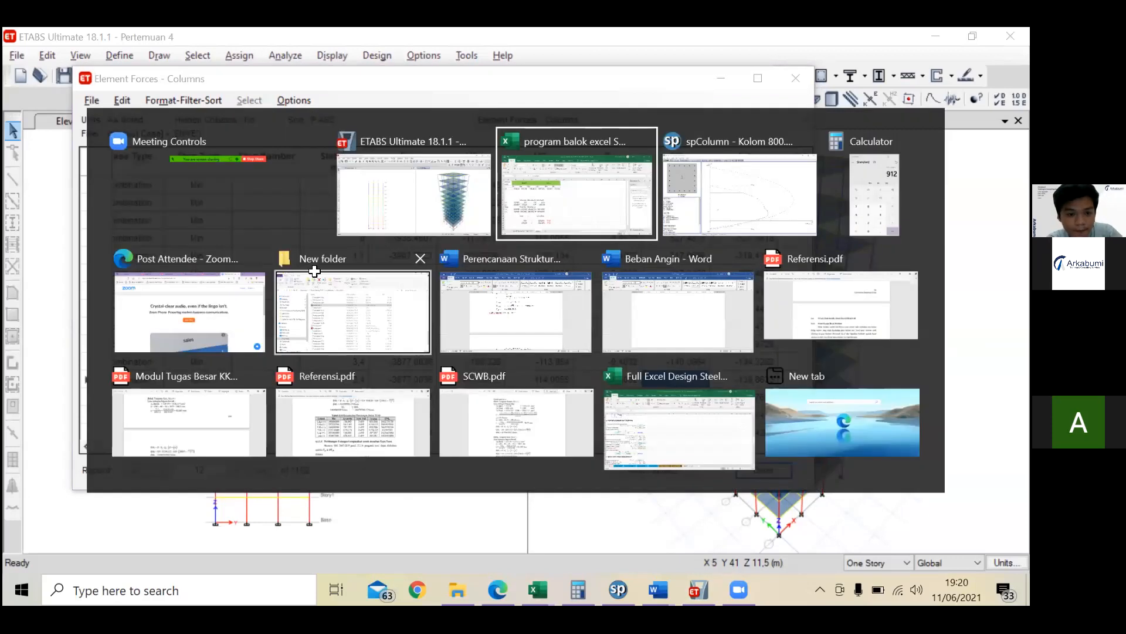
pyautogui.write('-139,9568')
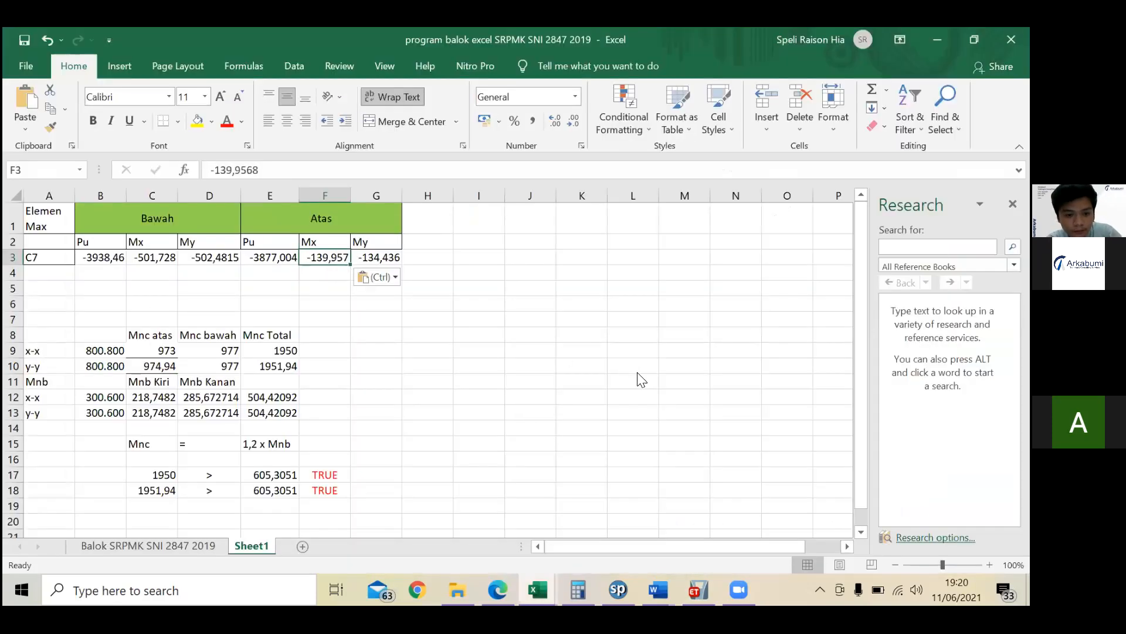
# Step: Copy M3 of record 12 from ETABS into the Atas My cell G3 of Sheet1 in Excel, making it -139,8633
pyautogui.hotkey('alt', 'Tab')
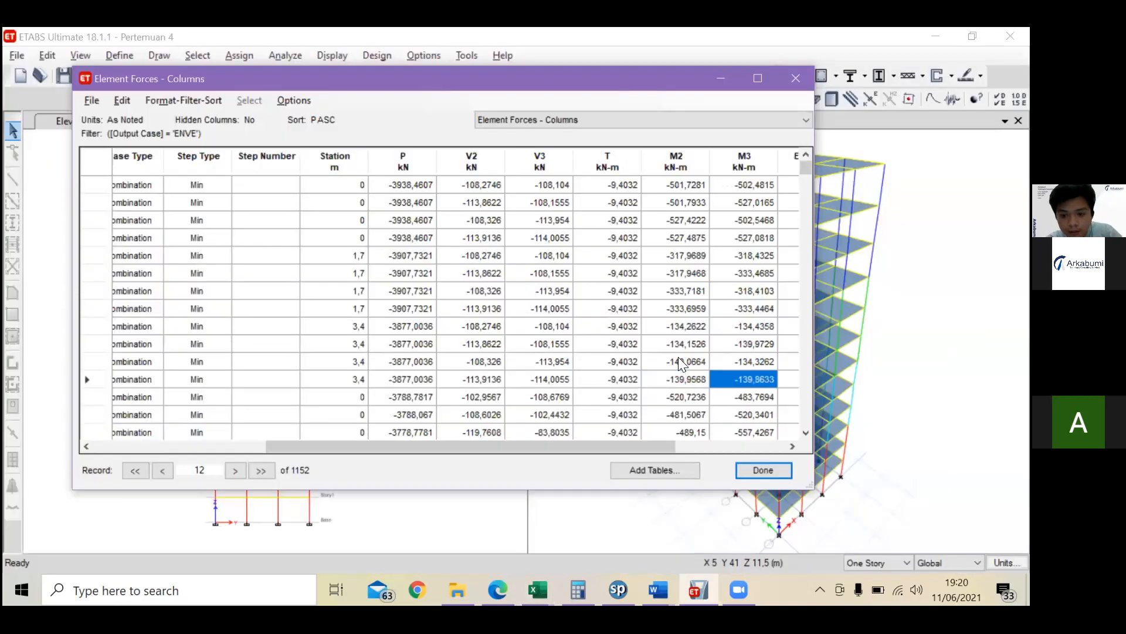
pyautogui.hotkey('alt', 'Tab')
pyautogui.press('Tab')
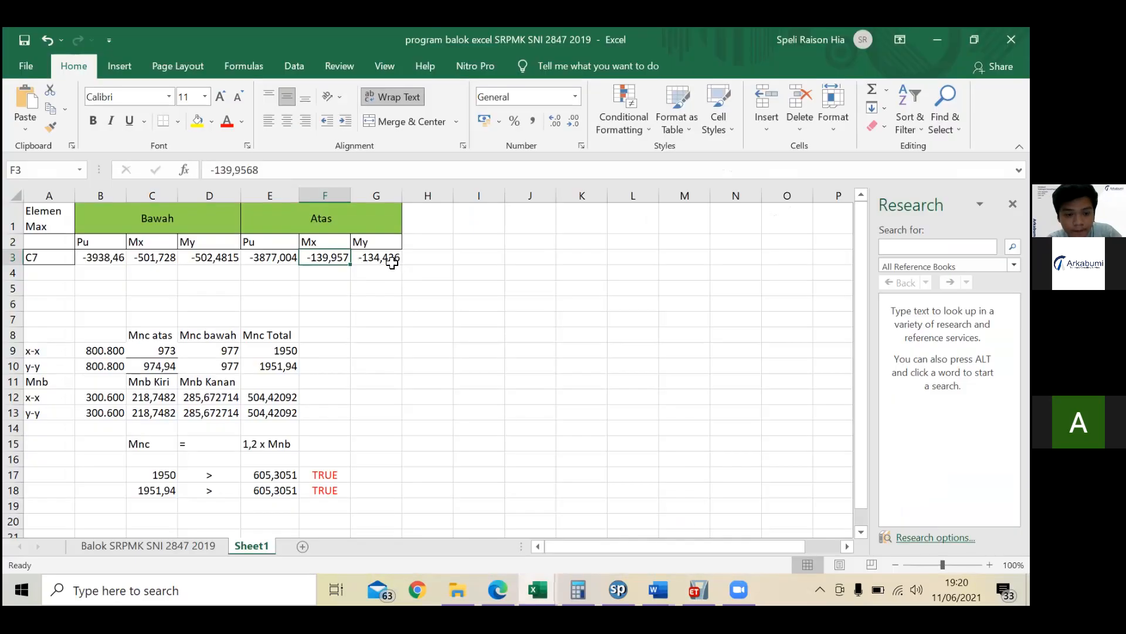
pyautogui.click(390, 261)
pyautogui.write('-139,863')
pyautogui.click(442, 251)
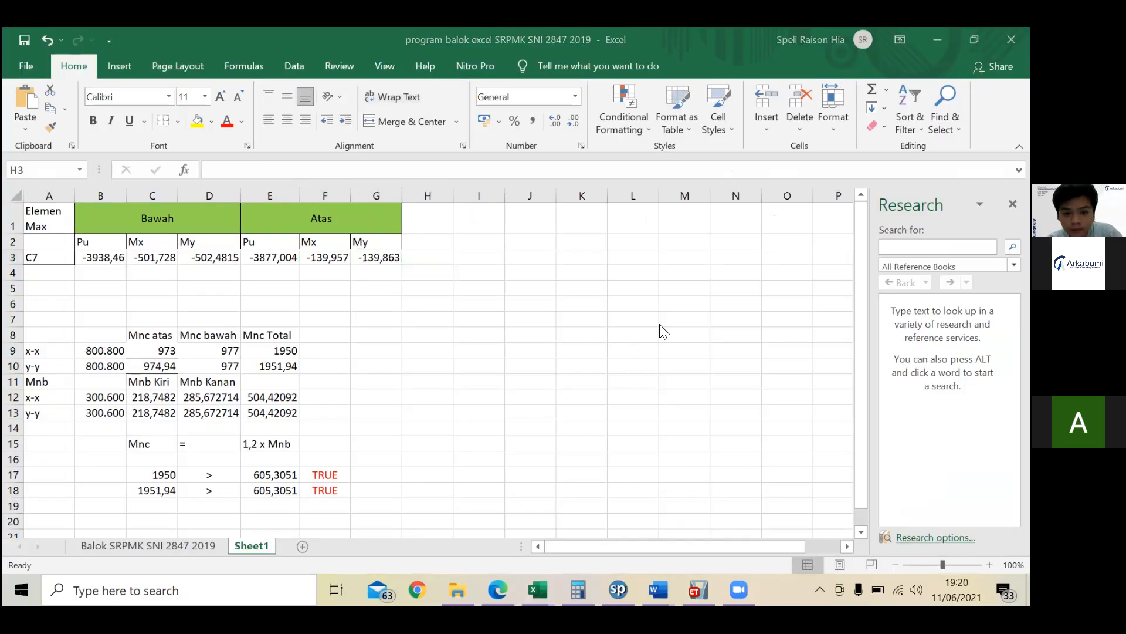
# Step: Compare the updated Atas moments on Sheet1 with the station 3,4 record, ending on the ETABS column forces table
pyautogui.hotkey('alt', 'Tab')
pyautogui.hotkey('alt', 'Tab')
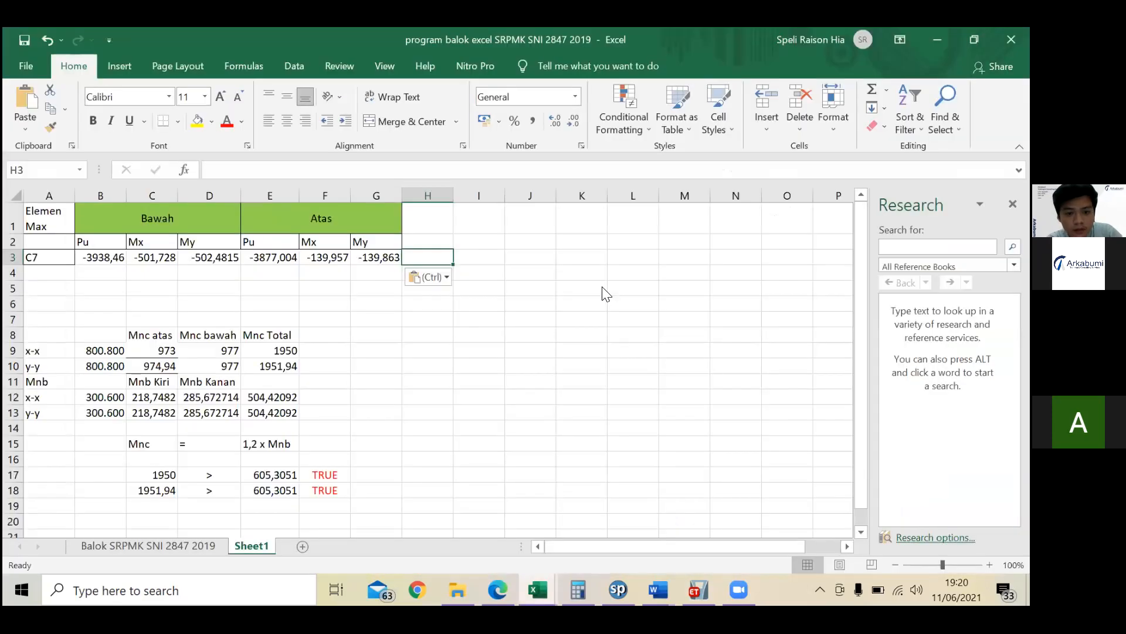
pyautogui.hotkey('alt', 'Tab')
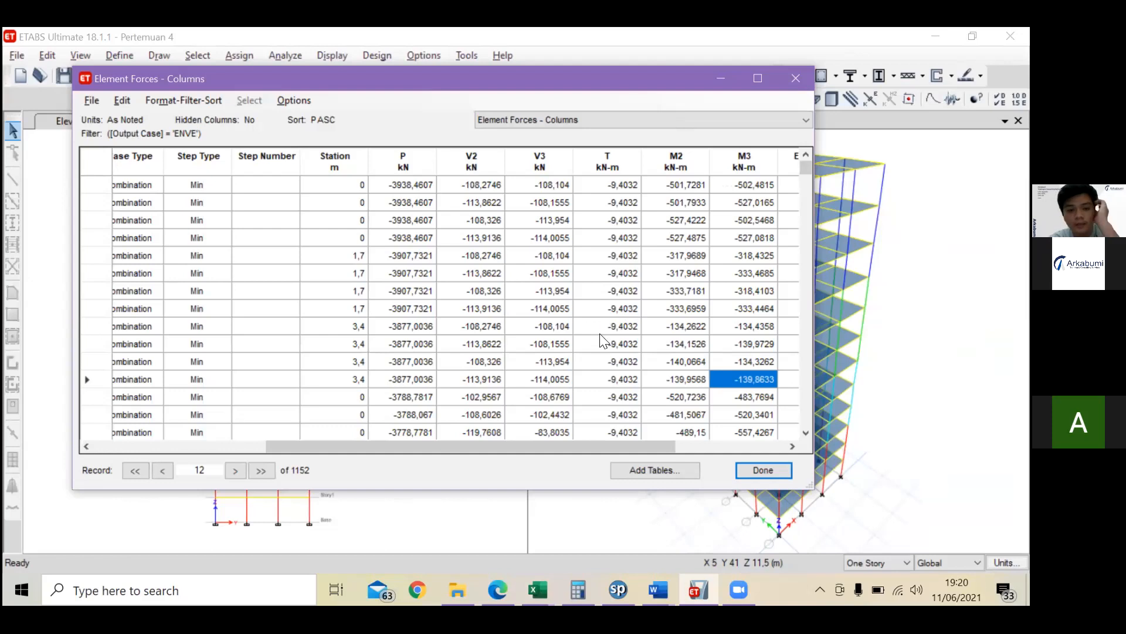
# Step: Close the ETABS column forces table and review C7's Bawah and Atas forces on Sheet1 in Excel
pyautogui.click(786, 73)
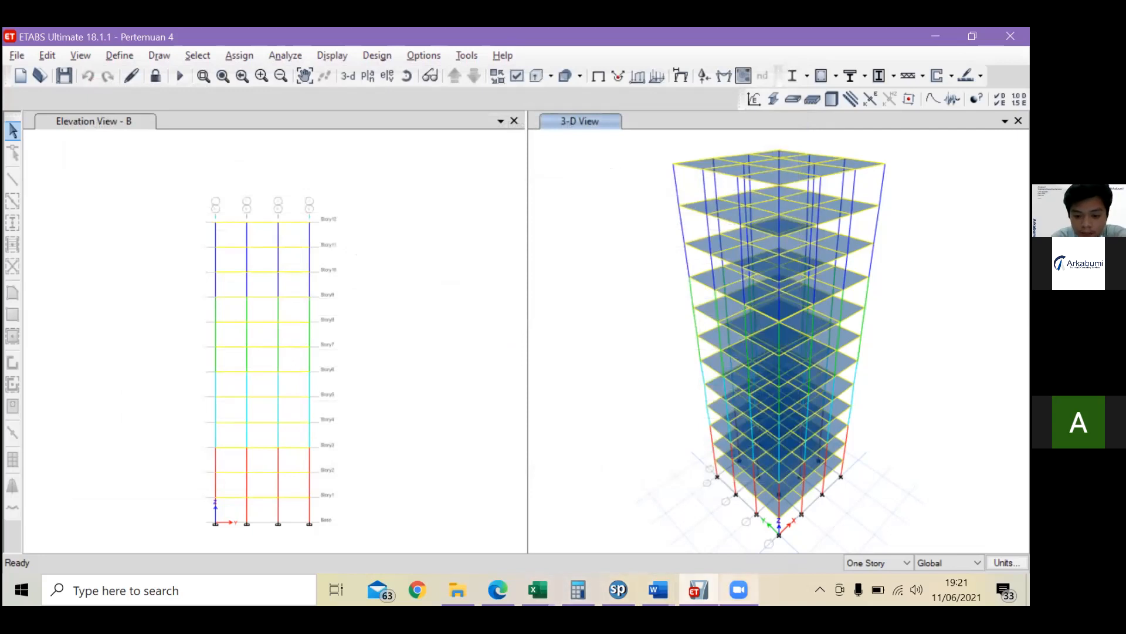
pyautogui.click(498, 590)
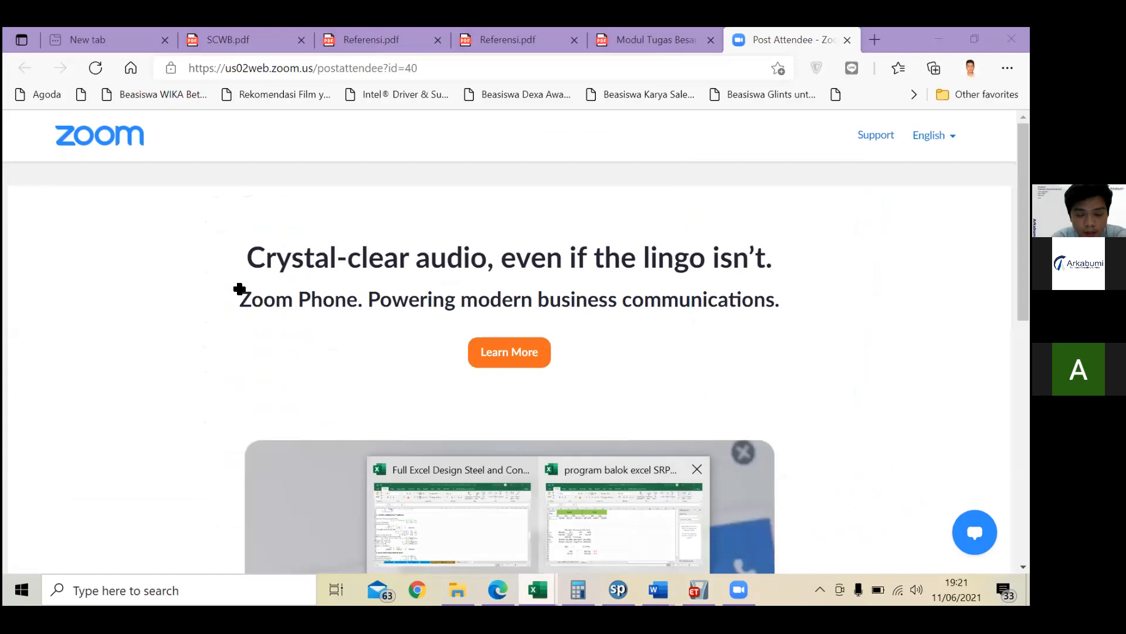
pyautogui.click(167, 242)
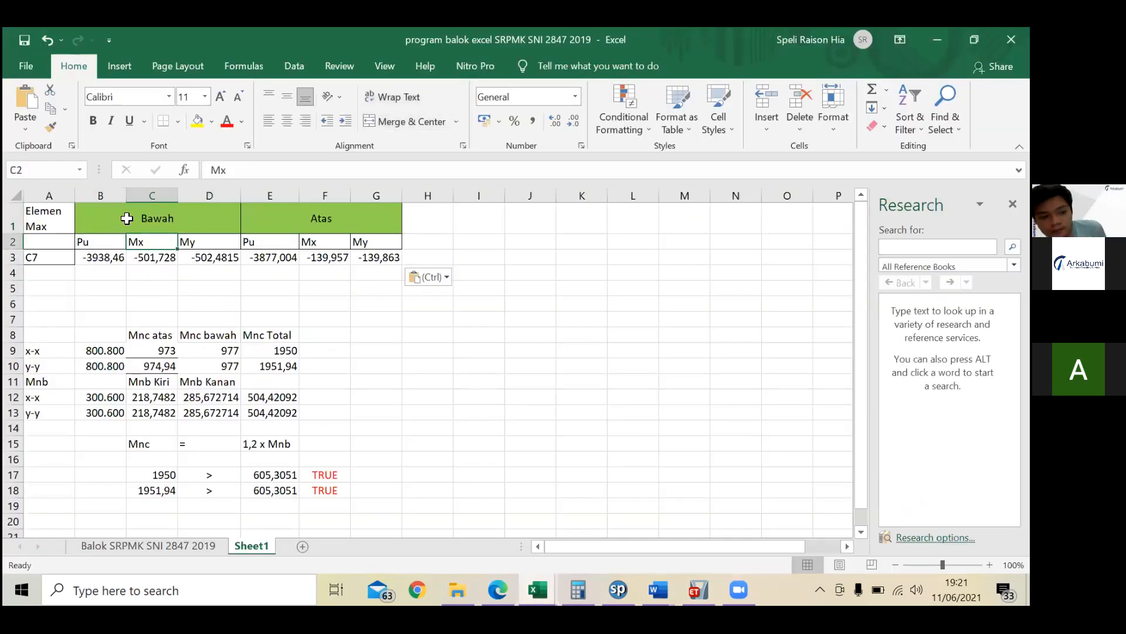
pyautogui.moveTo(127, 217); pyautogui.dragTo(223, 263)
pyautogui.click(345, 241)
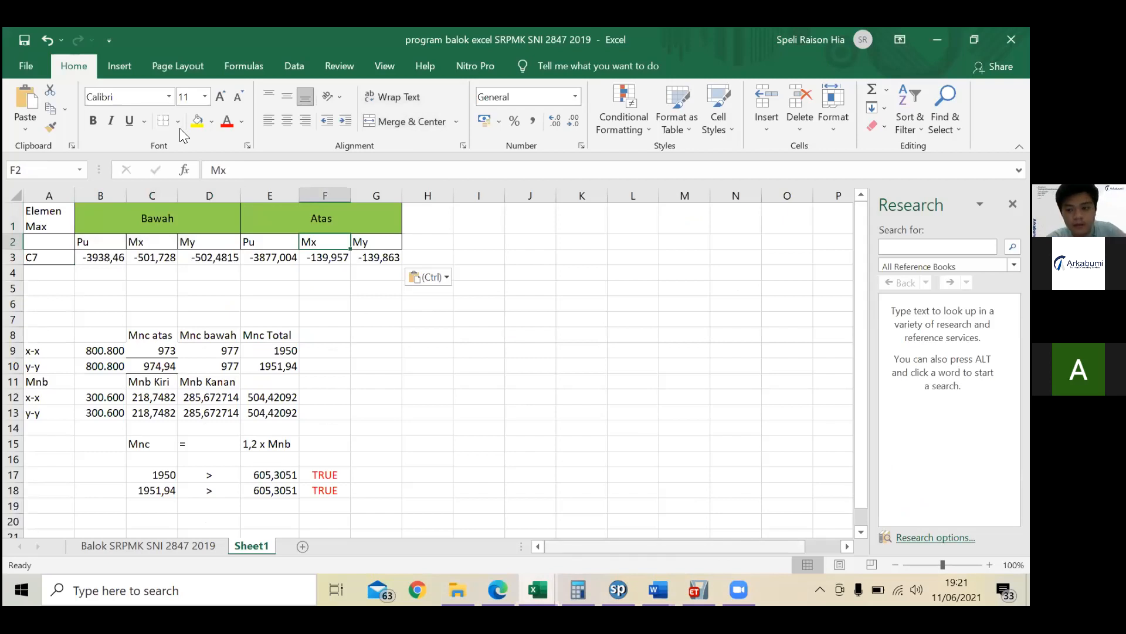
# Step: Switch to spColumn and start a new file, discarding the changes to Kolom 800.800.col
pyautogui.hotkey('alt', 'Tab')
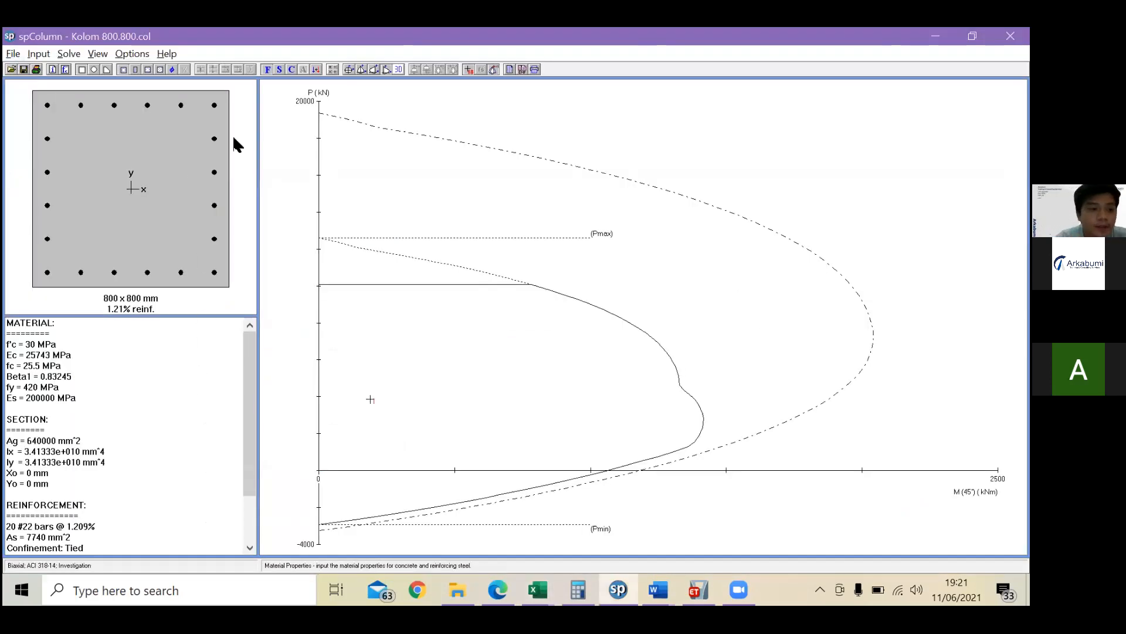
pyautogui.click(13, 54)
pyautogui.click(47, 80)
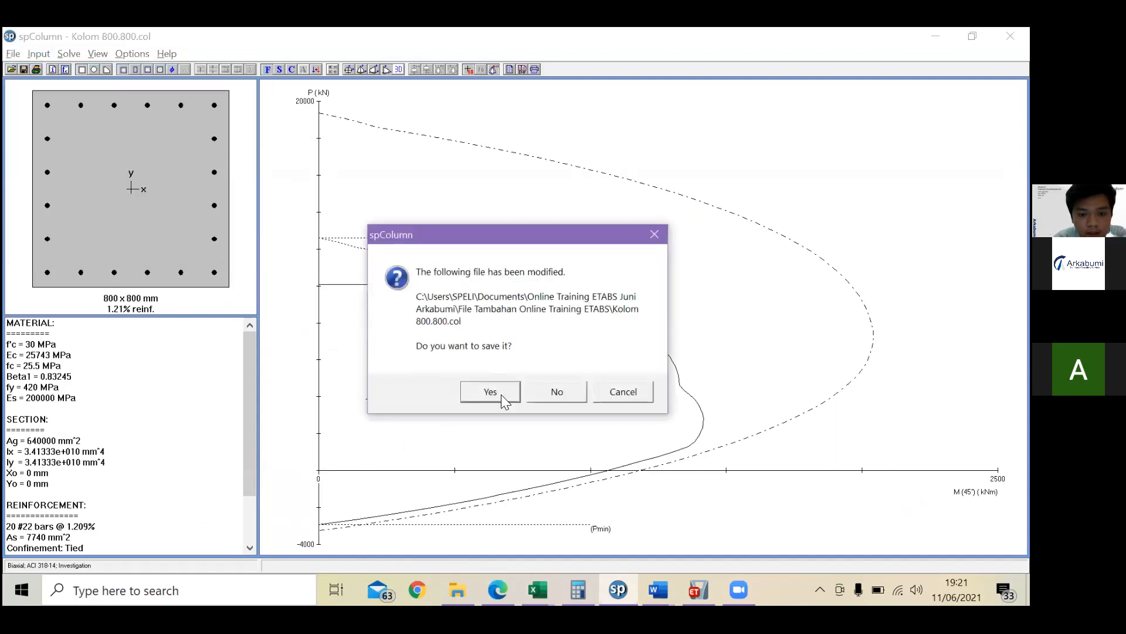
pyautogui.click(554, 393)
# Step: Label the project Online Training 66 in the new column's General Information and fill in the engineer's name
pyautogui.click(12, 54)
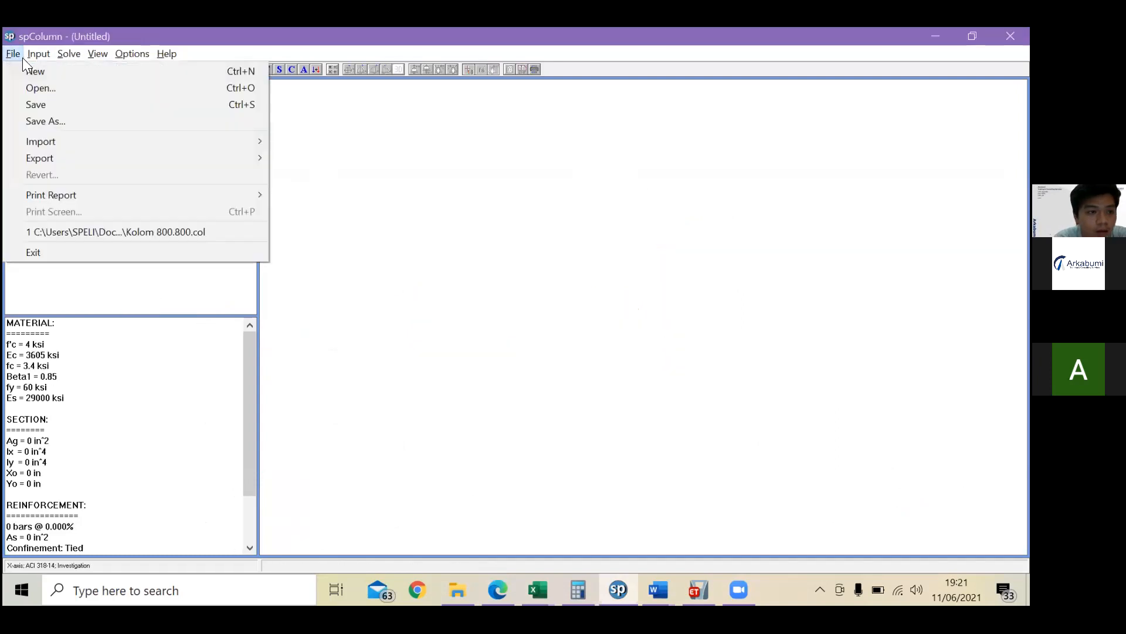
pyautogui.moveTo(41, 55)
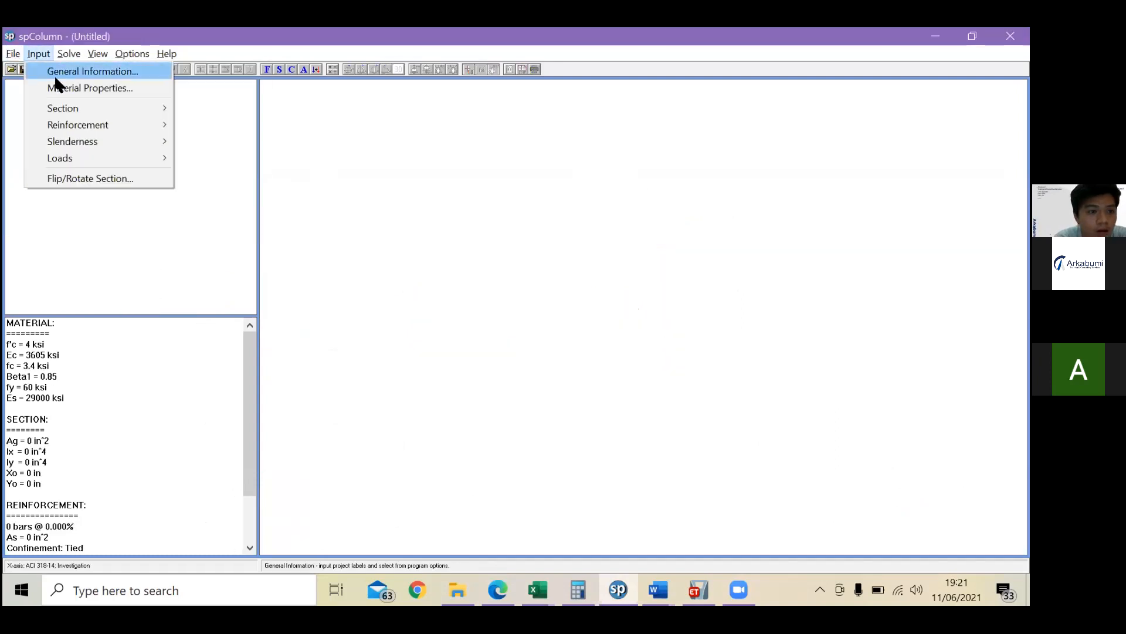
pyautogui.click(62, 72)
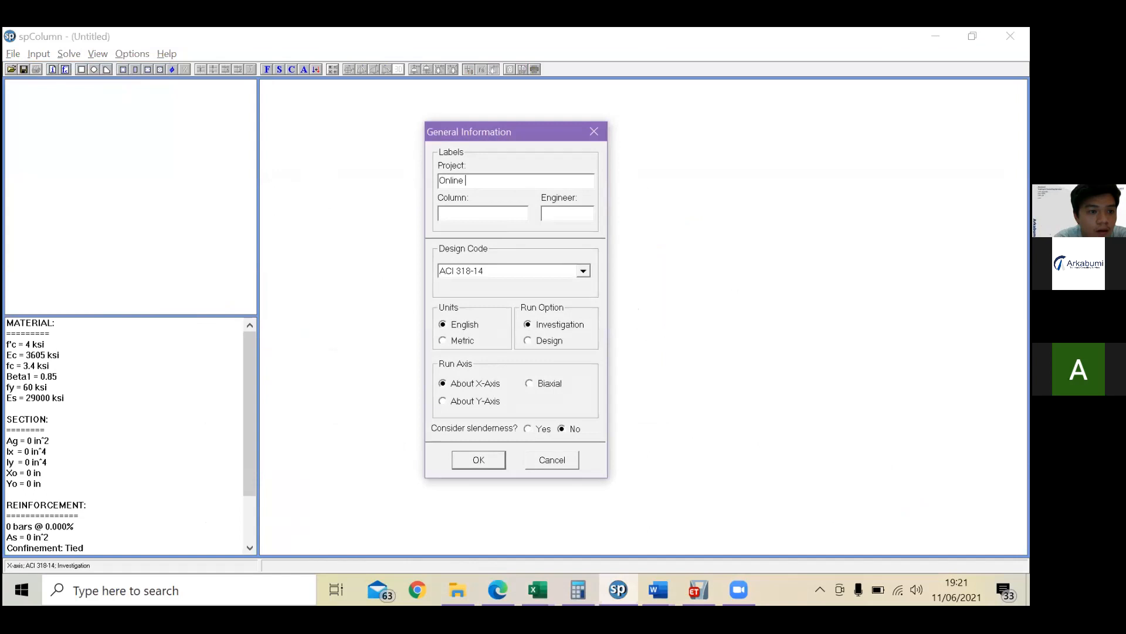
pyautogui.write('Online 6')
pyautogui.press('BackSpace')
pyautogui.write('Trai')
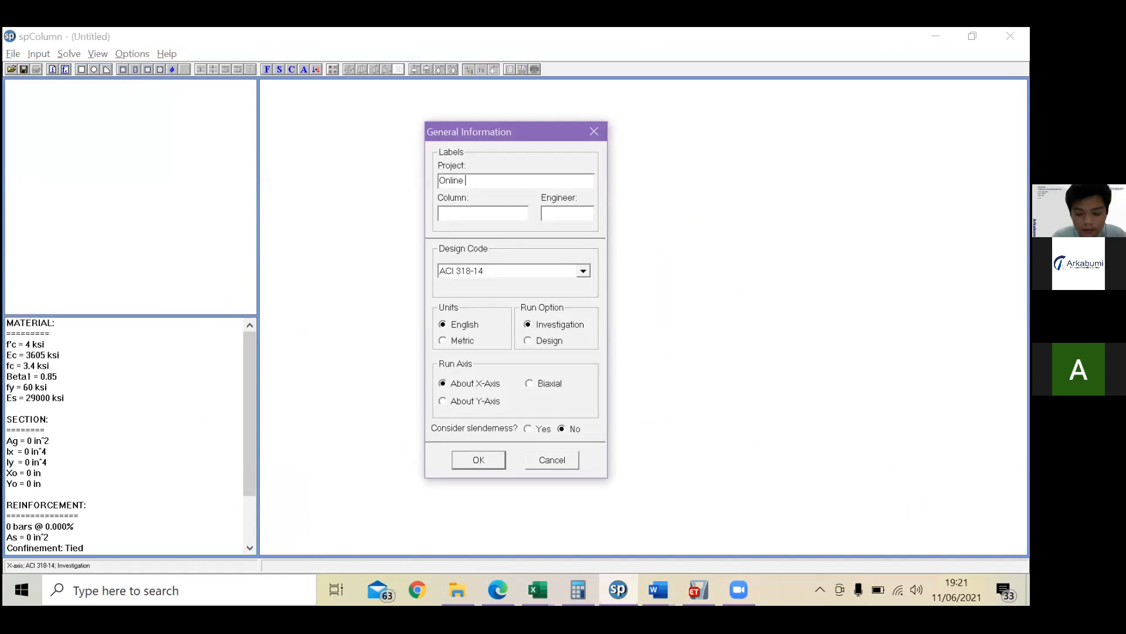
pyautogui.write('ning 66')
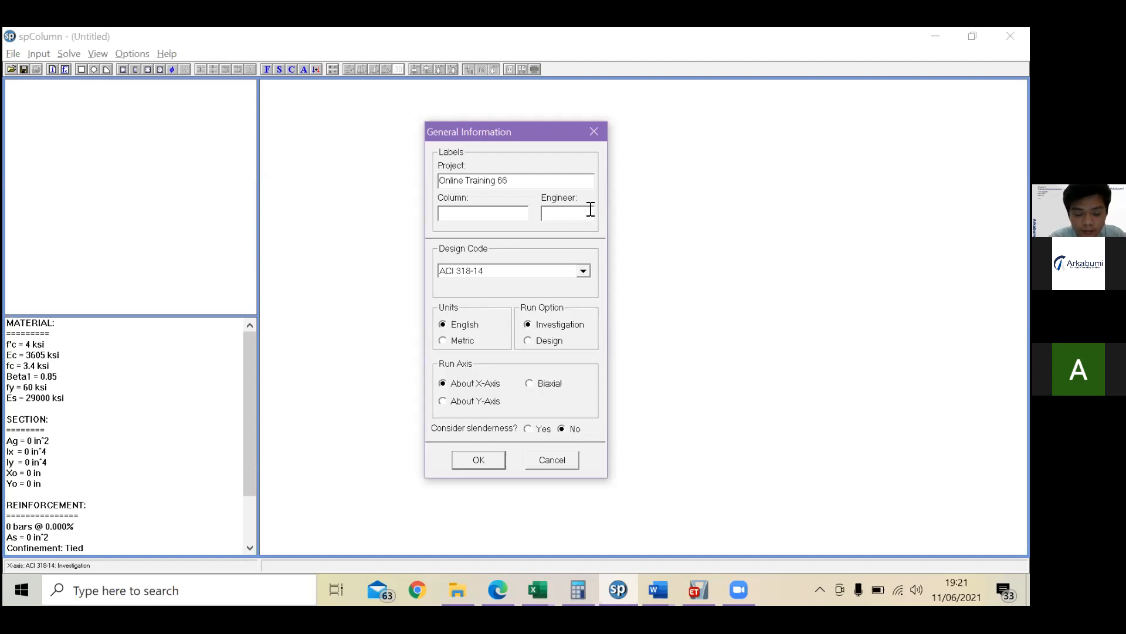
# Step: Keep design code ACI 318-14, set the units to Metric and the run axis to Biaxial, and apply the general information
pyautogui.click(584, 270)
pyautogui.click(584, 270)
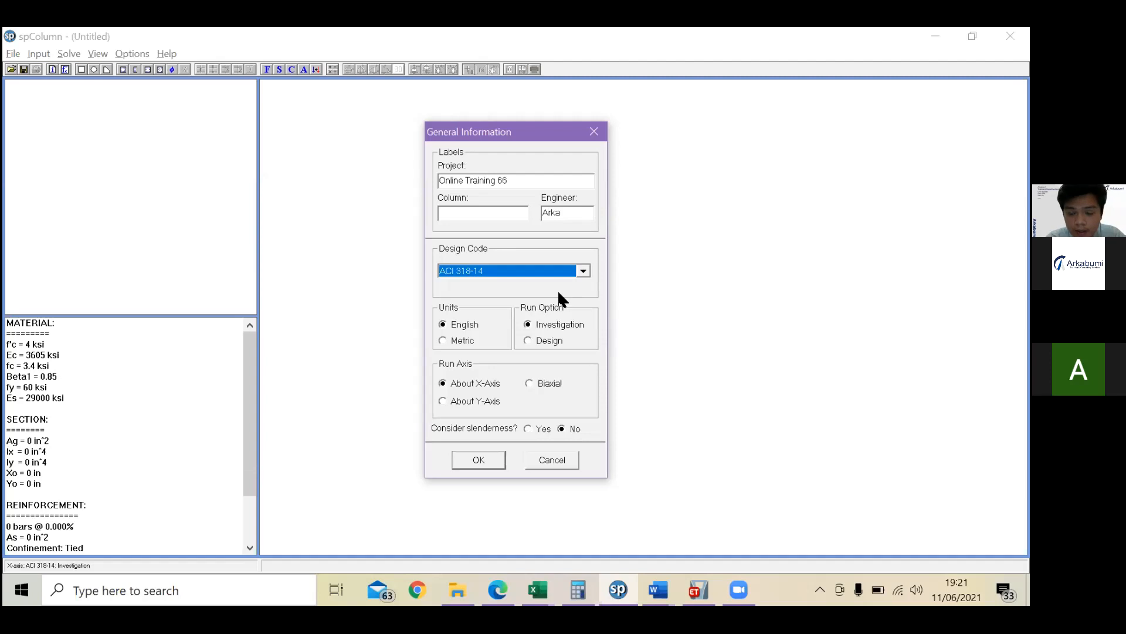
pyautogui.click(462, 340)
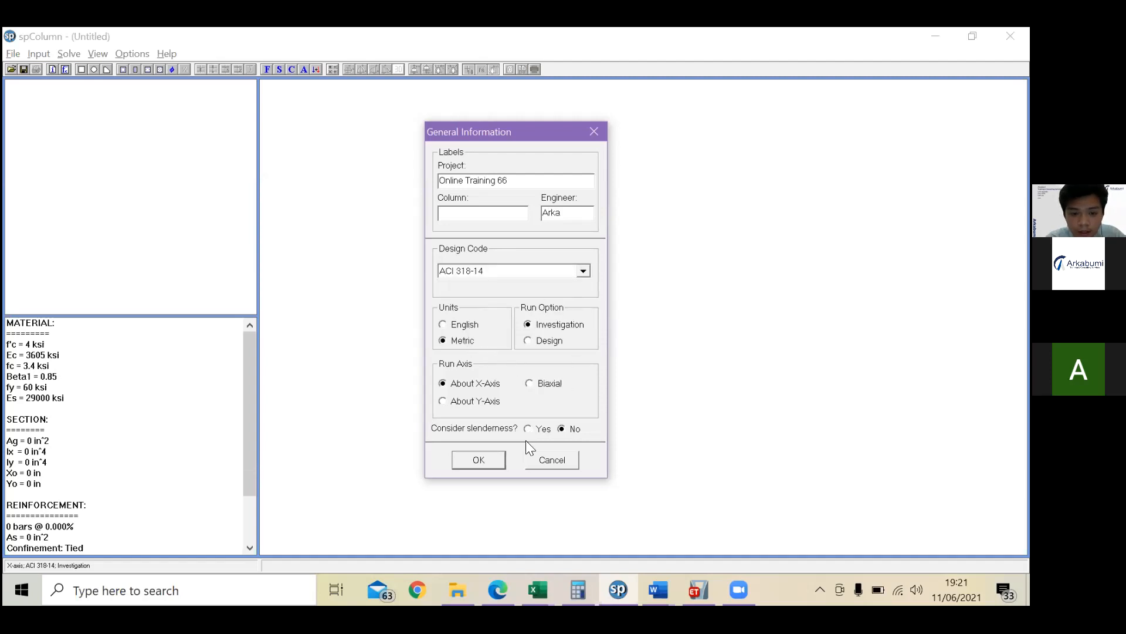
pyautogui.click(546, 383)
pyautogui.click(486, 466)
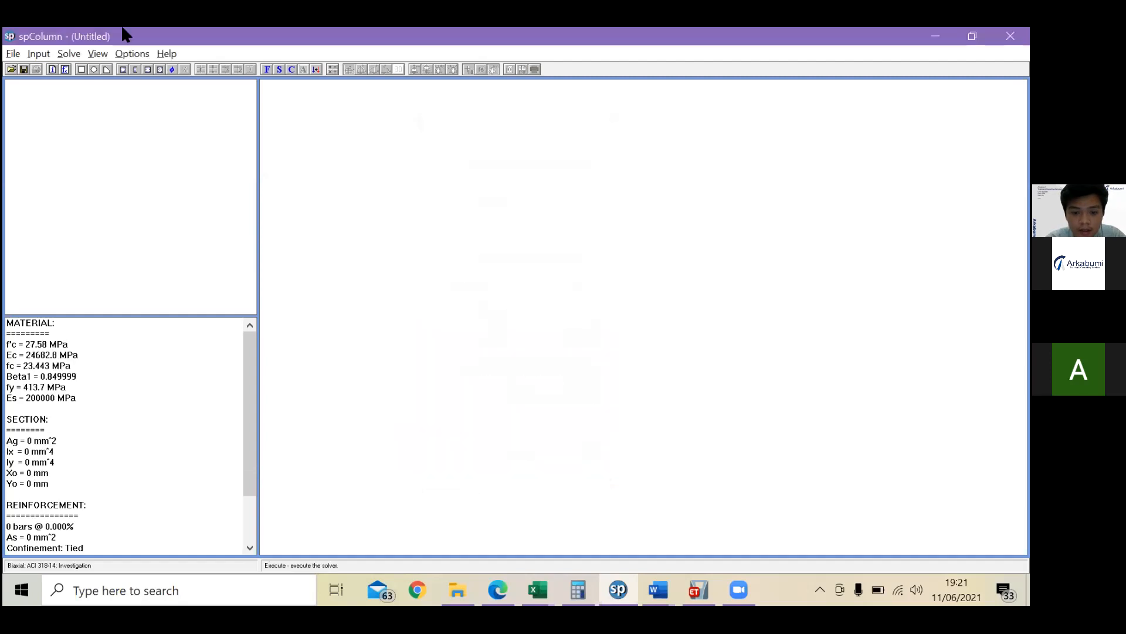
# Step: Set the material properties to a concrete strength f'c of 30 MPa and a reinforcing steel strength fy of 420 MPa
pyautogui.click(37, 54)
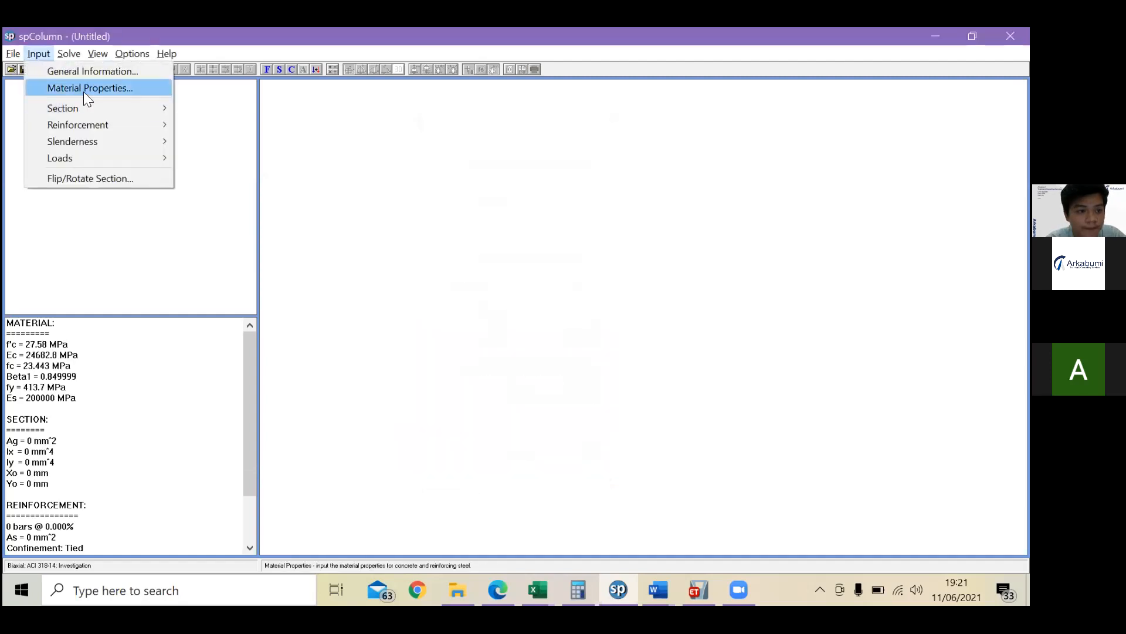
pyautogui.click(84, 91)
pyautogui.write('30')
pyautogui.moveTo(637, 238); pyautogui.dragTo(561, 217)
pyautogui.write('420')
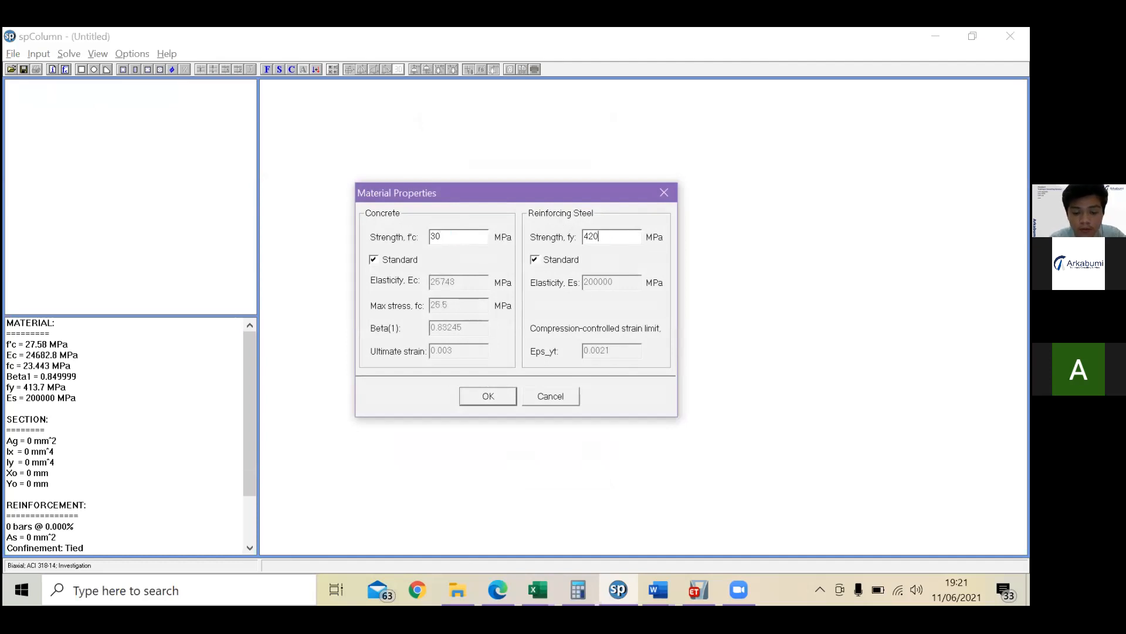
pyautogui.click(508, 394)
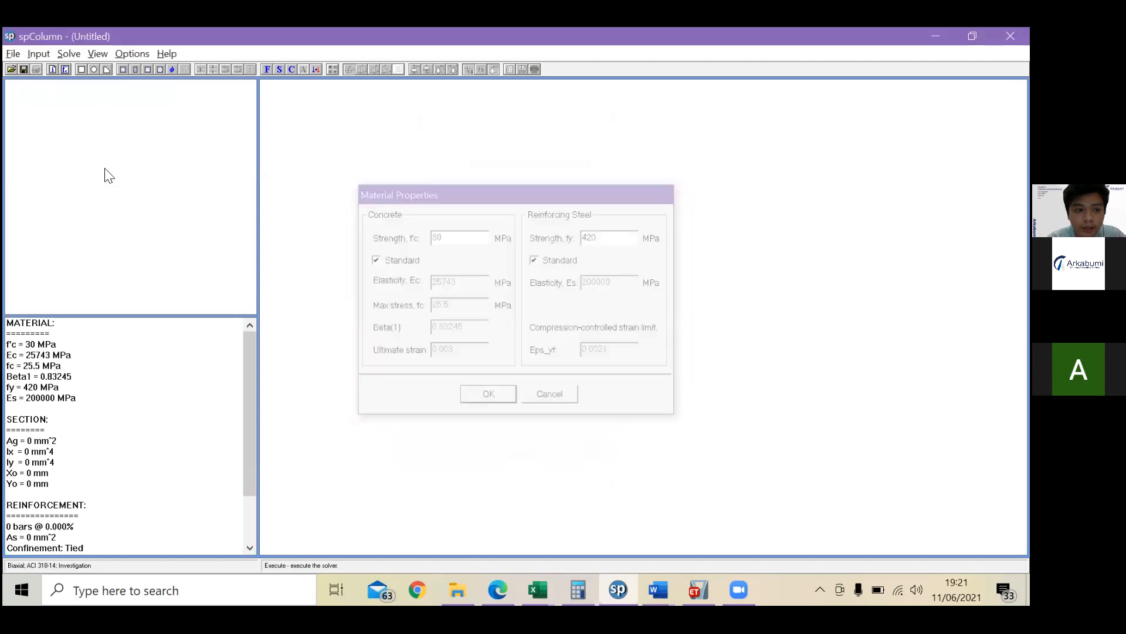
# Step: Define a rectangular section with a width along X of 800 mm and a depth along Y of 800 mm
pyautogui.click(38, 53)
pyautogui.moveTo(81, 109)
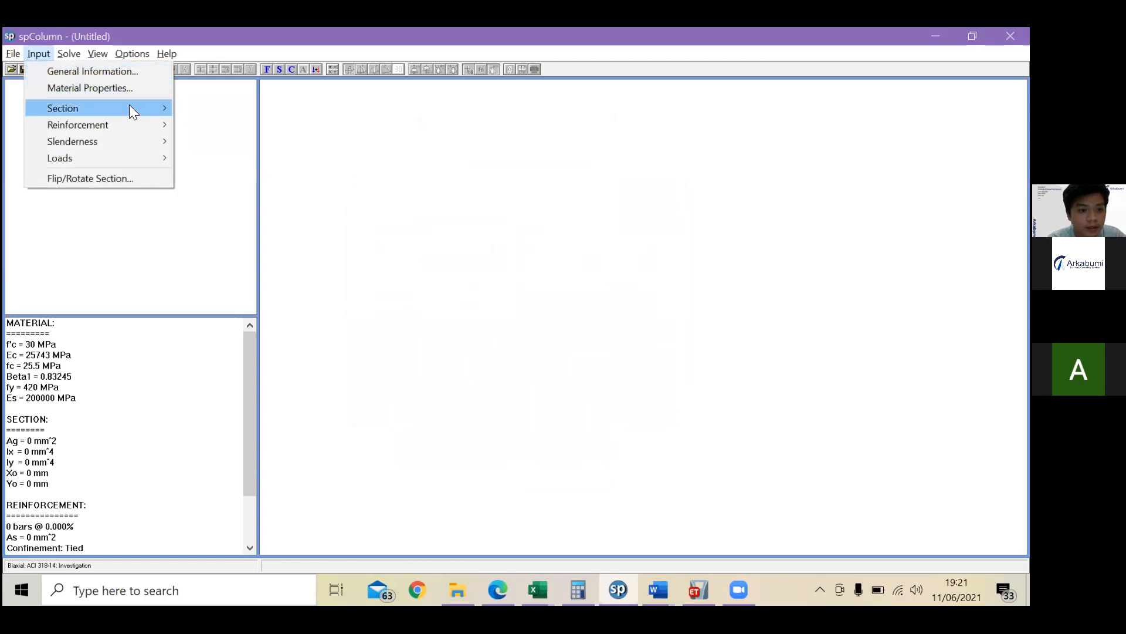
pyautogui.click(187, 107)
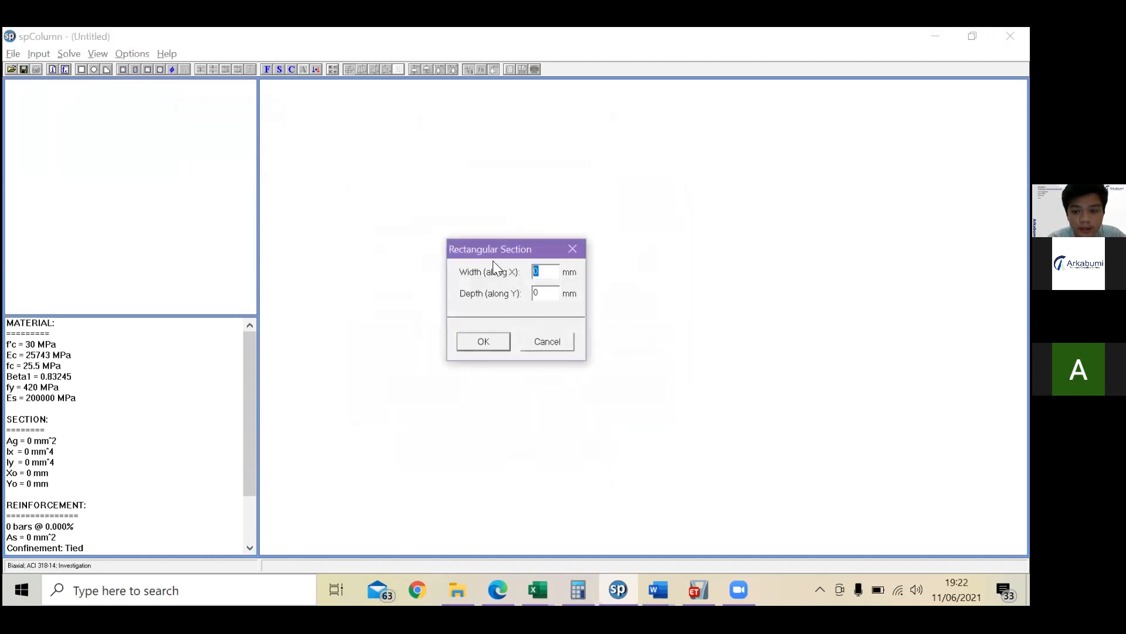
pyautogui.write('800')
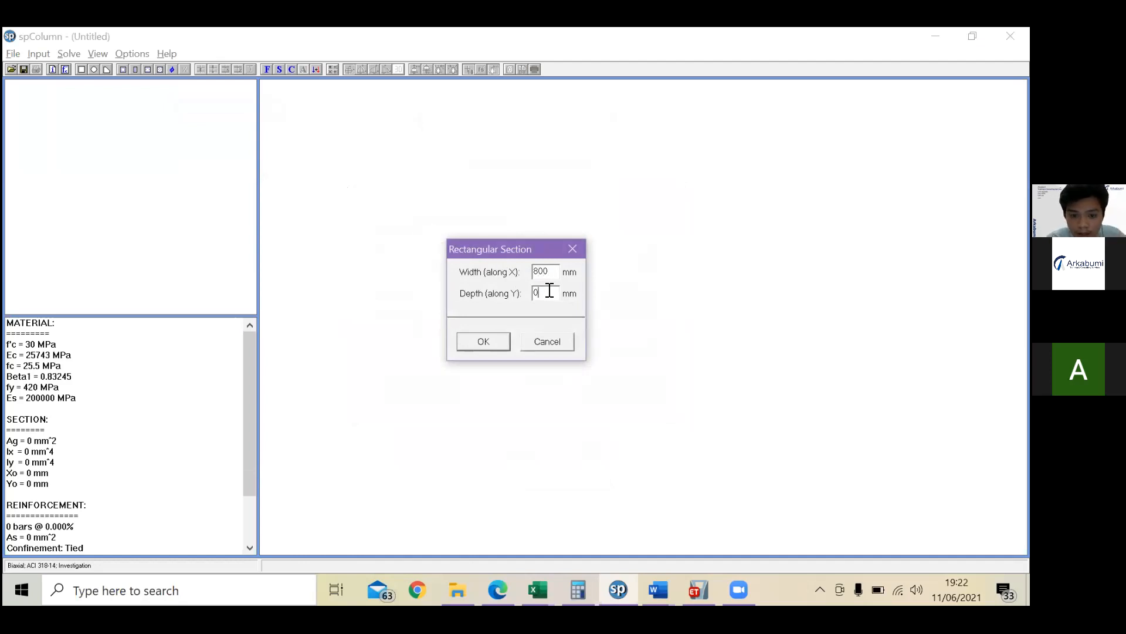
pyautogui.moveTo(550, 290); pyautogui.dragTo(528, 300)
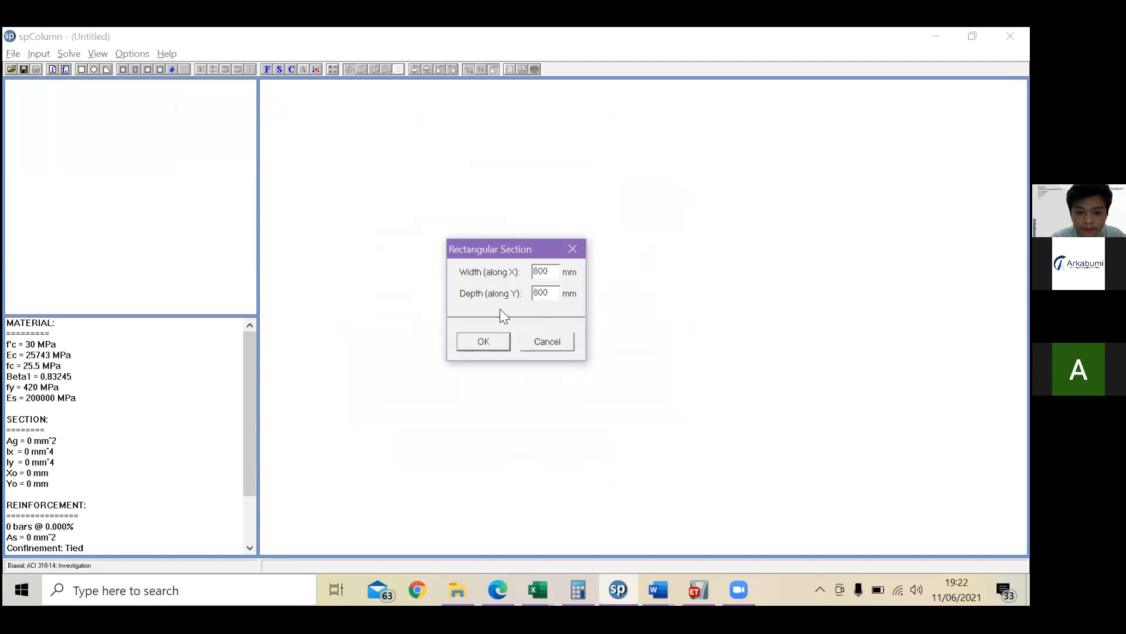
pyautogui.click(476, 342)
pyautogui.click(39, 54)
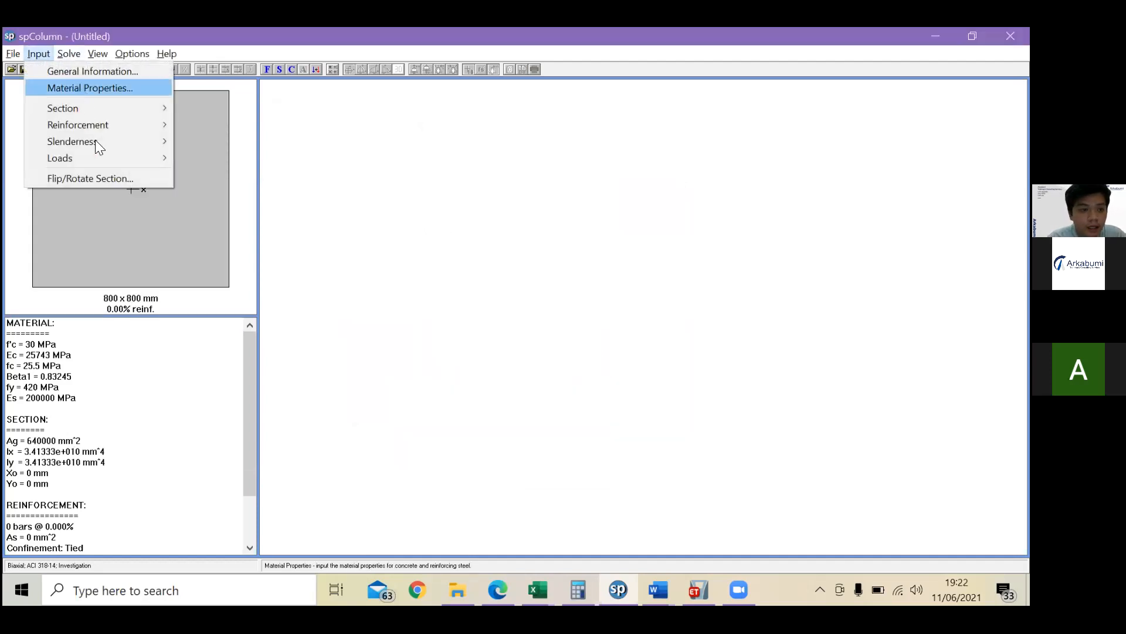
pyautogui.moveTo(118, 126)
pyautogui.click(219, 126)
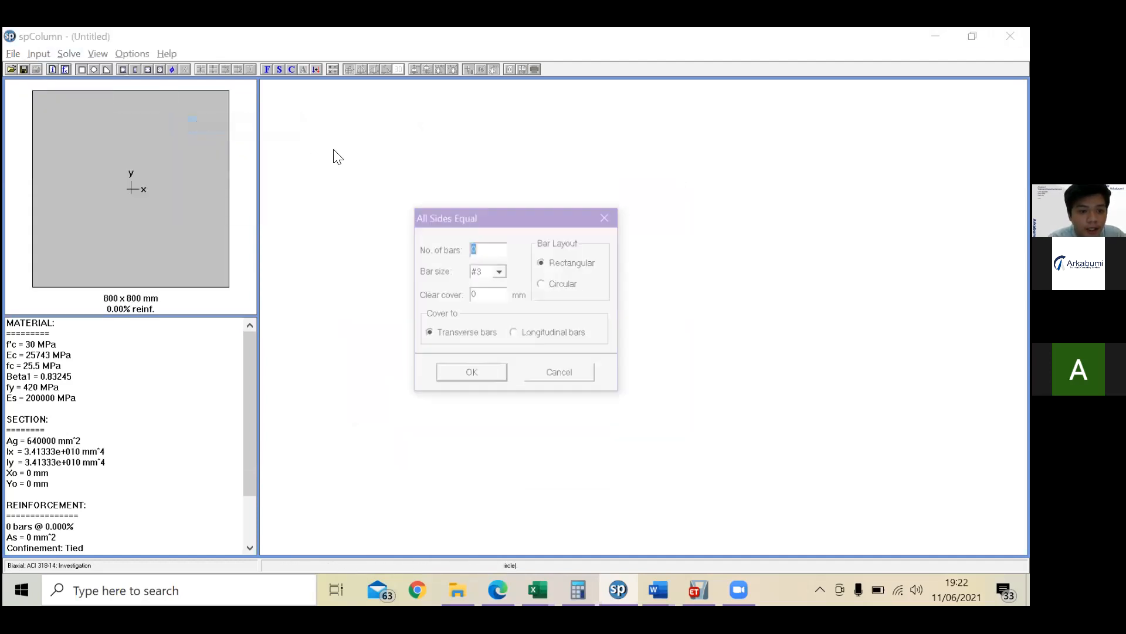
pyautogui.click(500, 271)
pyautogui.press('Down')
pyautogui.press('Down')
pyautogui.press('Down')
pyautogui.press('Down')
pyautogui.press('Down')
pyautogui.press('Down')
pyautogui.press('Down')
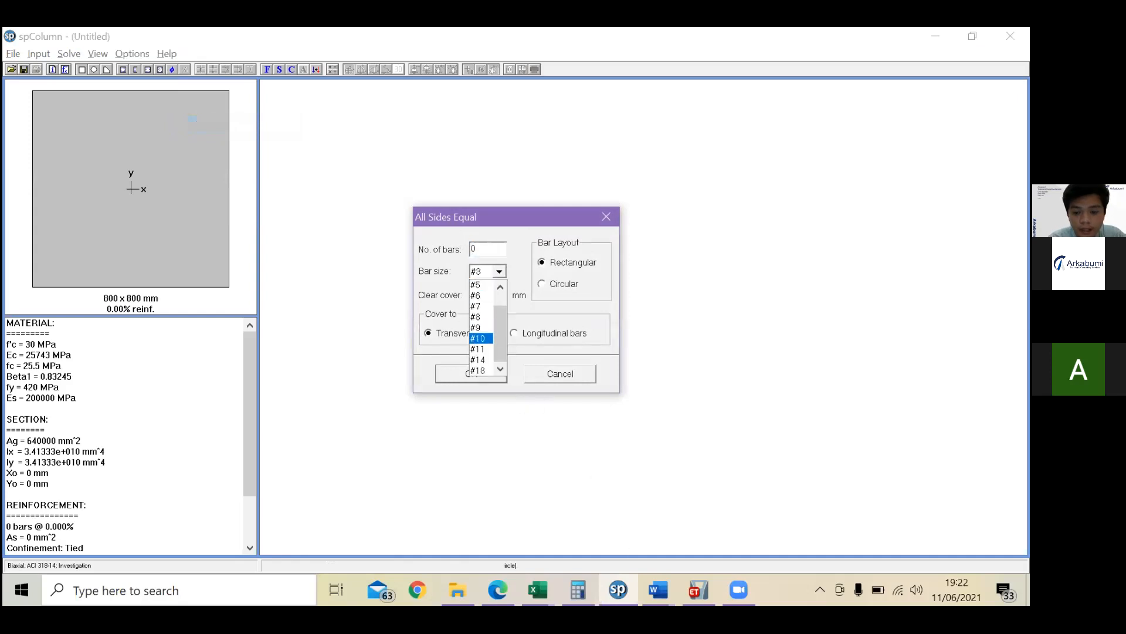
pyautogui.moveTo(698, 590)
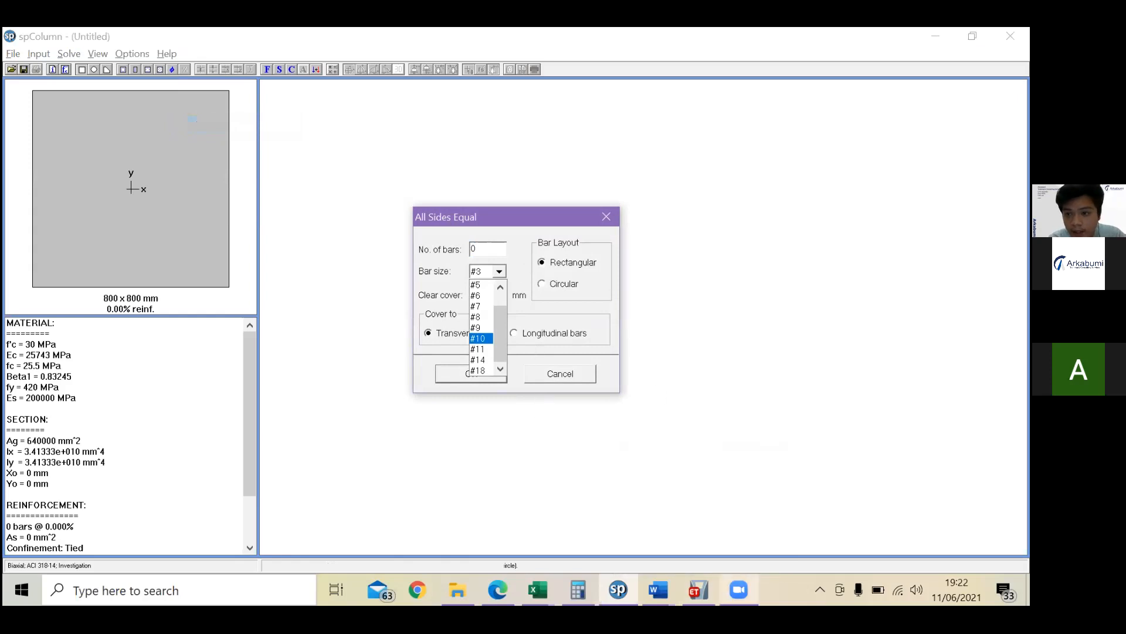
pyautogui.click(491, 250)
pyautogui.moveTo(492, 250); pyautogui.dragTo(438, 237)
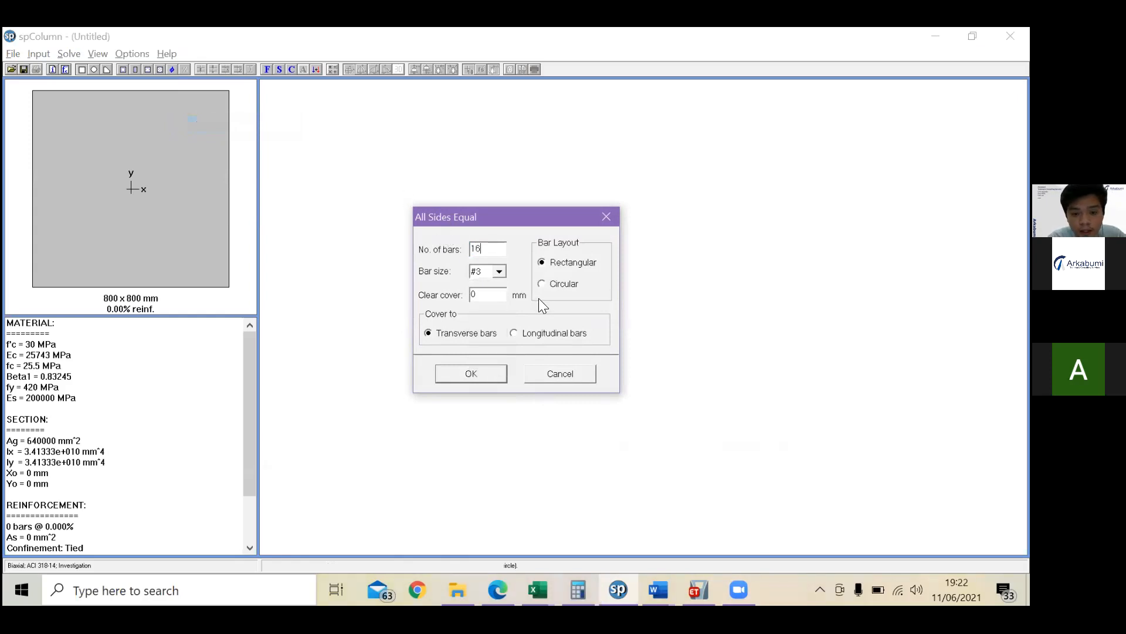
pyautogui.click(506, 273)
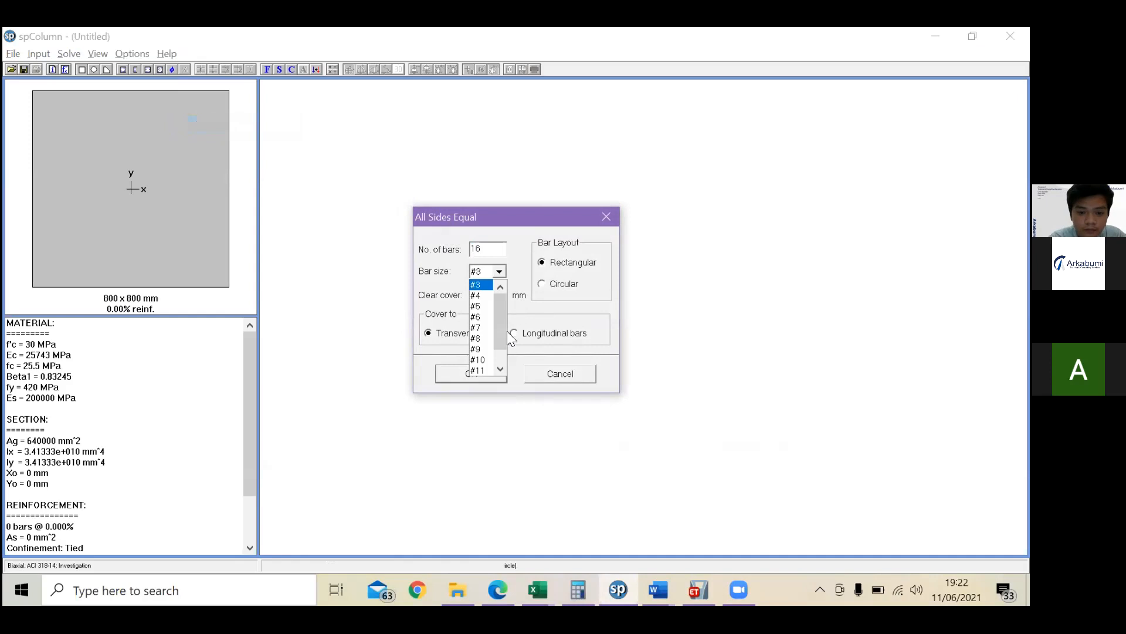
pyautogui.scroll(1, 490, 350)
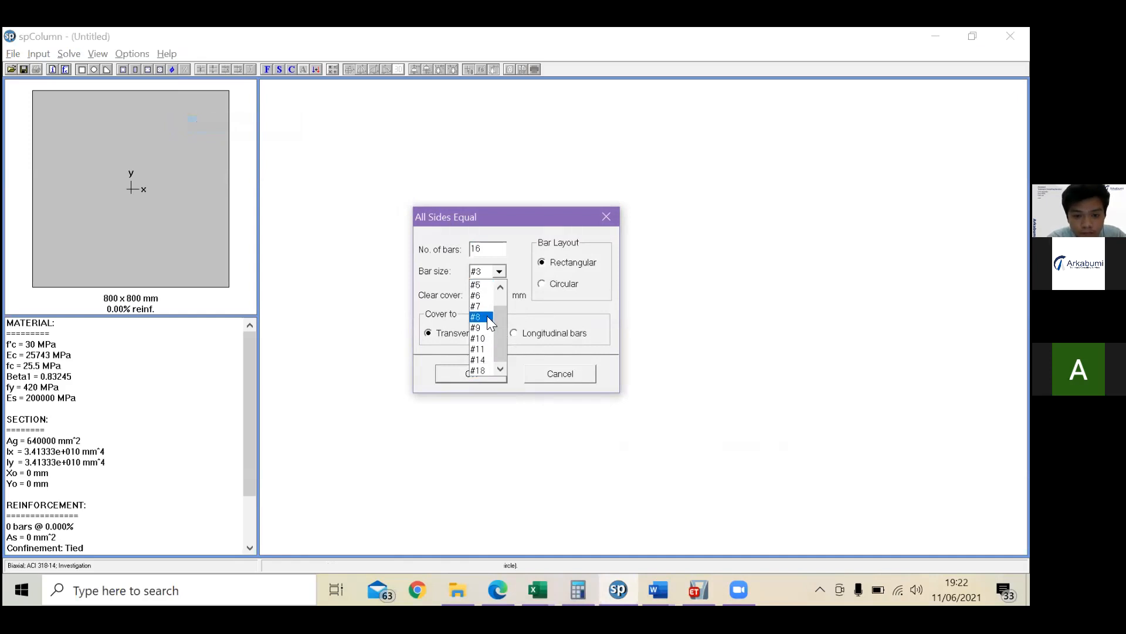
pyautogui.click(523, 264)
pyautogui.click(605, 217)
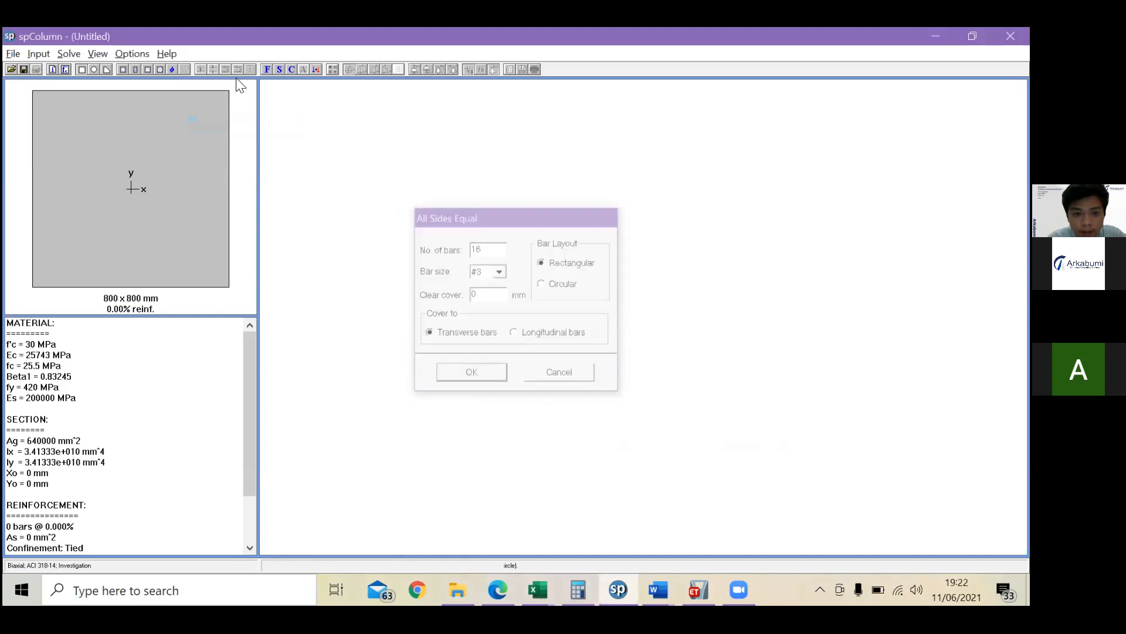
# Step: Try to switch the reinforcement bar set to ASTM A615M
pyautogui.click(135, 54)
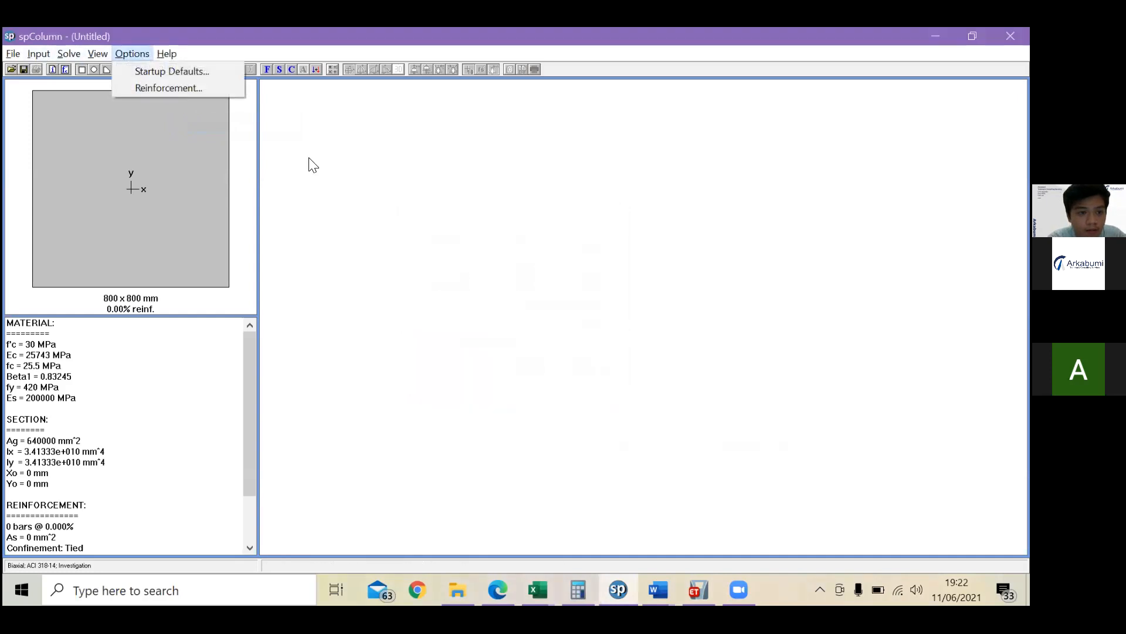
pyautogui.click(178, 91)
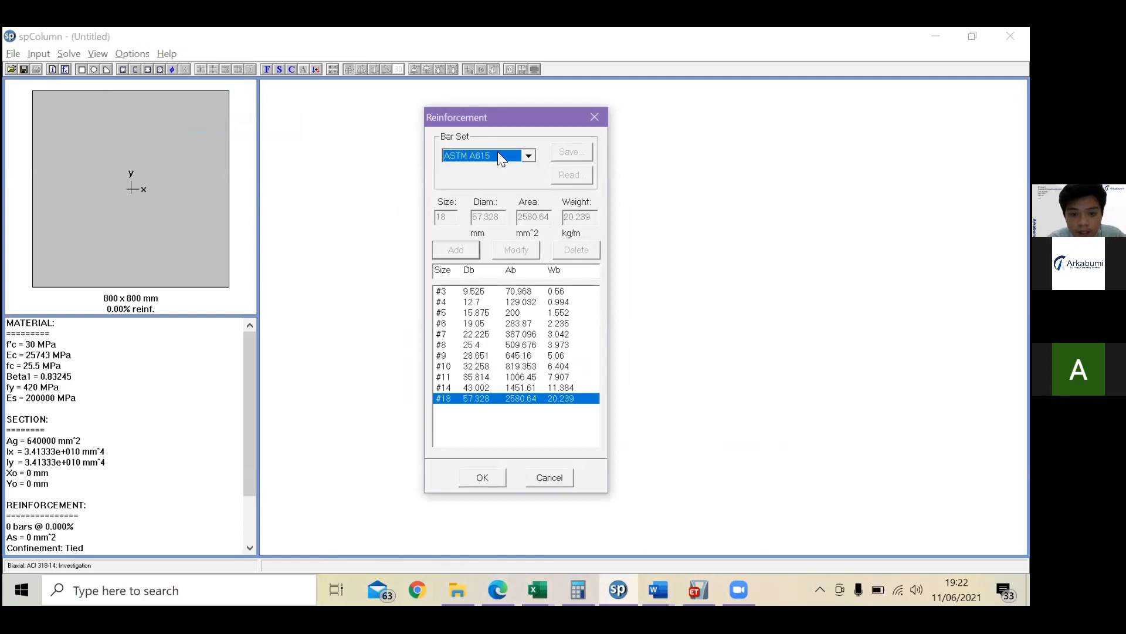
pyautogui.click(529, 159)
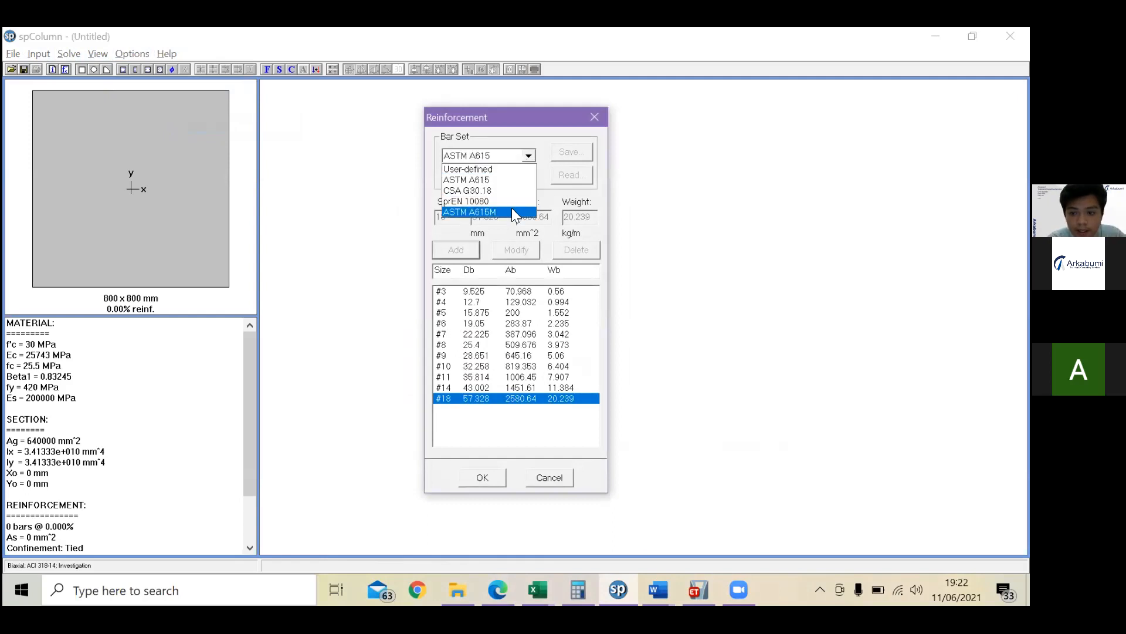
pyautogui.click(511, 212)
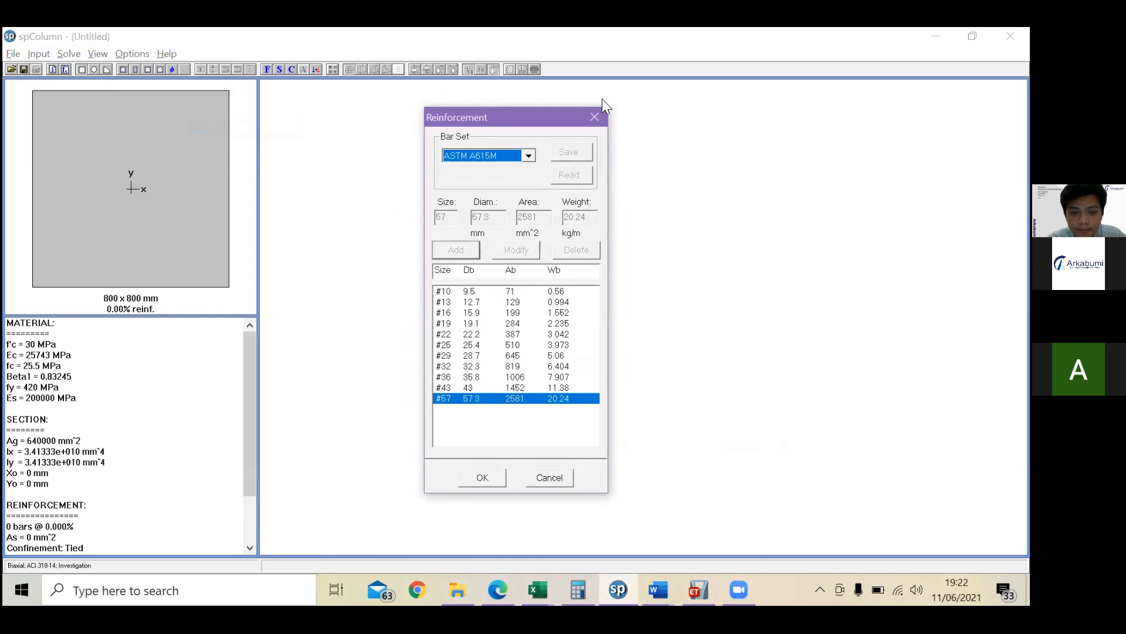
pyautogui.click(594, 117)
# Step: Set the reinforcement bar set to ASTM A615M, select size #25 in its bar list and accept
pyautogui.click(132, 53)
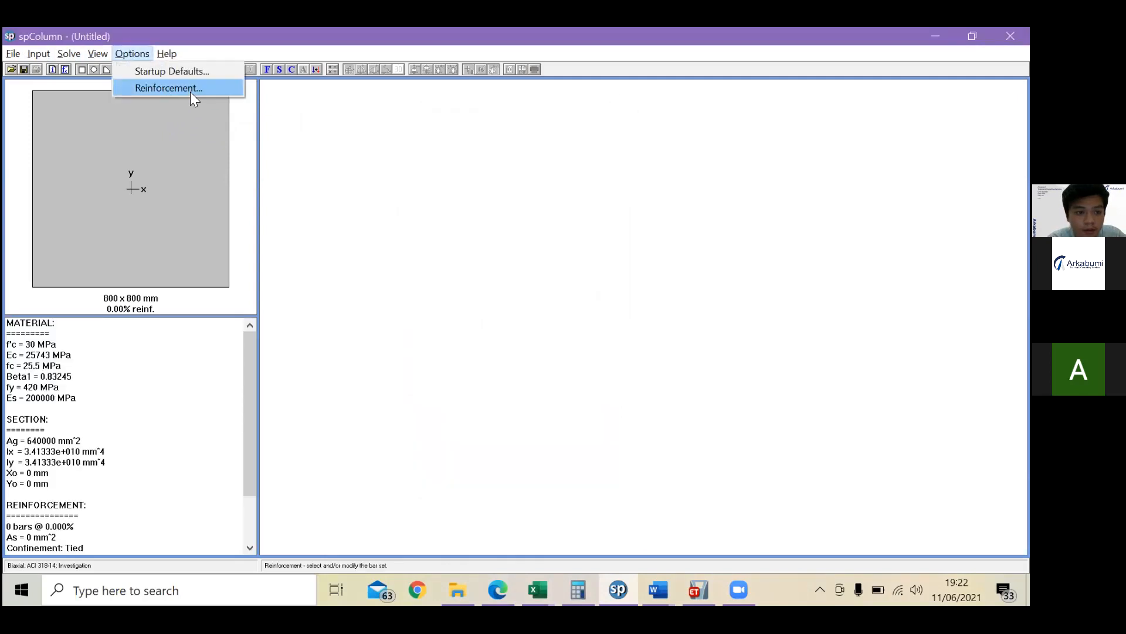
pyautogui.click(189, 90)
pyautogui.click(523, 156)
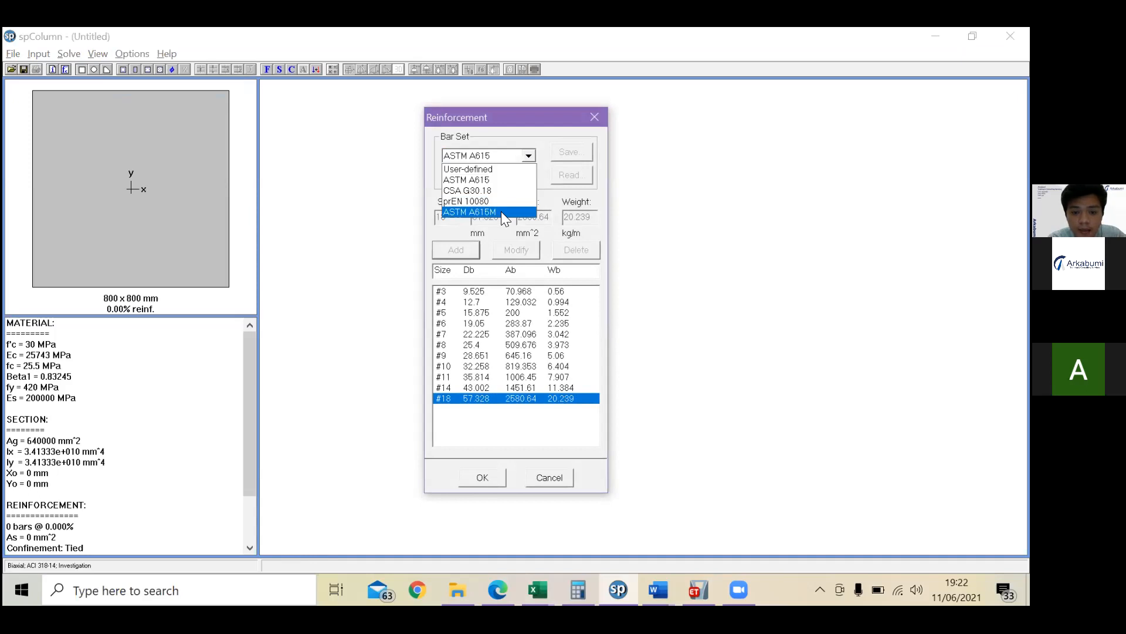
pyautogui.click(501, 211)
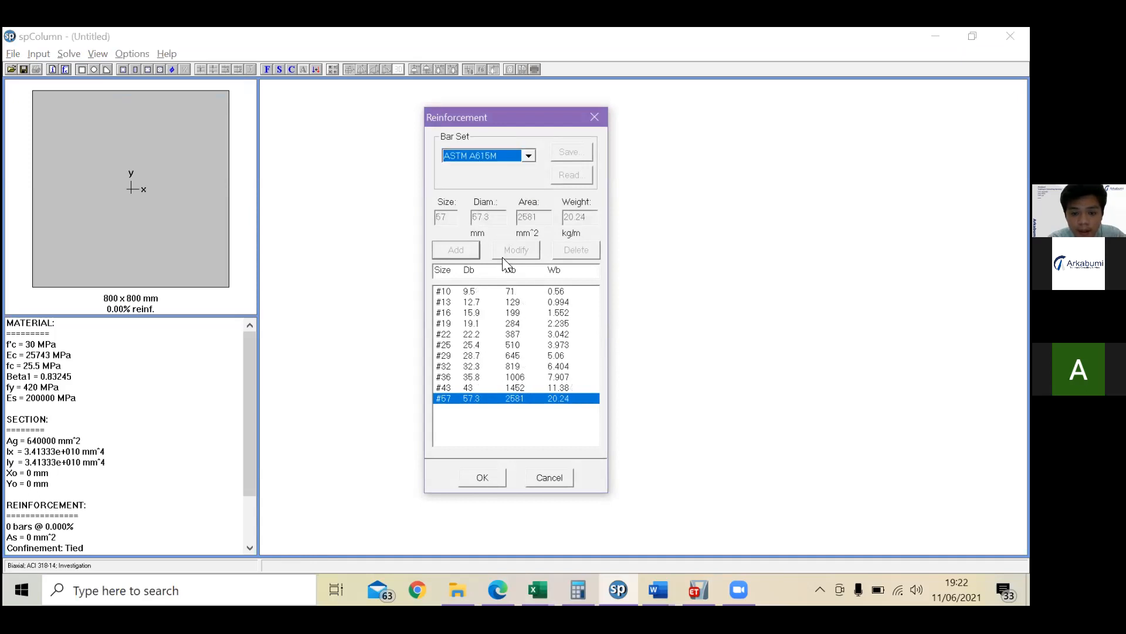
pyautogui.click(491, 336)
pyautogui.click(474, 347)
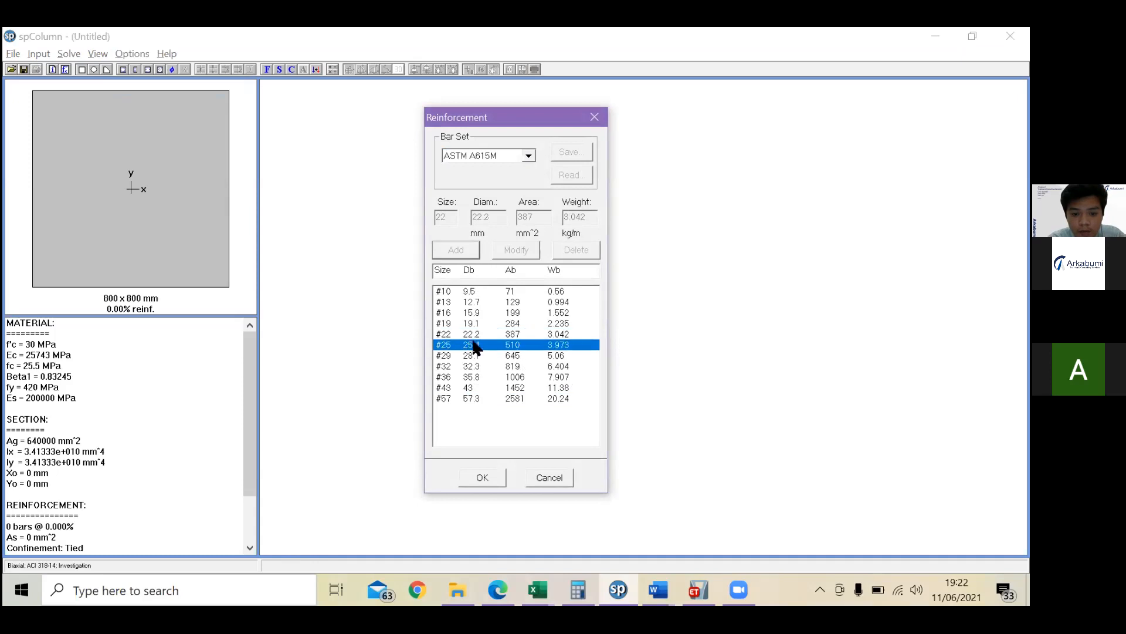
pyautogui.click(483, 477)
# Step: Define all-sides-equal reinforcement of 16 #22 bars in a rectangular layout with 40 mm clear cover to transverse bars
pyautogui.click(38, 53)
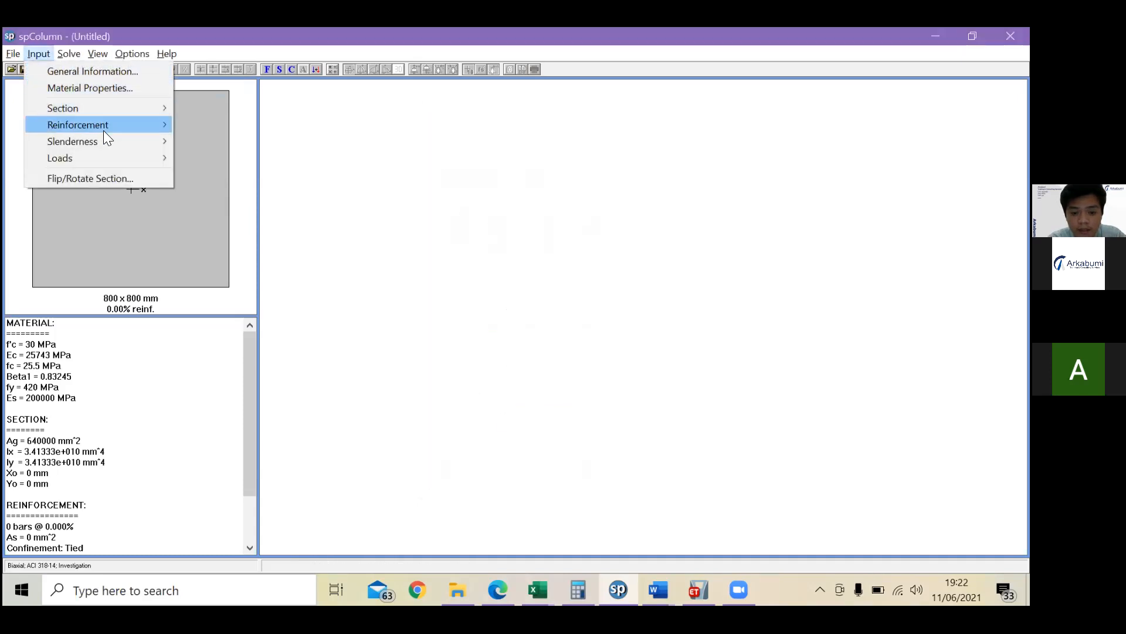
pyautogui.moveTo(115, 124)
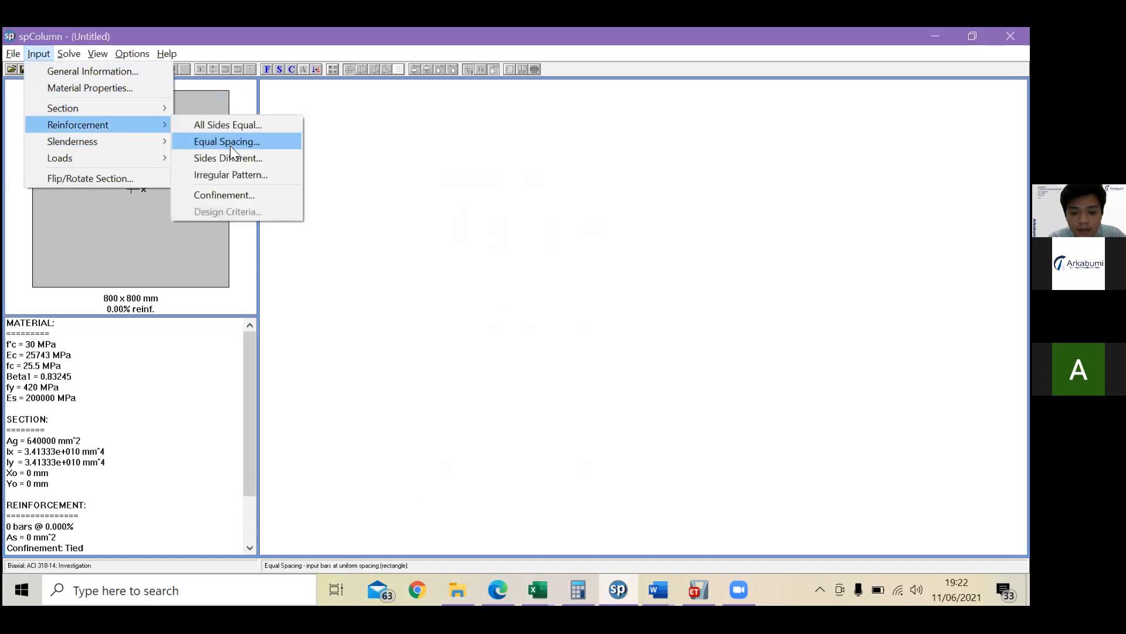
pyautogui.click(251, 122)
pyautogui.click(499, 271)
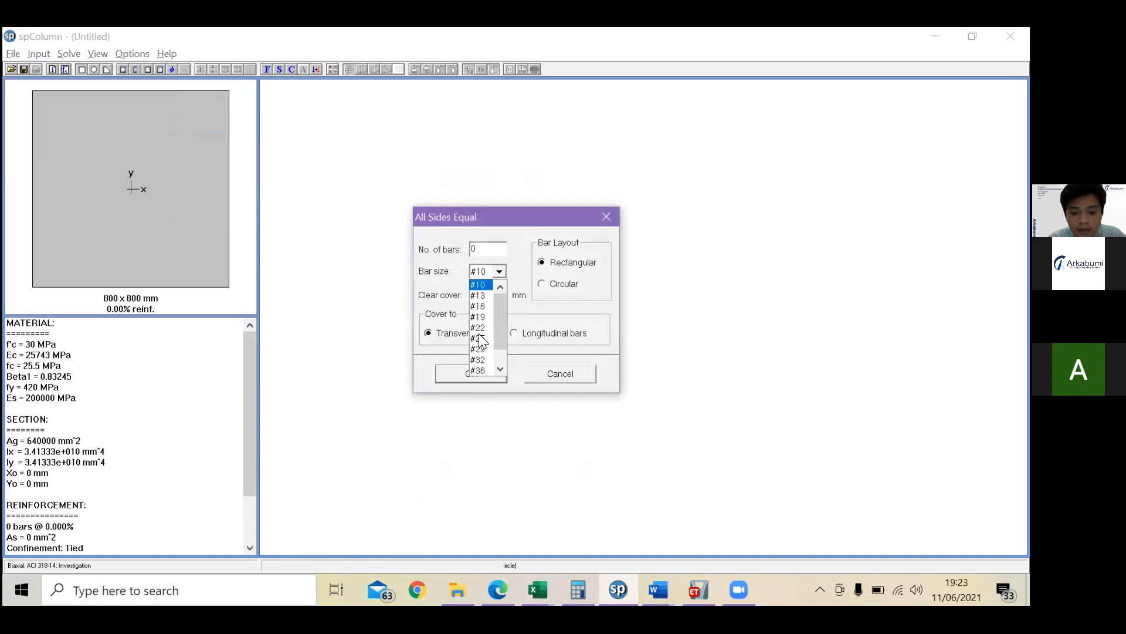
pyautogui.click(480, 322)
pyautogui.click(494, 252)
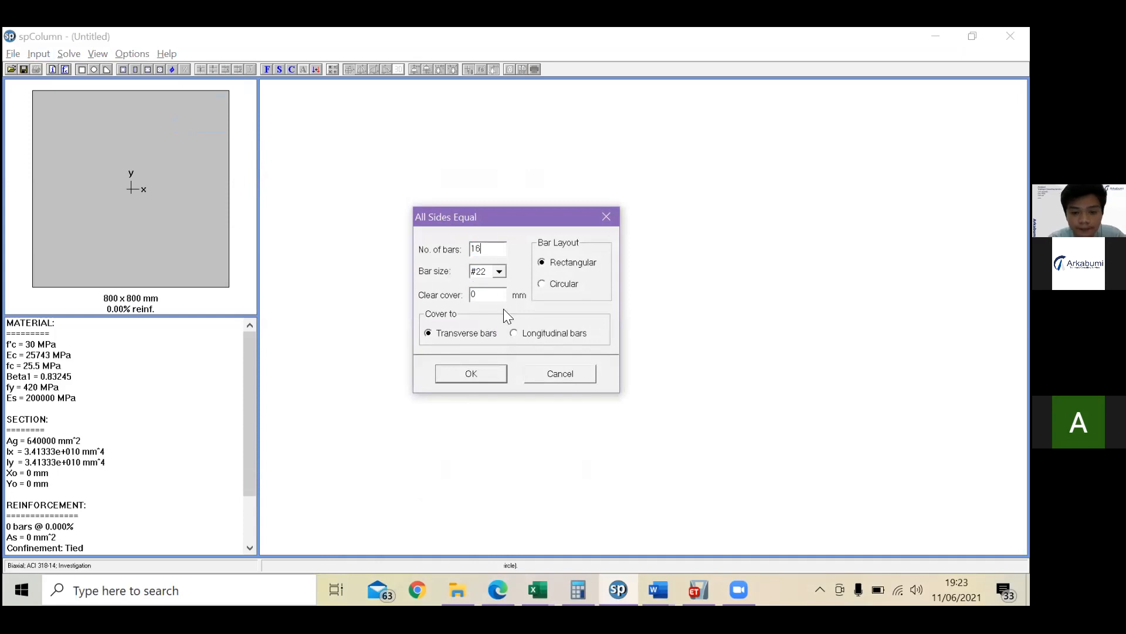
pyautogui.click(495, 295)
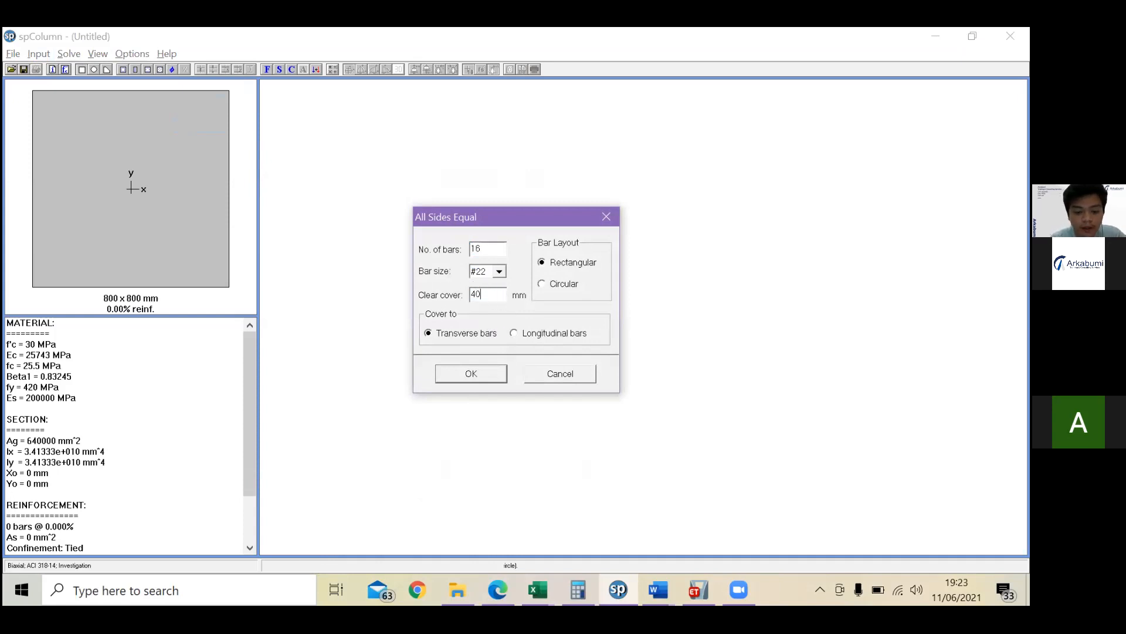
pyautogui.click(479, 374)
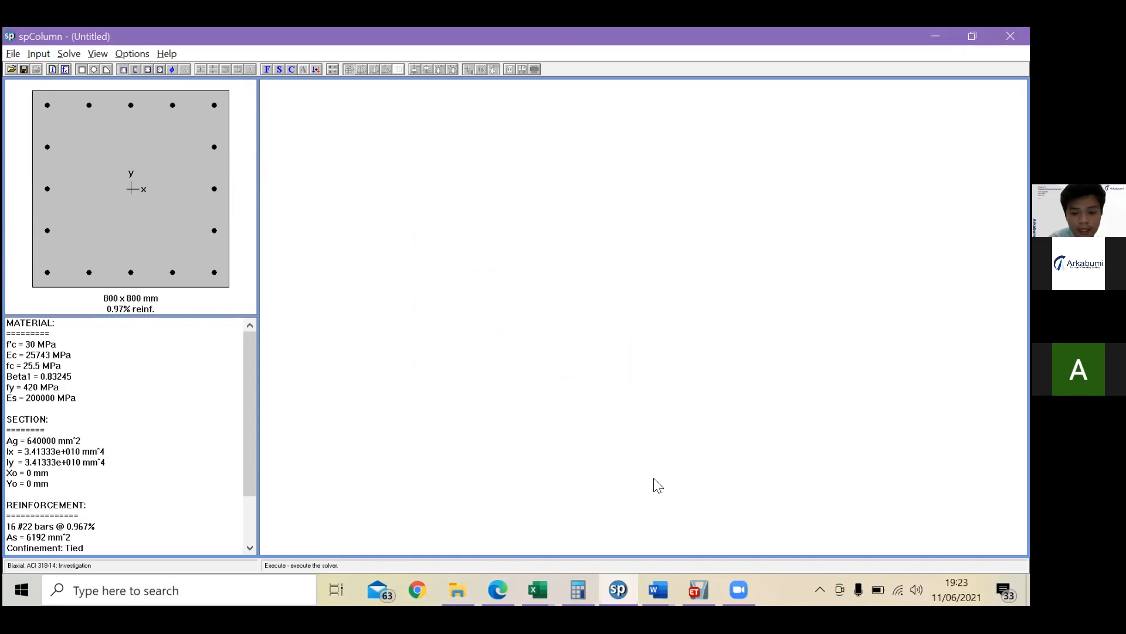
# Step: Review the longitudinal reinforcement ratio limits for special moment frame columns in the Perencanaan Struktur Rangka Pemikul Momen Khusus Word document
pyautogui.click(658, 589)
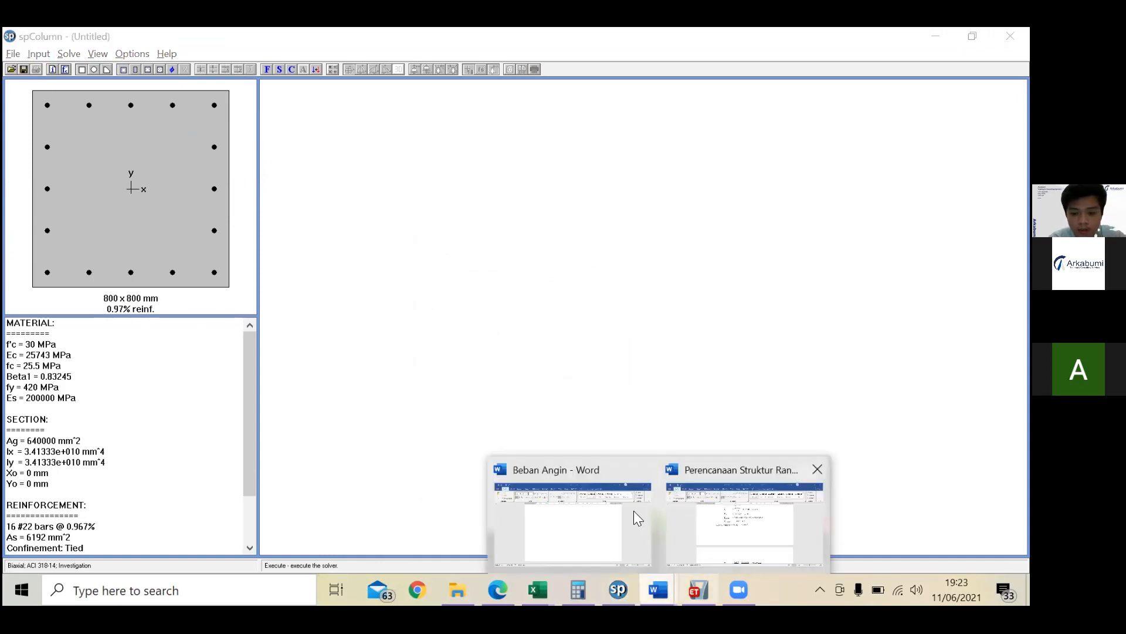
pyautogui.click(690, 503)
pyautogui.scroll(-4, 430, 421)
pyautogui.scroll(-12, 430, 420)
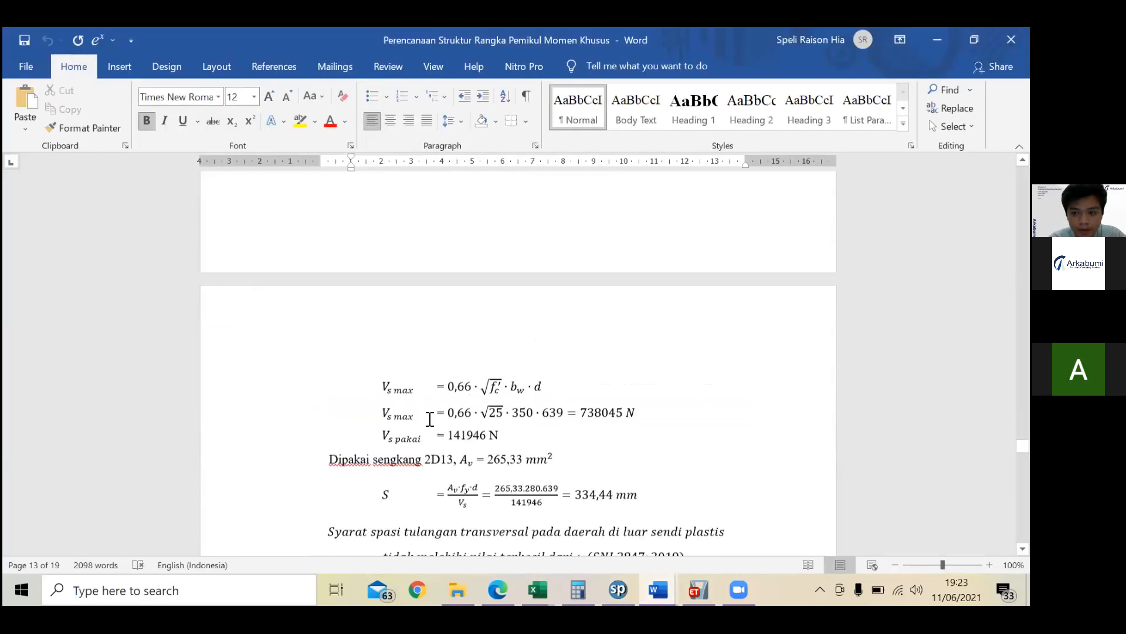
pyautogui.scroll(-10, 525, 426)
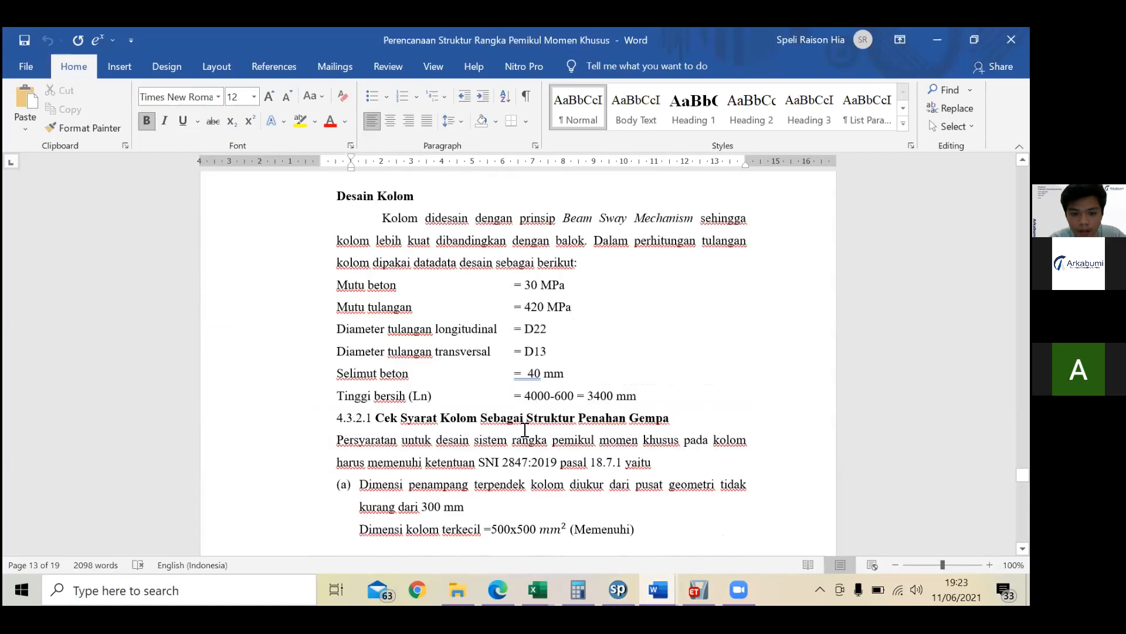
pyautogui.scroll(-12, 525, 432)
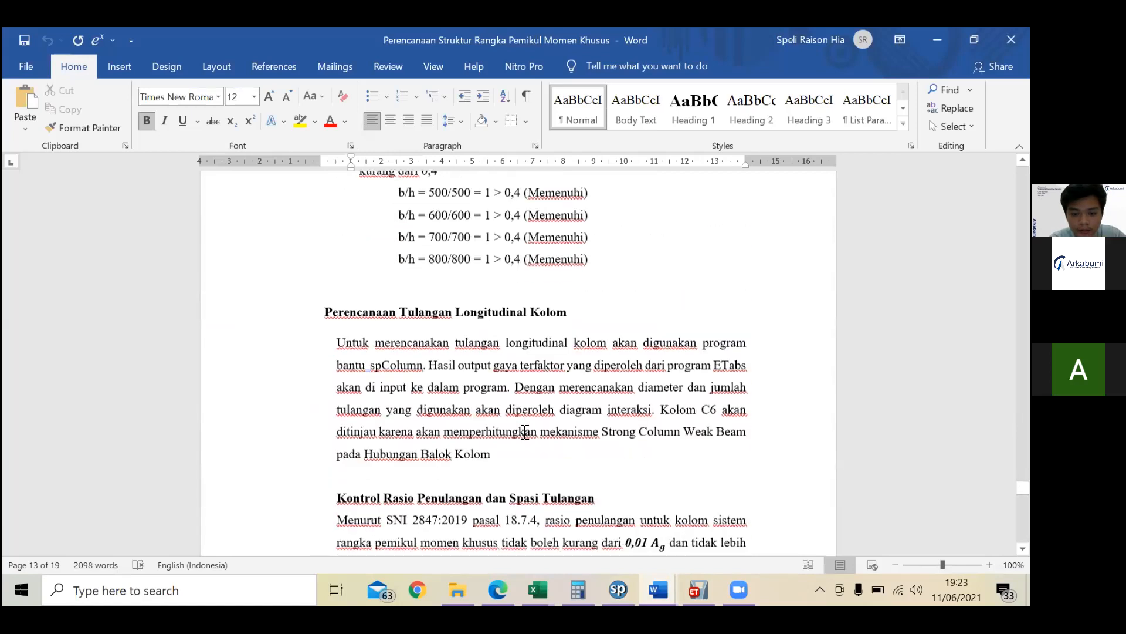
pyautogui.scroll(-3, 539, 468)
pyautogui.click(379, 286)
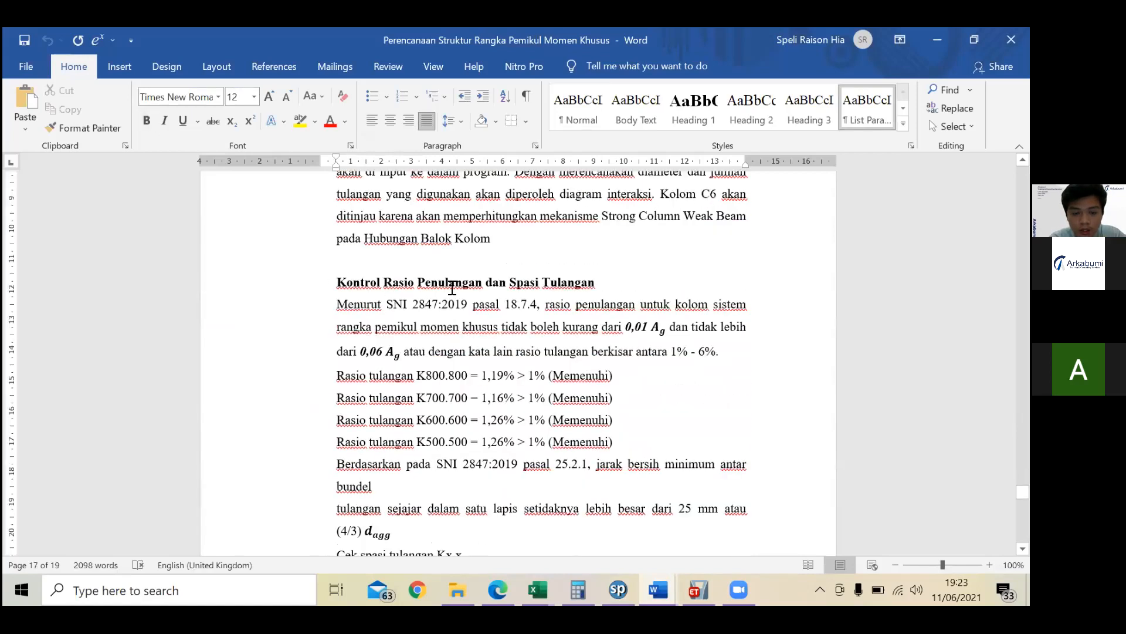
pyautogui.click(577, 289)
pyautogui.click(338, 308)
pyautogui.scroll(-1, 645, 341)
pyautogui.scroll(-1, 645, 316)
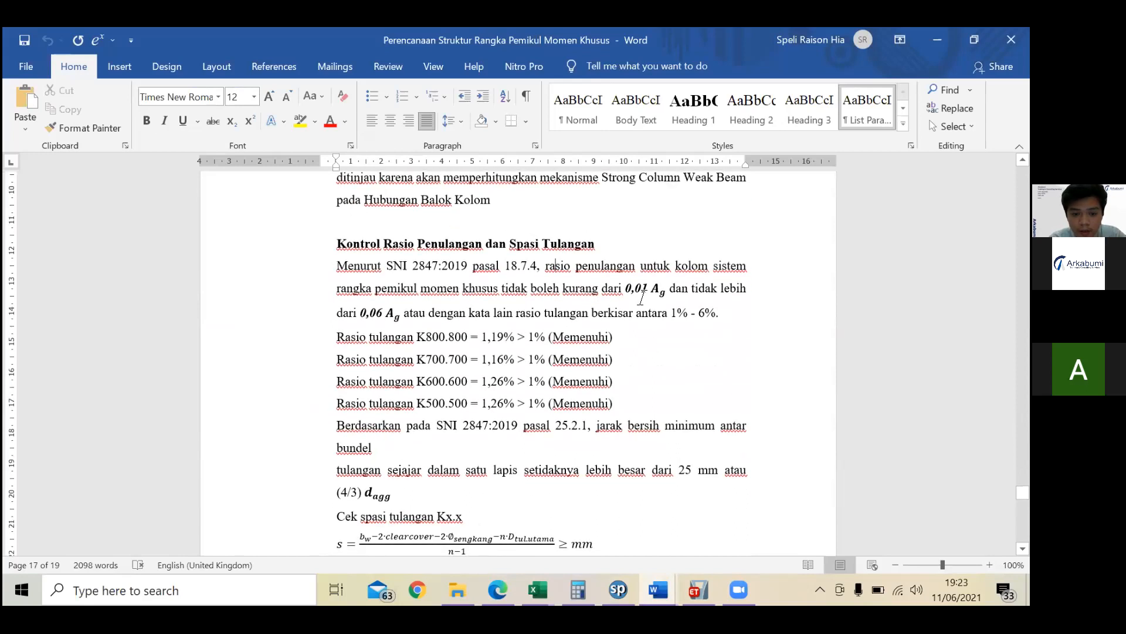
pyautogui.click(730, 289)
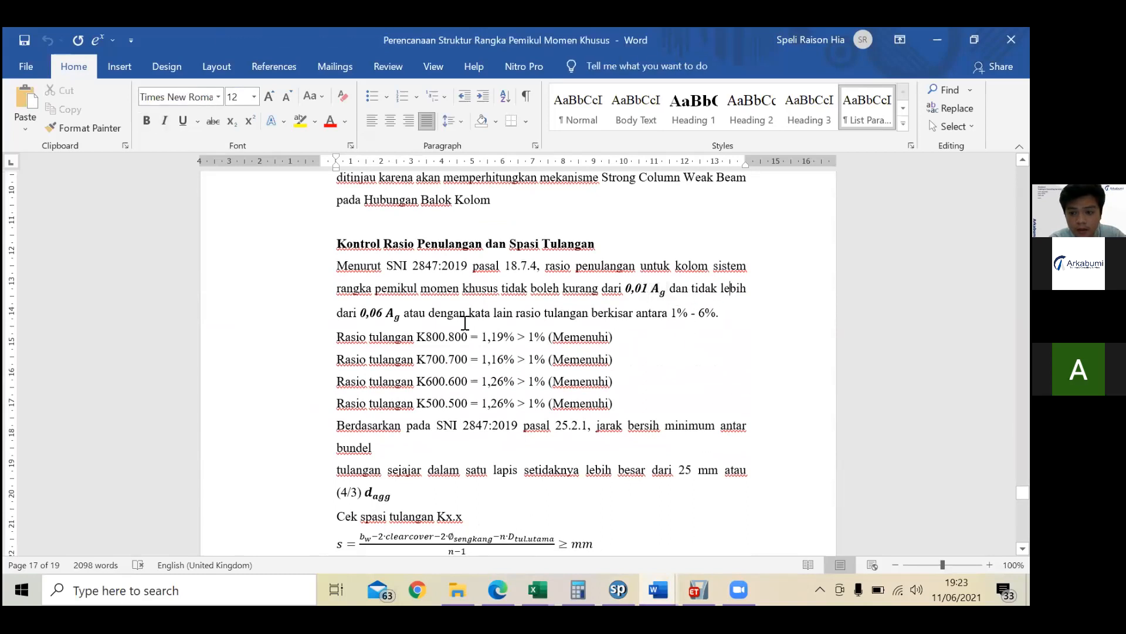
pyautogui.scroll(-2, 543, 307)
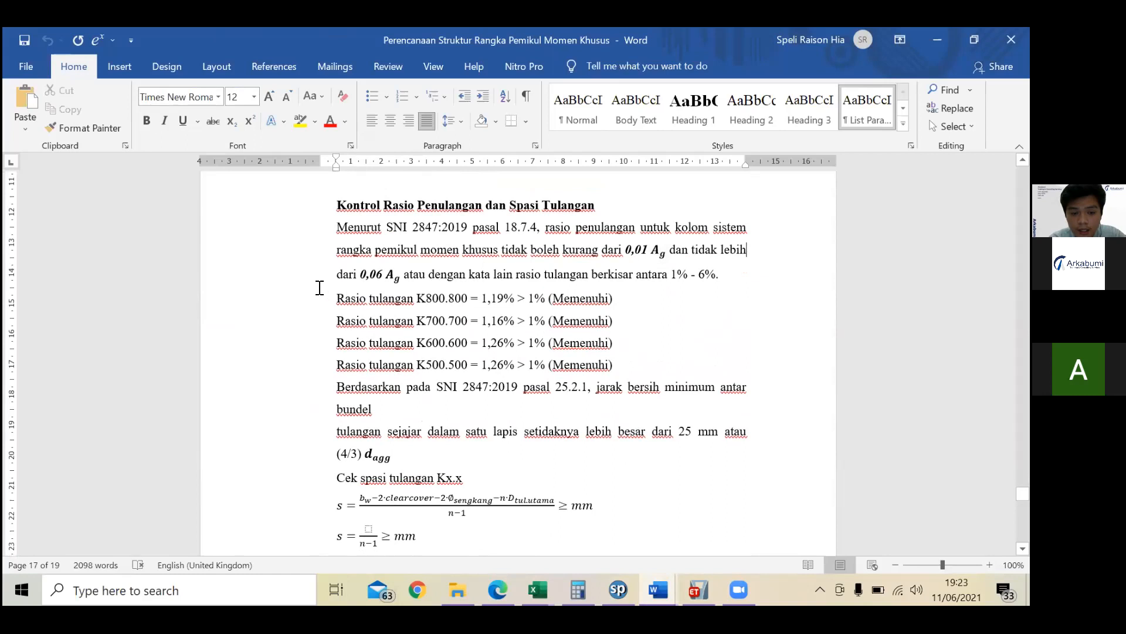
pyautogui.click(667, 278)
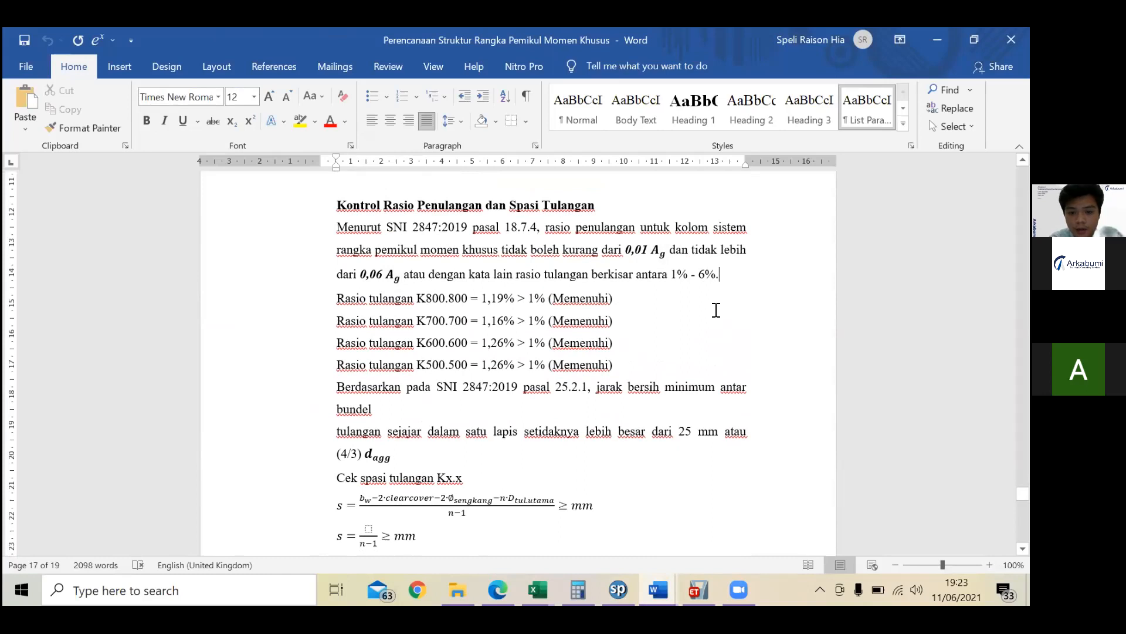
# Step: Back in spColumn, increase the all-sides-equal reinforcement to 20 bars and compare its ratio with the K800.800 entry in Word
pyautogui.hotkey('alt', 'Tab')
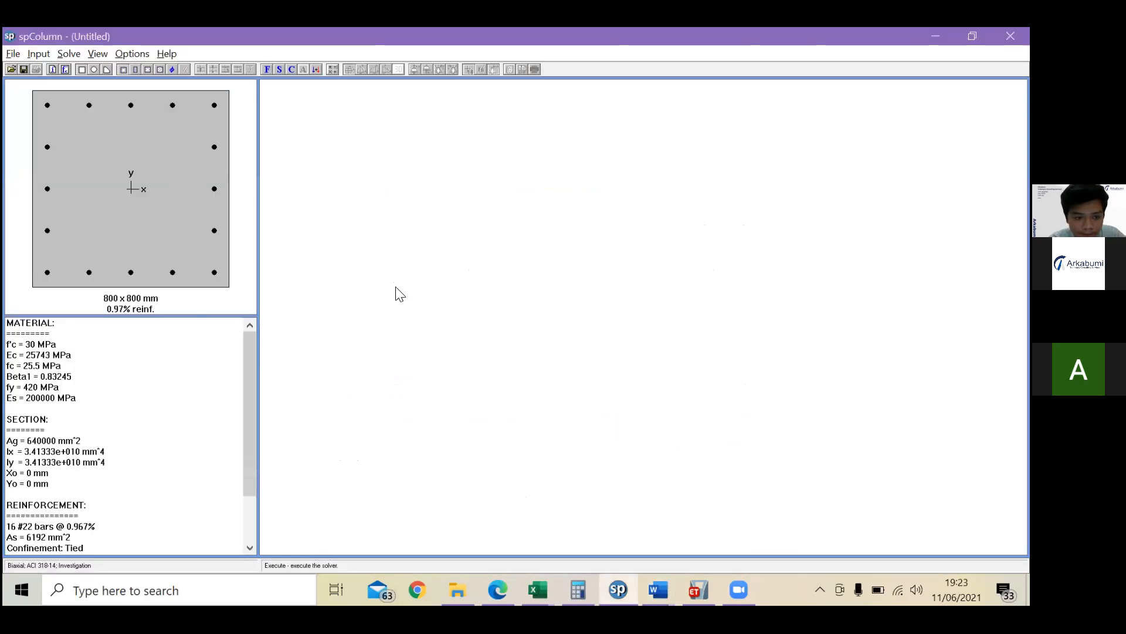
pyautogui.click(37, 55)
pyautogui.moveTo(105, 111)
pyautogui.moveTo(155, 124)
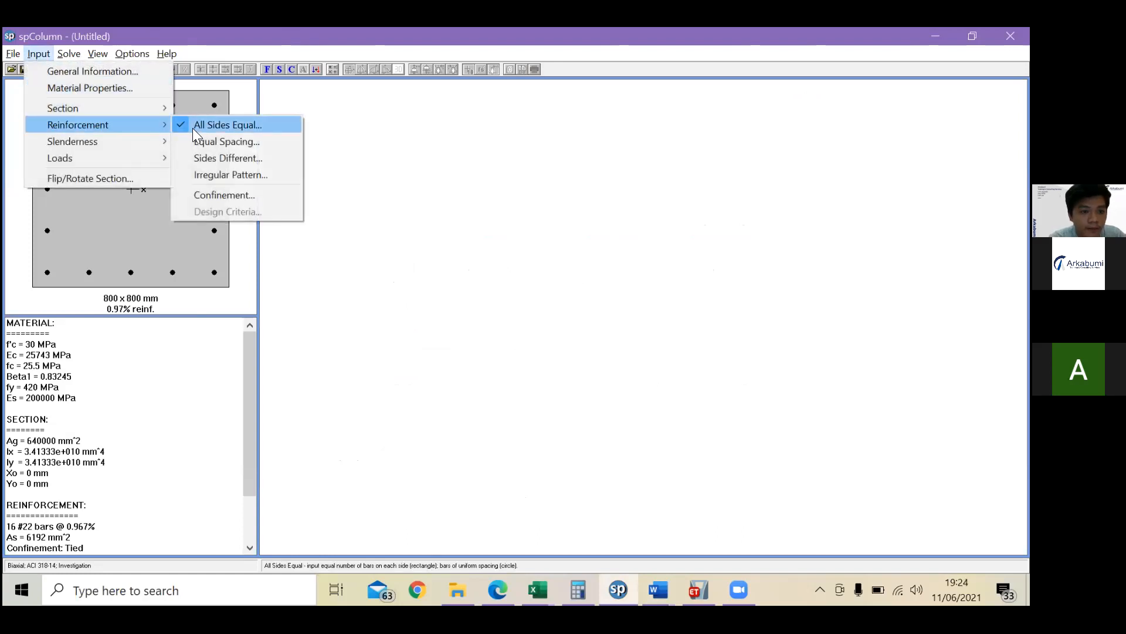
pyautogui.click(197, 124)
pyautogui.moveTo(491, 252); pyautogui.dragTo(390, 254)
pyautogui.write('20')
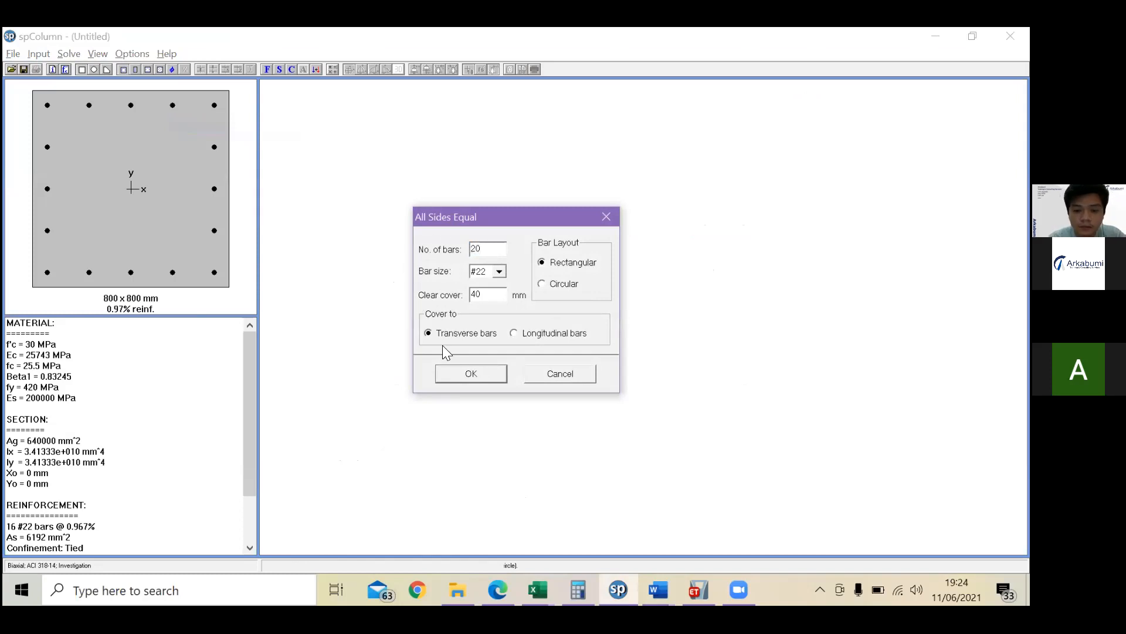
pyautogui.click(504, 376)
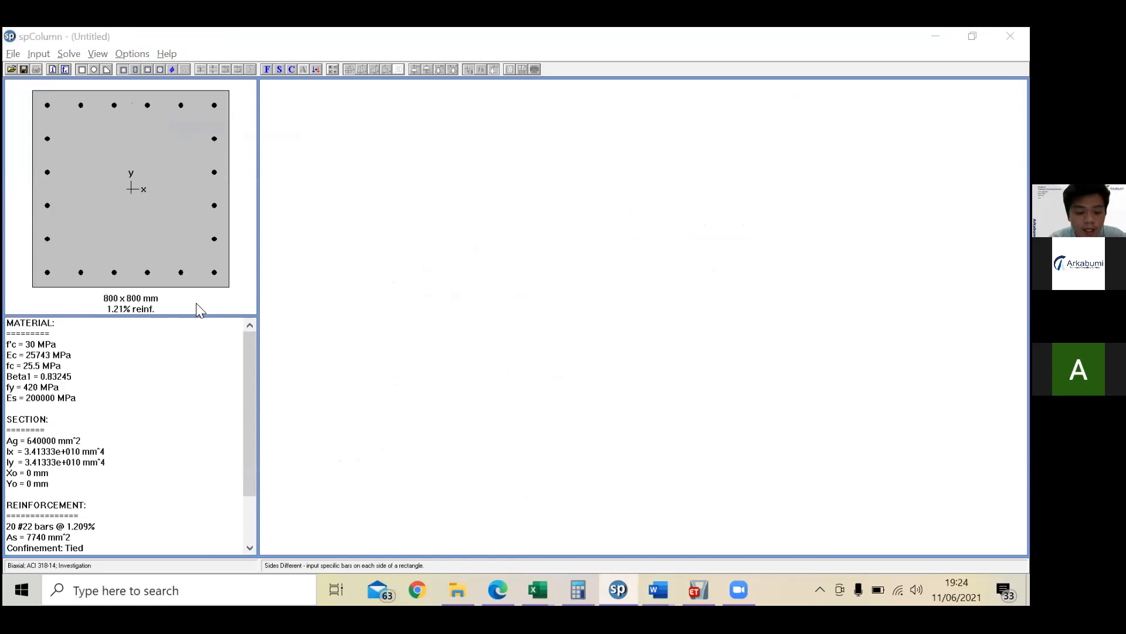
pyautogui.hotkey('alt', 'Tab')
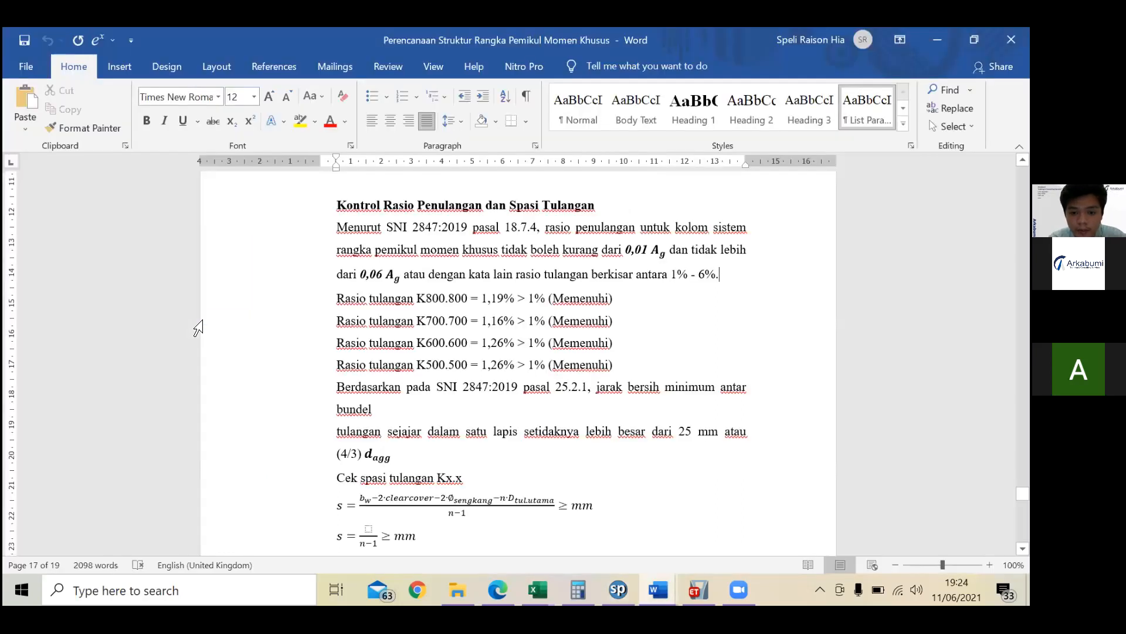
pyautogui.hotkey('alt', 'Tab')
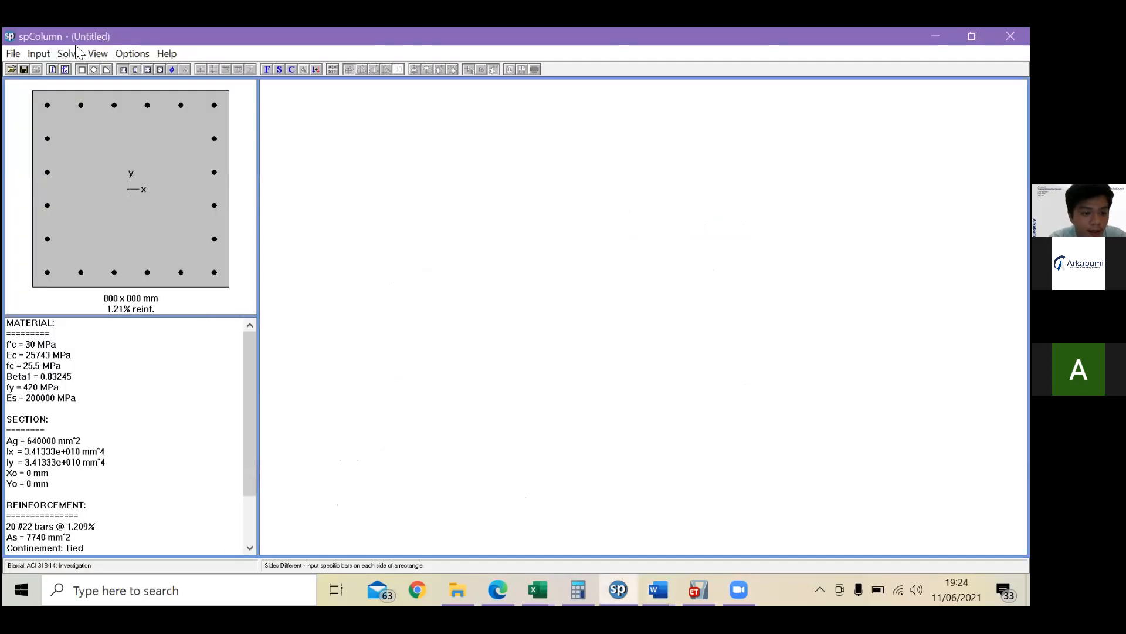
pyautogui.hotkey('alt', 'Tab')
pyautogui.hotkey('alt', 'Tab')
# Step: Open the factored loads input and bring up C7's end forces on Sheet1 of the SRPMK Excel workbook
pyautogui.click(44, 58)
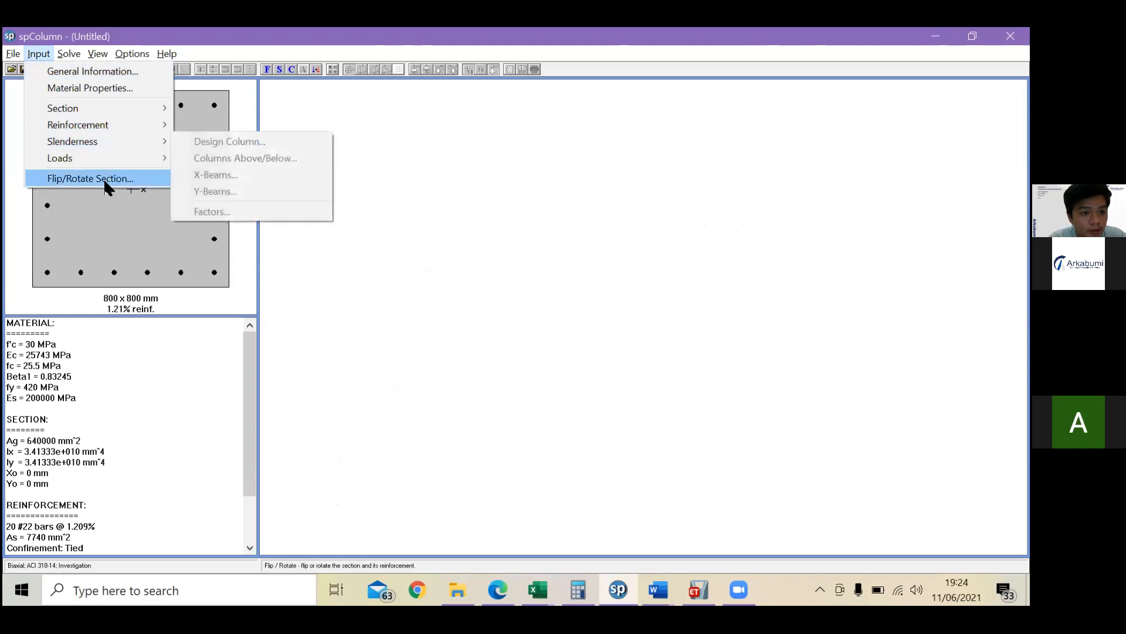
pyautogui.moveTo(111, 164)
pyautogui.click(223, 157)
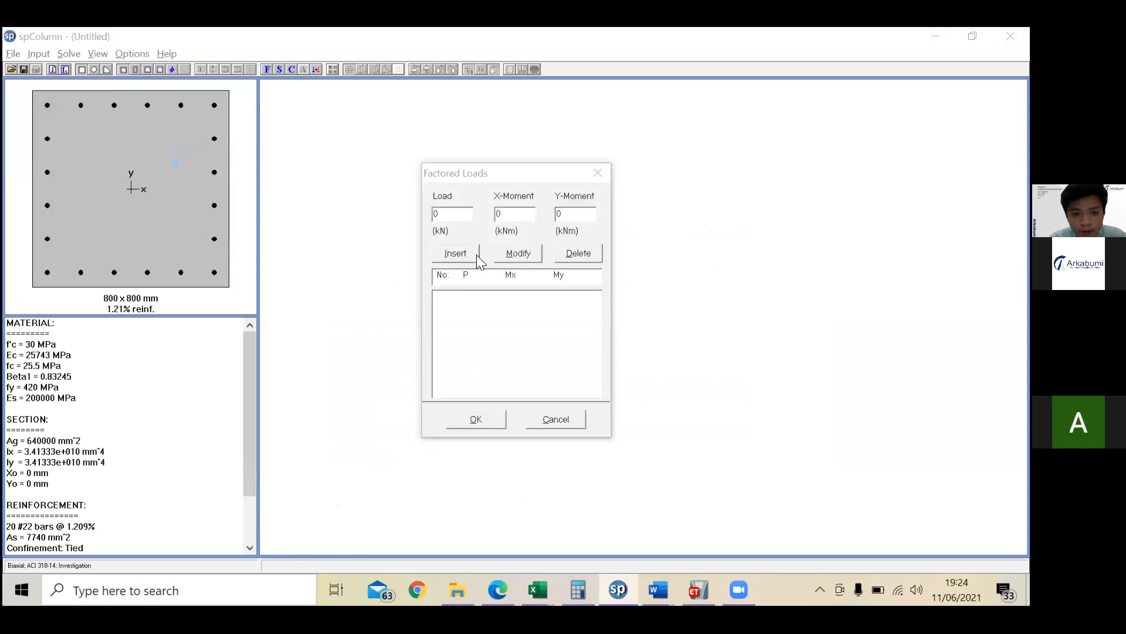
pyautogui.hotkey('alt', 'Tab')
pyautogui.hotkey('alt', 'Tab')
pyautogui.hotkey('alt', 'Tab')
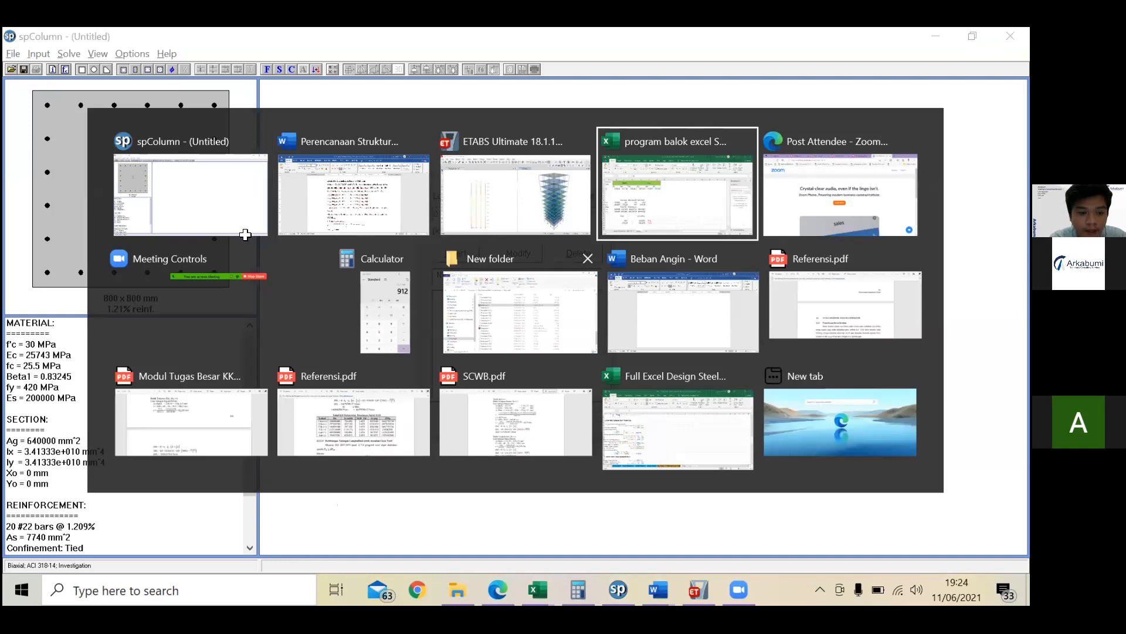
pyautogui.click(119, 260)
pyautogui.click(196, 262)
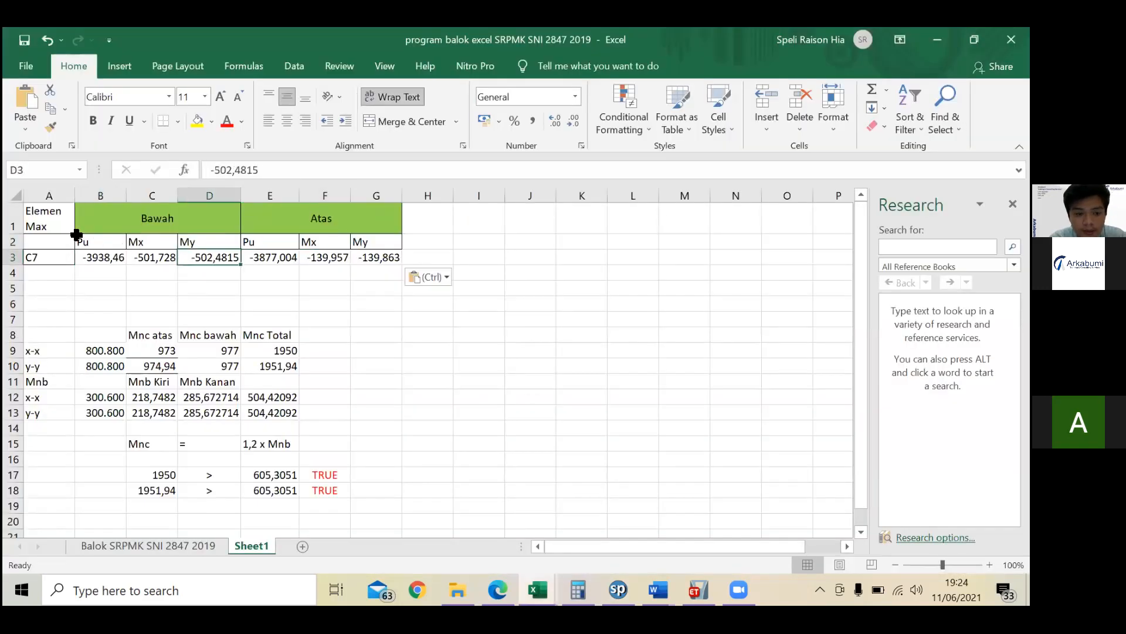
# Step: Merge and center cells A1:A2 for the Elemen Max header
pyautogui.click(57, 225)
pyautogui.click(85, 255)
pyautogui.click(47, 259)
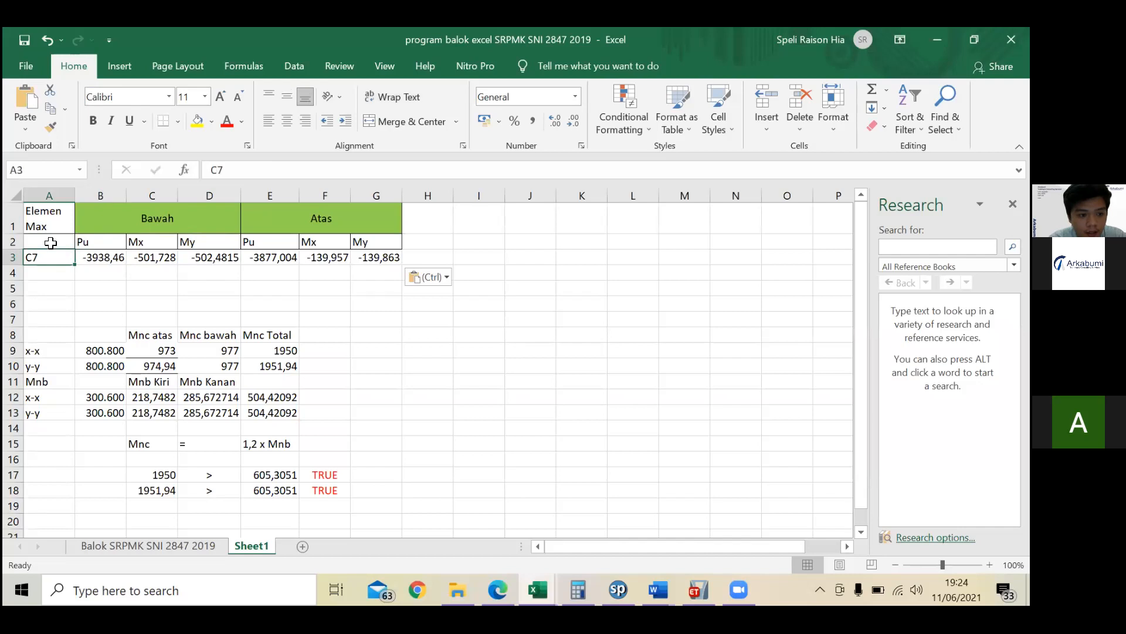
pyautogui.moveTo(53, 223); pyautogui.dragTo(56, 244)
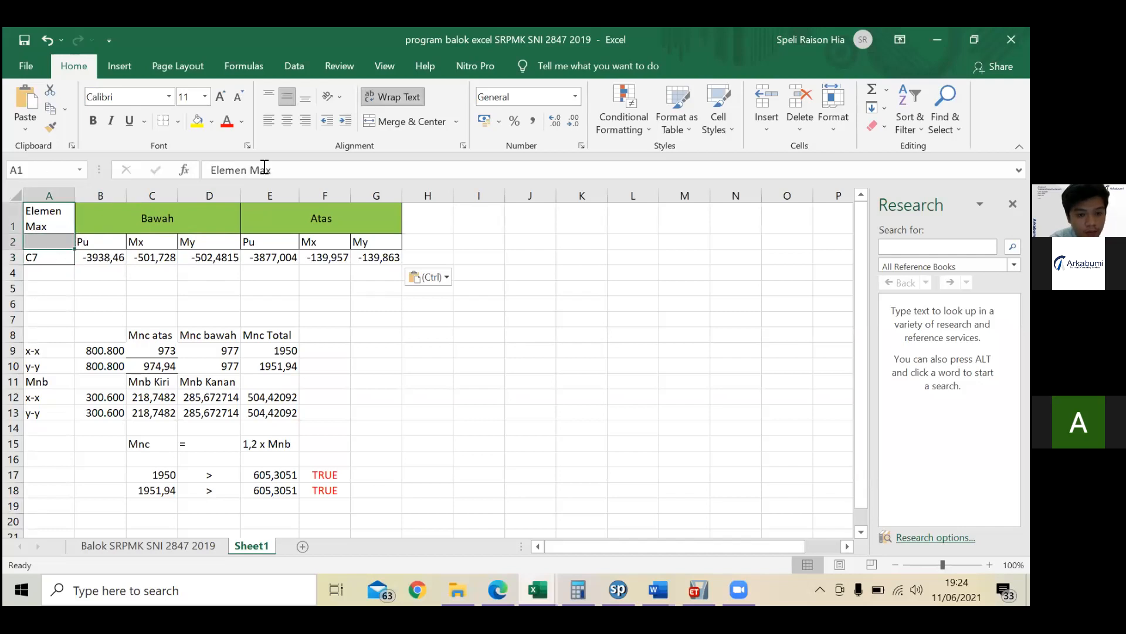
pyautogui.click(403, 121)
# Step: Review C7's bottom-end (Bawah) Pu and Mx on Sheet1 in Excel against spColumn's factored load fields
pyautogui.click(160, 258)
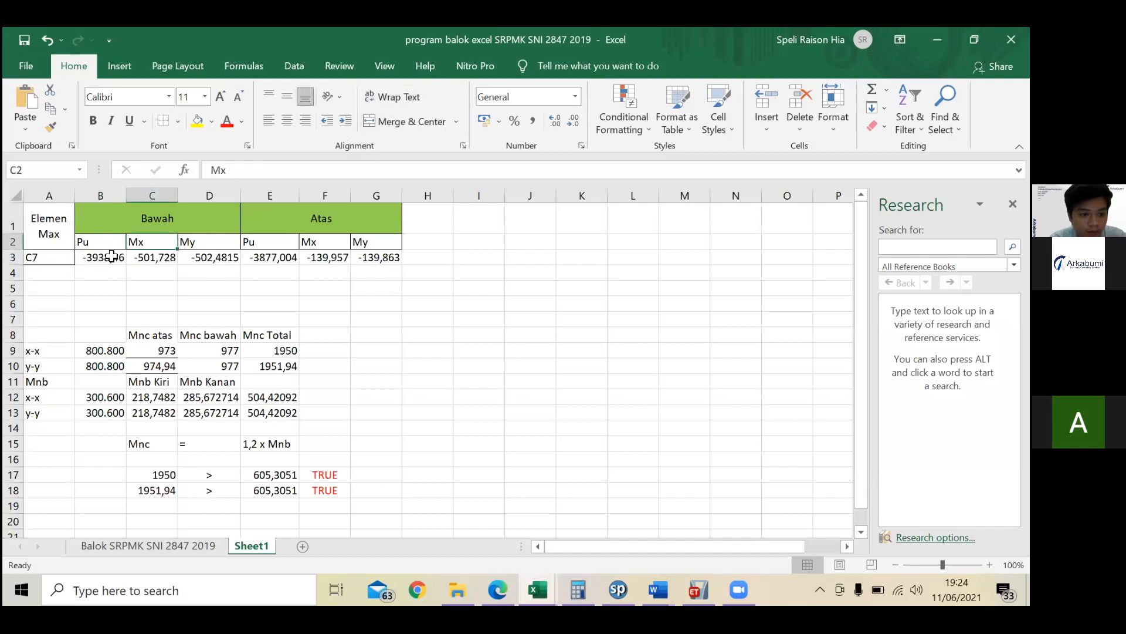
pyautogui.click(111, 258)
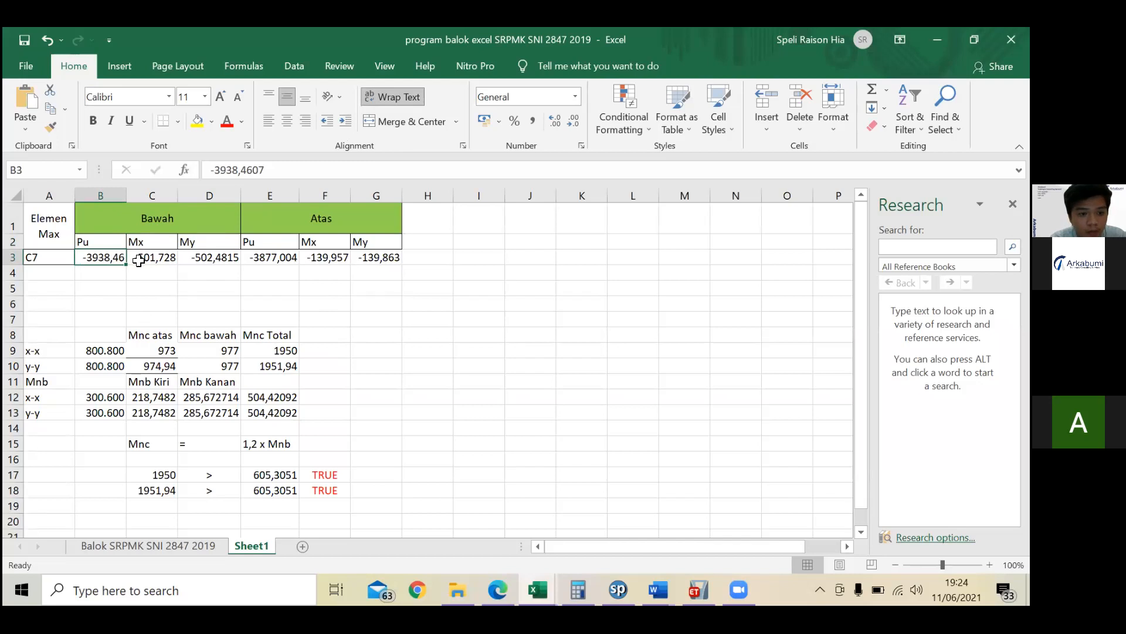
pyautogui.hotkey('alt', 'Tab')
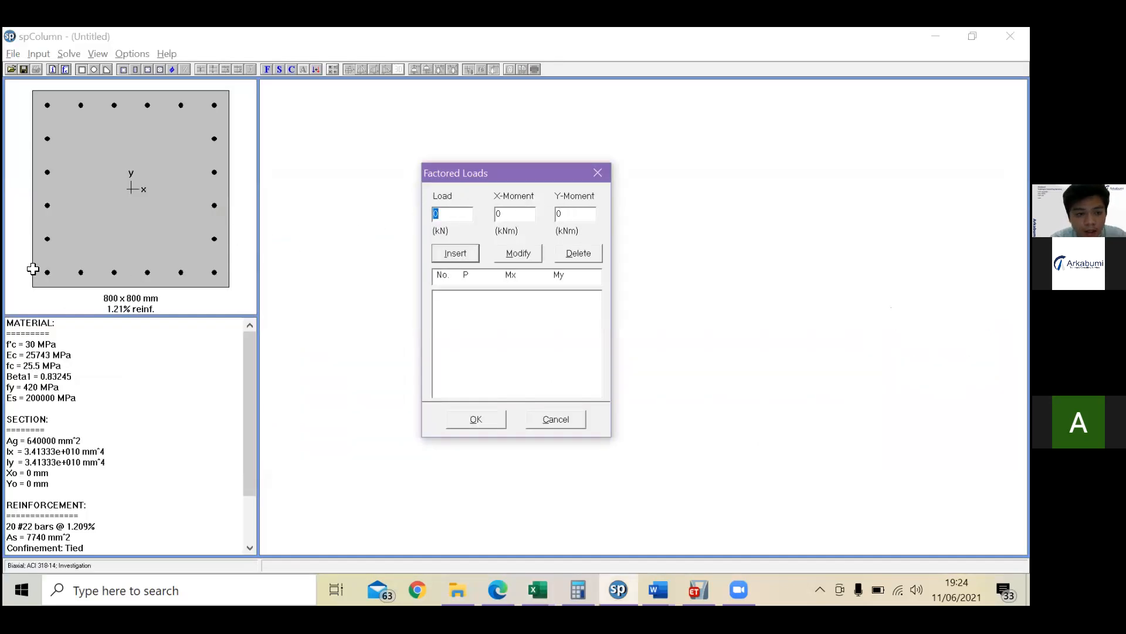
pyautogui.hotkey('alt', 'Tab')
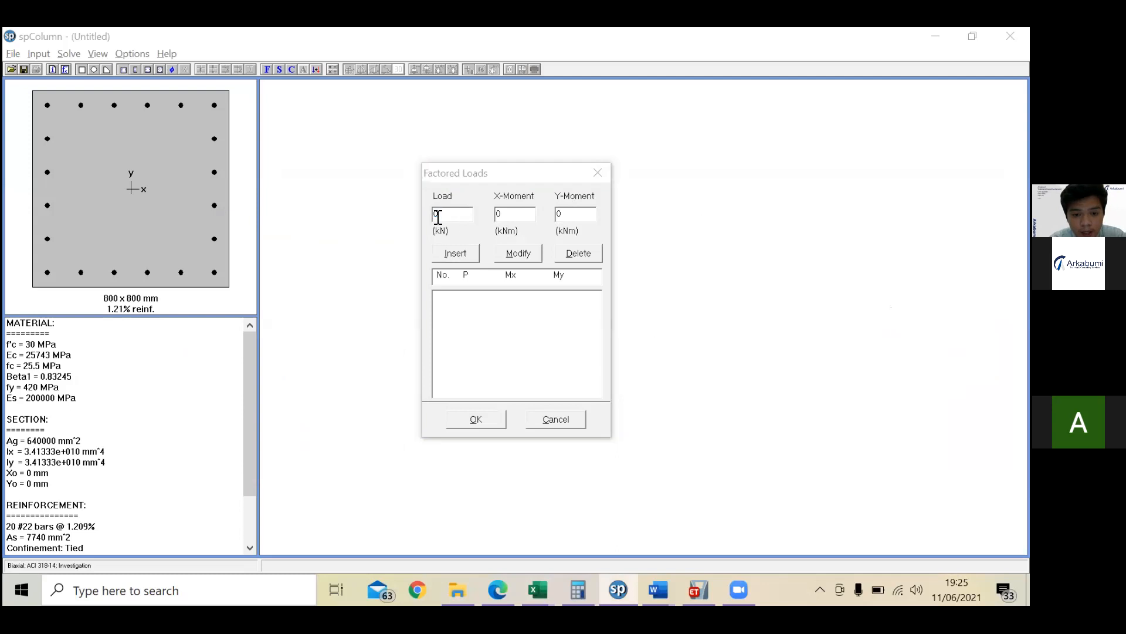
pyautogui.hotkey('alt', 'Tab')
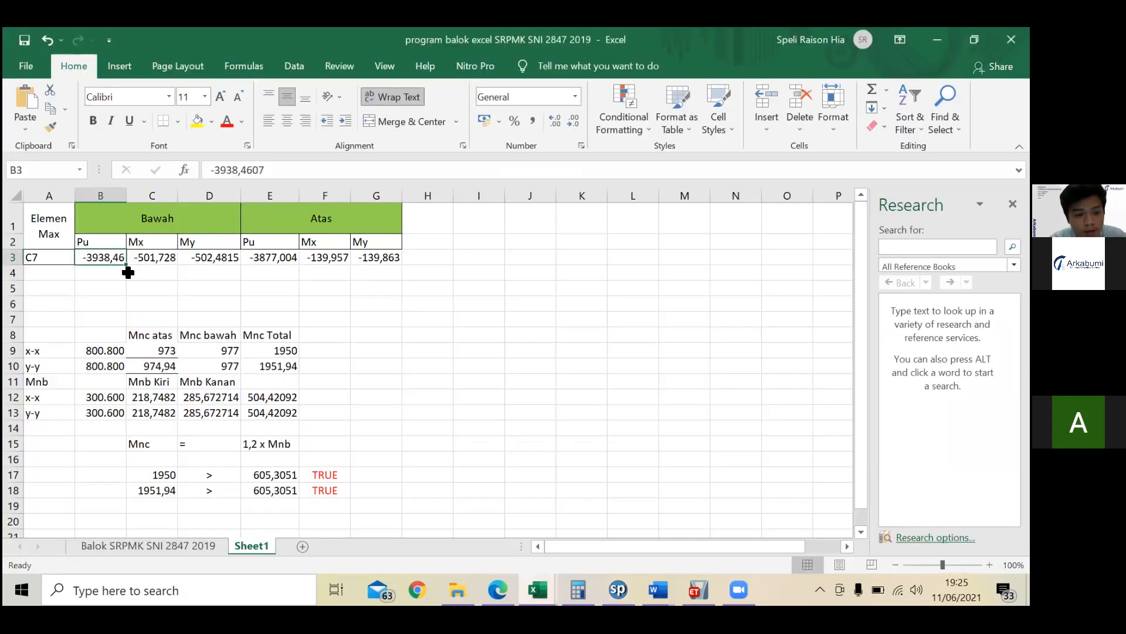
pyautogui.click(158, 260)
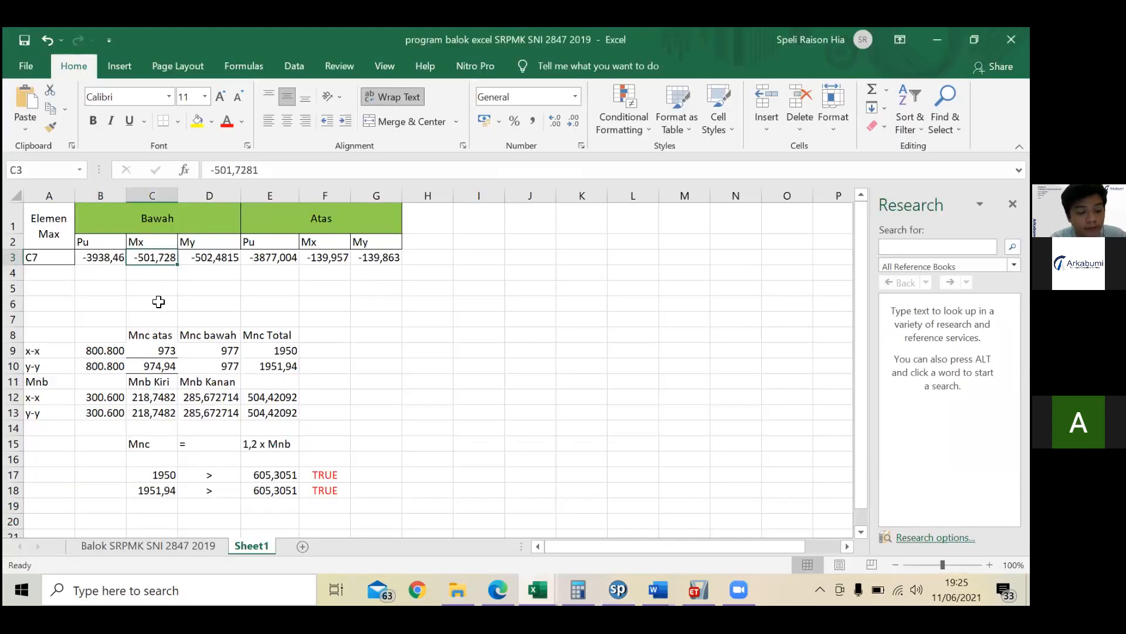
pyautogui.doubleClick(121, 261)
pyautogui.press('Escape')
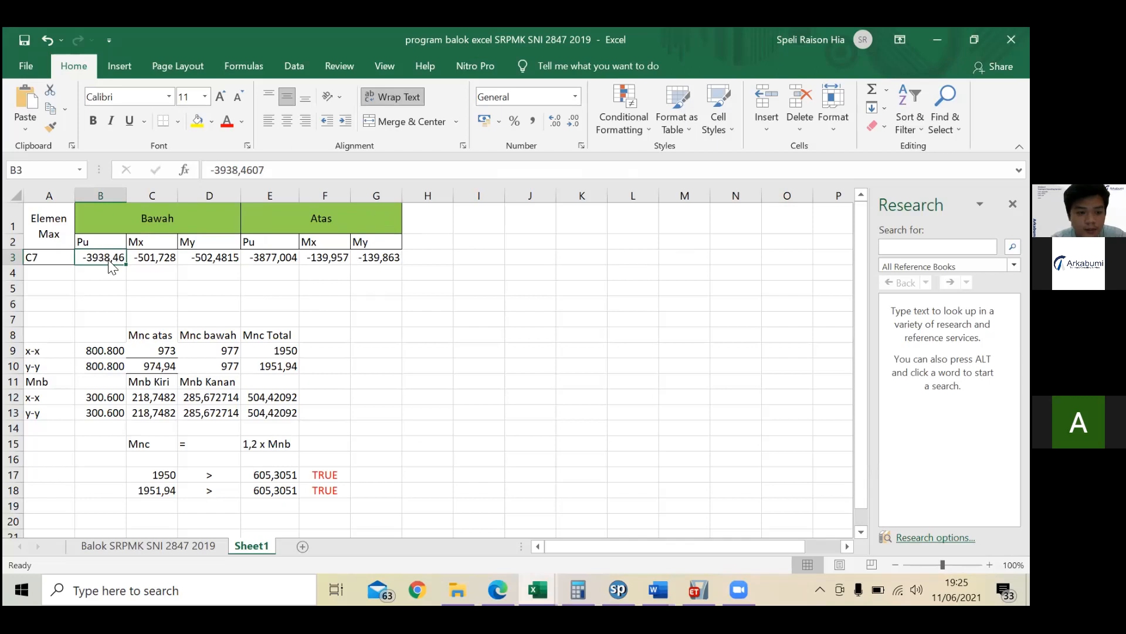
# Step: Switch to spColumn and set the factored axial load to 3938.46 kN from C7's bottom-end Pu in Excel
pyautogui.hotkey('alt', 'Tab')
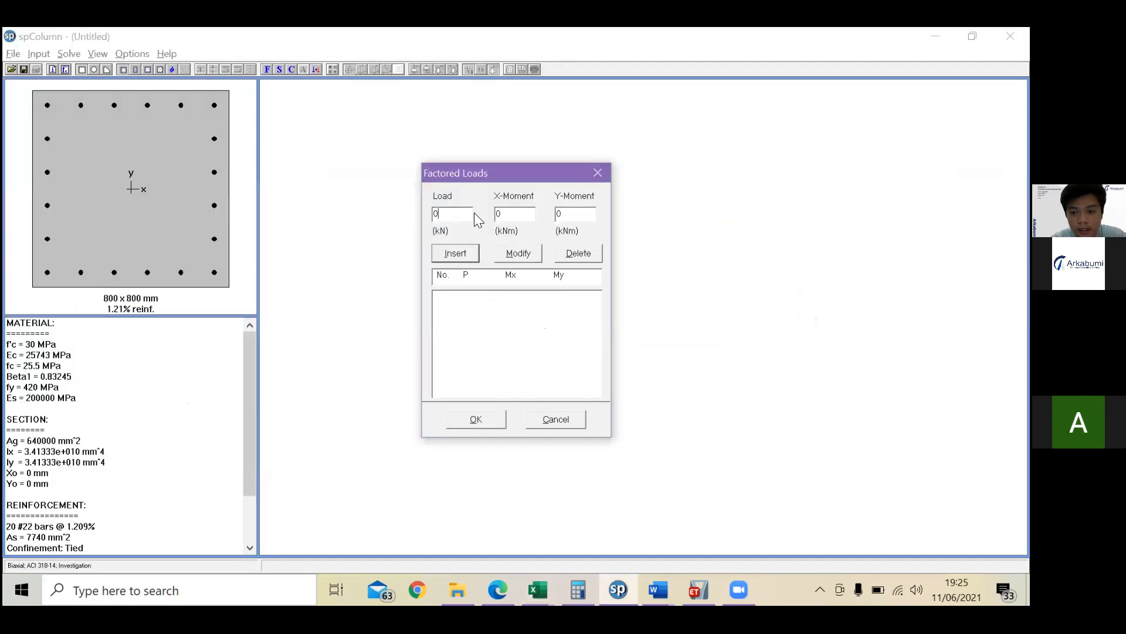
pyautogui.click(389, 230)
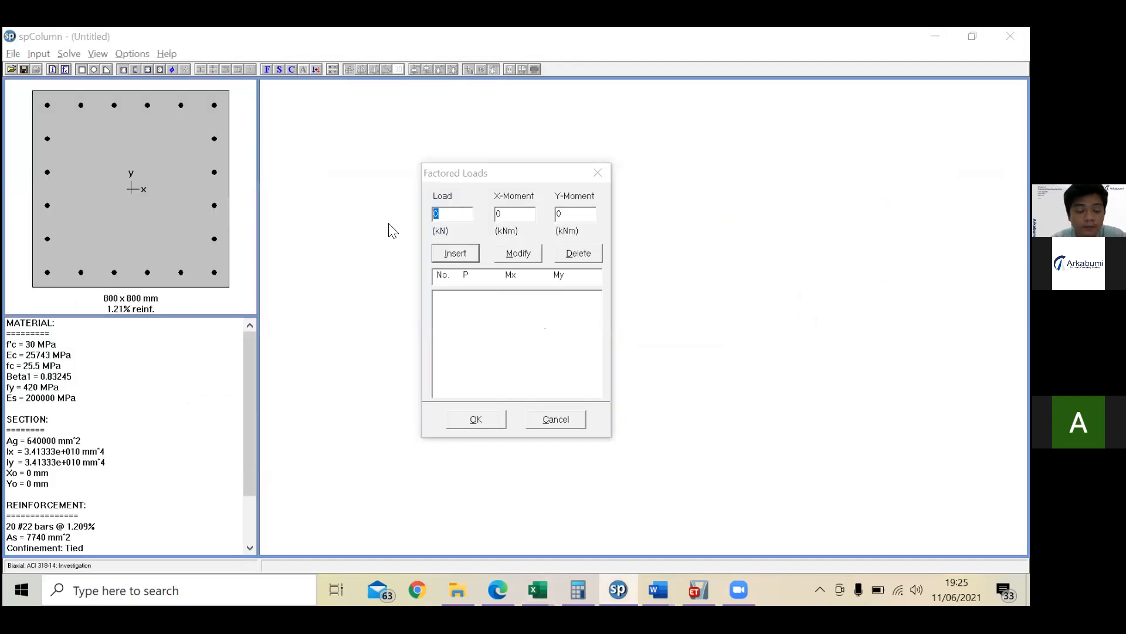
pyautogui.hotkey('alt', 'Tab')
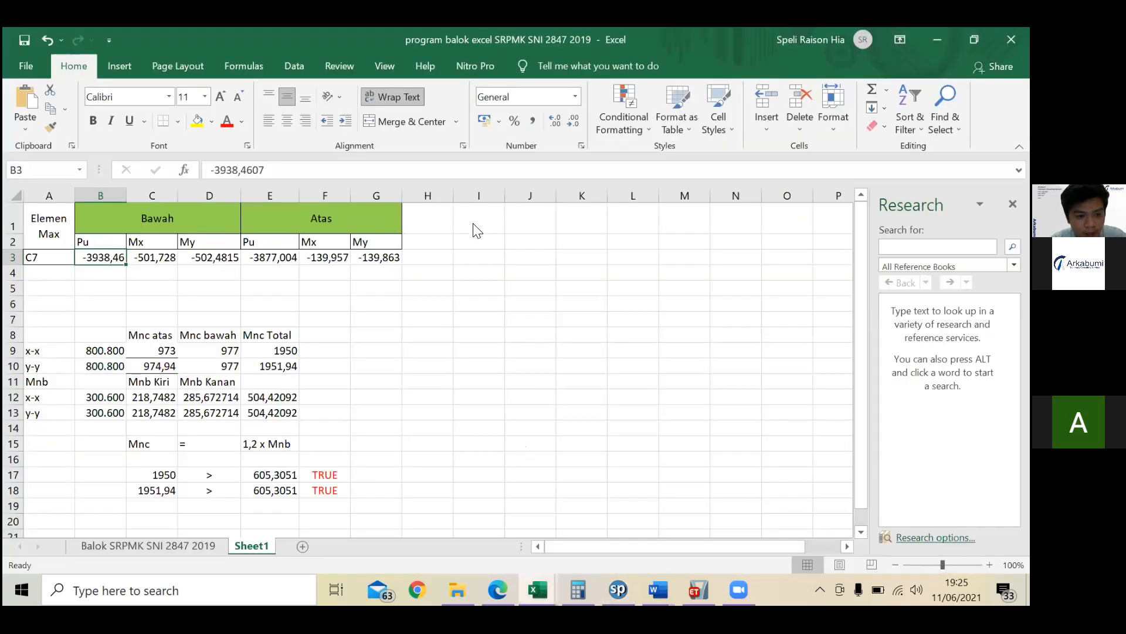
pyautogui.hotkey('alt', 'Tab')
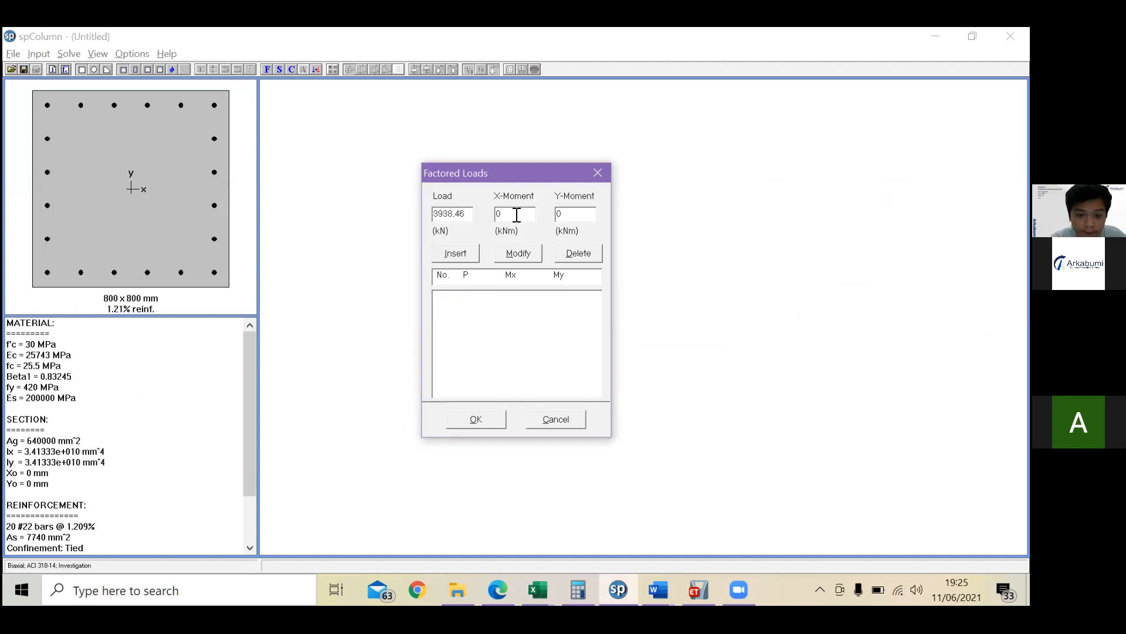
# Step: Check C7's bottom-end Mx in Excel and set the X-moment in spColumn to 501.728 kNm
pyautogui.hotkey('alt', 'Tab')
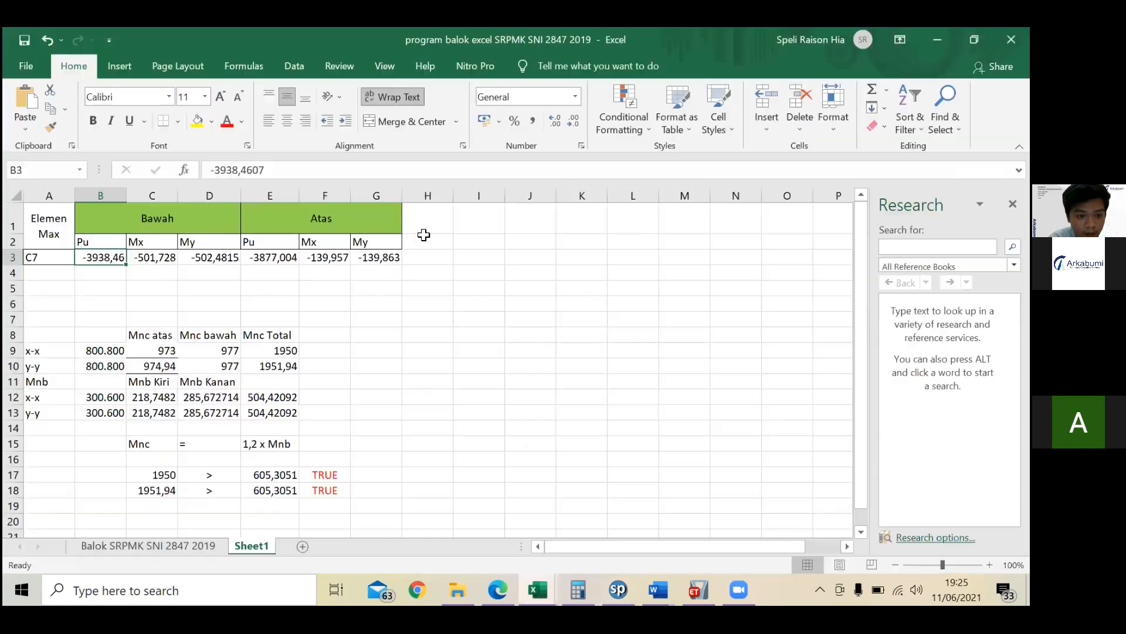
pyautogui.hotkey('alt', 'Tab')
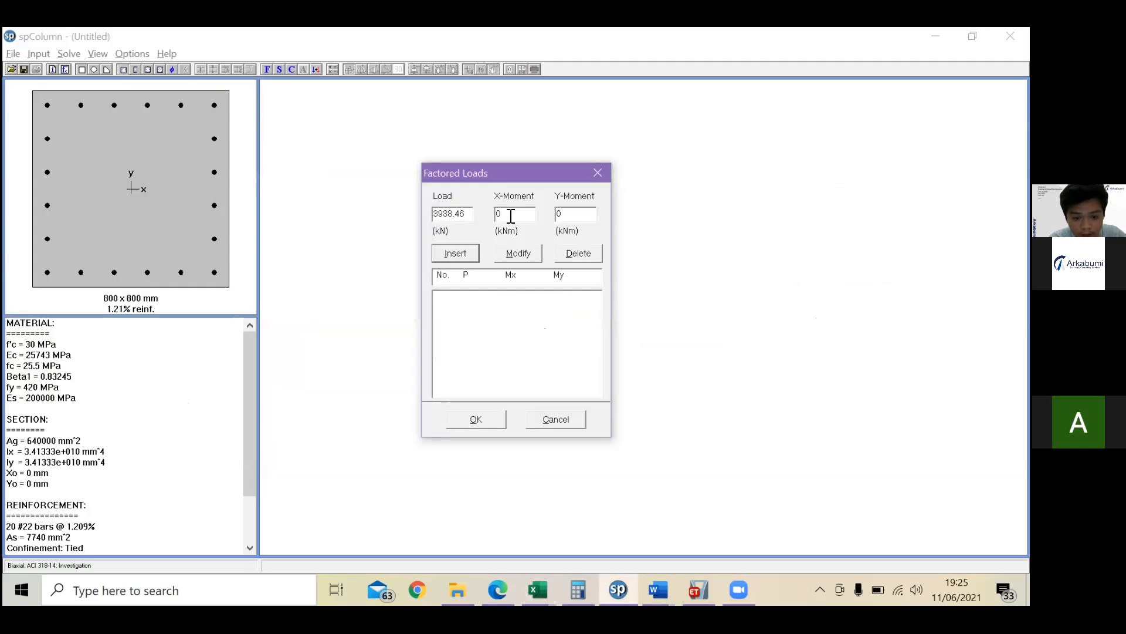
pyautogui.write('501.')
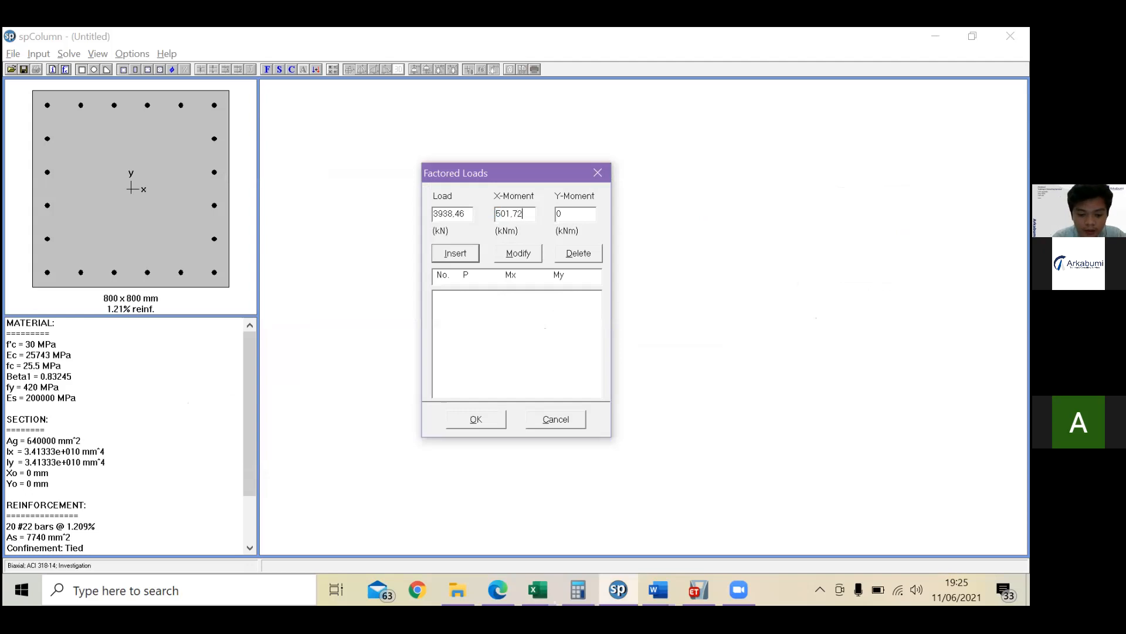
# Step: Look up C7's bottom-end My in Excel and set the Y-moment in spColumn to 502.4815 kNm
pyautogui.hotkey('alt', 'Tab')
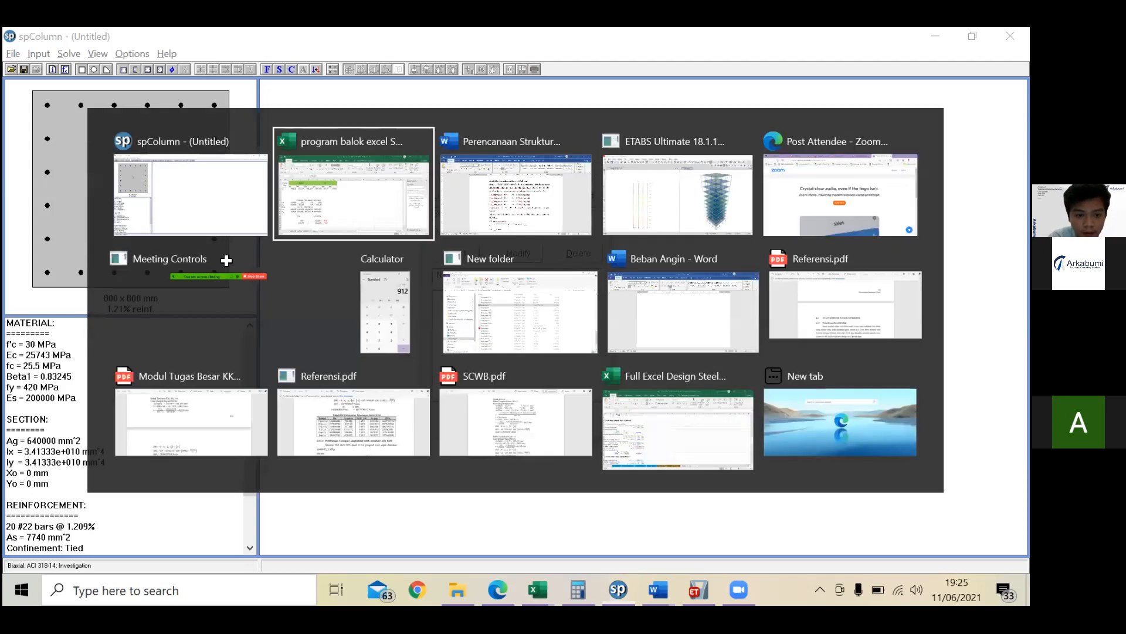
pyautogui.press('Right')
pyautogui.press('Right')
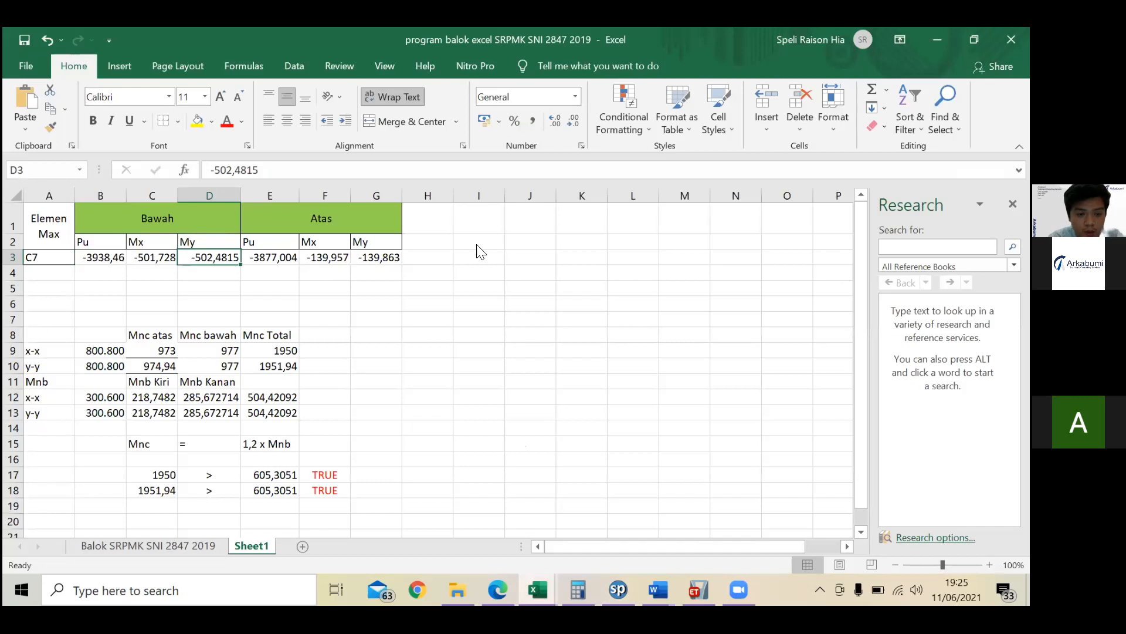
pyautogui.hotkey('alt', 'Tab')
pyautogui.press('Tab')
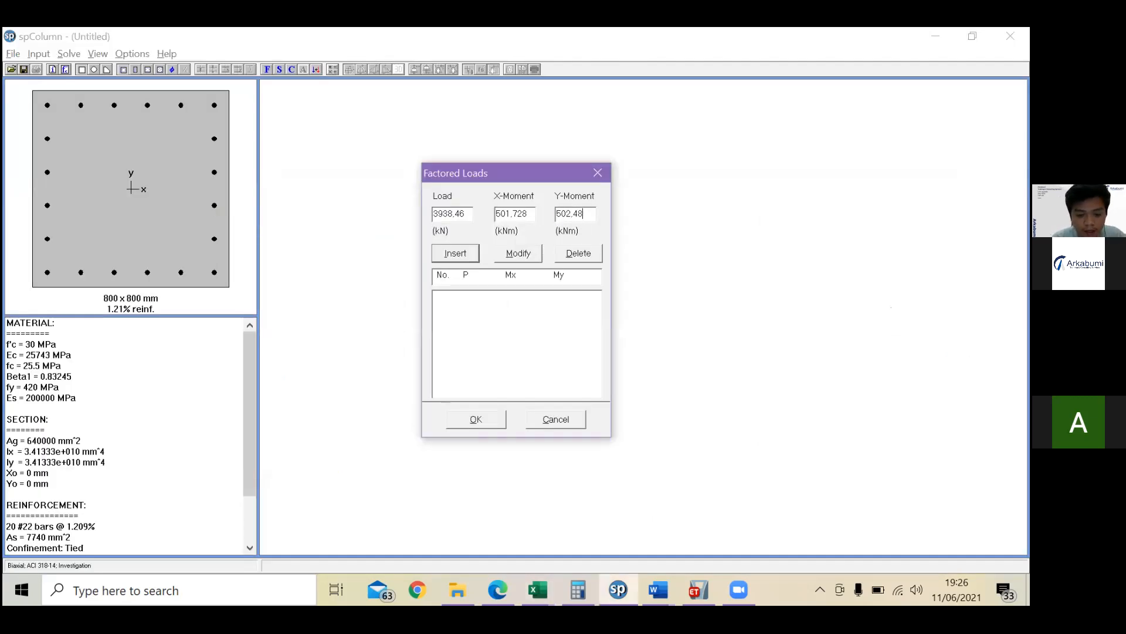
pyautogui.hotkey('alt', 'Tab')
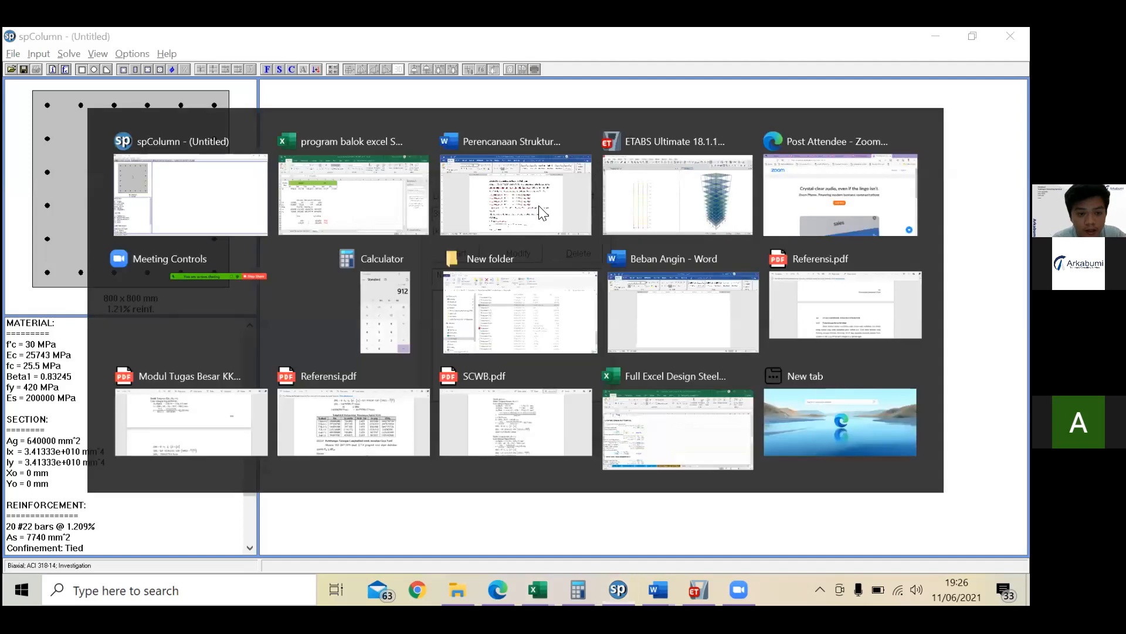
pyautogui.hotkey('alt', 'Tab')
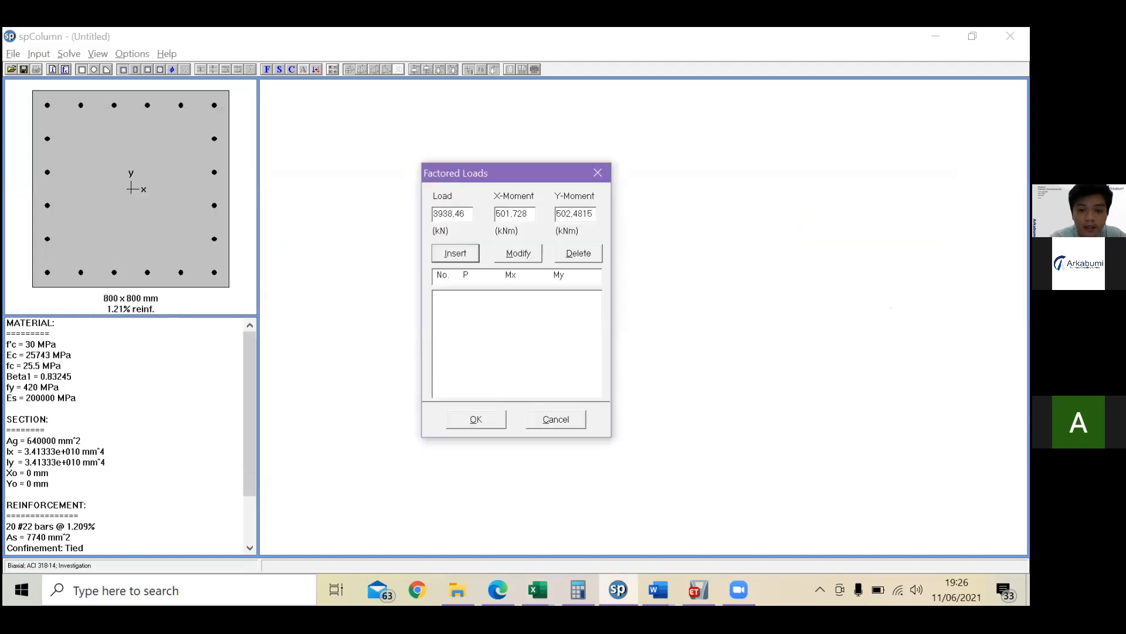
# Step: Add the entered load and moments to the factored loads list and accept the list
pyautogui.click(463, 252)
pyautogui.click(539, 317)
pyautogui.click(484, 419)
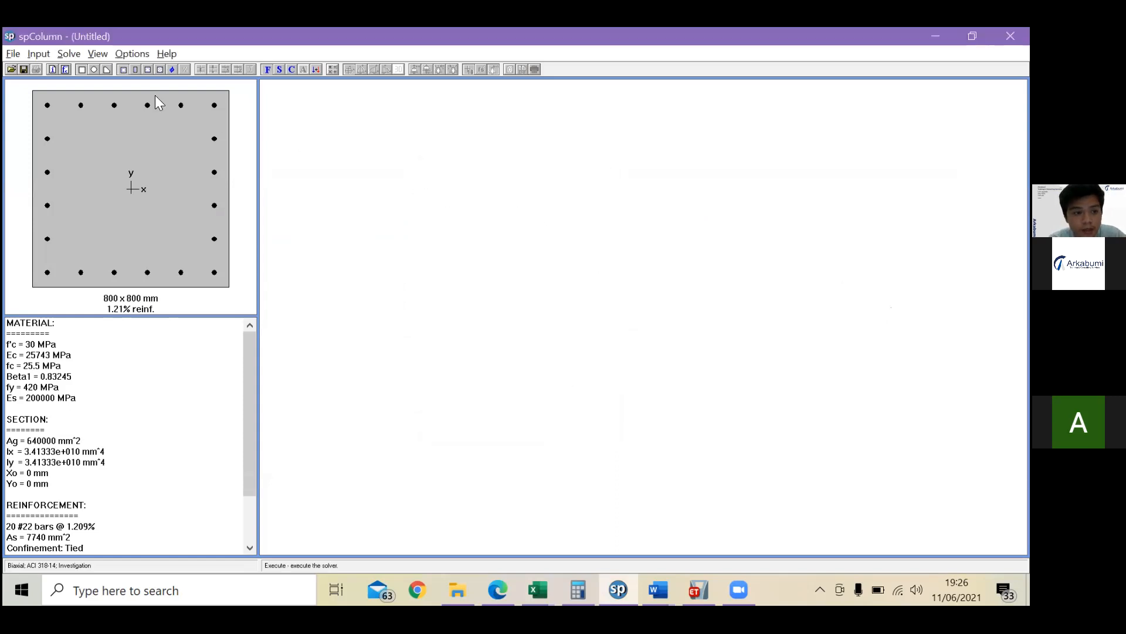
# Step: Execute the column investigation and display the full P-M interaction diagram at 45 degrees
pyautogui.click(70, 54)
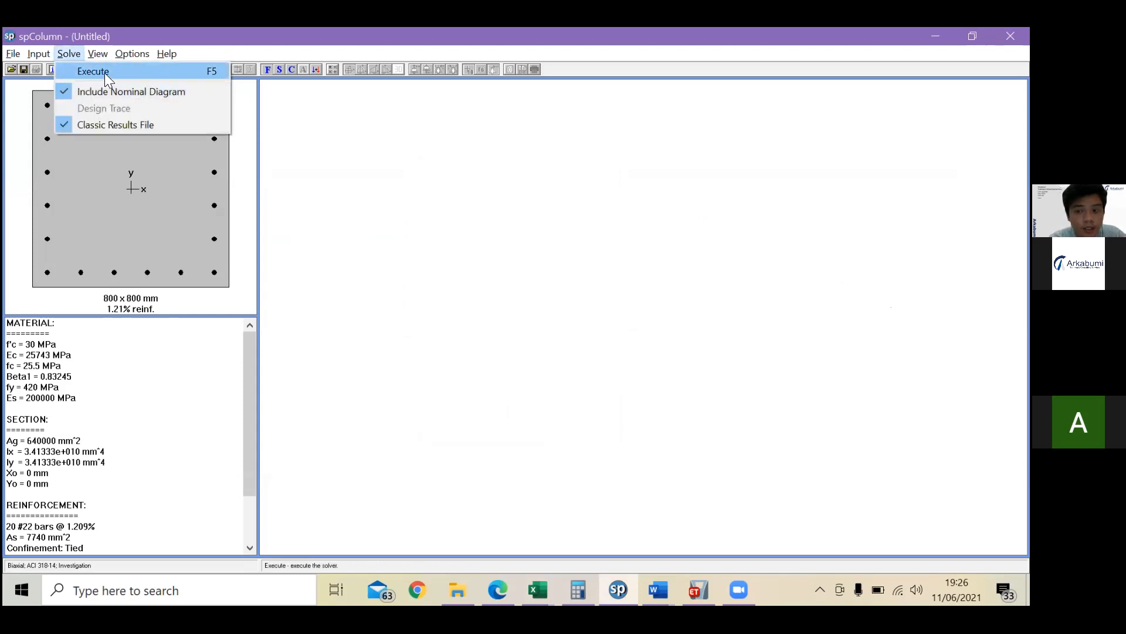
pyautogui.click(104, 72)
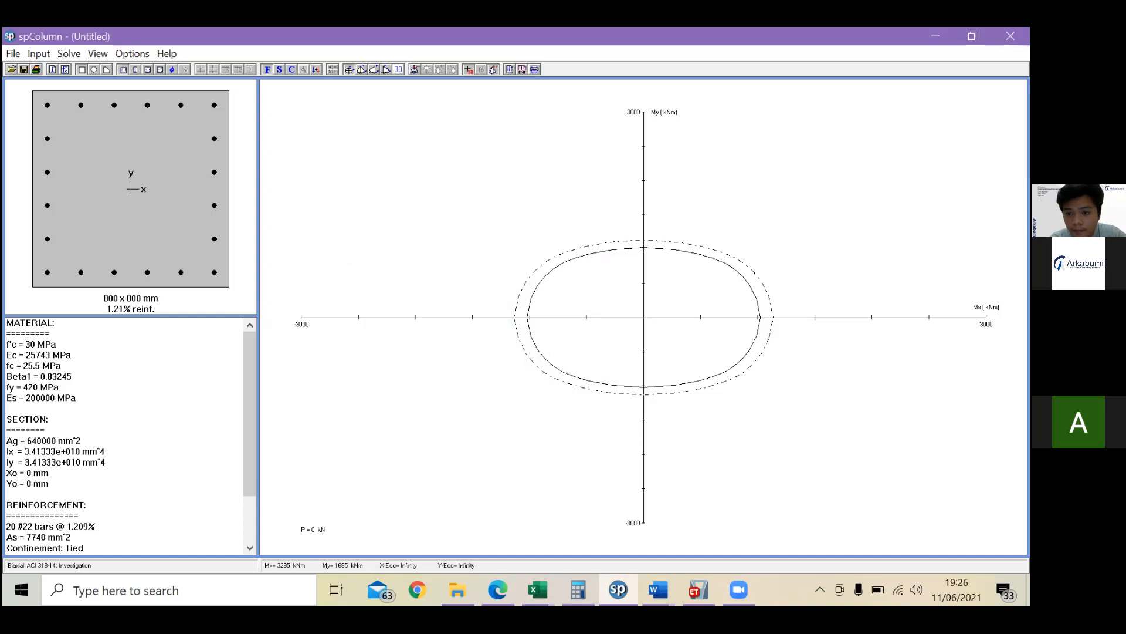
pyautogui.click(362, 72)
pyautogui.click(476, 257)
pyautogui.doubleClick(476, 257)
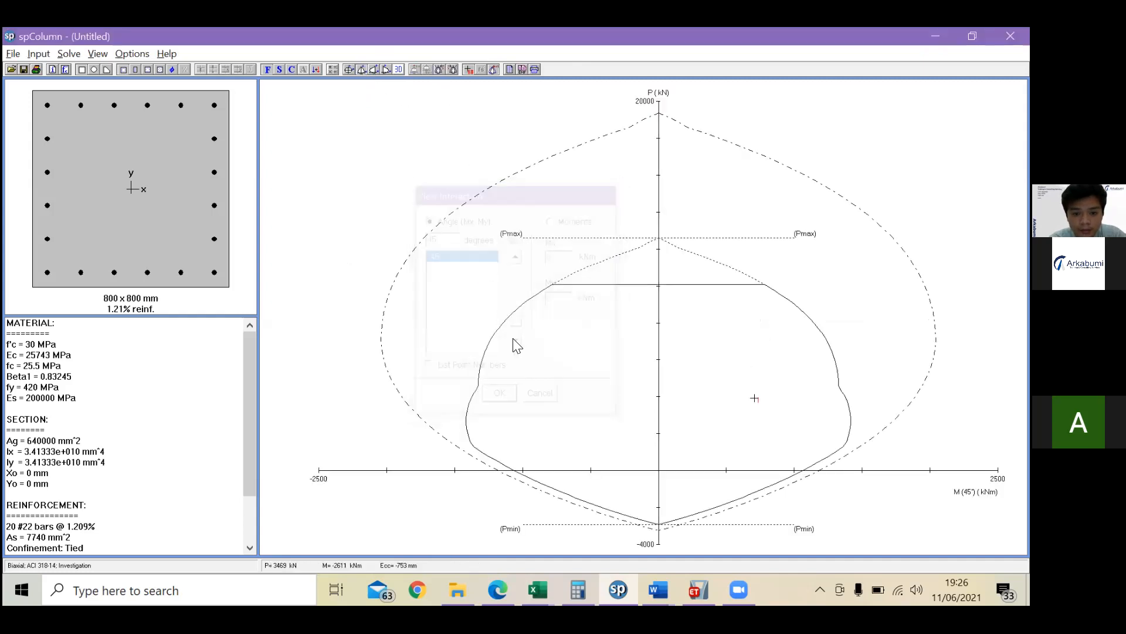
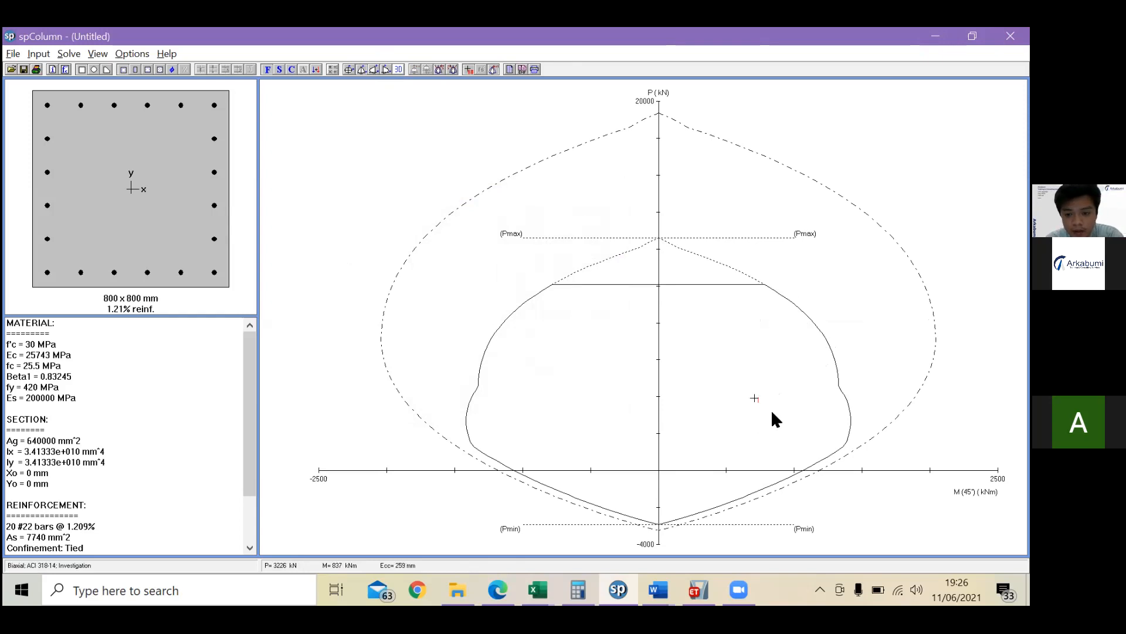
# Step: View the positive-moment P-M diagram at 0 degrees, then return to the full diagram at 45 degrees
pyautogui.click(386, 70)
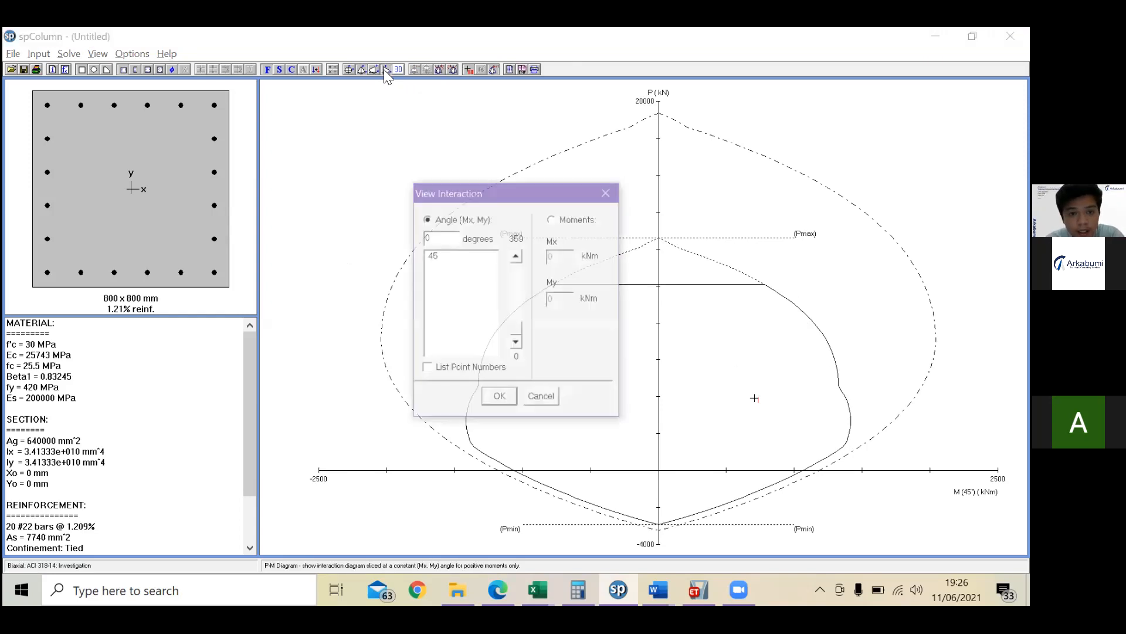
pyautogui.click(500, 399)
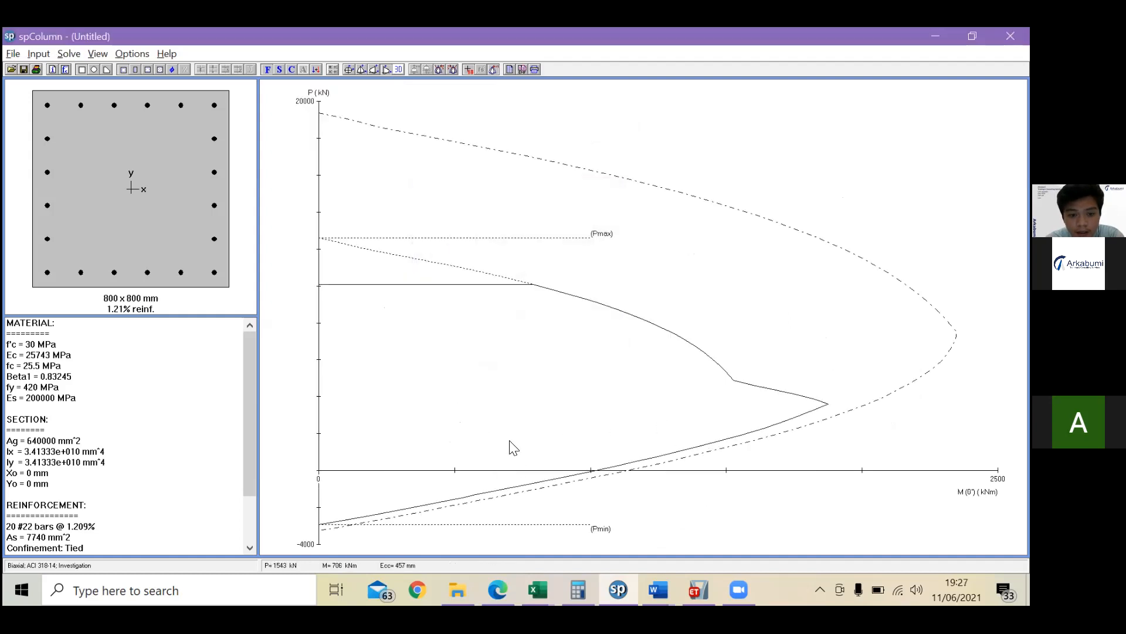
pyautogui.click(362, 69)
pyautogui.doubleClick(464, 257)
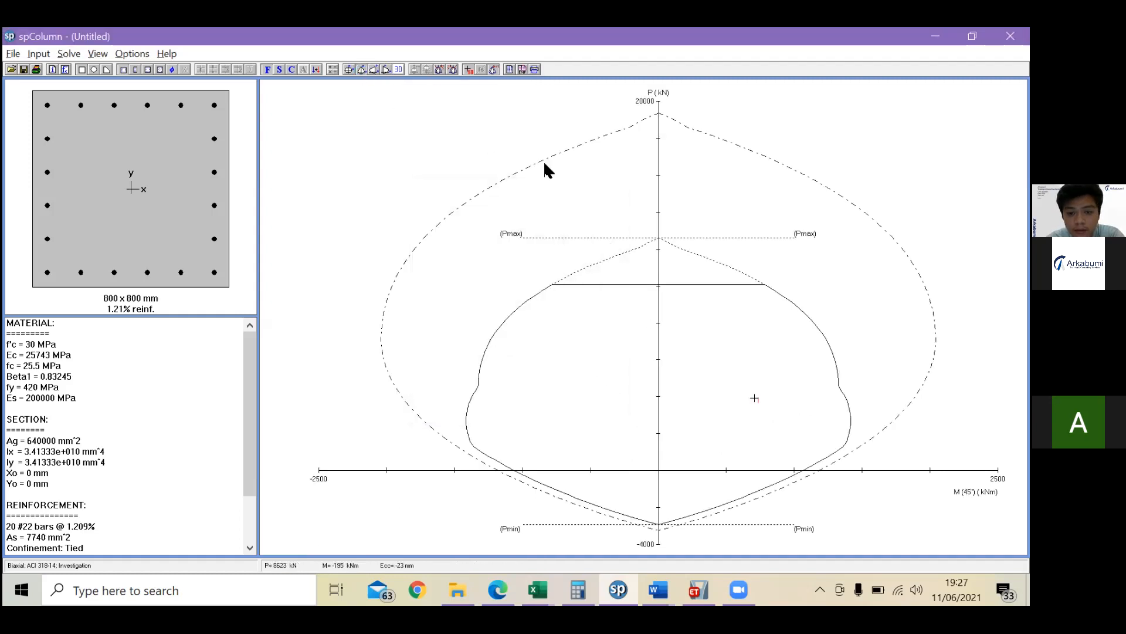
# Step: Open the Factored Loads and Moments with Corresponding Capacities results and examine the φMnx, φMny and φMn/Mu values
pyautogui.click(509, 69)
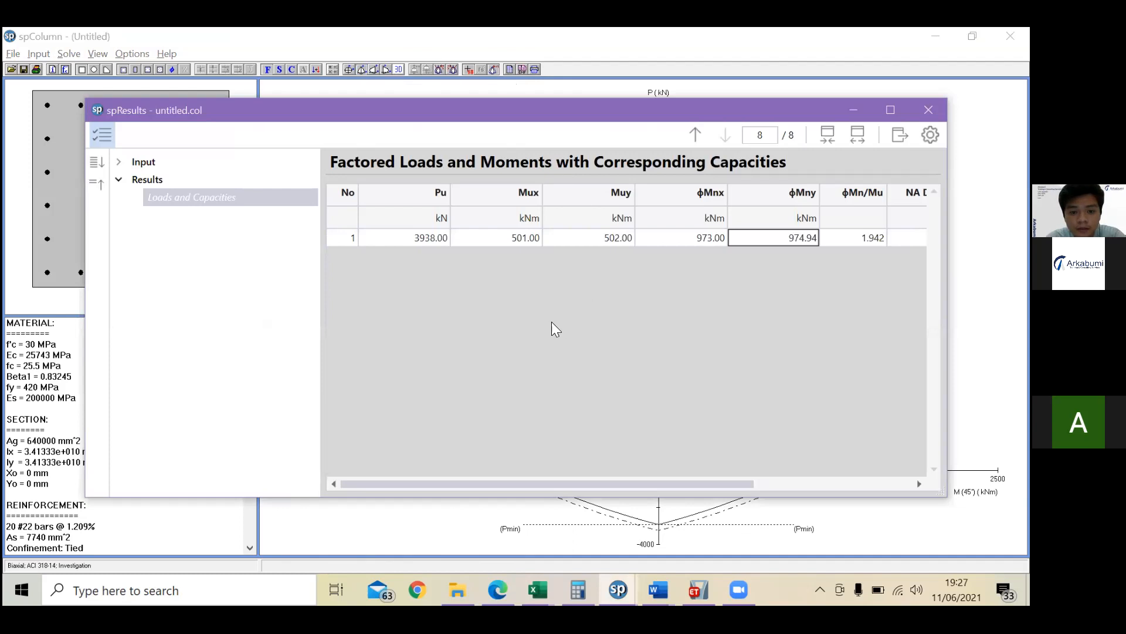
pyautogui.click(432, 242)
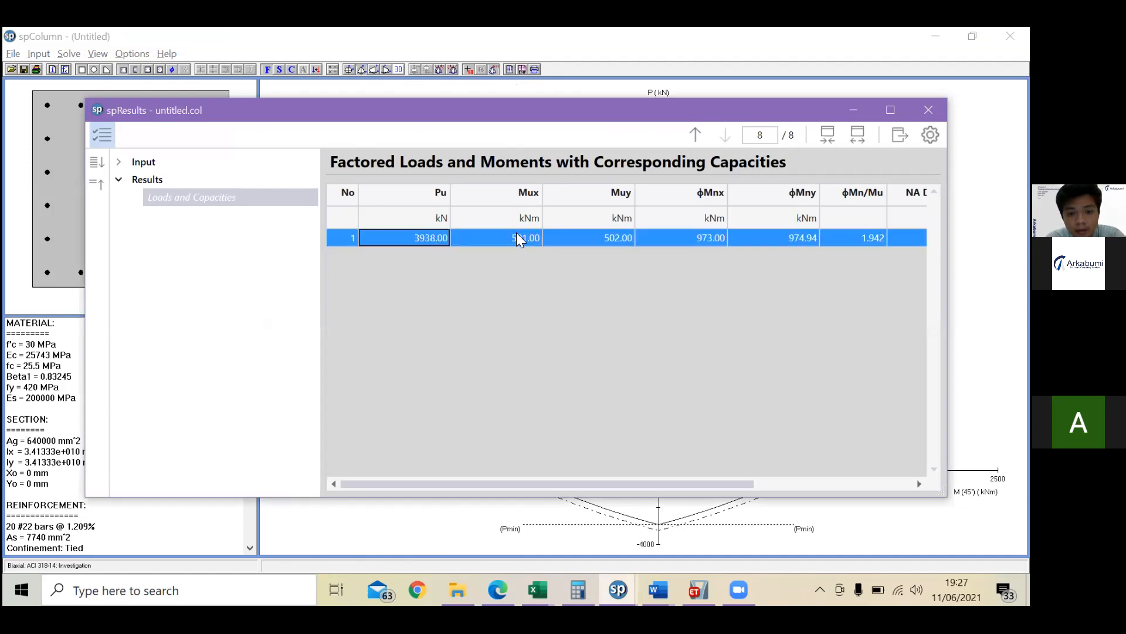
pyautogui.click(575, 237)
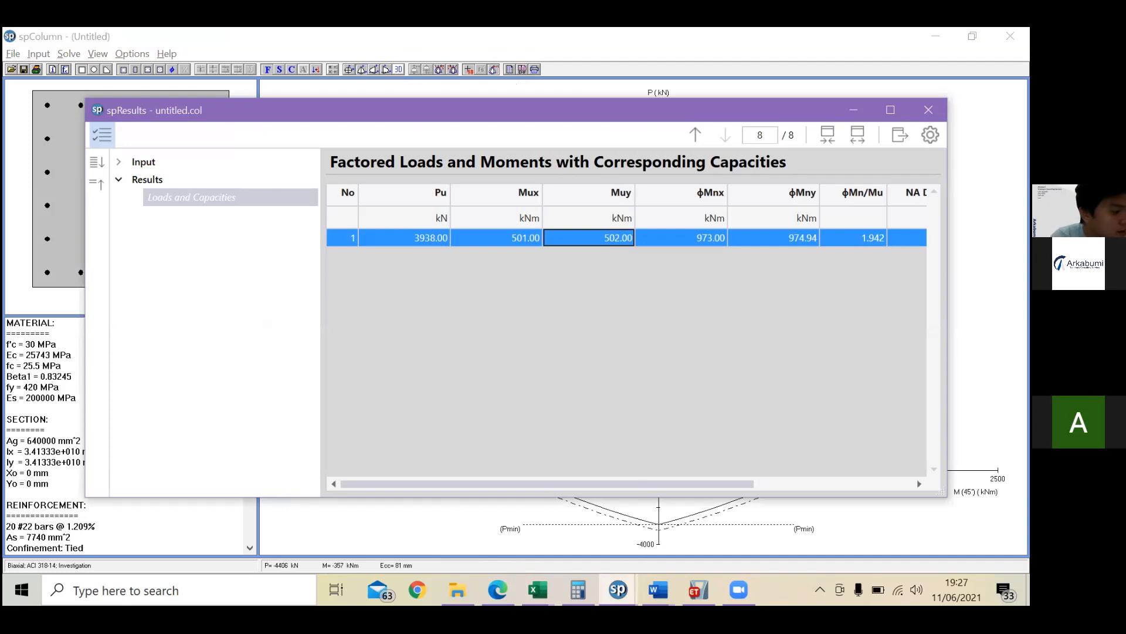
pyautogui.moveTo(706, 482); pyautogui.dragTo(753, 485)
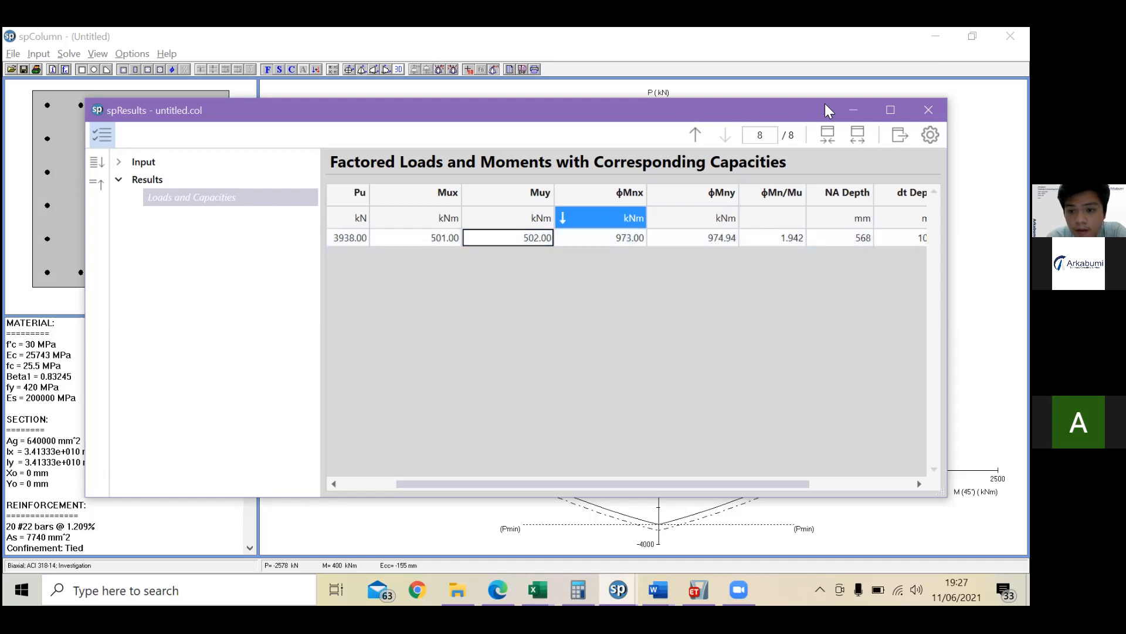
pyautogui.moveTo(825, 104); pyautogui.dragTo(773, 99)
pyautogui.click(845, 132)
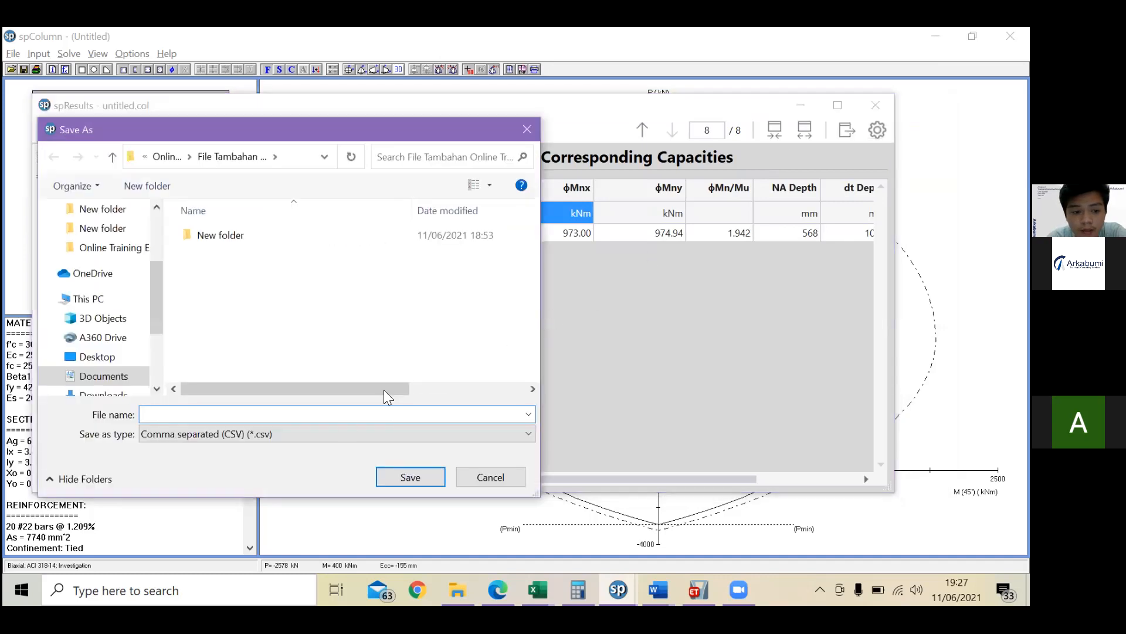
pyautogui.click(344, 443)
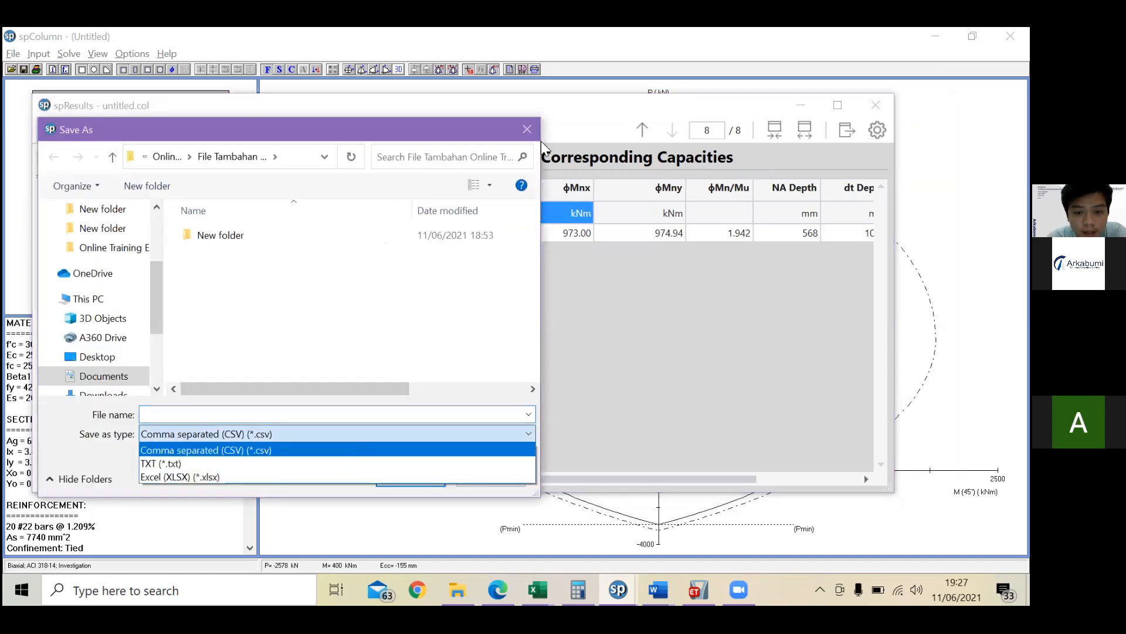
pyautogui.click(345, 459)
pyautogui.click(527, 129)
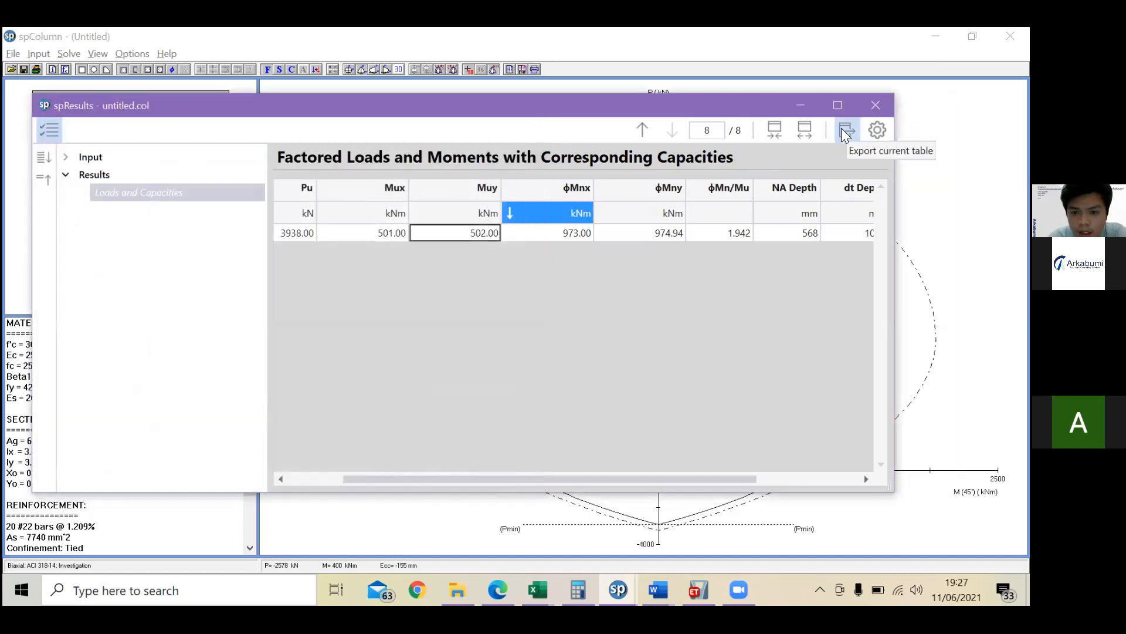
# Step: Export the Factored Loads and Moments with Corresponding Capacities table as an Excel (XLSX) file named Kolom Bawah
pyautogui.click(843, 134)
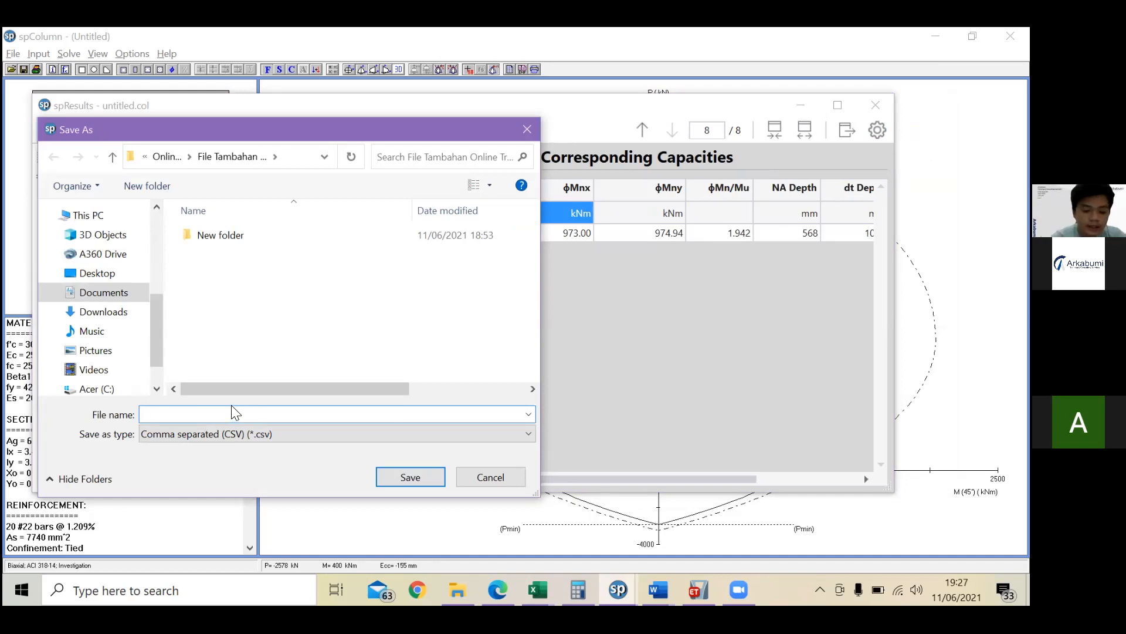
pyautogui.write('&')
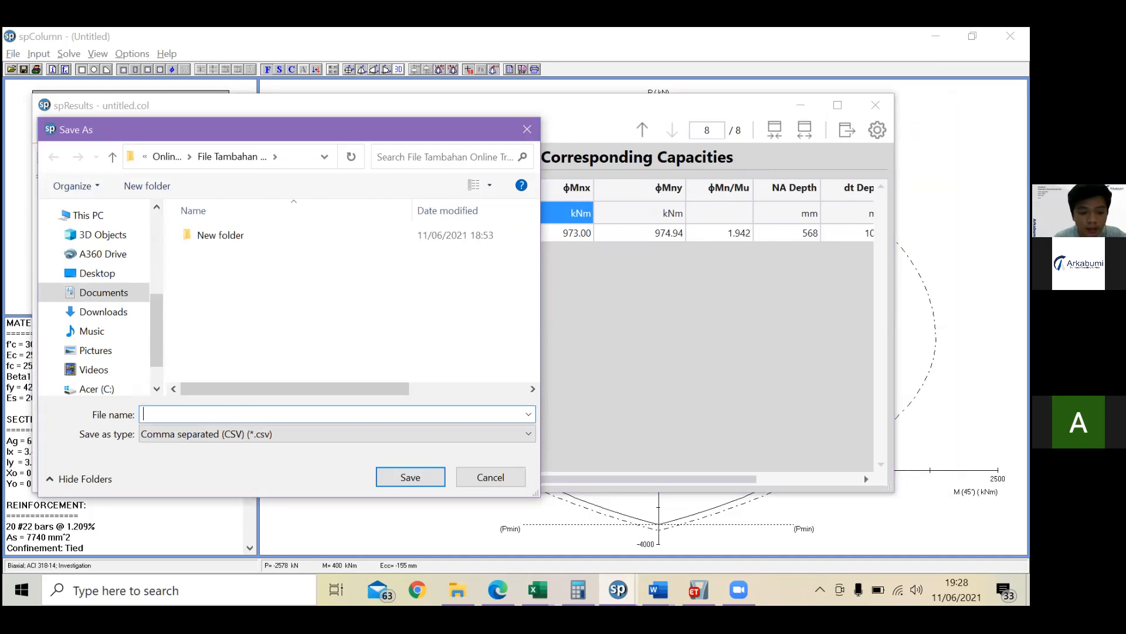
pyautogui.write('Kolom Bawah')
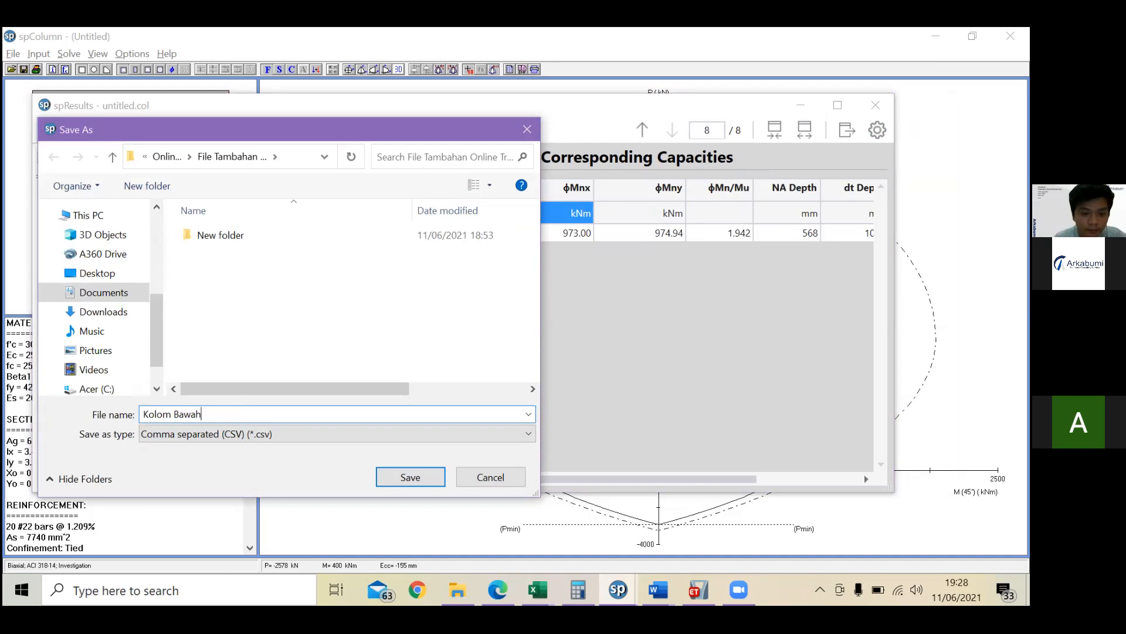
pyautogui.click(276, 433)
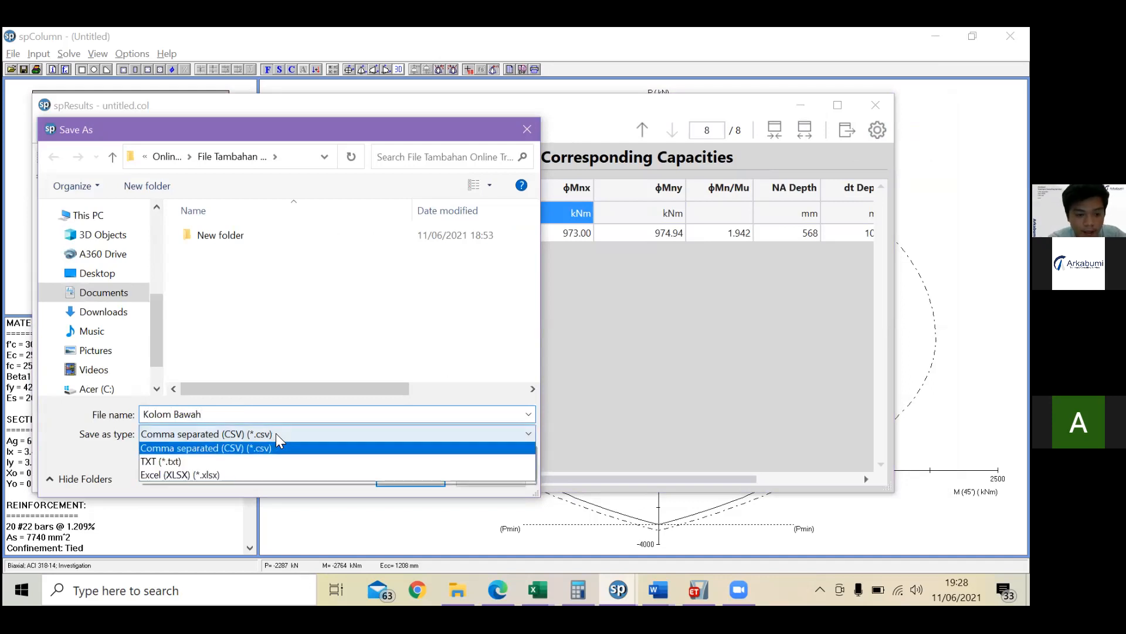
pyautogui.click(277, 475)
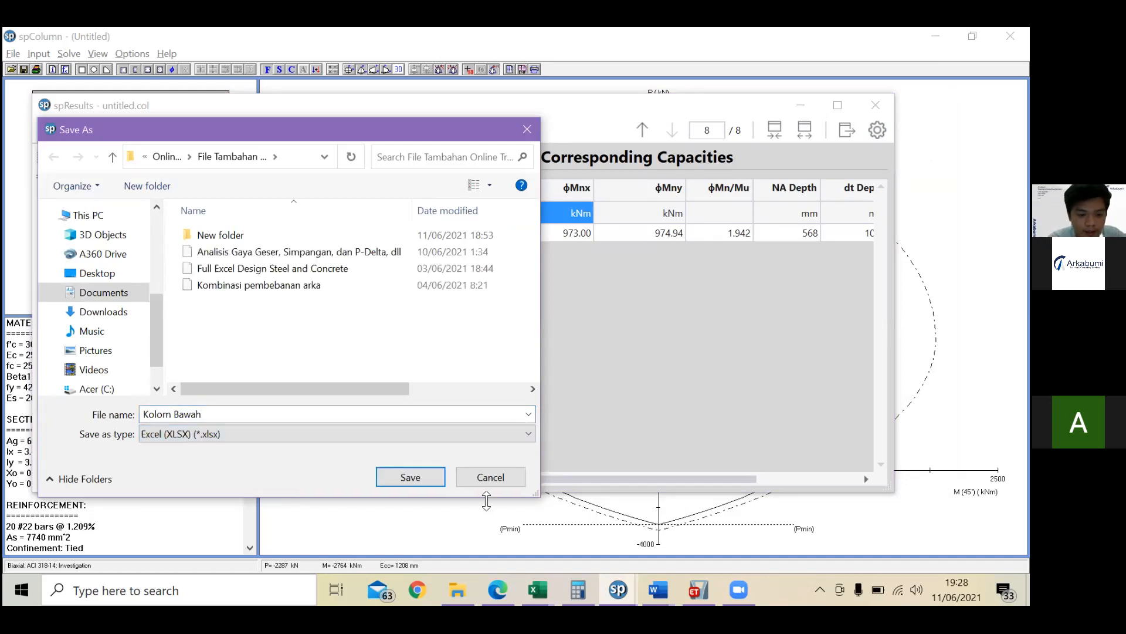
pyautogui.click(411, 478)
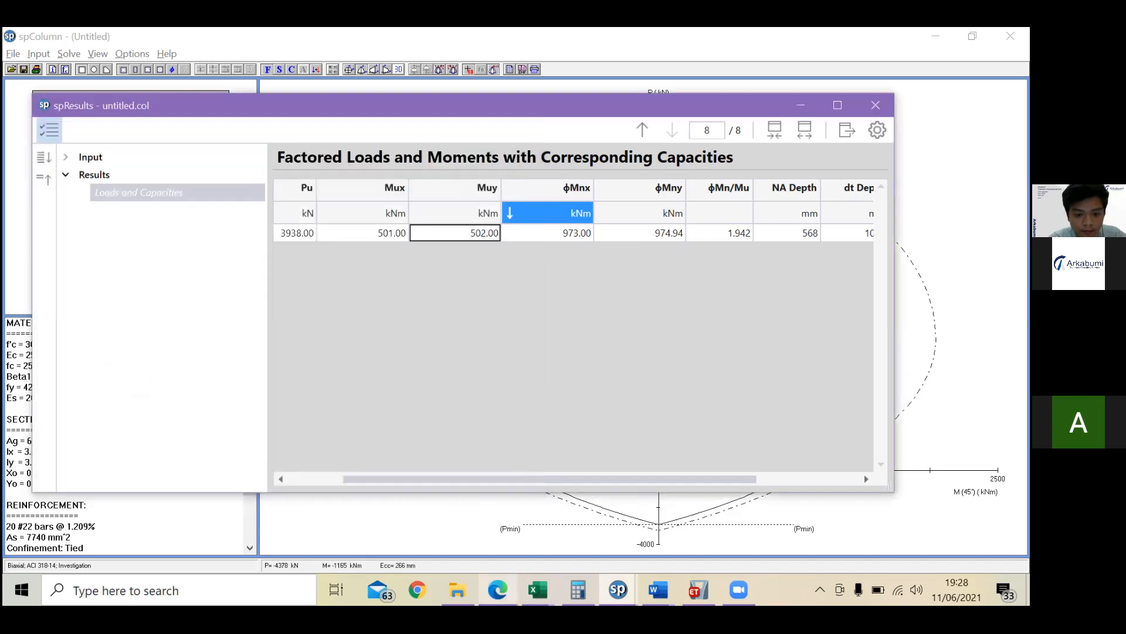
# Step: Switch to the program balok excel SRPMK workbook in Excel and look up C7's Atas (top-end) Pu, Mx and My
pyautogui.click(458, 590)
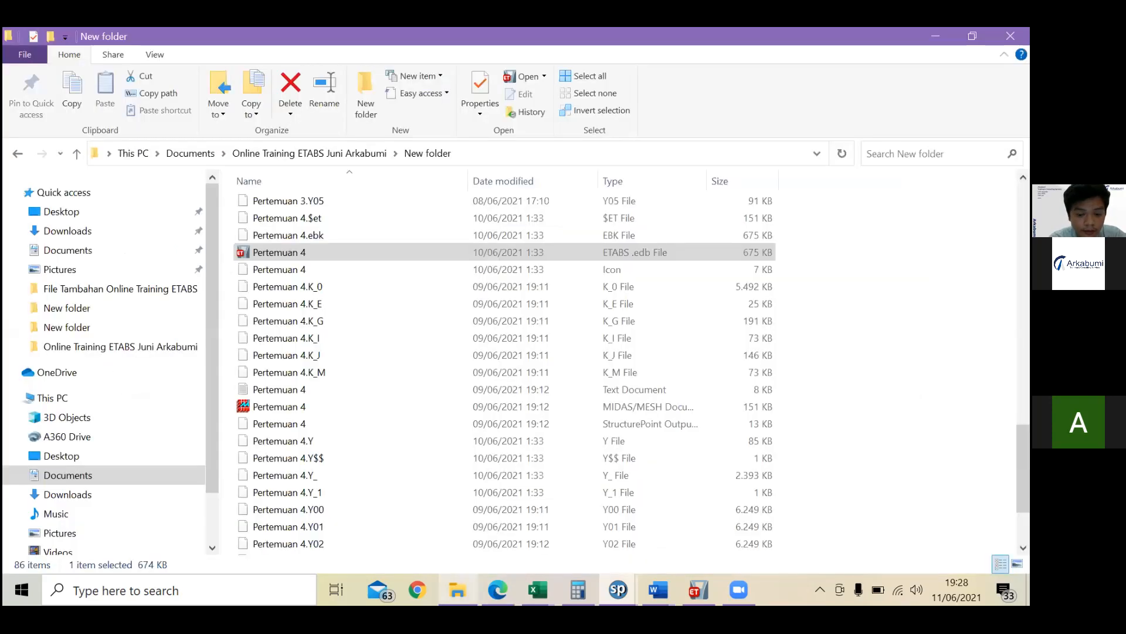
pyautogui.click(458, 590)
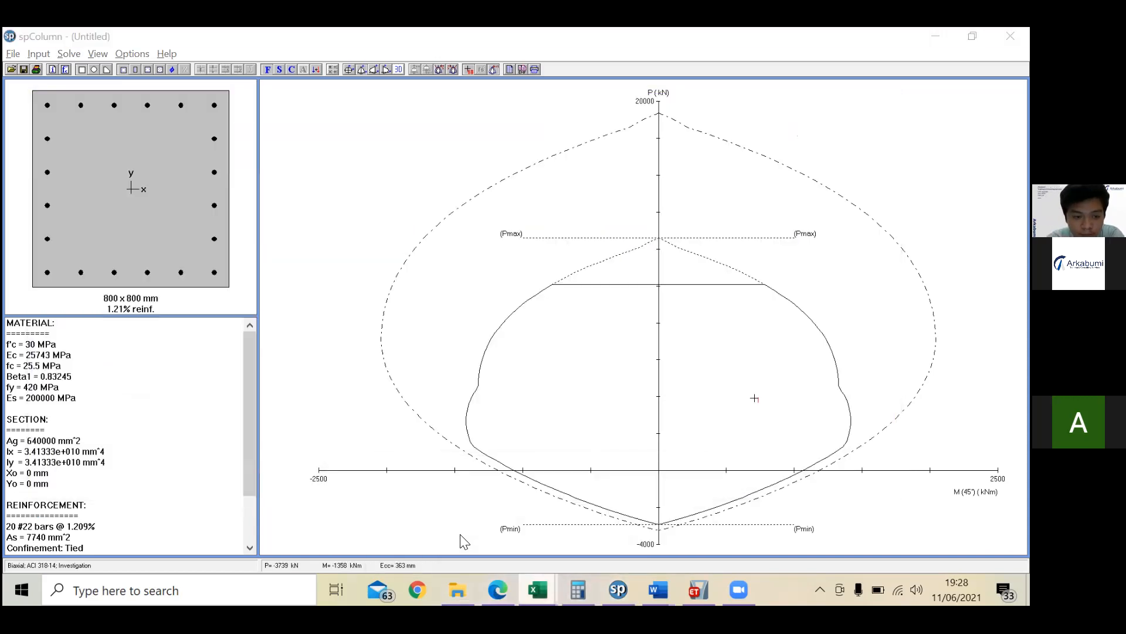
pyautogui.click(480, 520)
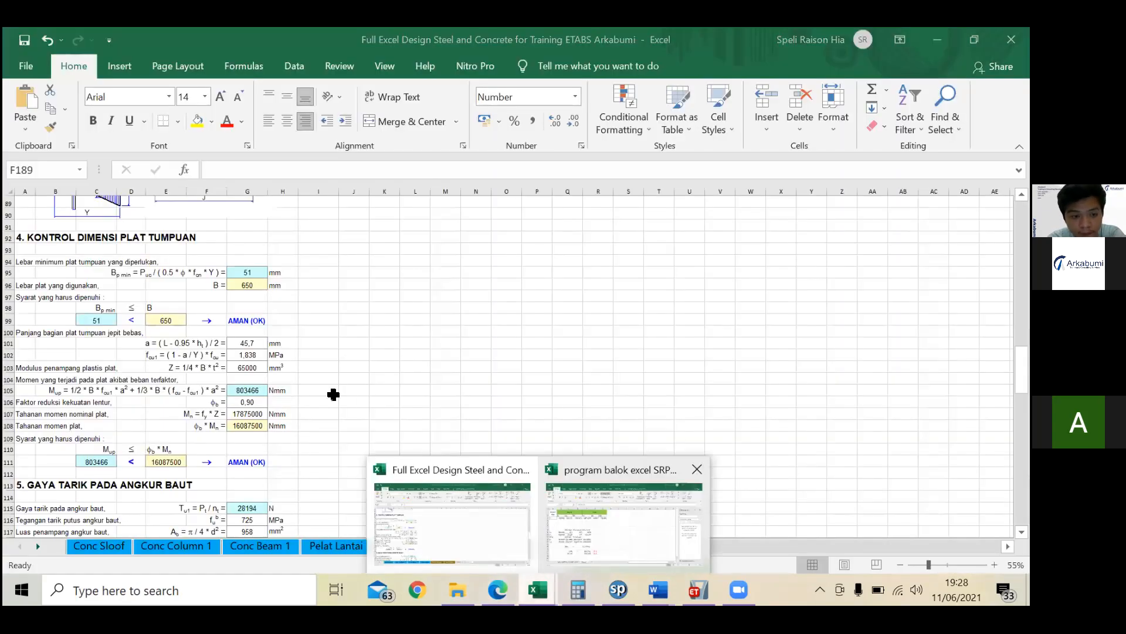
pyautogui.click(619, 528)
pyautogui.click(265, 255)
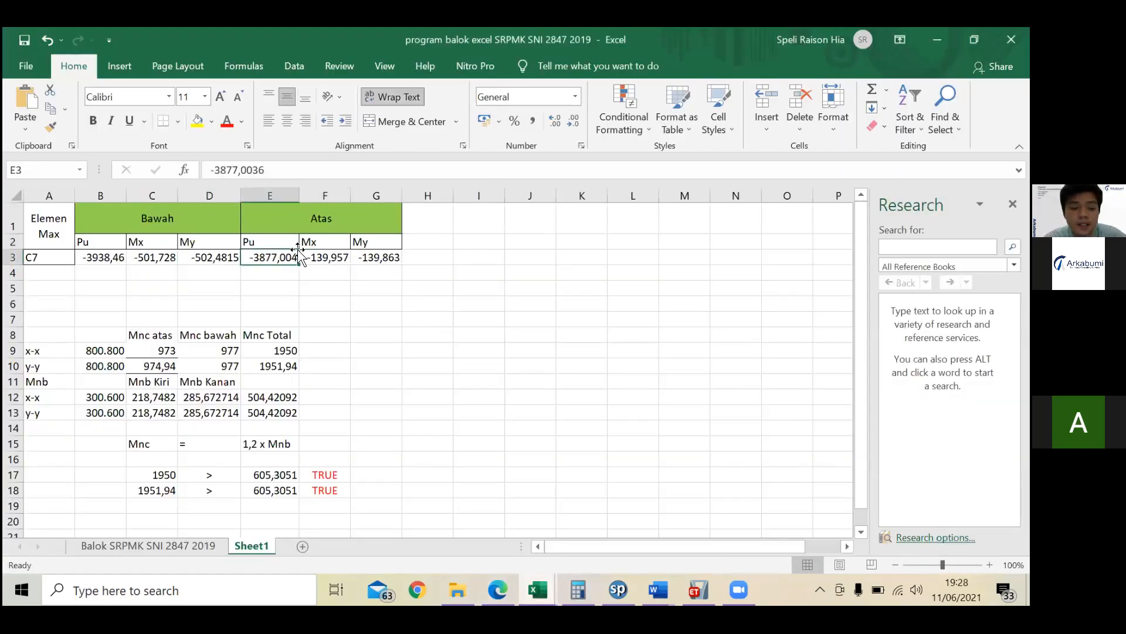
# Step: Return to spColumn and delete the existing bottom-end entry from the factored loads list
pyautogui.hotkey('alt', 'Tab')
pyautogui.hotkey('alt', 'Tab')
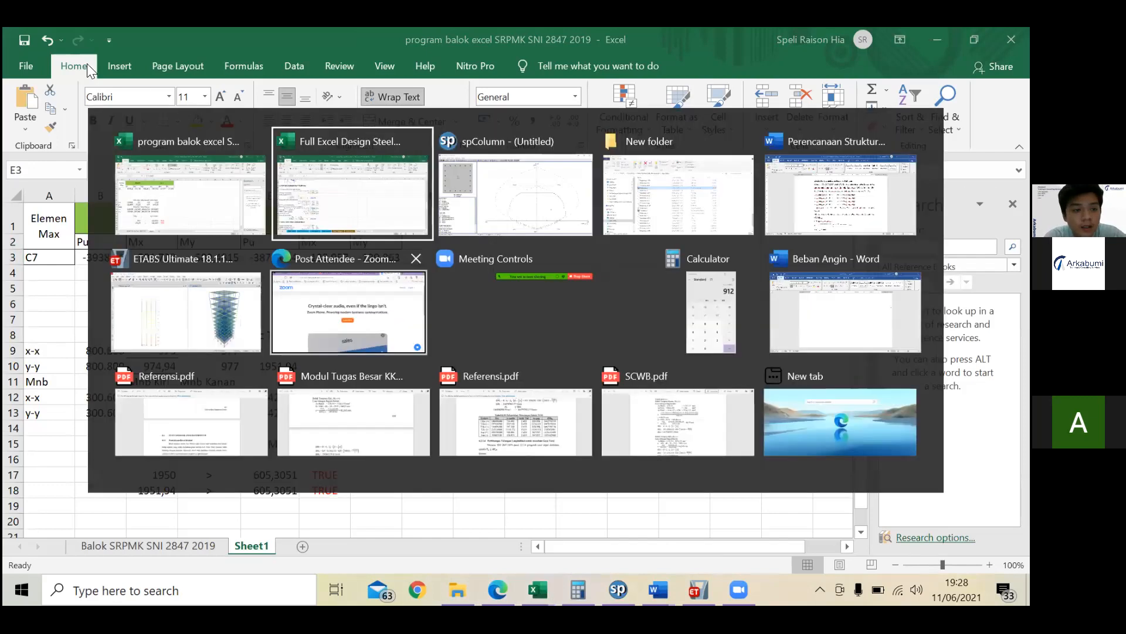
pyautogui.click(39, 53)
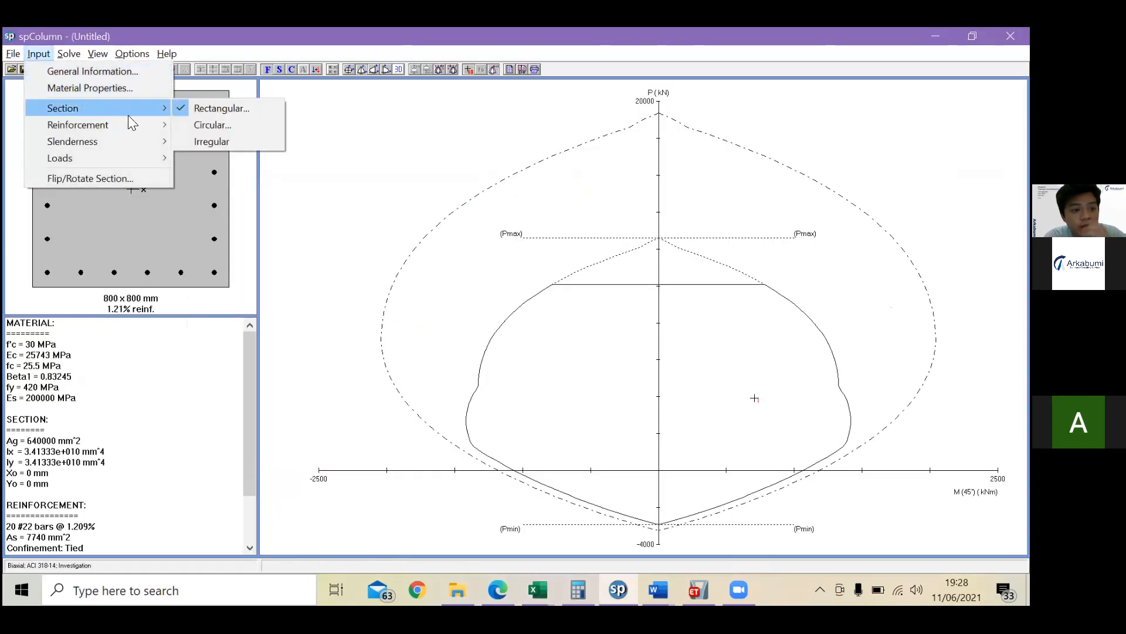
pyautogui.moveTo(141, 153)
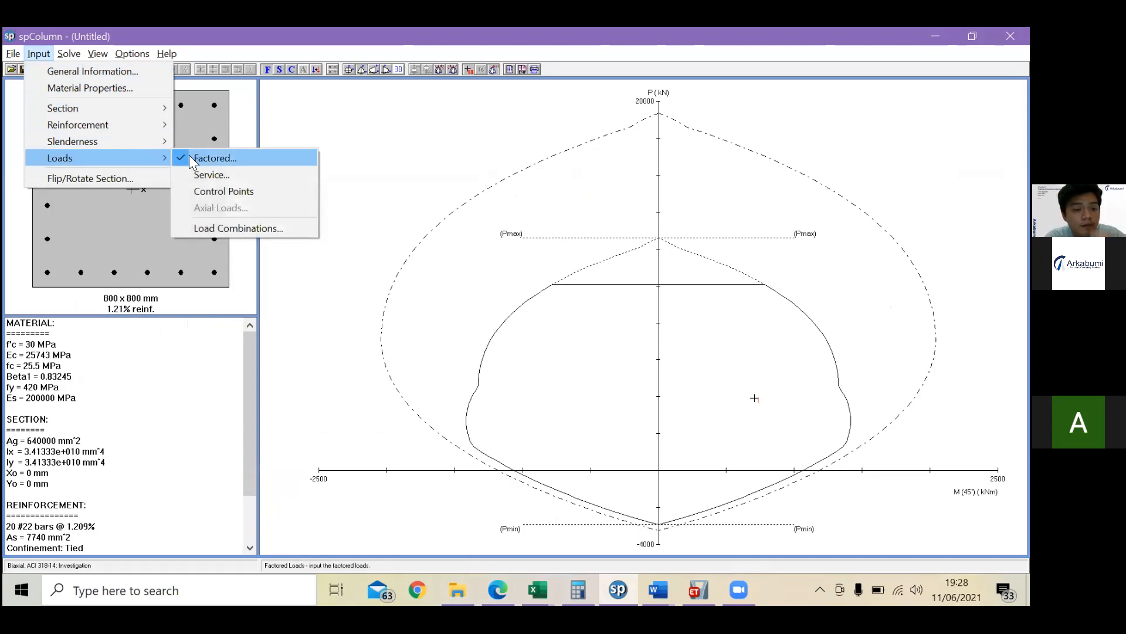
pyautogui.click(190, 156)
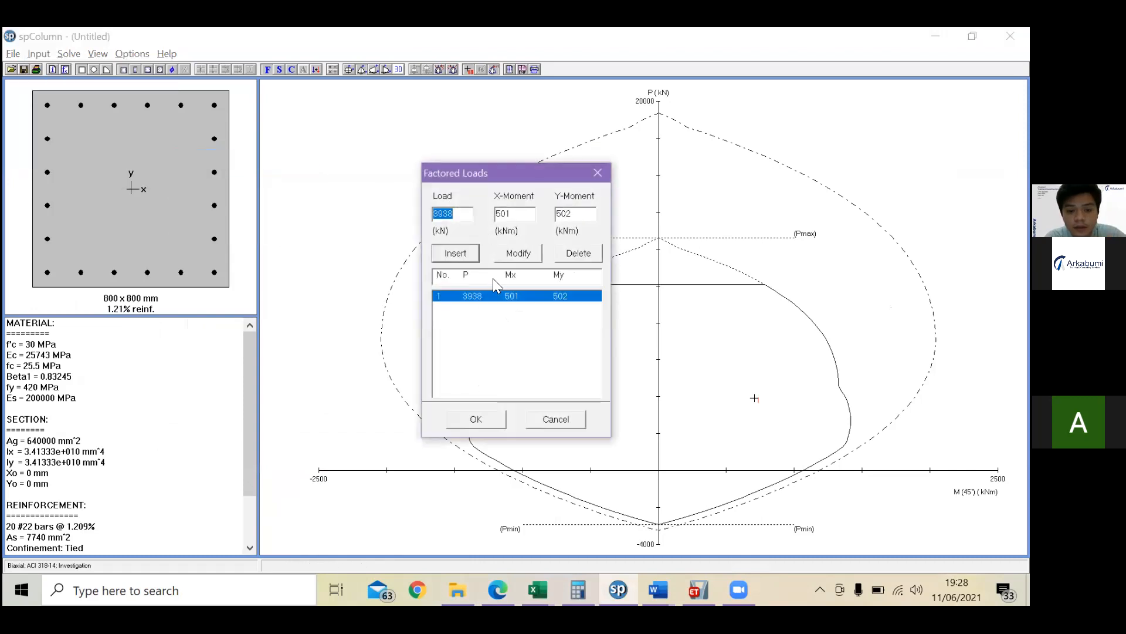
pyautogui.click(578, 253)
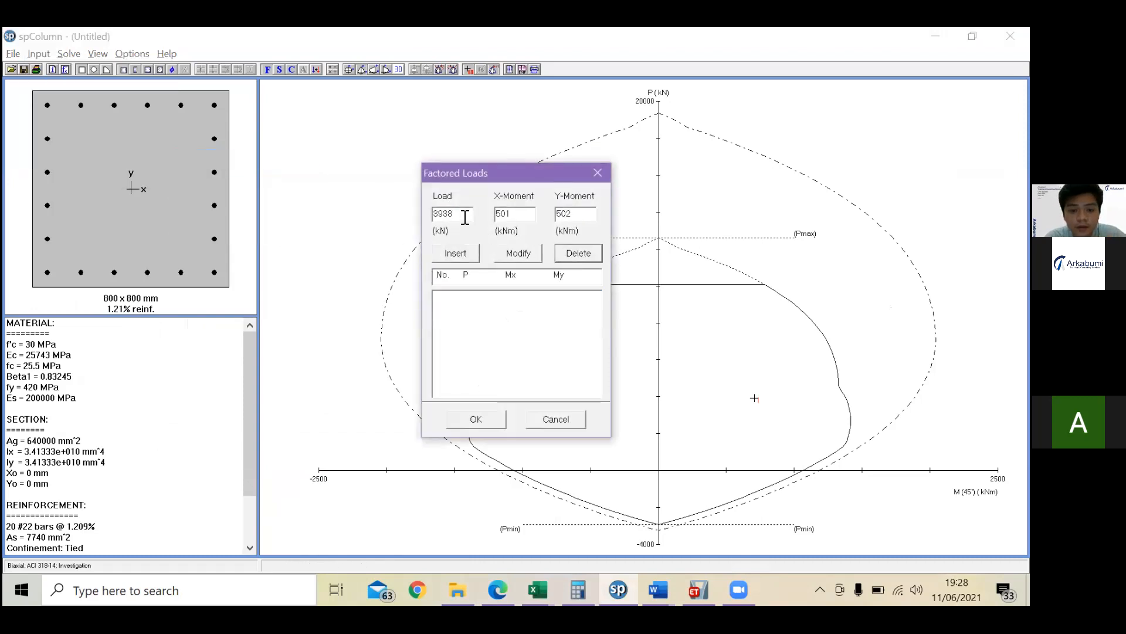
# Step: Using C7's top-end values from the workbook, set the factored load to 3877,004 kN and the X-moment to 139,957 kNm
pyautogui.hotkey('alt', 'Tab')
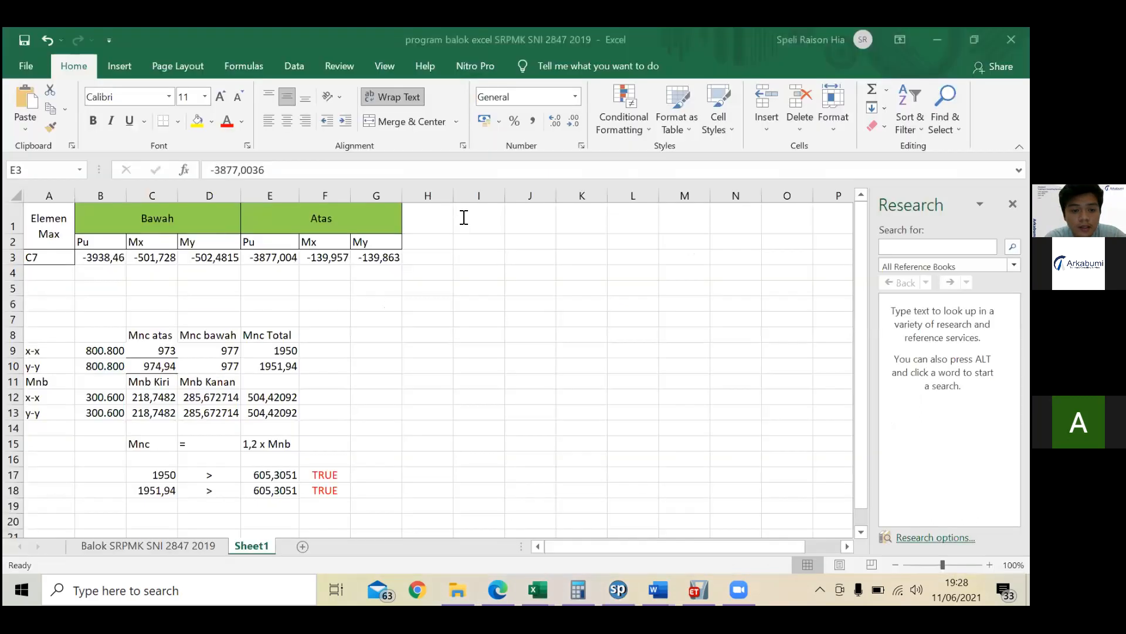
pyautogui.hotkey('alt', 'Tab')
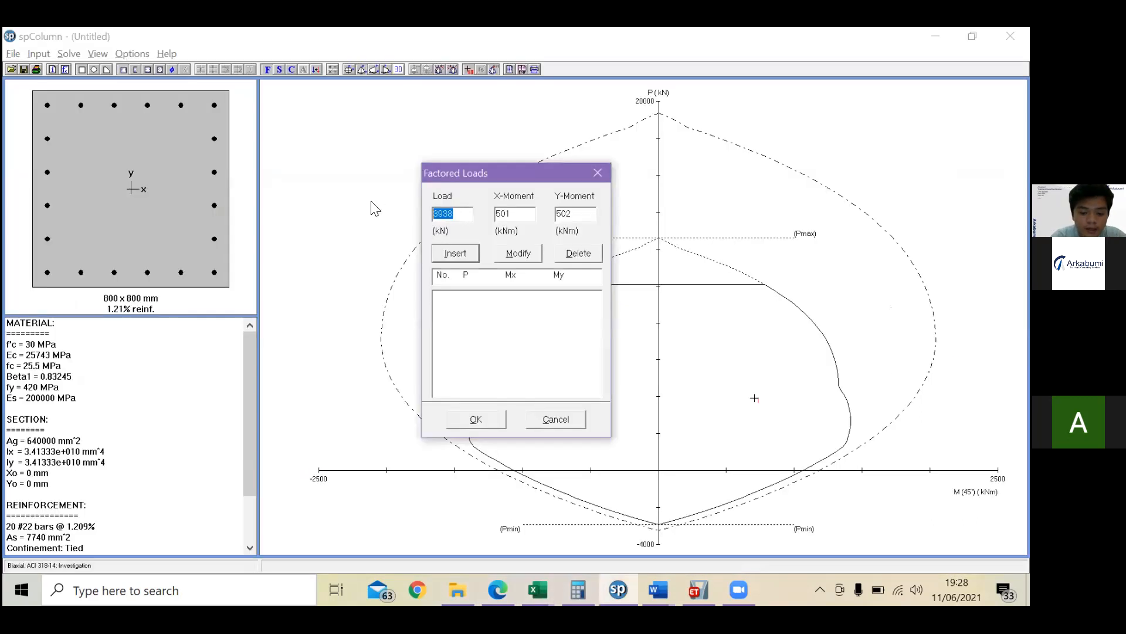
pyautogui.write('38')
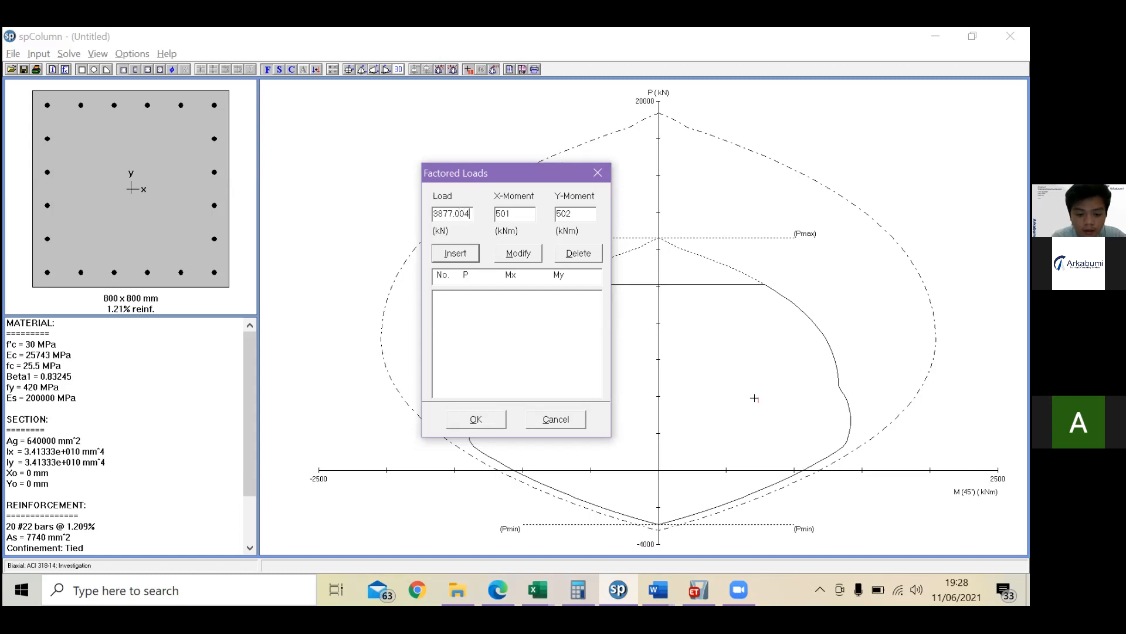
pyautogui.press('Tab')
pyautogui.click(642, 458)
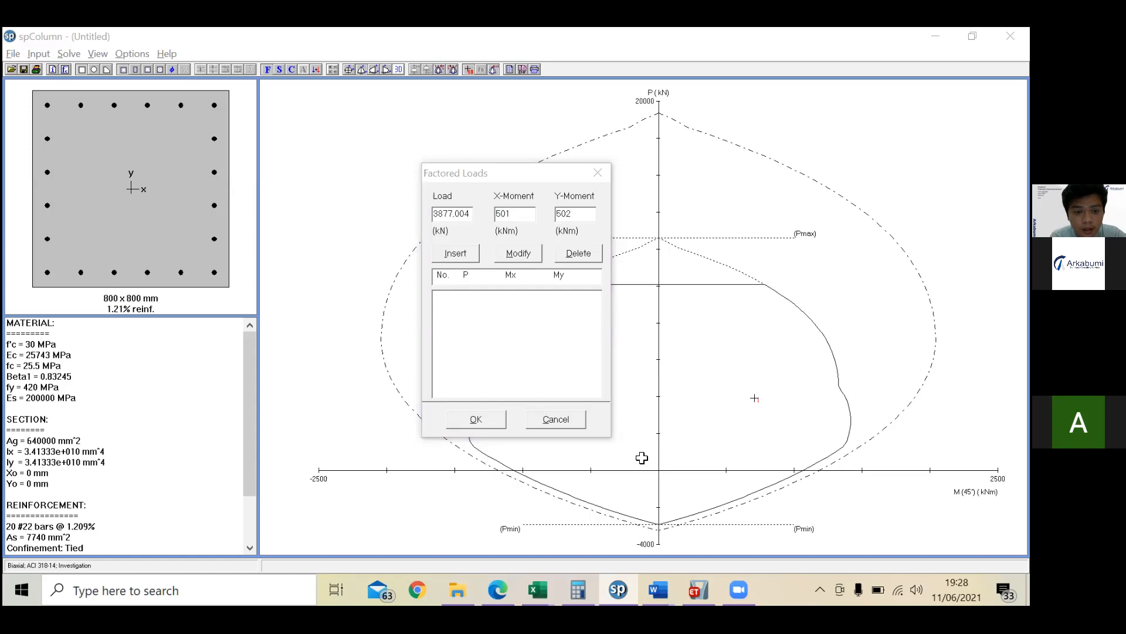
pyautogui.hotkey('alt', 'Tab')
pyautogui.hotkey('alt', 'Tab')
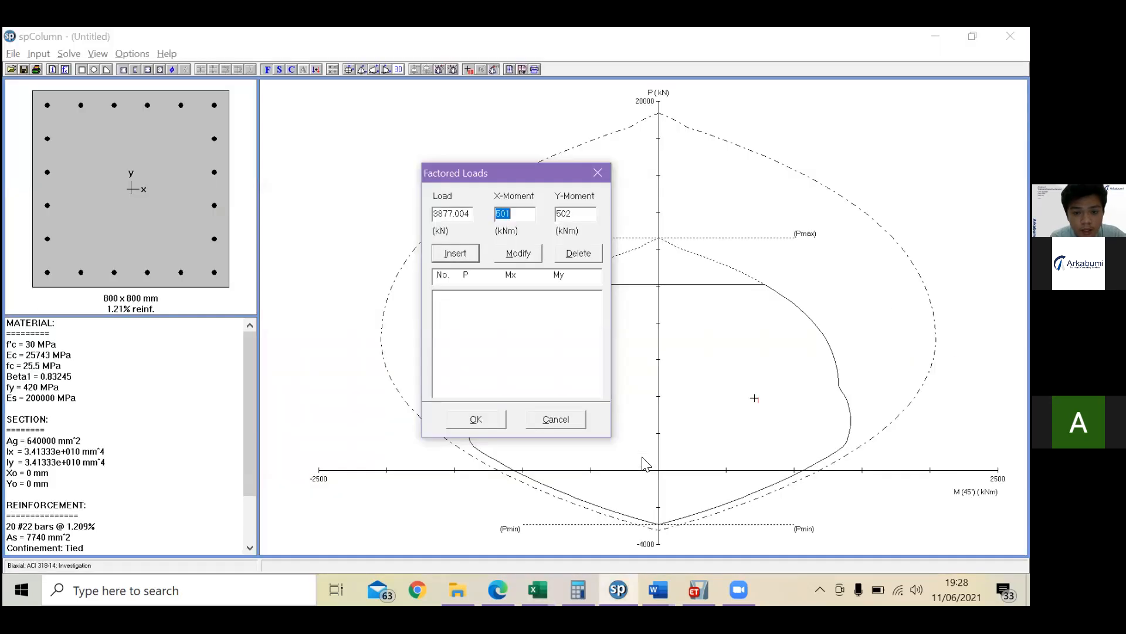
pyautogui.write('139,957')
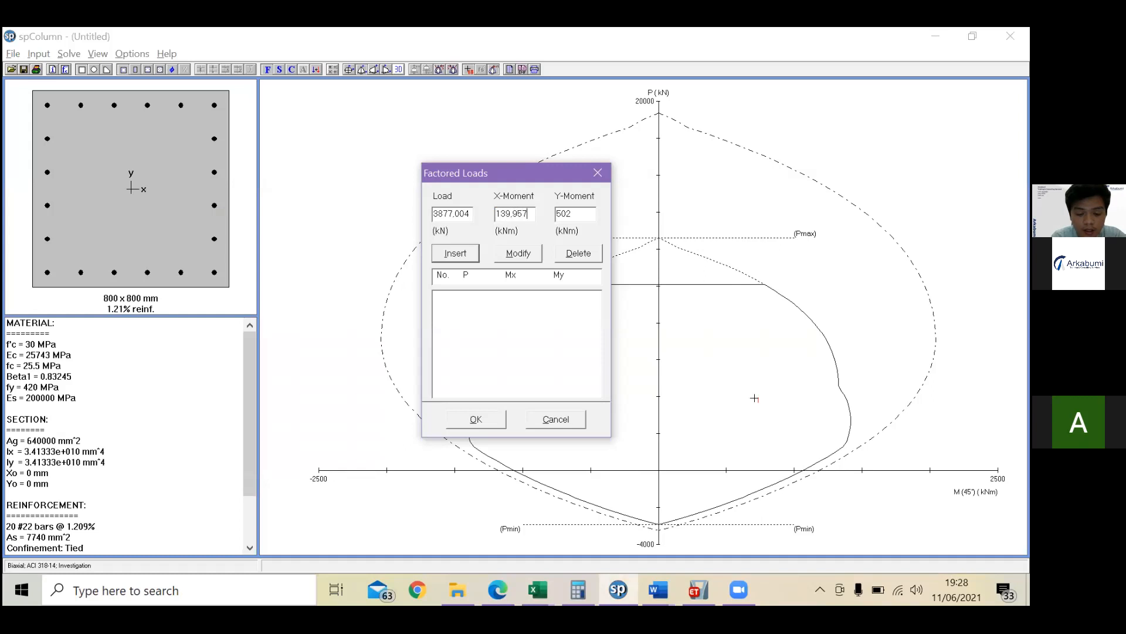
# Step: Set the Y-moment to 139,863 kNm from C7's top-end My, add the load case to the list and accept it
pyautogui.hotkey('alt', 'Tab')
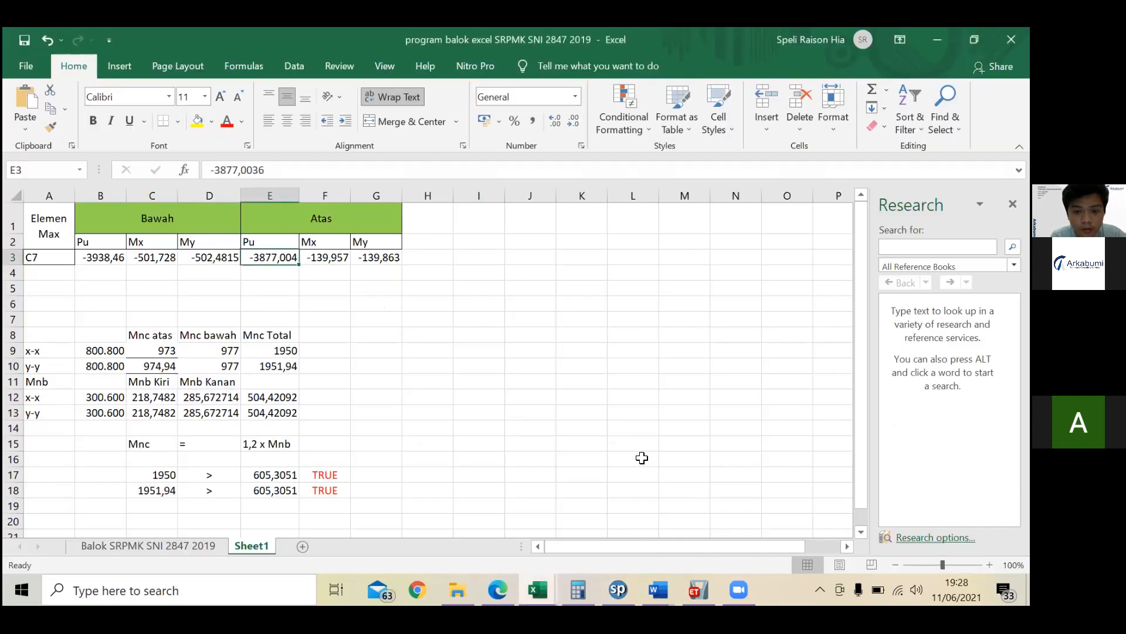
pyautogui.hotkey('alt', 'Tab')
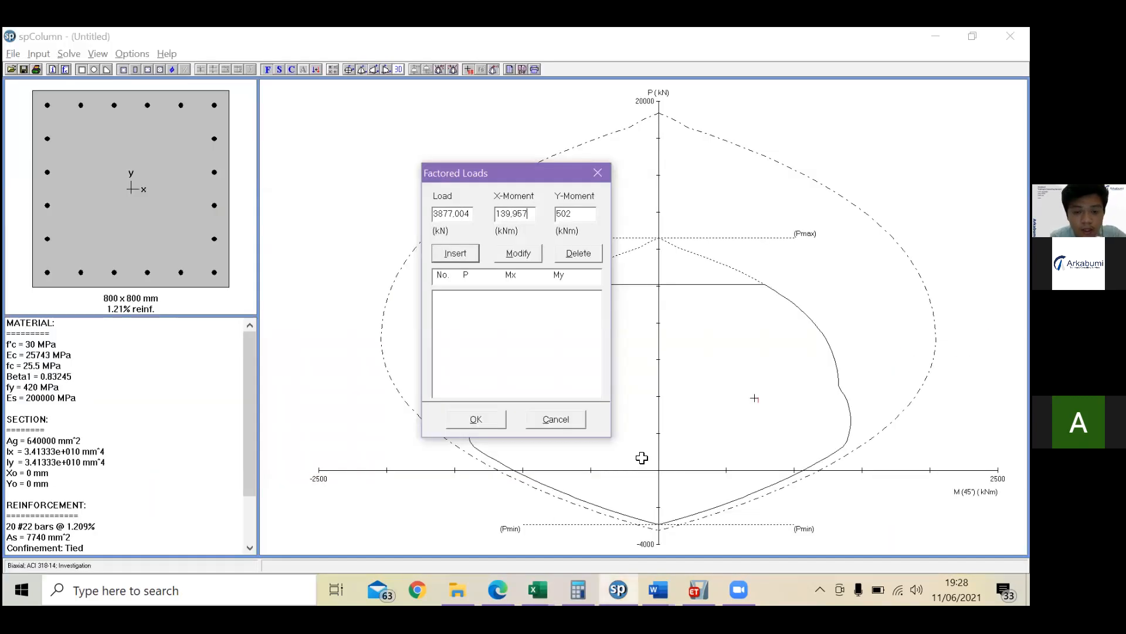
pyautogui.hotkey('alt', 'Tab')
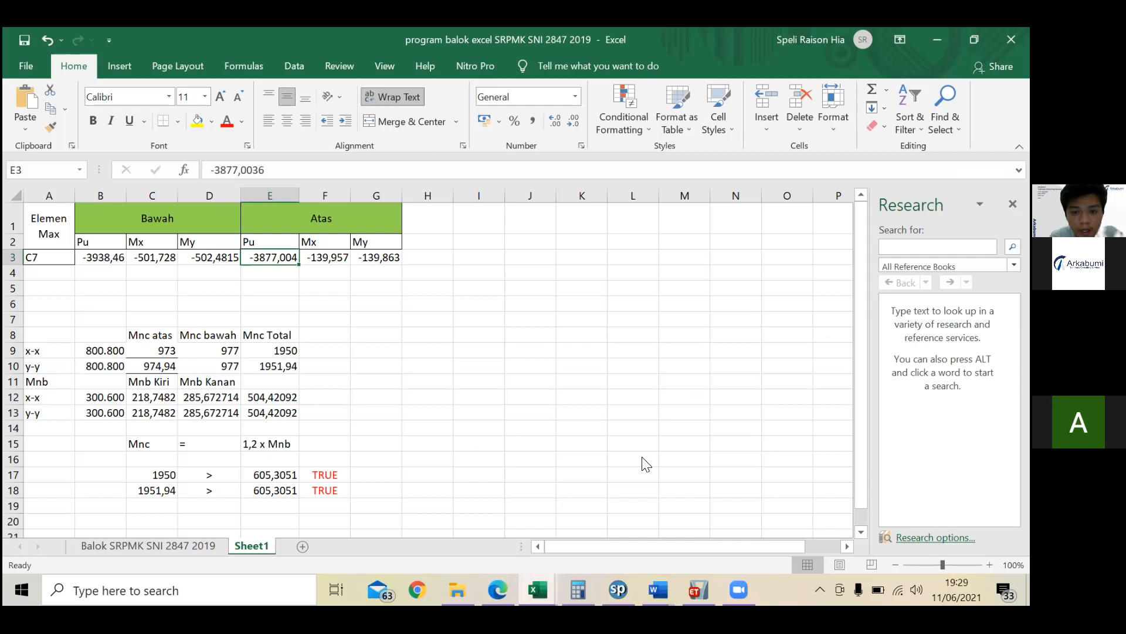
pyautogui.hotkey('alt', 'Tab')
pyautogui.write('1')
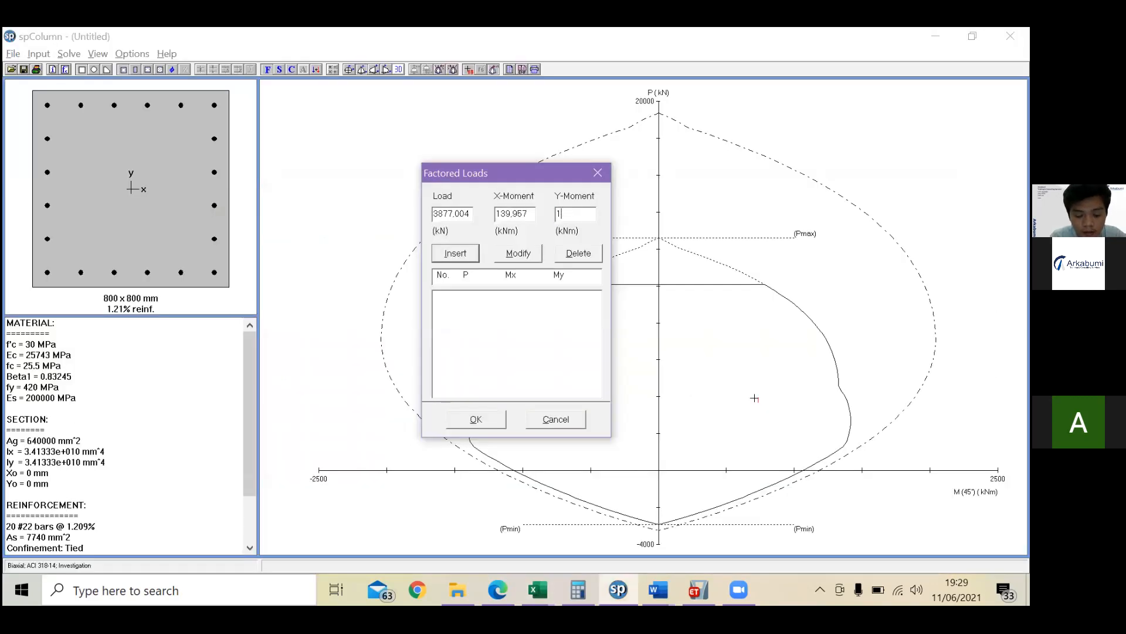
pyautogui.hotkey('alt', 'Tab')
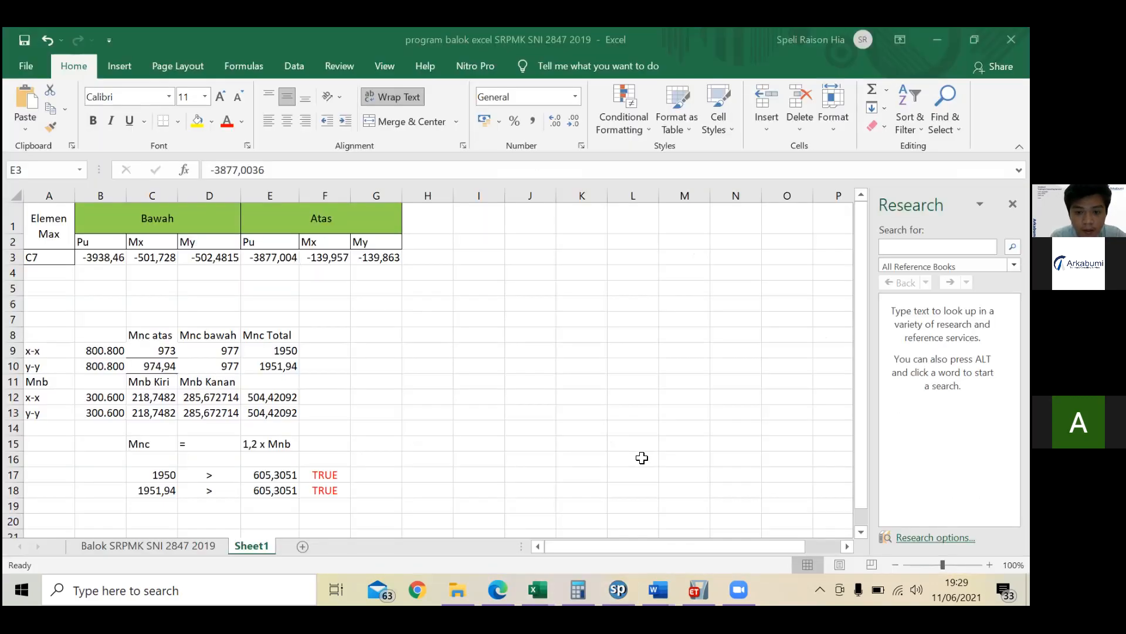
pyautogui.hotkey('alt', 'Tab')
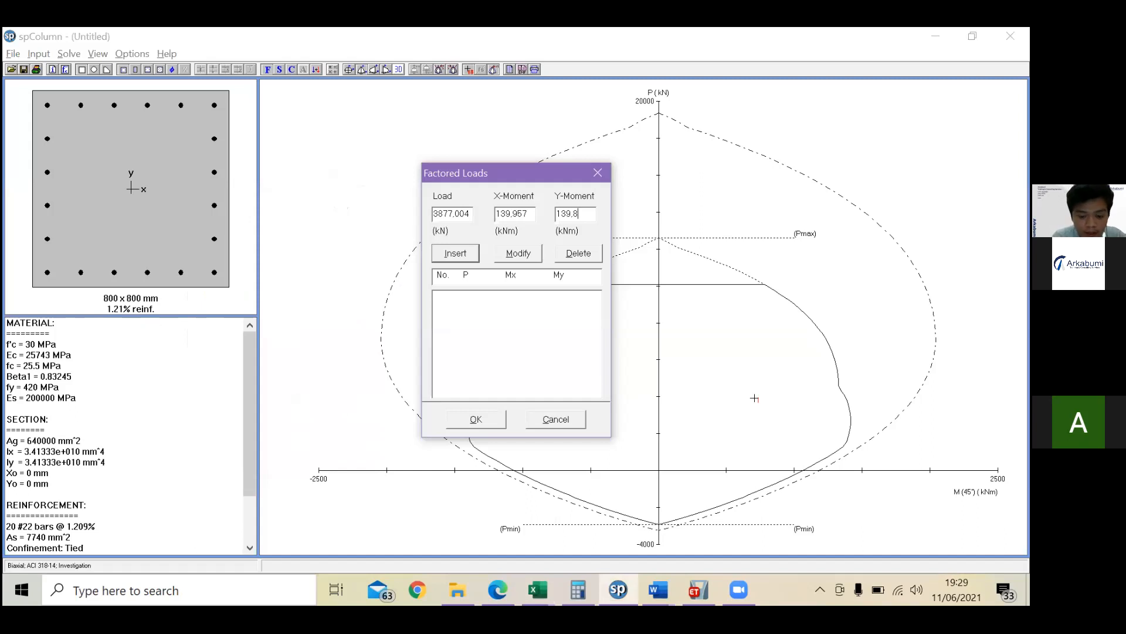
pyautogui.click(456, 255)
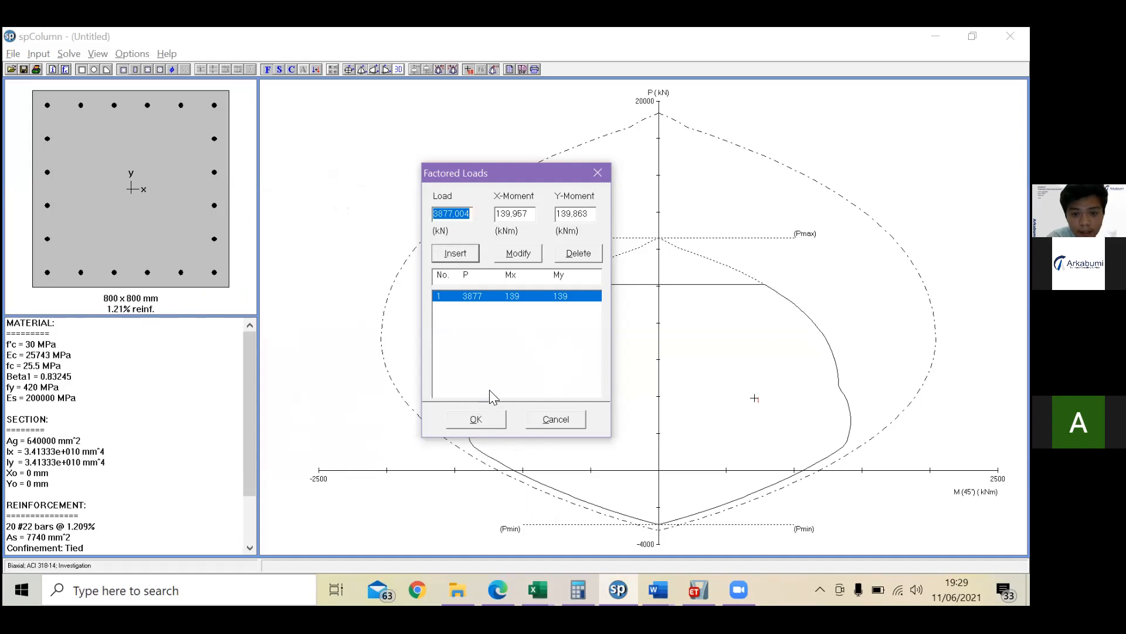
pyautogui.click(477, 420)
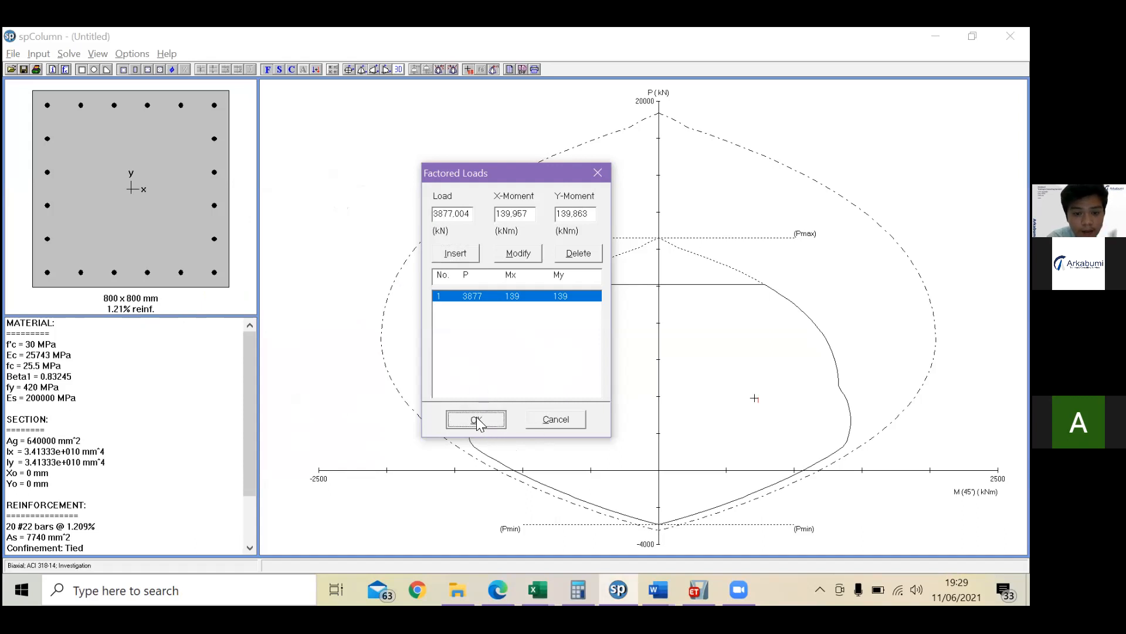
# Step: Execute the column investigation for the top-end loads and display the full P-M interaction diagram at 45 degrees
pyautogui.click(78, 52)
pyautogui.click(86, 71)
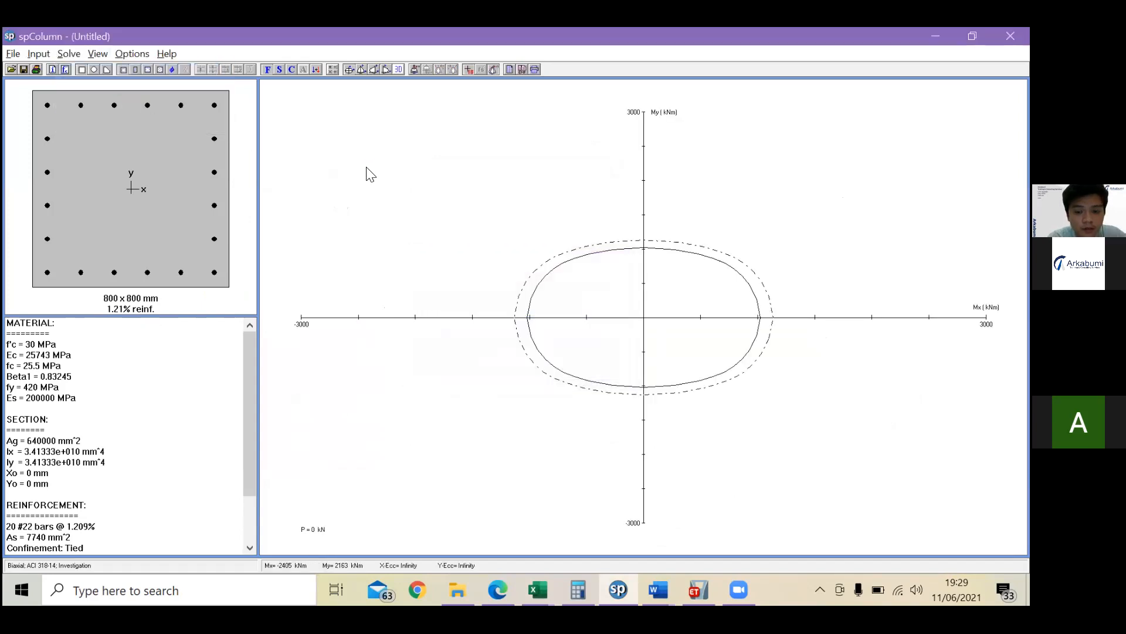
pyautogui.click(361, 70)
pyautogui.doubleClick(446, 258)
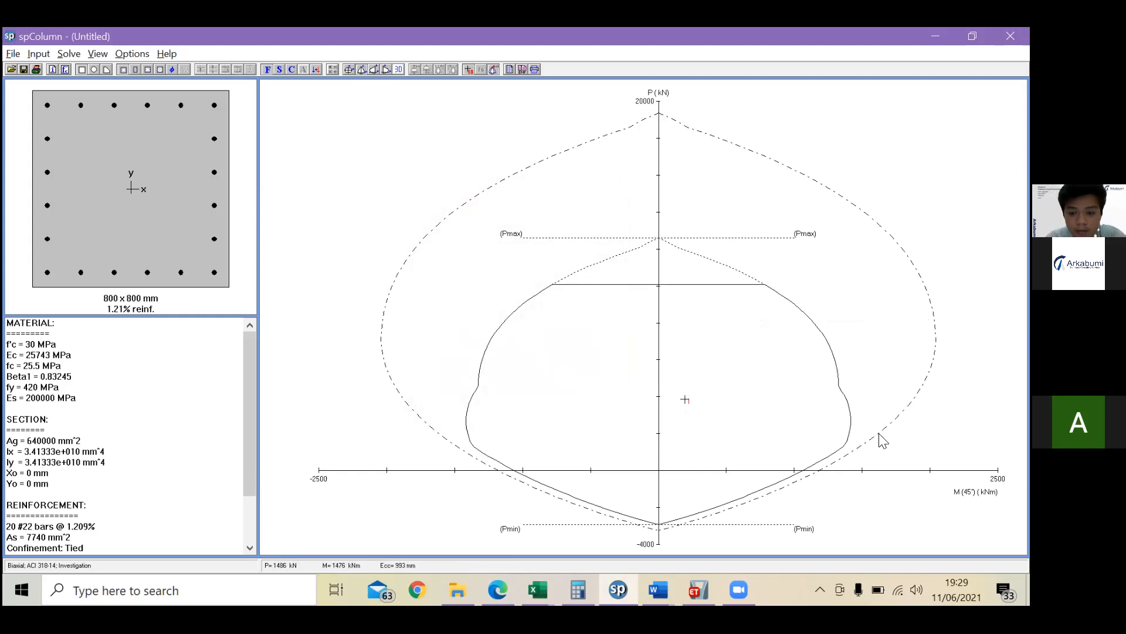
# Step: Export the top-end factored loads and capacities results table as an Excel (XLSX) file named Kolom Atas
pyautogui.click(509, 71)
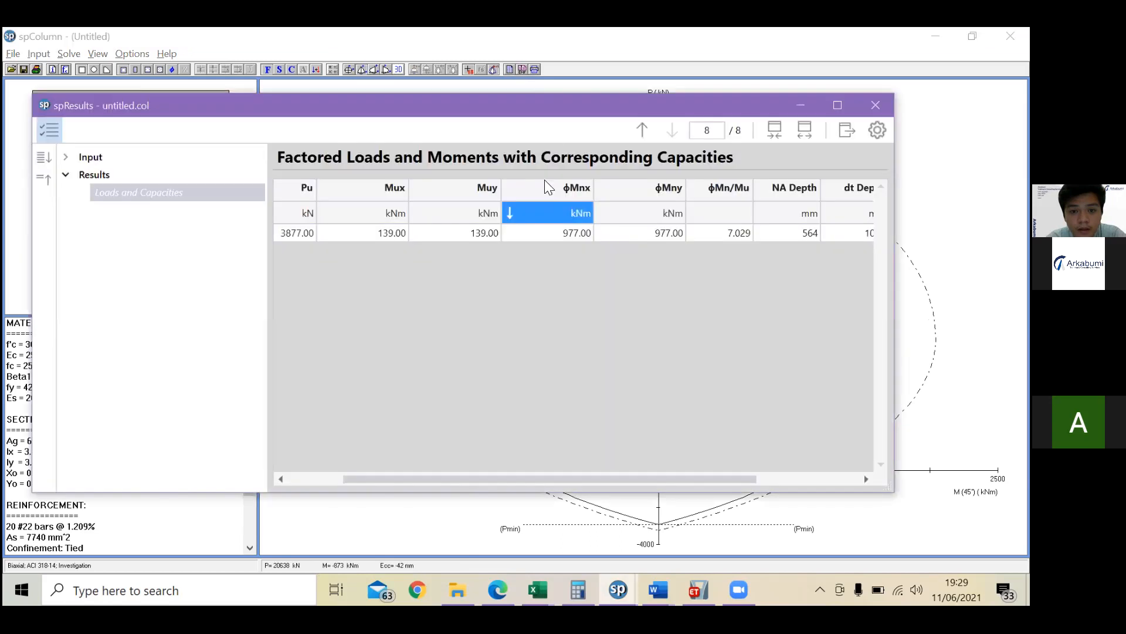
pyautogui.click(559, 232)
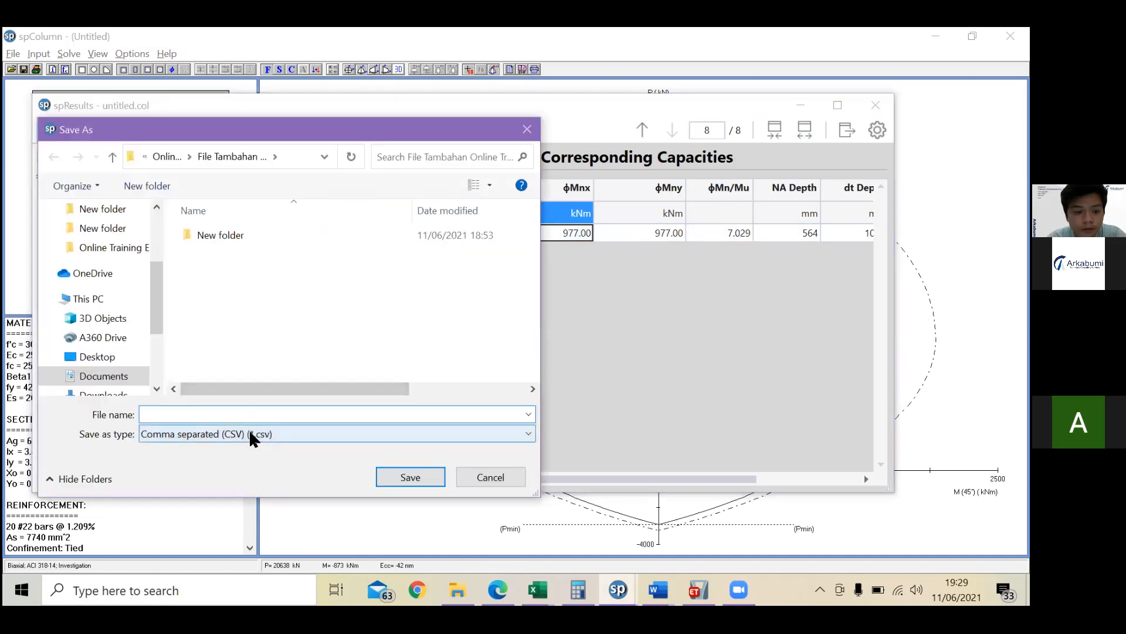
pyautogui.click(249, 434)
pyautogui.click(243, 474)
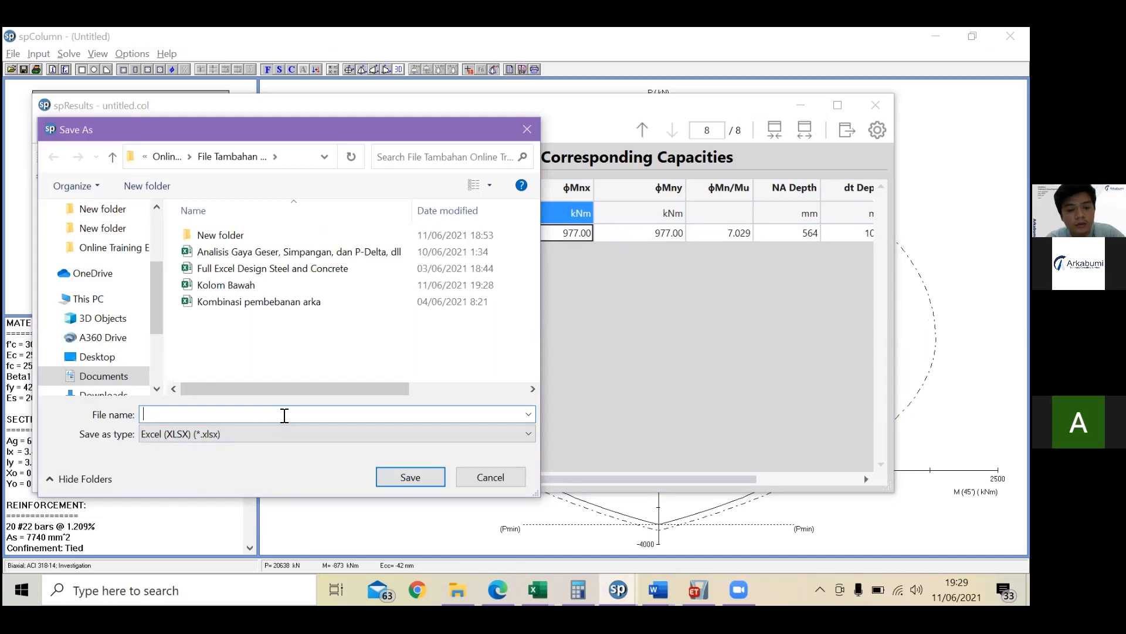
pyautogui.write('Kolom Atas')
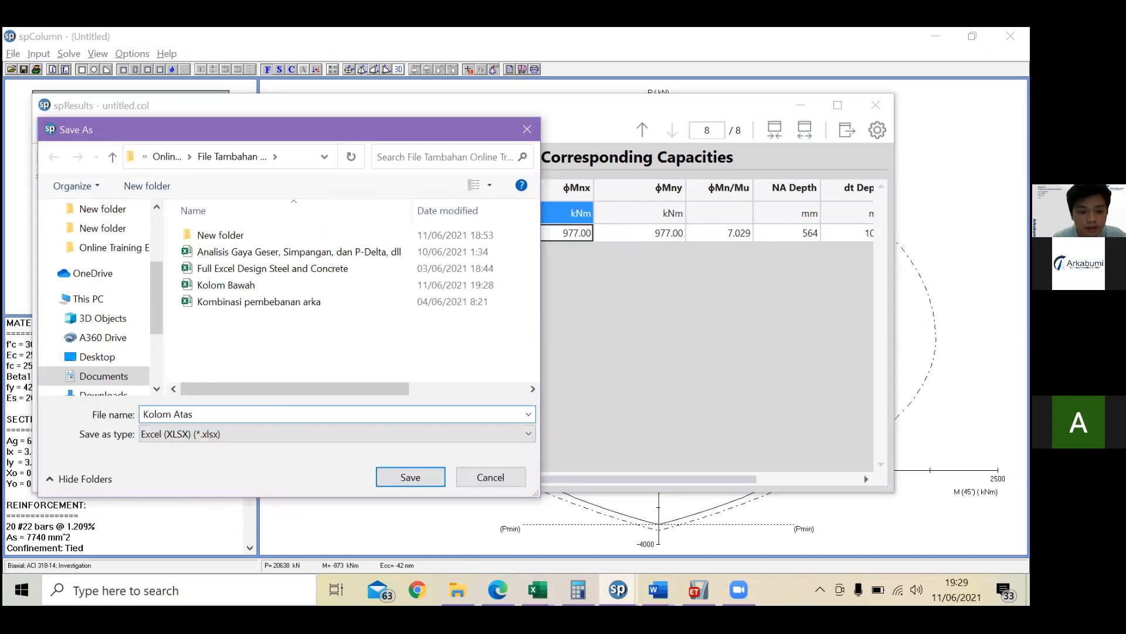
pyautogui.press('Return')
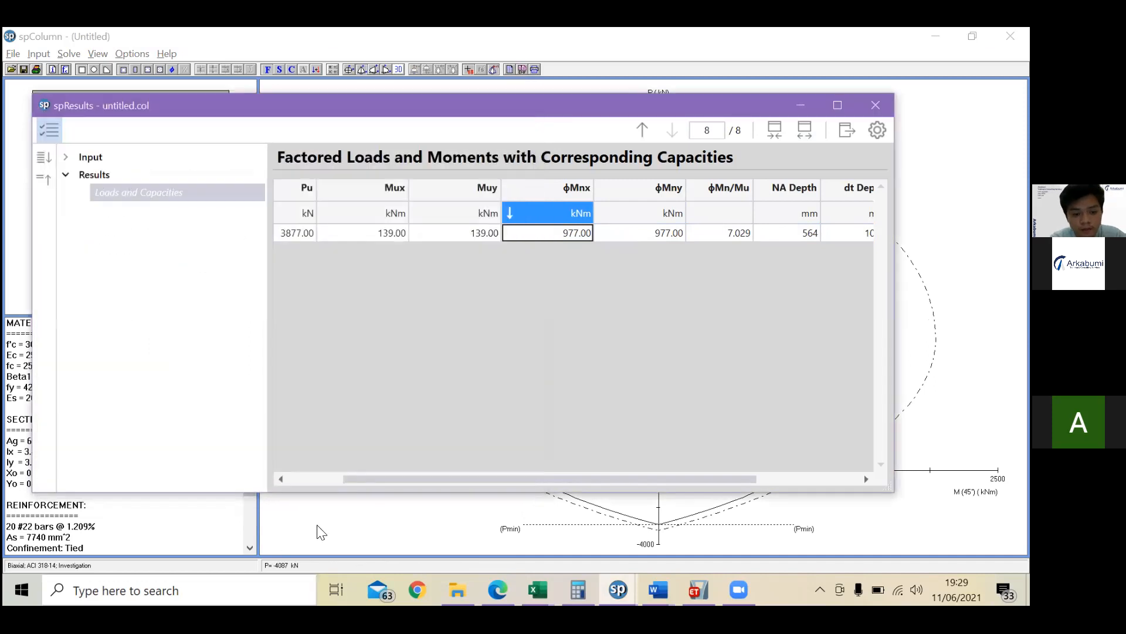
pyautogui.click(799, 105)
# Step: Open the exported Kolom Atas and Kolom Bawah workbooks from the File Tambahan Online Training ETABS folder
pyautogui.click(538, 590)
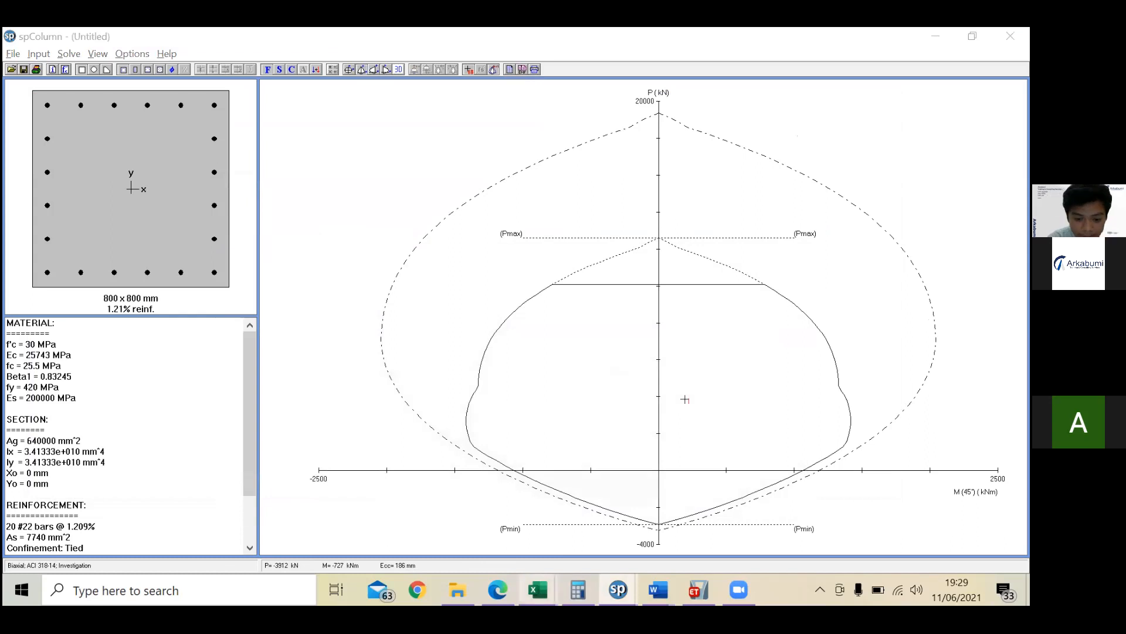
pyautogui.click(458, 590)
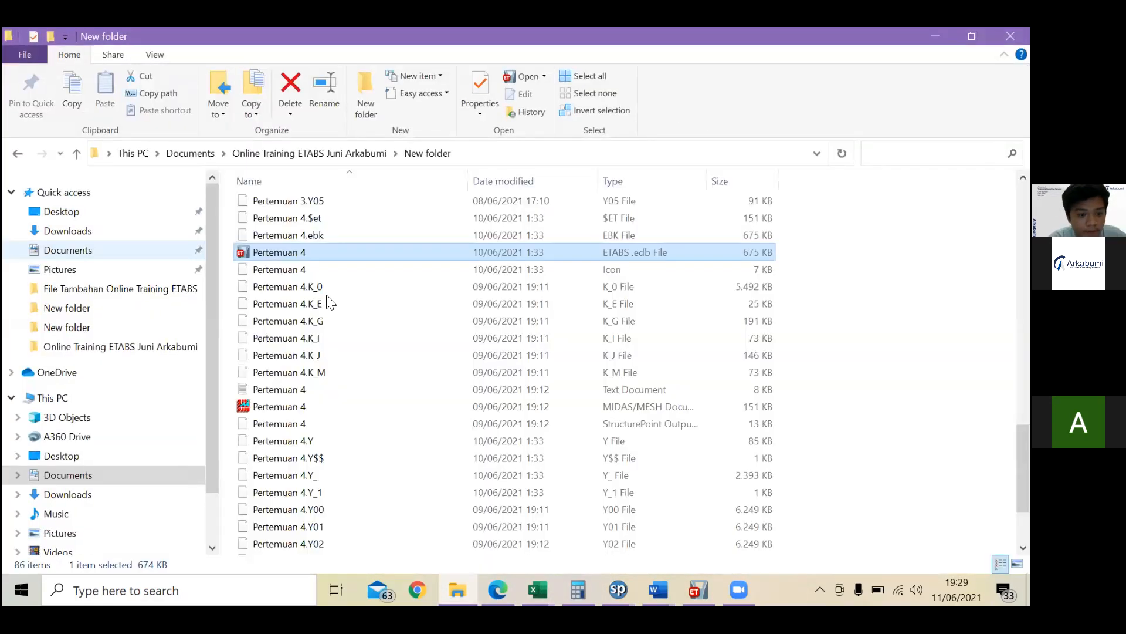
pyautogui.click(128, 290)
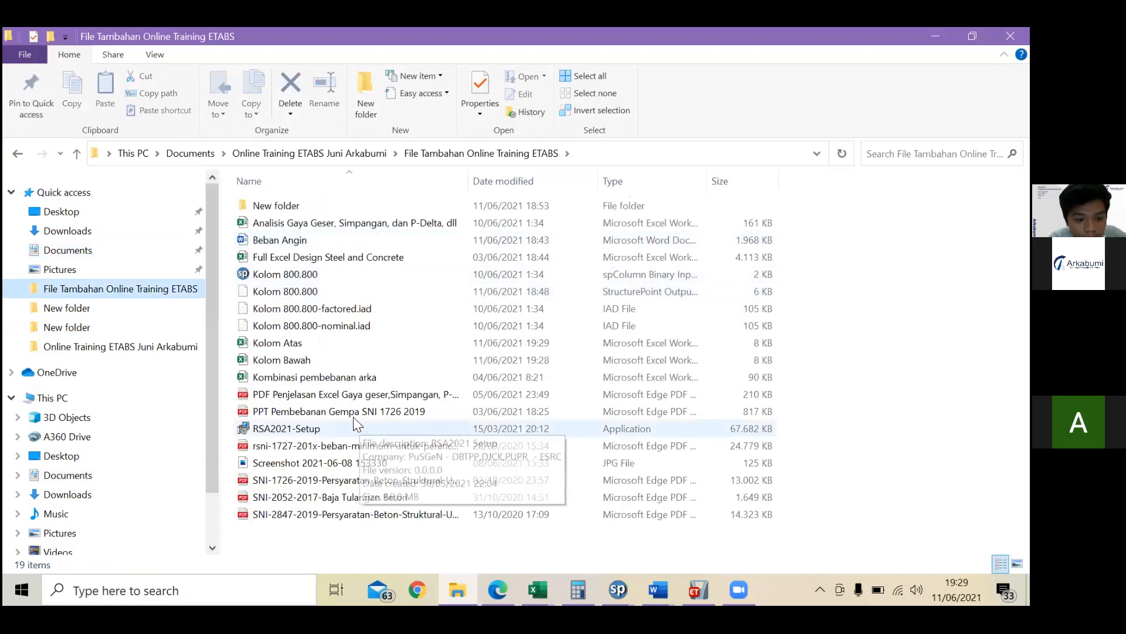
pyautogui.doubleClick(345, 347)
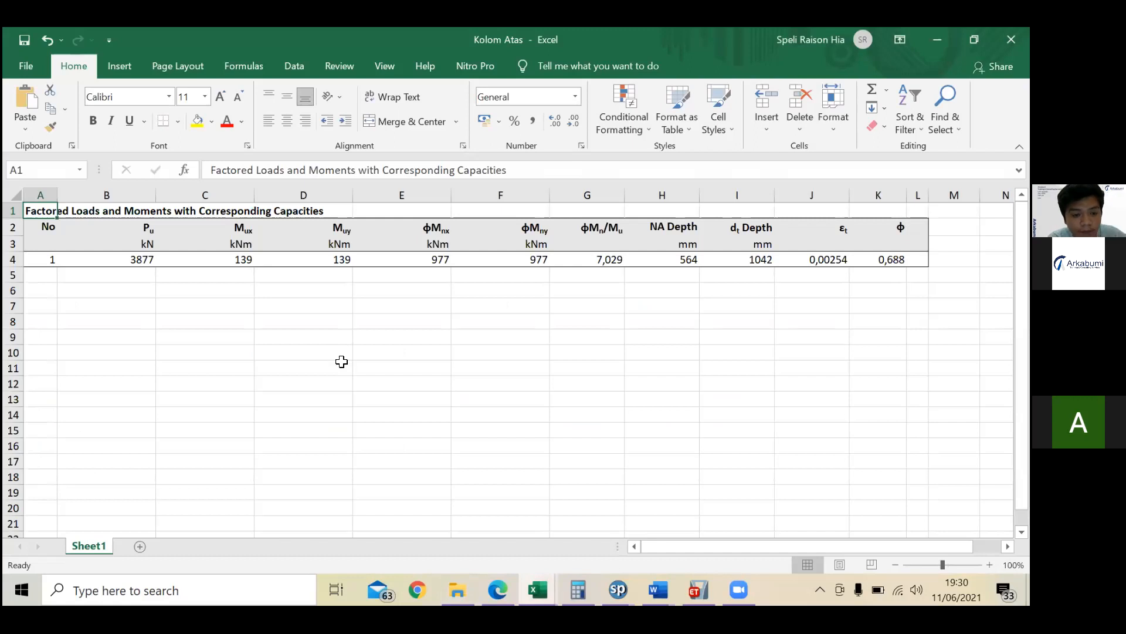
pyautogui.hotkey('alt', 'Tab')
pyautogui.hotkey('alt', 'Tab')
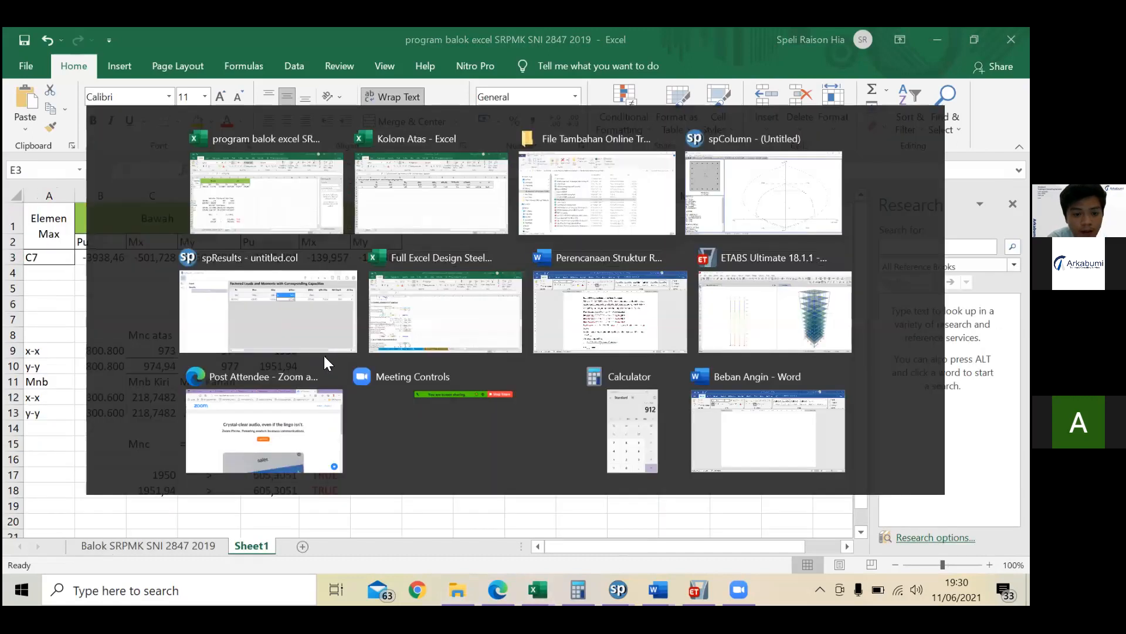
pyautogui.hotkey('alt', 'Tab')
pyautogui.doubleClick(324, 354)
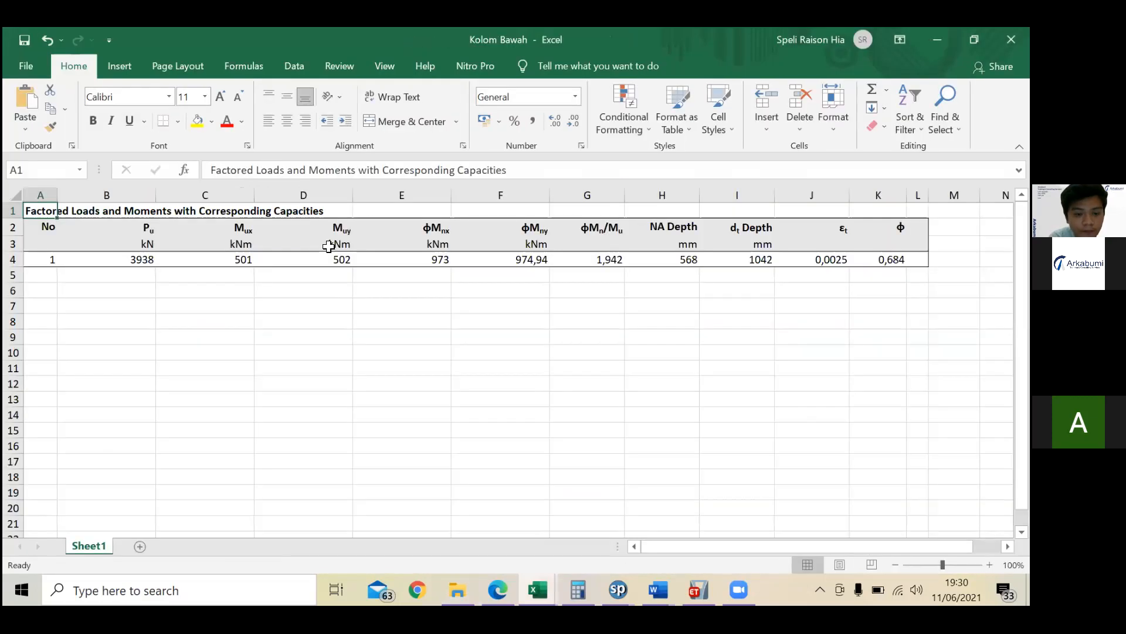
# Step: Highlight the φMnx and φMny capacity values in cells E4 and F4 of the Kolom Bawah workbook in yellow
pyautogui.click(329, 246)
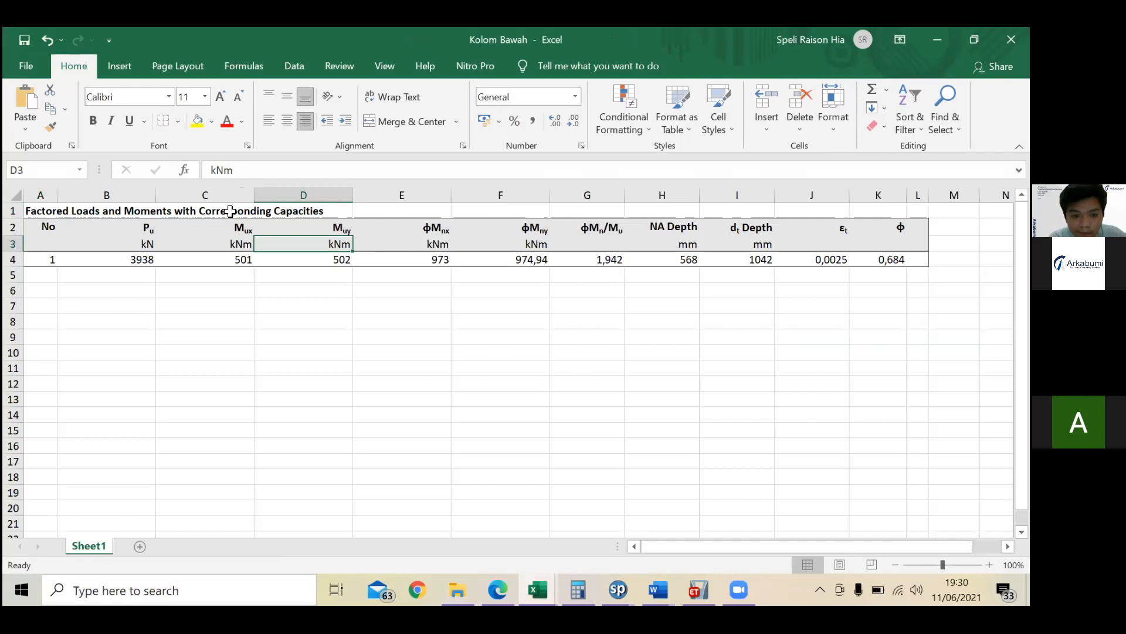
pyautogui.click(243, 258)
pyautogui.click(292, 268)
pyautogui.click(425, 259)
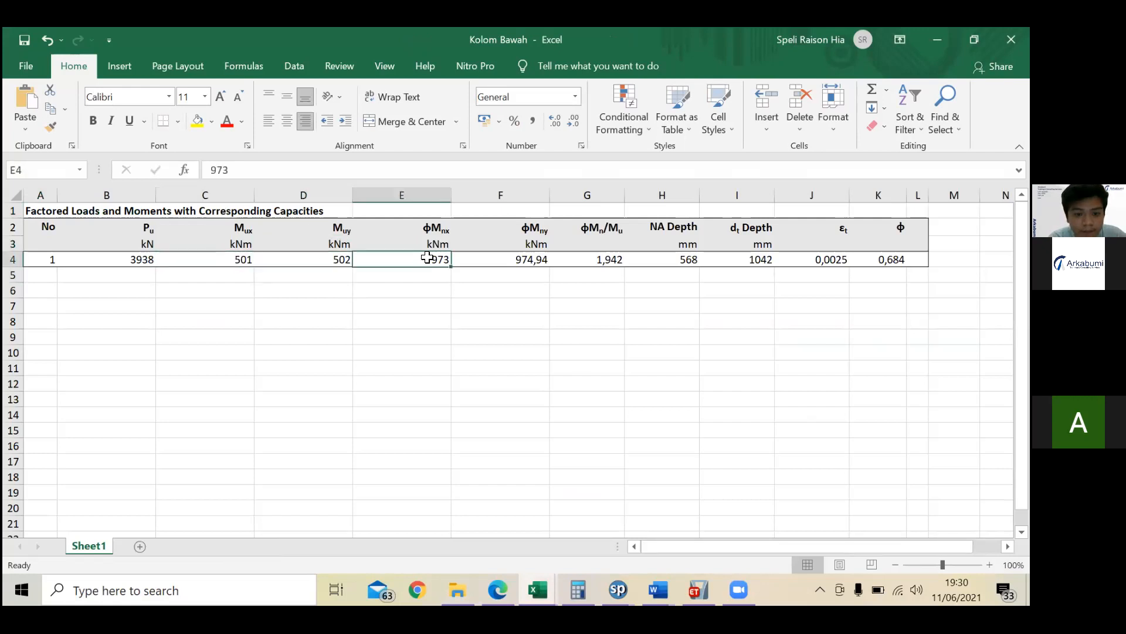
pyautogui.press('F4')
pyautogui.click(513, 261)
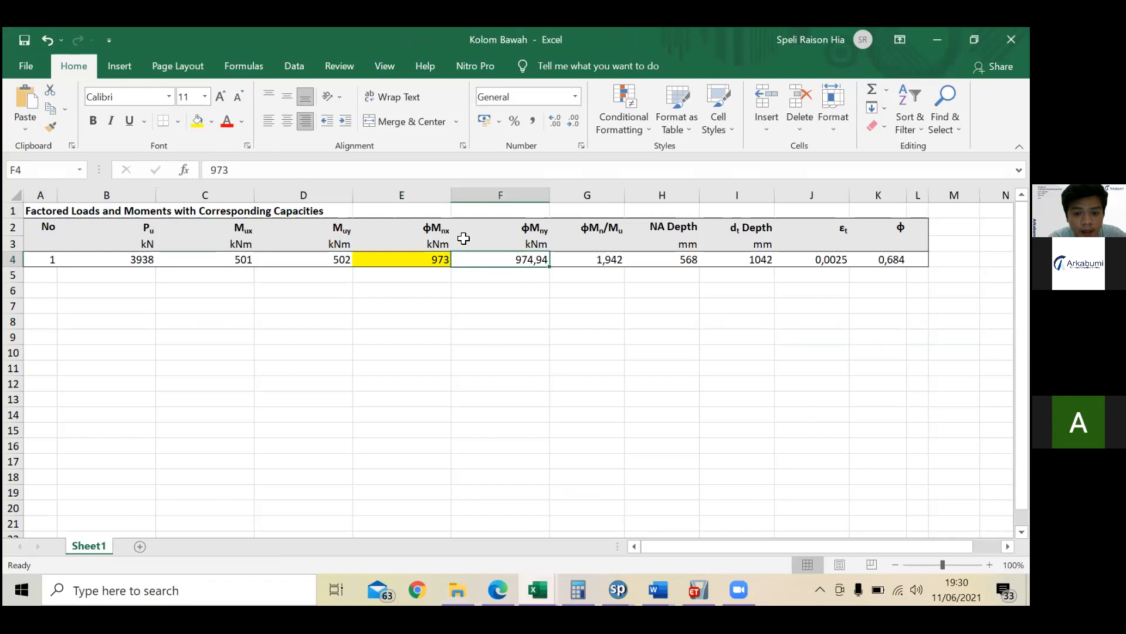
pyautogui.press('F4')
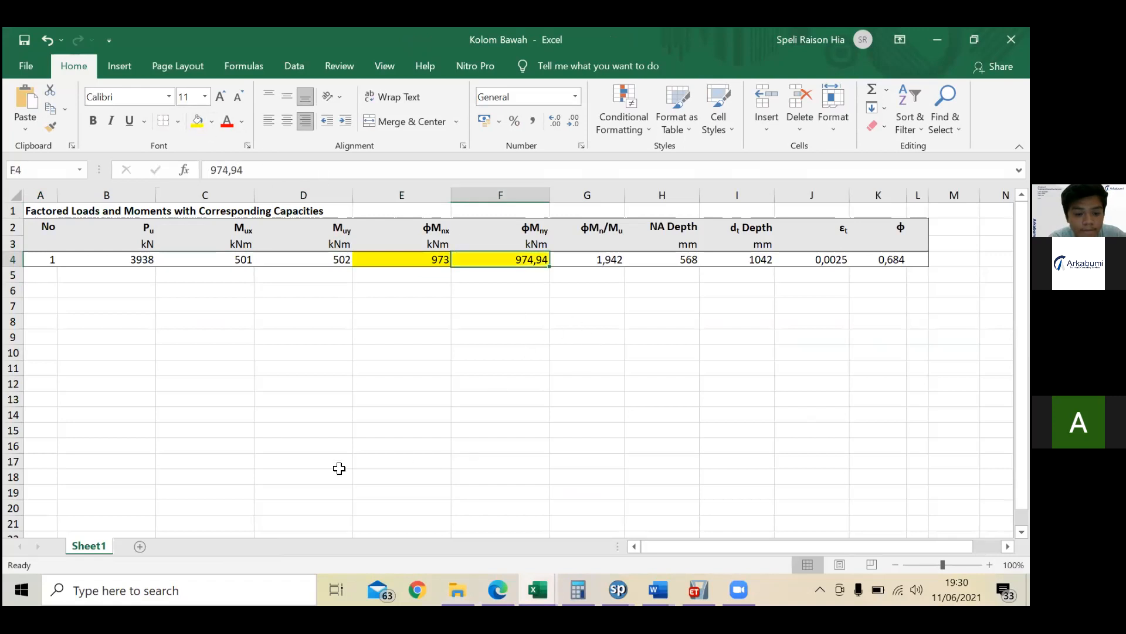
# Step: Switch to the Kolom Atas workbook and fill its φMnx and φMny capacity values in E4 and F4 with yellow
pyautogui.hotkey('alt', 'Tab')
pyautogui.hotkey('alt', 'Tab')
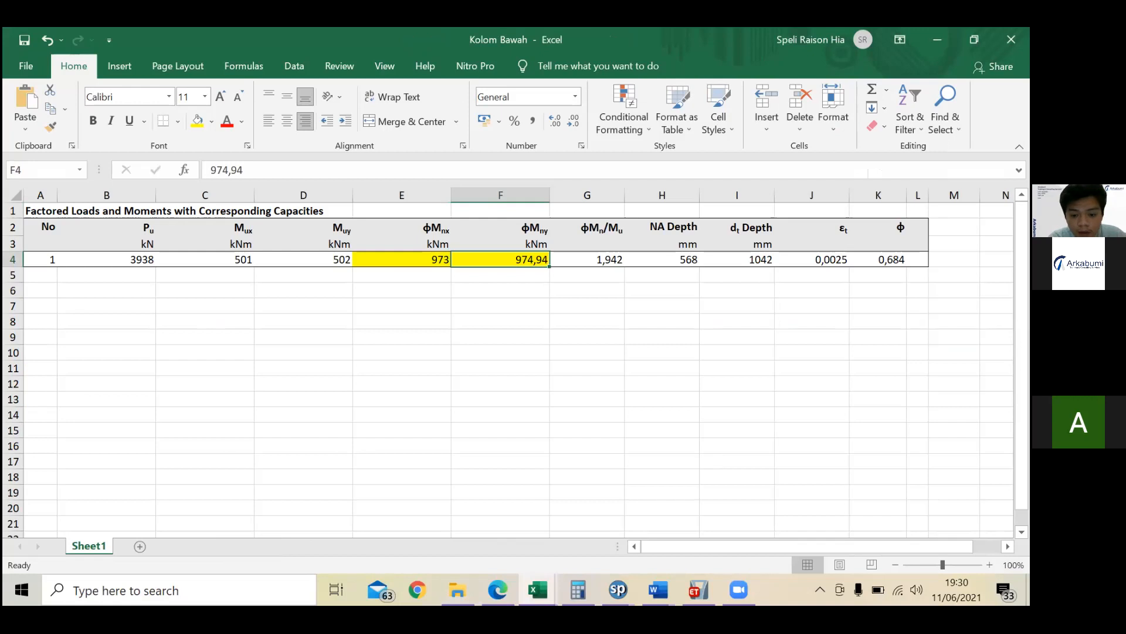
pyautogui.moveTo(537, 590)
pyautogui.click(681, 503)
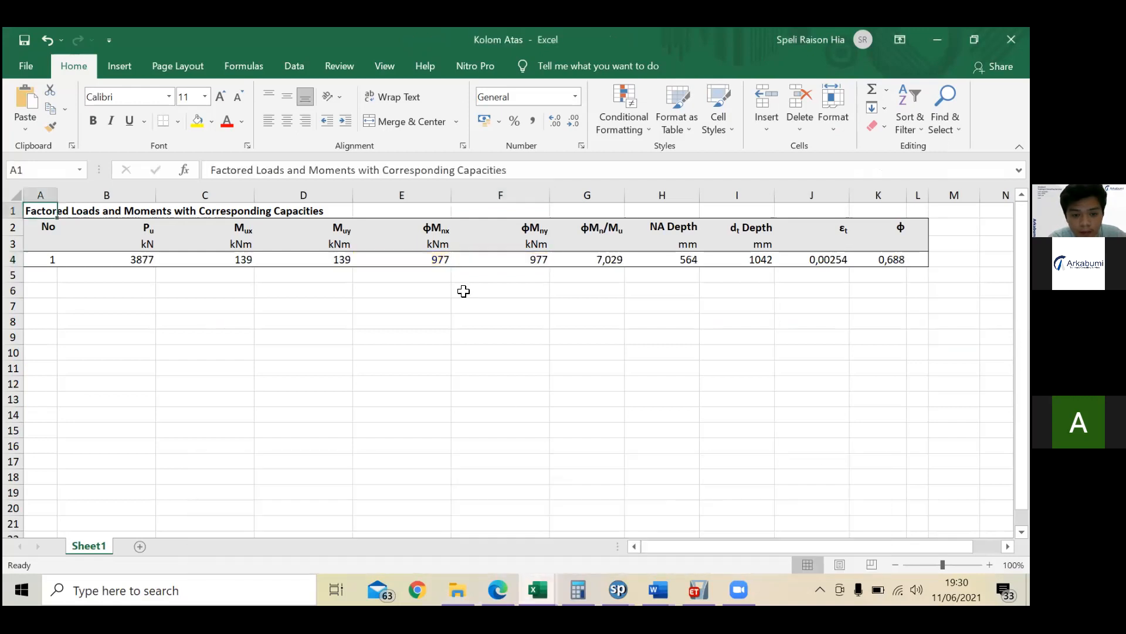
pyautogui.click(418, 257)
pyautogui.click(197, 122)
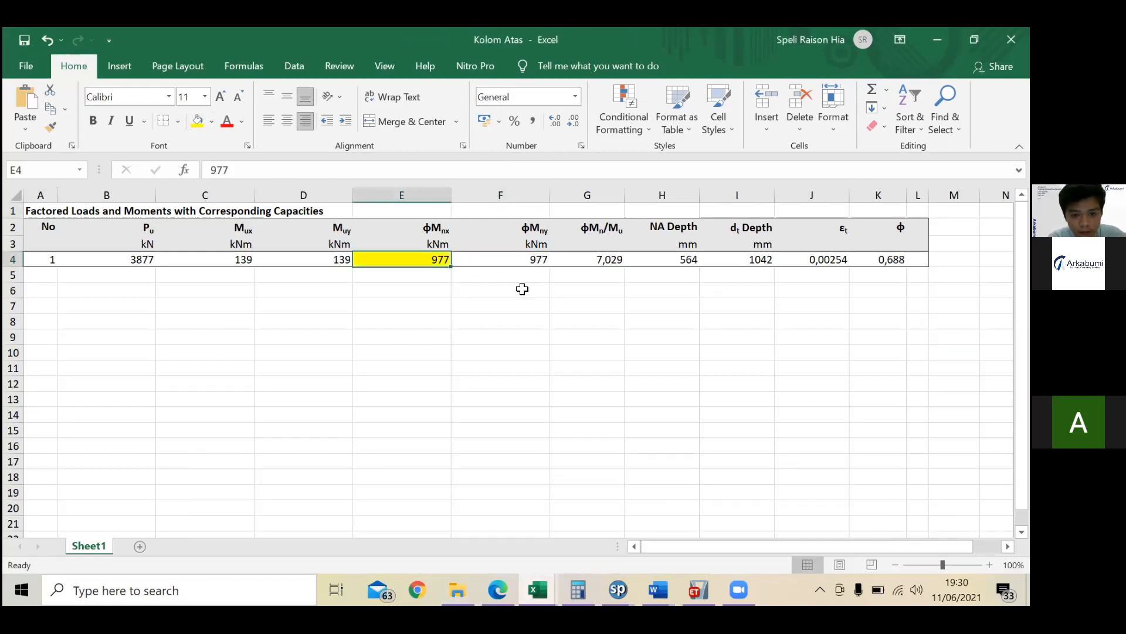
pyautogui.click(507, 260)
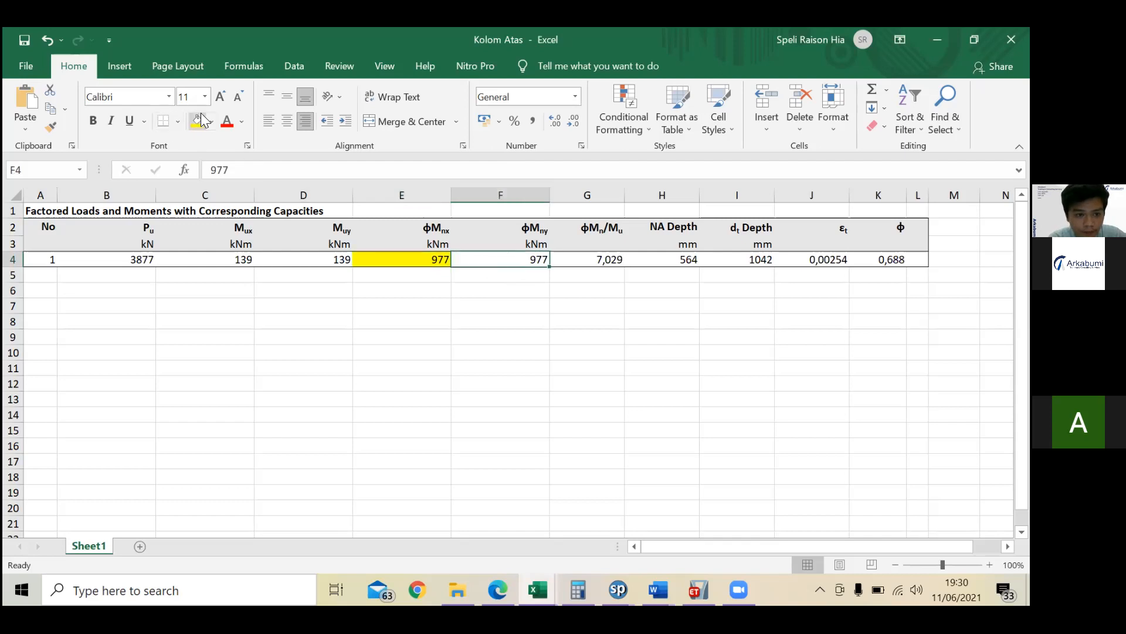
pyautogui.click(197, 122)
pyautogui.click(464, 377)
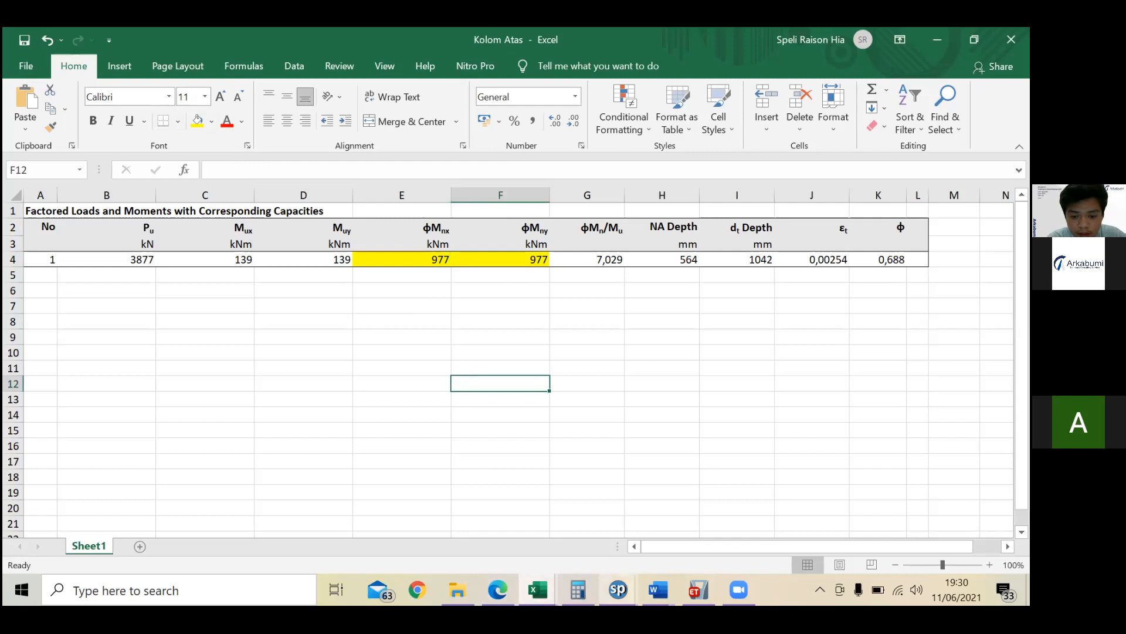
# Step: Review the ΣMnc ≥ 1,2 ΣMnb requirement under Cek Syarat Kolom Sebagai Struktur Penahan Gempa in the Perencanaan Struktur Rangka Pemikul Momen Khusus document in Word
pyautogui.click(658, 590)
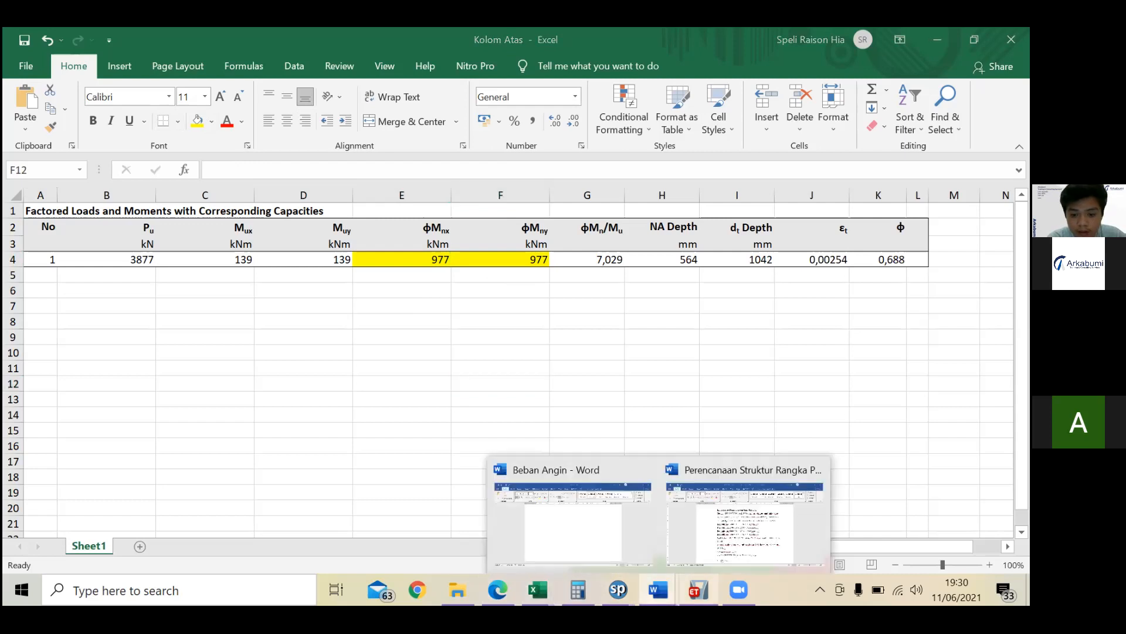
pyautogui.click(737, 531)
pyautogui.scroll(-3, 669, 430)
pyautogui.scroll(5, 659, 445)
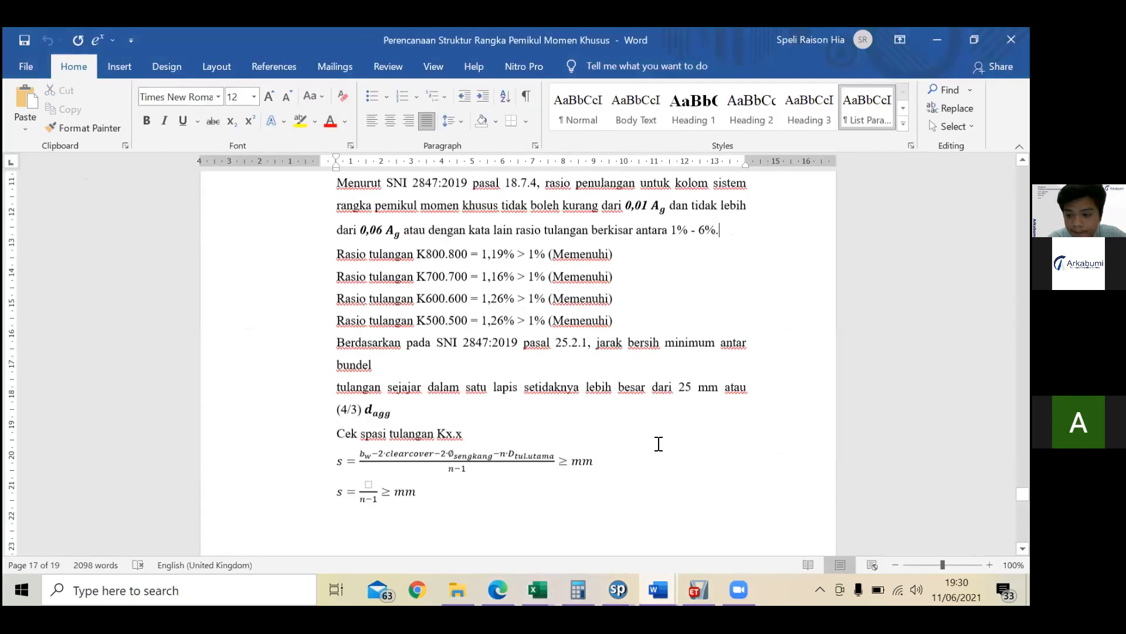
pyautogui.scroll(5, 590, 425)
pyautogui.scroll(-3, 587, 428)
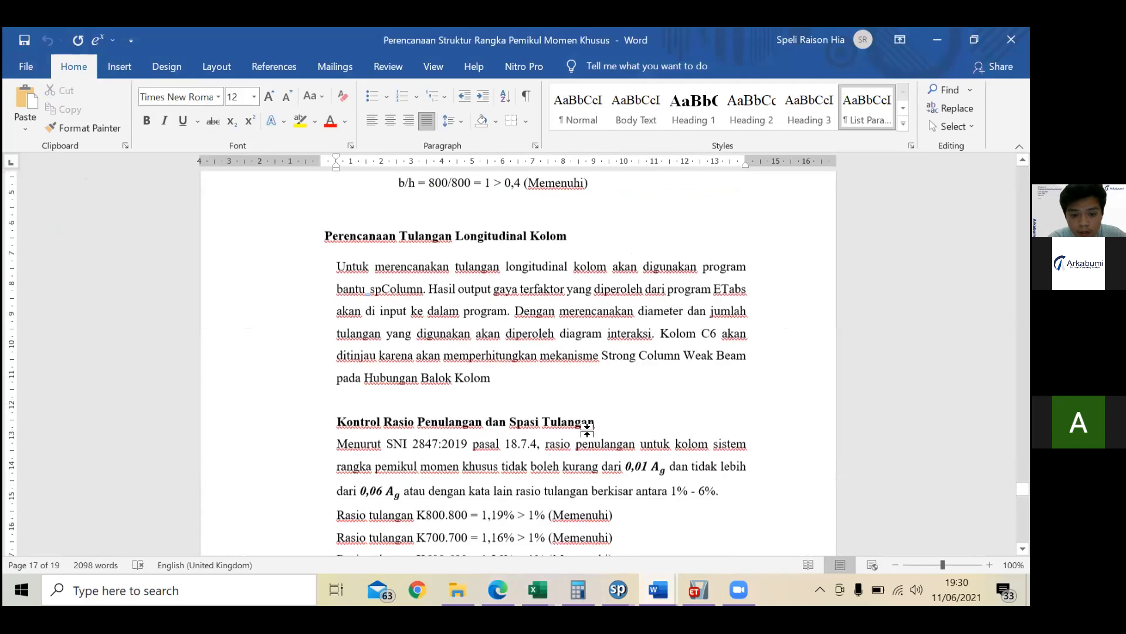
pyautogui.scroll(-10, 588, 431)
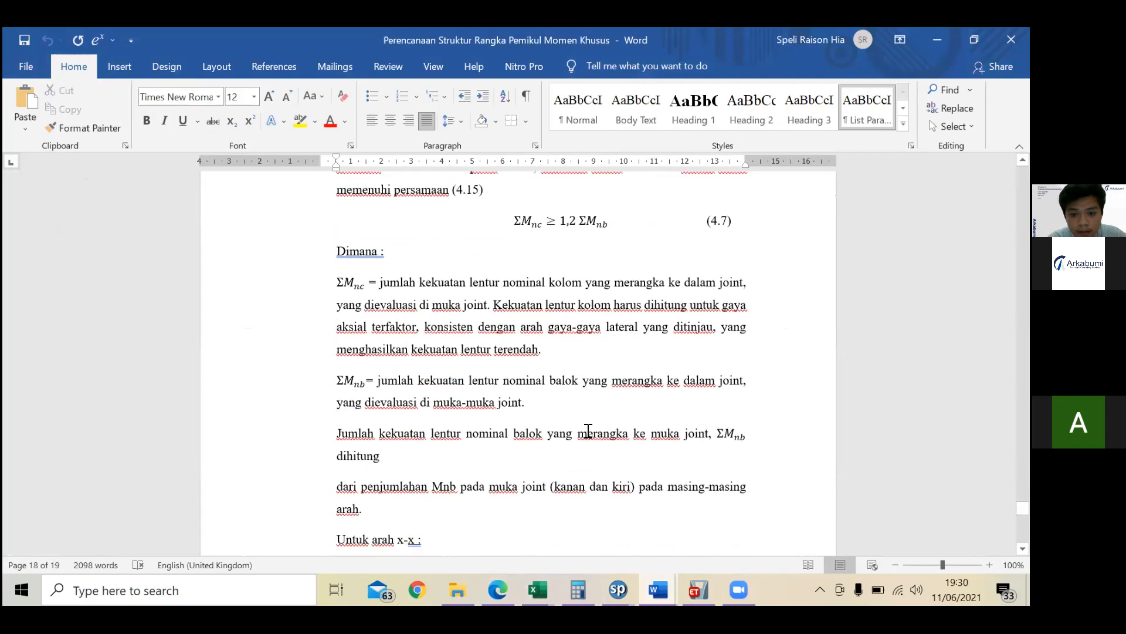
pyautogui.scroll(3, 548, 305)
pyautogui.scroll(-1, 587, 308)
pyautogui.click(662, 309)
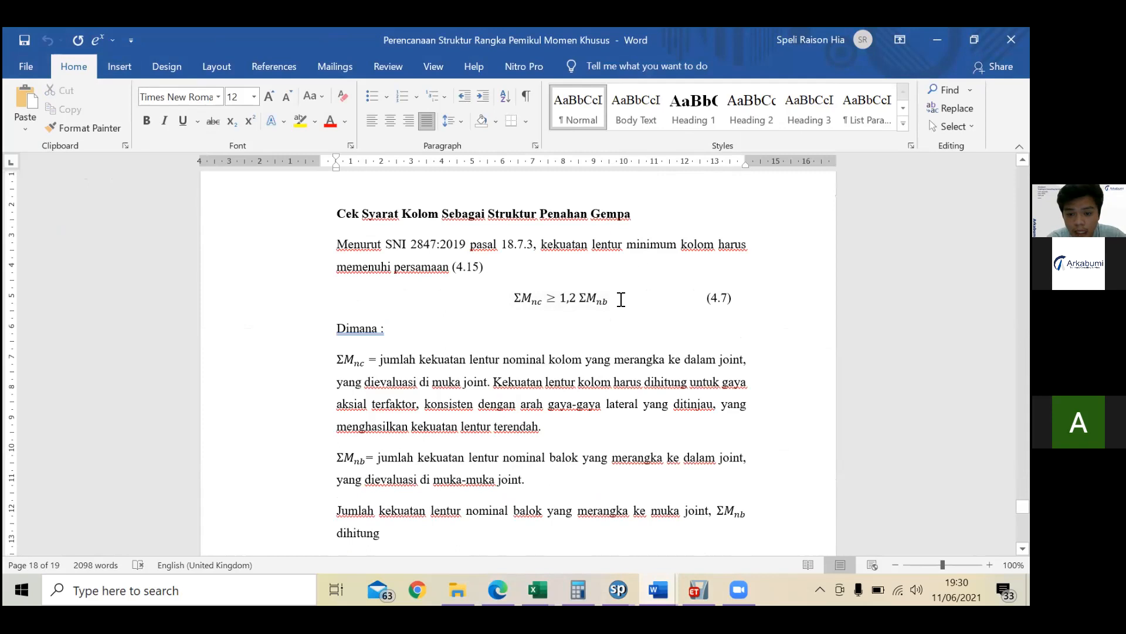
pyautogui.moveTo(640, 297); pyautogui.dragTo(521, 301)
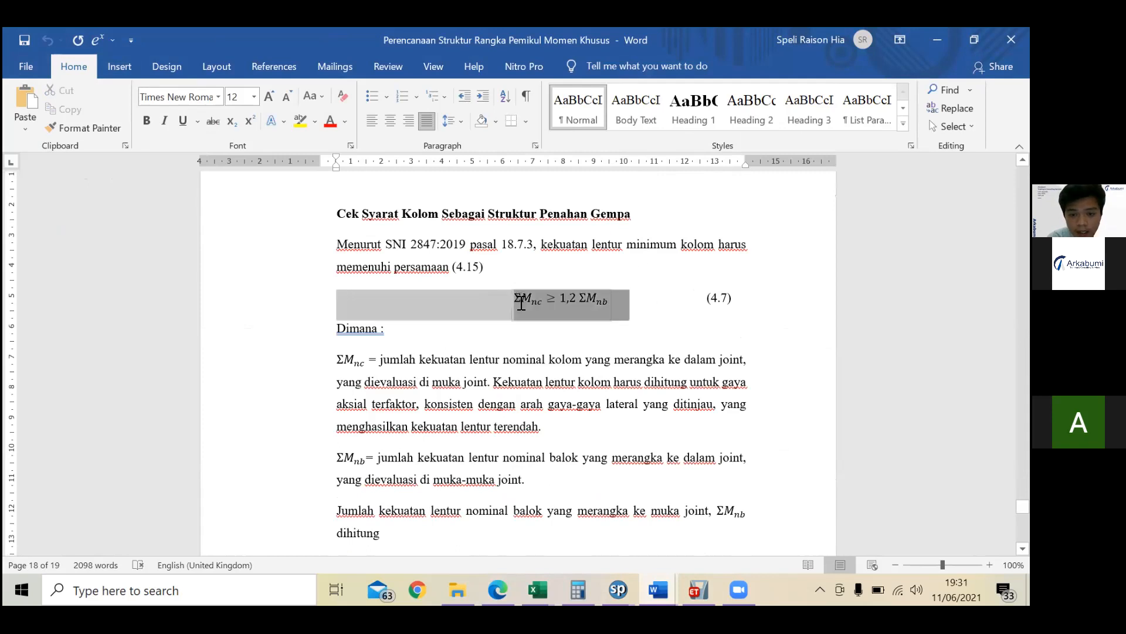
pyautogui.click(675, 321)
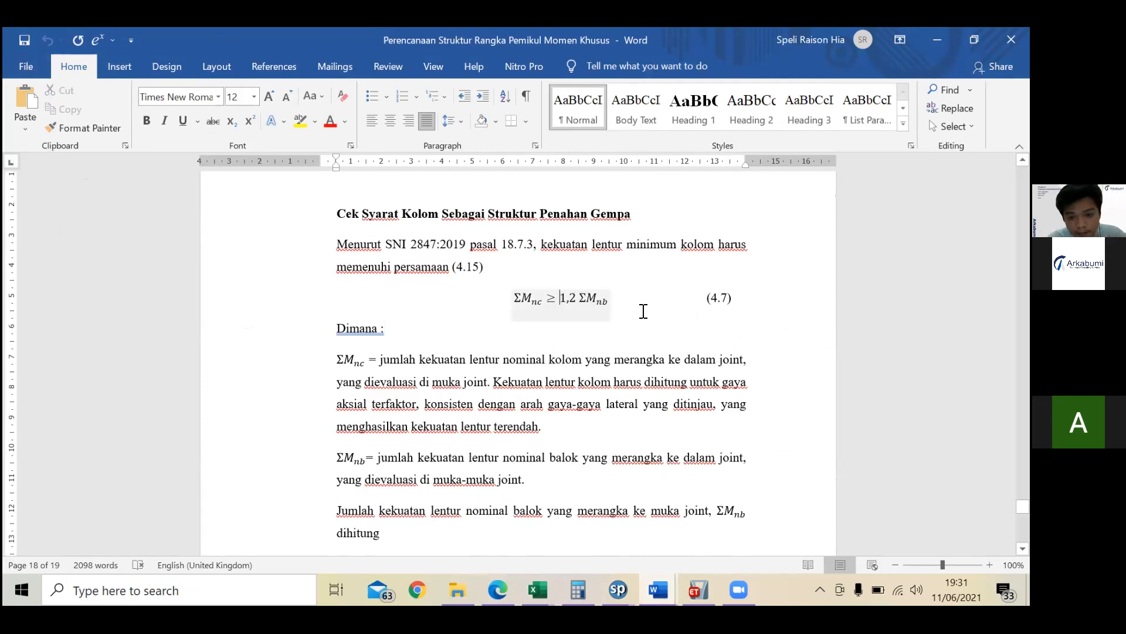
# Step: Return to the program balok excel SRPMK SNI 2847 2019 workbook and examine the column Mnc entries for the x-x and y-y directions
pyautogui.hotkey('alt', 'Tab')
pyautogui.hotkey('alt', 'Tab')
pyautogui.hotkey('alt', 'Tab')
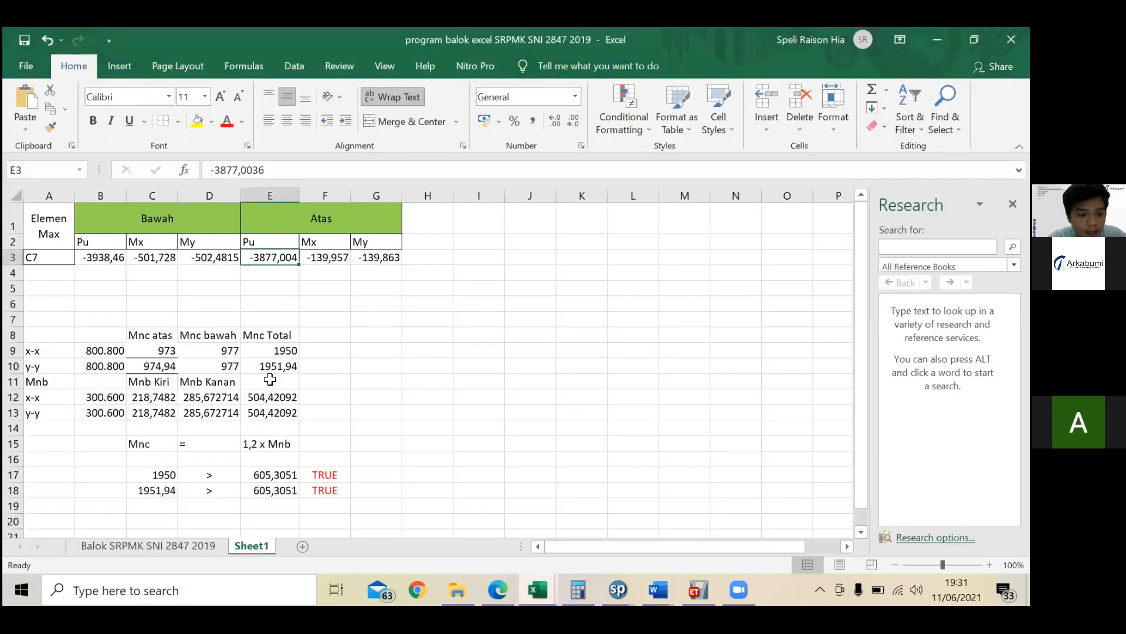
pyautogui.click(154, 353)
pyautogui.click(44, 355)
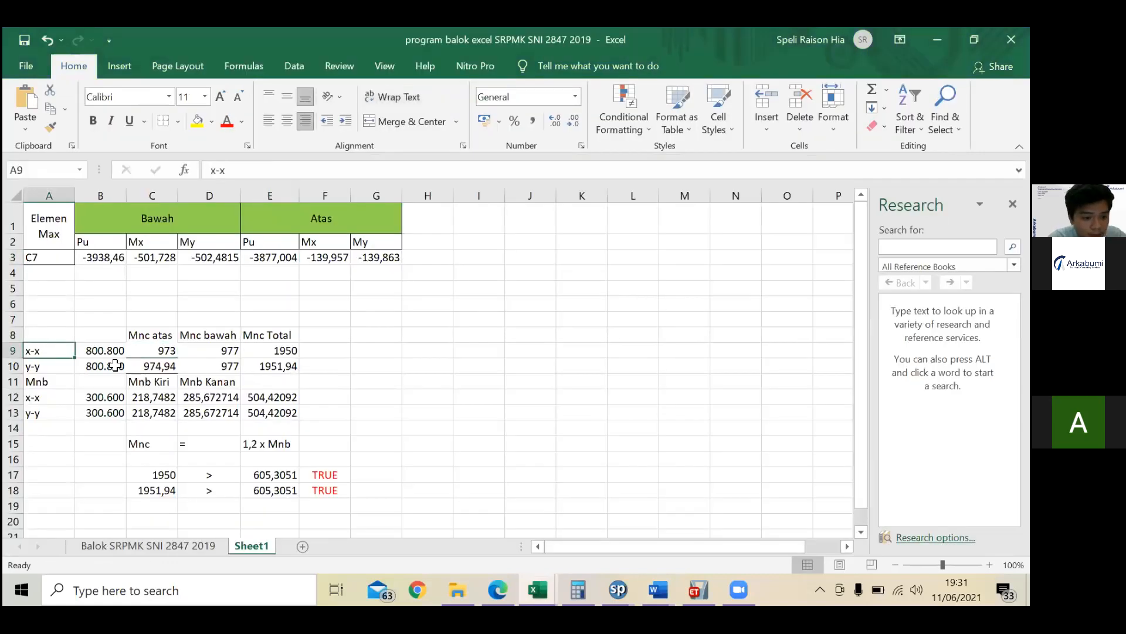
pyautogui.click(167, 366)
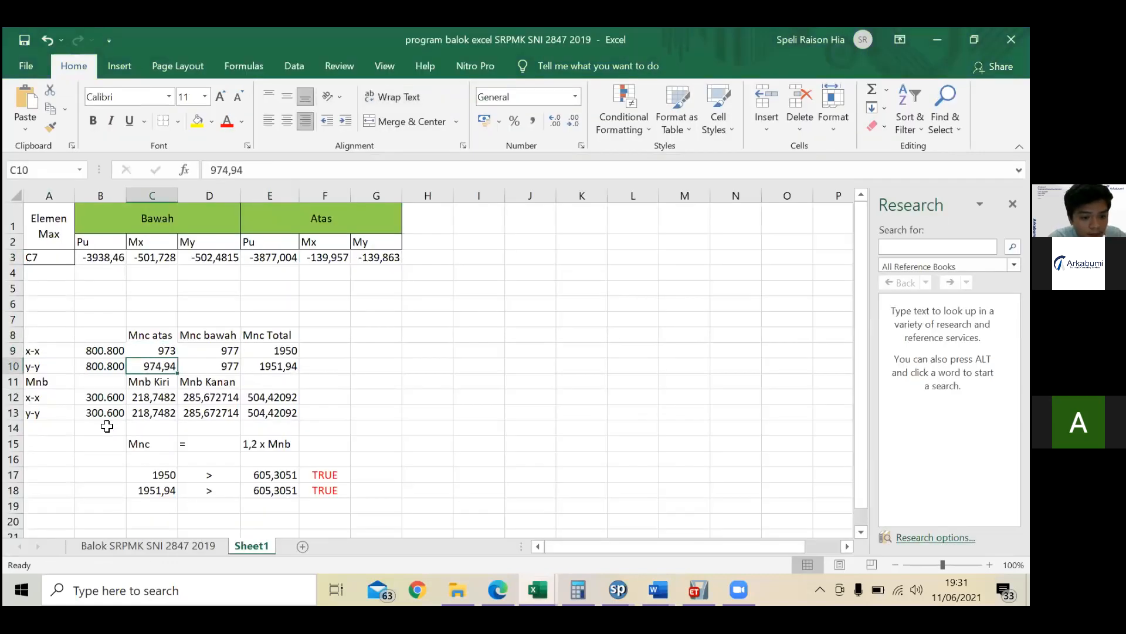
pyautogui.click(51, 355)
pyautogui.click(112, 353)
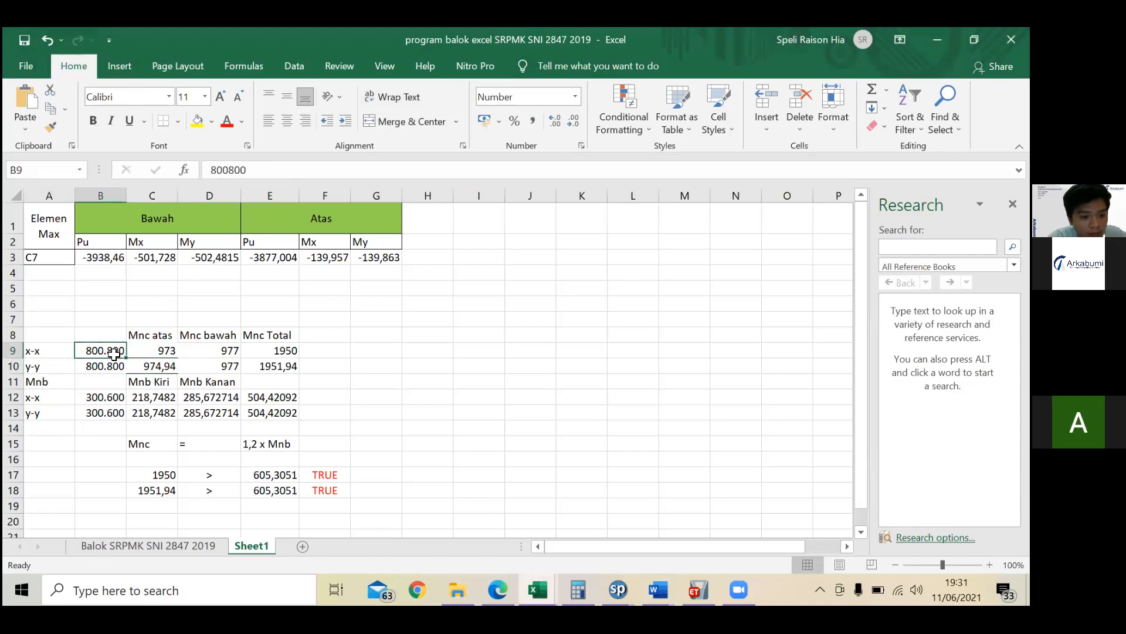
pyautogui.click(59, 350)
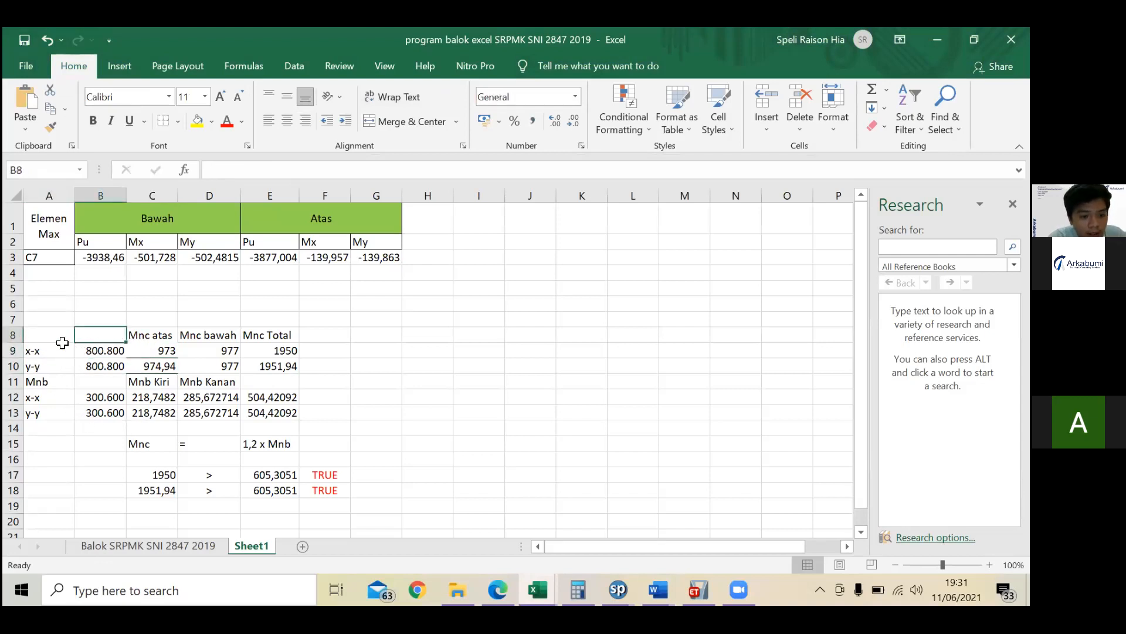
# Step: Examine the x-x and y-y rows of the Mnc table, including the column sizes and the Mnc atas entries
pyautogui.click(68, 366)
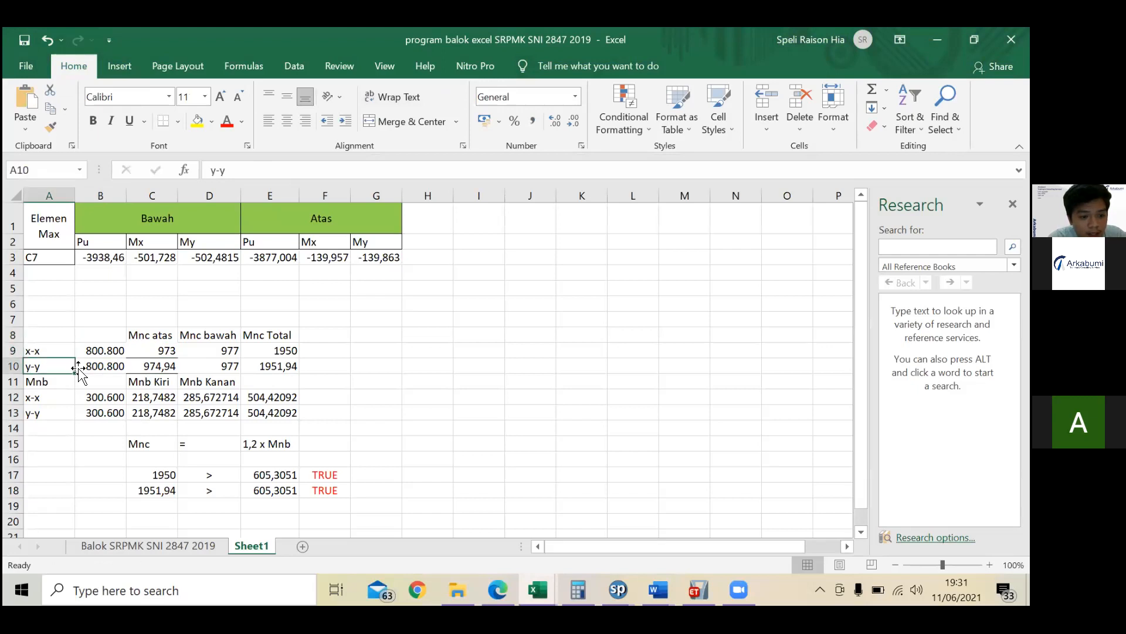
pyautogui.click(94, 354)
pyautogui.click(102, 366)
pyautogui.click(105, 354)
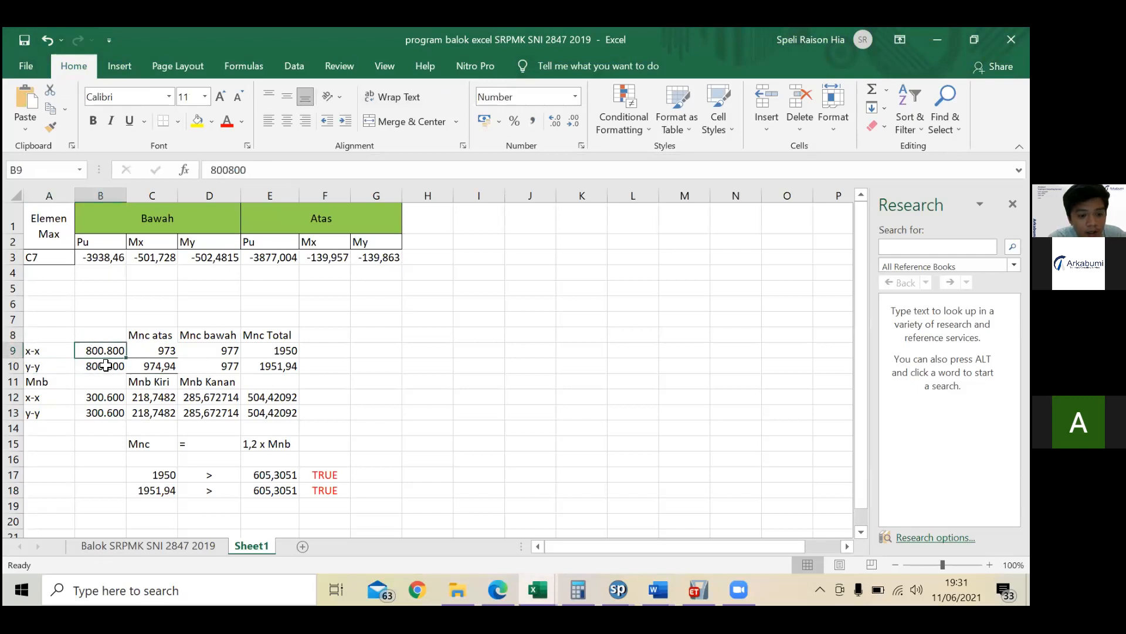
pyautogui.click(103, 369)
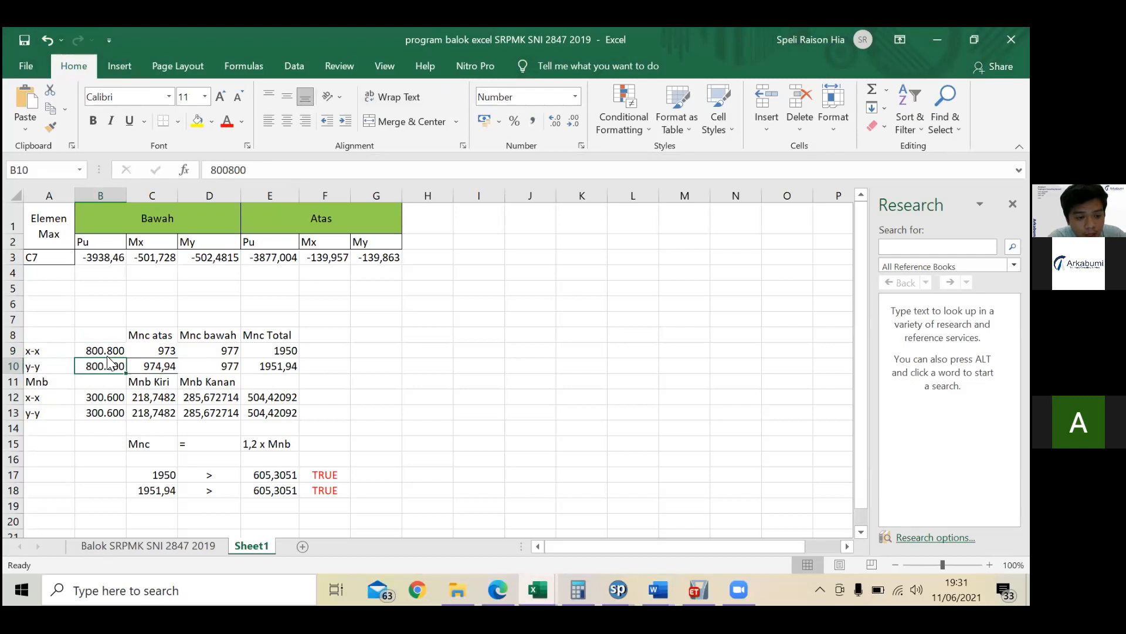
pyautogui.click(116, 351)
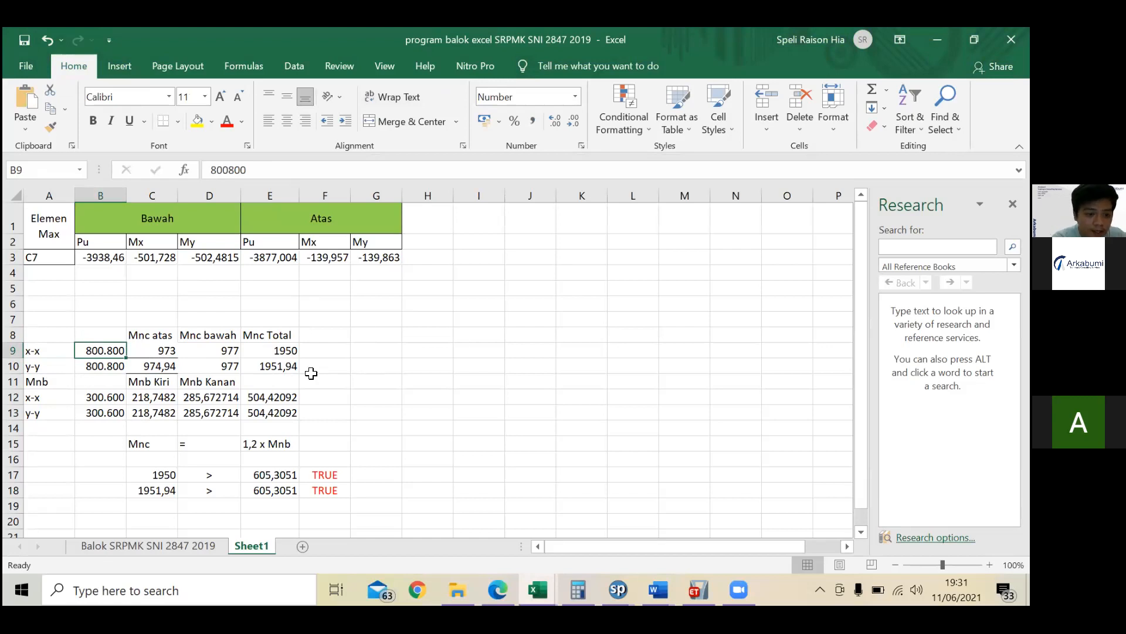
pyautogui.click(172, 350)
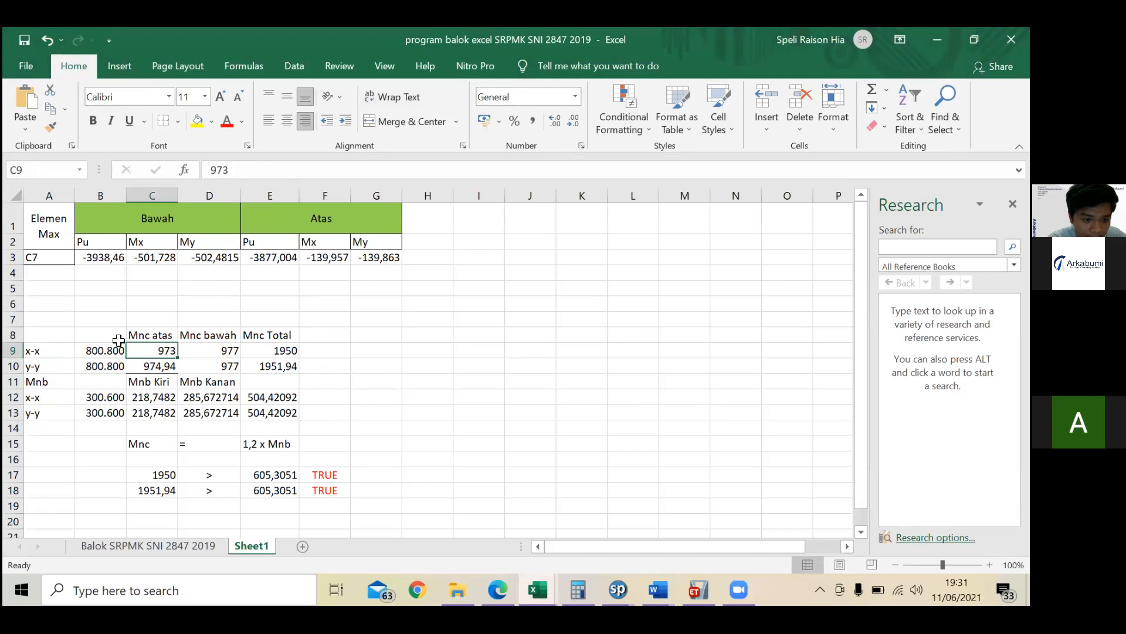
pyautogui.click(40, 354)
pyautogui.click(170, 334)
pyautogui.click(169, 350)
# Step: Switch to the Kolom Atas workbook and inspect the highlighted ϕMnx capacity in E4
pyautogui.hotkey('alt', 'Tab')
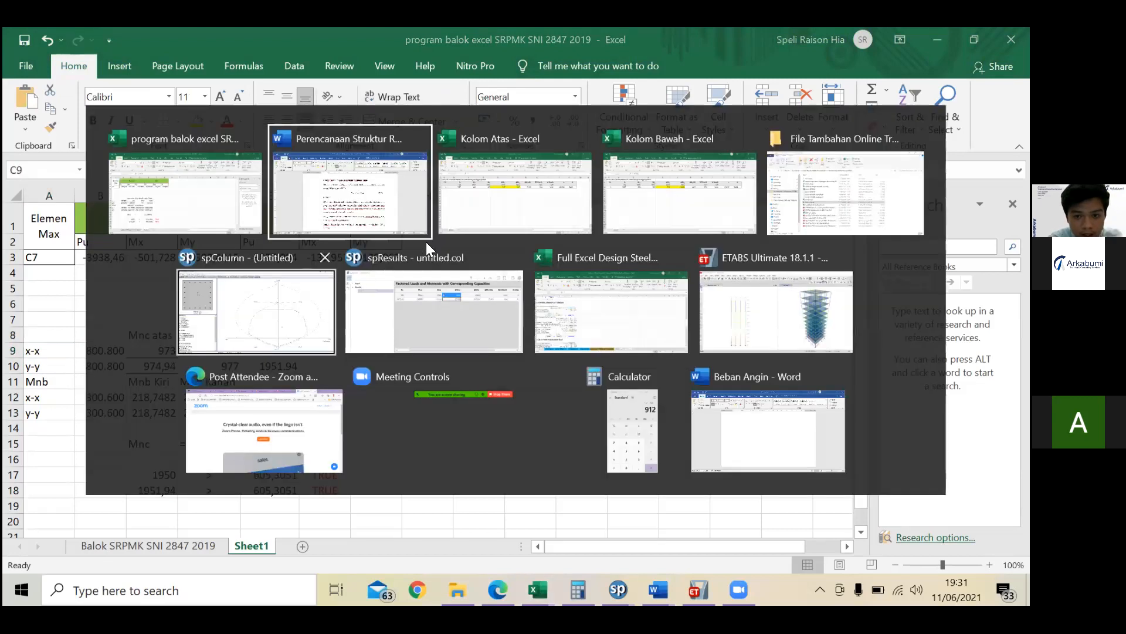
pyautogui.click(450, 233)
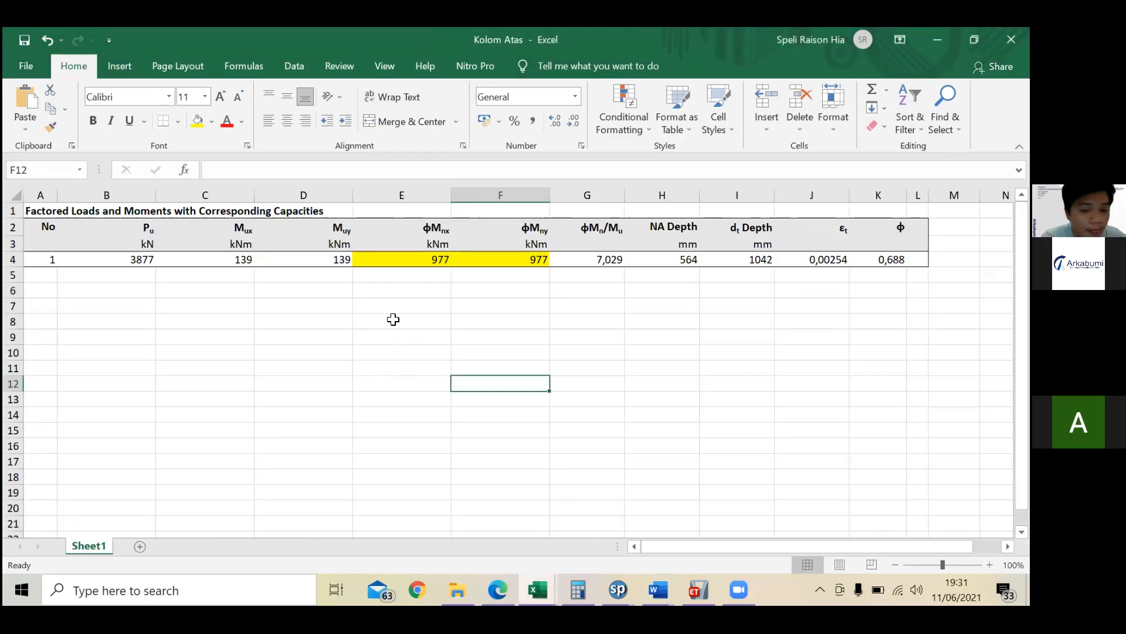
pyautogui.click(396, 260)
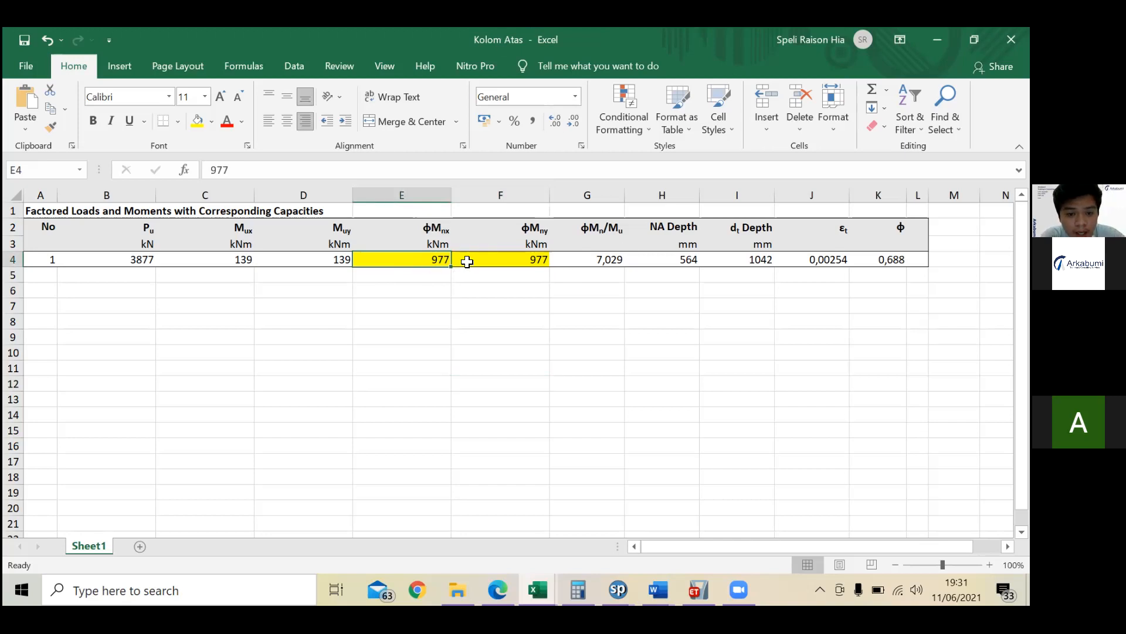
# Step: In the SRPMK beam workbook, clear the Mnc atas and bawah values in C9:D10 and the Mnb Kiri and Kanan values in C12:D13
pyautogui.hotkey('alt', 'Tab')
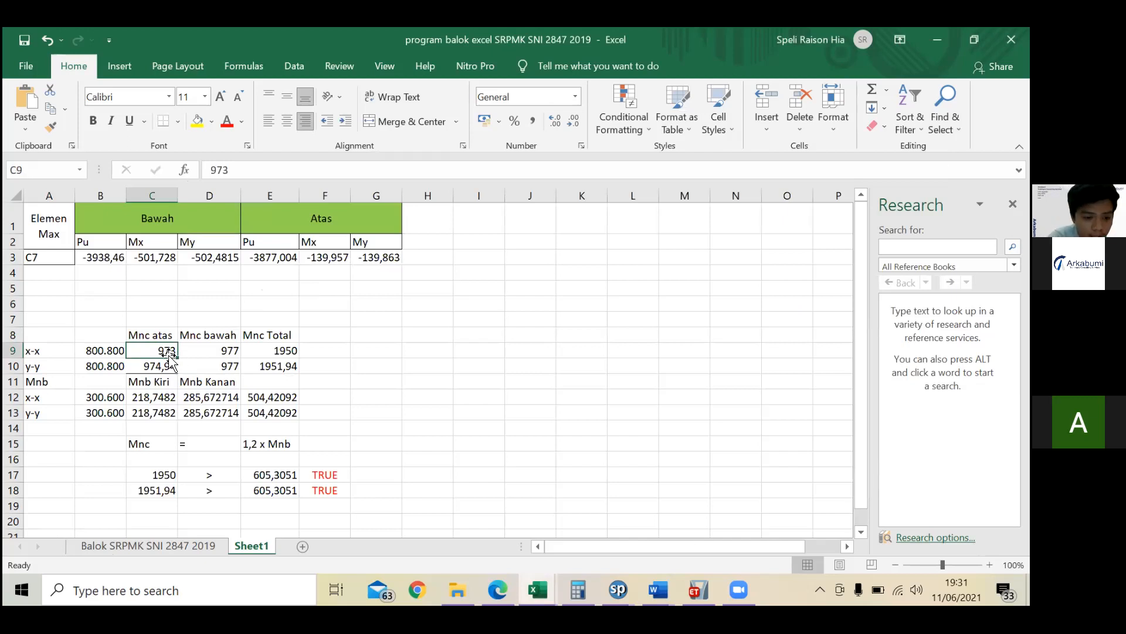
pyautogui.moveTo(170, 351); pyautogui.dragTo(214, 367)
pyautogui.press('Delete')
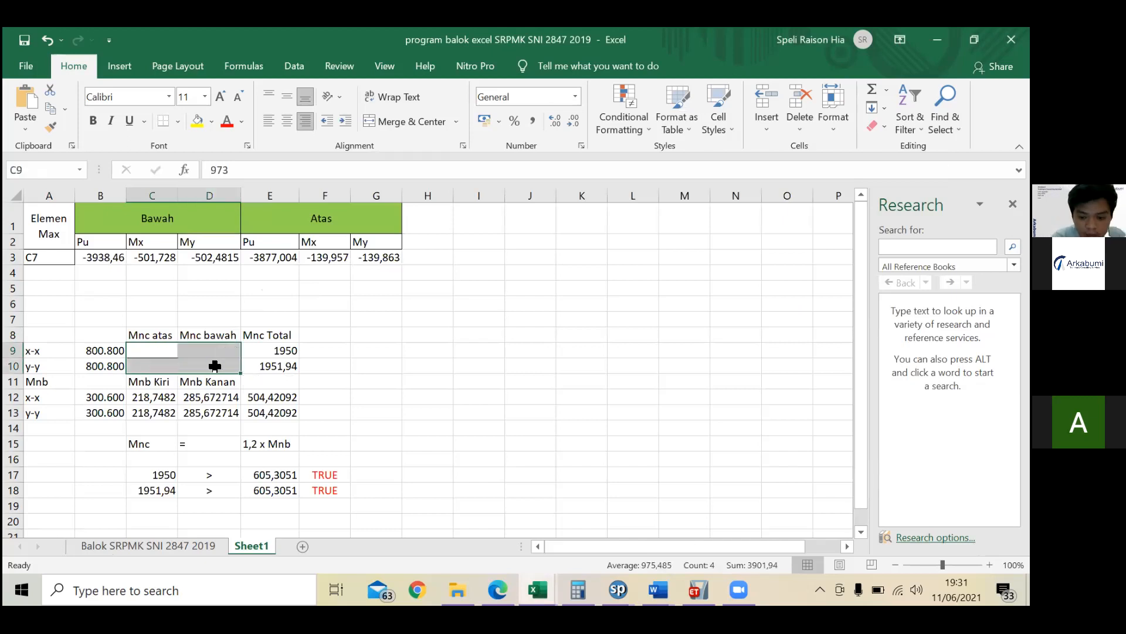
pyautogui.click(161, 397)
pyautogui.moveTo(162, 397); pyautogui.dragTo(201, 406)
pyautogui.press('Delete')
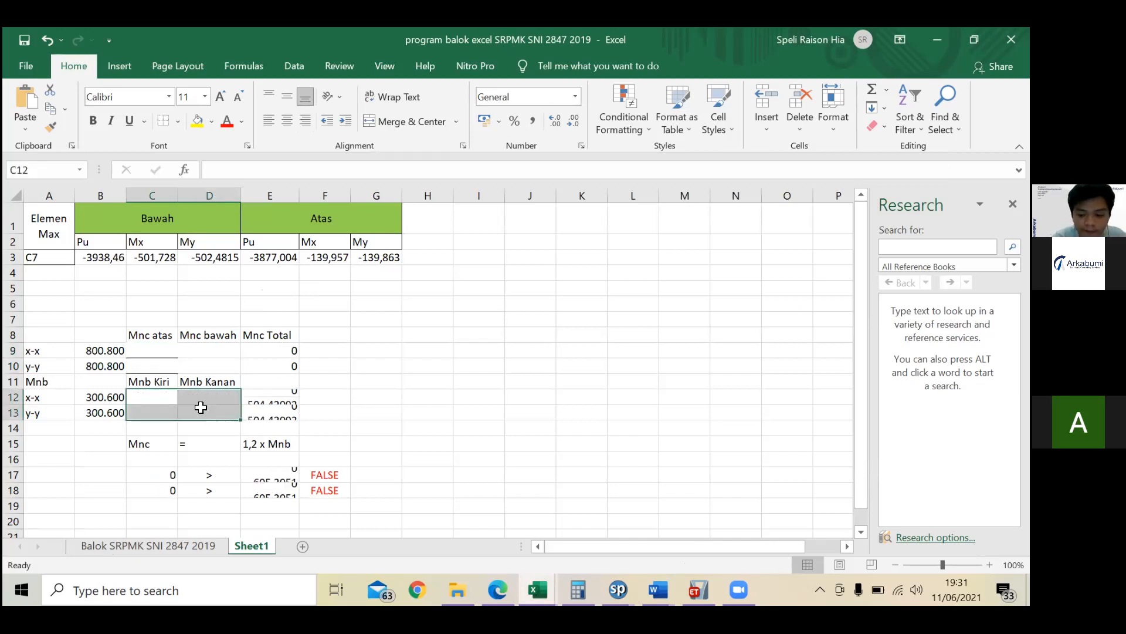
# Step: Look up ϕMnx in the Kolom Atas workbook and enter 977 as the x-x Mnc atas value in C9
pyautogui.click(151, 350)
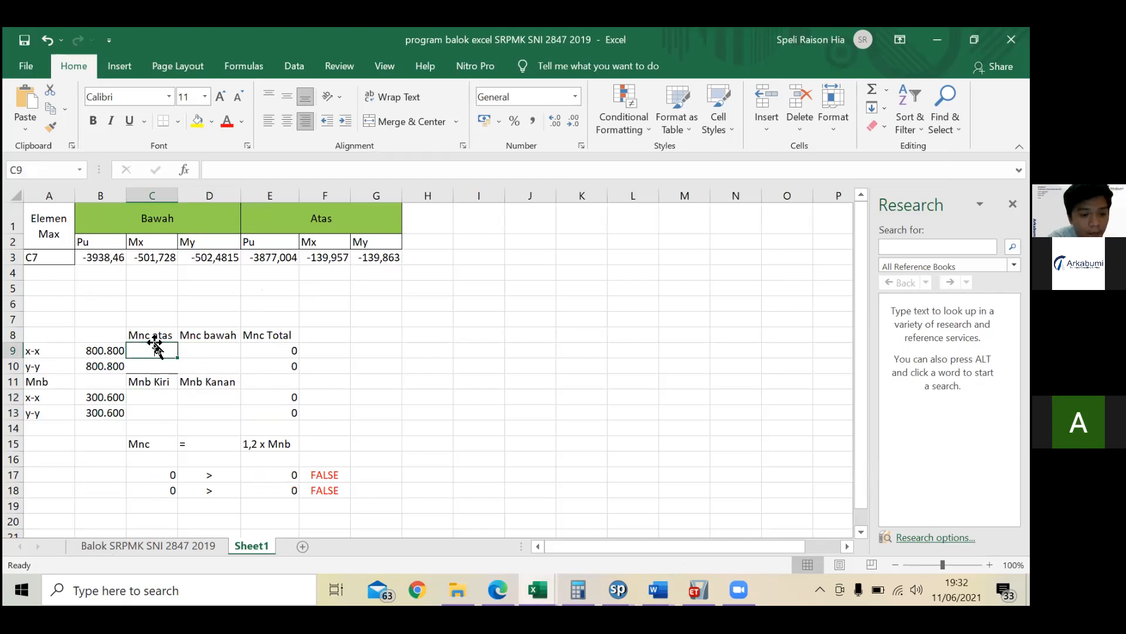
pyautogui.hotkey('alt', 'Tab')
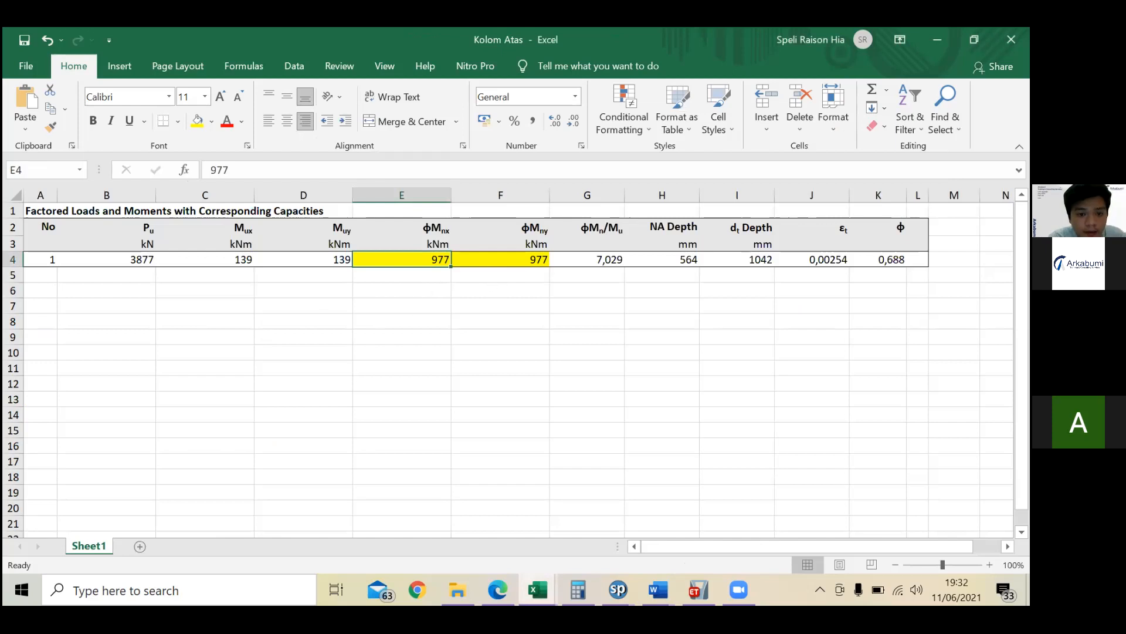
pyautogui.moveTo(535, 588)
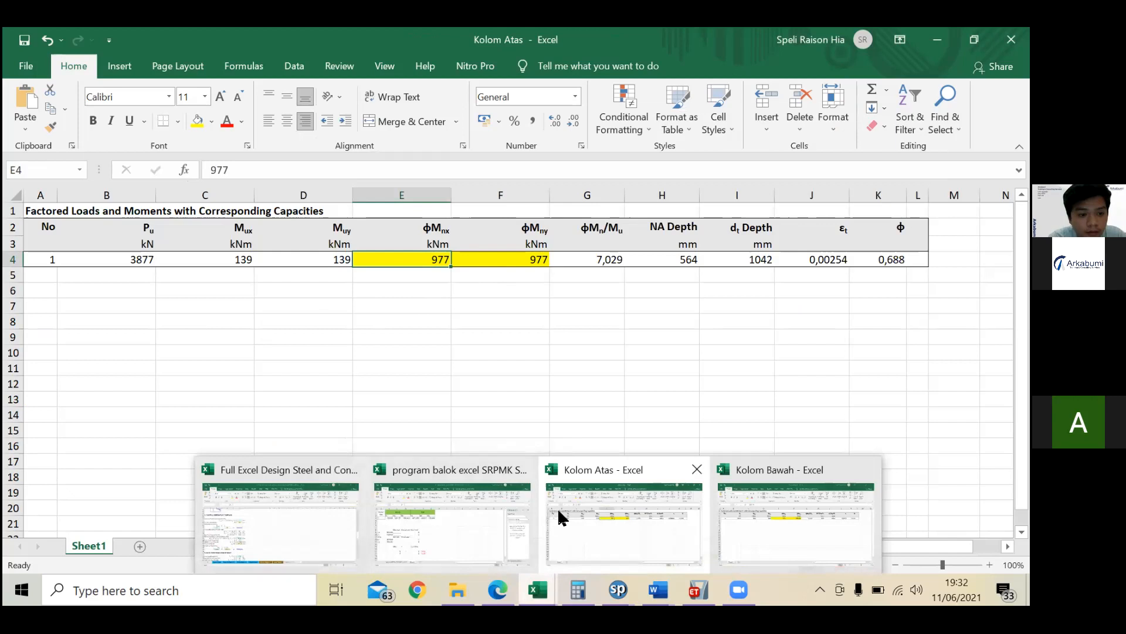
pyautogui.click(394, 531)
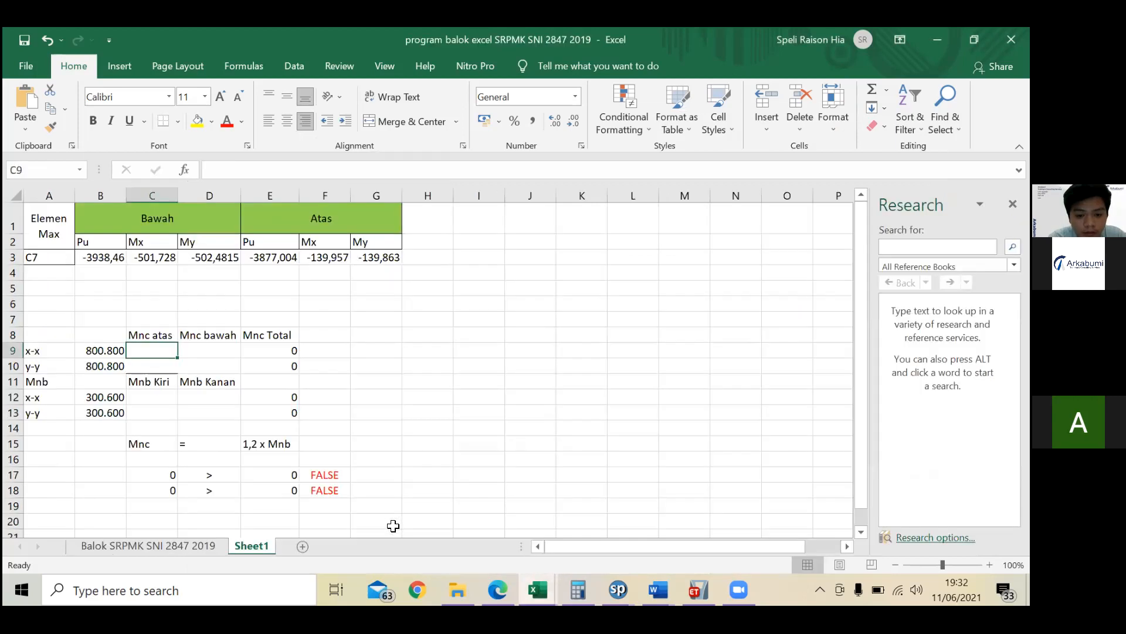
pyautogui.hotkey('alt', 'Tab')
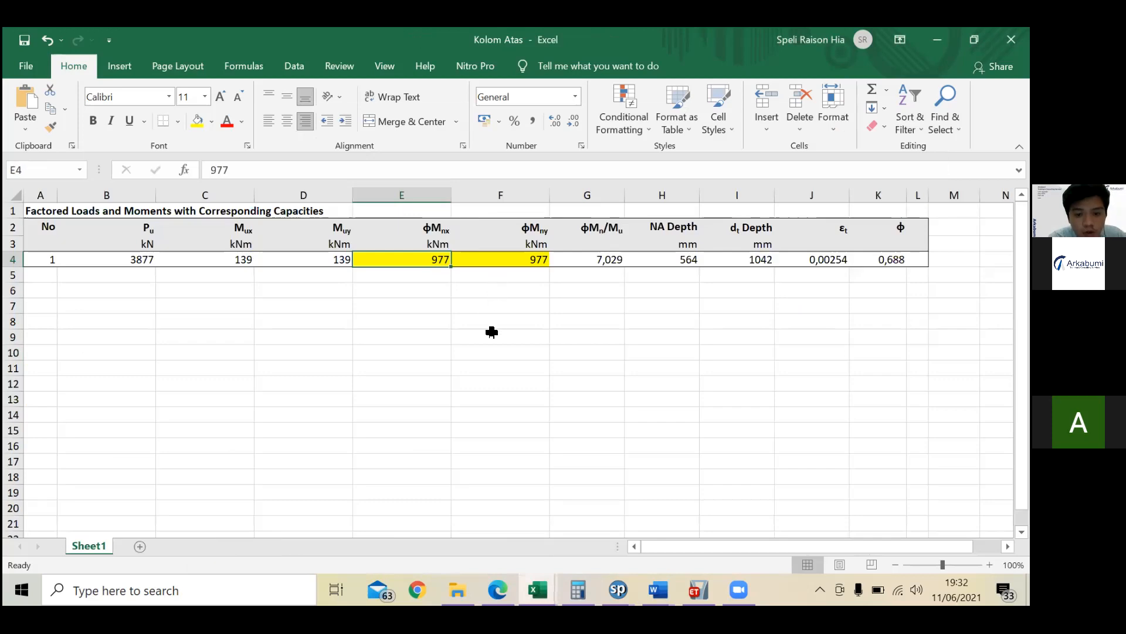
pyautogui.hotkey('alt', 'Tab')
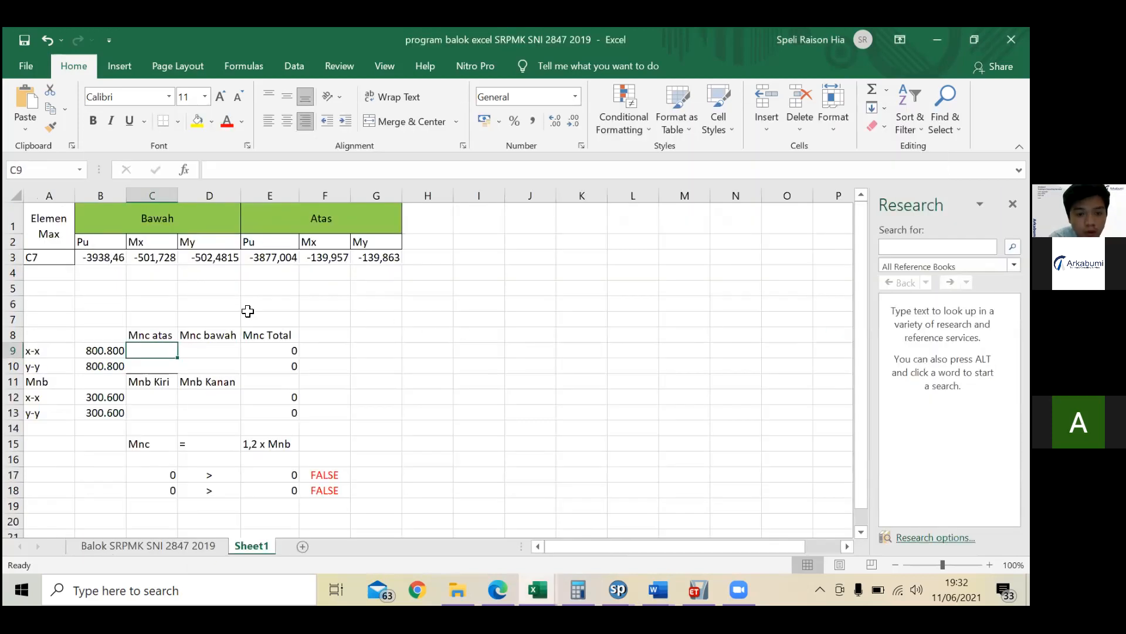
pyautogui.write('977')
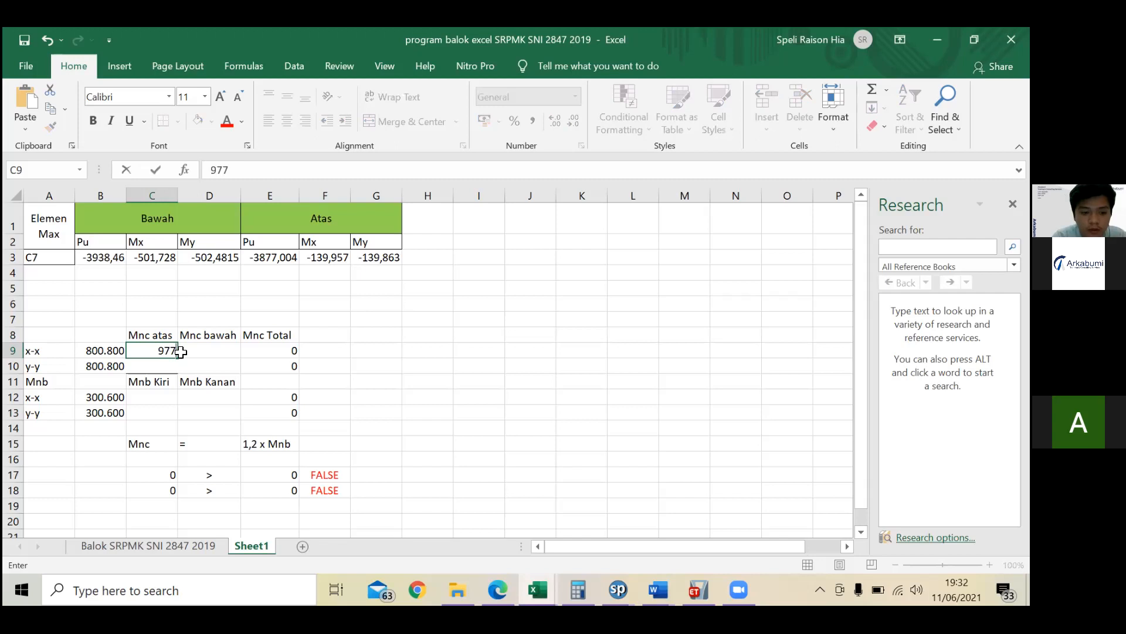
pyautogui.press('Return')
# Step: Check ϕMny in the Kolom Atas workbook and enter 977 as the y-y Mnc atas value in C10
pyautogui.hotkey('alt', 'Tab')
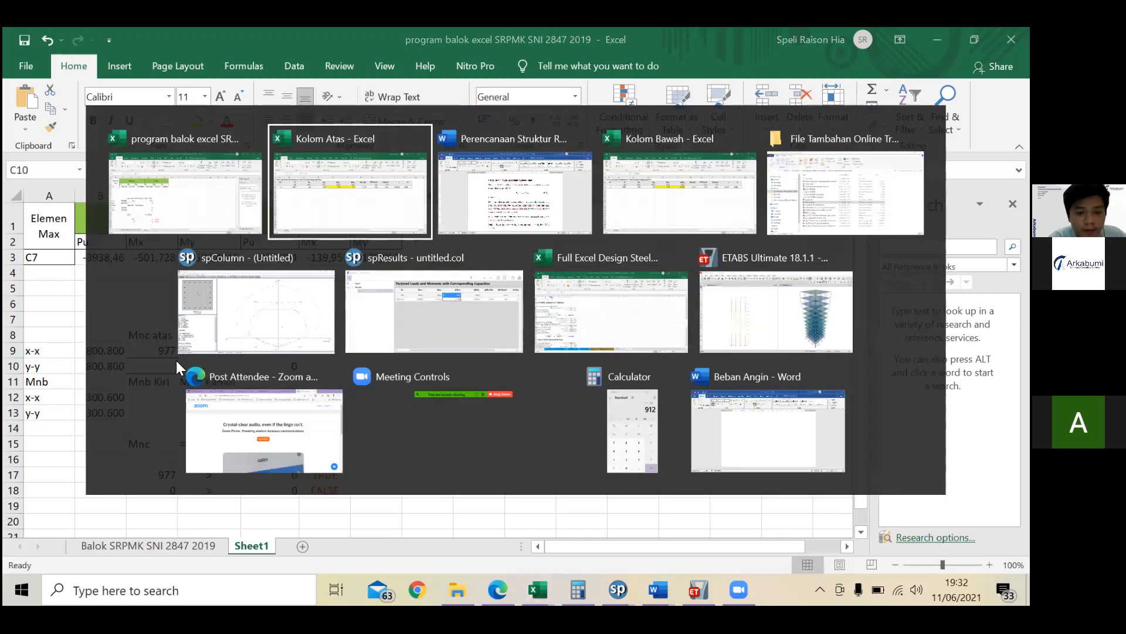
pyautogui.hotkey('alt', 'Tab')
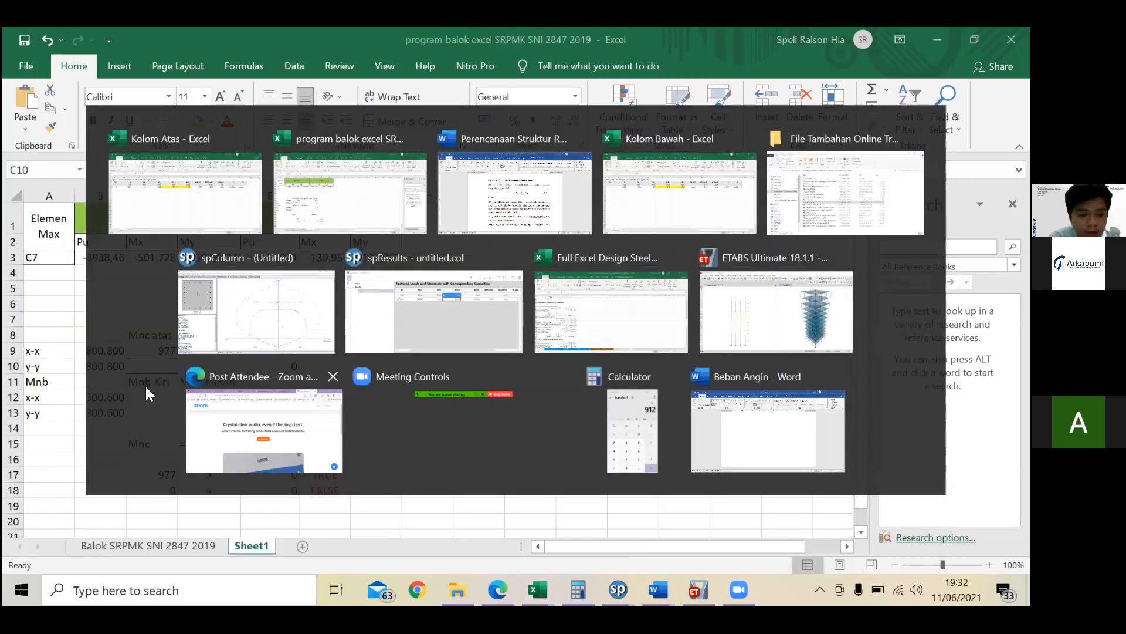
pyautogui.write('977')
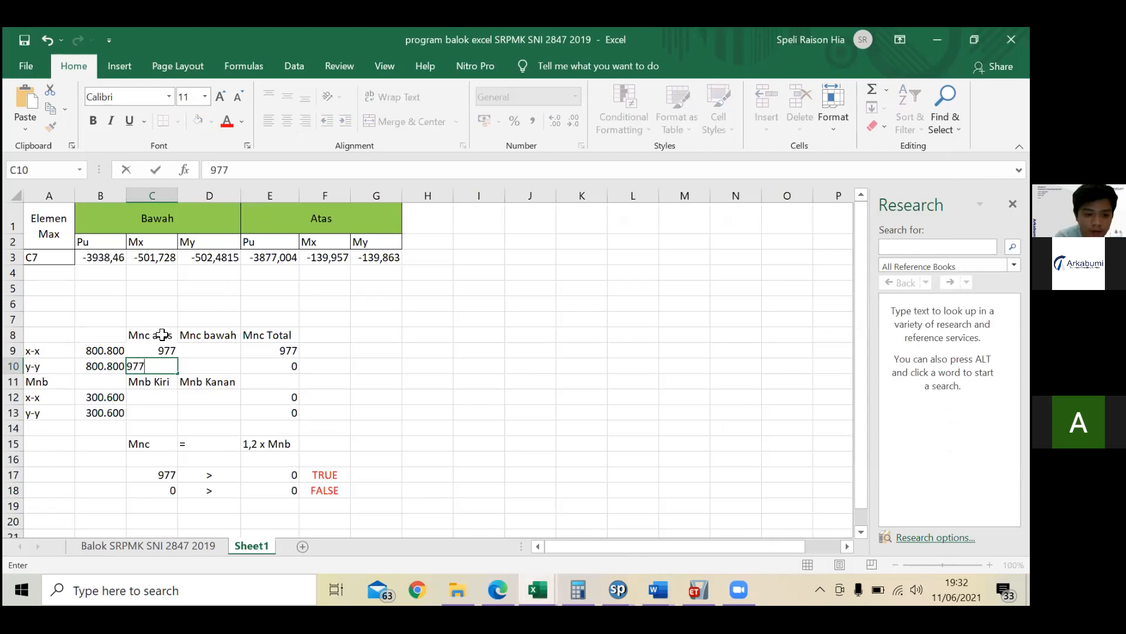
pyautogui.press('Tab')
# Step: Look up ϕMnx in the Kolom Bawah workbook and enter 973 as the x-x Mnc bawah value in D9
pyautogui.click(234, 351)
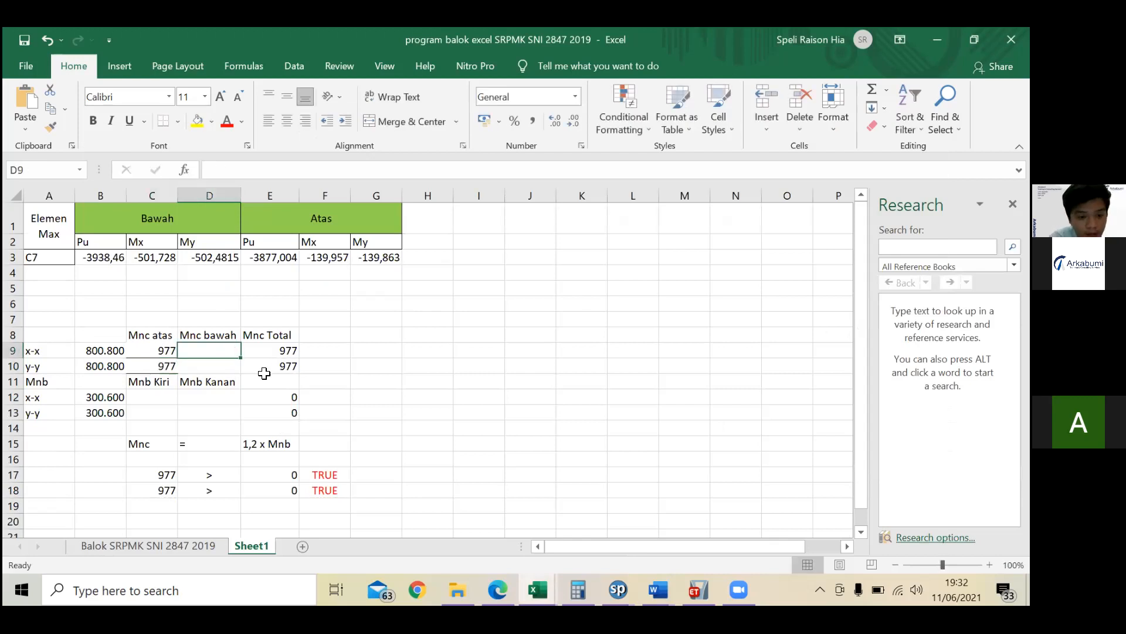
pyautogui.click(537, 589)
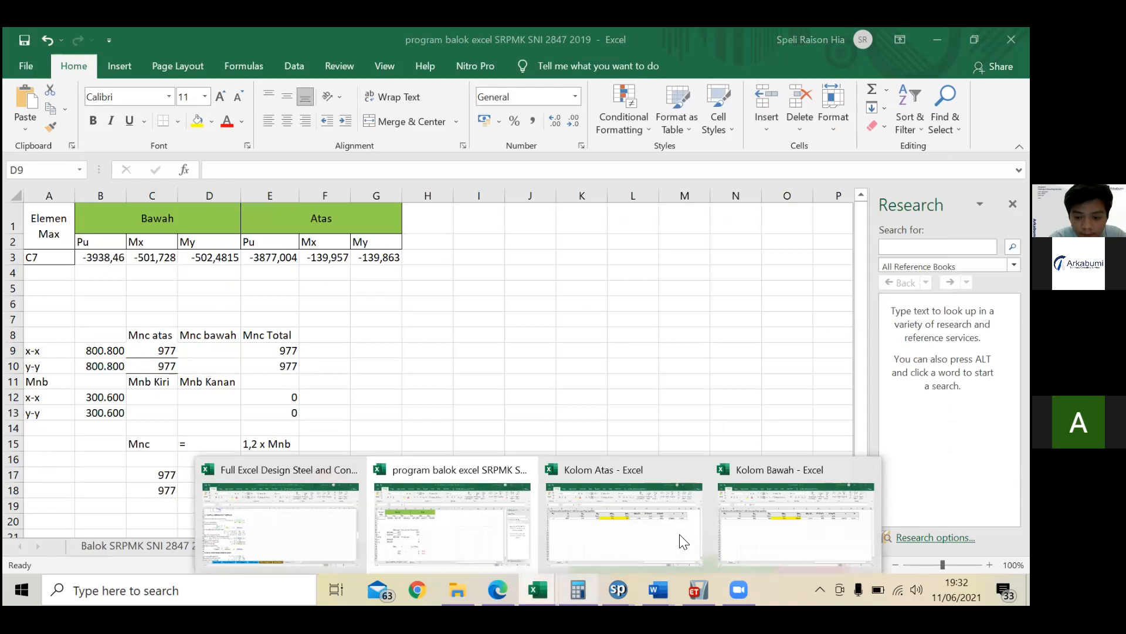
pyautogui.click(752, 512)
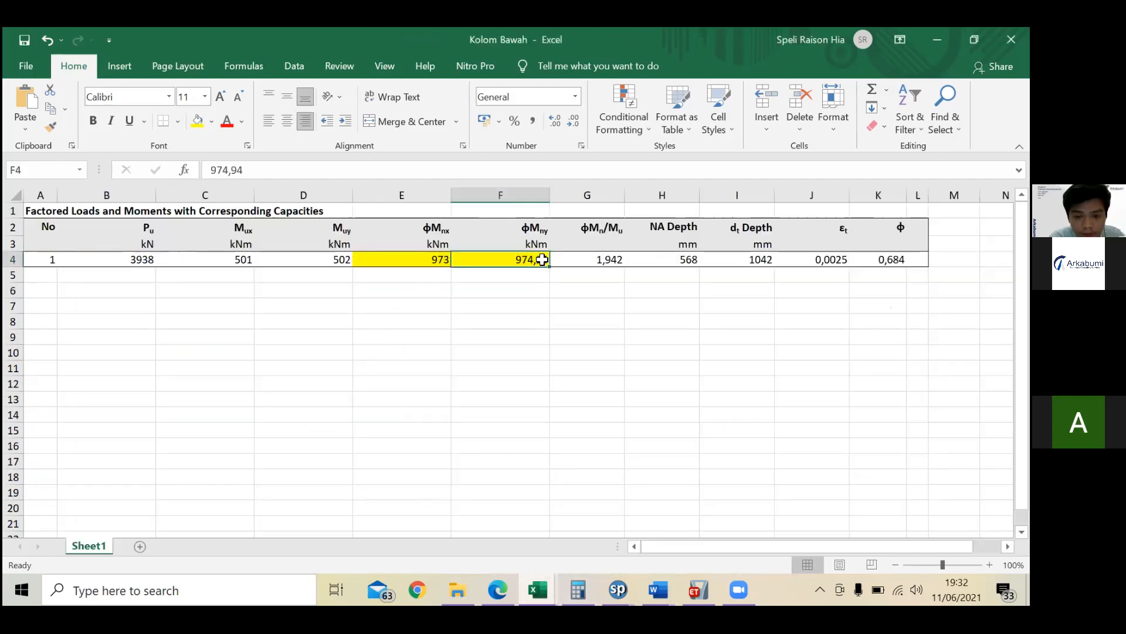
pyautogui.click(436, 259)
pyautogui.click(508, 264)
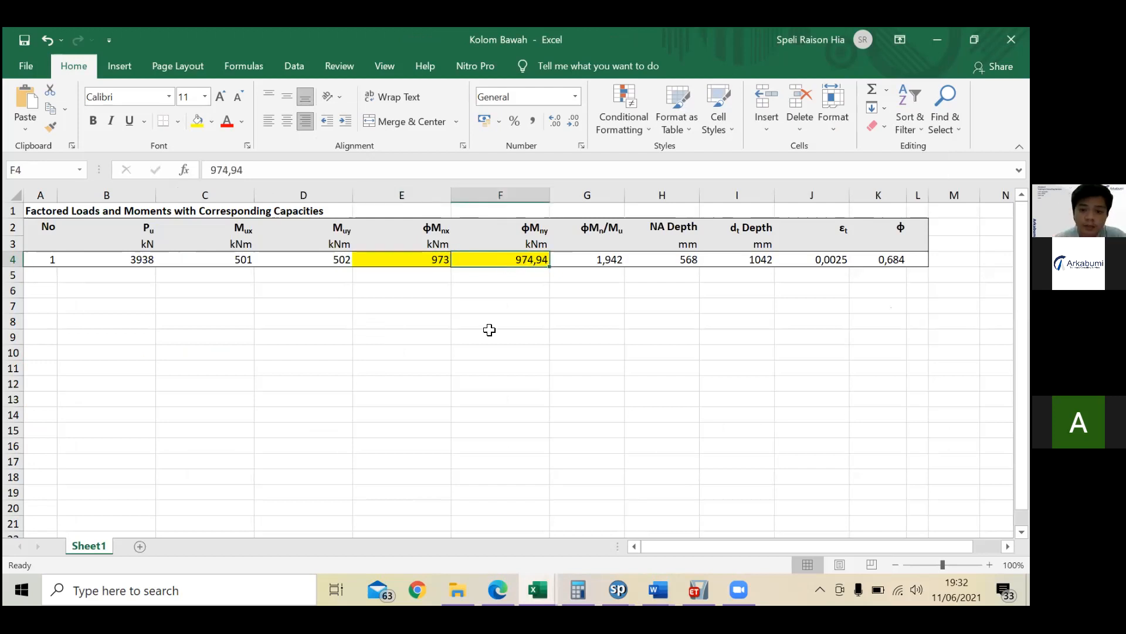
pyautogui.hotkey('alt', 'Tab')
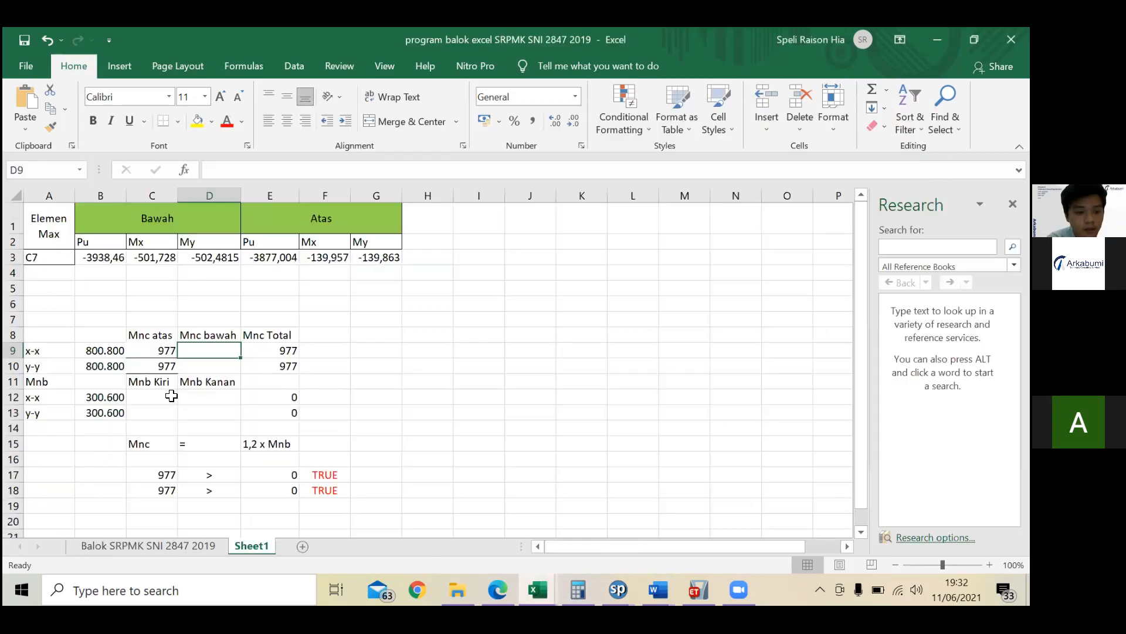
pyautogui.write('97')
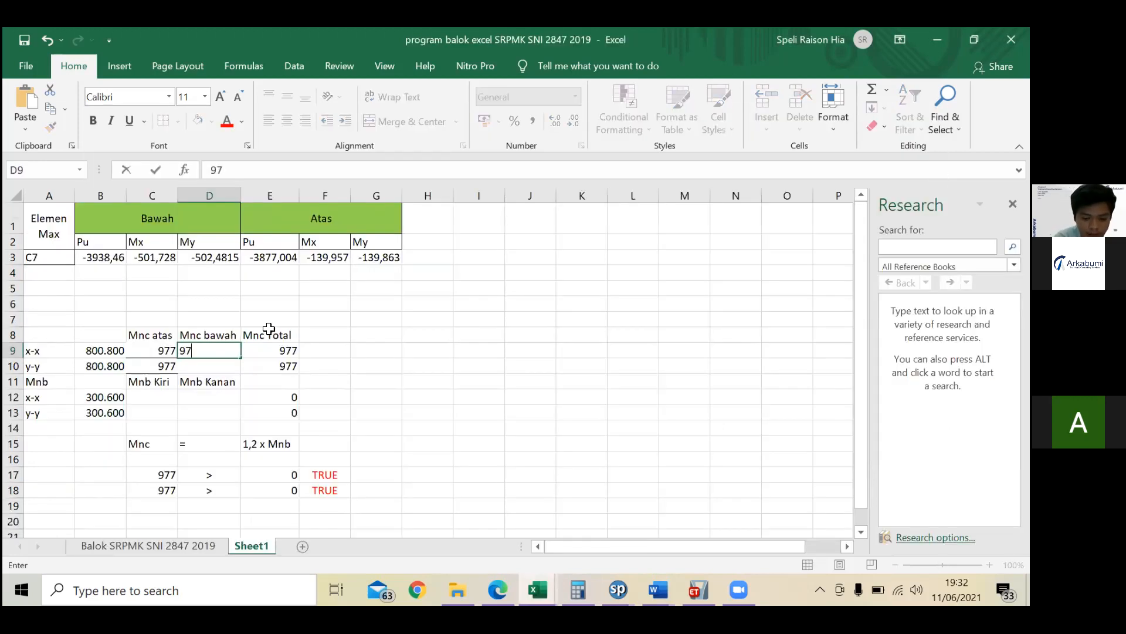
pyautogui.write('3,')
pyautogui.press('Return')
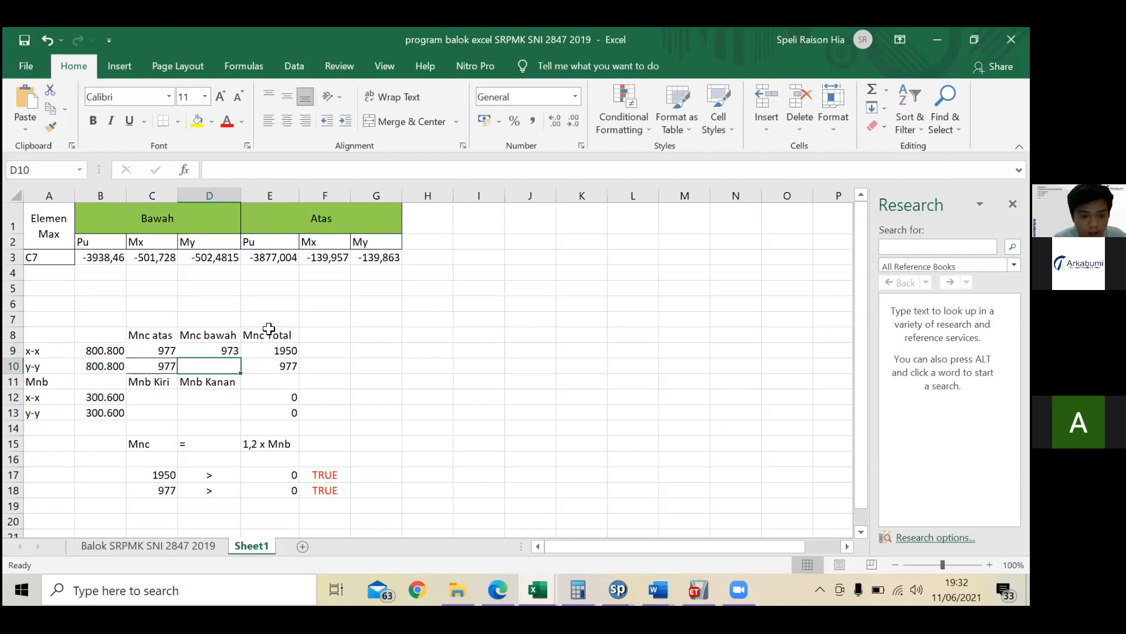
# Step: Check ϕMny in the Kolom Bawah workbook and enter 974,94 as the y-y Mnc bawah value in D10
pyautogui.hotkey('alt', 'Tab')
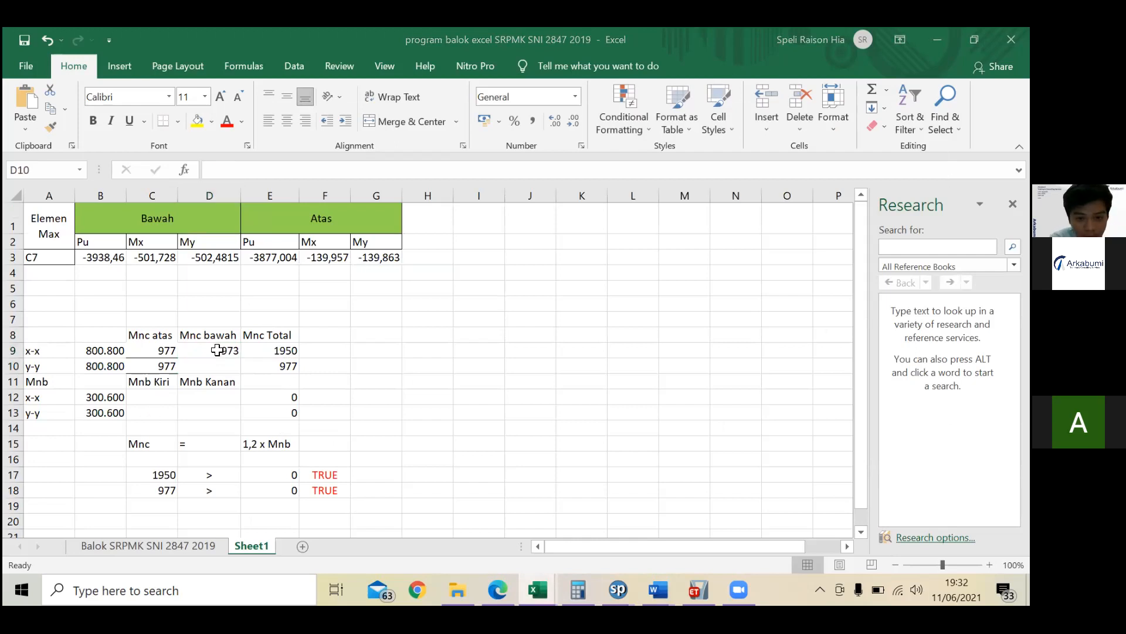
pyautogui.hotkey('alt', 'Tab')
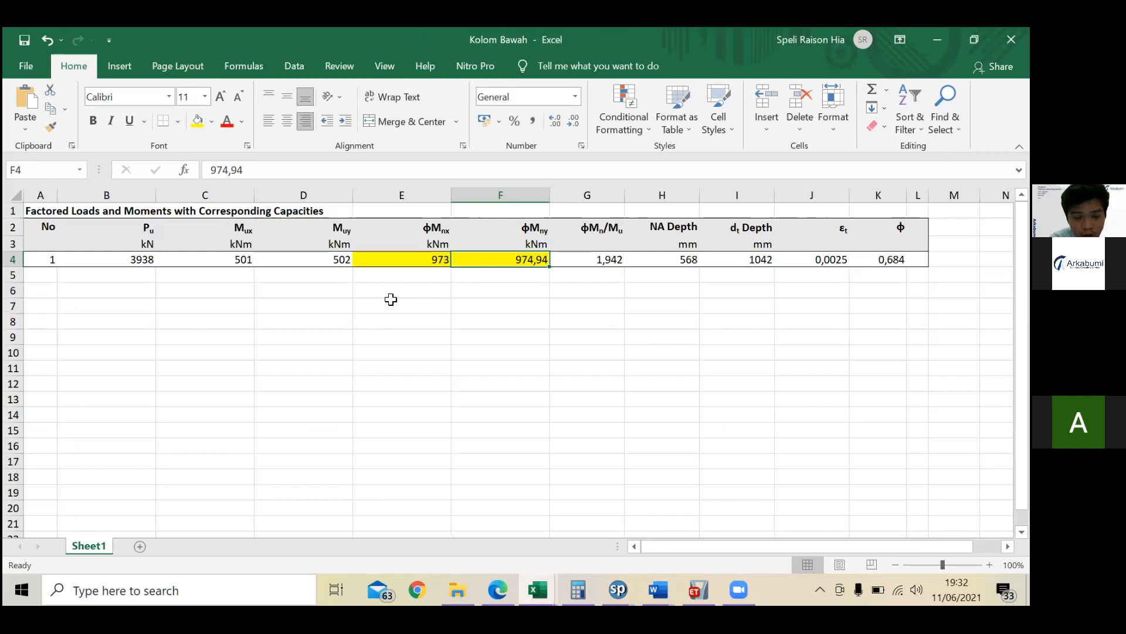
pyautogui.hotkey('alt', 'Tab')
pyautogui.write('9')
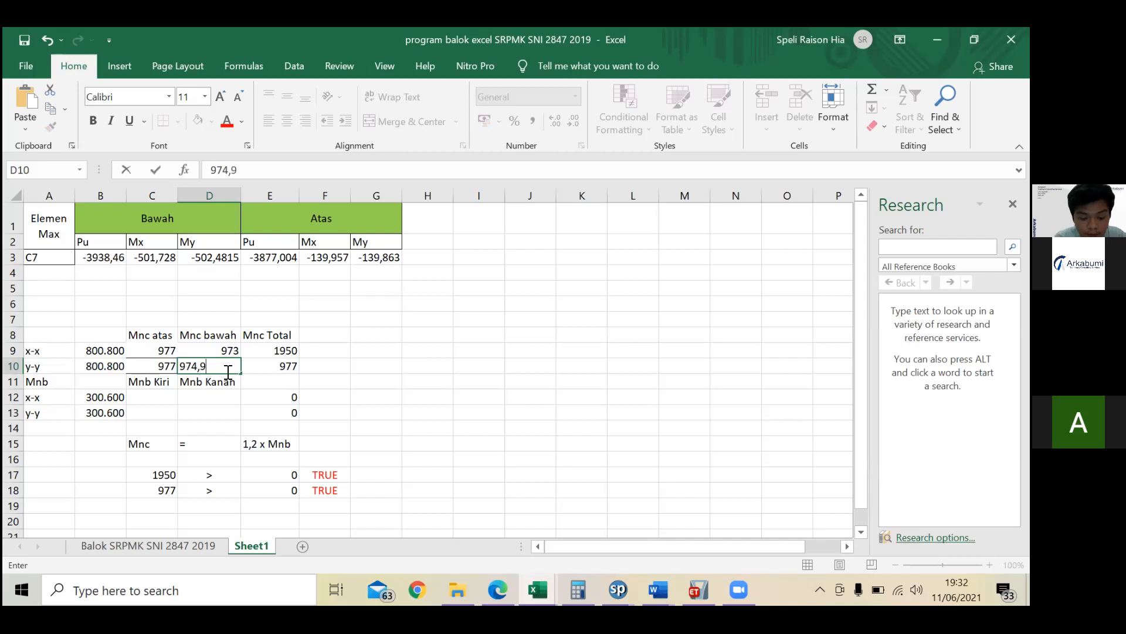
pyautogui.write('74,94')
pyautogui.press('Return')
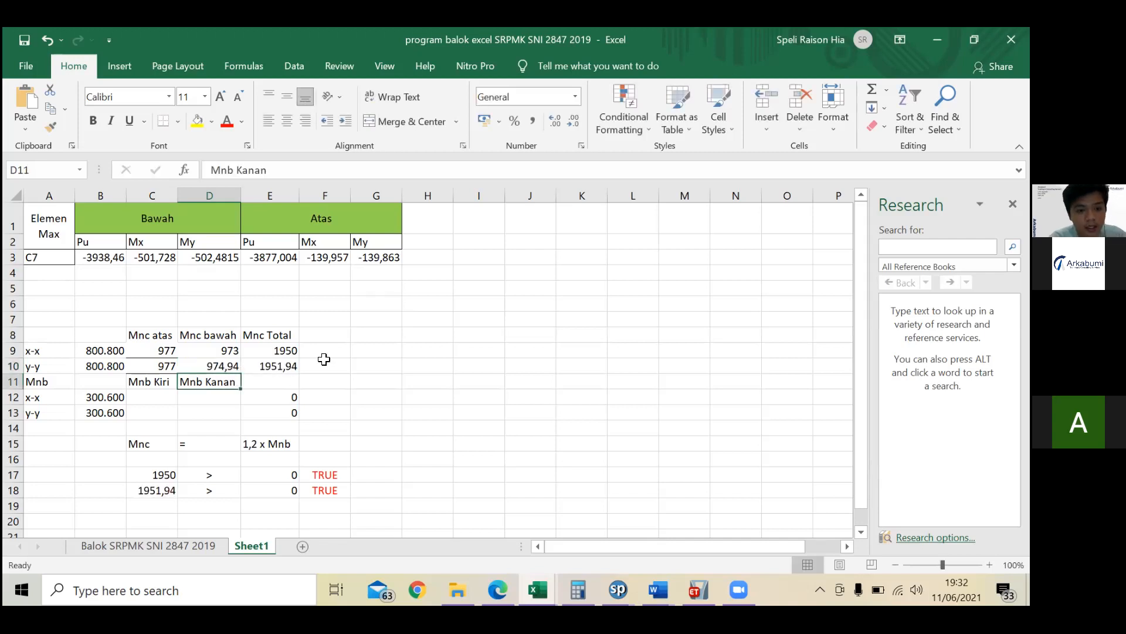
# Step: Inspect the Mnc Total formulas for the x-x and y-y directions in E9 and E10
pyautogui.doubleClick(291, 351)
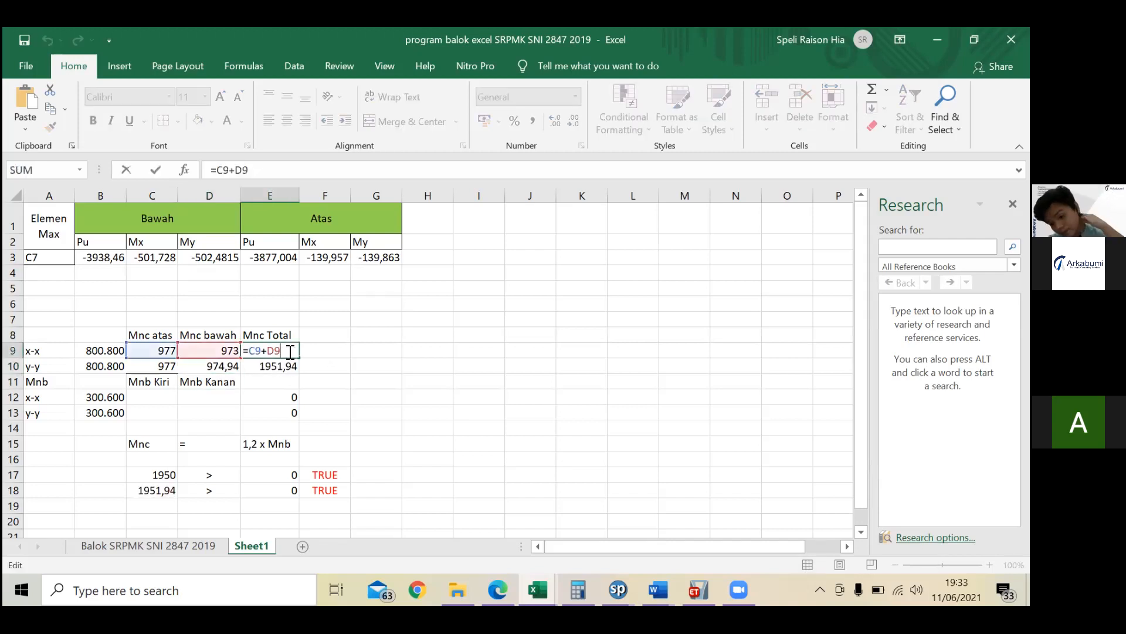
pyautogui.press('Return')
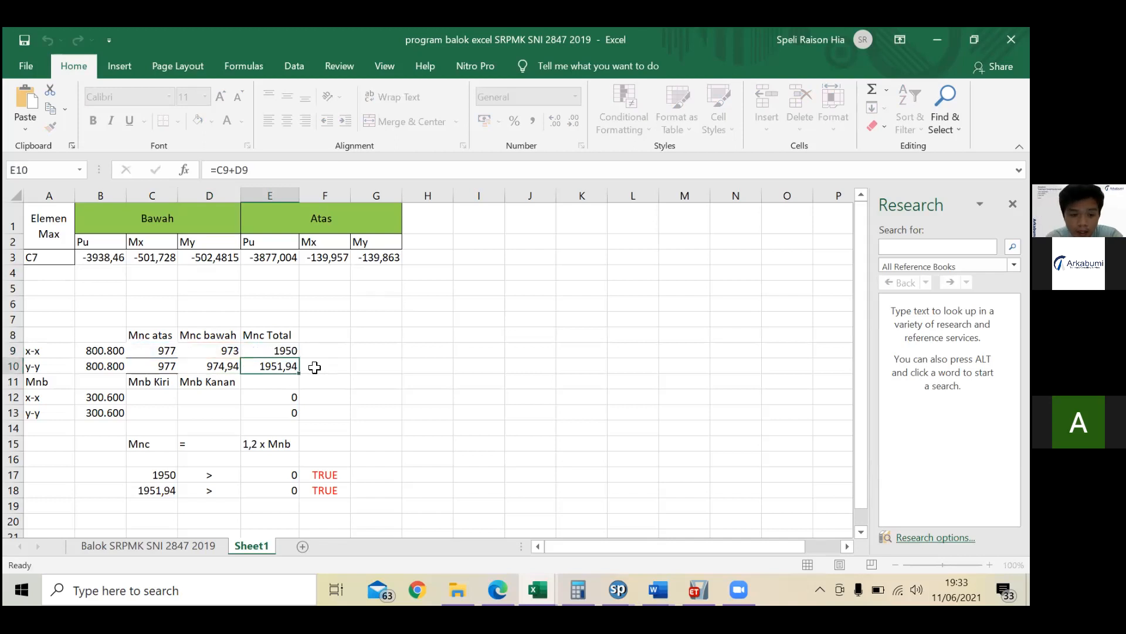
pyautogui.doubleClick(283, 365)
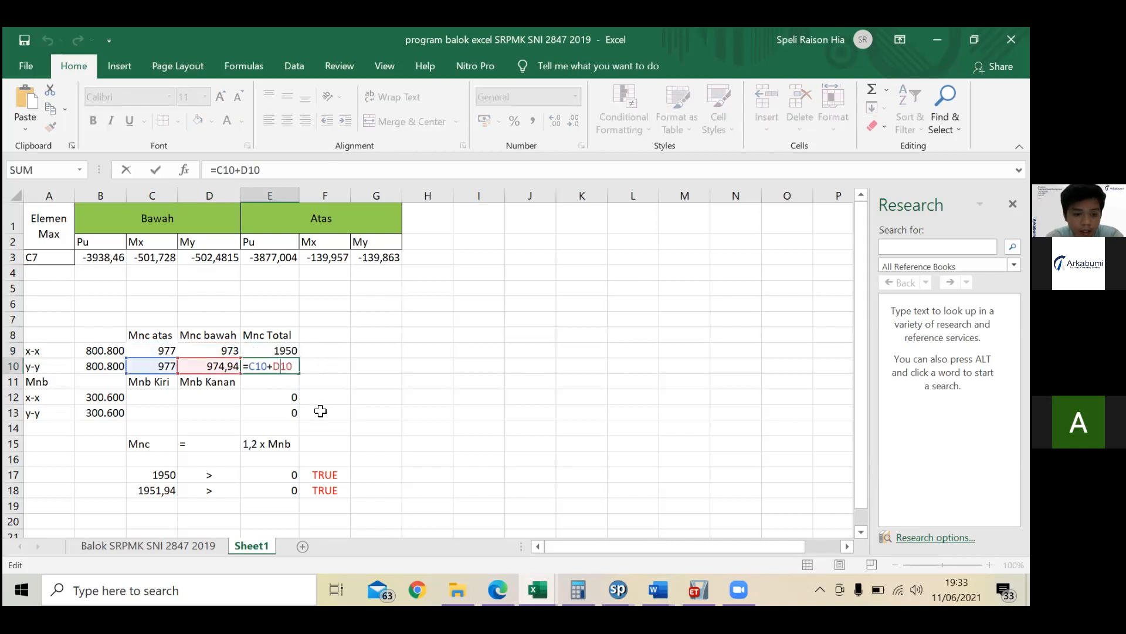
pyautogui.press('Return')
pyautogui.click(205, 412)
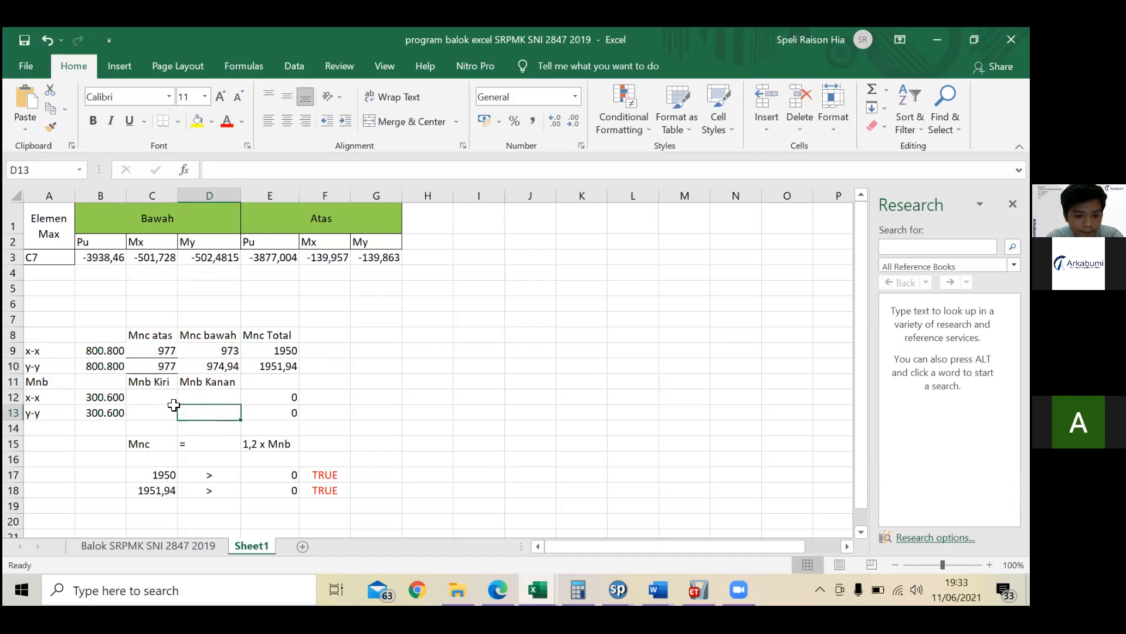
pyautogui.click(157, 395)
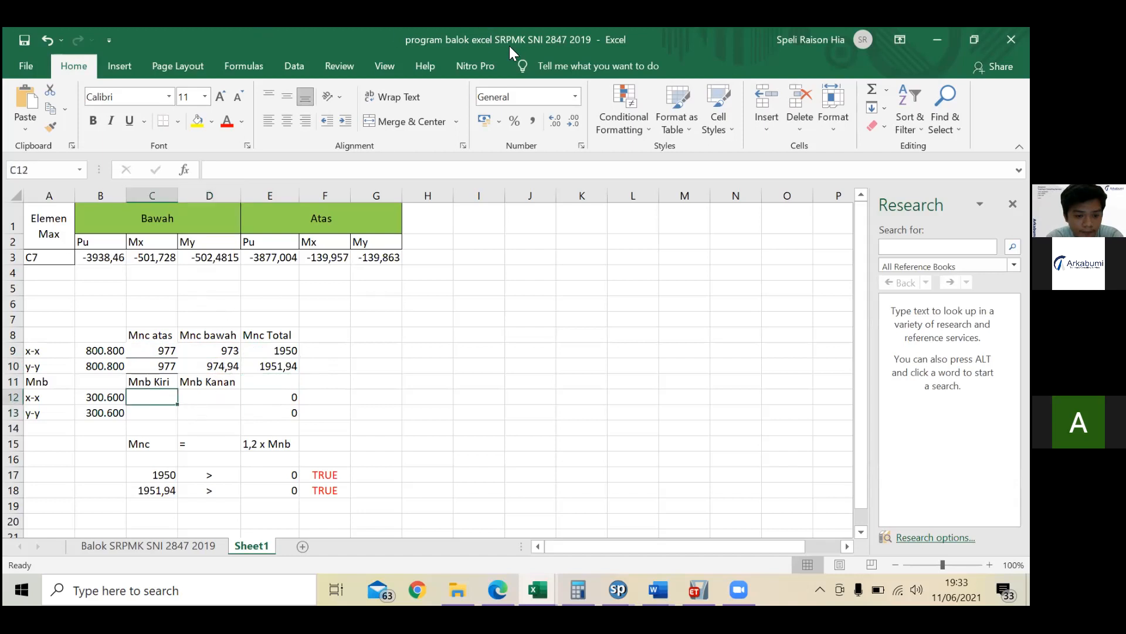
pyautogui.click(224, 411)
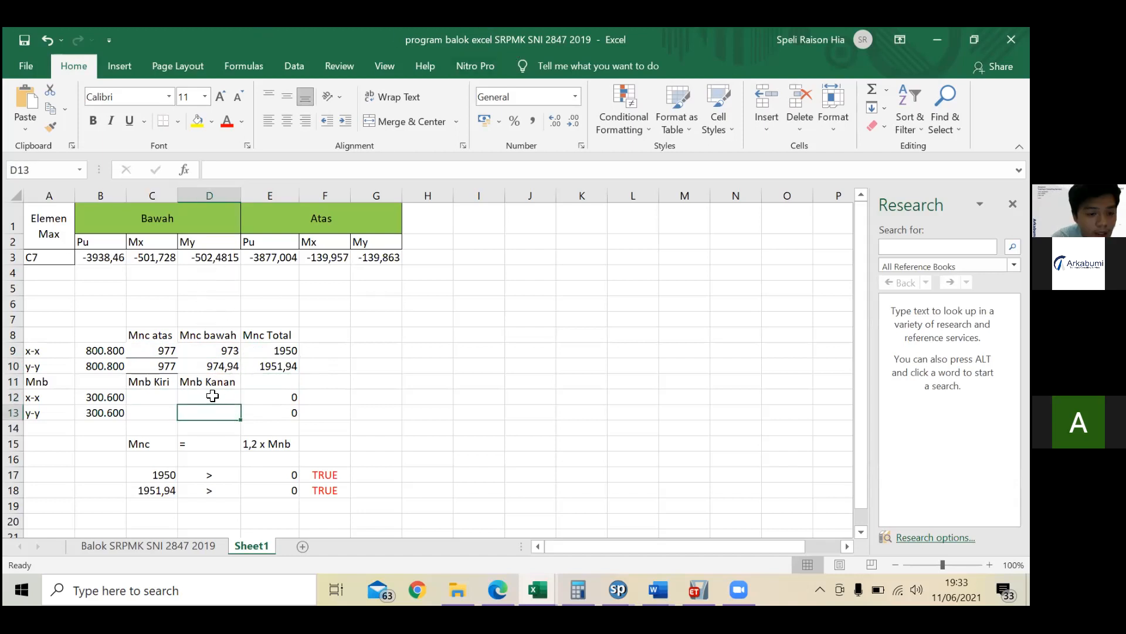
pyautogui.click(213, 400)
pyautogui.click(165, 396)
pyautogui.click(159, 410)
pyautogui.click(169, 399)
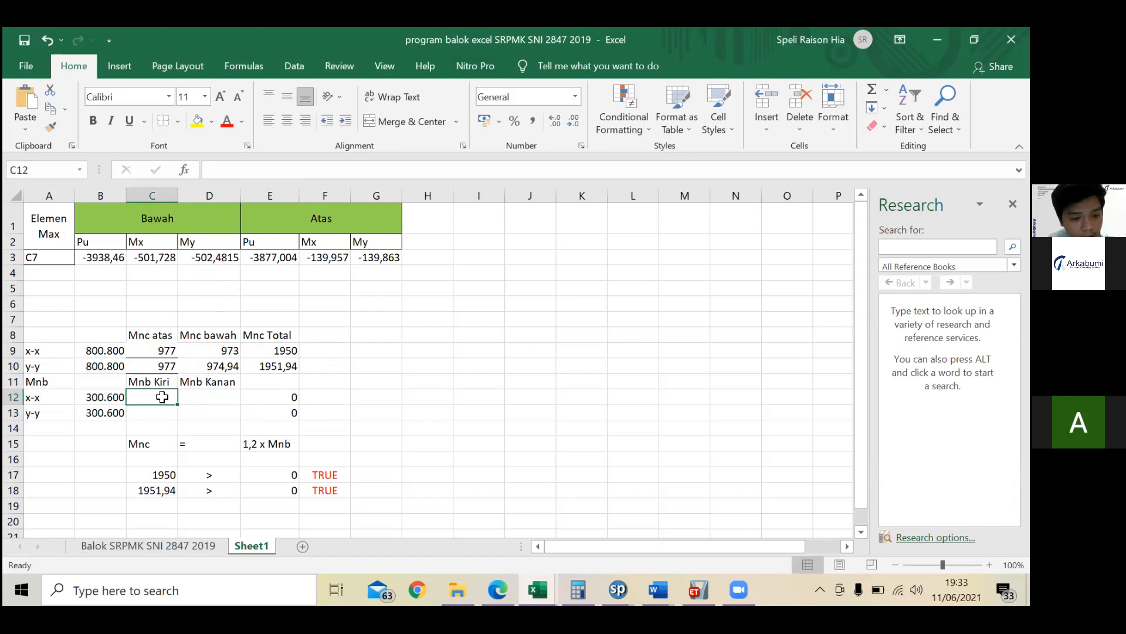
pyautogui.click(50, 397)
pyautogui.click(151, 398)
pyautogui.click(40, 396)
pyautogui.click(167, 397)
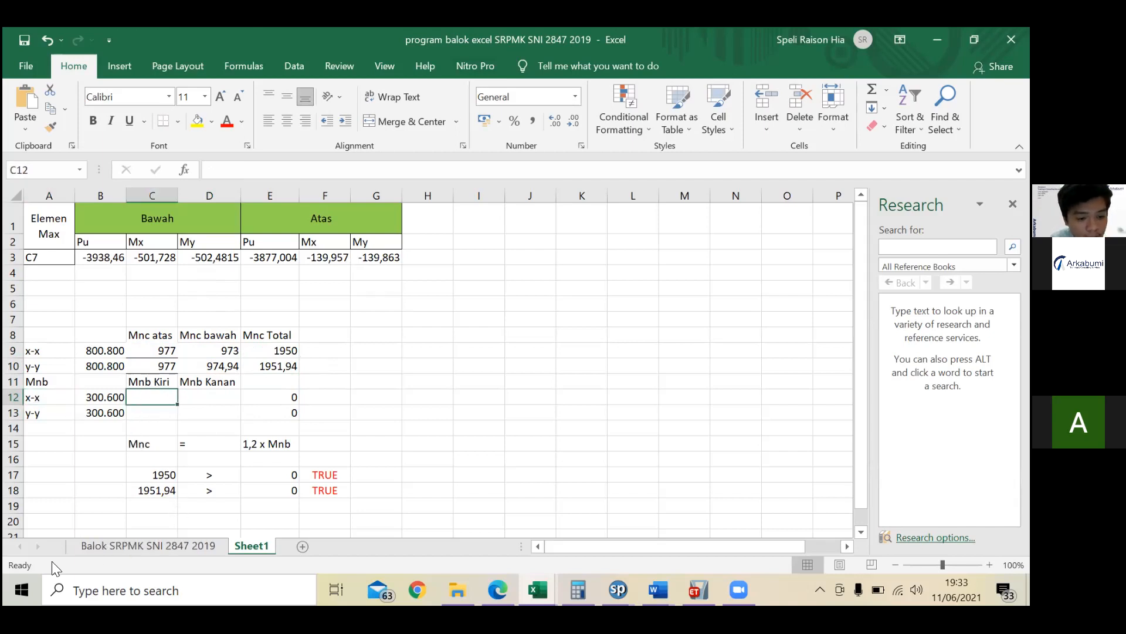
# Step: Review the left and right support reinforcement data in the Balok SRPMK SNI 2847 2019 sheet and return to Sheet1
pyautogui.click(162, 555)
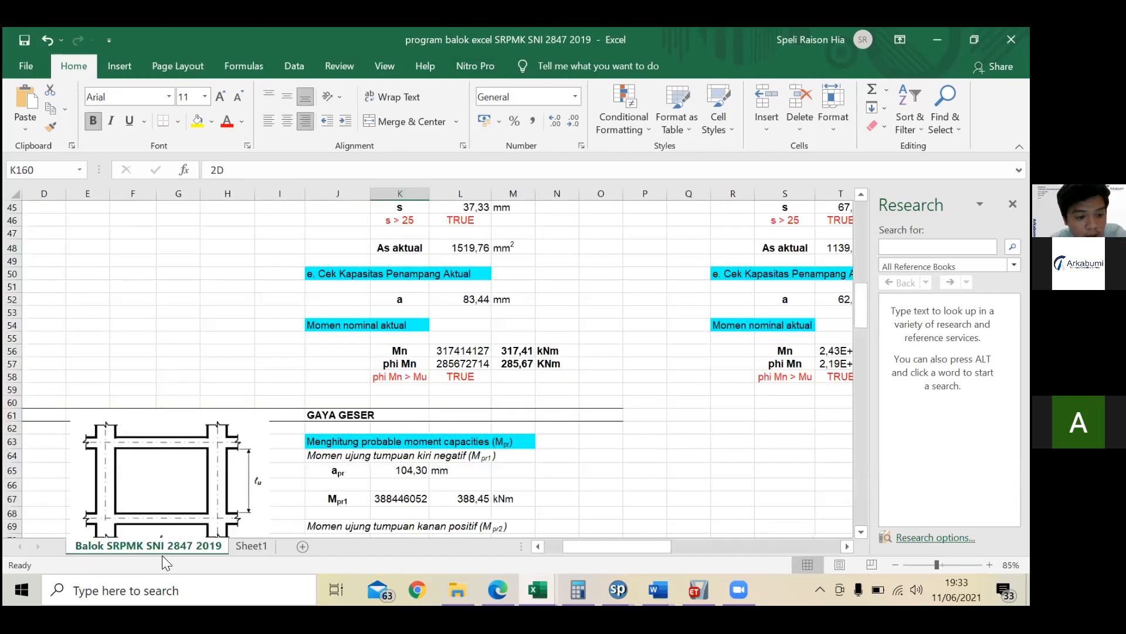
pyautogui.scroll(11, 138, 423)
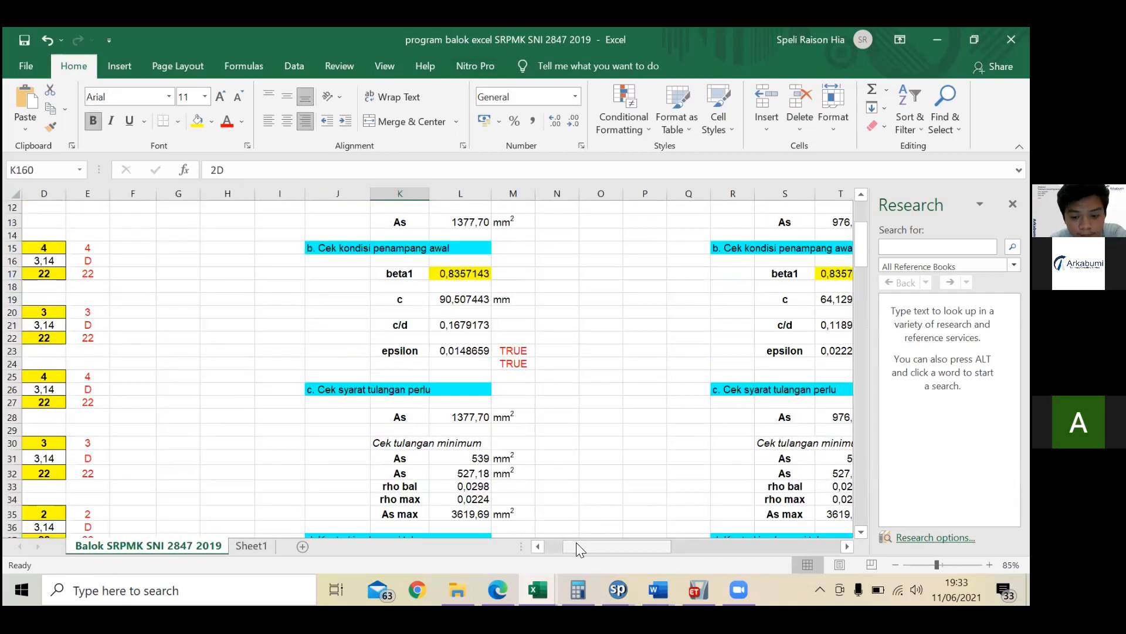
pyautogui.moveTo(576, 543); pyautogui.dragTo(552, 543)
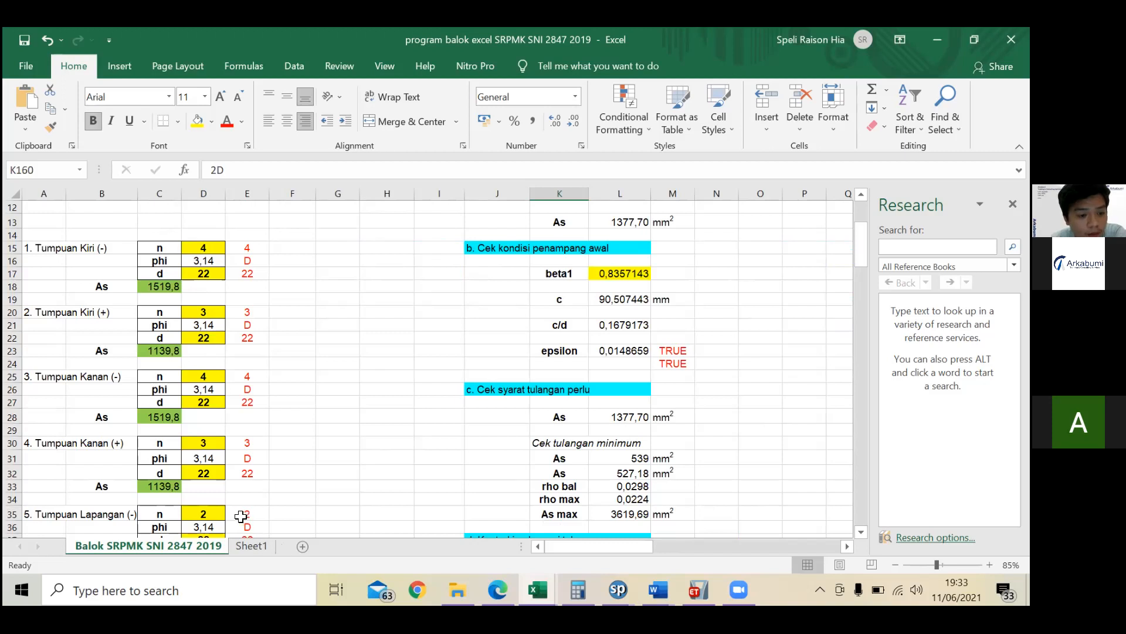
pyautogui.scroll(-1, 240, 520)
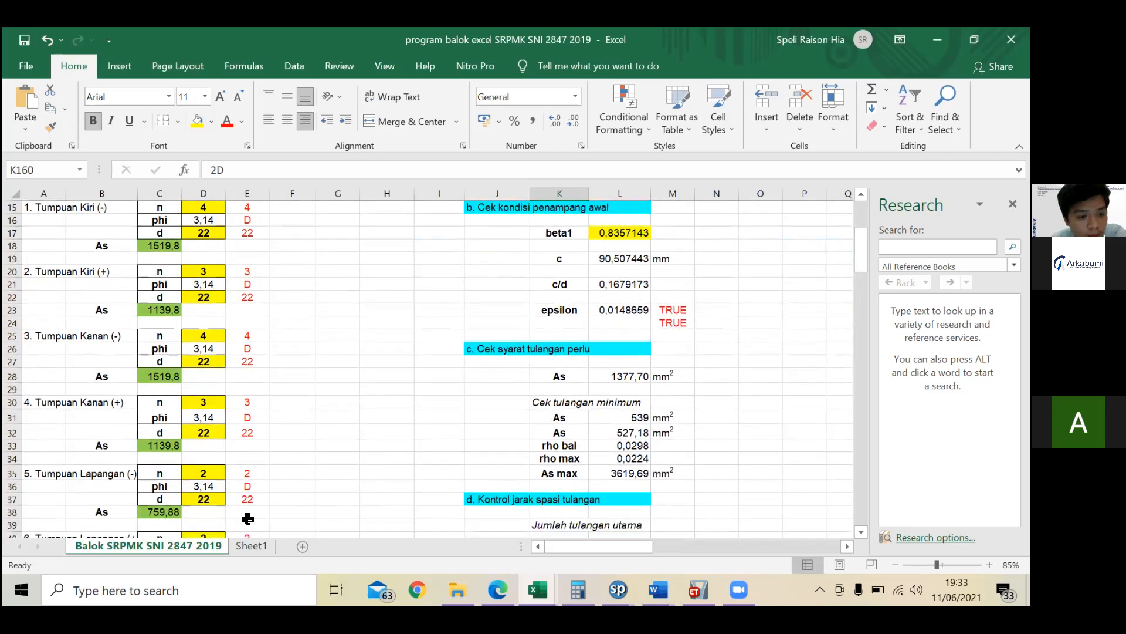
pyautogui.click(257, 546)
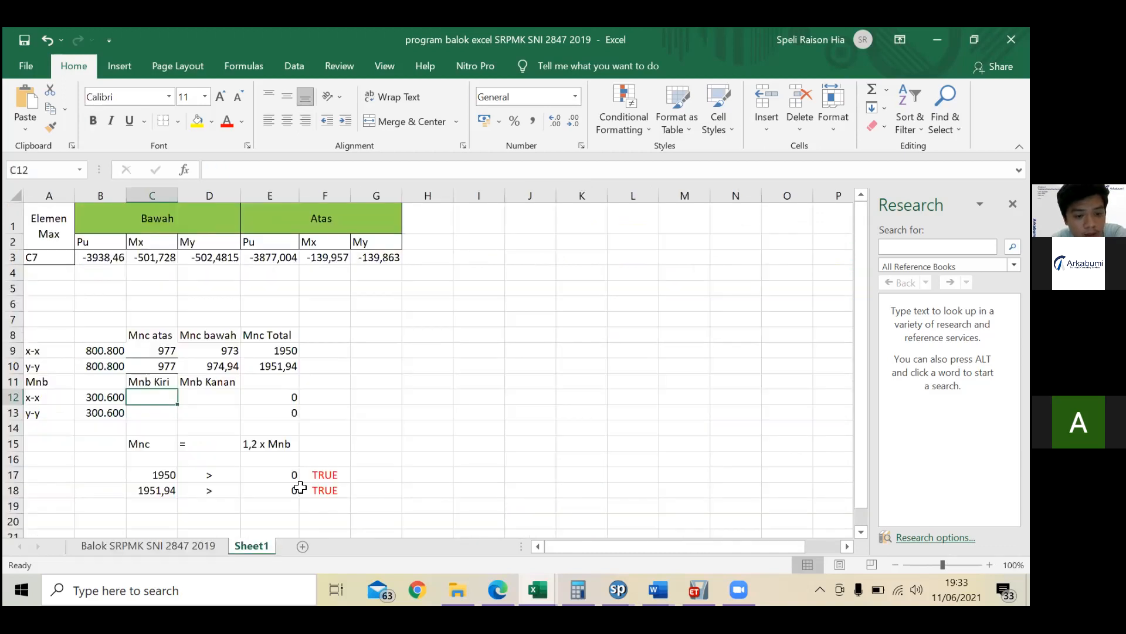
# Step: Link the x-x Mnb Kiri cell C12 to the phi Mn value in U57 of the Balok SRPMK SNI 2847 2019 sheet
pyautogui.write('=')
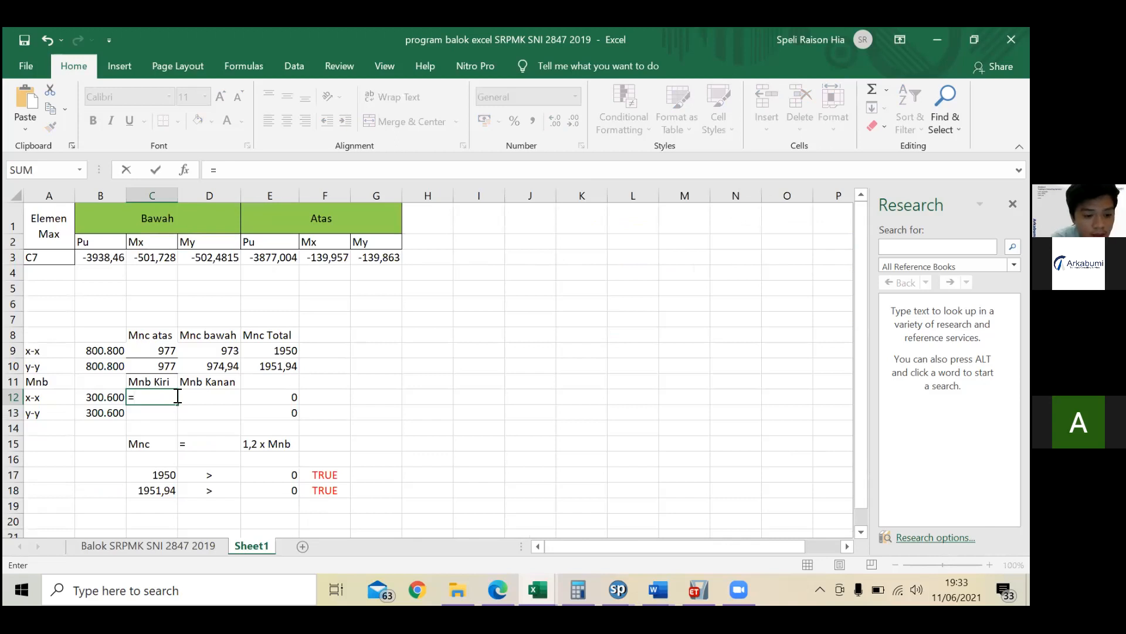
pyautogui.click(176, 546)
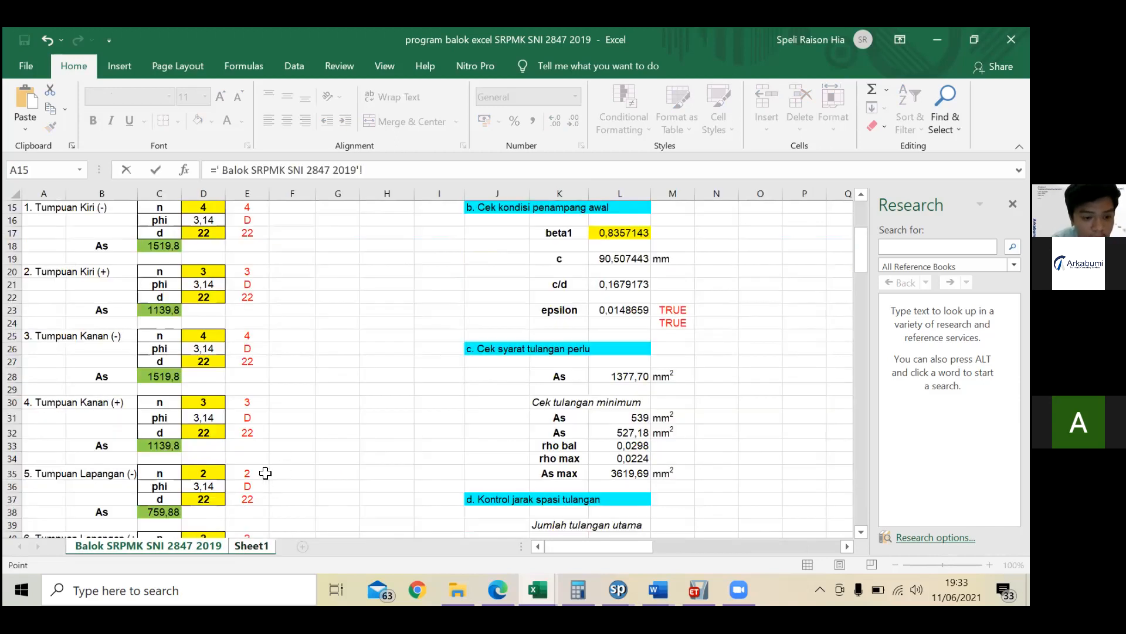
pyautogui.scroll(1, 194, 396)
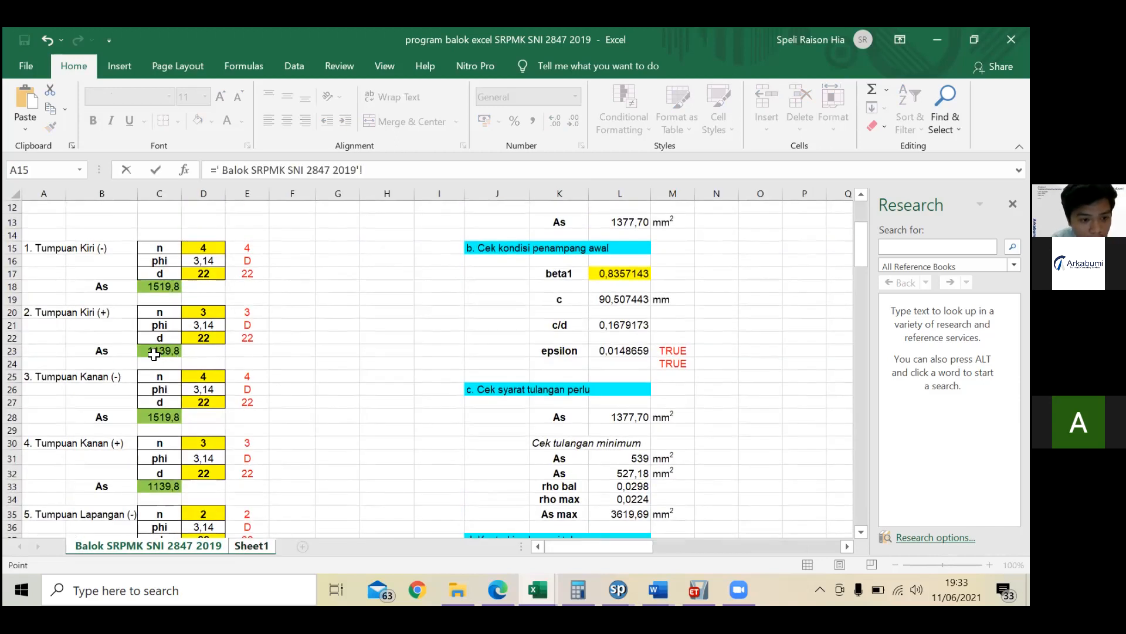
pyautogui.moveTo(594, 546); pyautogui.dragTo(657, 546)
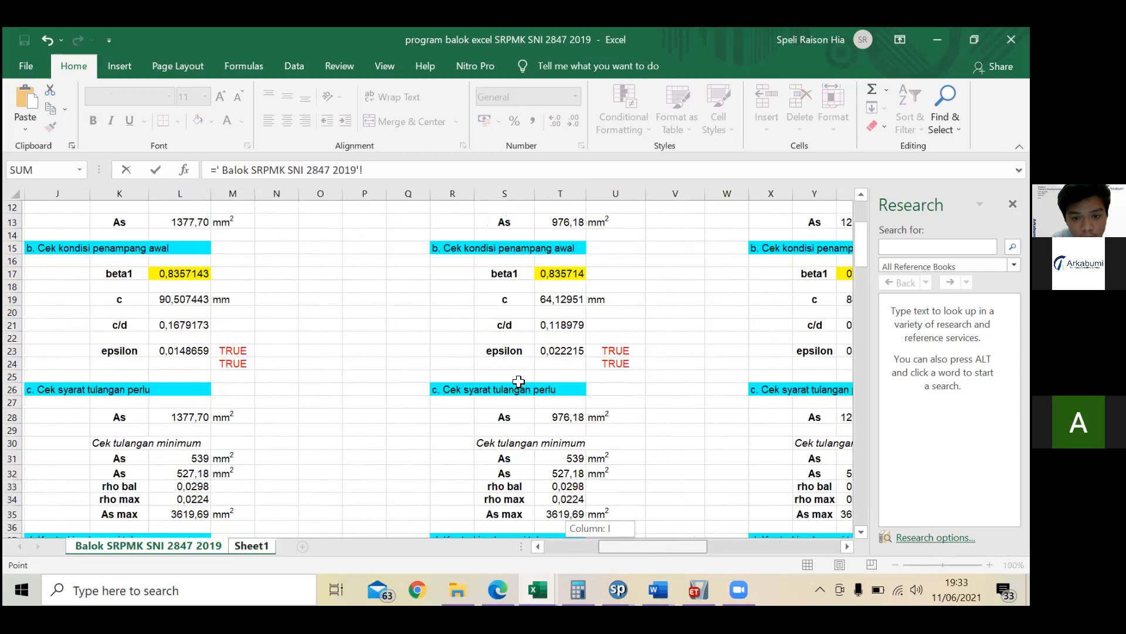
pyautogui.scroll(4, 574, 314)
pyautogui.scroll(-13, 574, 314)
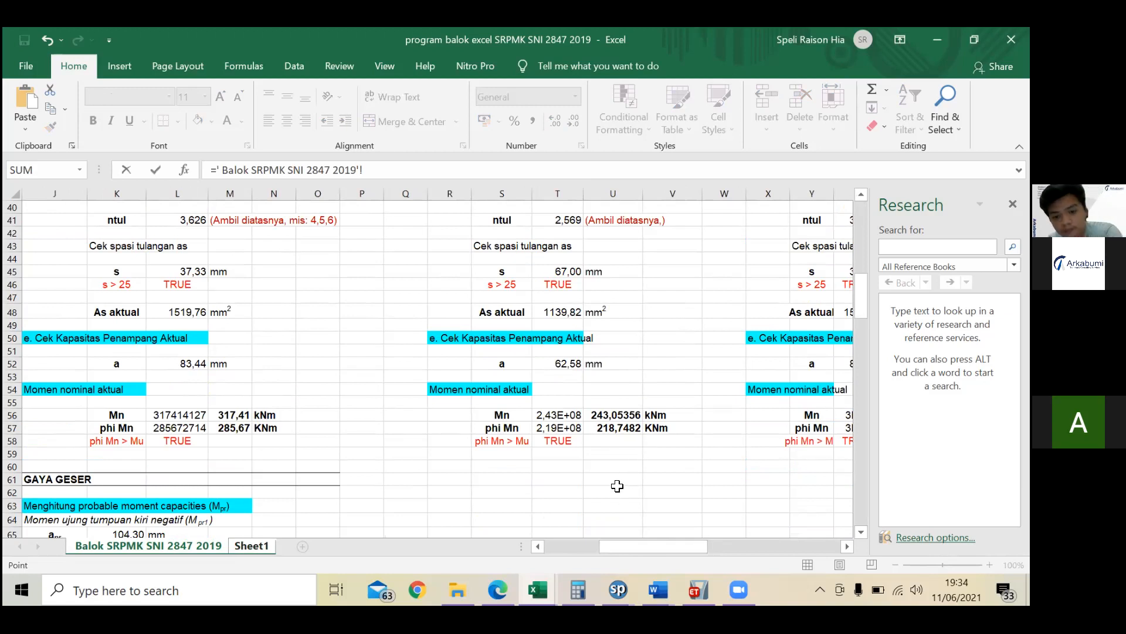
pyautogui.hotkey('alt', 'Tab')
pyautogui.hotkey('alt', 'Tab')
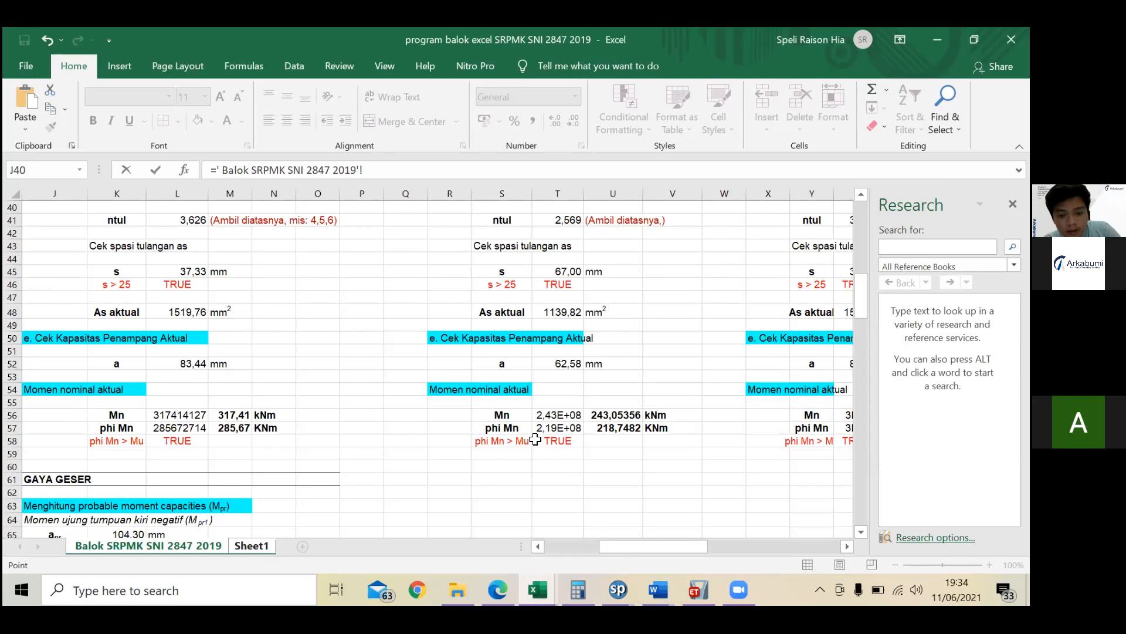
pyautogui.click(611, 427)
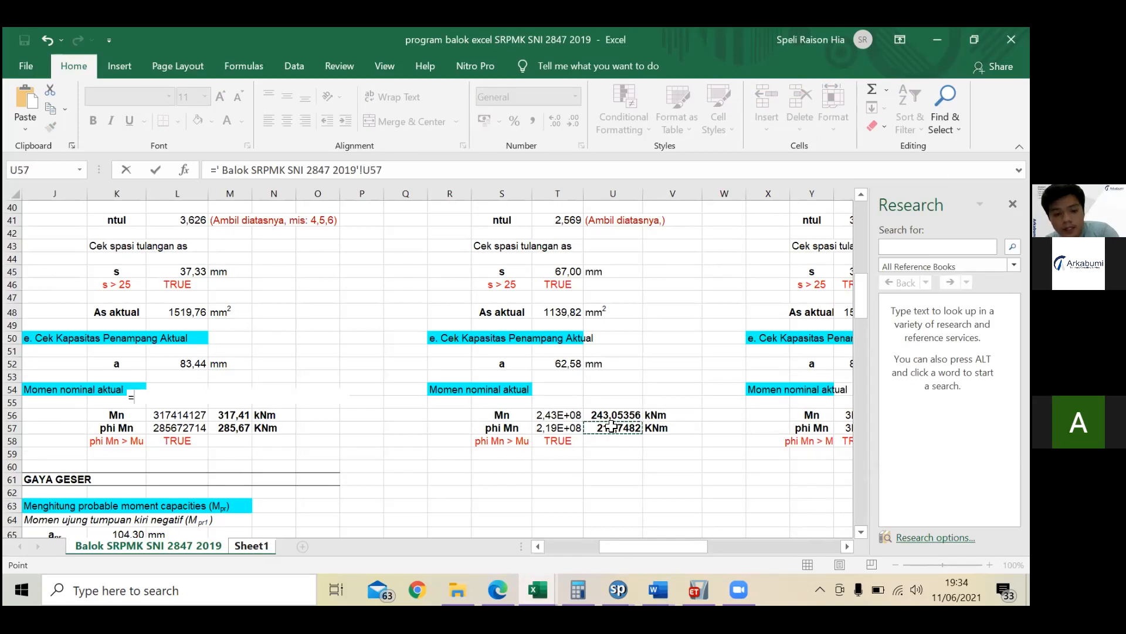
pyautogui.press('Return')
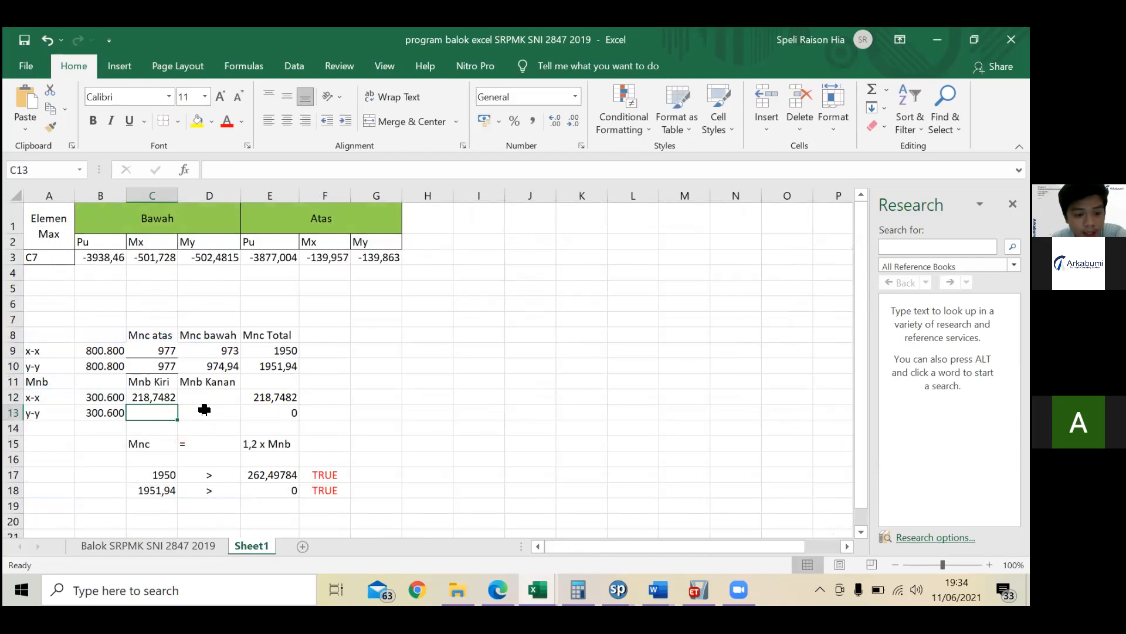
# Step: Set the y-y Mnb Kiri cell C13 equal to the x-x value in C12
pyautogui.click(159, 396)
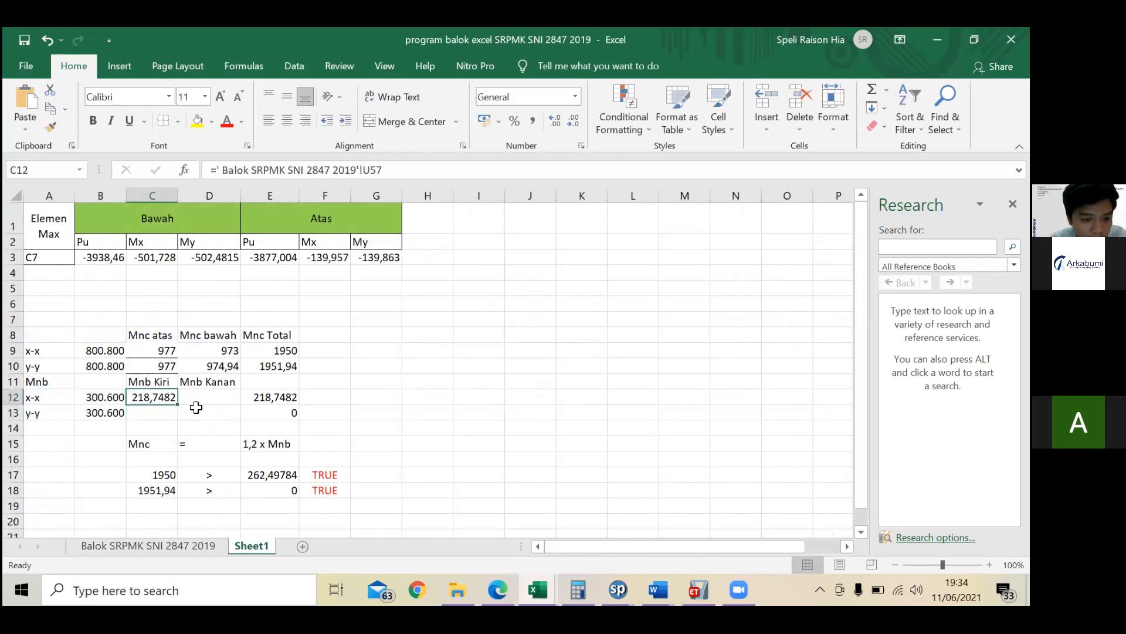
pyautogui.moveTo(179, 410); pyautogui.dragTo(178, 407)
pyautogui.click(166, 413)
pyautogui.write('=')
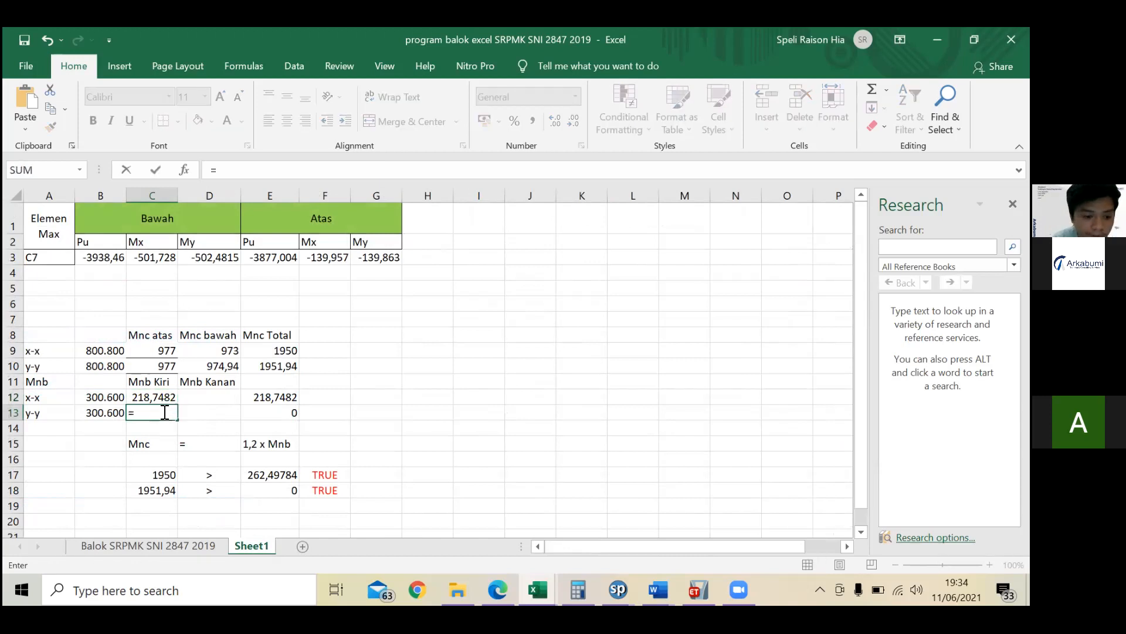
pyautogui.click(159, 398)
pyautogui.press('Return')
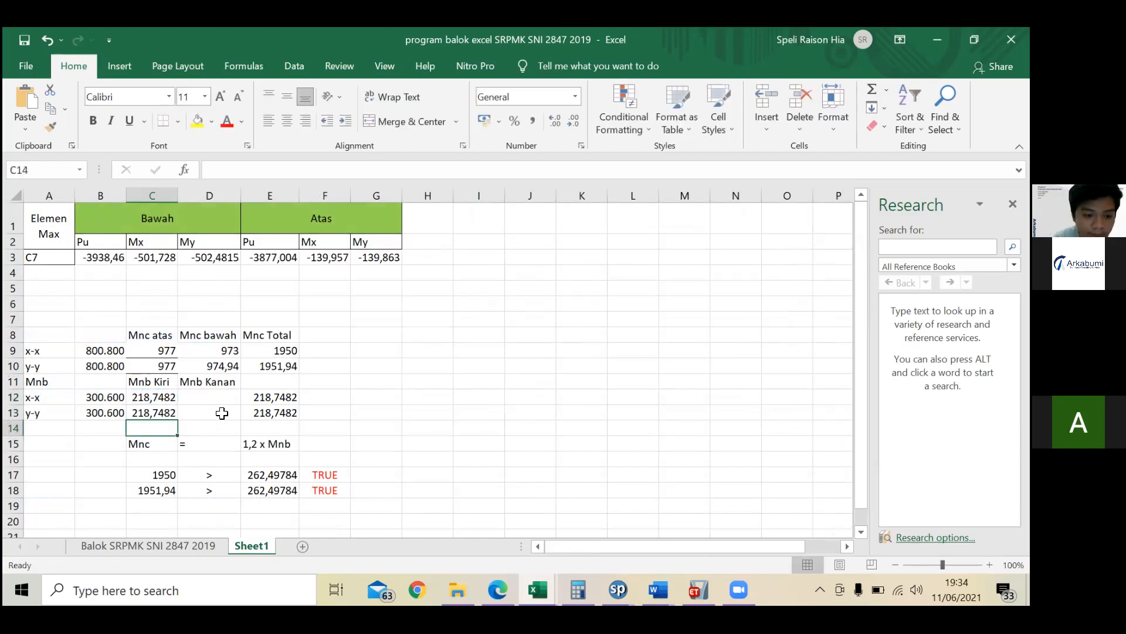
# Step: Examine the support reinforcement and moment calculations in the Balok SRPMK SNI 2847 2019 sheet to locate phi Mn for Tumpuan Kanan (-) in AA57
pyautogui.click(189, 547)
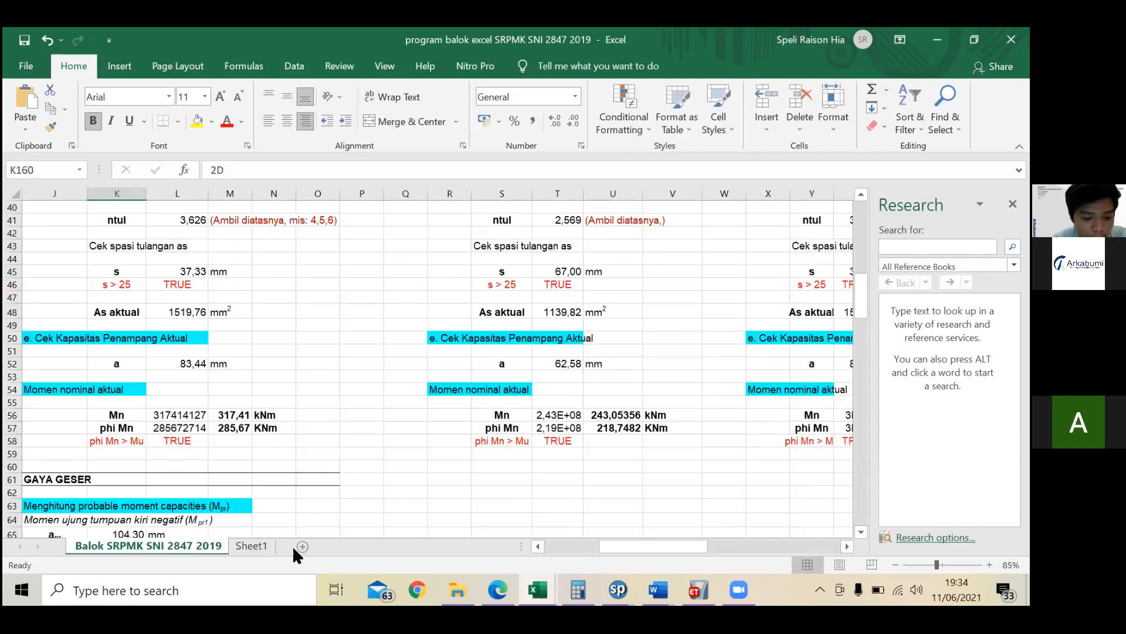
pyautogui.hscroll(-5, 609, 546)
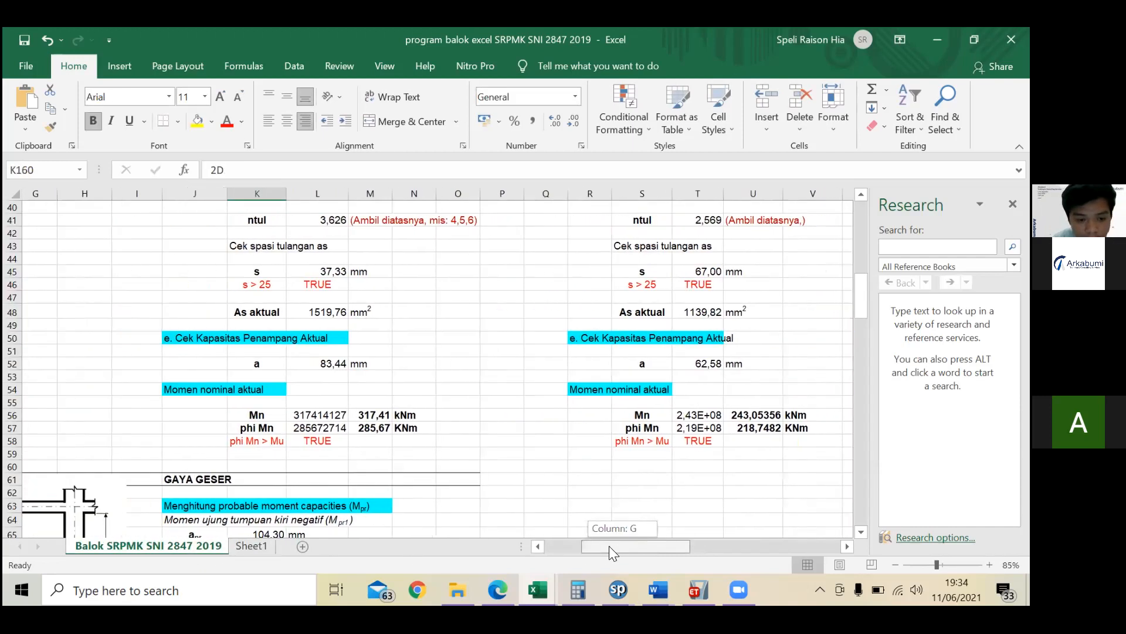
pyautogui.scroll(9, 267, 452)
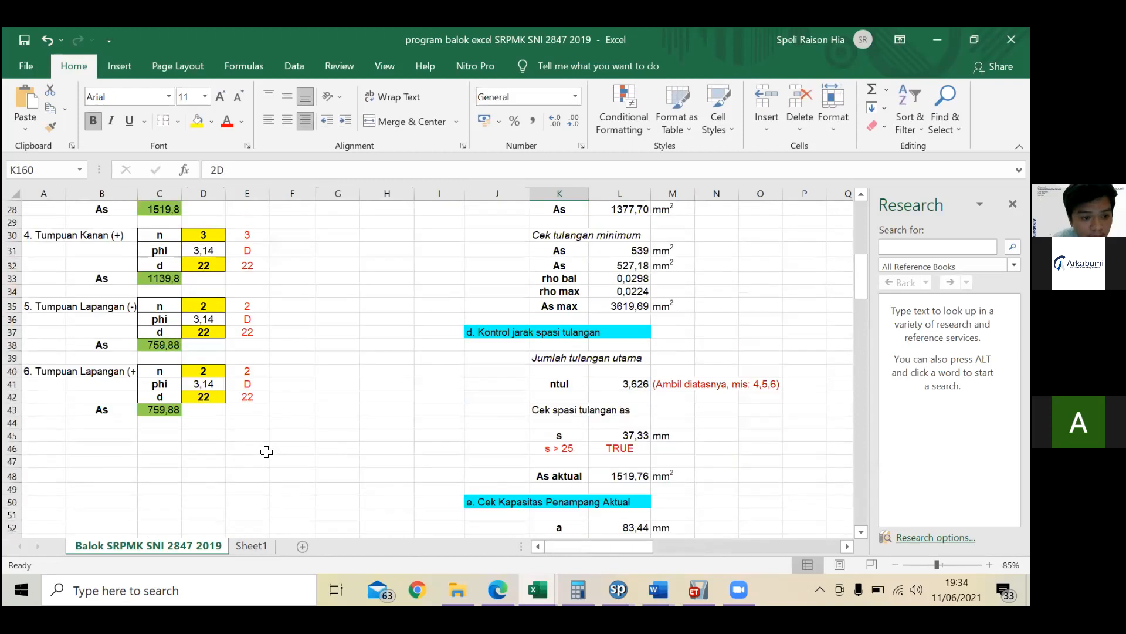
pyautogui.scroll(2, 266, 452)
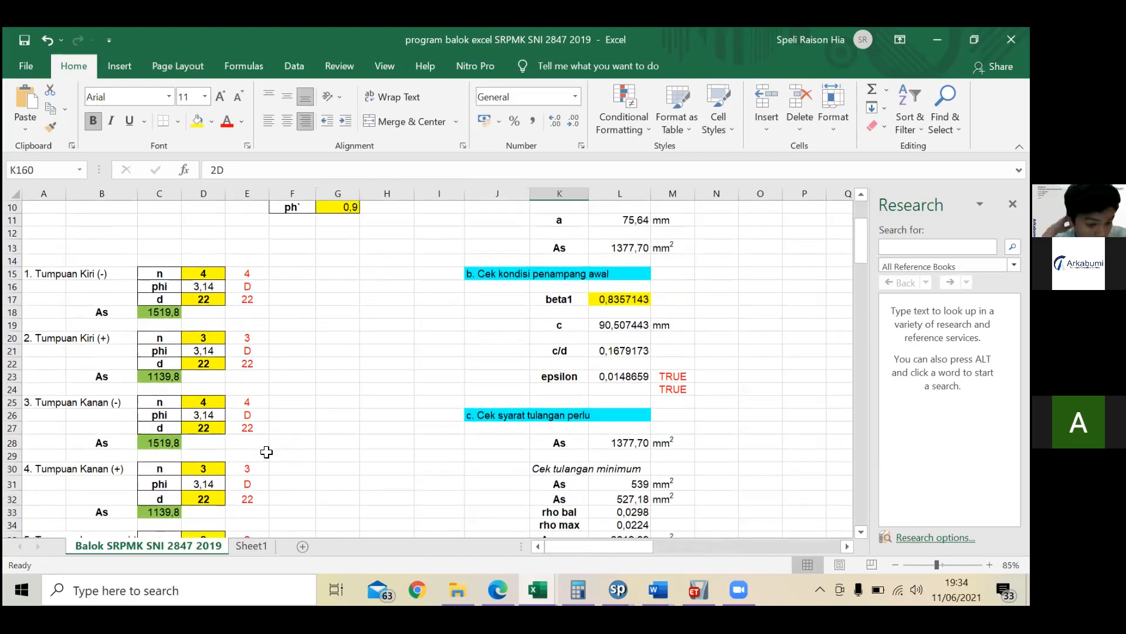
pyautogui.scroll(-9, 440, 432)
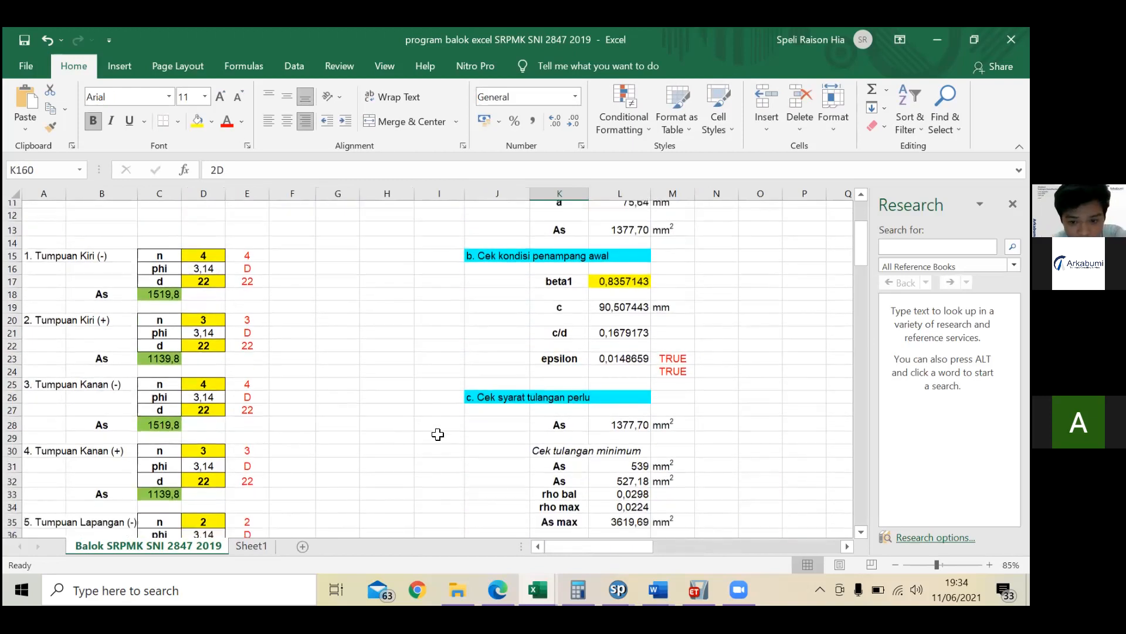
pyautogui.moveTo(577, 543); pyautogui.dragTo(663, 409)
pyautogui.scroll(1, 683, 365)
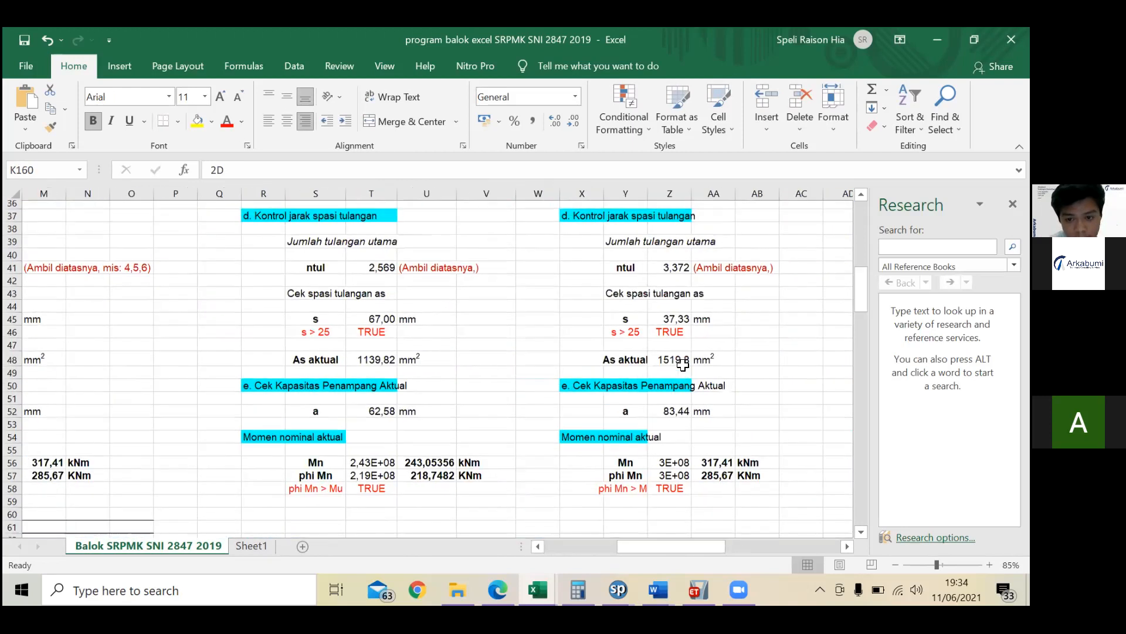
pyautogui.scroll(12, 683, 365)
pyautogui.click(709, 272)
pyautogui.click(599, 231)
pyautogui.scroll(-2, 672, 337)
pyautogui.scroll(-11, 672, 336)
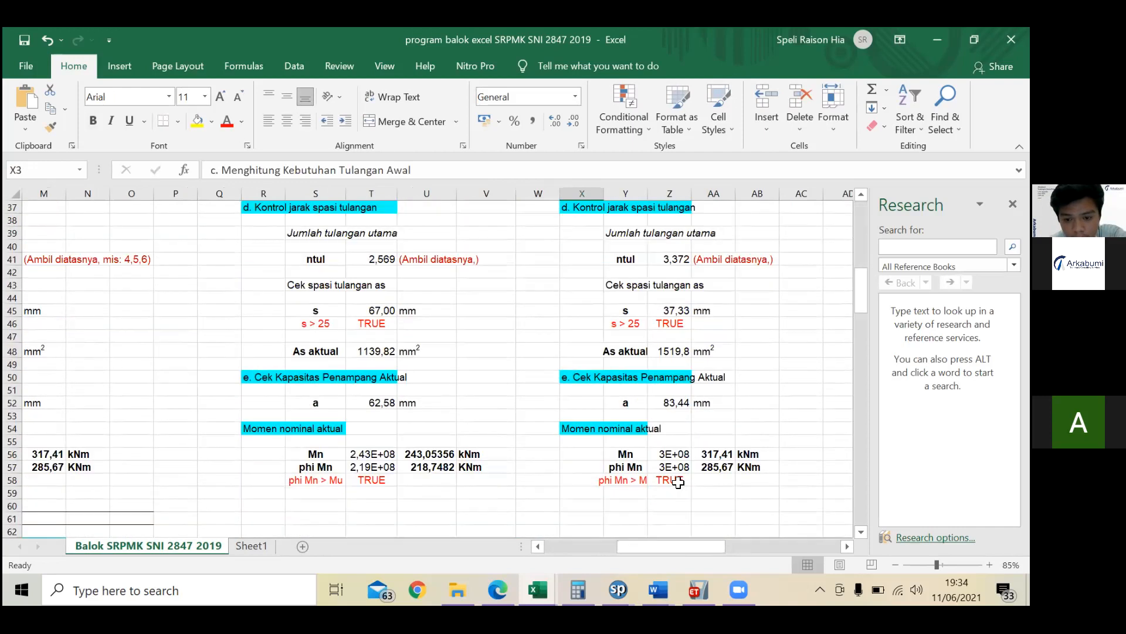
pyautogui.click(678, 482)
pyautogui.click(732, 467)
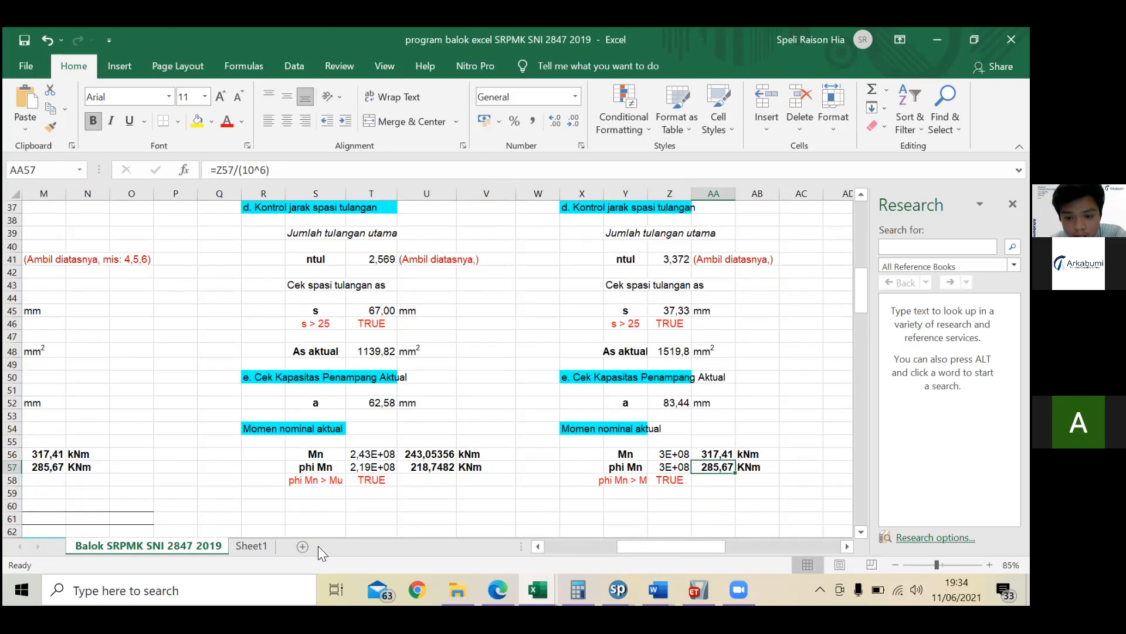
# Step: Link the x-x Mnb Kanan cell D12 to AA57 of the Balok SRPMK SNI 2847 2019 sheet and give D13 the same value
pyautogui.click(251, 545)
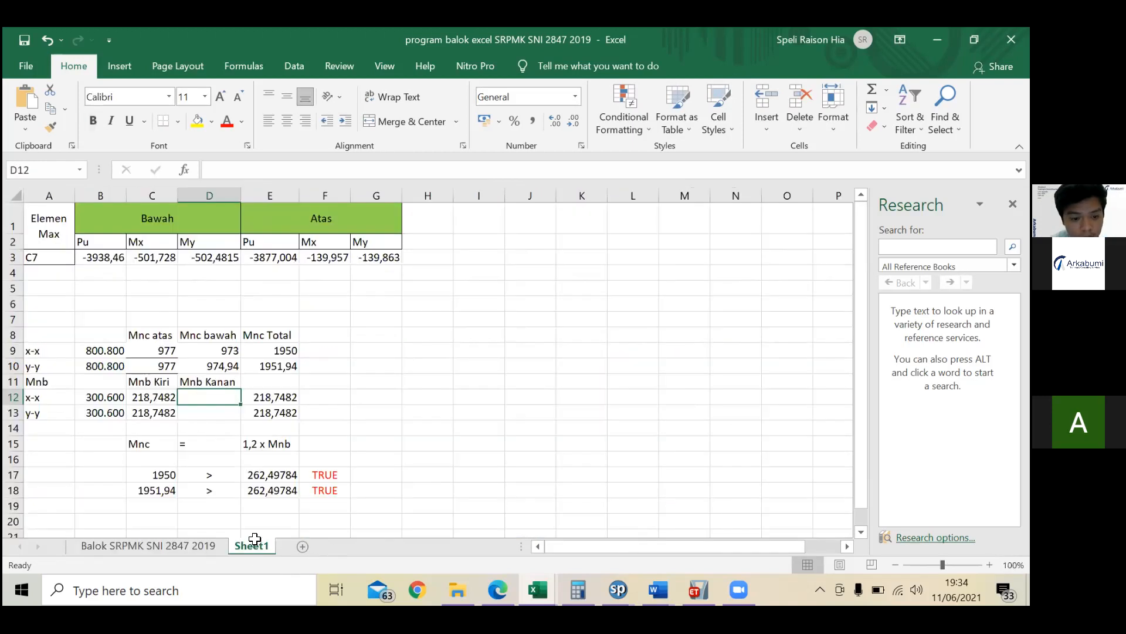
pyautogui.write('=')
pyautogui.click(182, 546)
pyautogui.click(717, 467)
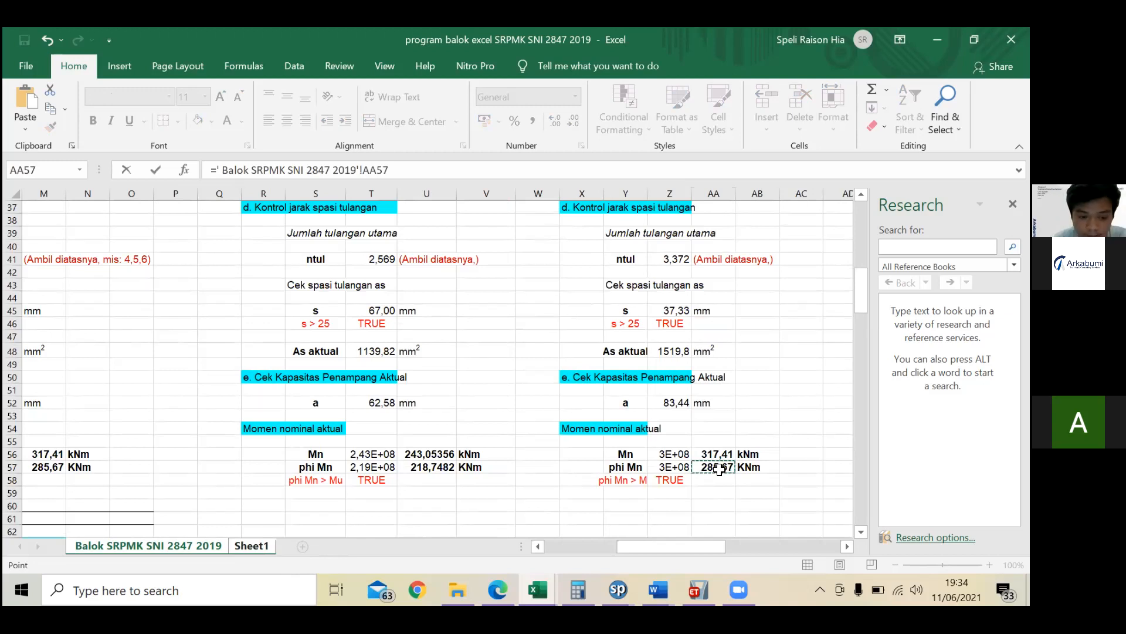
pyautogui.press('Return')
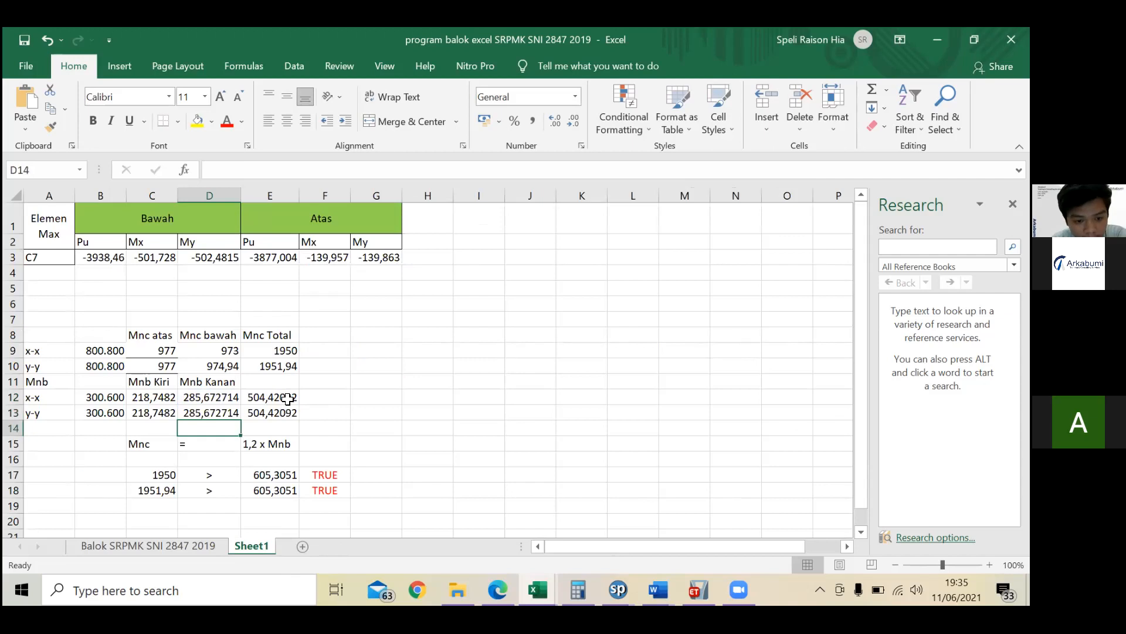
# Step: Check the Mnb total formulas in E12 and E13 and the linked Mnc and 1,2 x Mnb comparison cells in rows 17 and 18
pyautogui.click(285, 412)
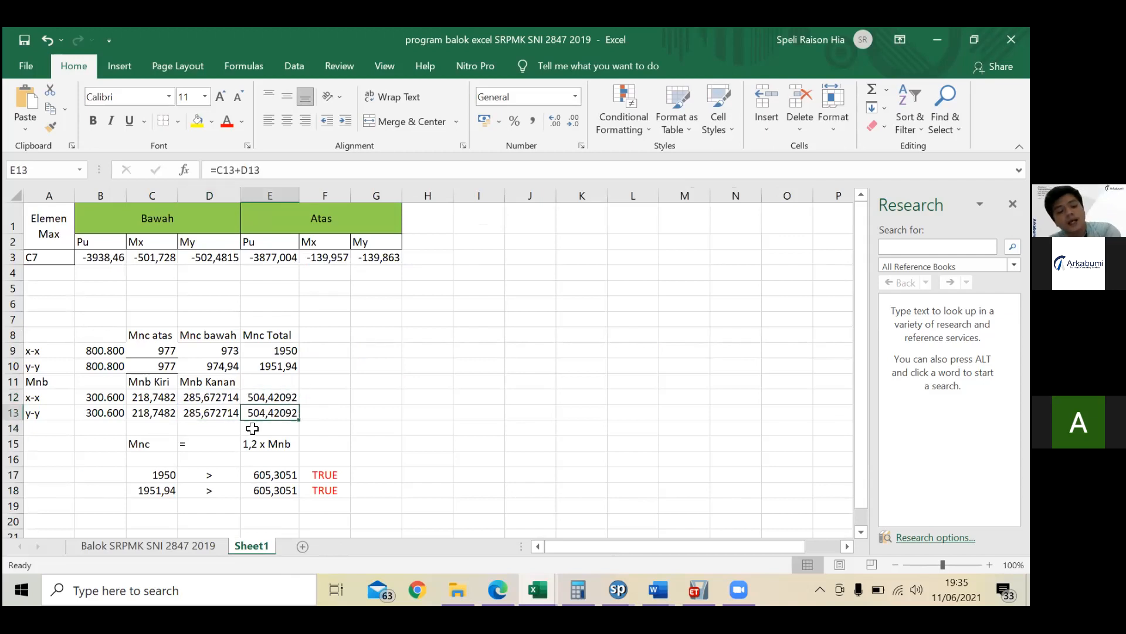
pyautogui.click(274, 399)
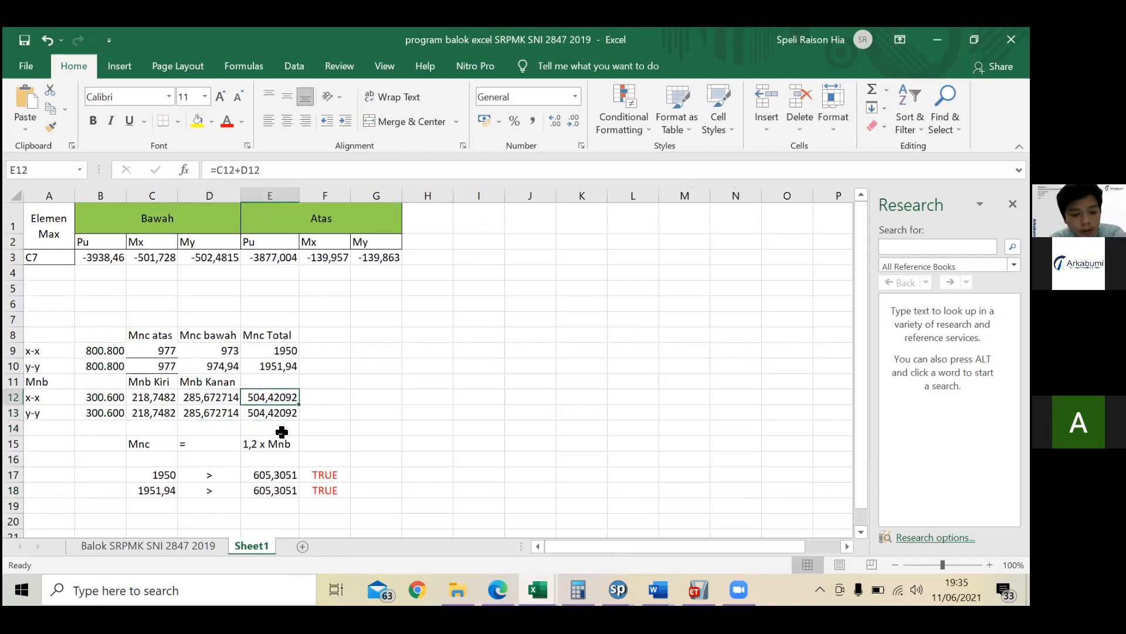
pyautogui.doubleClick(267, 399)
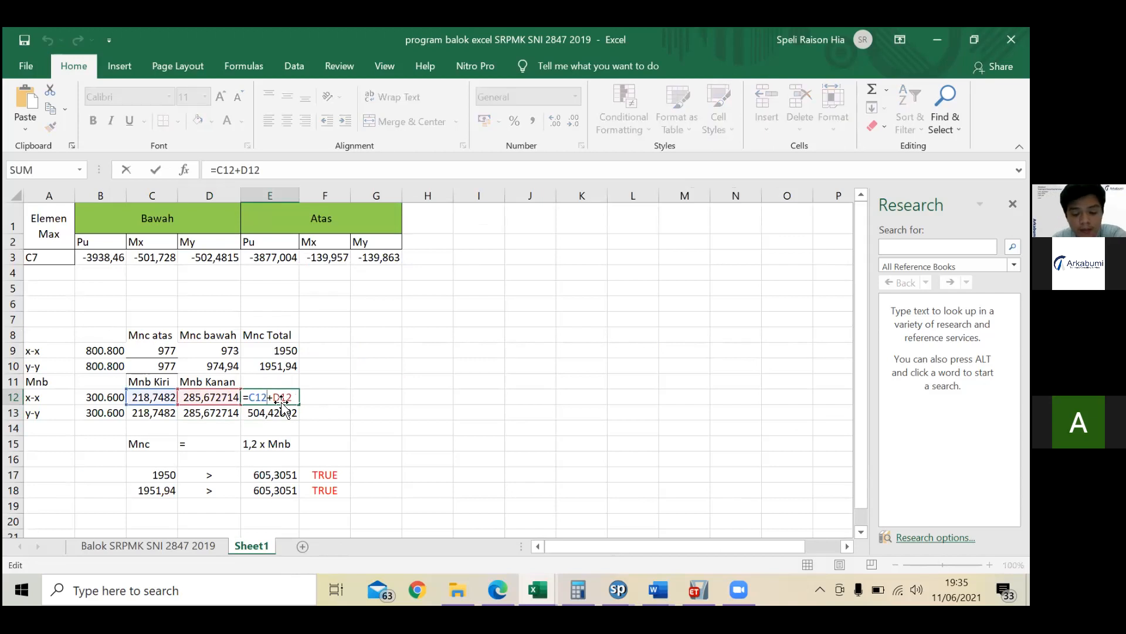
pyautogui.press('Return')
pyautogui.moveTo(282, 474); pyautogui.dragTo(288, 490)
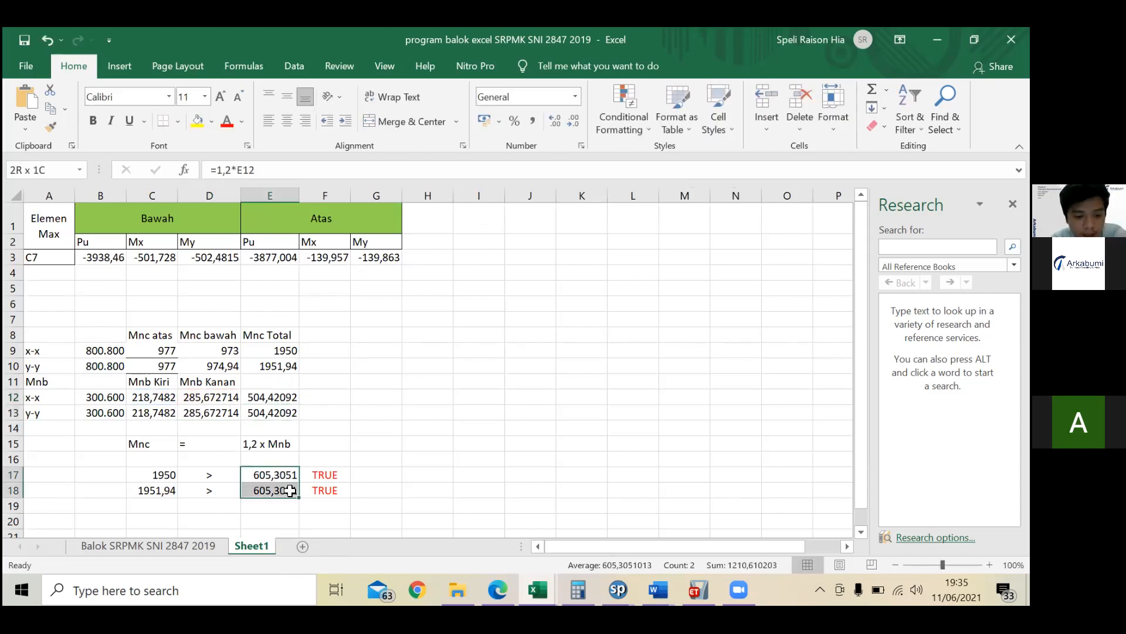
pyautogui.click(282, 474)
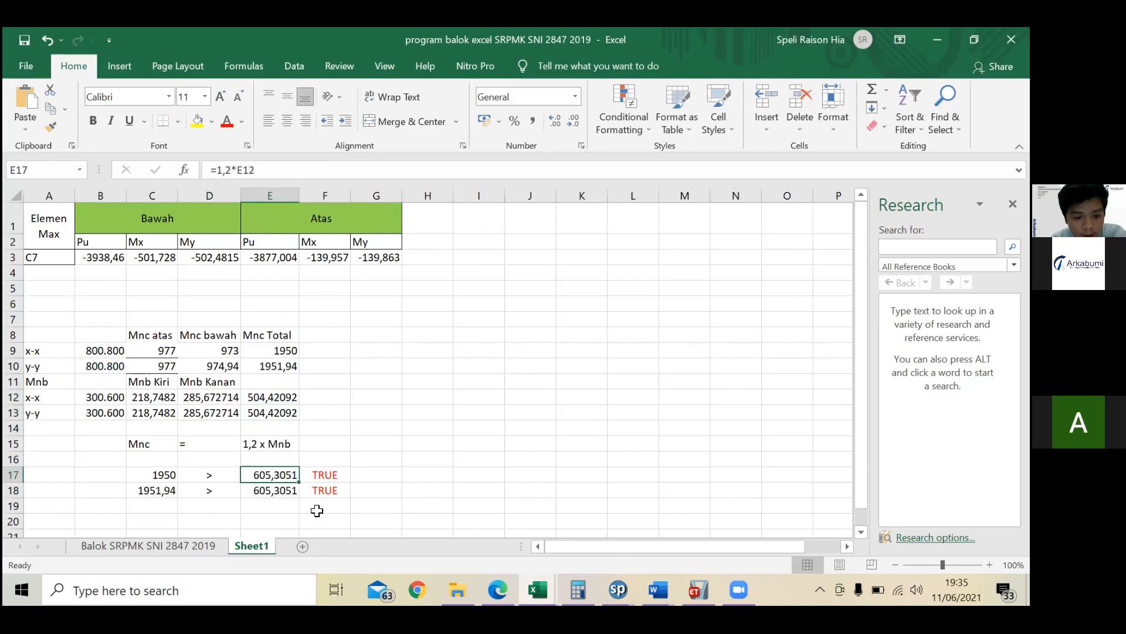
pyautogui.click(166, 475)
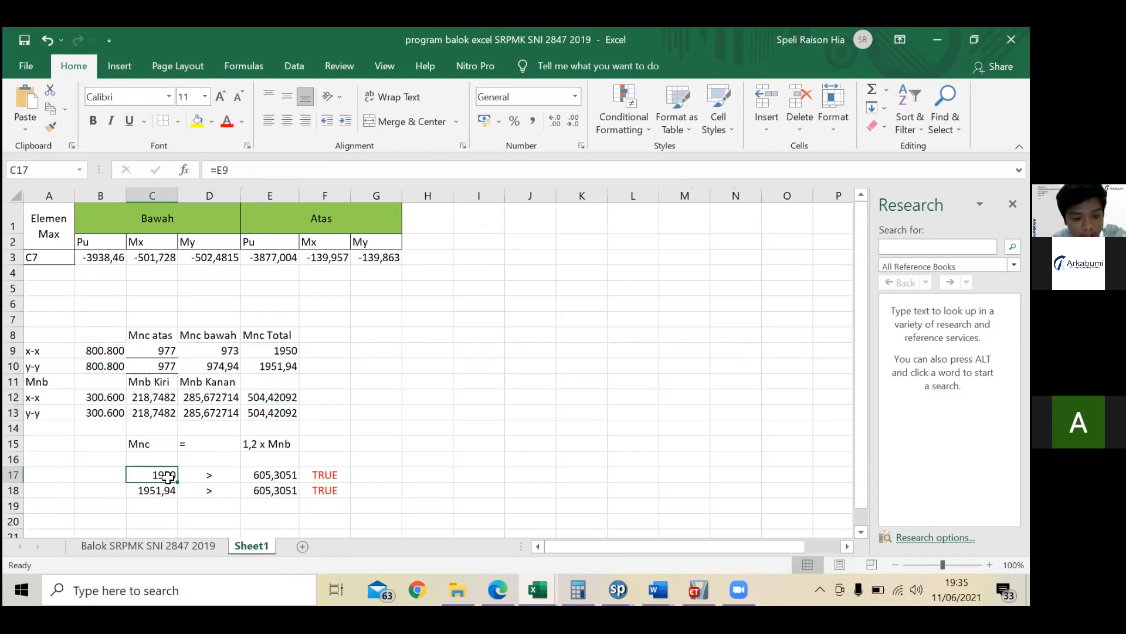
pyautogui.moveTo(167, 476); pyautogui.dragTo(168, 488)
pyautogui.click(166, 475)
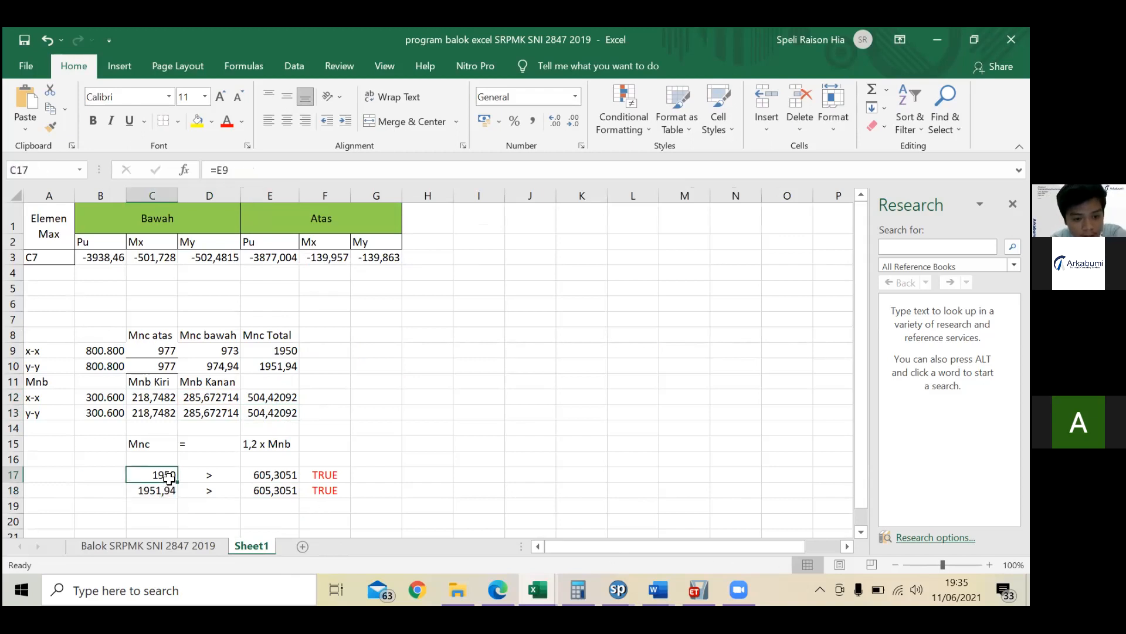
pyautogui.click(258, 350)
pyautogui.click(165, 476)
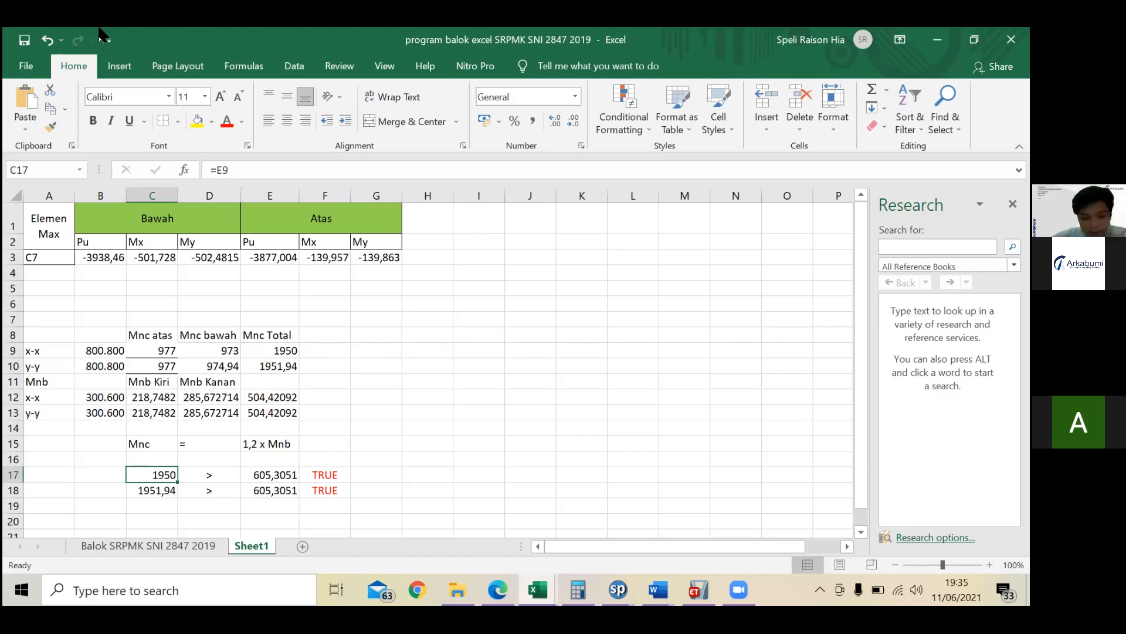
# Step: Switch to the Word document and review the column earthquake-resistance requirement and the outline for calculating Mnb
pyautogui.click(658, 589)
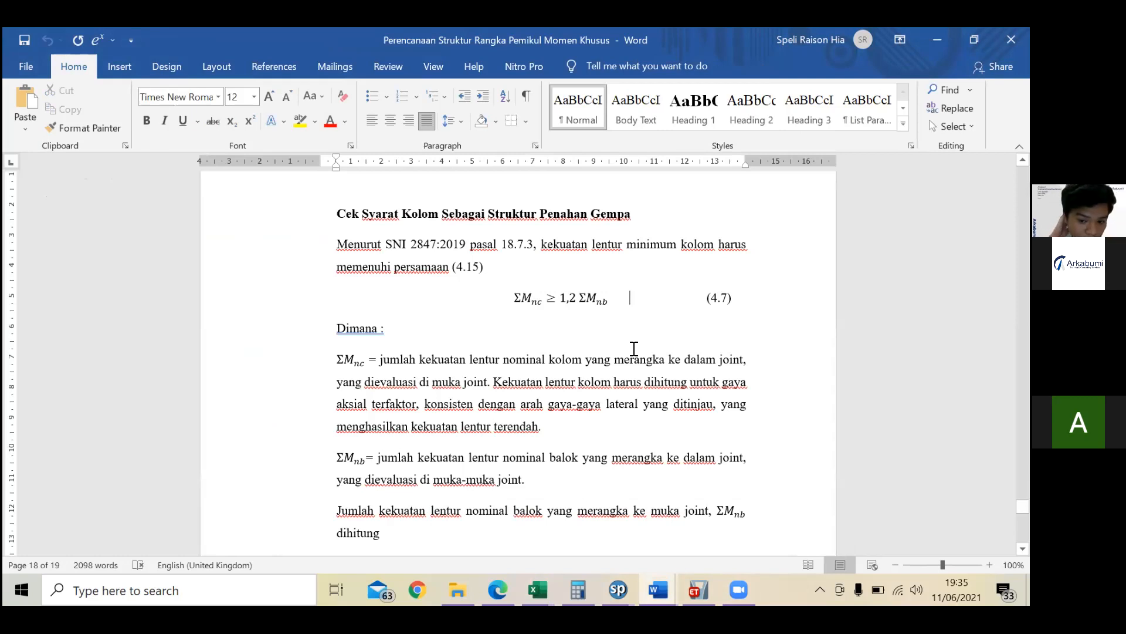
pyautogui.scroll(-10, 612, 377)
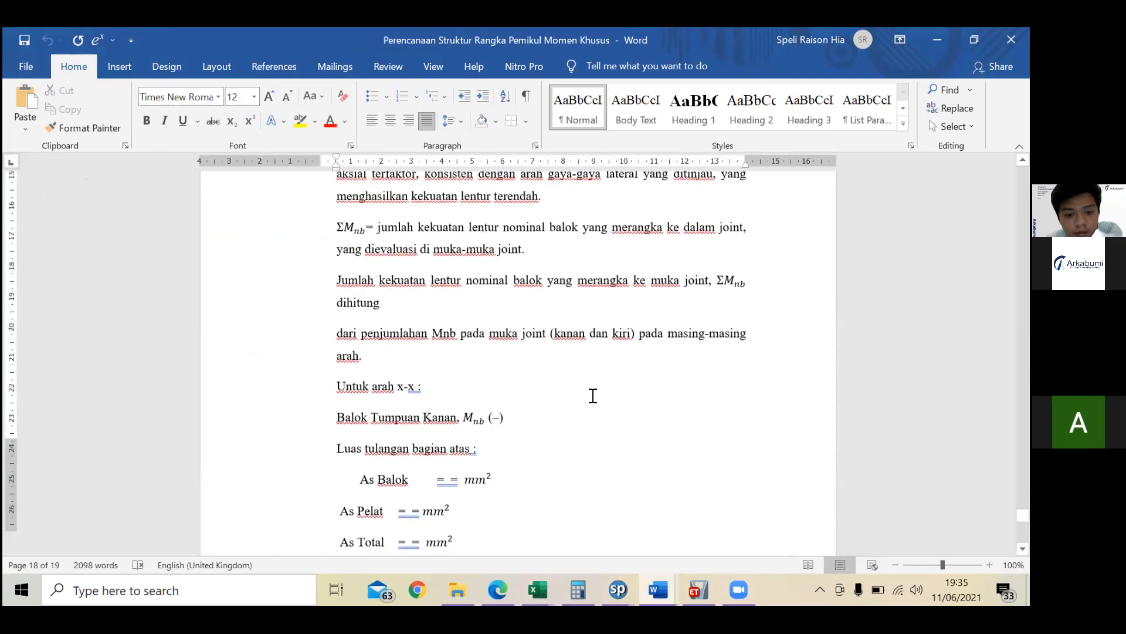
pyautogui.scroll(10, 593, 396)
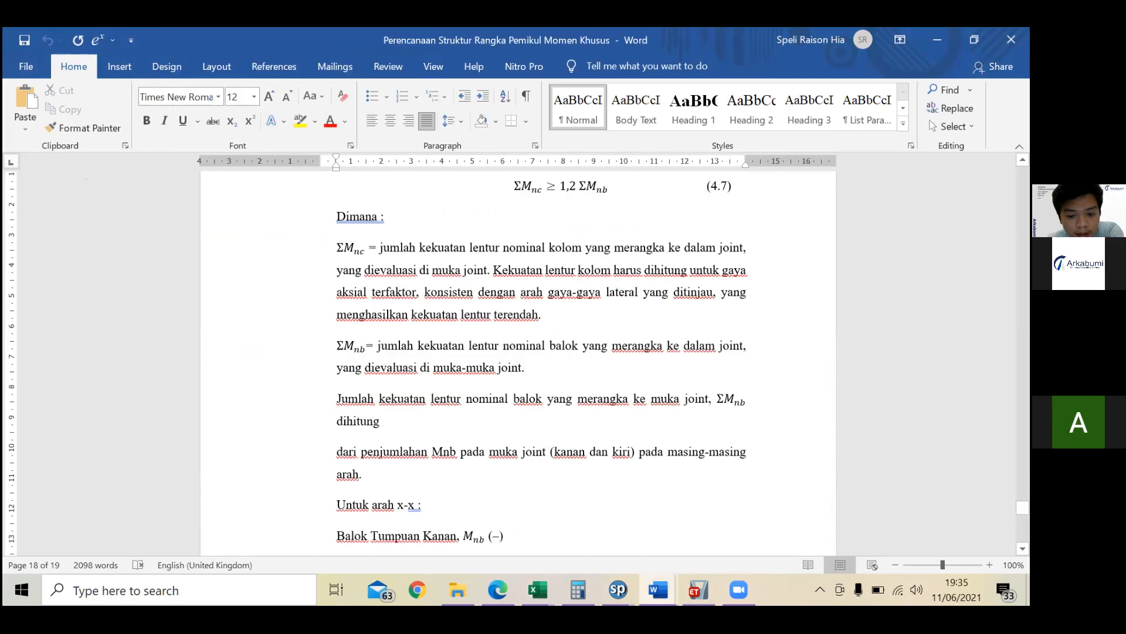
pyautogui.scroll(1, 540, 376)
# Step: Open the workbook Full Excel Design Steel and Concrete for Training ETABS Arkabumi and browse its concrete design sheets, ending on Conc Beam 1
pyautogui.moveTo(538, 590)
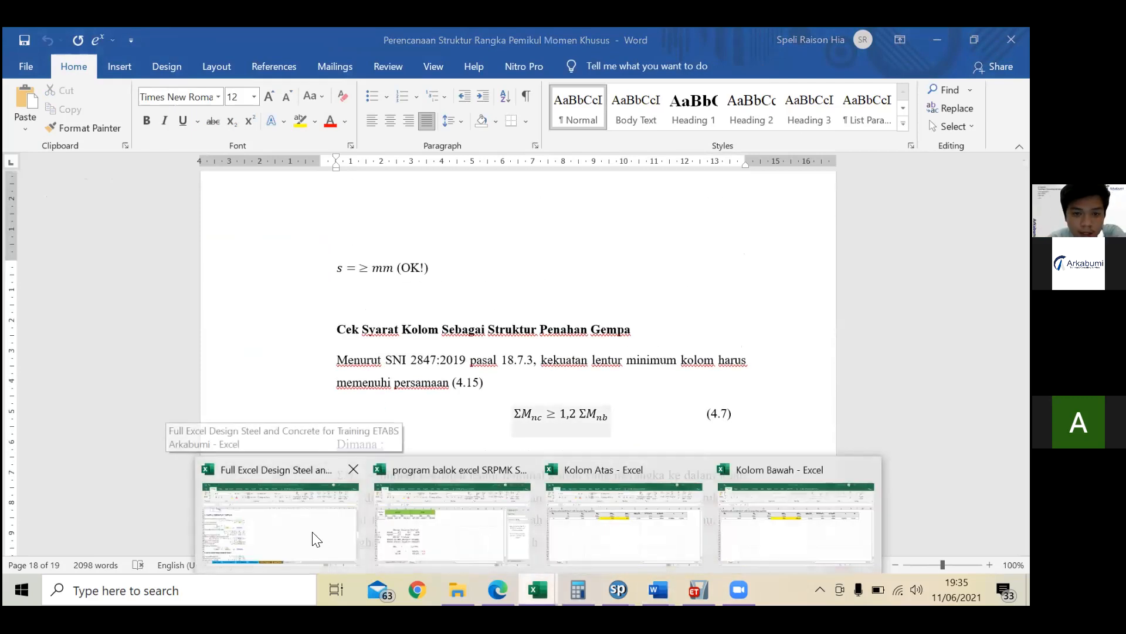
pyautogui.click(305, 478)
pyautogui.scroll(5, 309, 460)
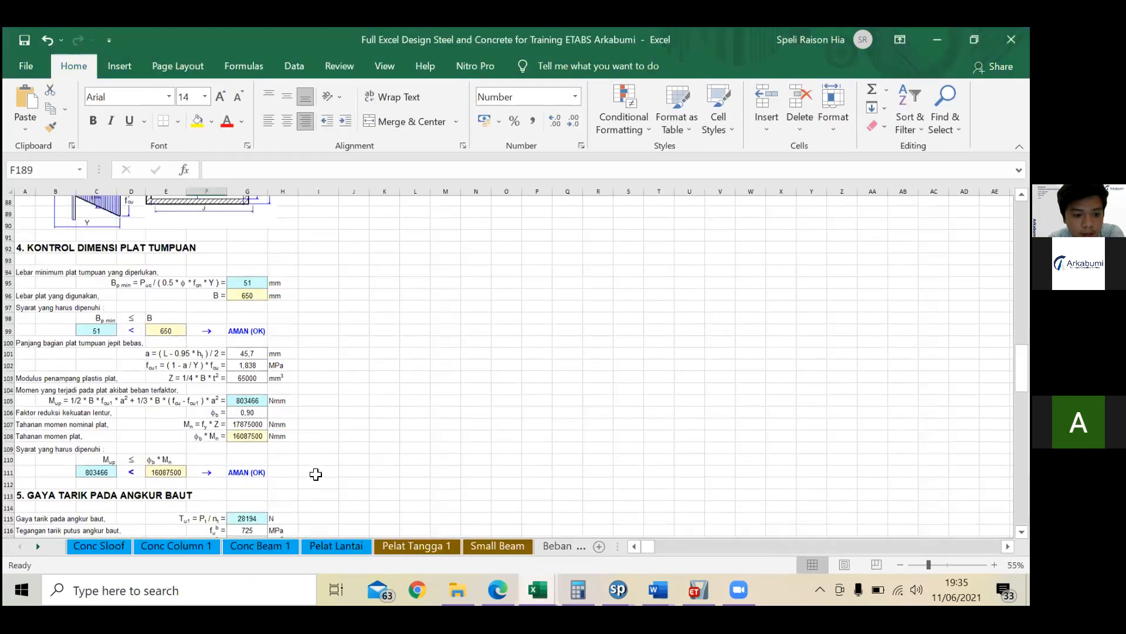
pyautogui.scroll(20, 322, 471)
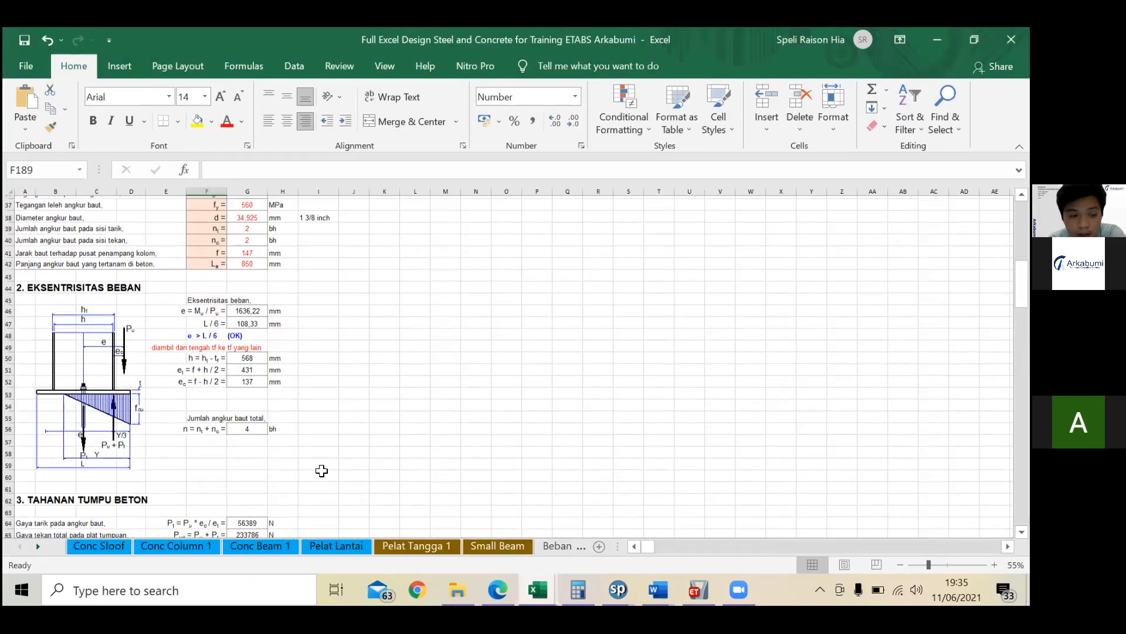
pyautogui.scroll(2, 204, 450)
pyautogui.scroll(-6, 88, 499)
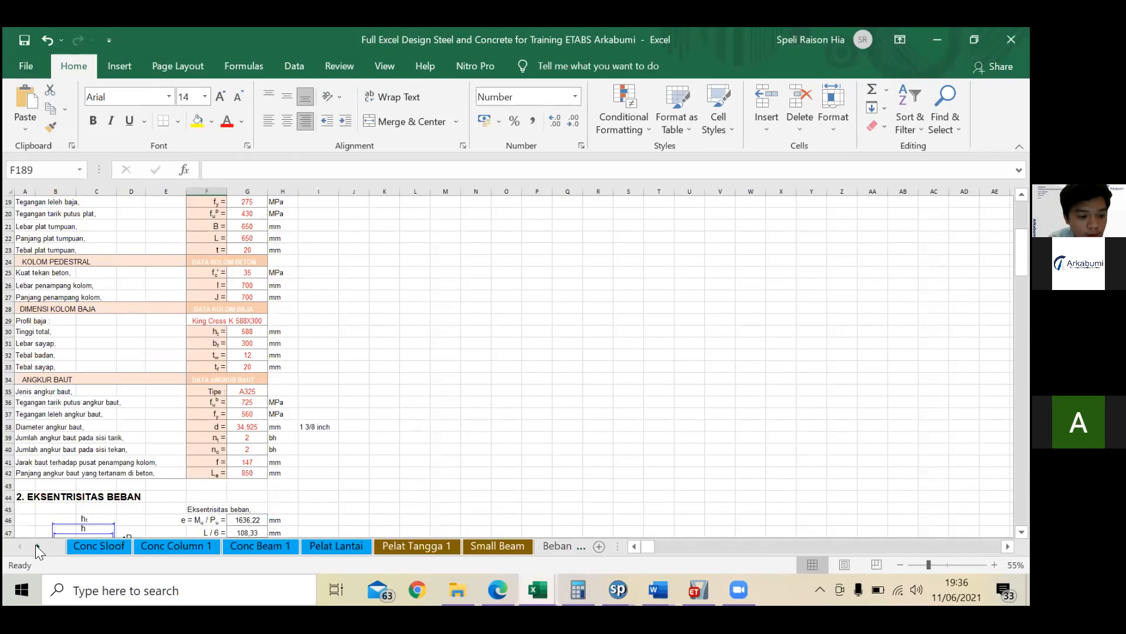
pyautogui.click(109, 547)
pyautogui.click(294, 550)
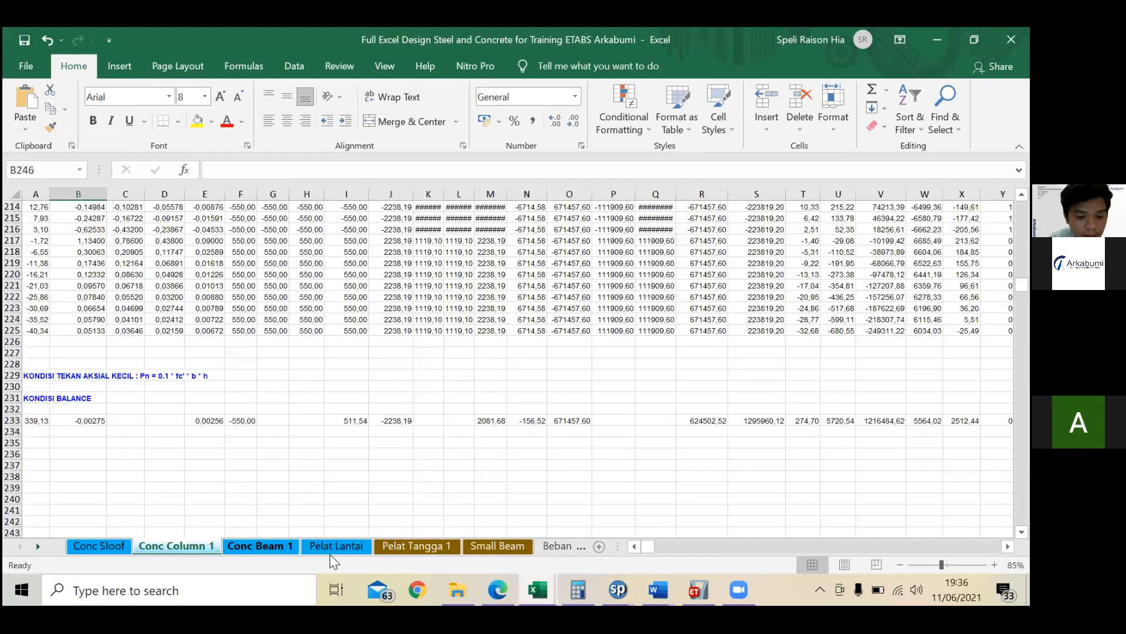
pyautogui.click(334, 550)
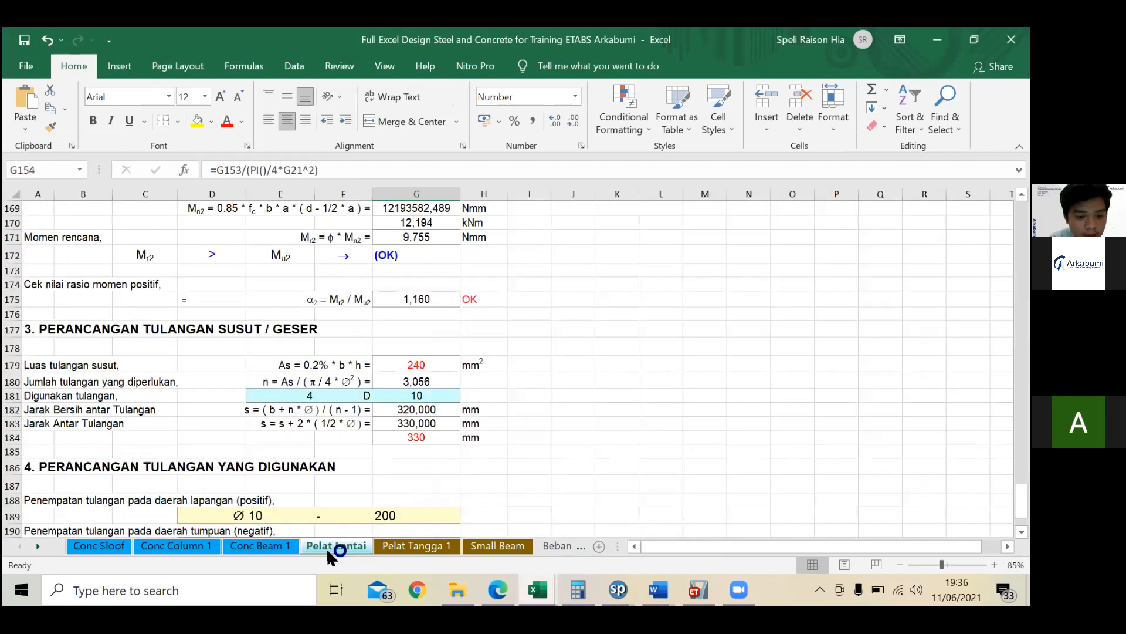
pyautogui.click(265, 550)
# Step: Examine the beam data, reinforcement ratio and positive moment reinforcement calculations in the Conc Beam 1 sheet
pyautogui.scroll(5, 321, 413)
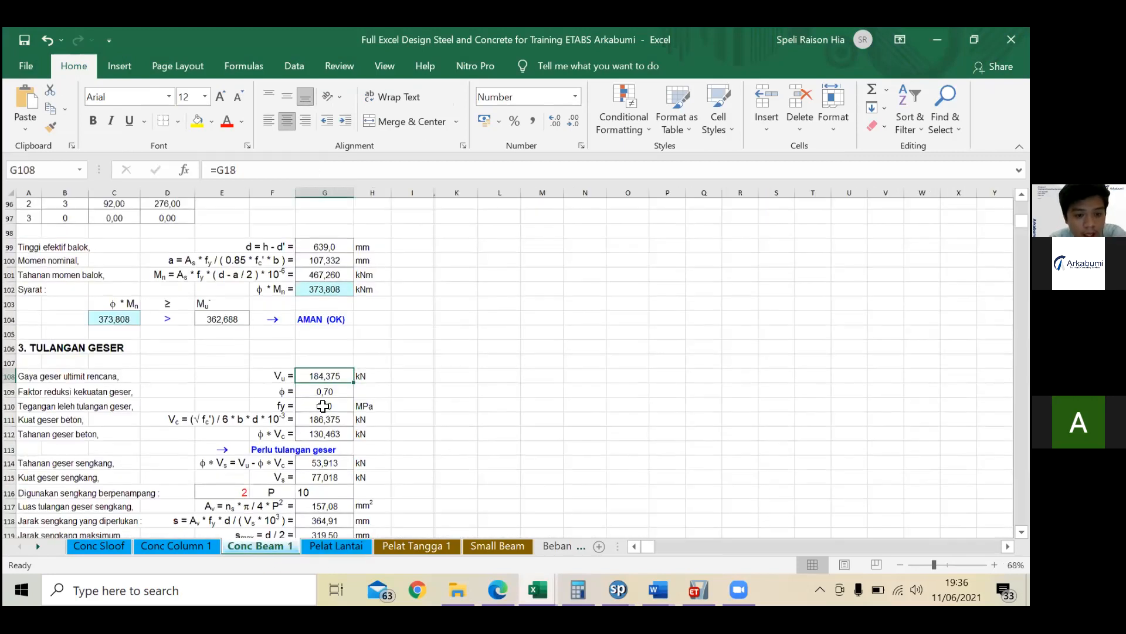
pyautogui.scroll(11, 322, 413)
pyautogui.scroll(6, 326, 403)
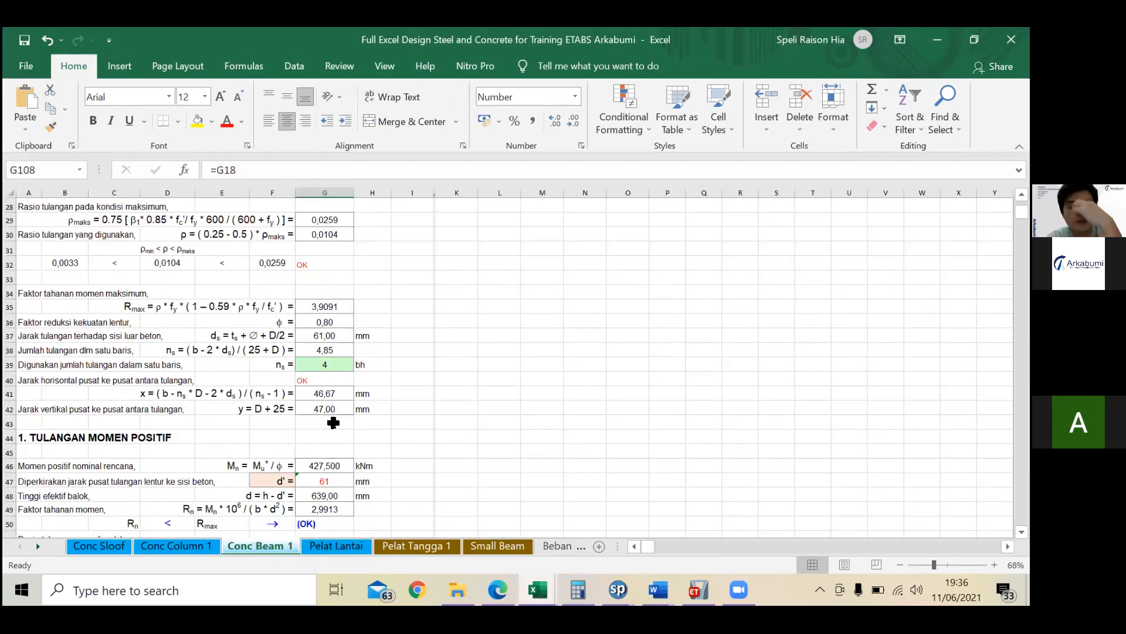
pyautogui.scroll(3, 335, 423)
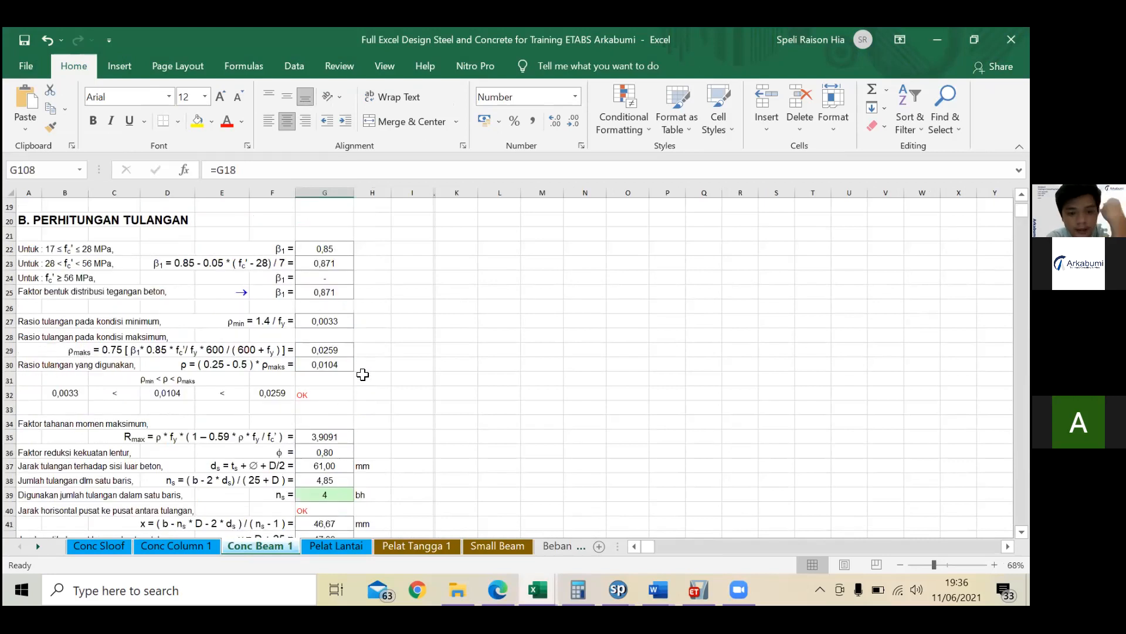
pyautogui.scroll(-6, 363, 381)
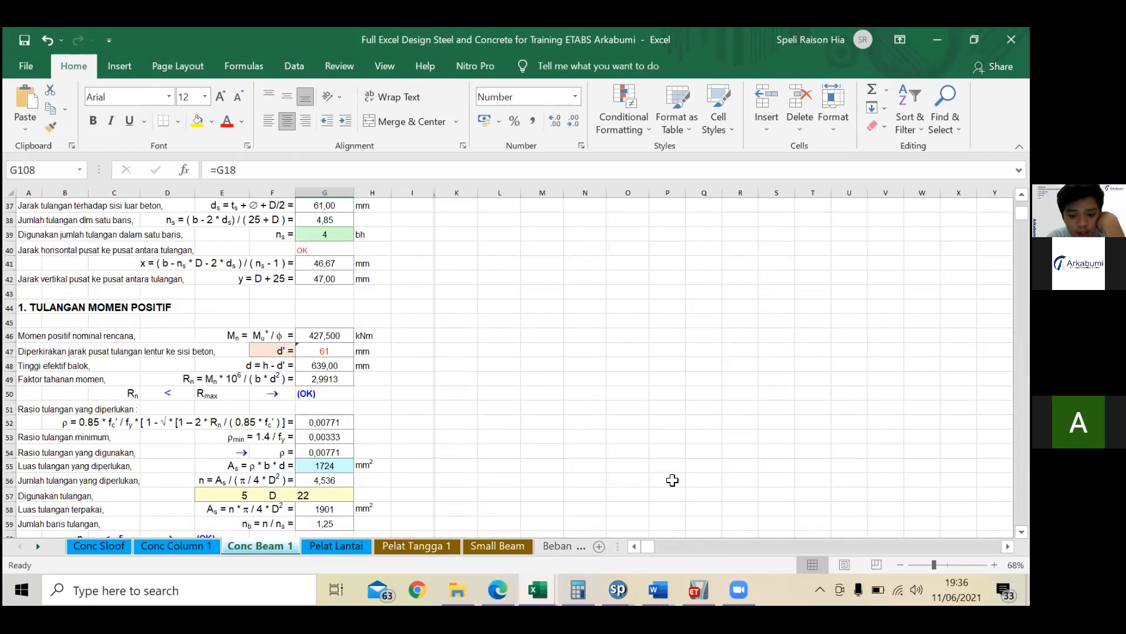
pyautogui.scroll(-8, 426, 433)
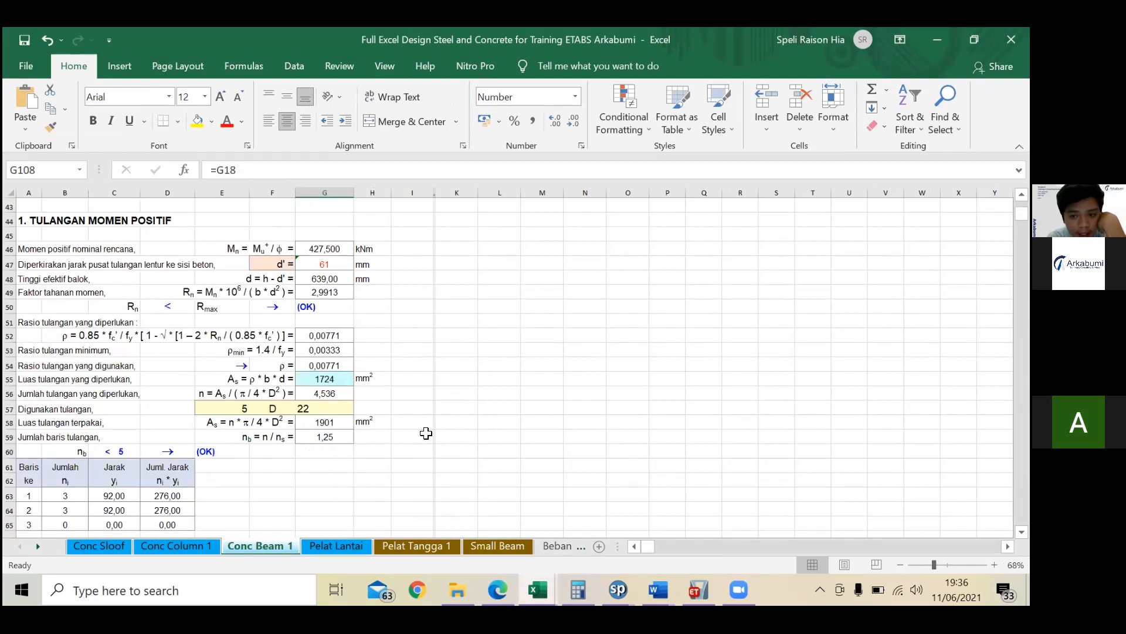
pyautogui.scroll(-2, 426, 433)
pyautogui.scroll(16, 426, 433)
pyautogui.scroll(6, 389, 414)
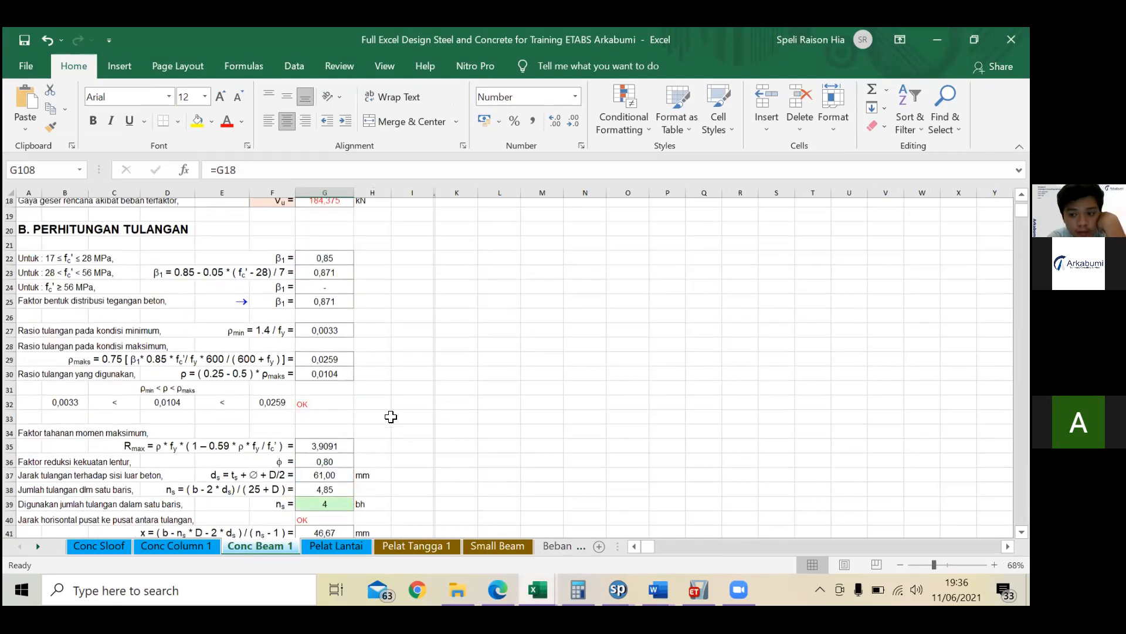
pyautogui.scroll(-2, 388, 410)
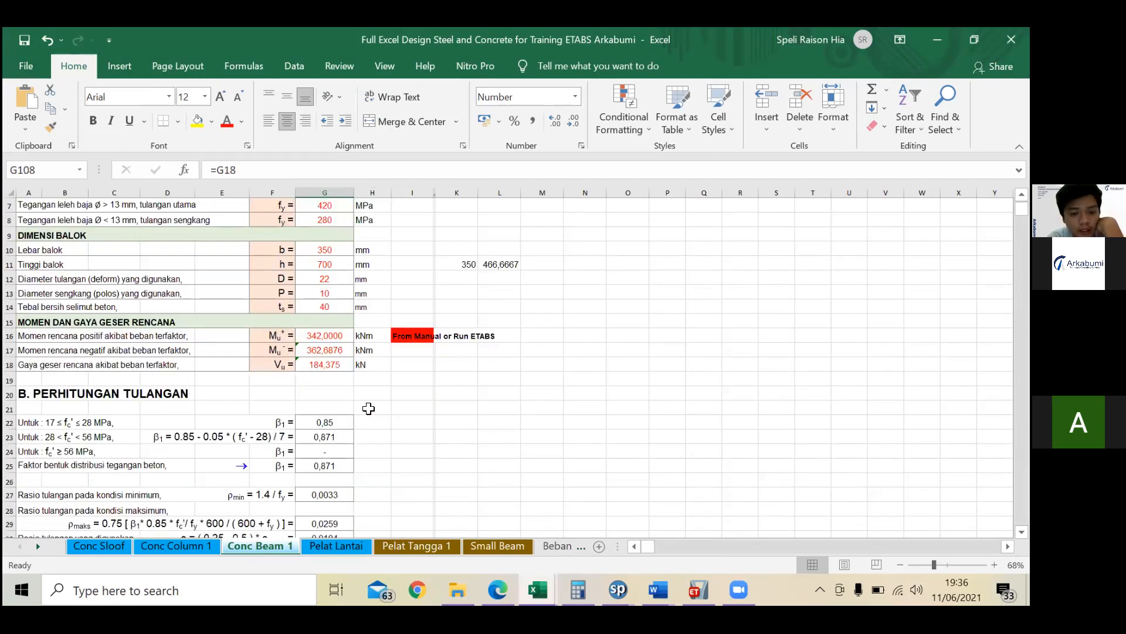
pyautogui.scroll(2, 361, 409)
pyautogui.scroll(-1, 309, 311)
pyautogui.scroll(-1, 310, 311)
pyautogui.scroll(2, 329, 423)
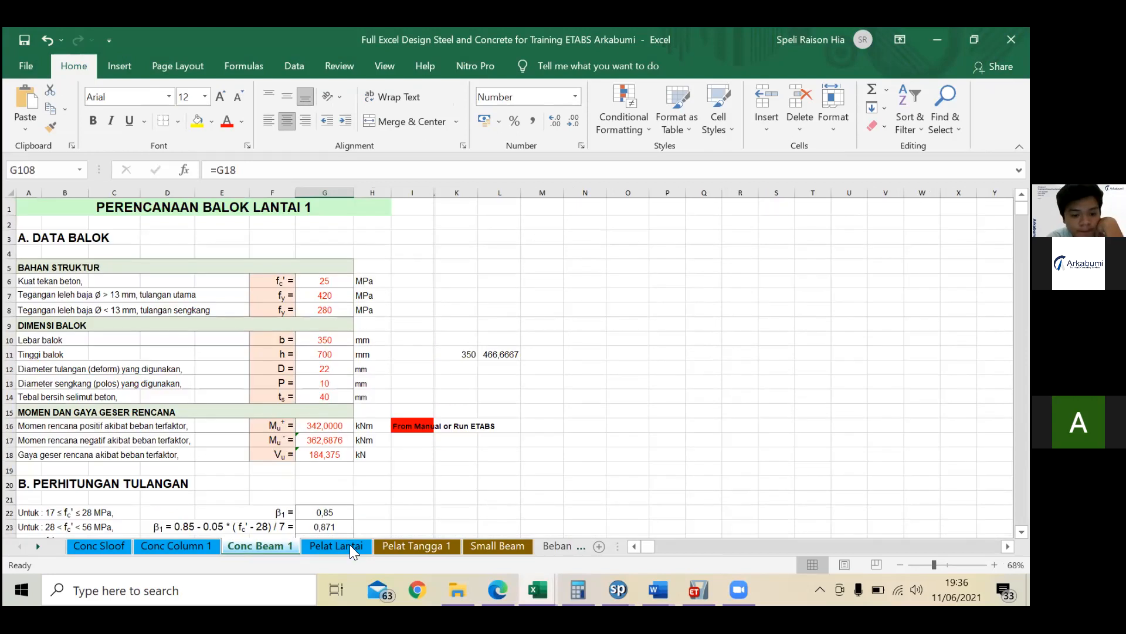
# Step: In the Pelat Lantai sheet's material data, set the flexural reinforcement yield stress fy to 420 MPa
pyautogui.hotkey('ctrl', 'pagedown')
pyautogui.scroll(10, 347, 417)
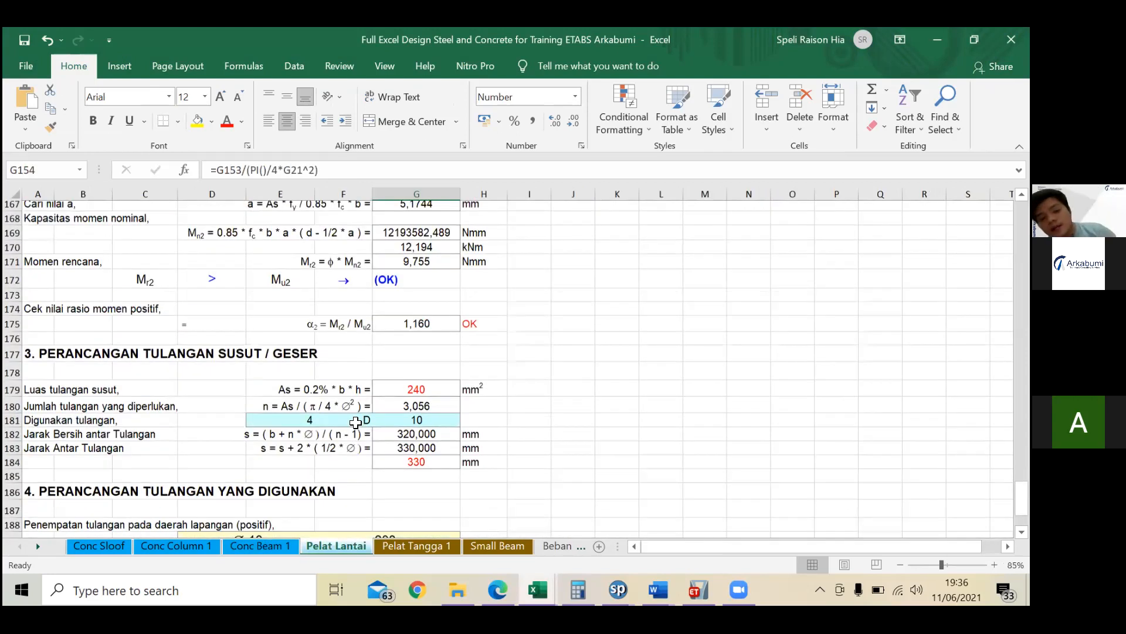
pyautogui.scroll(20, 345, 417)
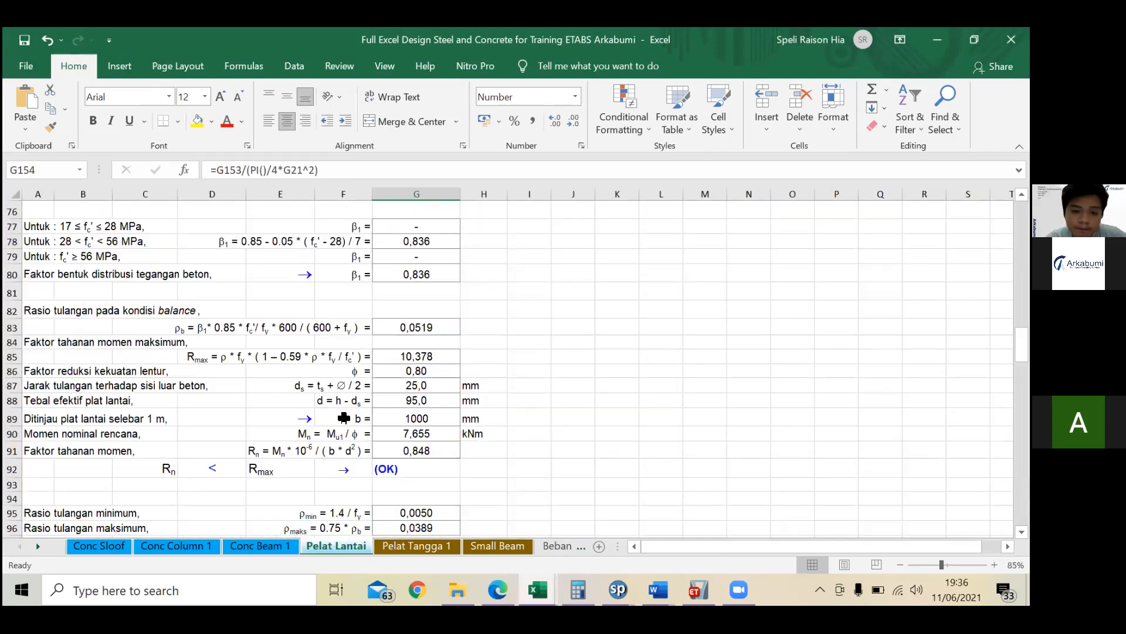
pyautogui.scroll(11, 344, 418)
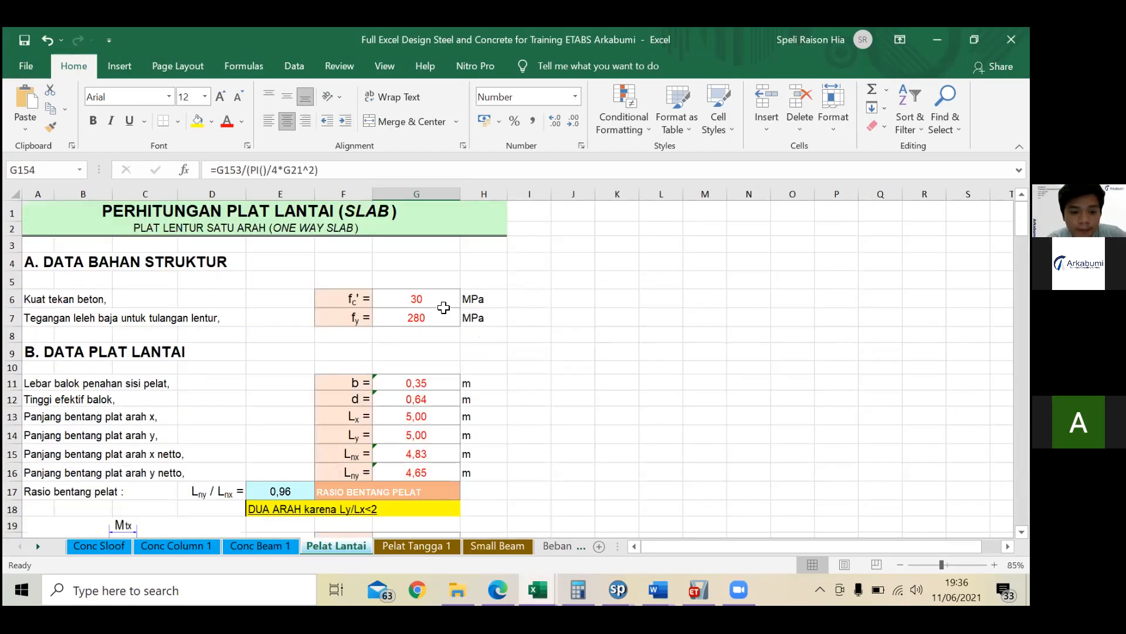
pyautogui.click(429, 320)
pyautogui.click(427, 302)
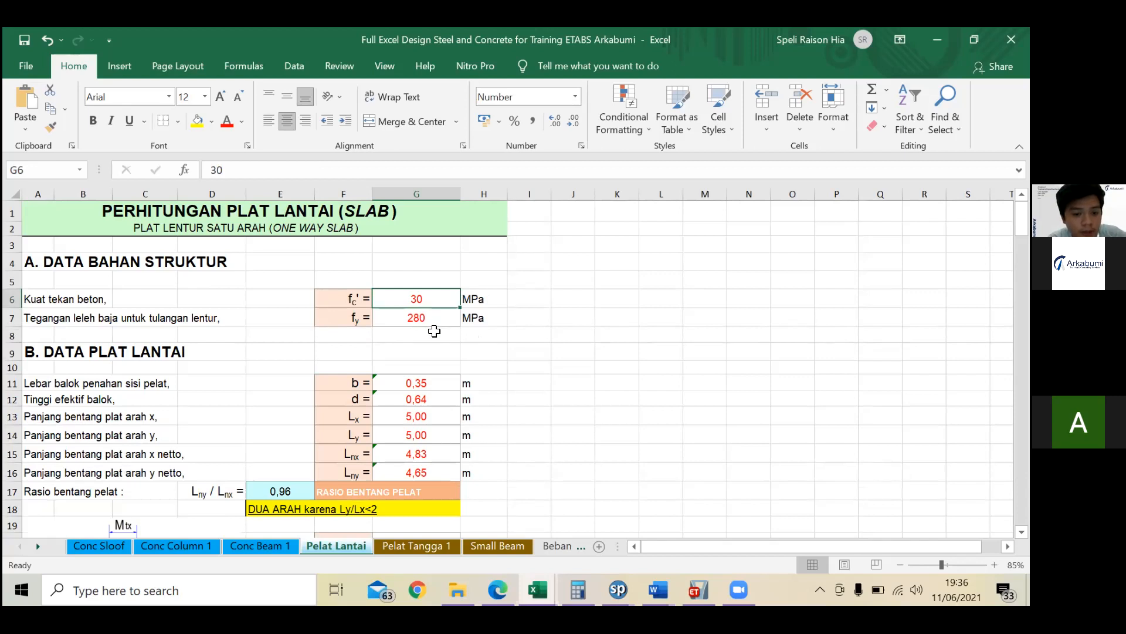
pyautogui.click(437, 322)
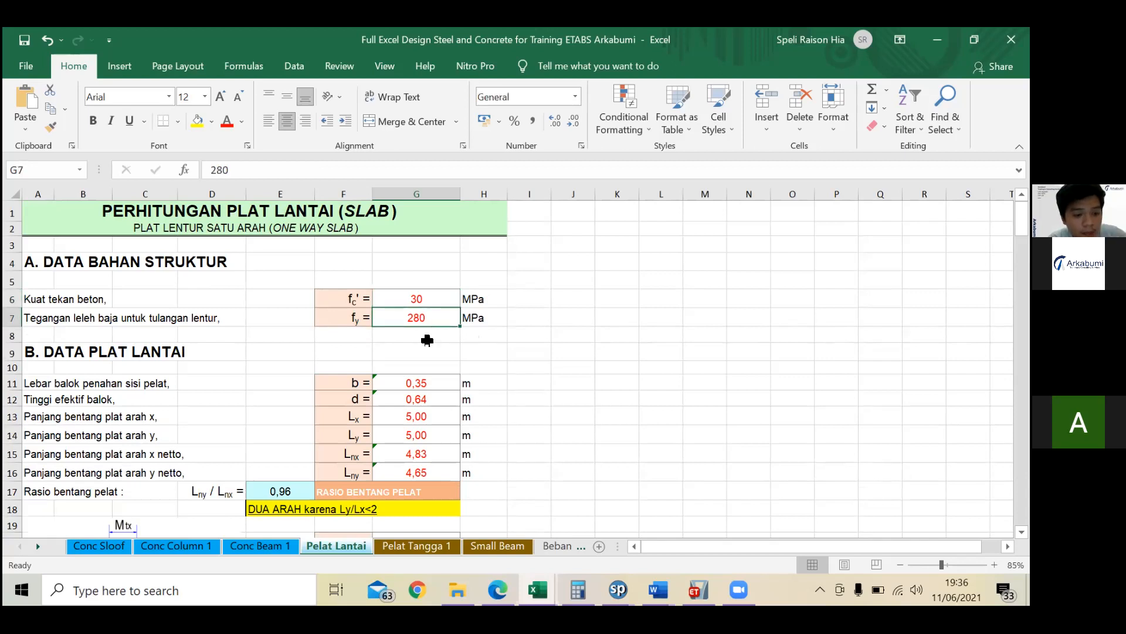
pyautogui.press('BackSpace')
pyautogui.press('BackSpace')
pyautogui.press('BackSpace')
pyautogui.write('420')
pyautogui.press('Return')
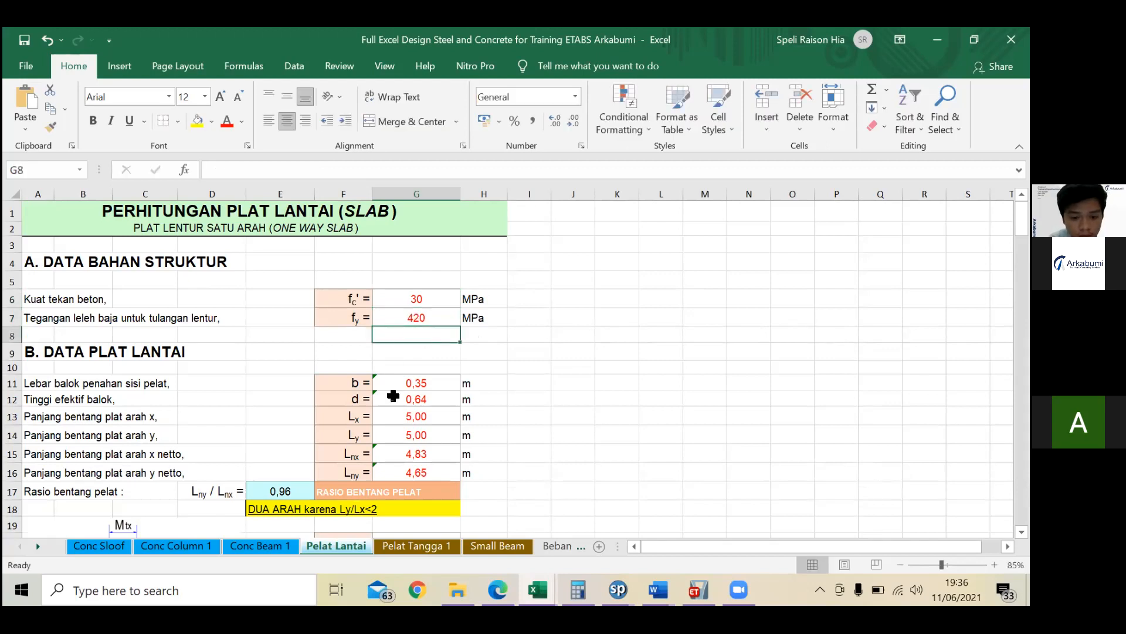
# Step: Set the width b of the beam supporting the slab edge in G11 to 0,30 m
pyautogui.scroll(-1, 395, 395)
pyautogui.click(442, 336)
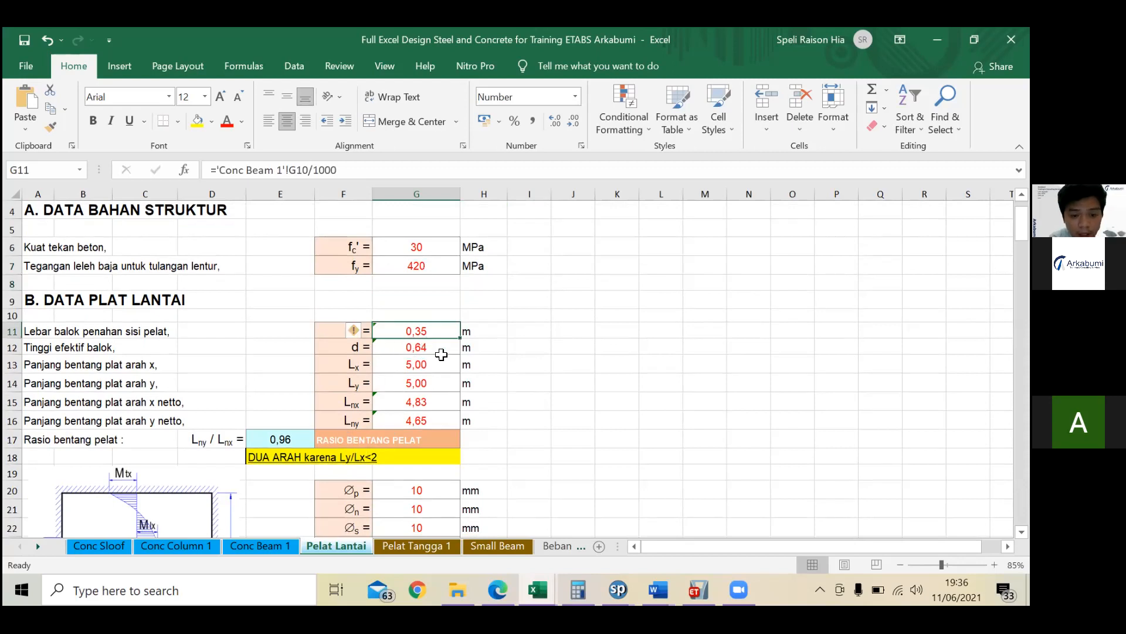
pyautogui.write('0')
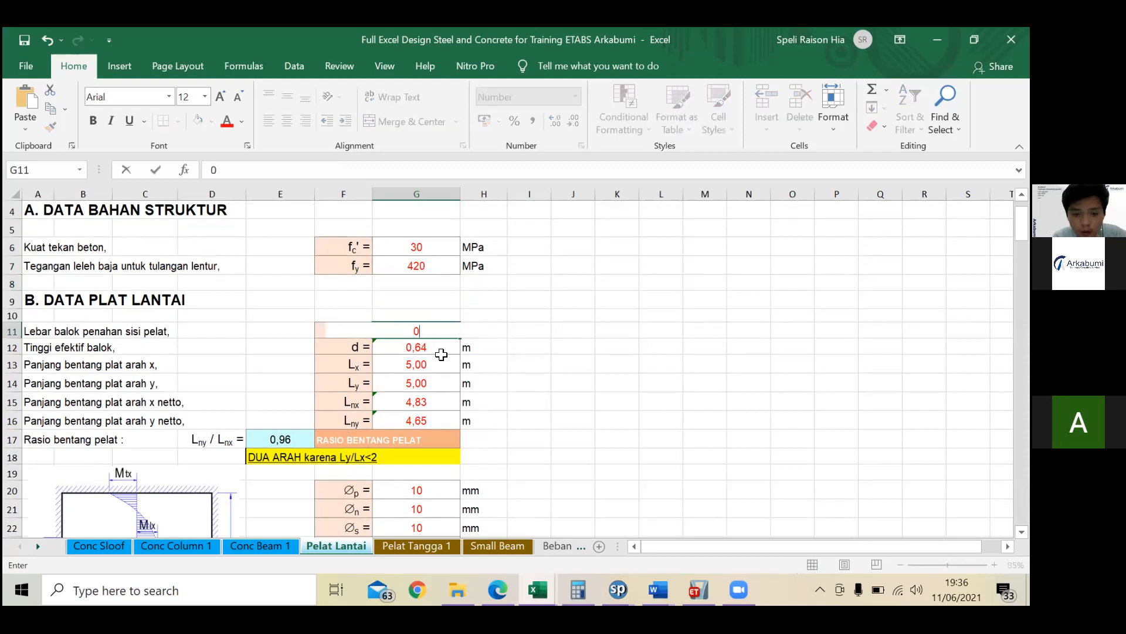
pyautogui.write(',30')
pyautogui.press('Return')
# Step: Look up the beam's effective depth d in the workbook program balok excel SRPMK SNI 2847 2019
pyautogui.doubleClick(449, 347)
pyautogui.press('Escape')
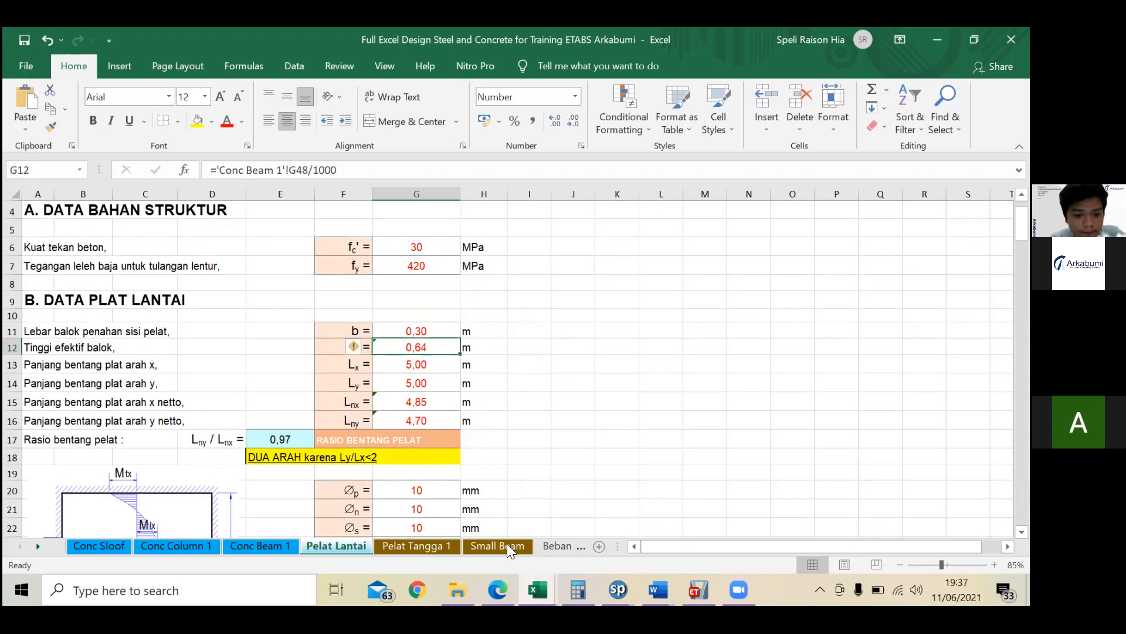
pyautogui.click(578, 589)
pyautogui.click(538, 590)
pyautogui.click(448, 555)
pyautogui.click(168, 543)
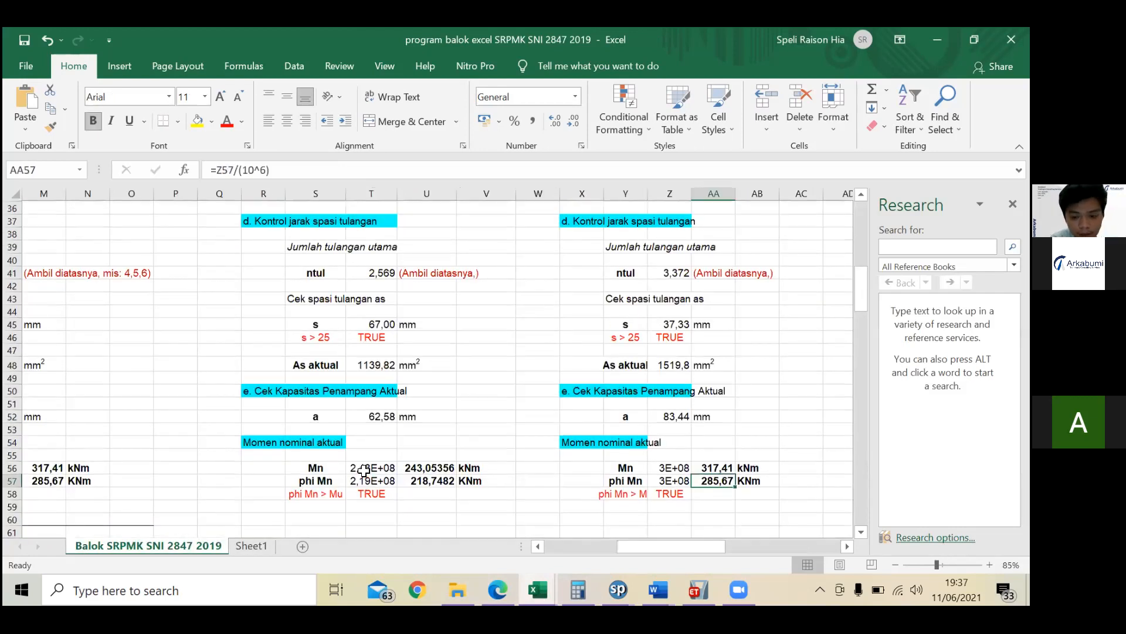
pyautogui.scroll(11, 364, 469)
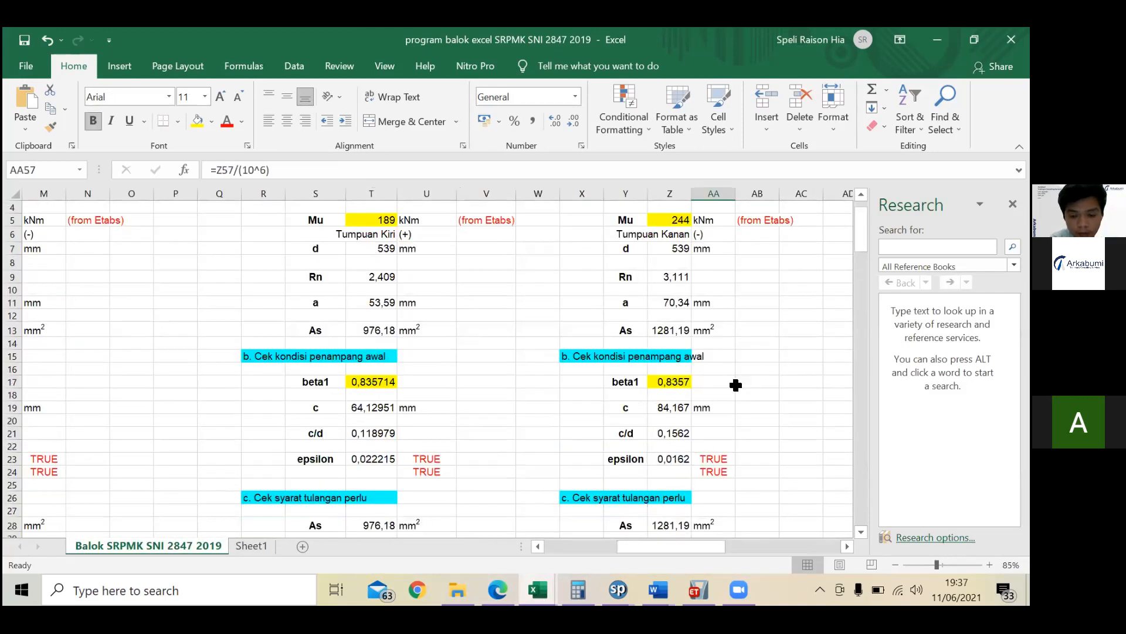
pyautogui.scroll(-1, 563, 405)
pyautogui.scroll(2, 651, 426)
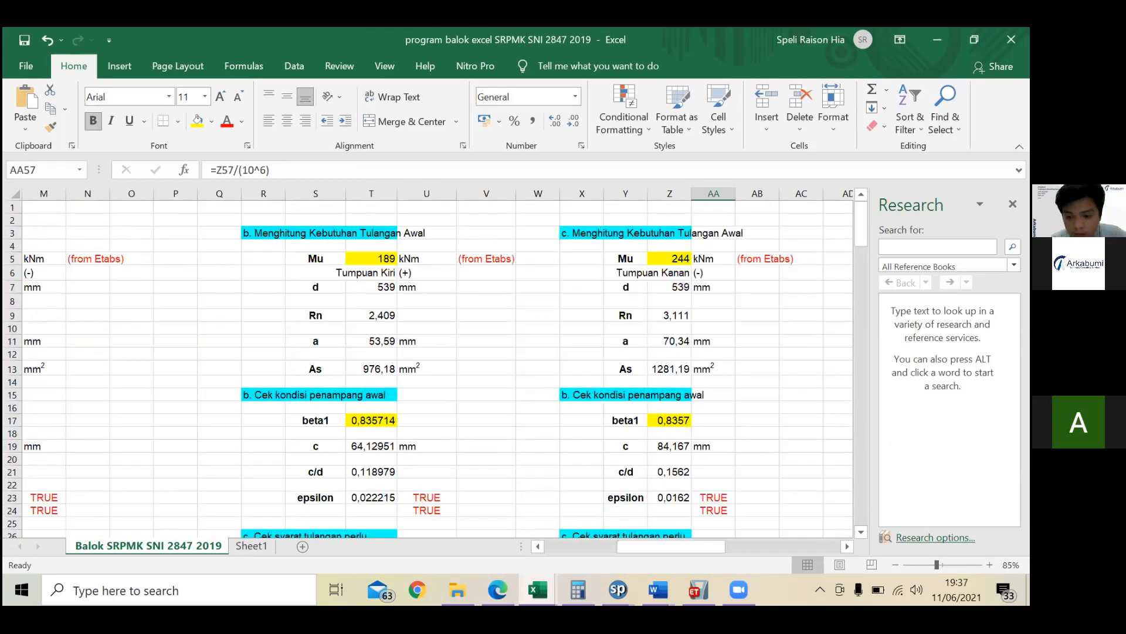
pyautogui.moveTo(641, 549); pyautogui.dragTo(567, 549)
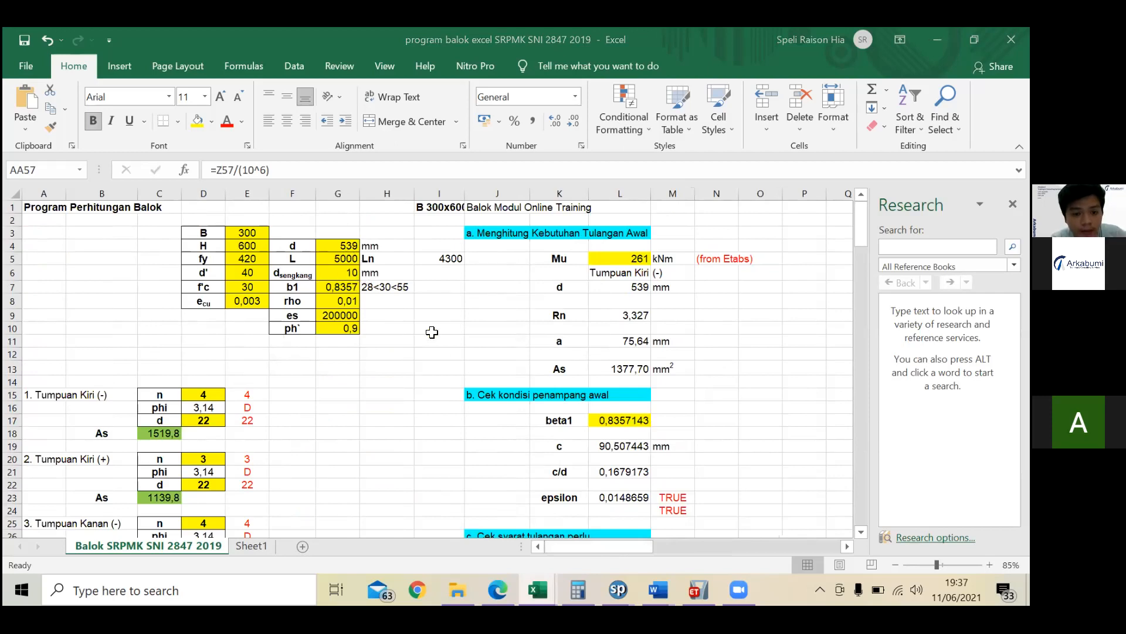
# Step: Return to the Pelat Lantai sheet and set the beam's effective depth d in G12 to 0,54 m
pyautogui.hotkey('alt', 'Tab')
pyautogui.write('0,5')
pyautogui.write('36')
pyautogui.press('Return')
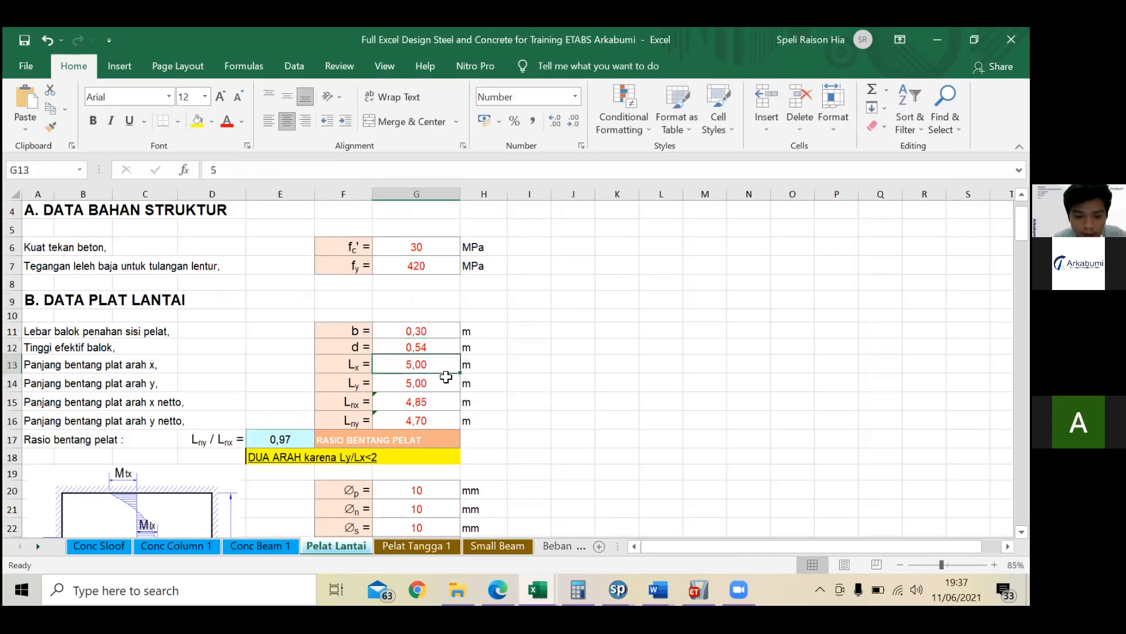
# Step: Check the slab spans Lx and Ly and the formulas behind the net spans Lnx and Lny
pyautogui.scroll(-2, 288, 417)
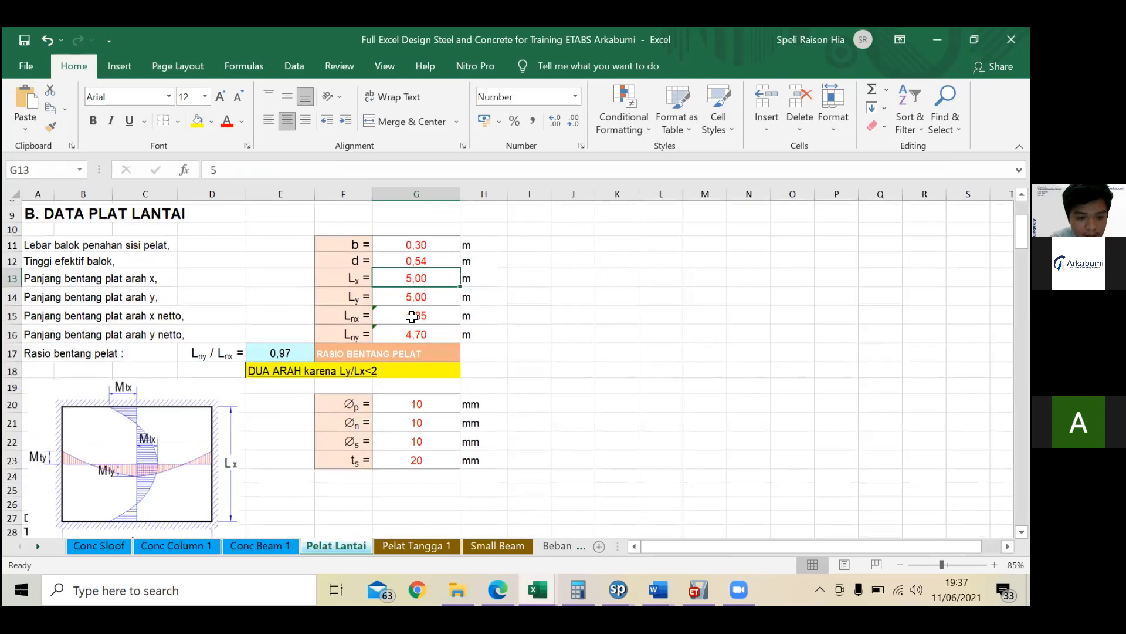
pyautogui.click(449, 275)
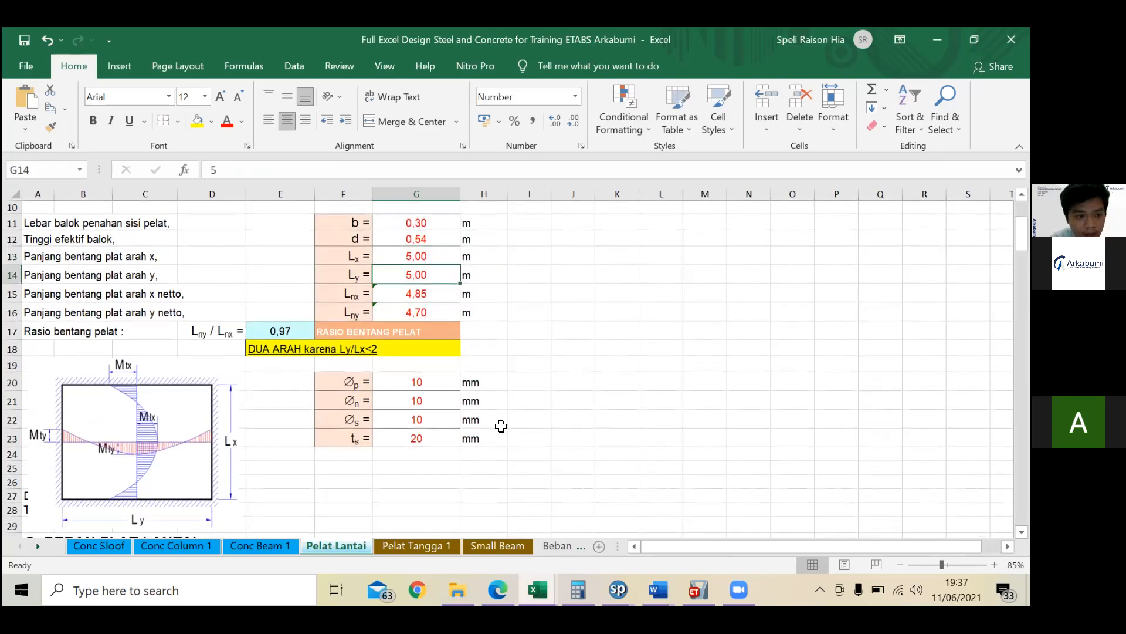
pyautogui.scroll(1, 501, 426)
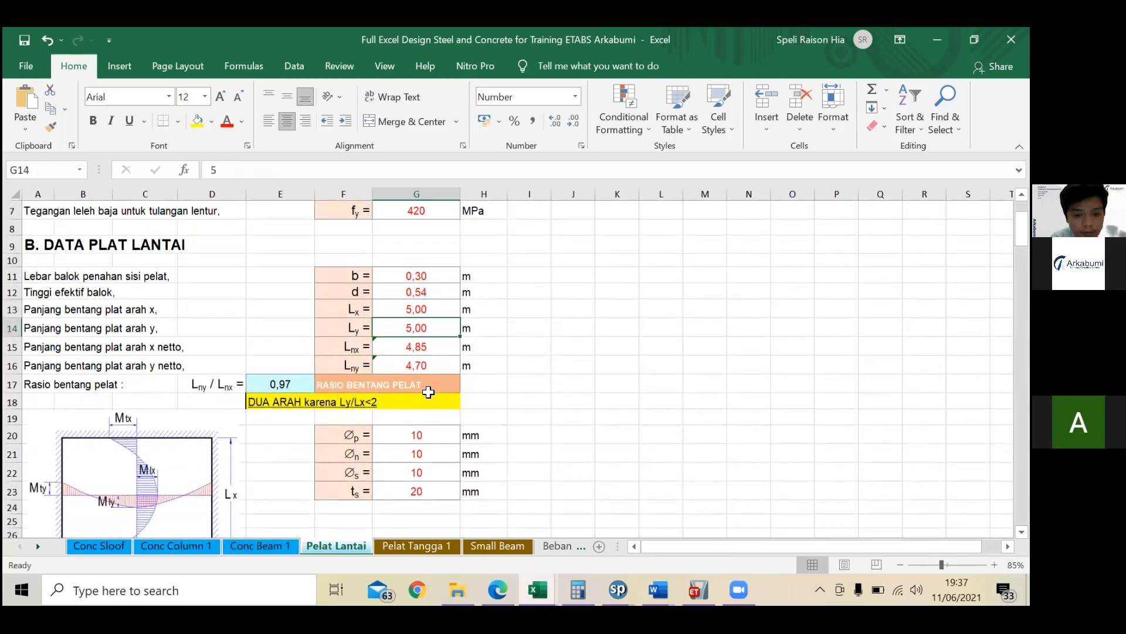
pyautogui.scroll(-1, 426, 340)
pyautogui.doubleClick(423, 293)
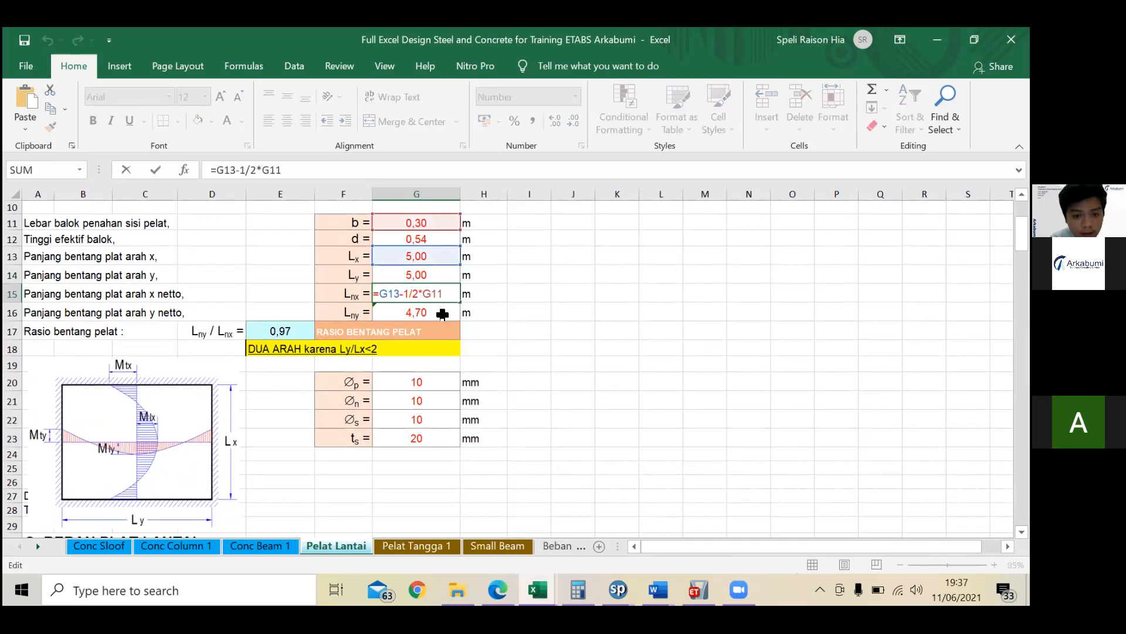
pyautogui.click(443, 314)
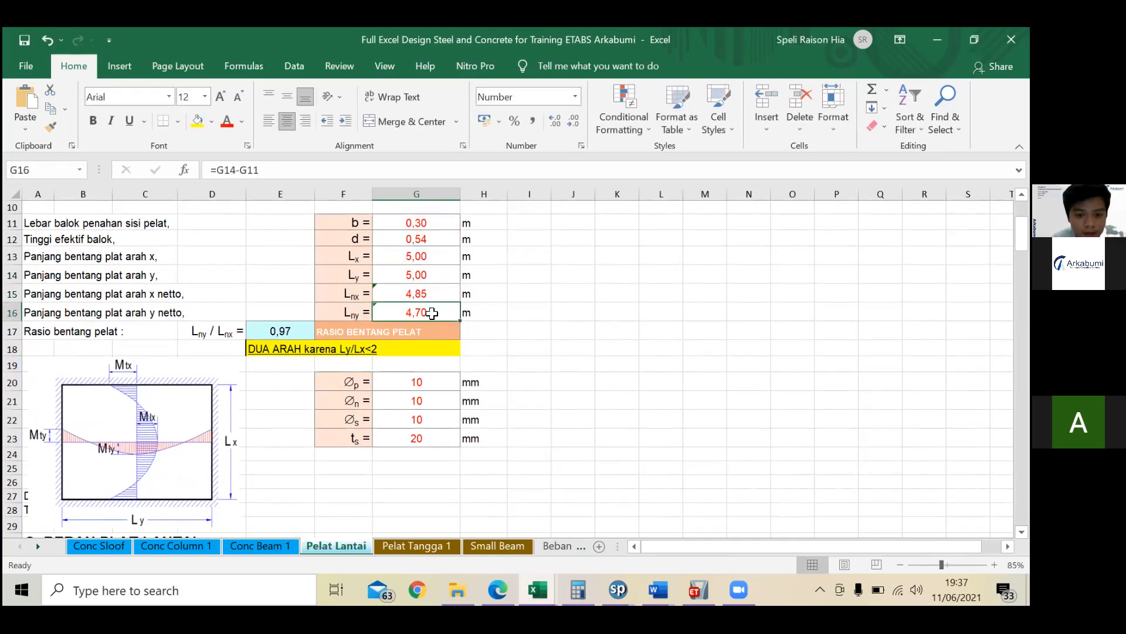
pyautogui.doubleClick(432, 314)
pyautogui.press('Return')
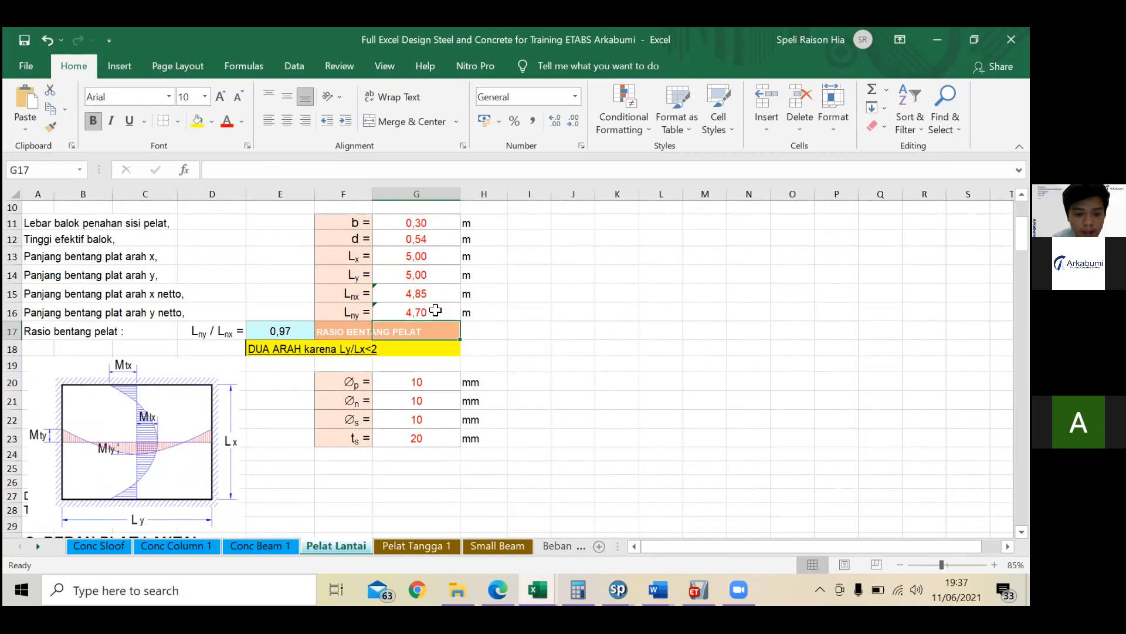
# Step: Check the bar diameters Øp, Øn and Øs and the ts value in the slab data
pyautogui.click(428, 378)
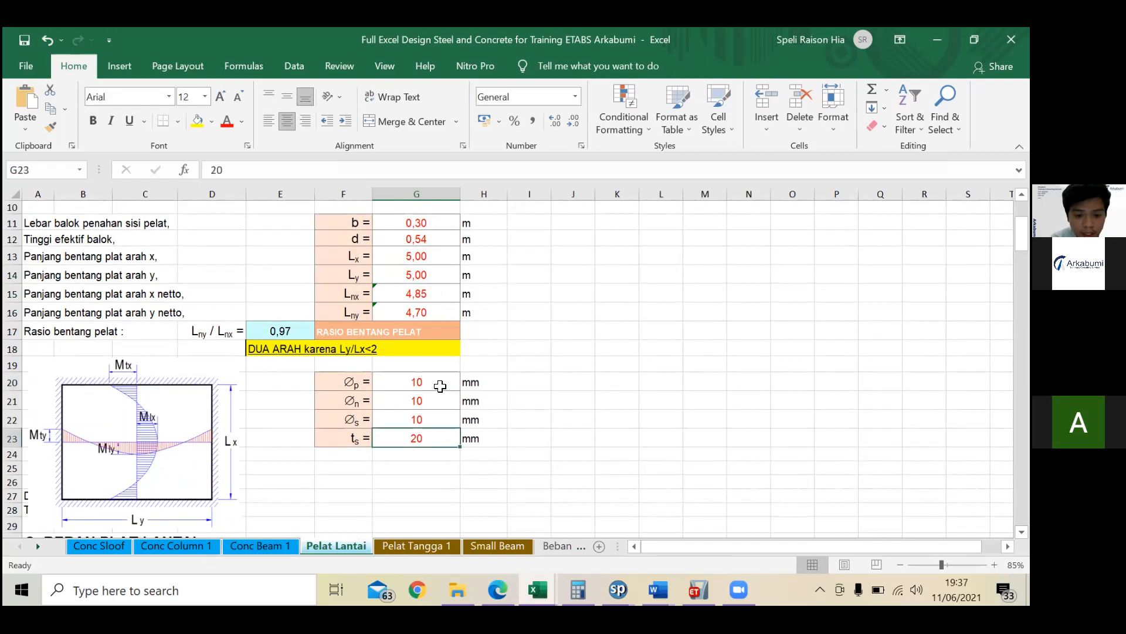
pyautogui.doubleClick(441, 385)
pyautogui.press('Return')
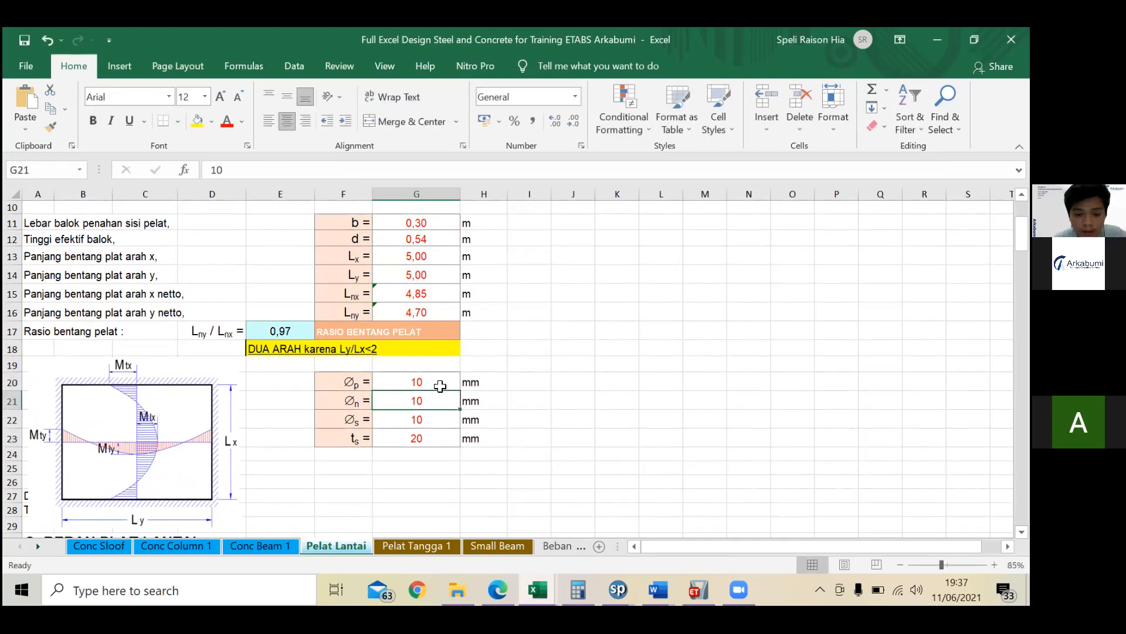
pyautogui.scroll(-1, 437, 375)
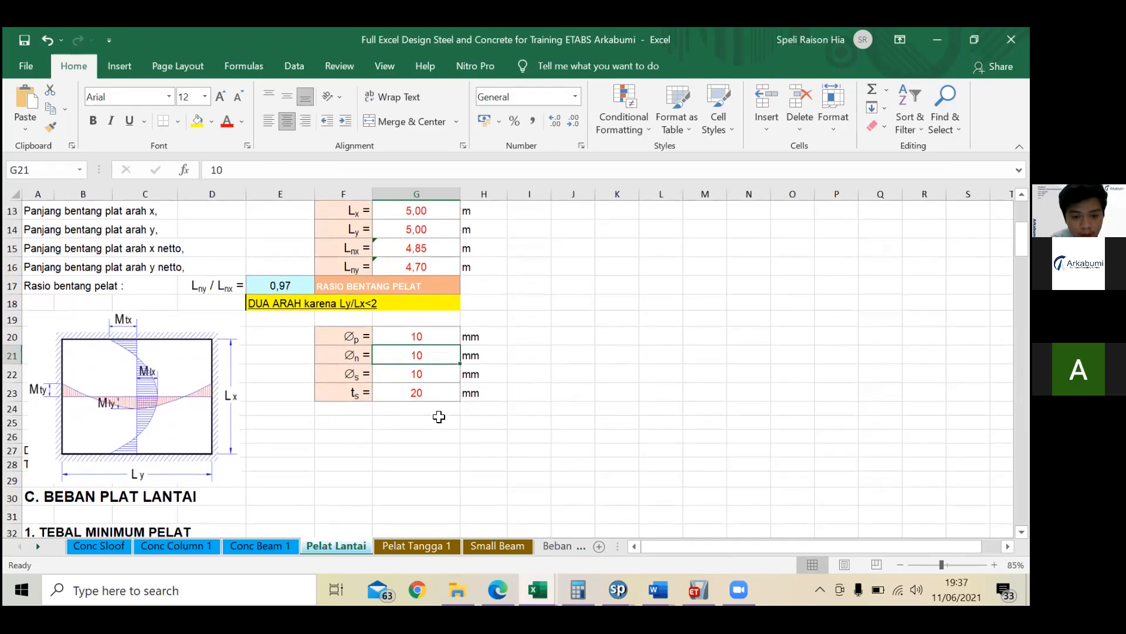
pyautogui.doubleClick(444, 356)
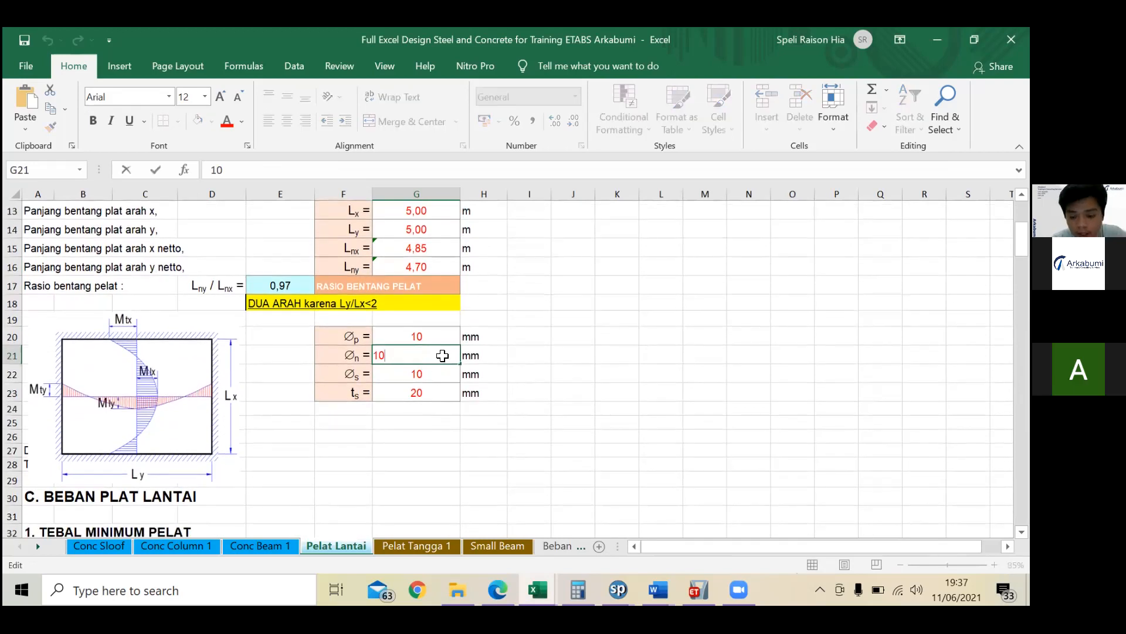
pyautogui.press('Return')
pyautogui.doubleClick(422, 374)
pyautogui.press('Return')
pyautogui.scroll(-1, 430, 403)
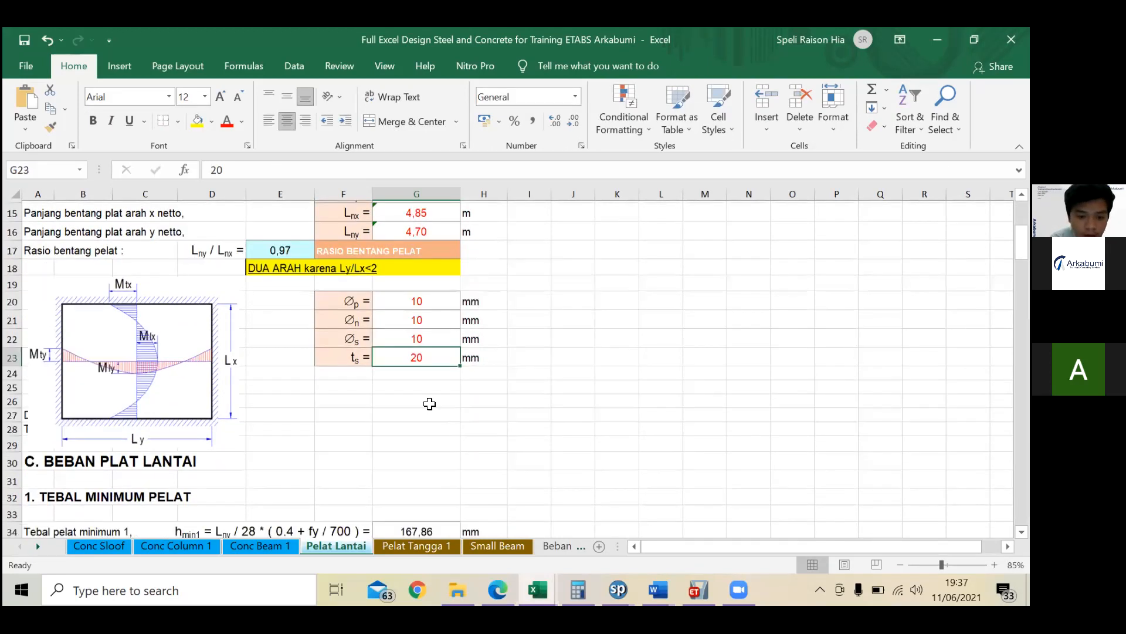
# Step: Compare the minimum slab thickness calculations with the used thickness h in G37, and recheck ts in G23
pyautogui.scroll(-1, 430, 404)
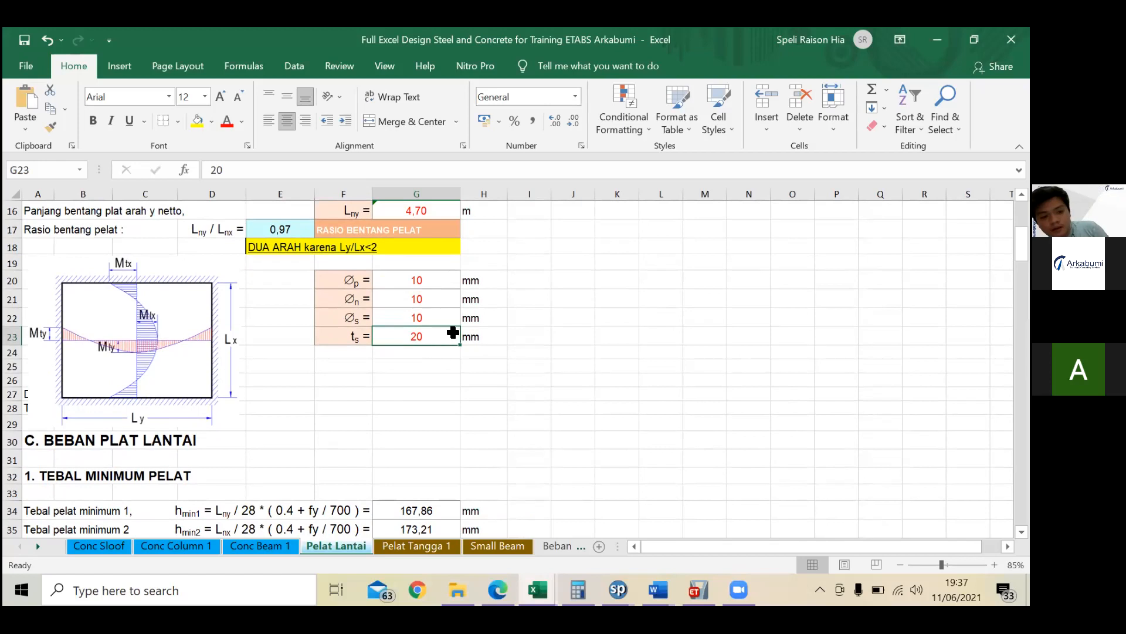
pyautogui.scroll(-2, 443, 358)
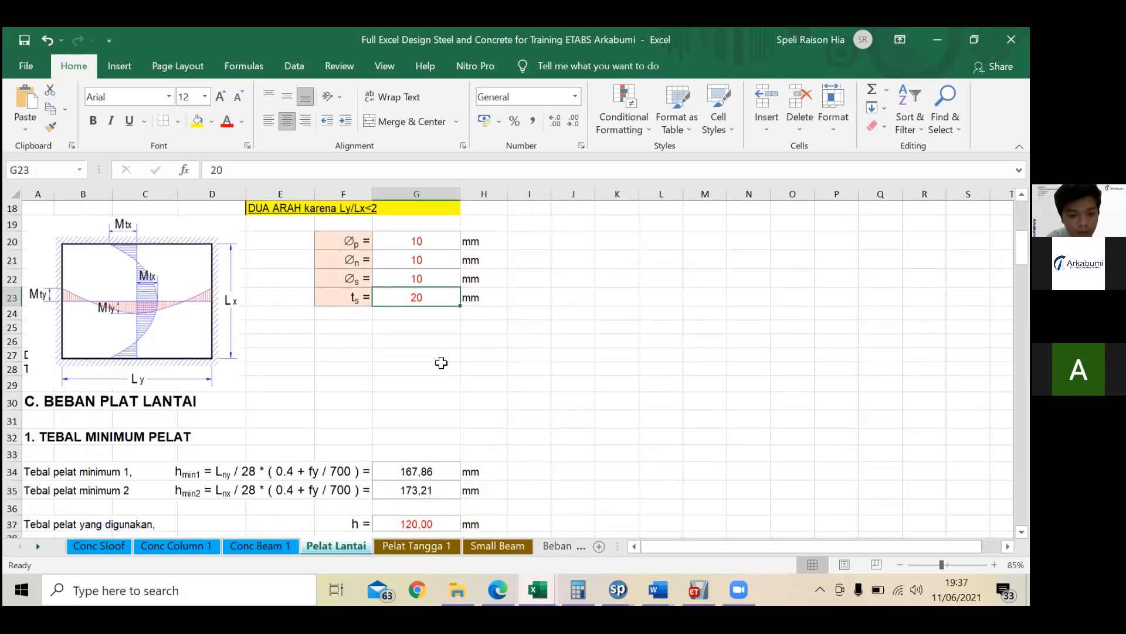
pyautogui.scroll(-2, 439, 384)
pyautogui.click(424, 403)
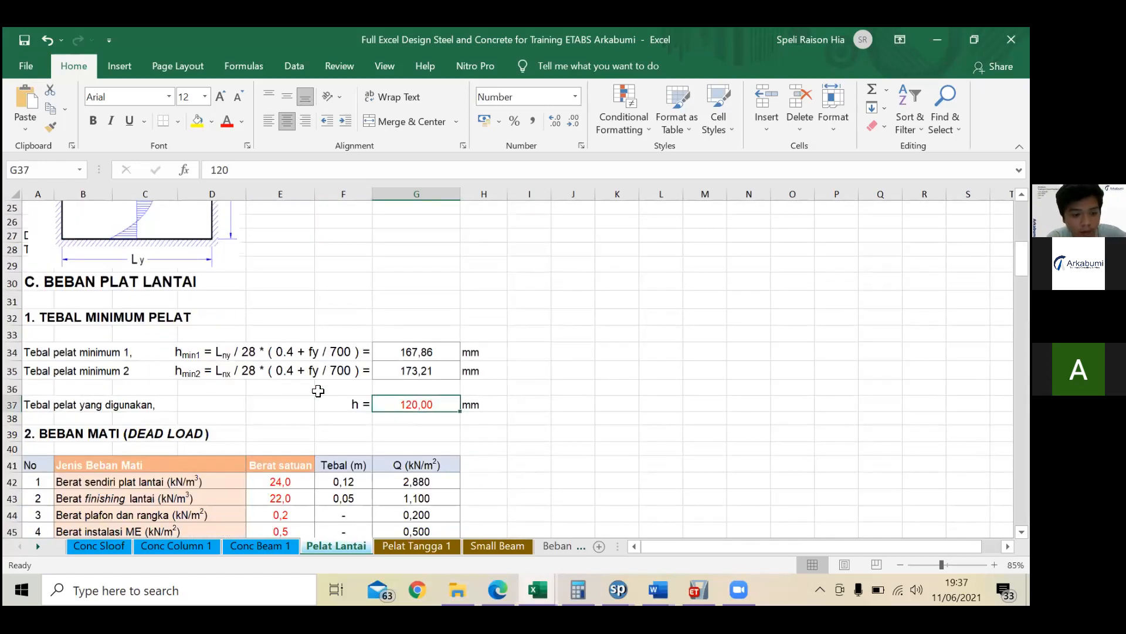
pyautogui.scroll(3, 435, 375)
pyautogui.scroll(-1, 435, 375)
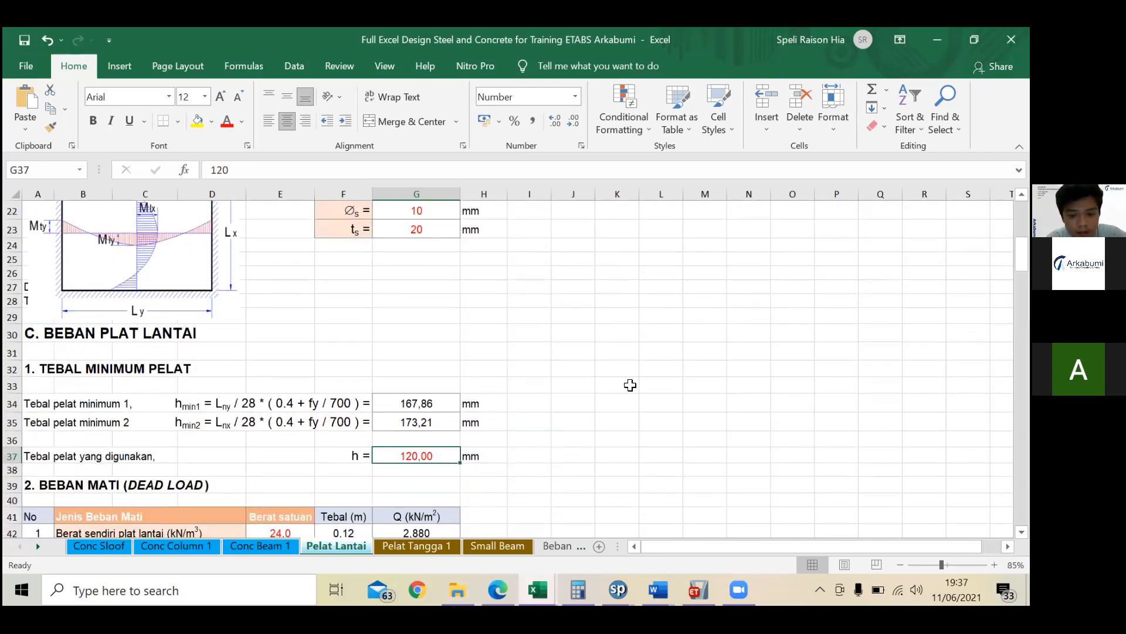
pyautogui.doubleClick(433, 458)
pyautogui.press('Return')
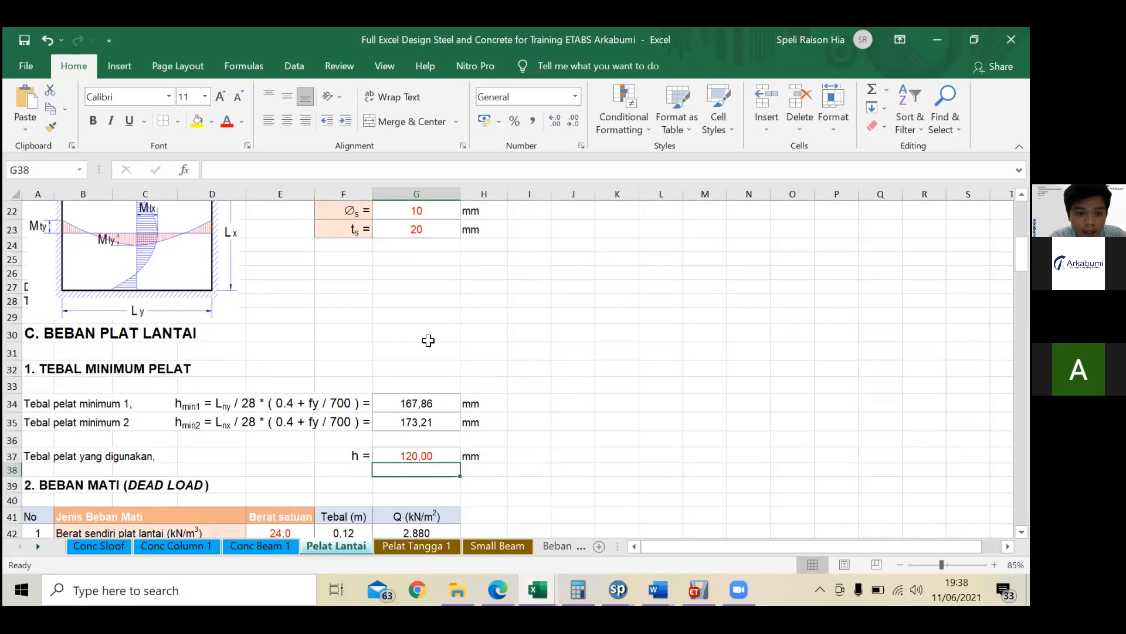
pyautogui.scroll(1, 425, 335)
pyautogui.doubleClick(418, 287)
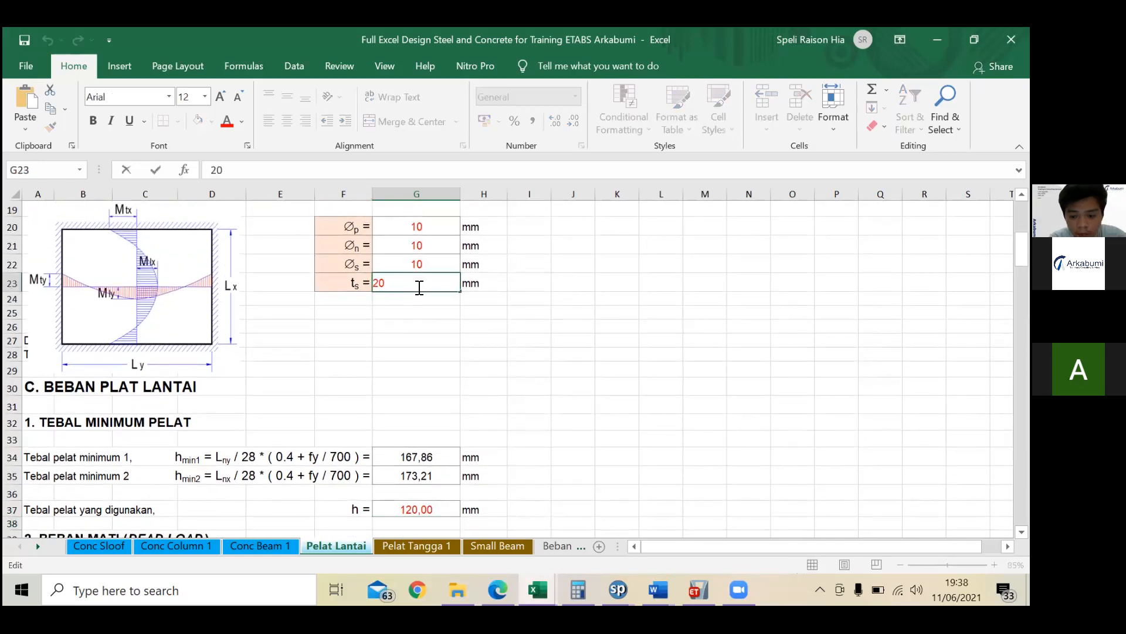
pyautogui.press('Return')
pyautogui.click(427, 287)
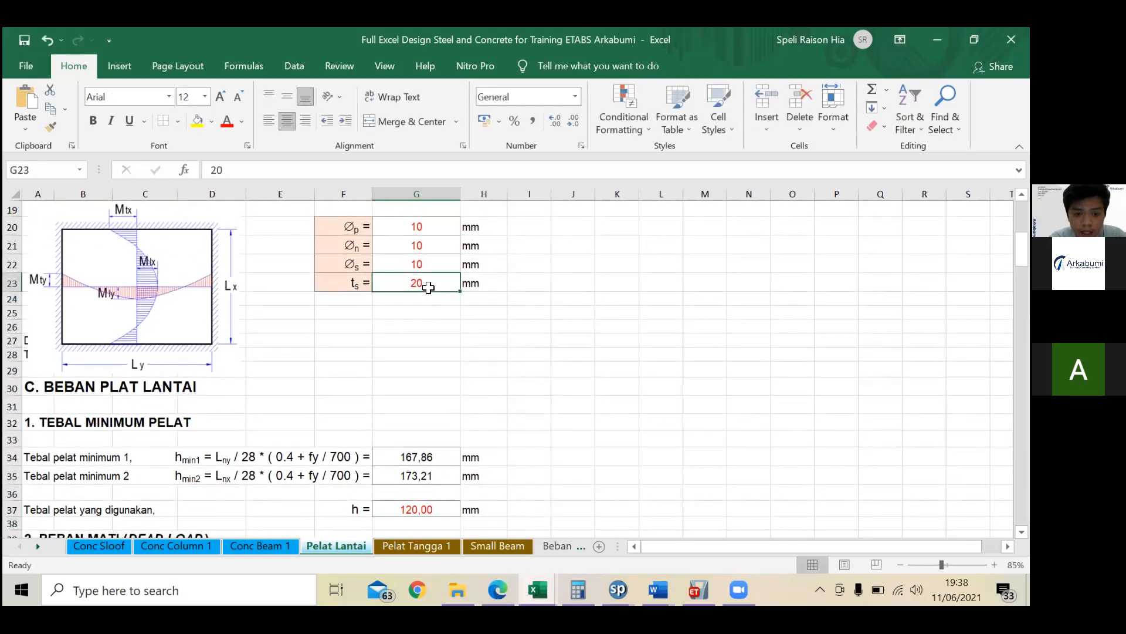
pyautogui.scroll(-1, 440, 410)
pyautogui.click(441, 454)
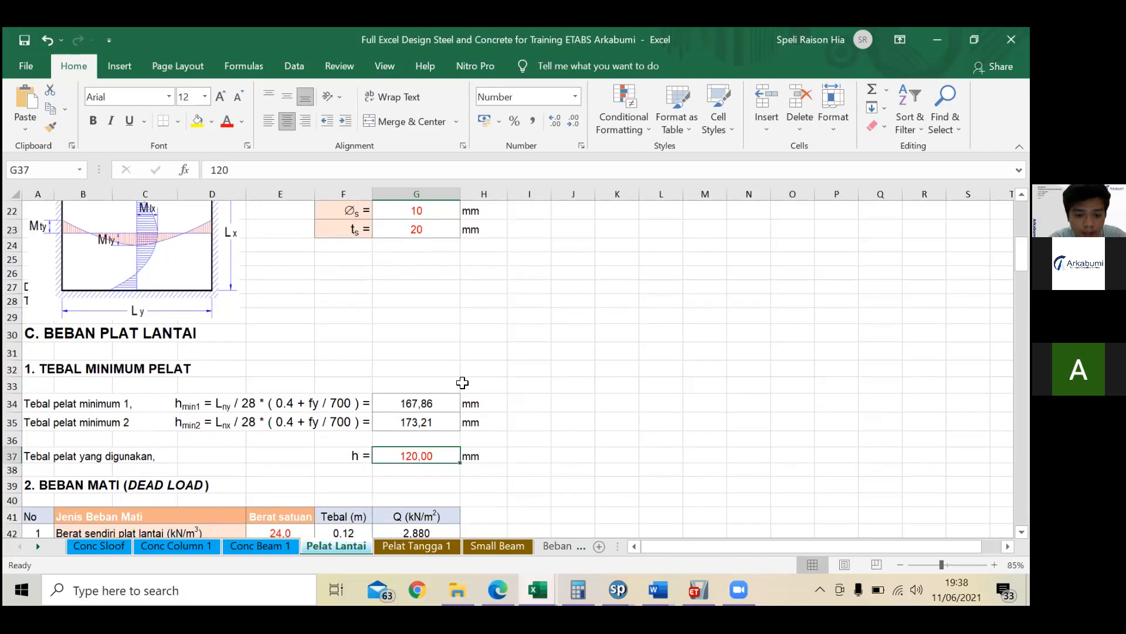
# Step: Review the slab's dead load, live load and factored load calculations down to the shear requirement check
pyautogui.scroll(-1, 458, 373)
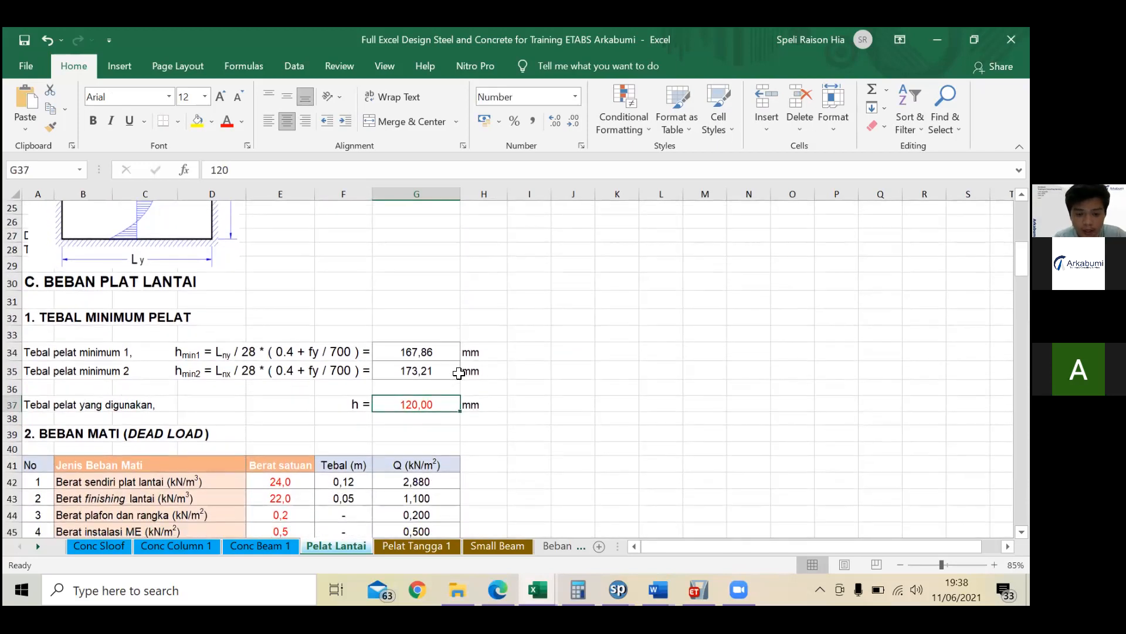
pyautogui.scroll(-1, 448, 394)
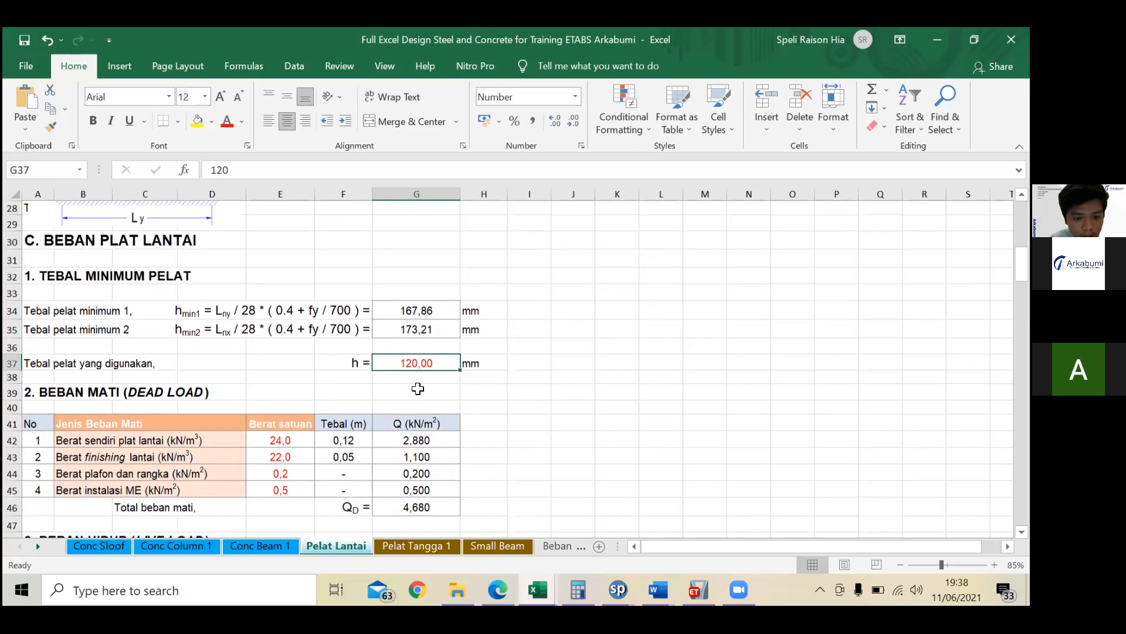
pyautogui.scroll(-1, 414, 389)
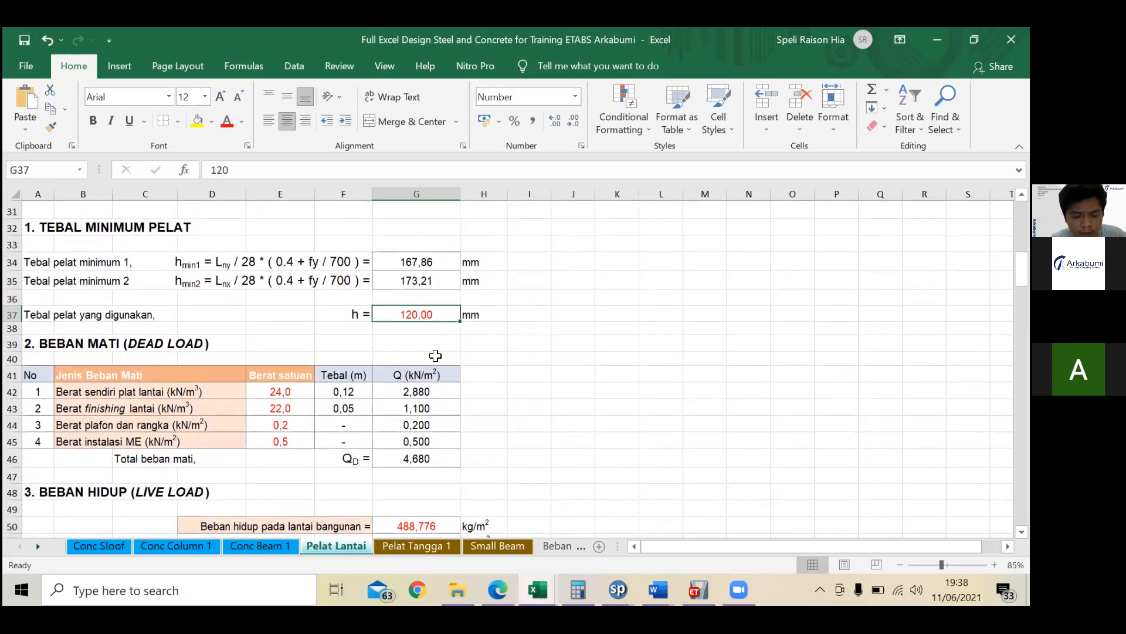
pyautogui.scroll(-2, 431, 365)
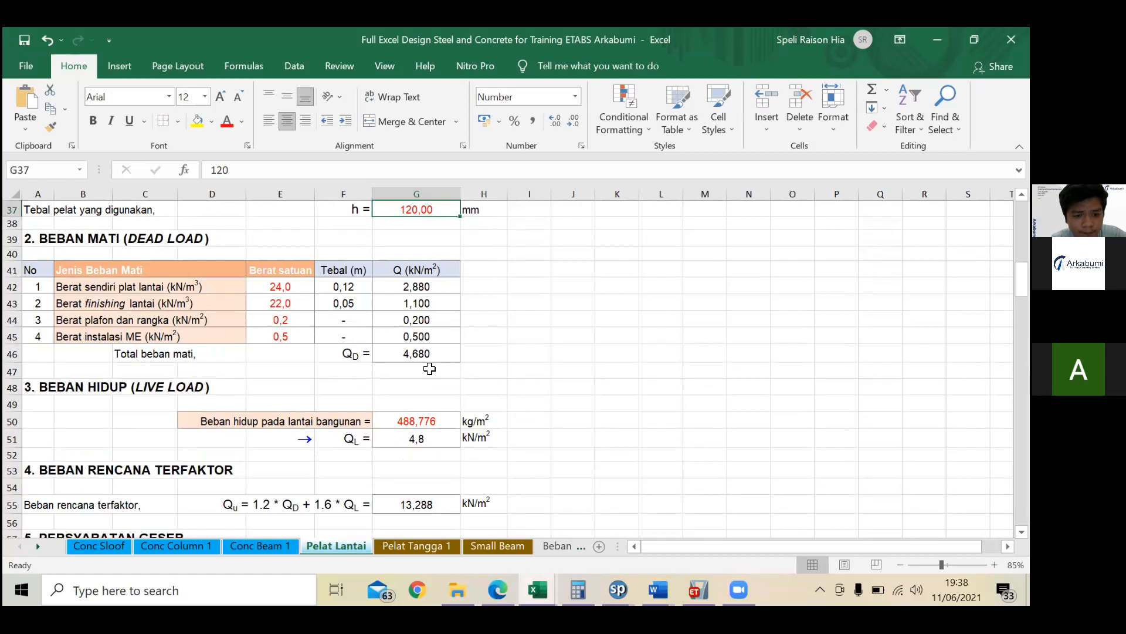
pyautogui.scroll(-1, 430, 368)
pyautogui.scroll(-5, 430, 371)
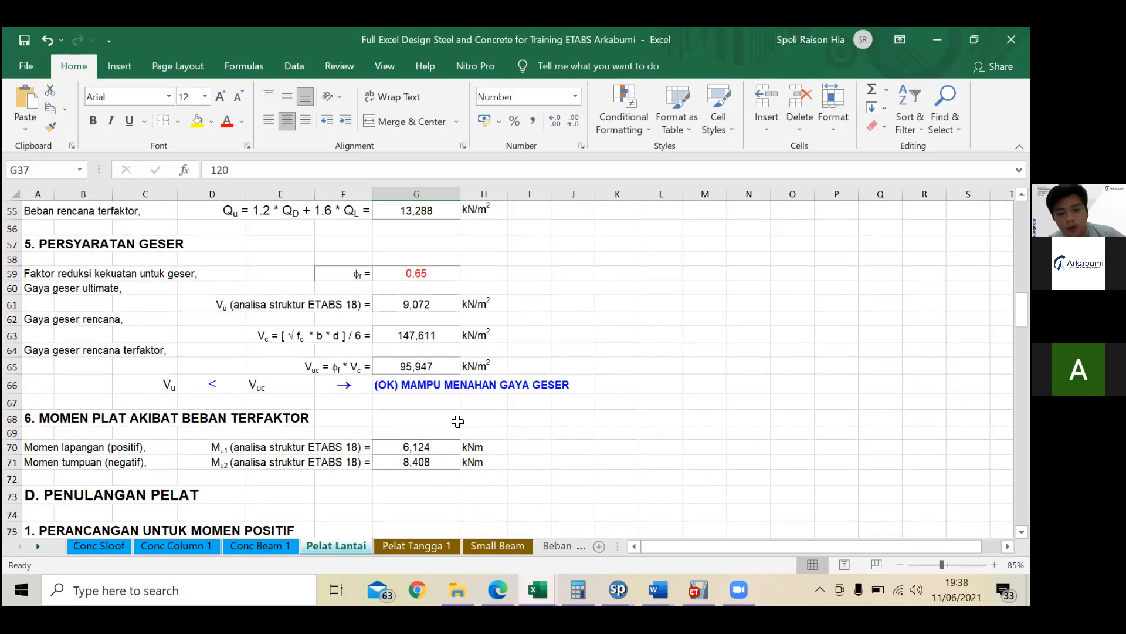
# Step: Examine the slab's factored moments and the positive moment reinforcement design, including the Rn against Rmax check and reinforcement ratios
pyautogui.scroll(-3, 433, 447)
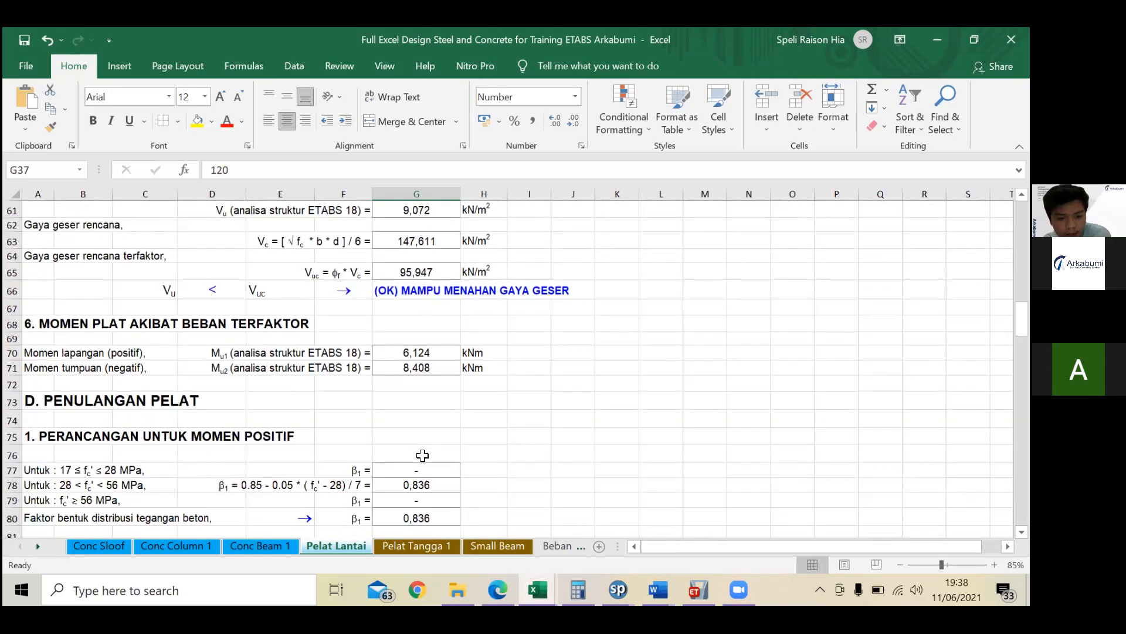
pyautogui.scroll(-6, 419, 456)
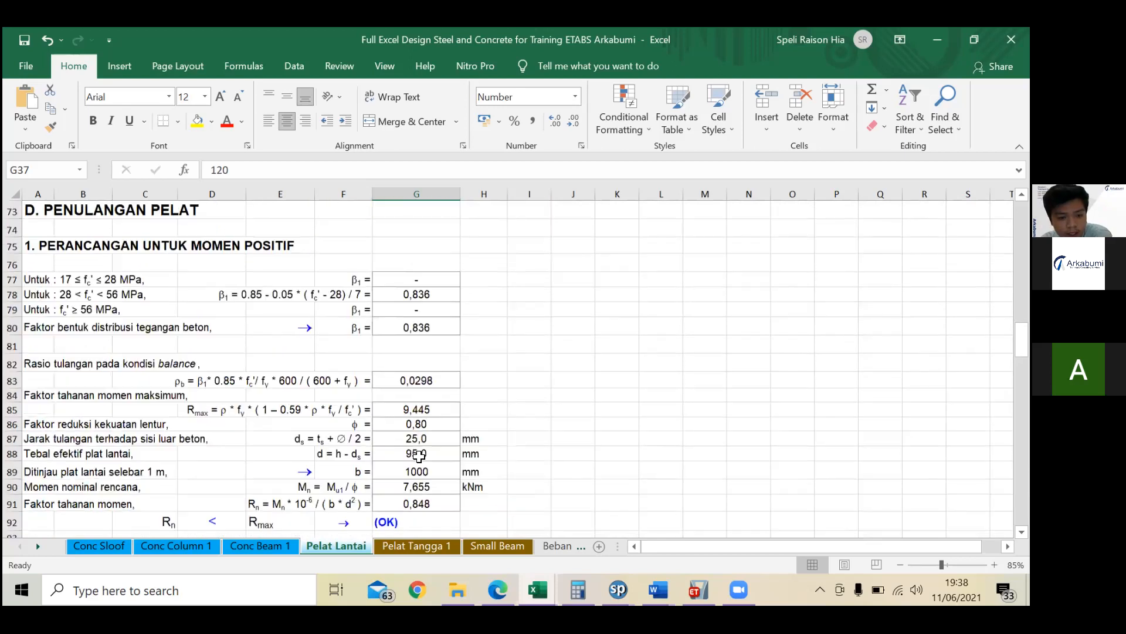
pyautogui.scroll(-1, 419, 456)
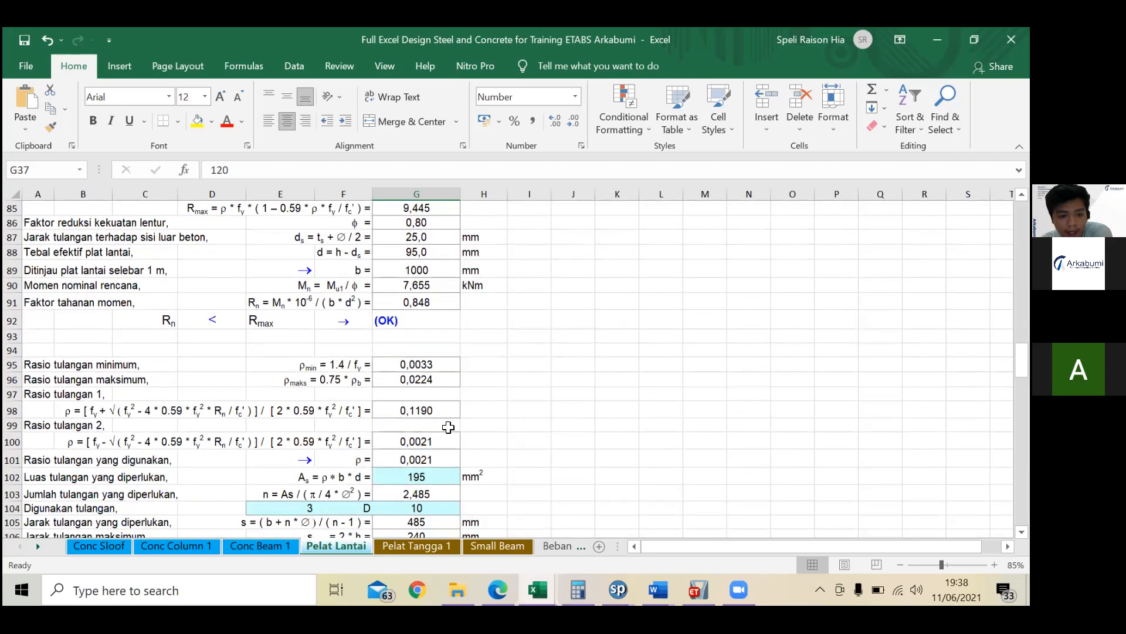
pyautogui.scroll(2, 411, 446)
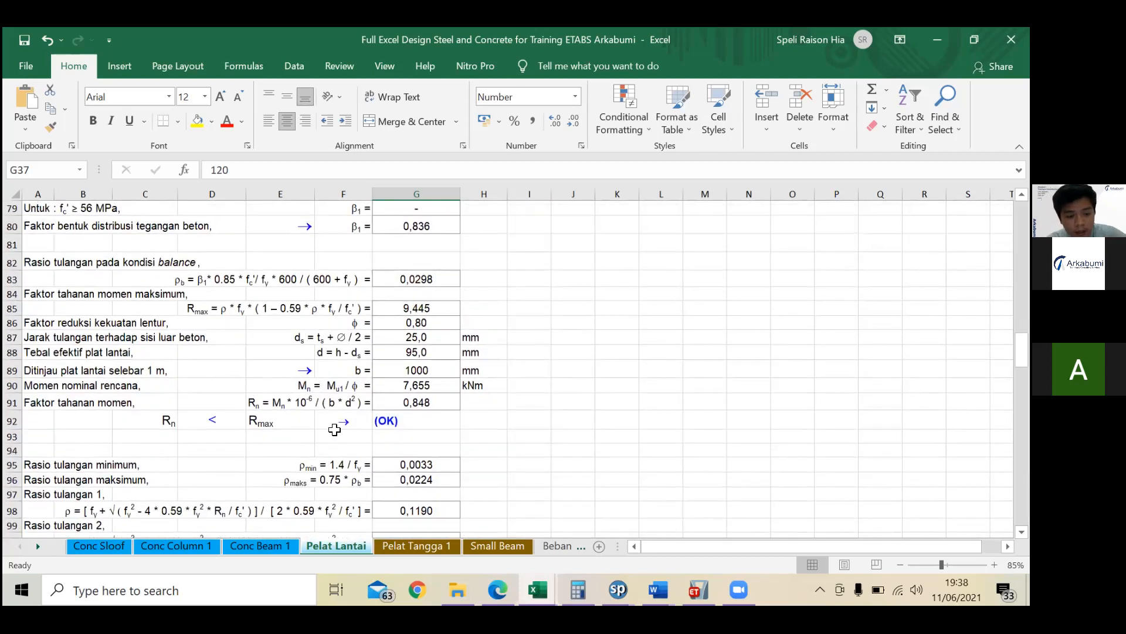
pyautogui.scroll(1, 292, 457)
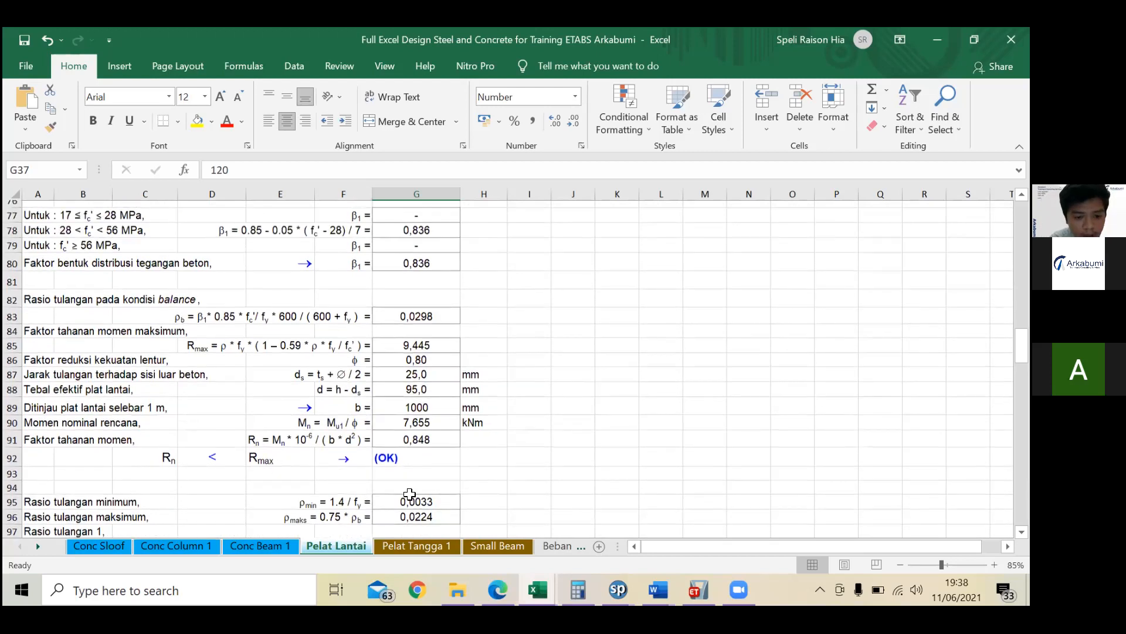
# Step: Review the positive moment reinforcement area, bar count and spacing, and inspect the formulas for the used spacing in G110 and area in G111
pyautogui.scroll(2, 321, 461)
pyautogui.scroll(-3, 320, 460)
pyautogui.scroll(-4, 320, 463)
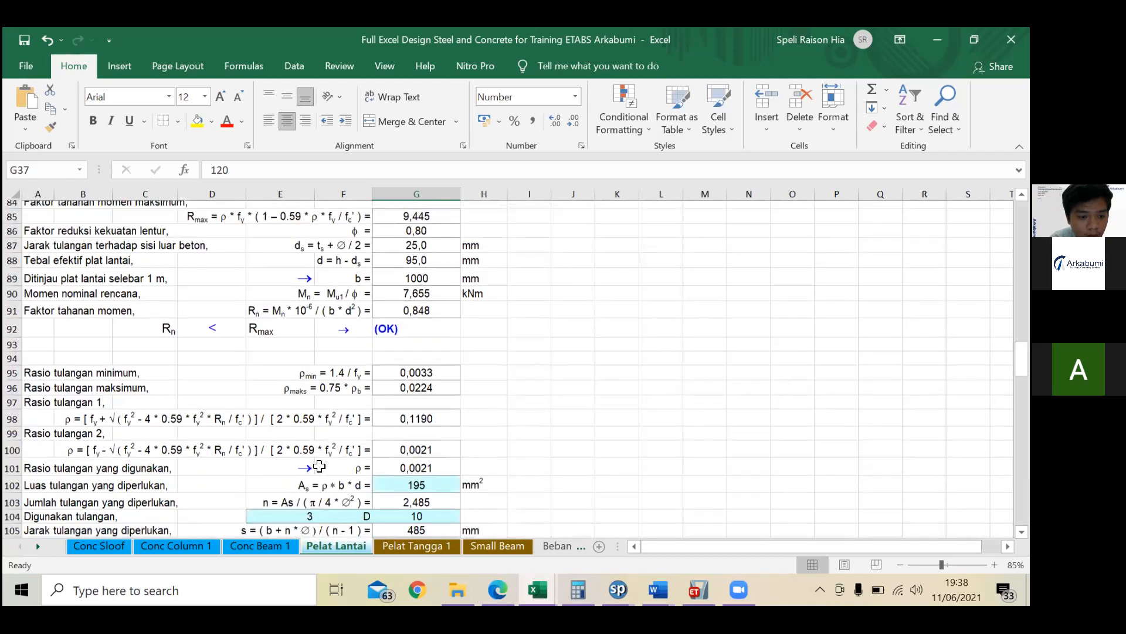
pyautogui.scroll(-3, 319, 466)
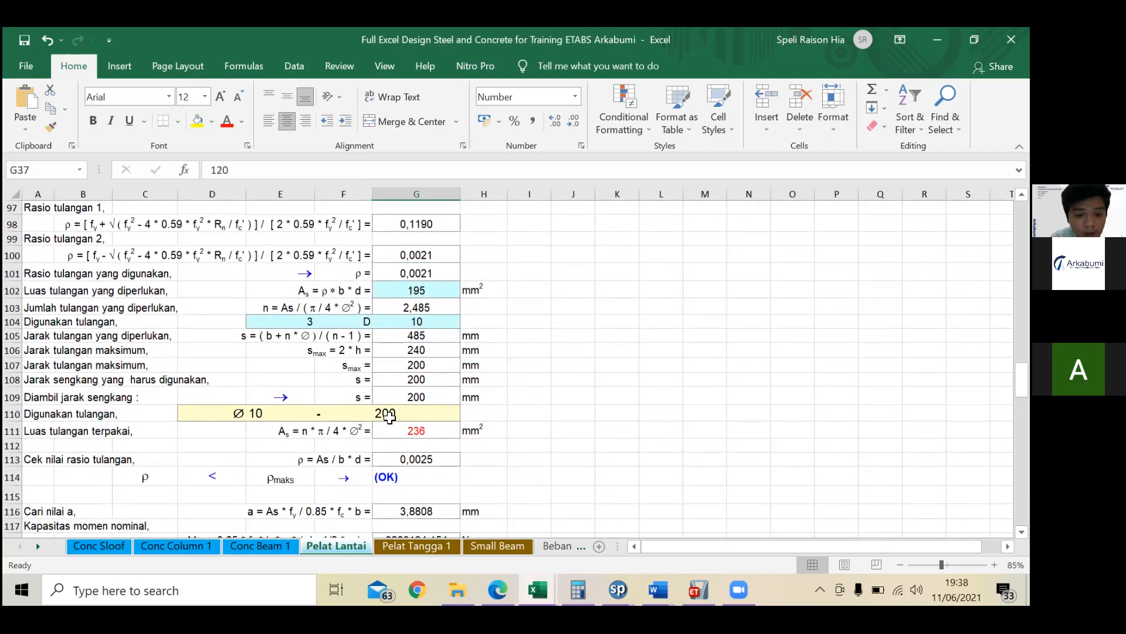
pyautogui.scroll(-1, 389, 417)
pyautogui.moveTo(391, 385); pyautogui.dragTo(399, 371)
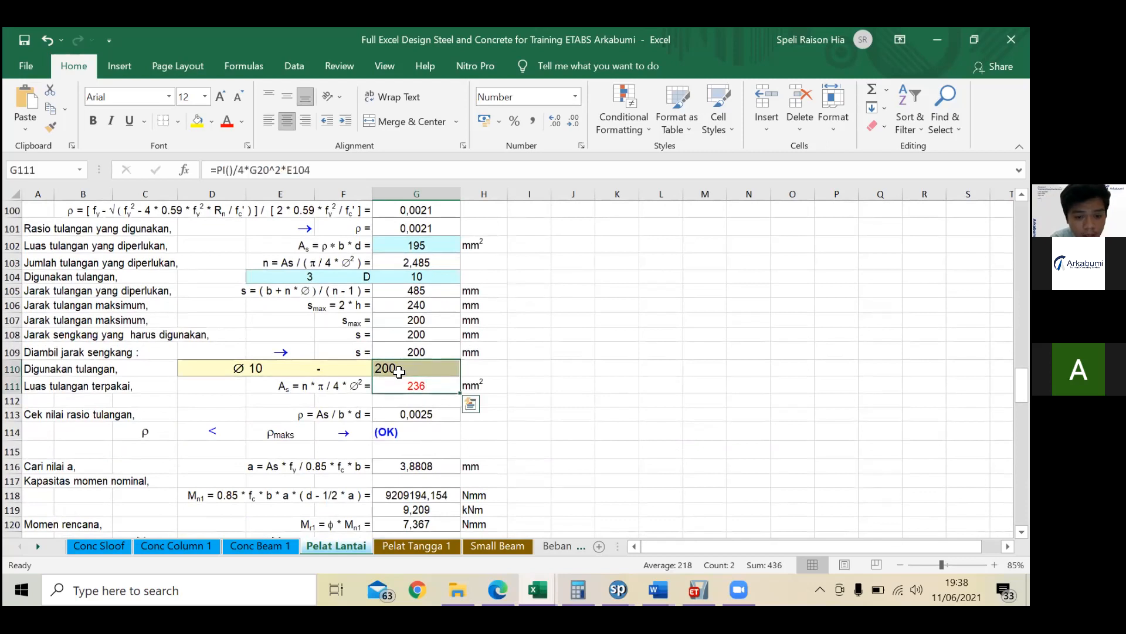
pyautogui.click(399, 371)
pyautogui.scroll(-2, 386, 414)
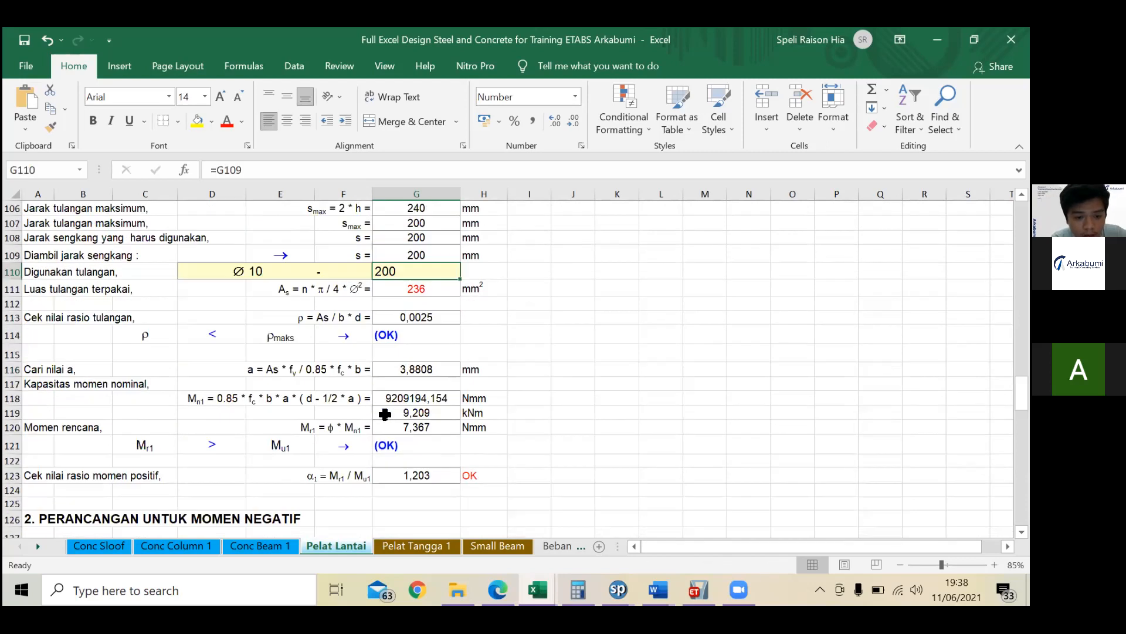
pyautogui.doubleClick(417, 274)
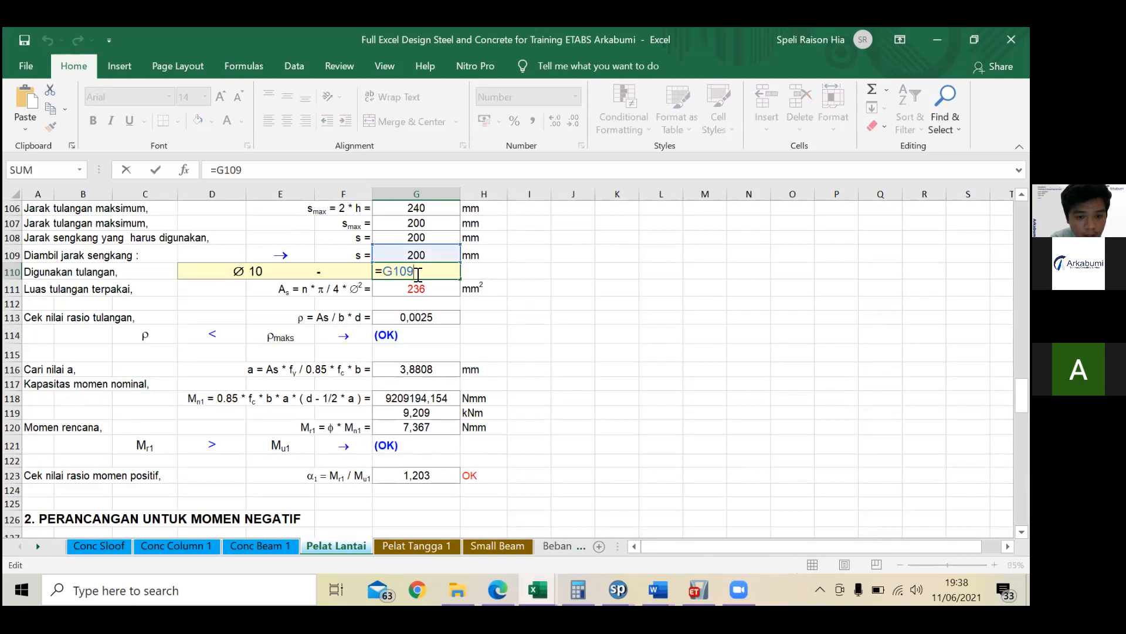
pyautogui.press('Return')
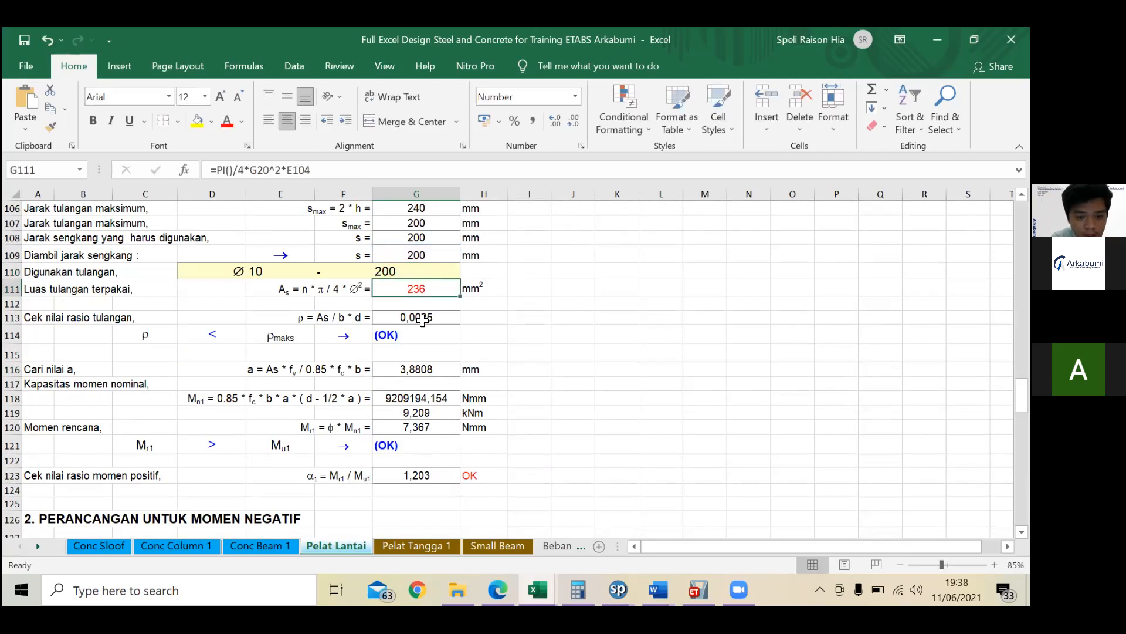
# Step: Check the positive moment capacity Mr1 against Mu1, including the comparison formula in G121
pyautogui.scroll(-1, 417, 332)
pyautogui.scroll(-2, 418, 332)
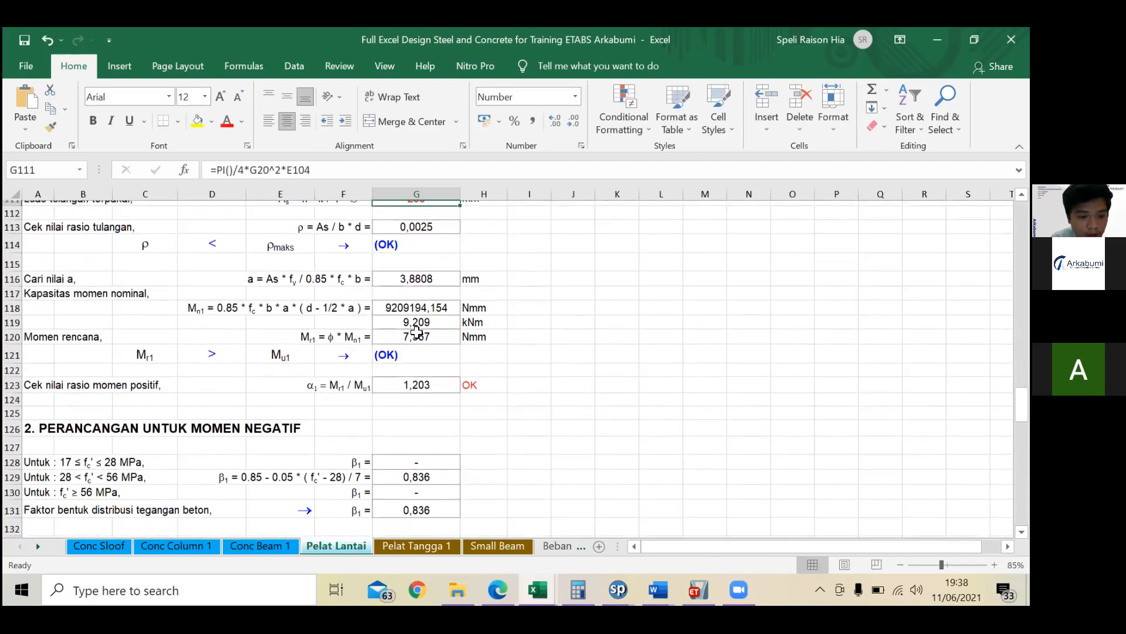
pyautogui.scroll(-2, 416, 332)
pyautogui.click(116, 317)
pyautogui.scroll(1, 116, 317)
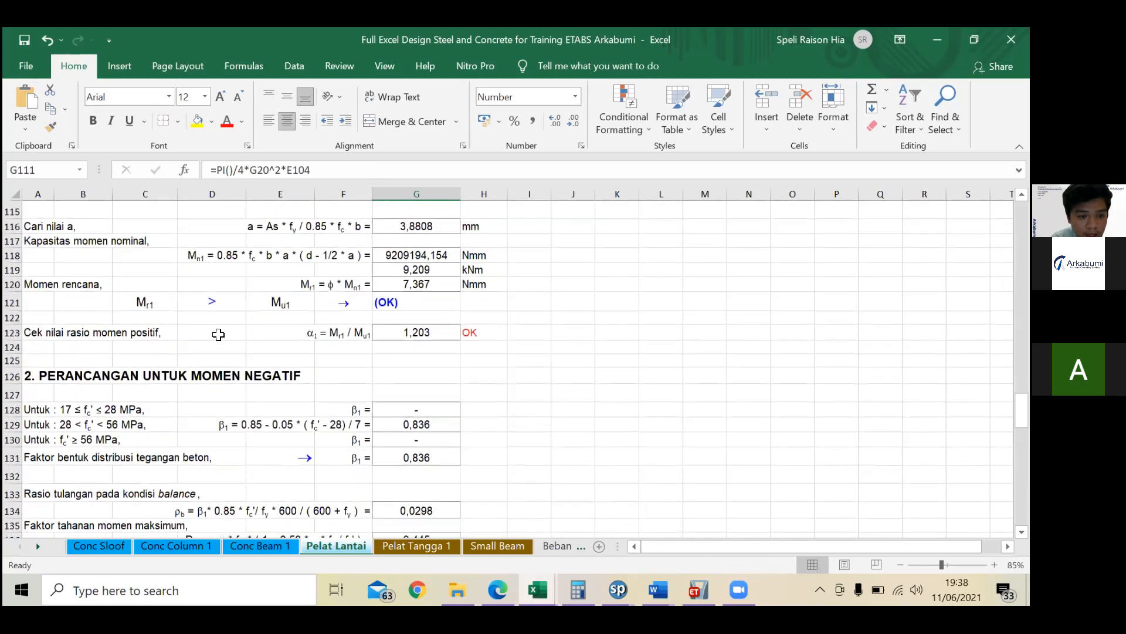
pyautogui.scroll(1, 282, 383)
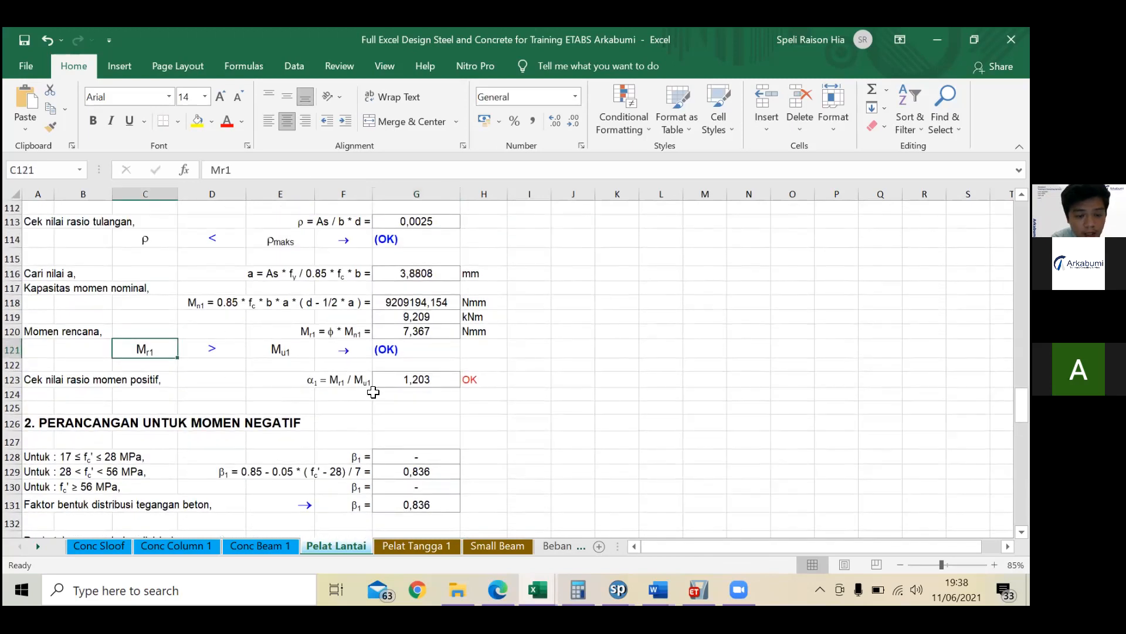
pyautogui.click(424, 353)
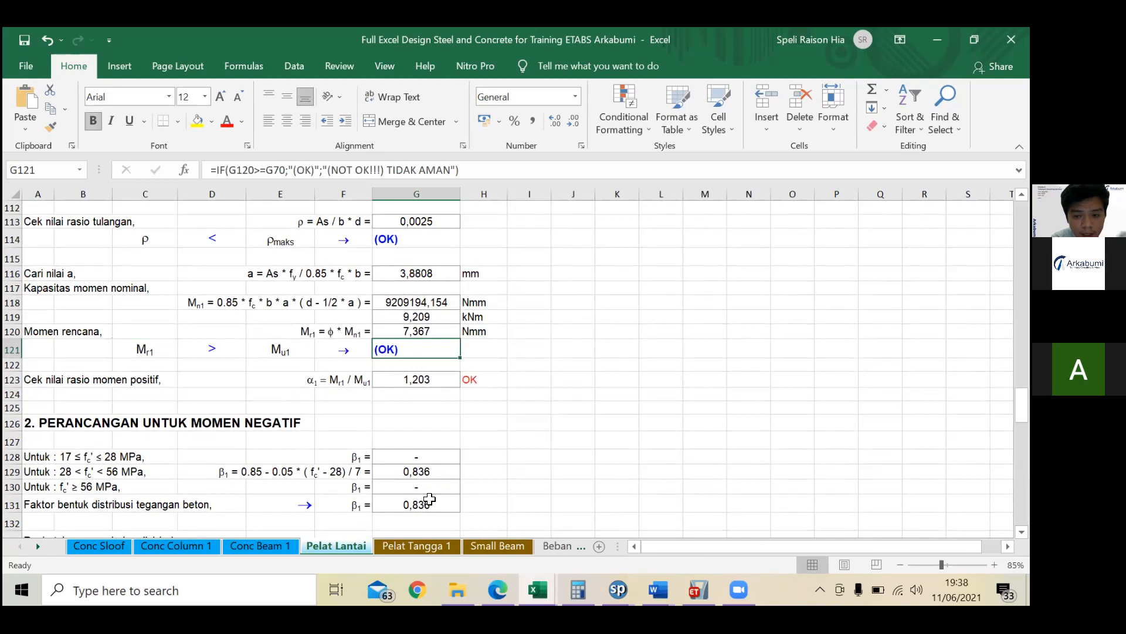
# Step: Examine the negative moment design from β1 and the Rn check through the required bars, spacing and used reinforcement area in G162
pyautogui.scroll(-2, 431, 499)
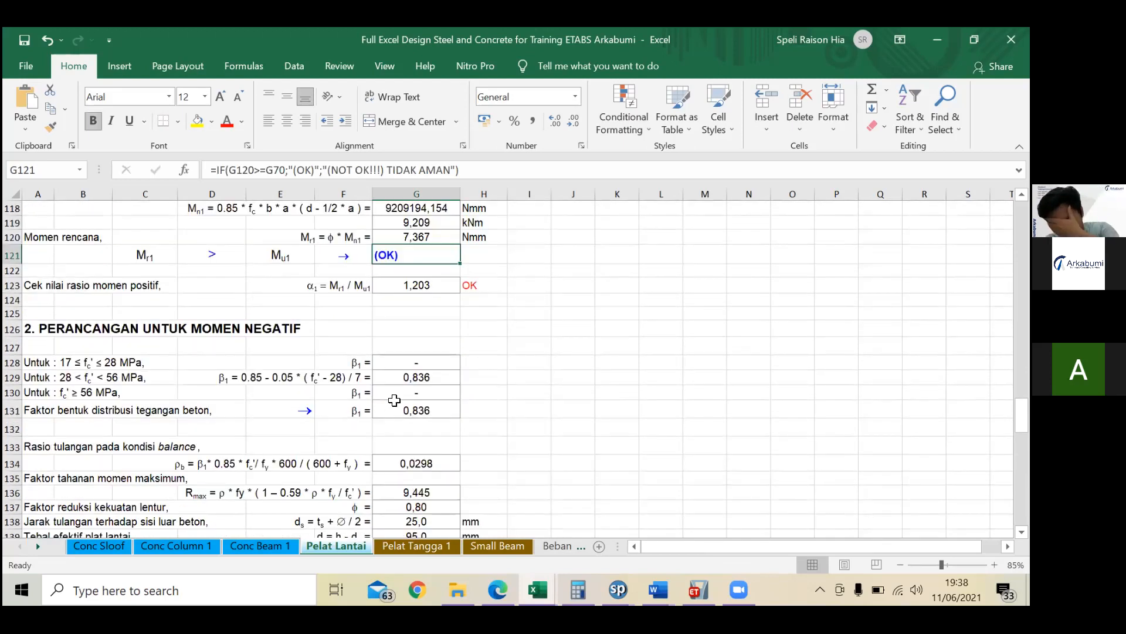
pyautogui.scroll(-2, 346, 405)
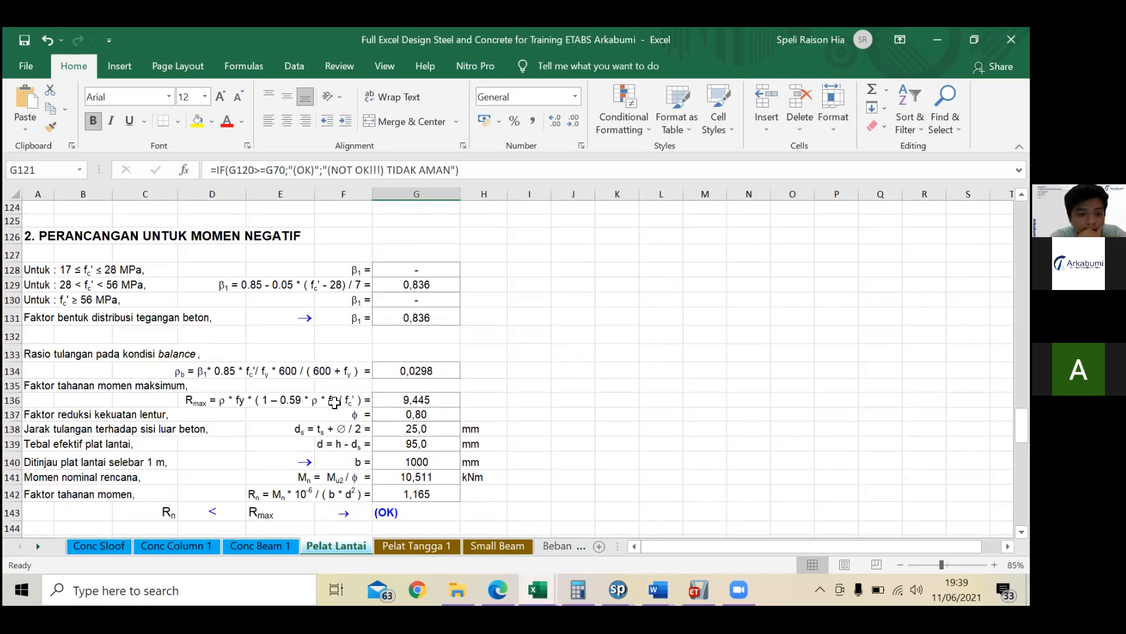
pyautogui.scroll(-2, 334, 403)
pyautogui.scroll(2, 334, 403)
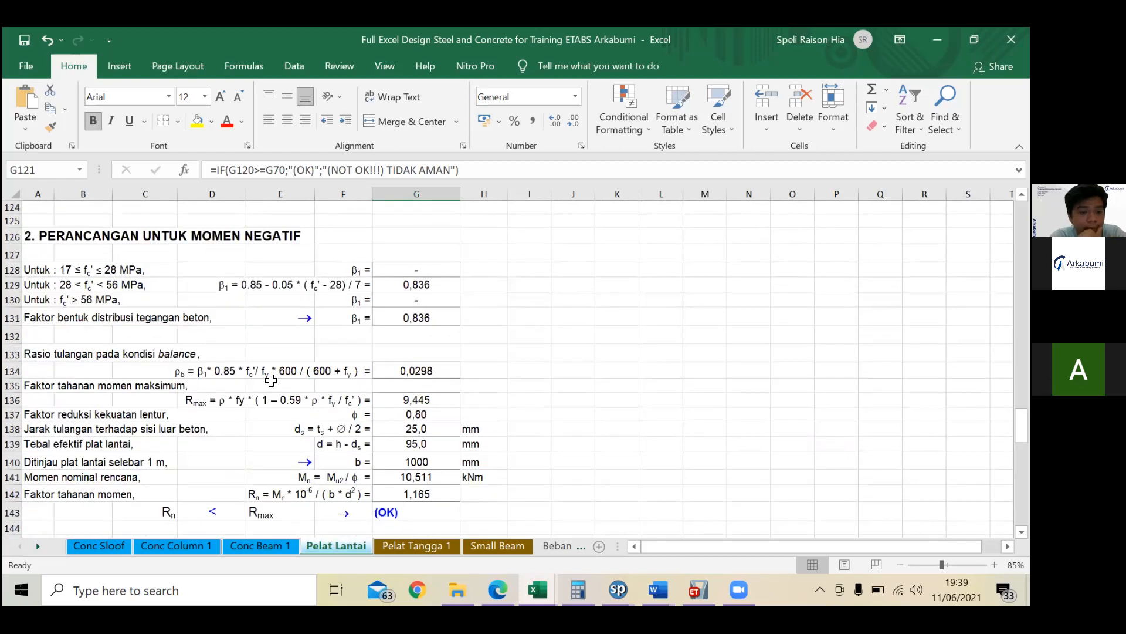
pyautogui.scroll(-8, 276, 387)
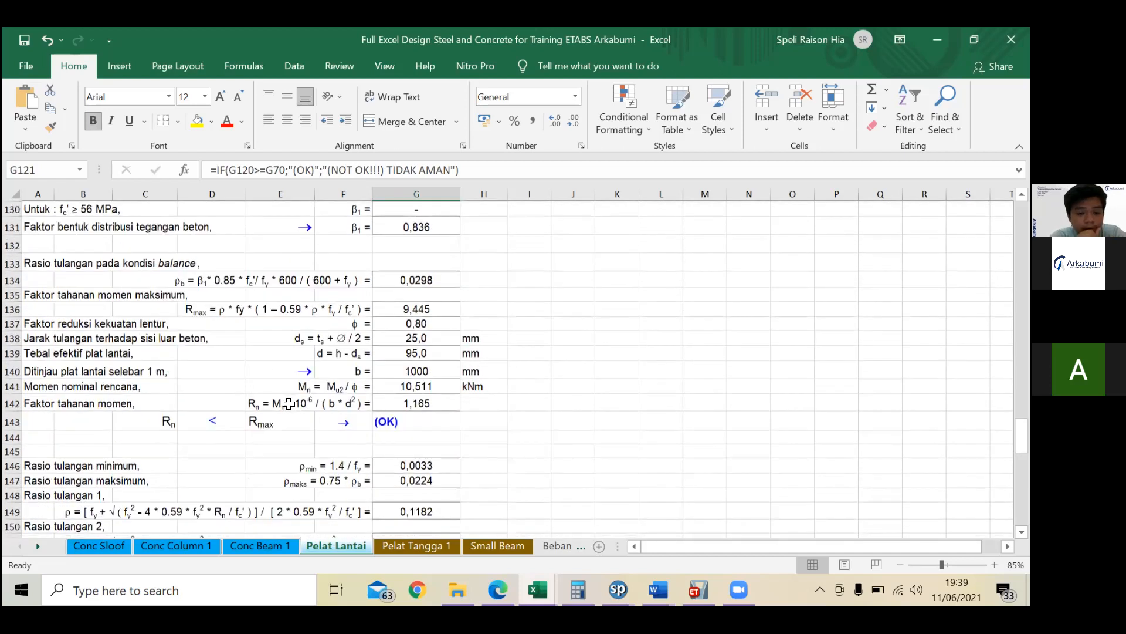
pyautogui.scroll(-2, 366, 377)
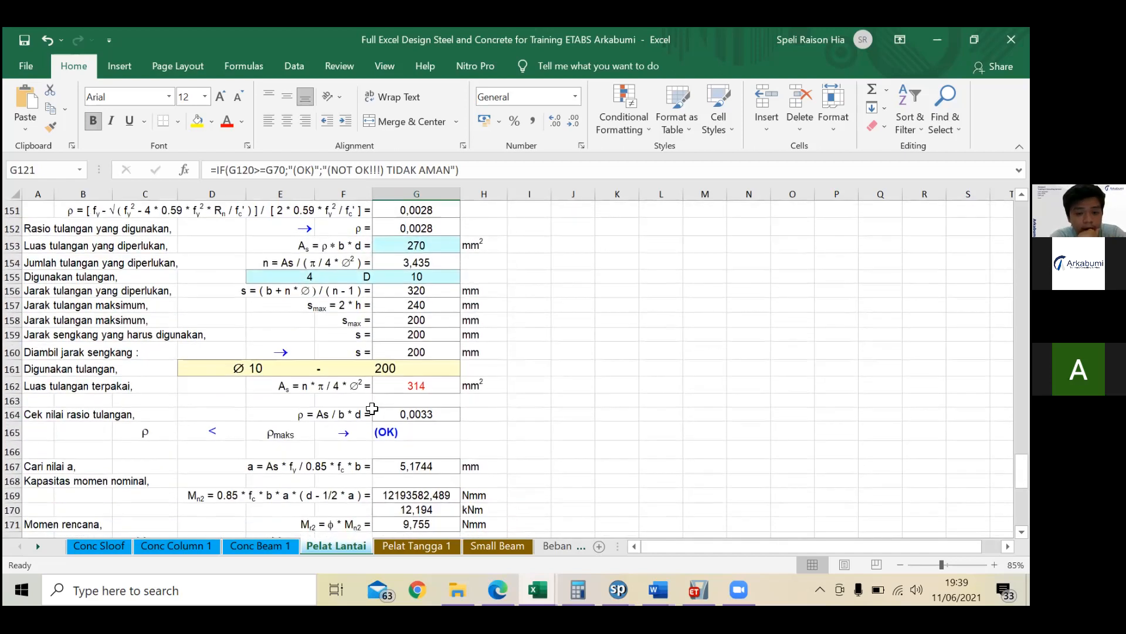
pyautogui.click(380, 390)
pyautogui.scroll(-2, 365, 414)
# Step: Review the shrinkage/shear reinforcement calculation, checking the area formula in G179 and the bars used in row 181
pyautogui.scroll(-4, 365, 414)
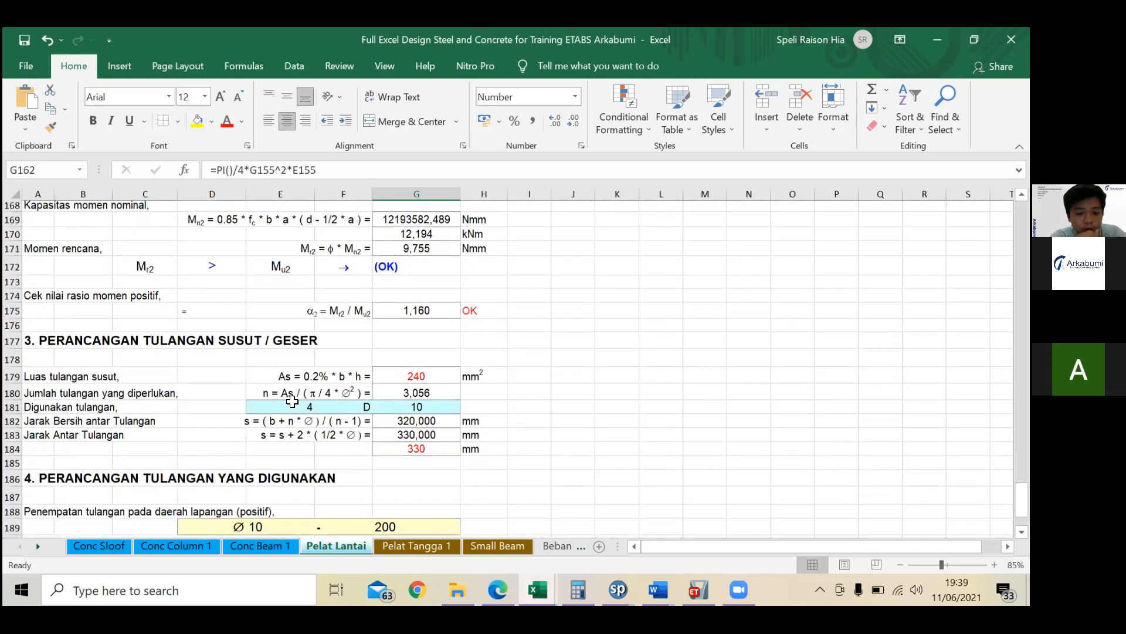
pyautogui.scroll(-1, 247, 375)
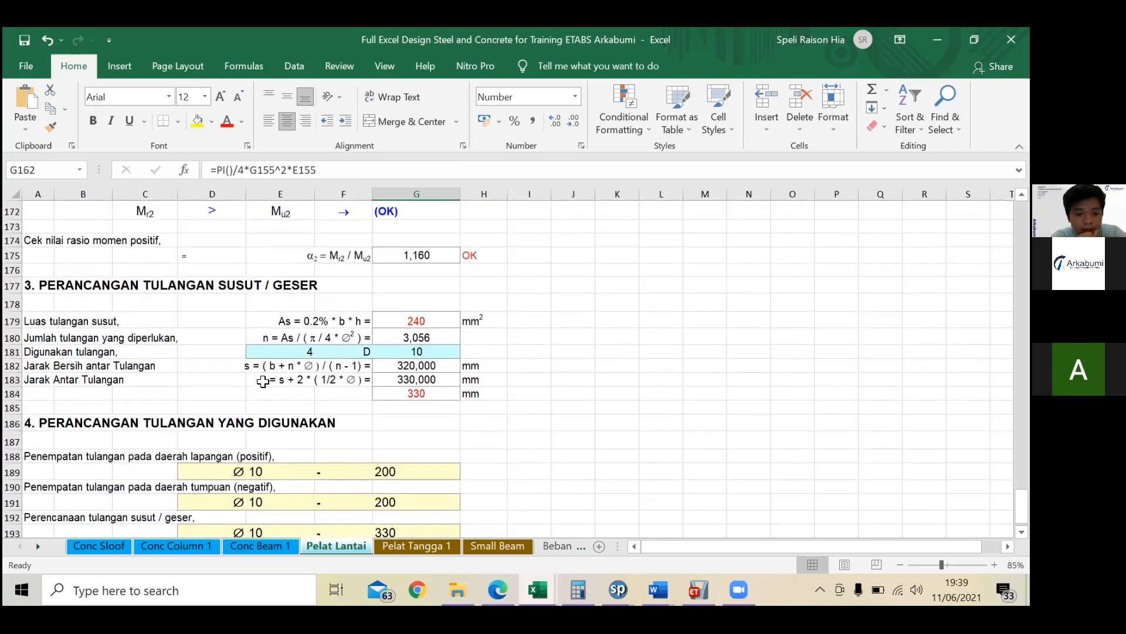
pyautogui.scroll(-1, 278, 392)
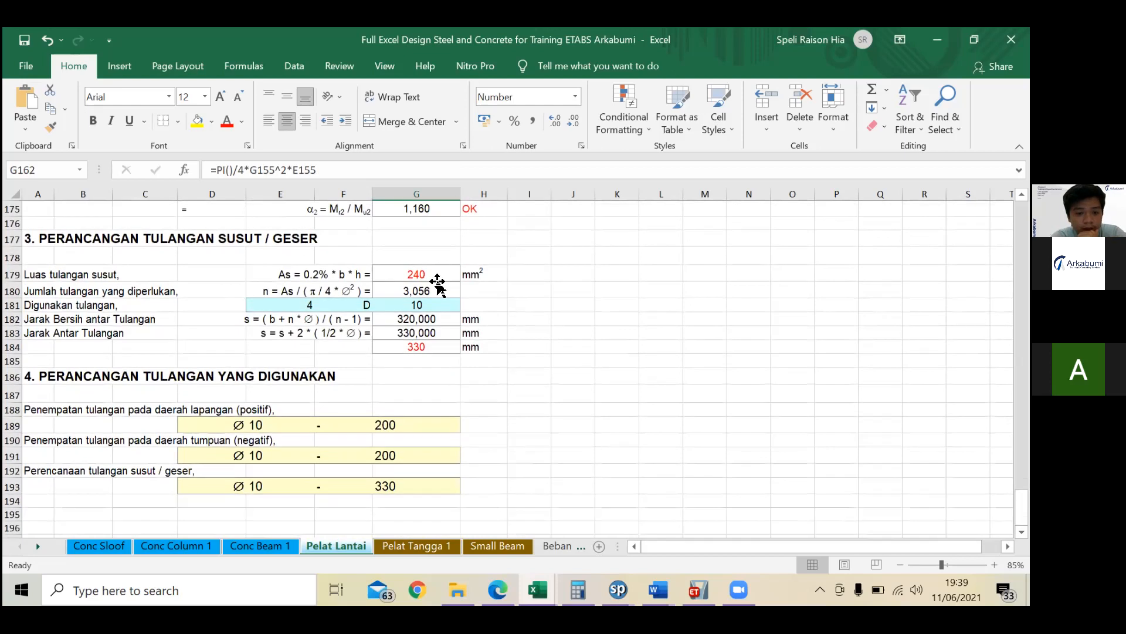
pyautogui.click(437, 296)
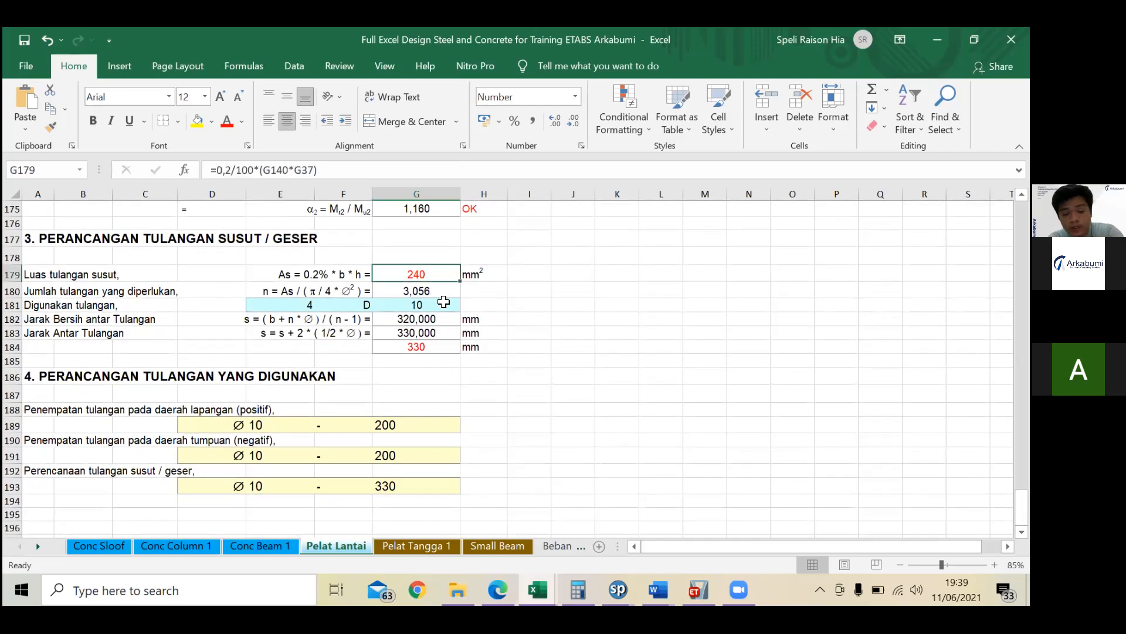
pyautogui.click(325, 302)
# Step: Examine the section 4 summary of positive, negative and shrinkage reinforcement and compare it with the preceding design calculations
pyautogui.scroll(-1, 389, 390)
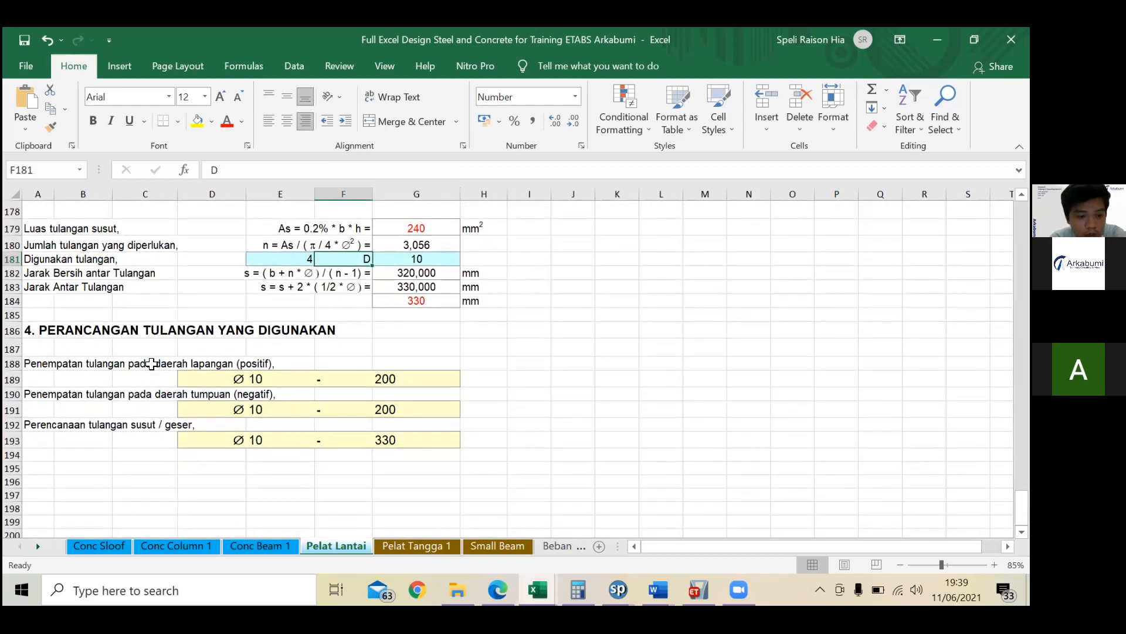
pyautogui.click(194, 378)
pyautogui.click(110, 340)
pyautogui.click(156, 337)
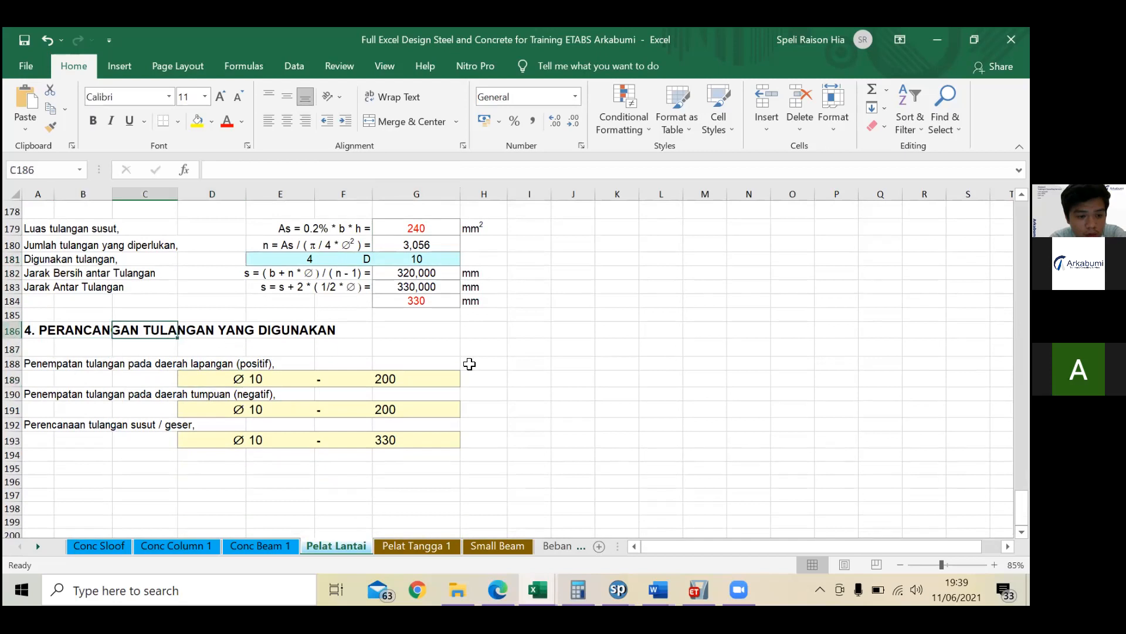
pyautogui.scroll(1, 476, 393)
pyautogui.scroll(4, 476, 393)
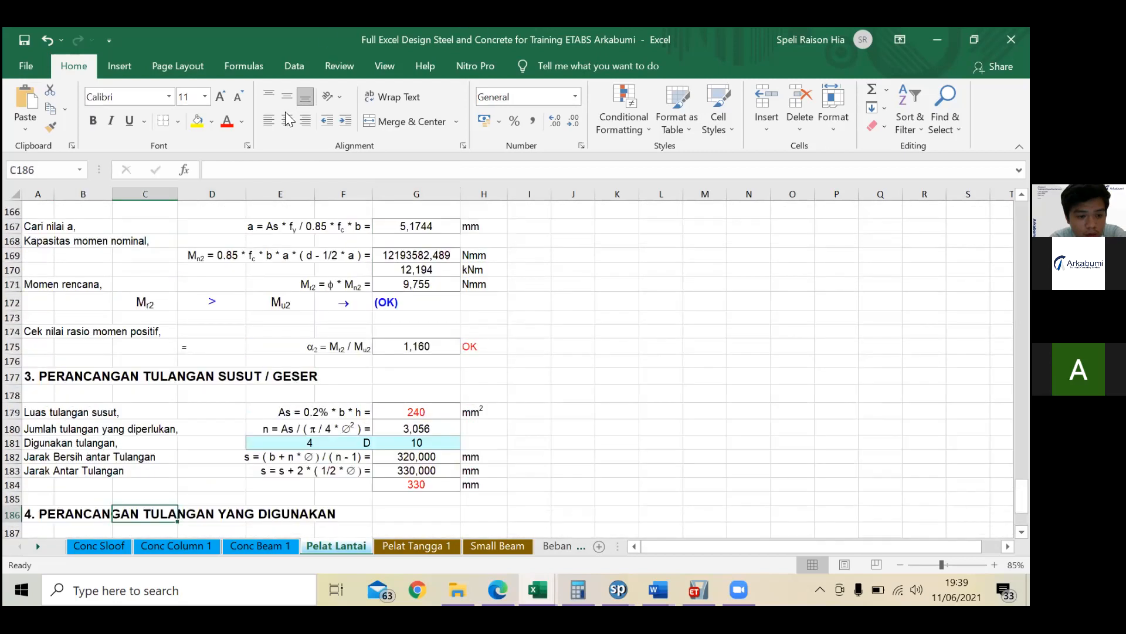
pyautogui.scroll(-1, 653, 330)
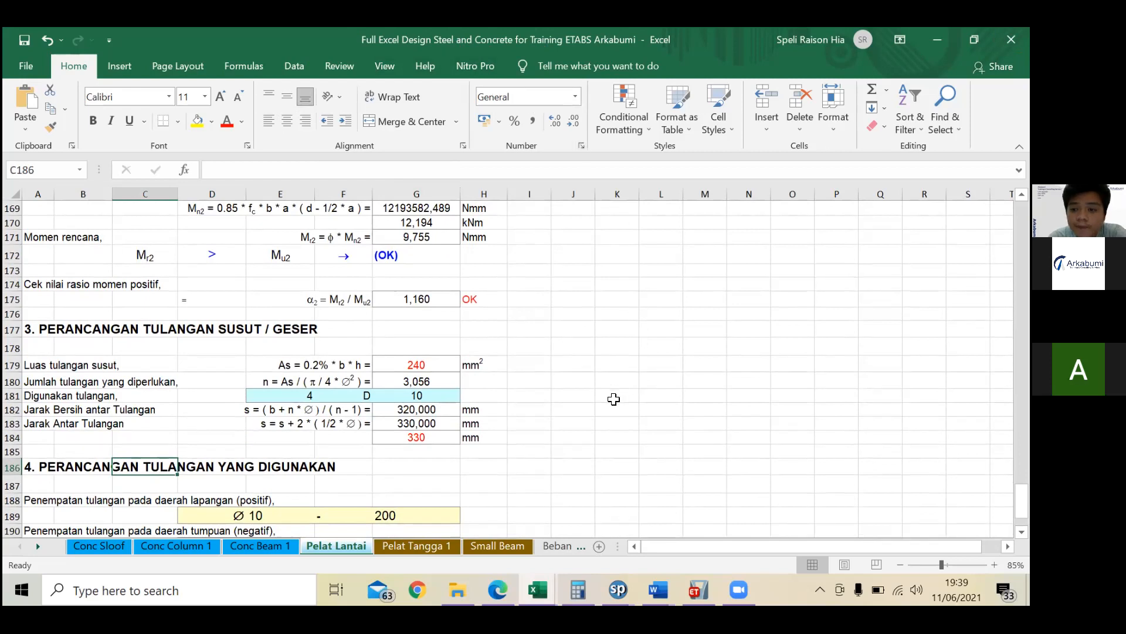
pyautogui.scroll(2, 613, 406)
pyautogui.scroll(2, 613, 406)
pyautogui.scroll(-6, 583, 430)
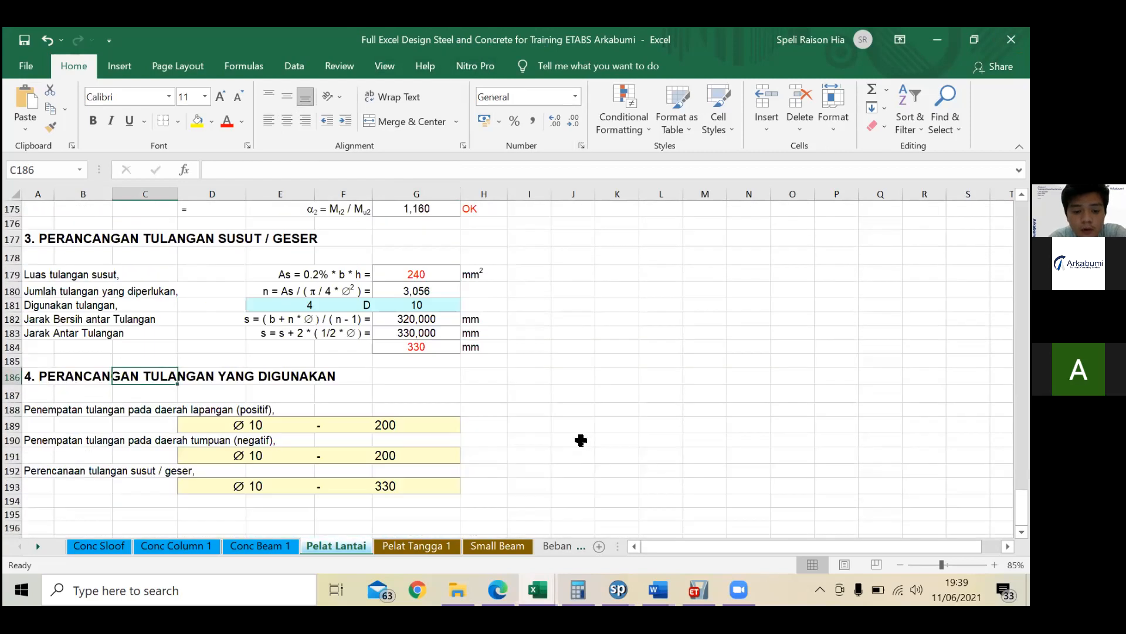
pyautogui.scroll(13, 581, 440)
pyautogui.scroll(-10, 581, 442)
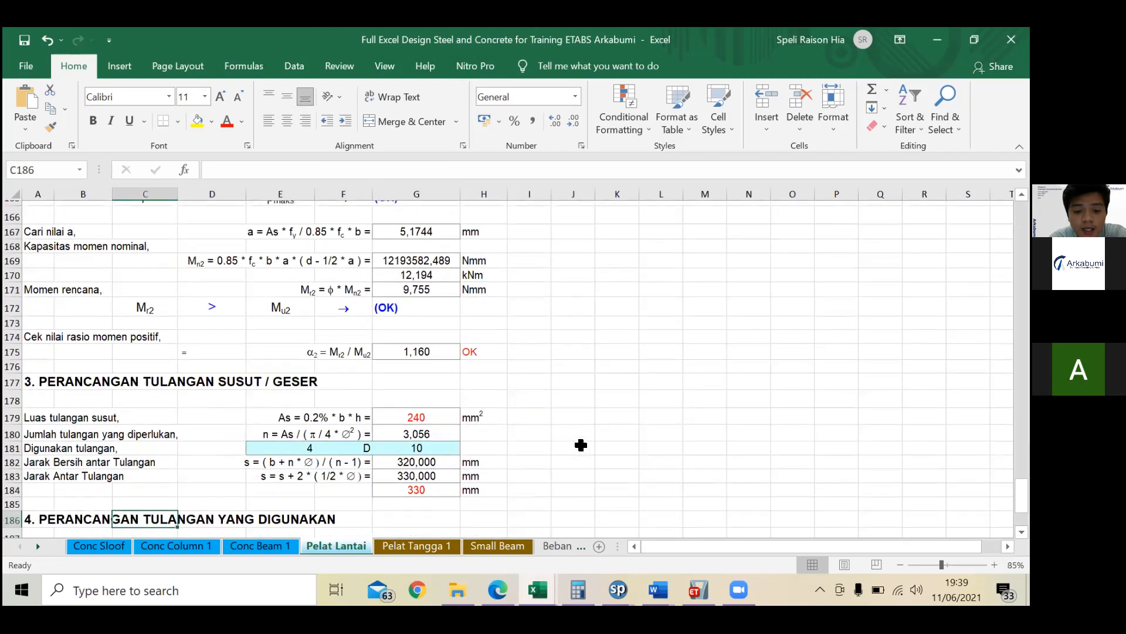
pyautogui.scroll(-5, 580, 447)
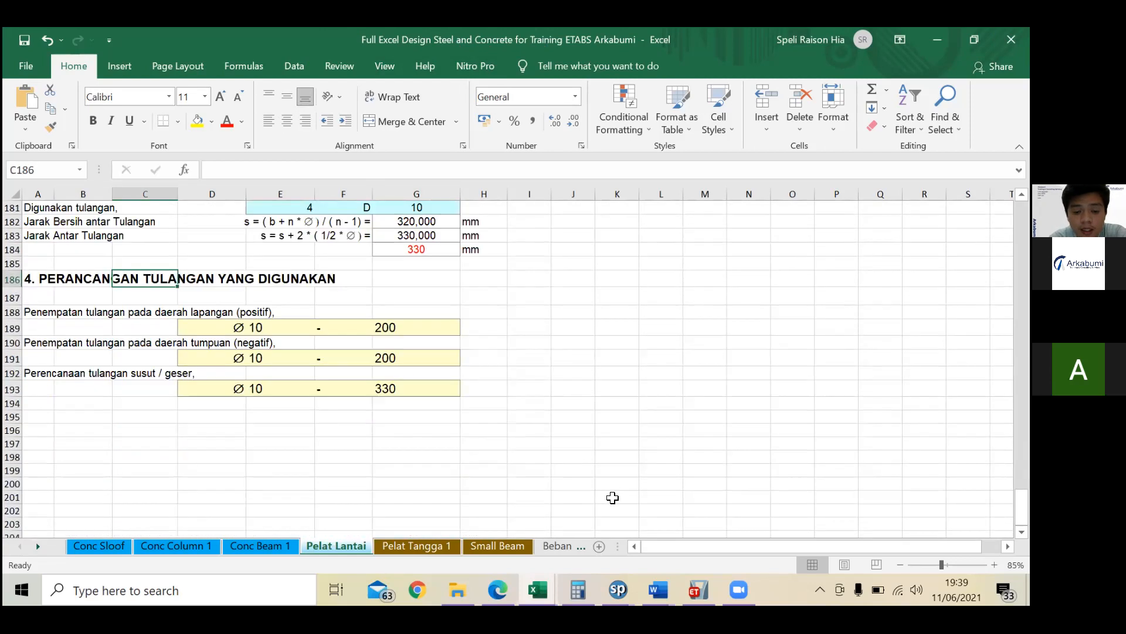
pyautogui.scroll(2, 613, 498)
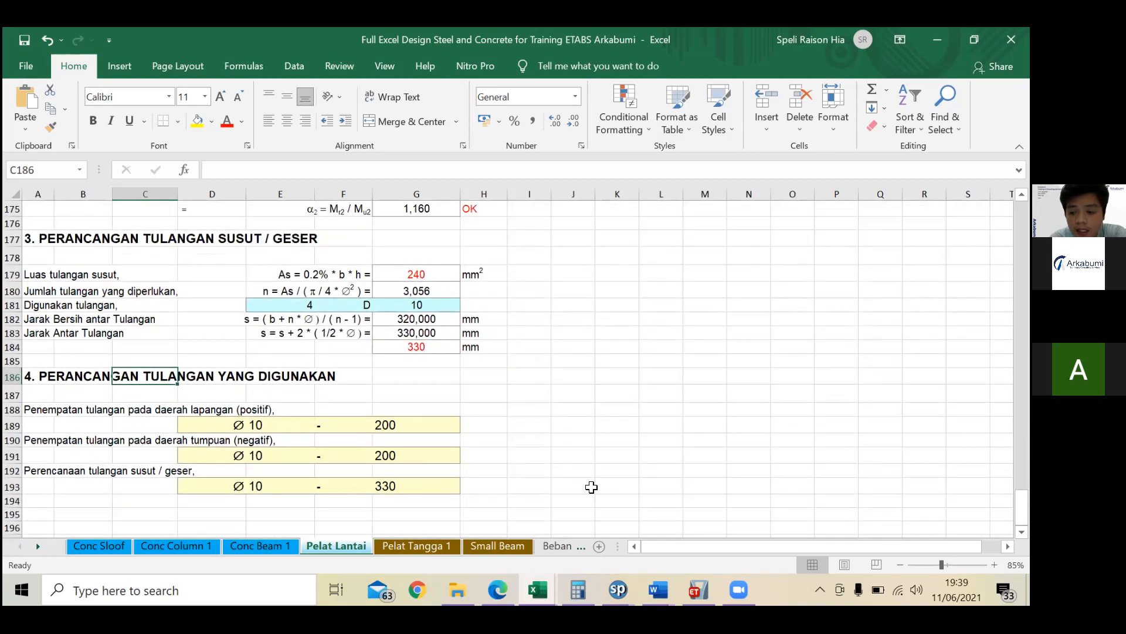
pyautogui.hotkey('alt', 'Tab')
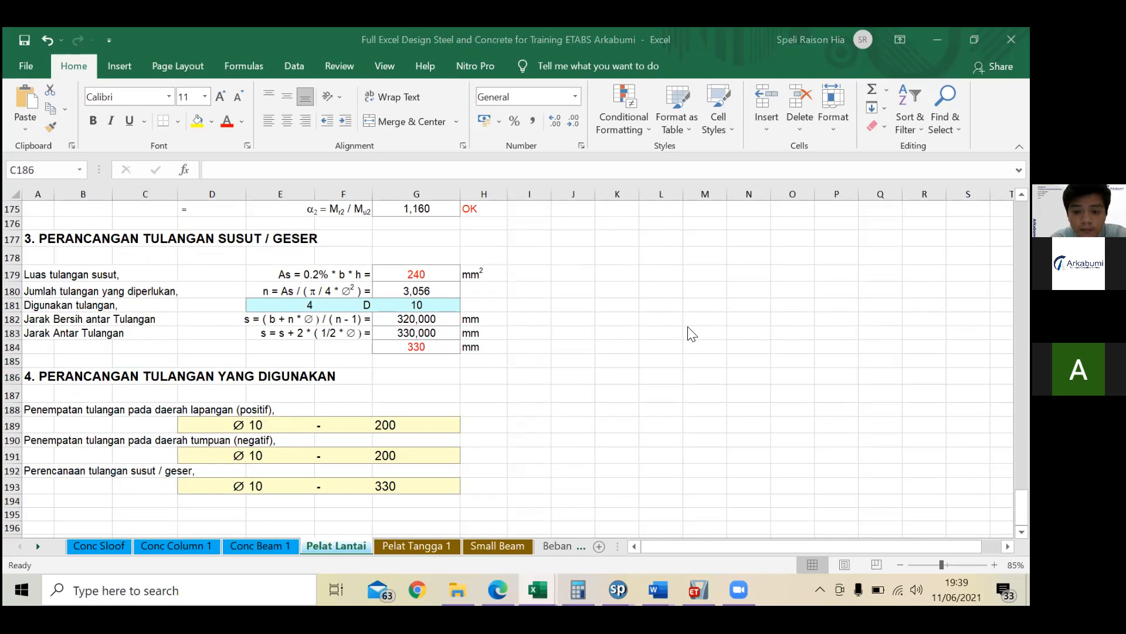
pyautogui.scroll(2, 691, 346)
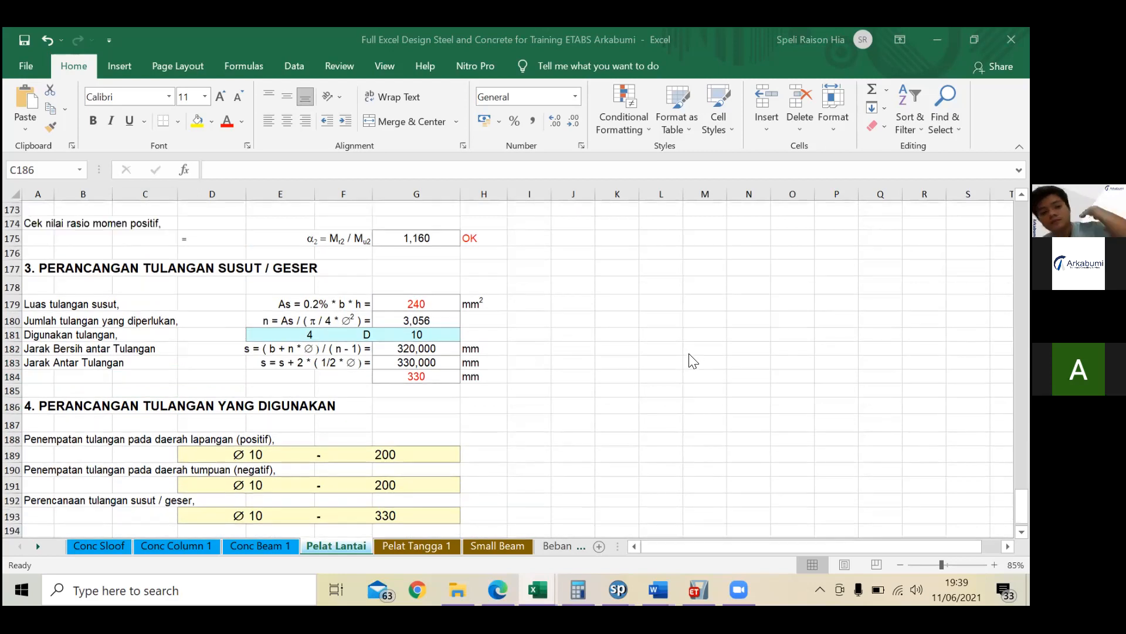
pyautogui.scroll(-5, 686, 370)
pyautogui.scroll(3, 687, 371)
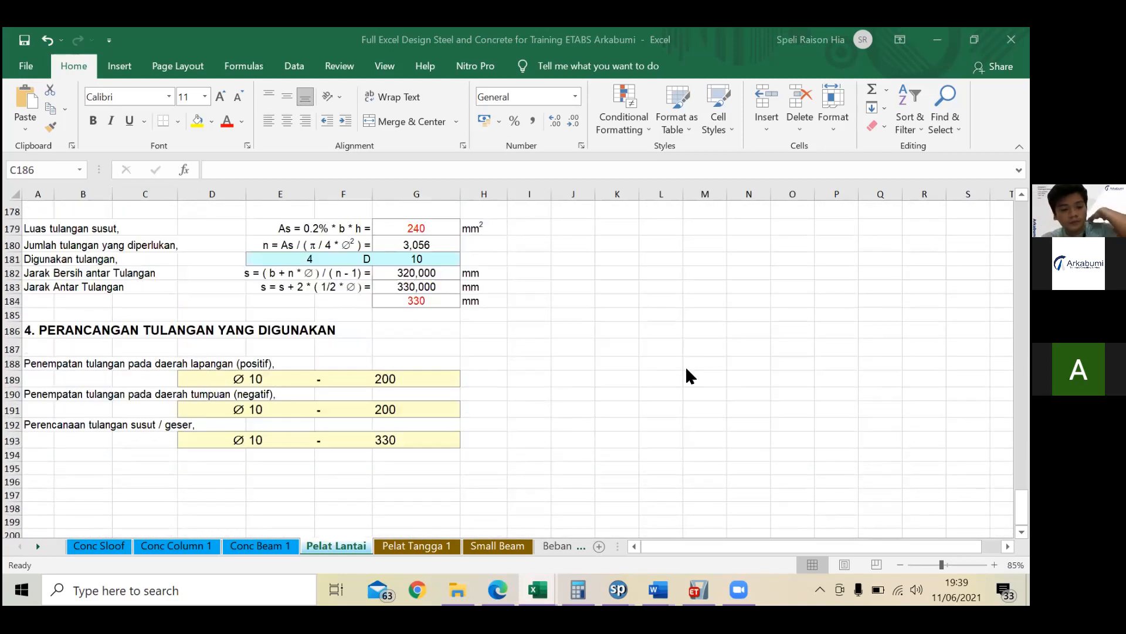
pyautogui.scroll(7, 686, 378)
pyautogui.scroll(-2, 381, 511)
pyautogui.scroll(-2, 282, 548)
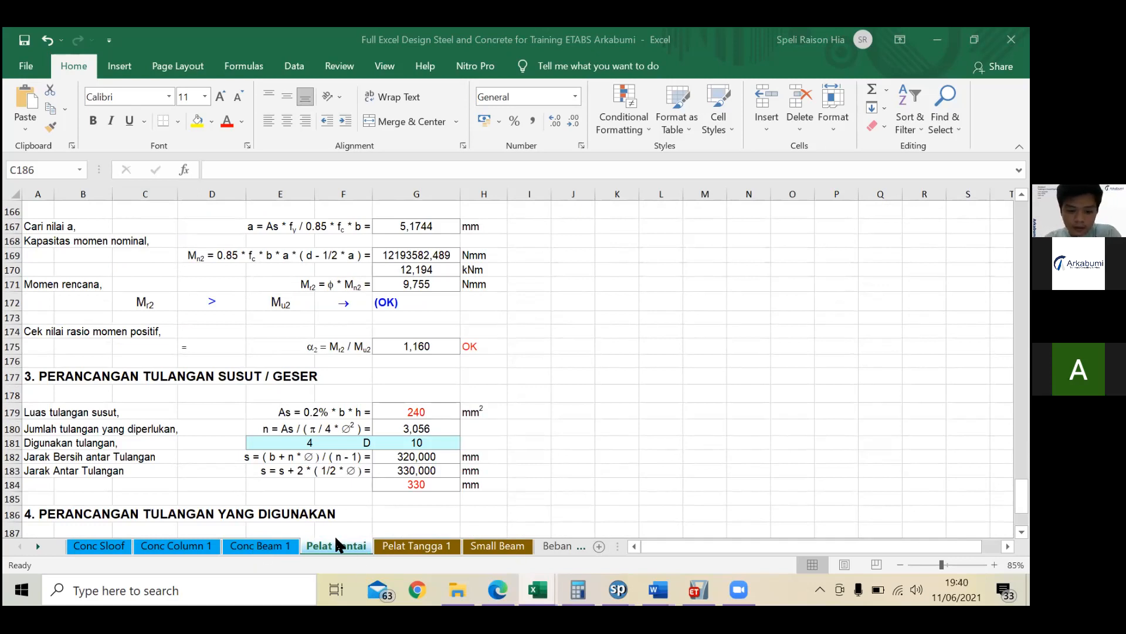
# Step: Open the Conc Sloof sheet and inspect its beam data, including fy for stirrups and the positive and negative factored moments in G16 and G17
pyautogui.click(114, 545)
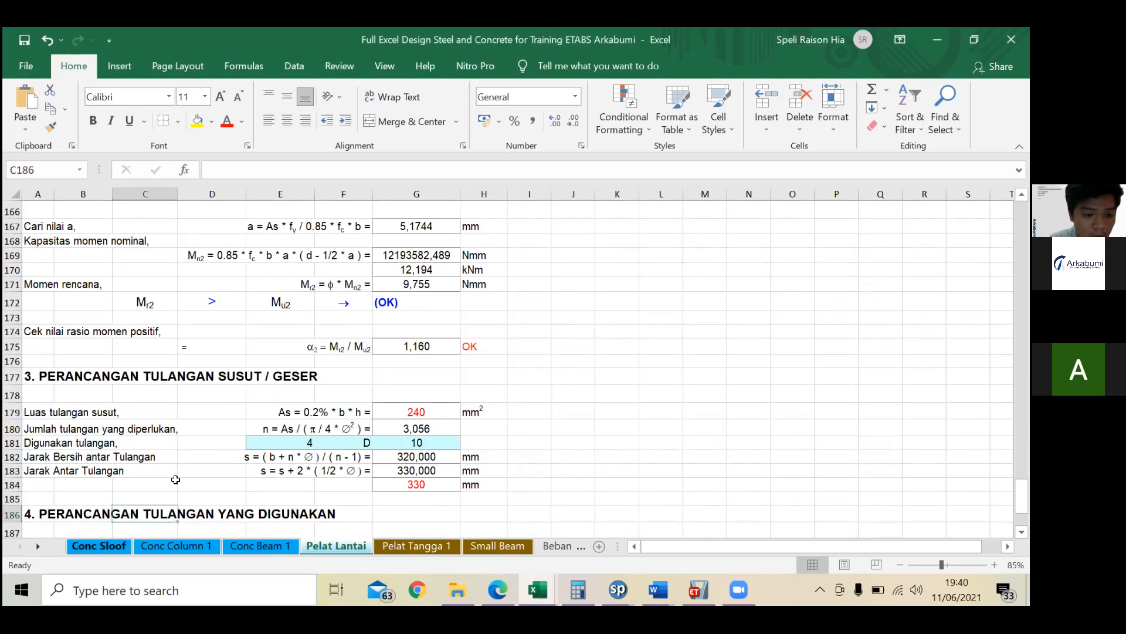
pyautogui.scroll(-4, 212, 441)
pyautogui.scroll(20, 208, 431)
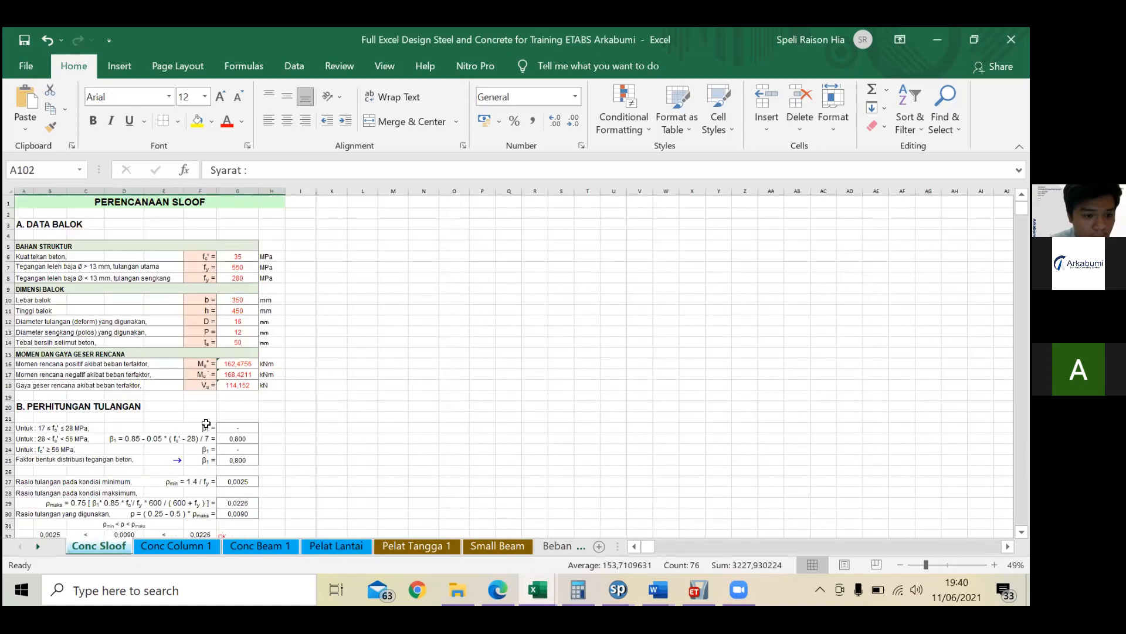
pyautogui.scroll(-1, 235, 413)
pyautogui.scroll(1, 254, 277)
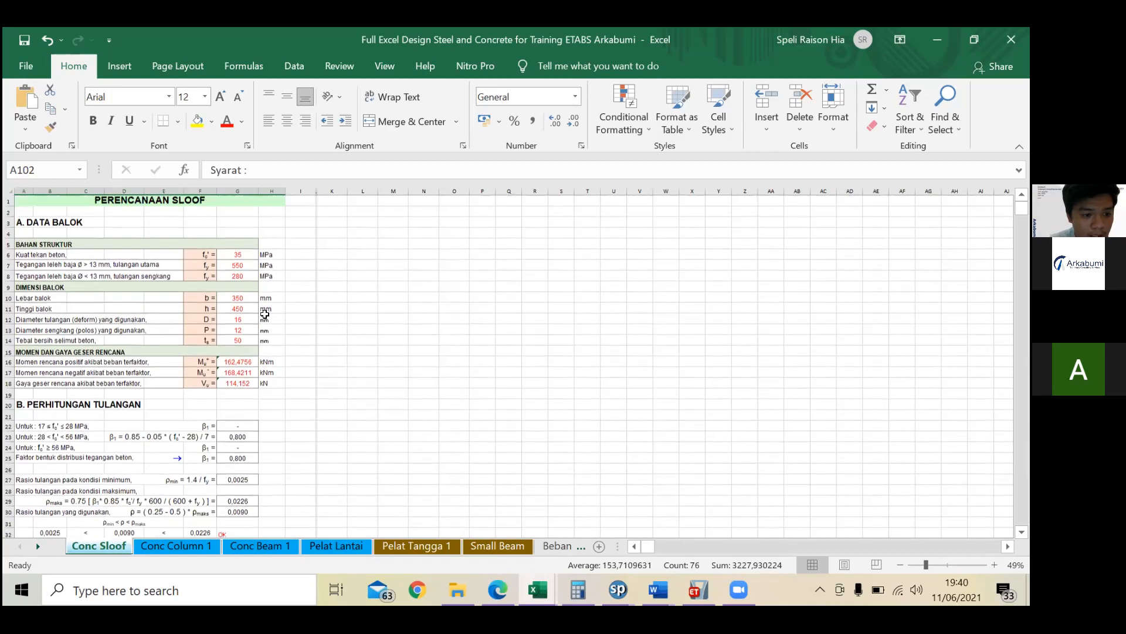
pyautogui.click(249, 277)
pyautogui.click(245, 365)
pyautogui.click(242, 373)
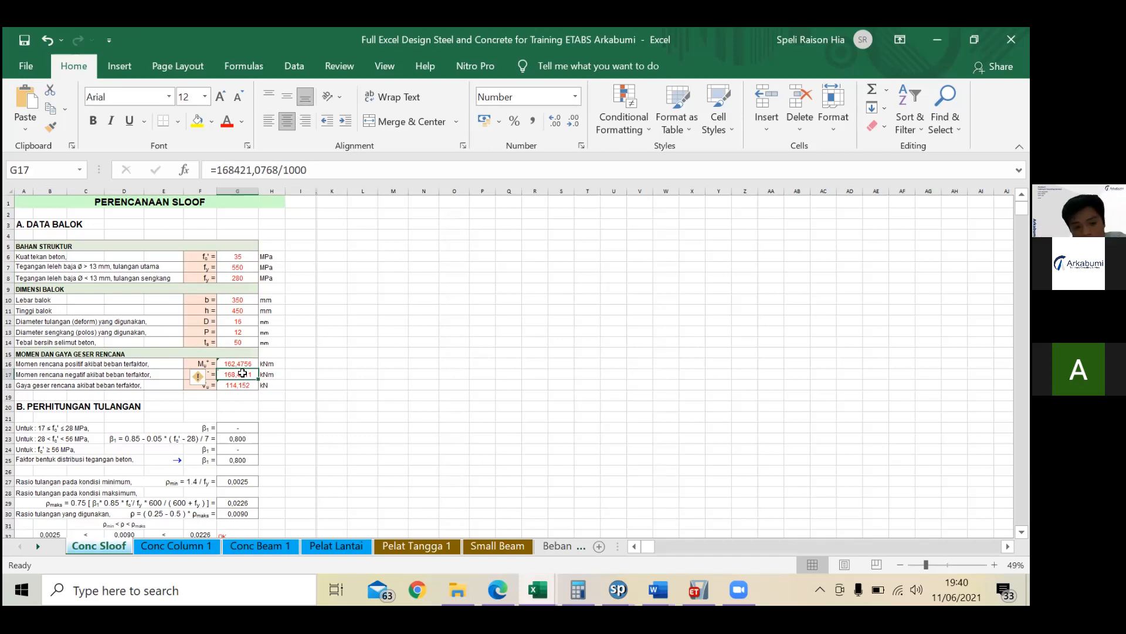
# Step: Compare the formulas of the positive and negative factored moments in G16 and G17
pyautogui.click(250, 364)
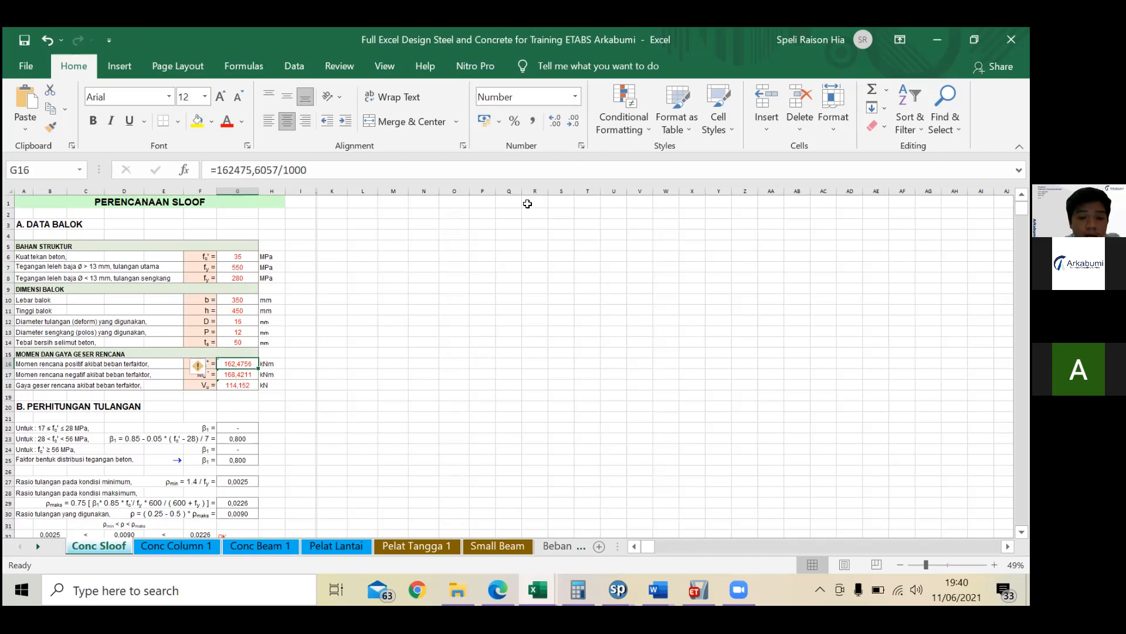
pyautogui.click(249, 374)
pyautogui.click(249, 364)
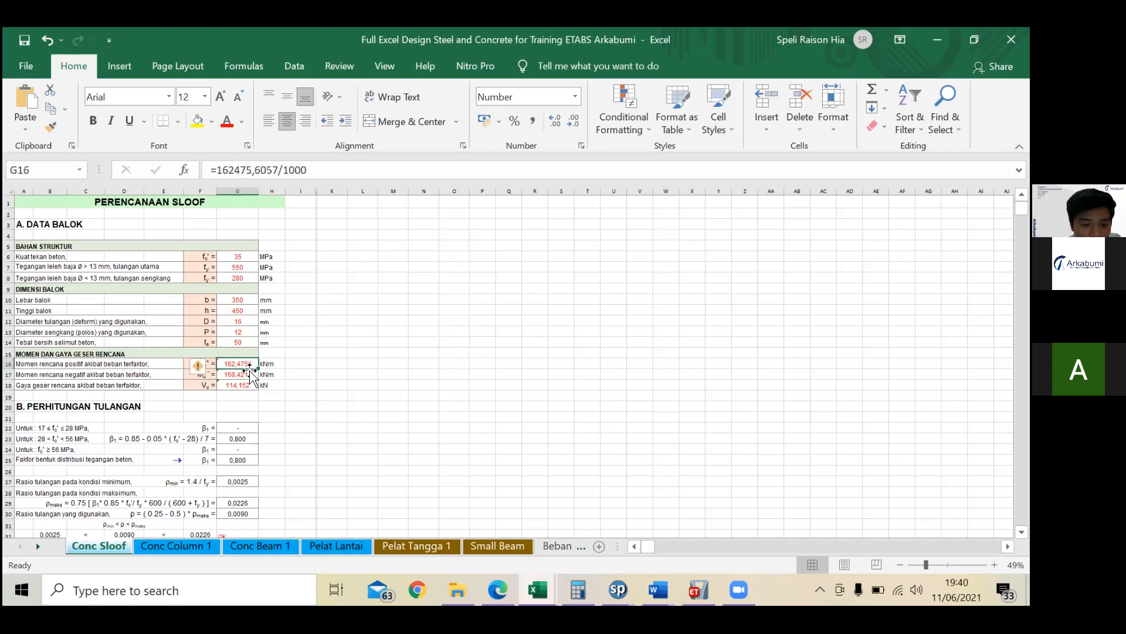
# Step: Examine the sloof reinforcement calculations from the reinforcement ratios through the positive and negative moment design, and recheck the beam data
pyautogui.scroll(-5, 241, 381)
pyautogui.scroll(-15, 241, 381)
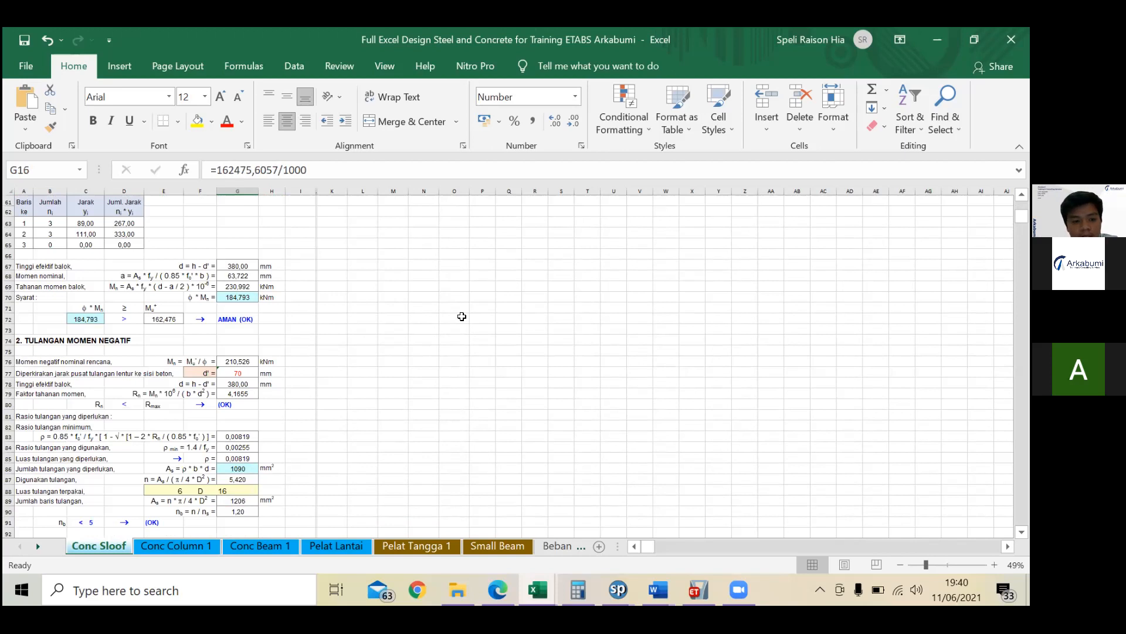
pyautogui.scroll(17, 426, 329)
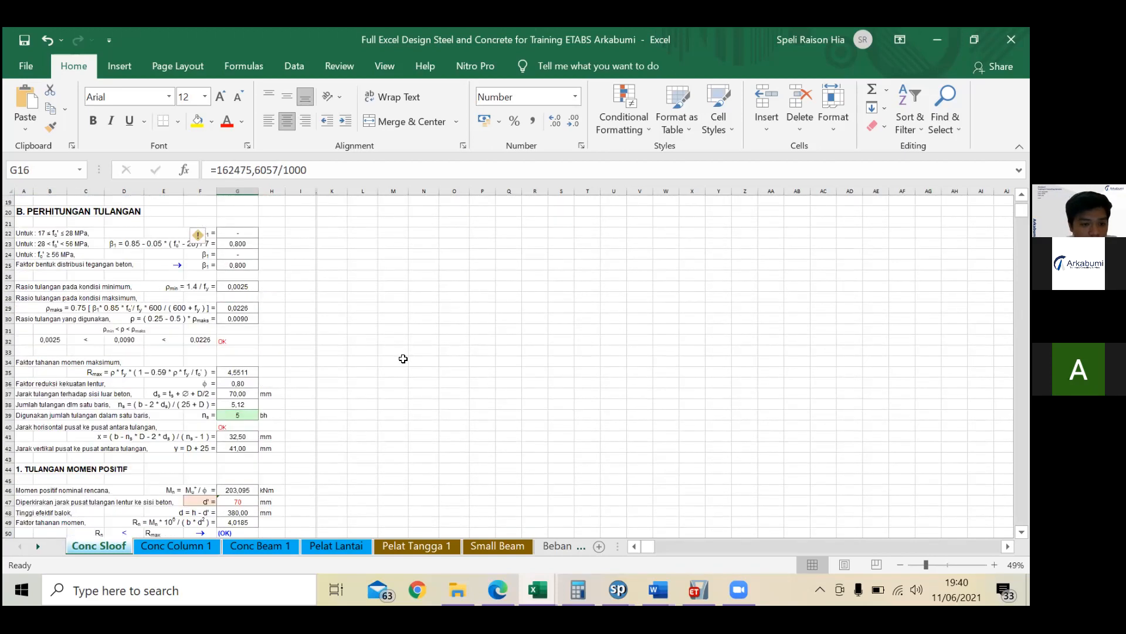
pyautogui.scroll(2, 412, 357)
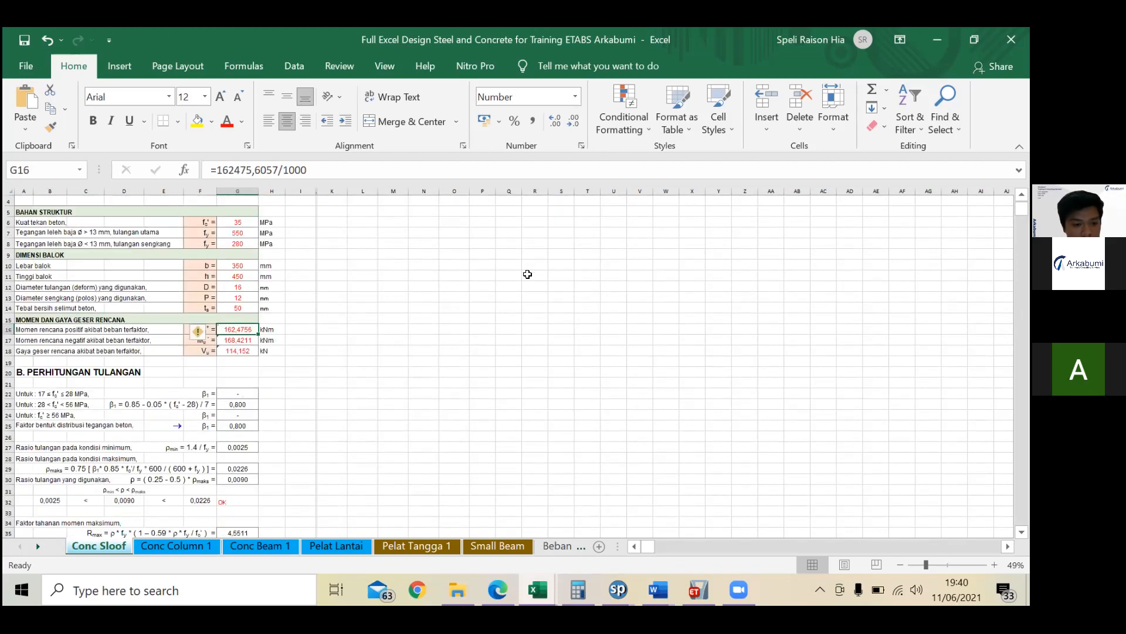
pyautogui.scroll(1, 189, 357)
pyautogui.scroll(-2, 189, 358)
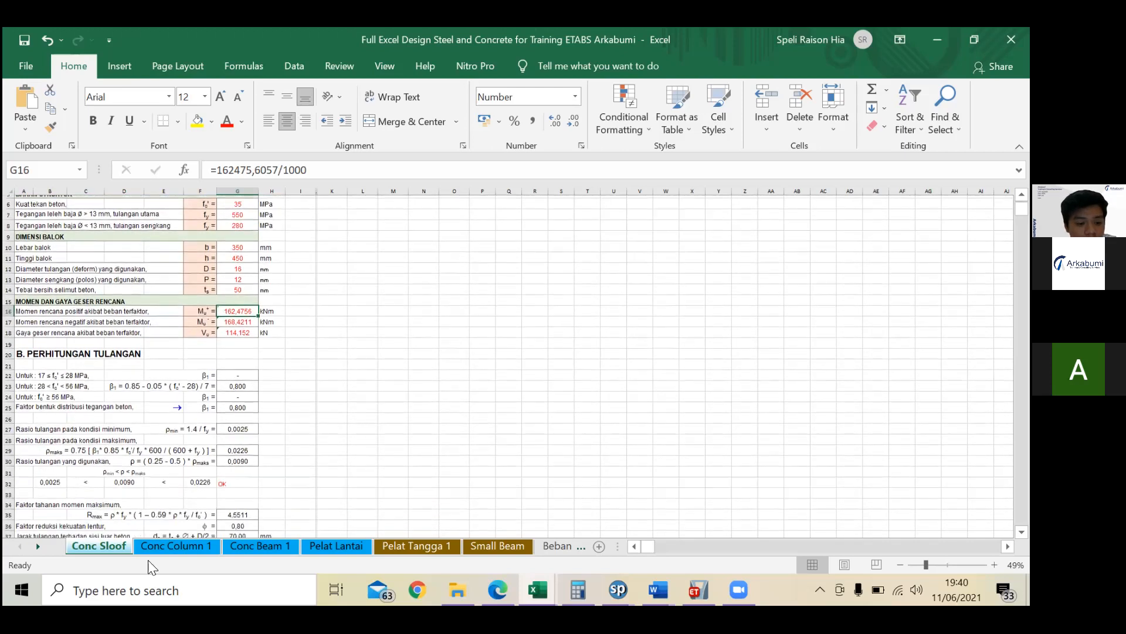
# Step: Open the Conc Column 1 sheet and examine its calculation table from the balance condition back to the individual bar areas
pyautogui.click(167, 551)
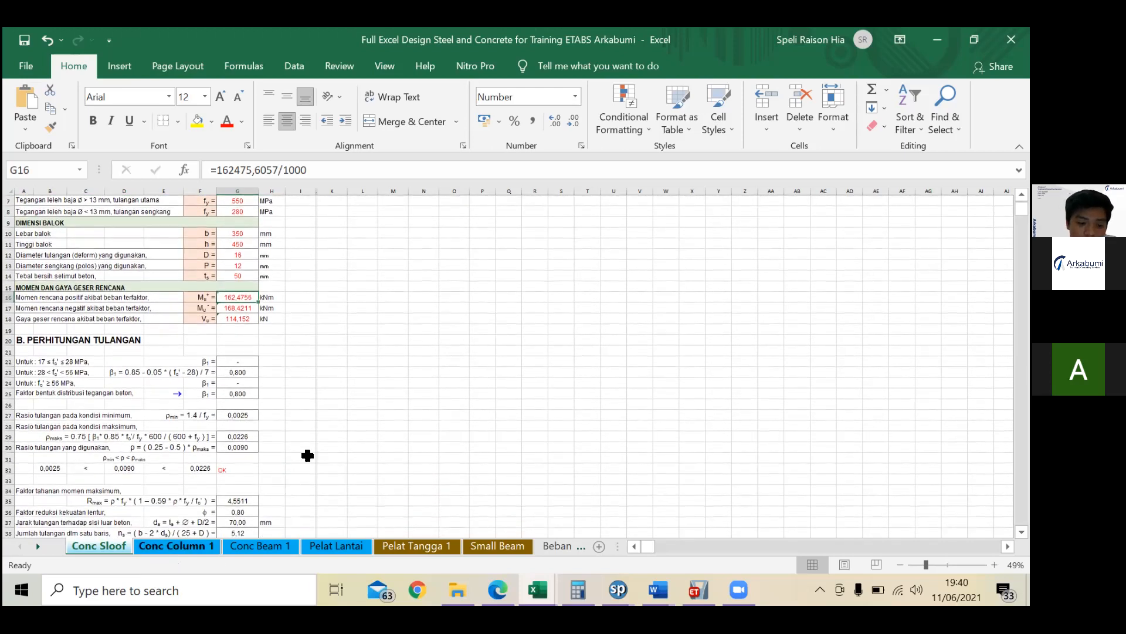
pyautogui.scroll(2, 317, 446)
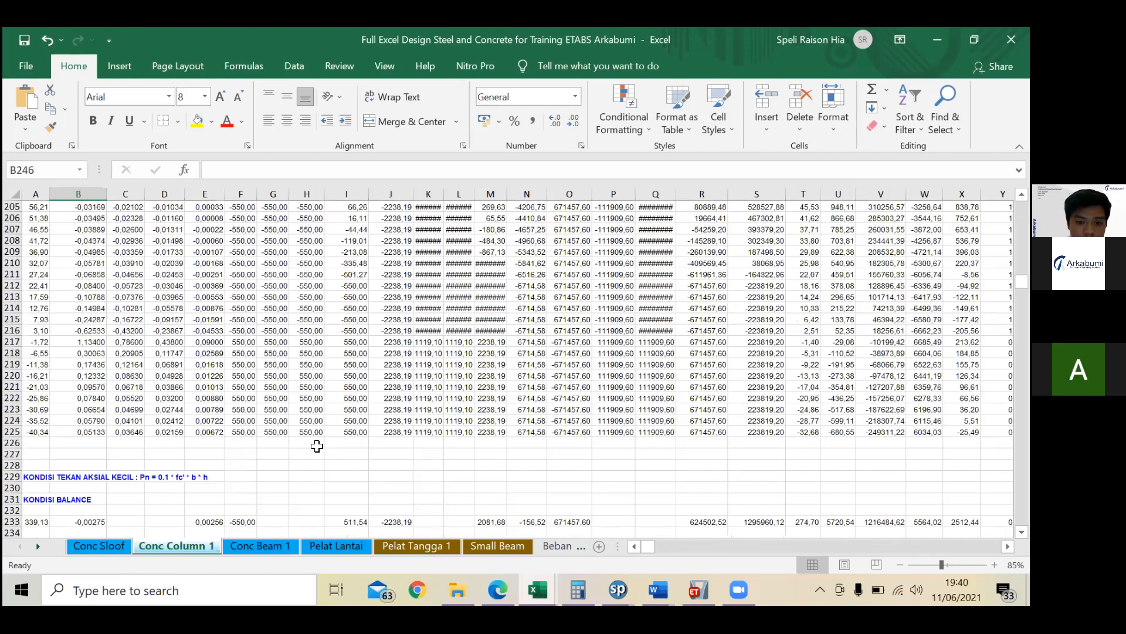
pyautogui.scroll(3, 307, 467)
pyautogui.scroll(-8, 270, 535)
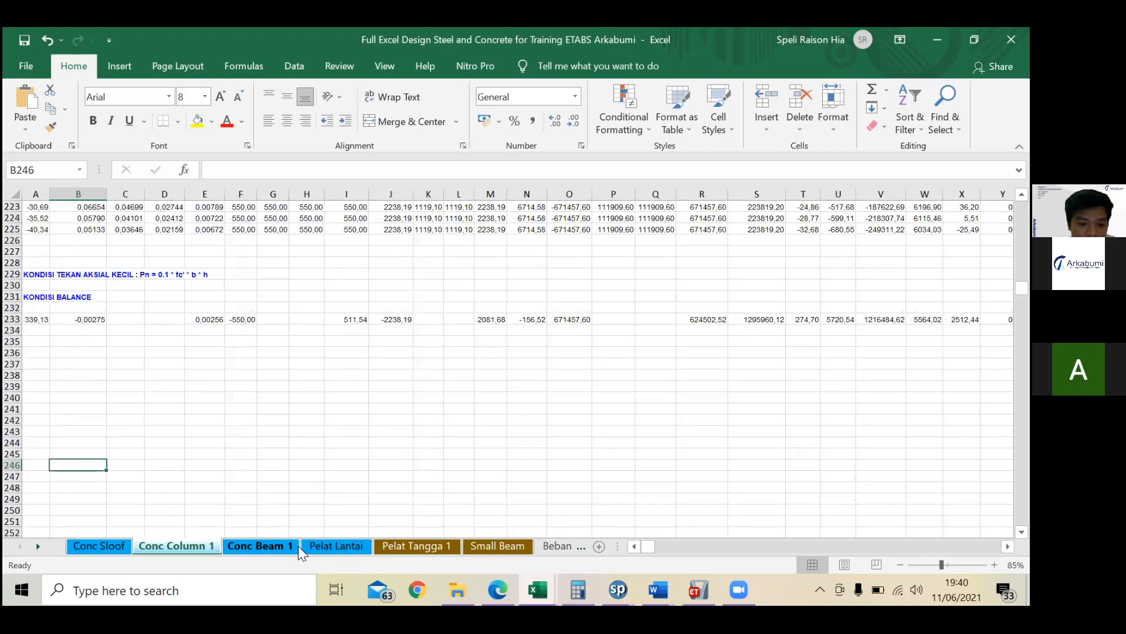
pyautogui.click(247, 546)
pyautogui.click(203, 547)
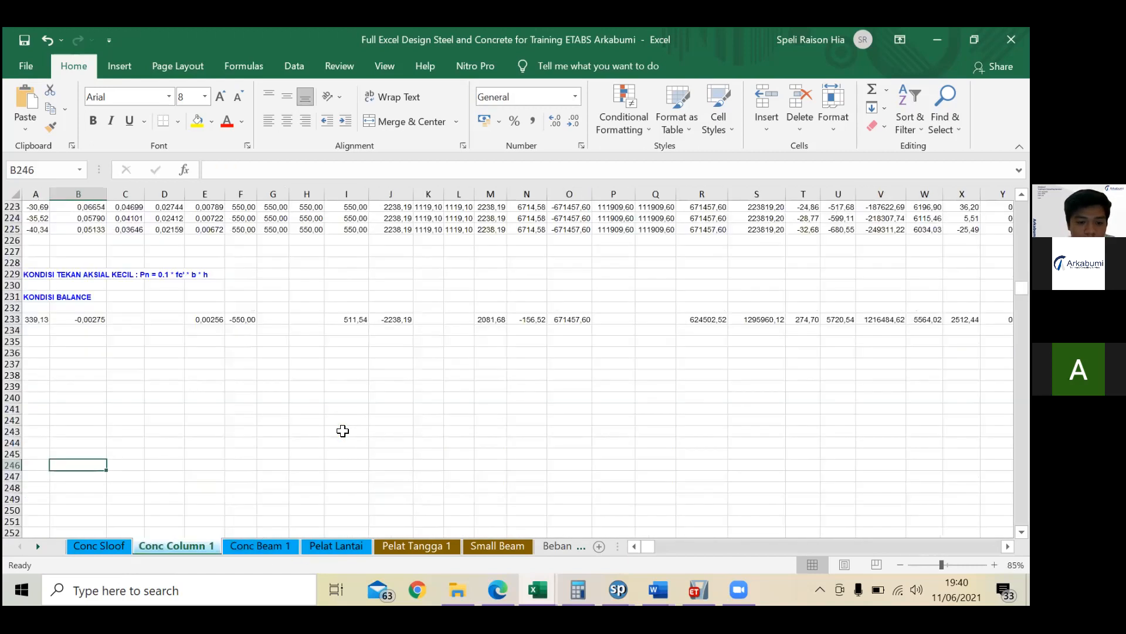
pyautogui.scroll(3, 347, 431)
pyautogui.scroll(5, 350, 434)
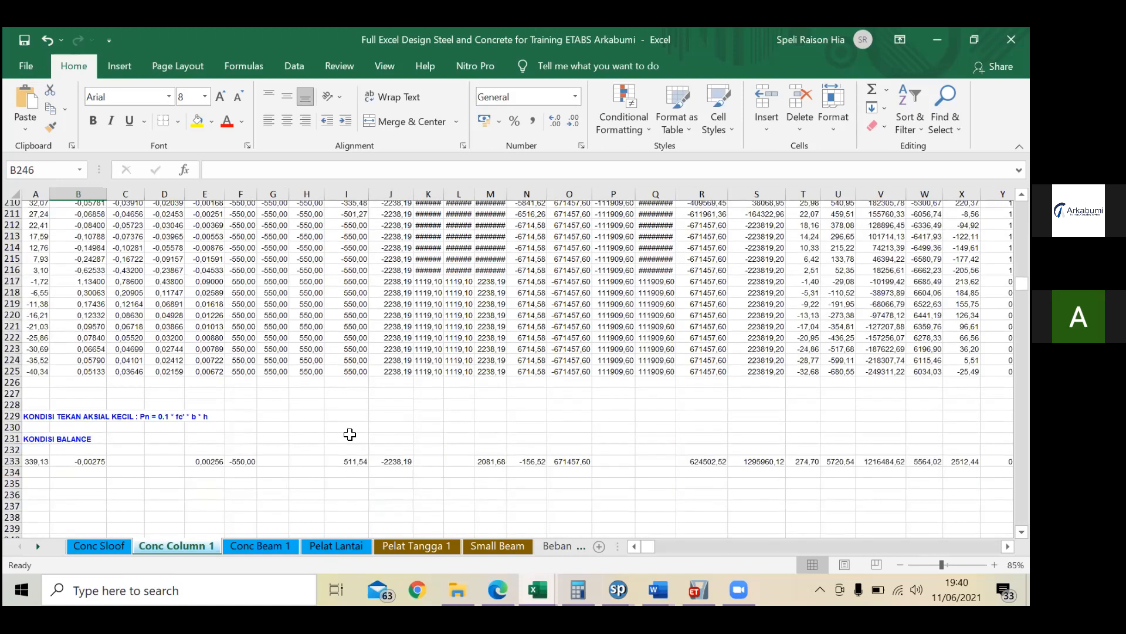
pyautogui.scroll(11, 350, 434)
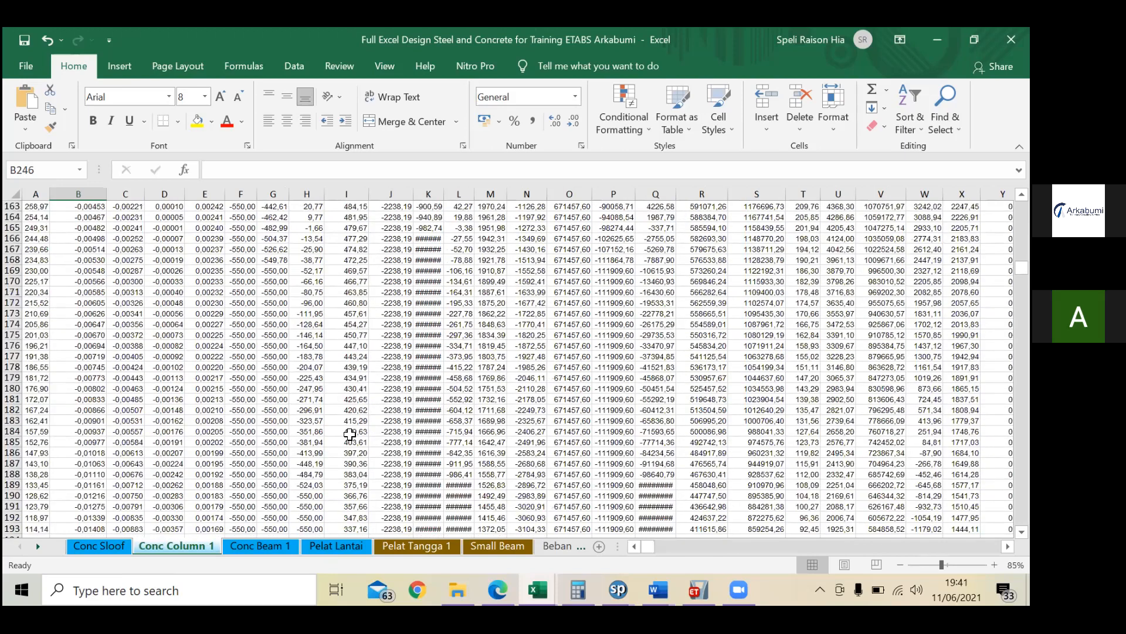
pyautogui.scroll(12, 349, 434)
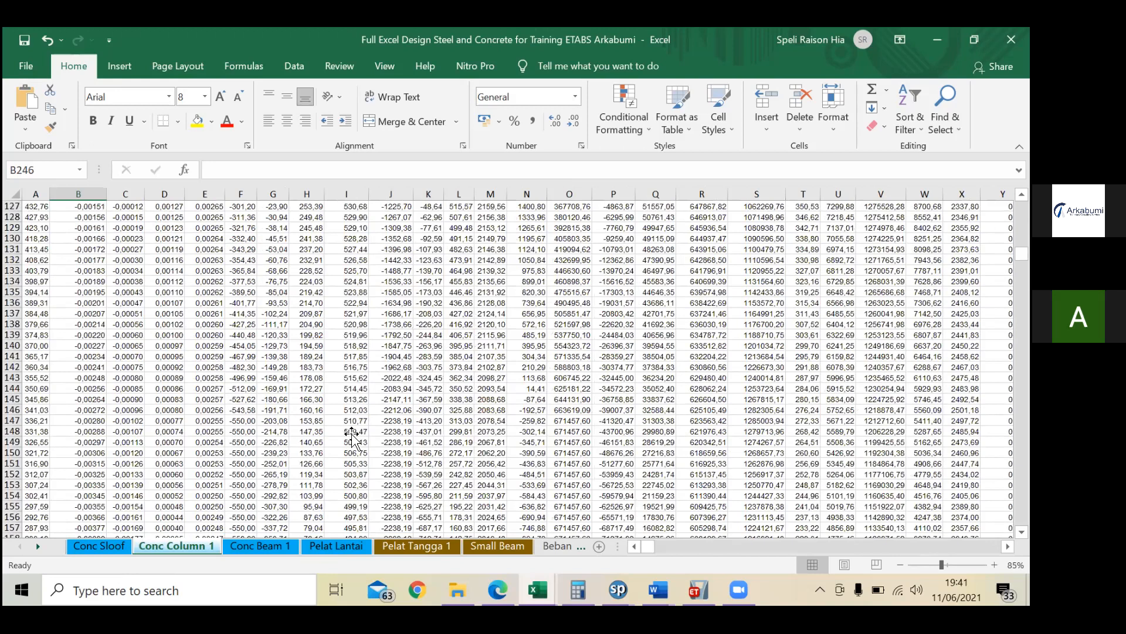
pyautogui.scroll(20, 352, 435)
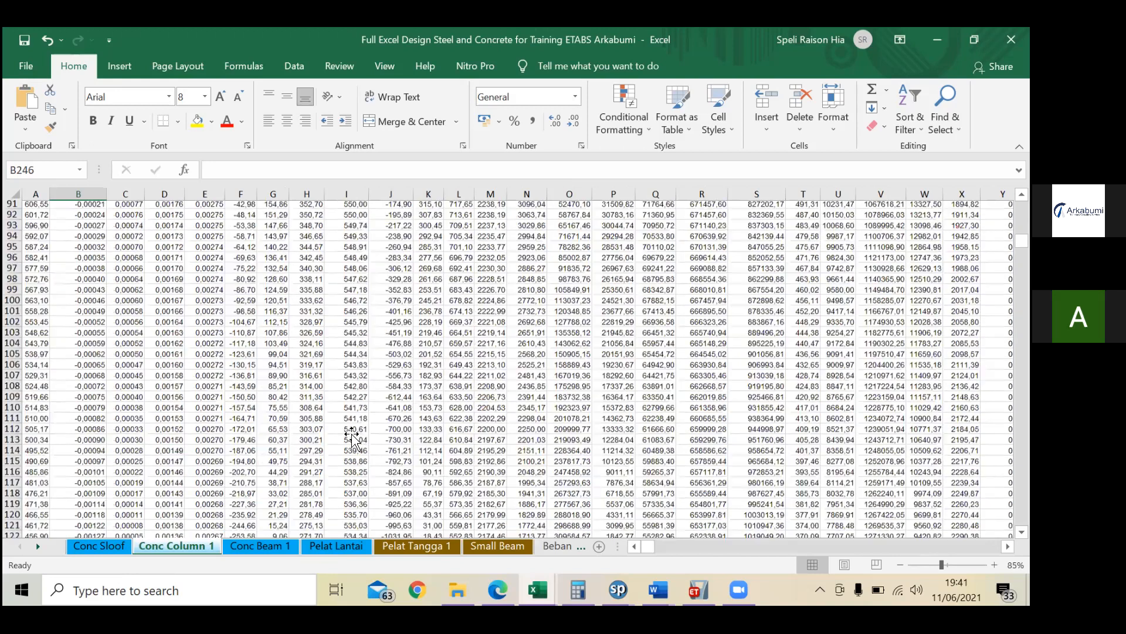
pyautogui.scroll(7, 374, 448)
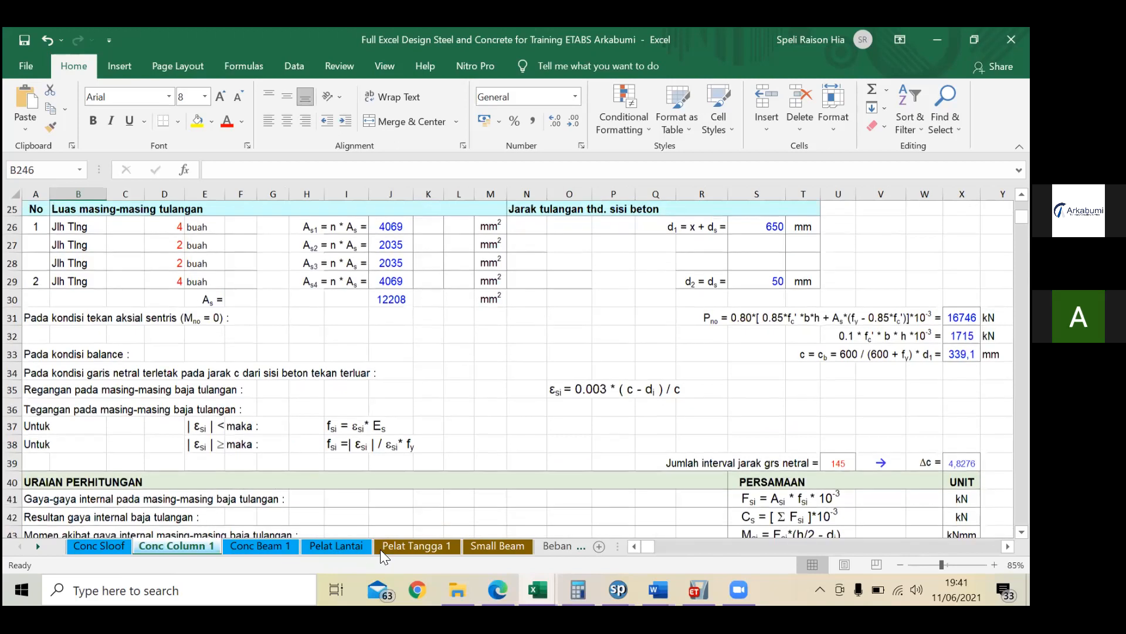
# Step: Open the Pelat Tangga 1 sheet and view its moment capacity checks and shrinkage/shear reinforcement section
pyautogui.click(337, 545)
pyautogui.click(412, 545)
pyautogui.scroll(4, 290, 457)
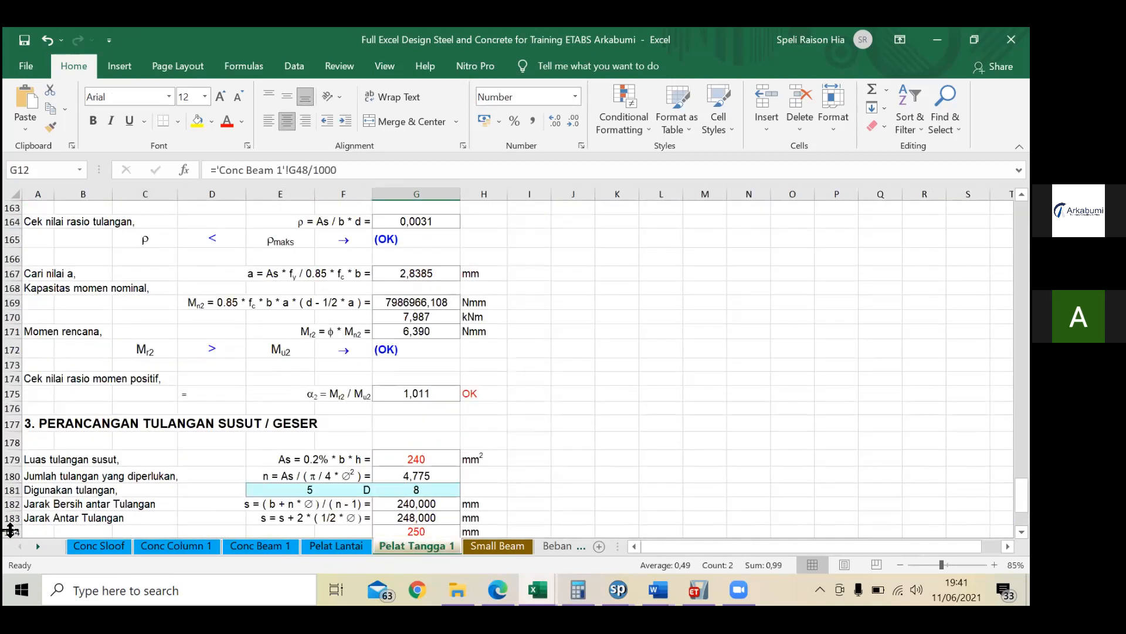
# Step: Open the Small Beam sheet and examine its beam data, factored moments and shear, and reinforcement calculations
pyautogui.click(39, 546)
pyautogui.click(39, 546)
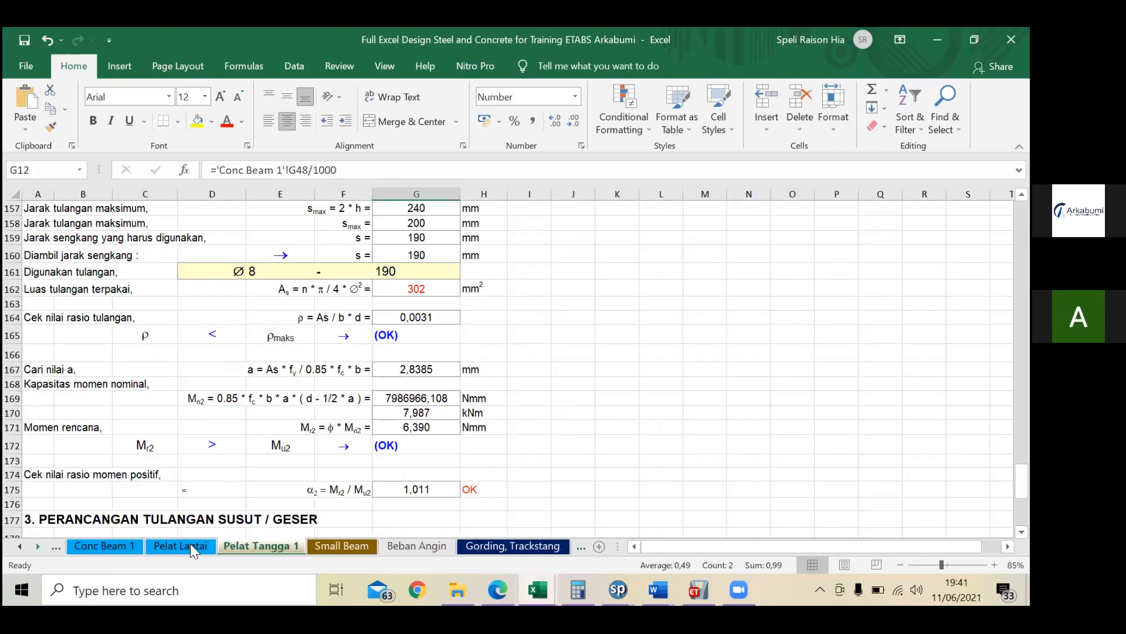
pyautogui.click(345, 547)
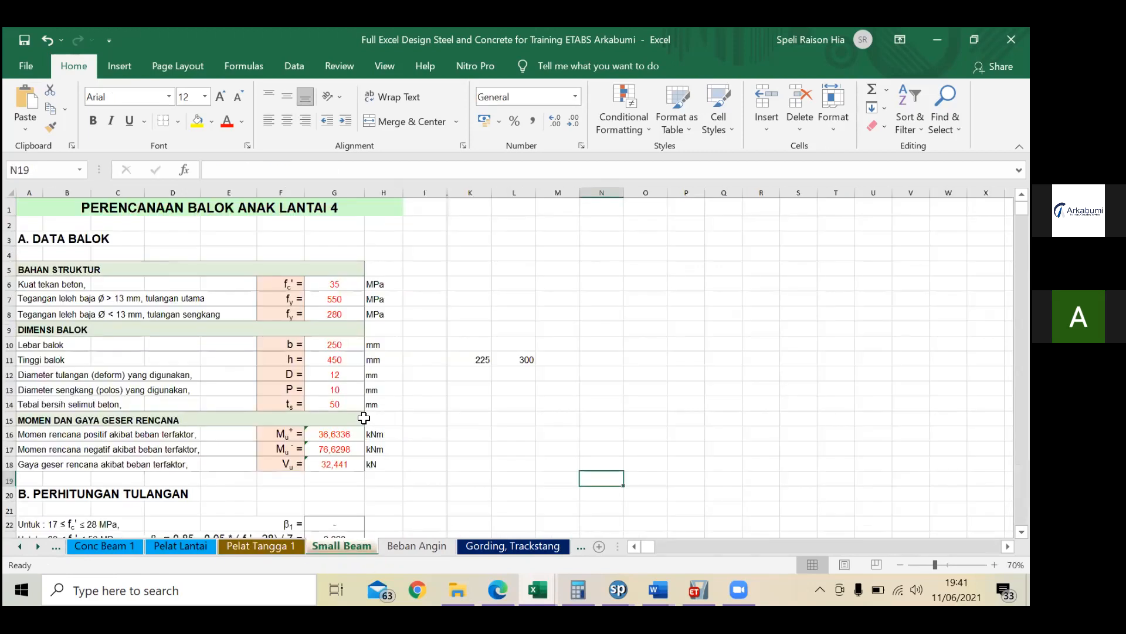
pyautogui.scroll(-9, 362, 417)
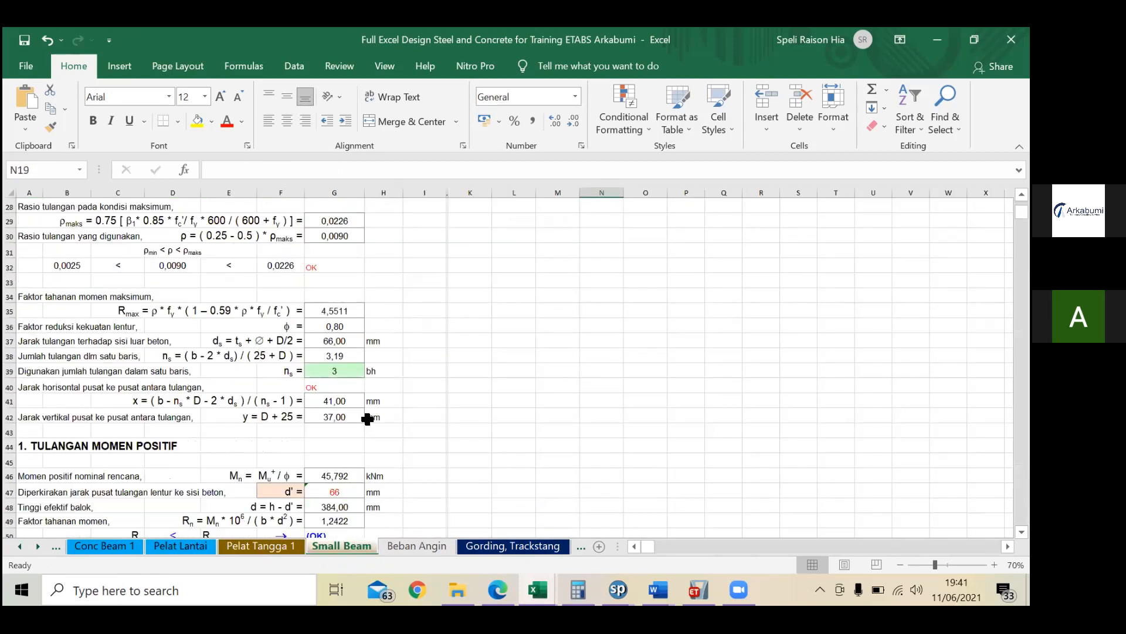
pyautogui.scroll(-3, 367, 420)
pyautogui.scroll(12, 365, 422)
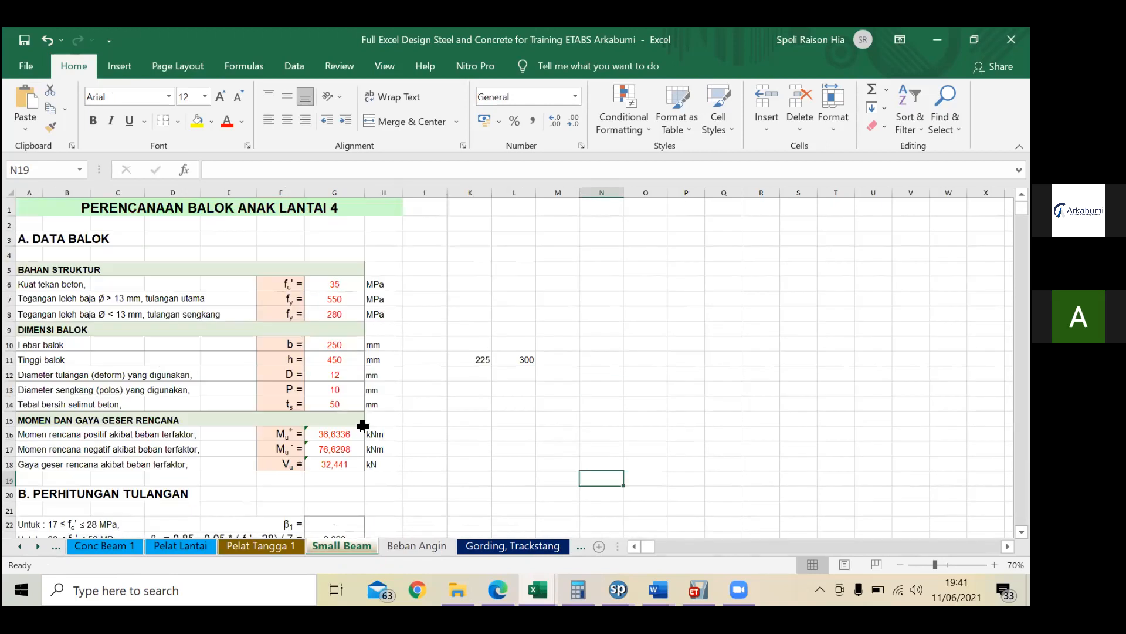
pyautogui.scroll(-2, 362, 426)
pyautogui.scroll(-2, 363, 426)
pyautogui.scroll(4, 363, 424)
pyautogui.scroll(-5, 362, 424)
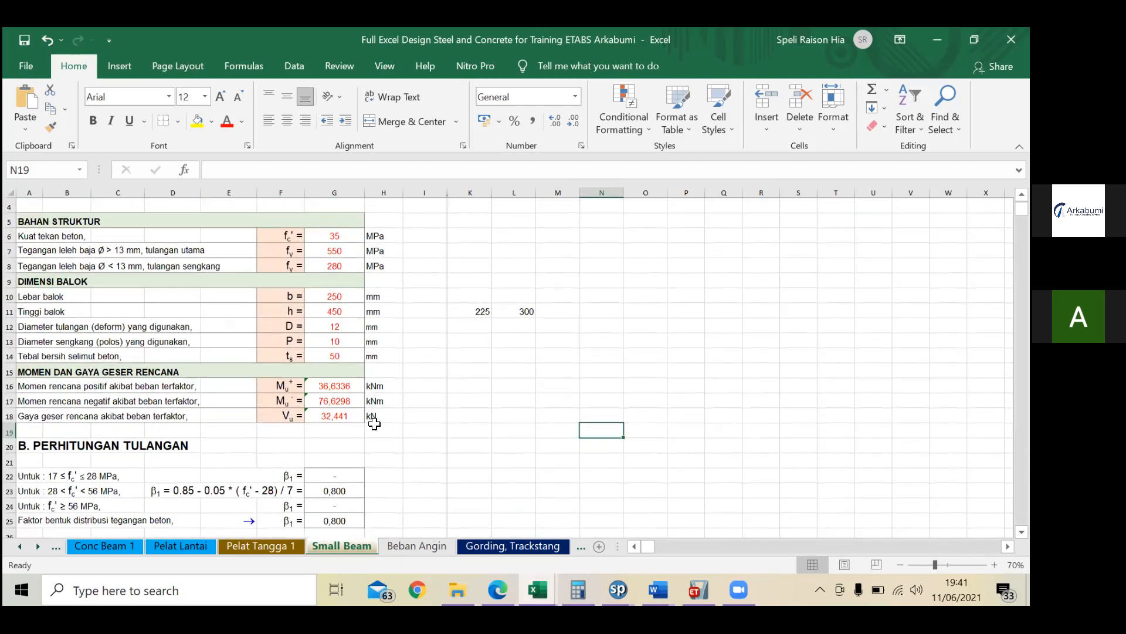
pyautogui.scroll(5, 384, 433)
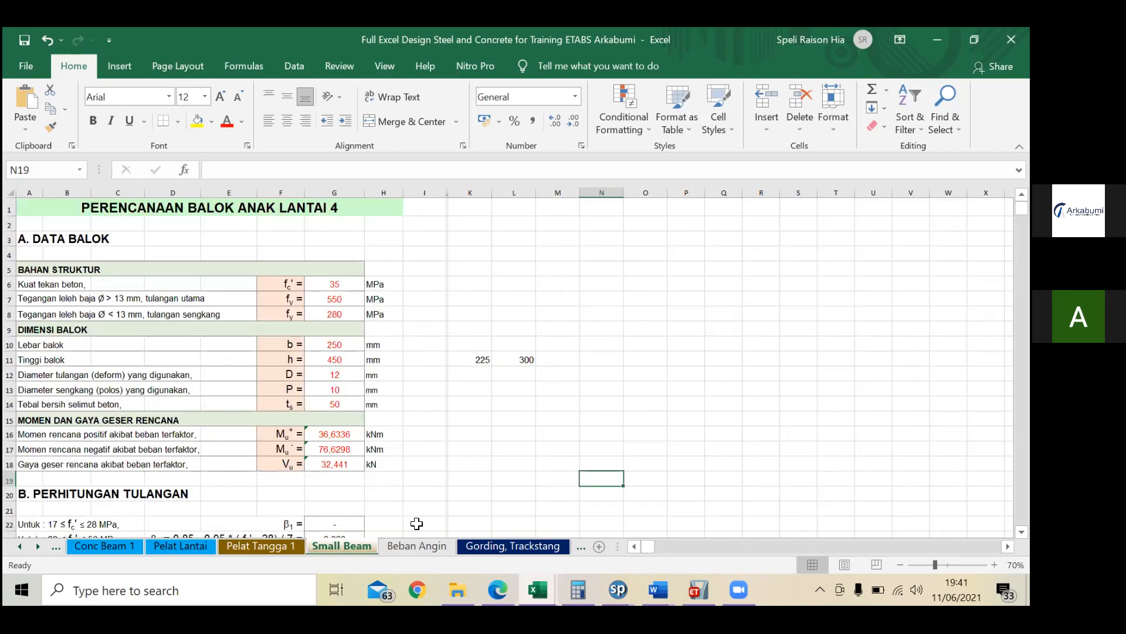
# Step: Open the Beban Angin sheet and examine the height-based qz table and the net wind pressures on the building surfaces
pyautogui.click(434, 546)
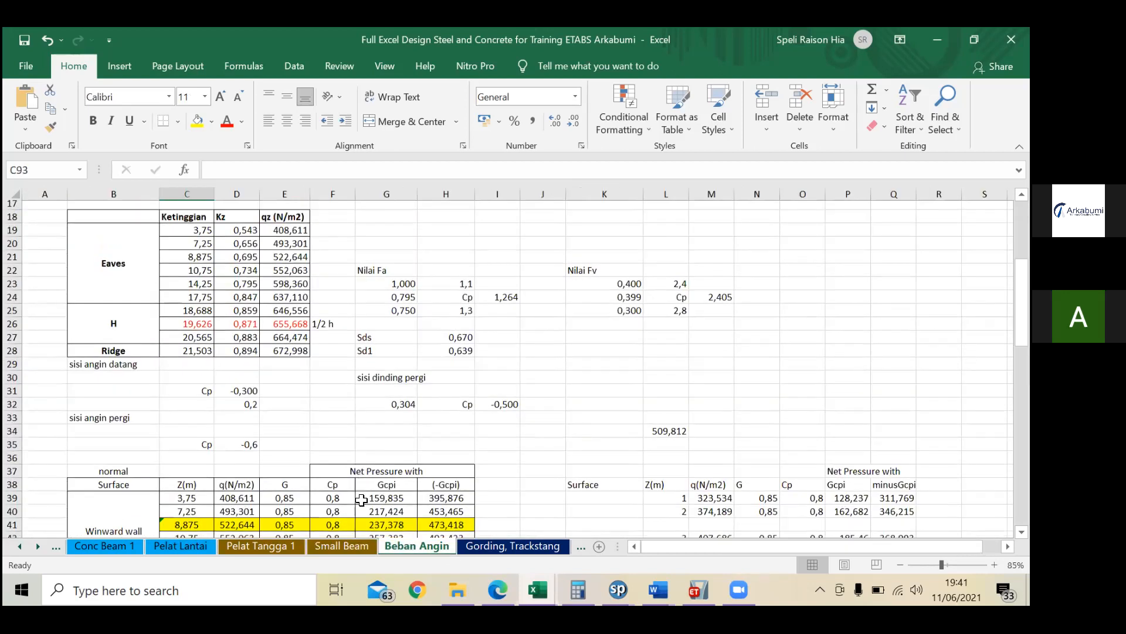
pyautogui.scroll(-1, 369, 493)
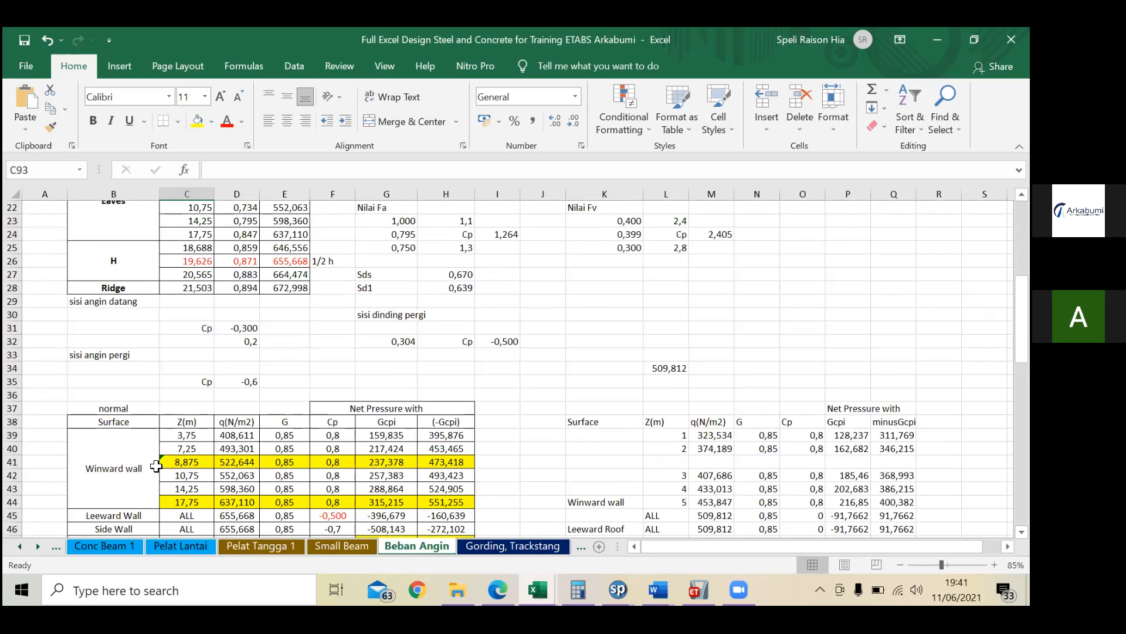
pyautogui.click(38, 546)
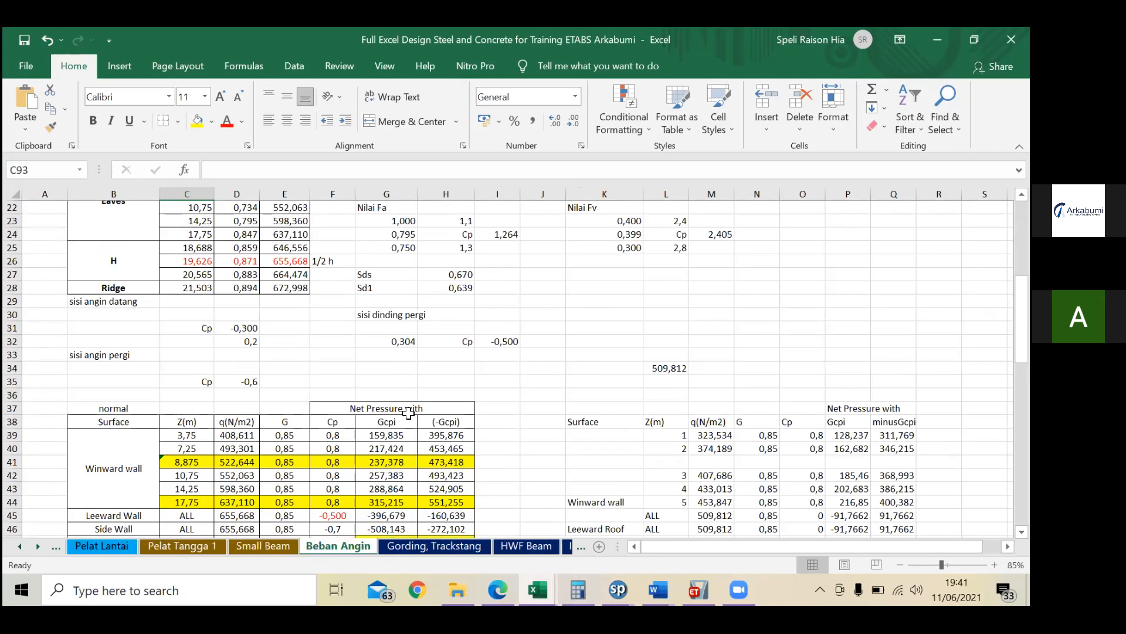
pyautogui.scroll(4, 409, 414)
pyautogui.scroll(-3, 477, 470)
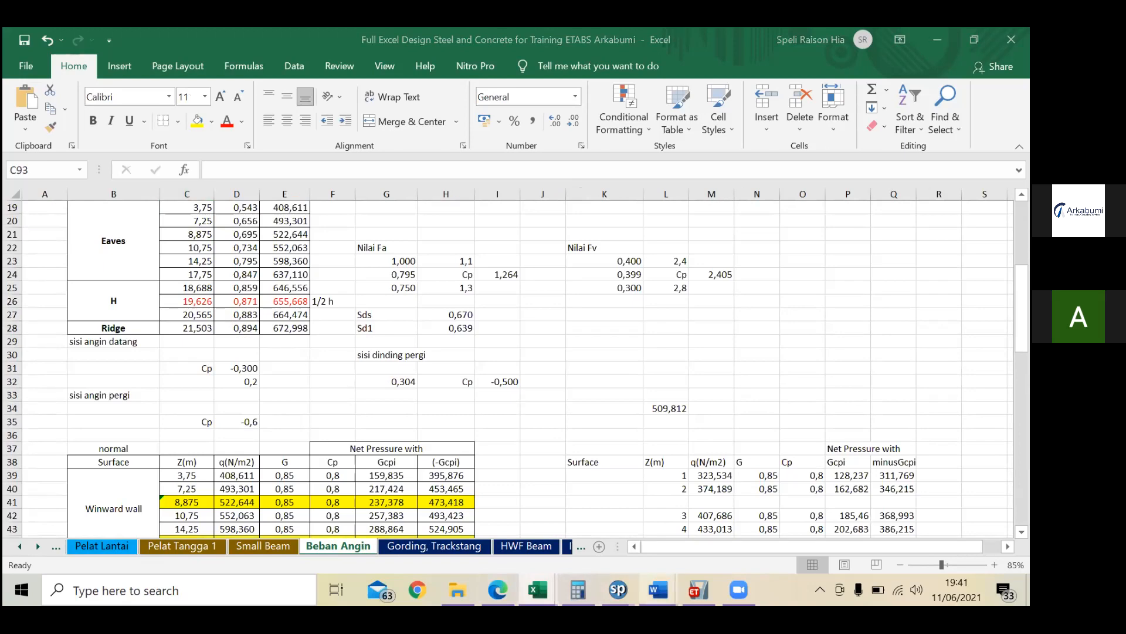
# Step: Switch to the Word document Perencanaan Struktur Rangka Pemikul Momen Khusus and view its beam nominal flexural strength section
pyautogui.click(659, 589)
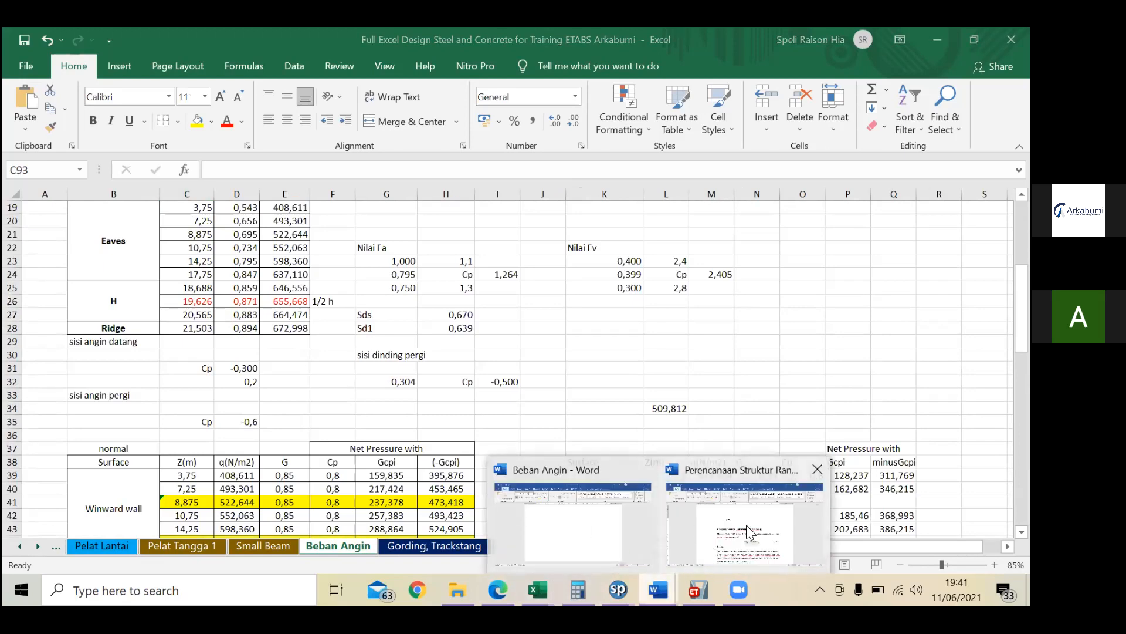
pyautogui.click(718, 523)
pyautogui.scroll(-9, 519, 456)
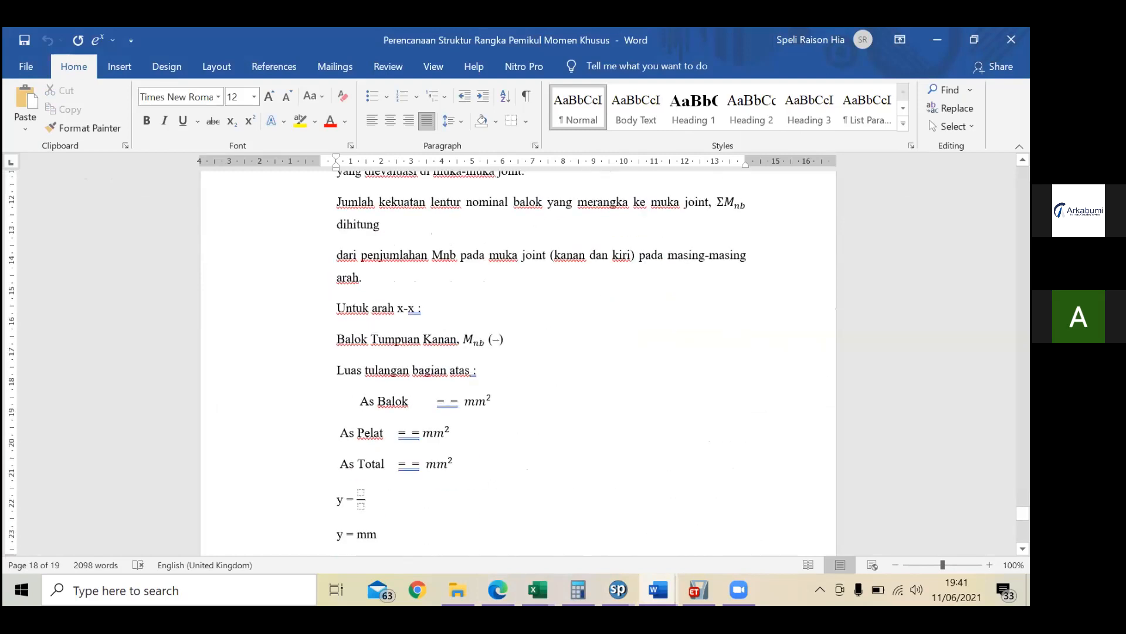
# Step: Return to the Excel workbook, review the wind factors on Beban Angin, and open the Gording, Trackstang sheet at its factored loads
pyautogui.hotkey('alt', 'Tab')
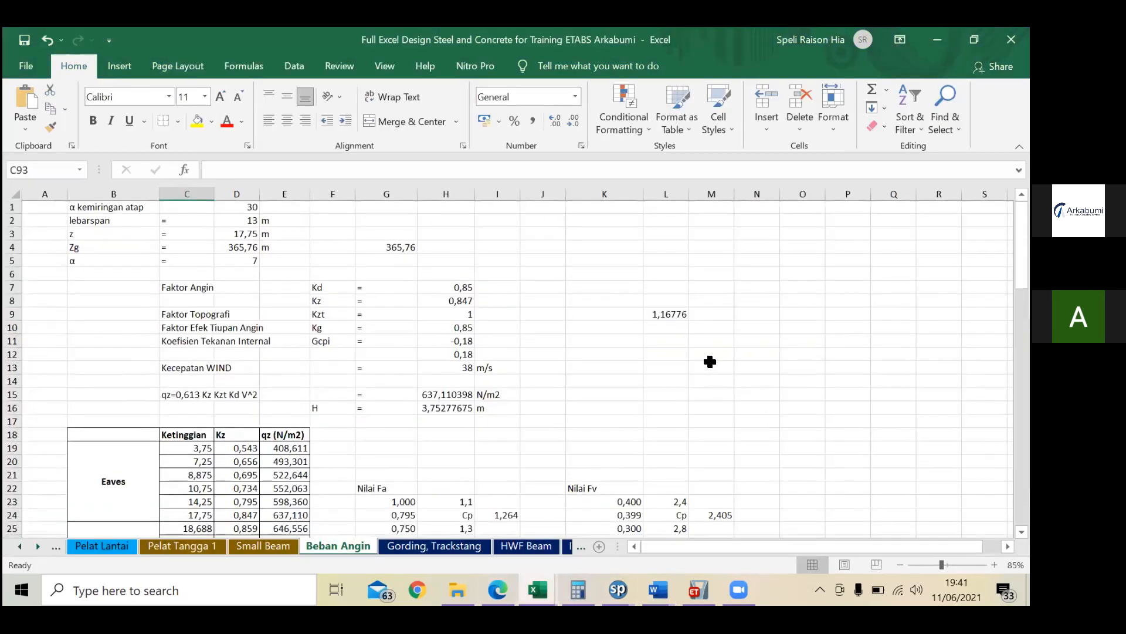
pyautogui.scroll(-5, 792, 493)
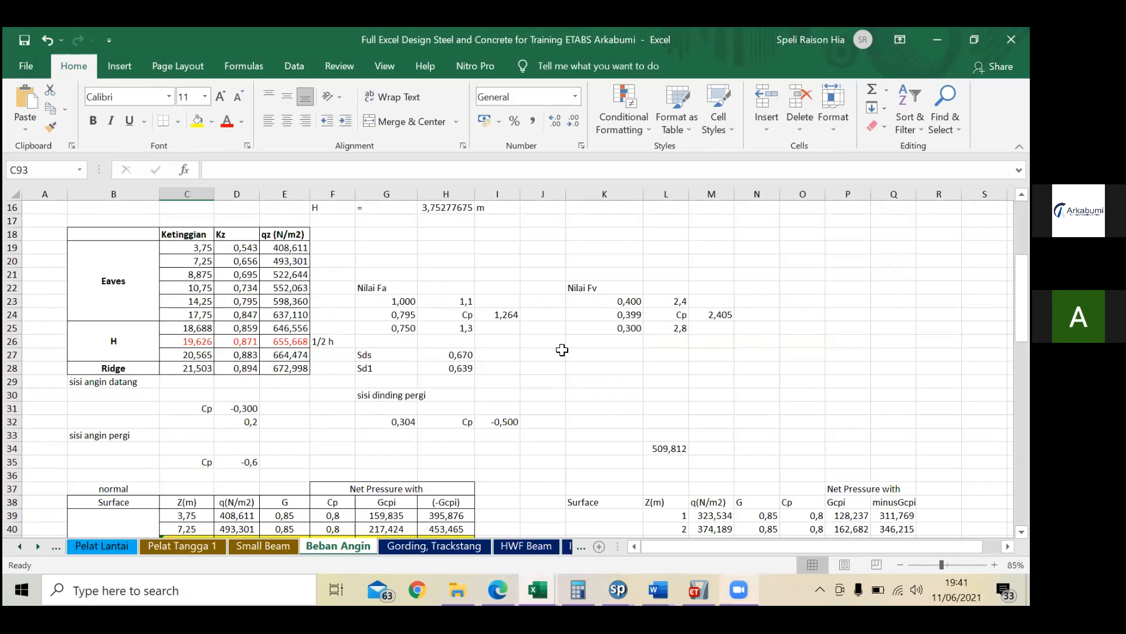
pyautogui.scroll(5, 566, 370)
pyautogui.scroll(-1, 565, 369)
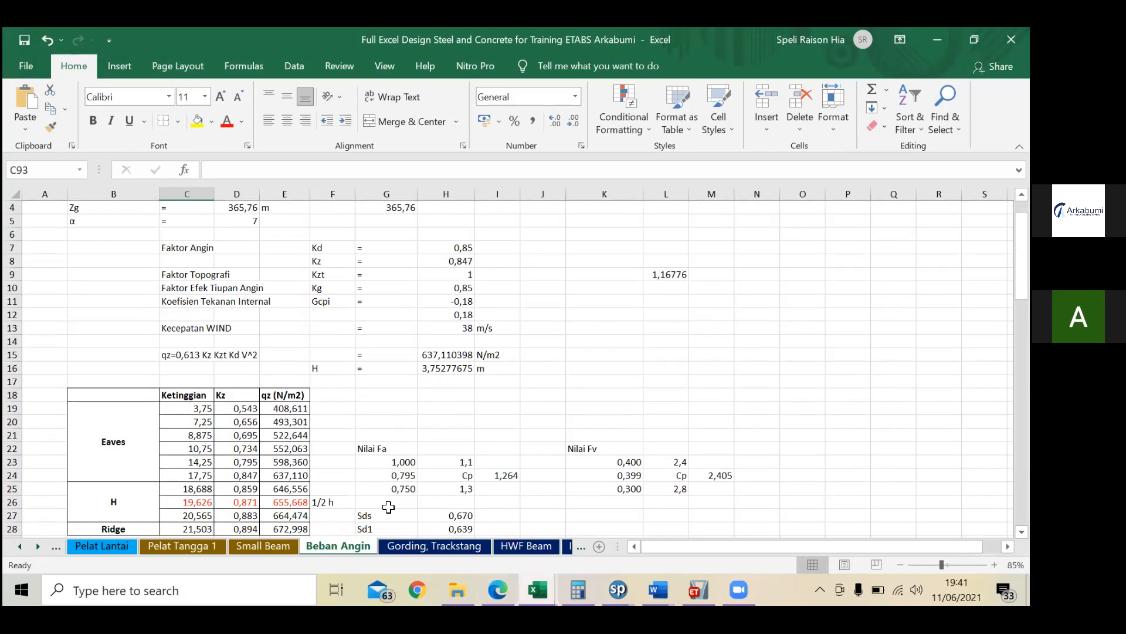
pyautogui.click(390, 545)
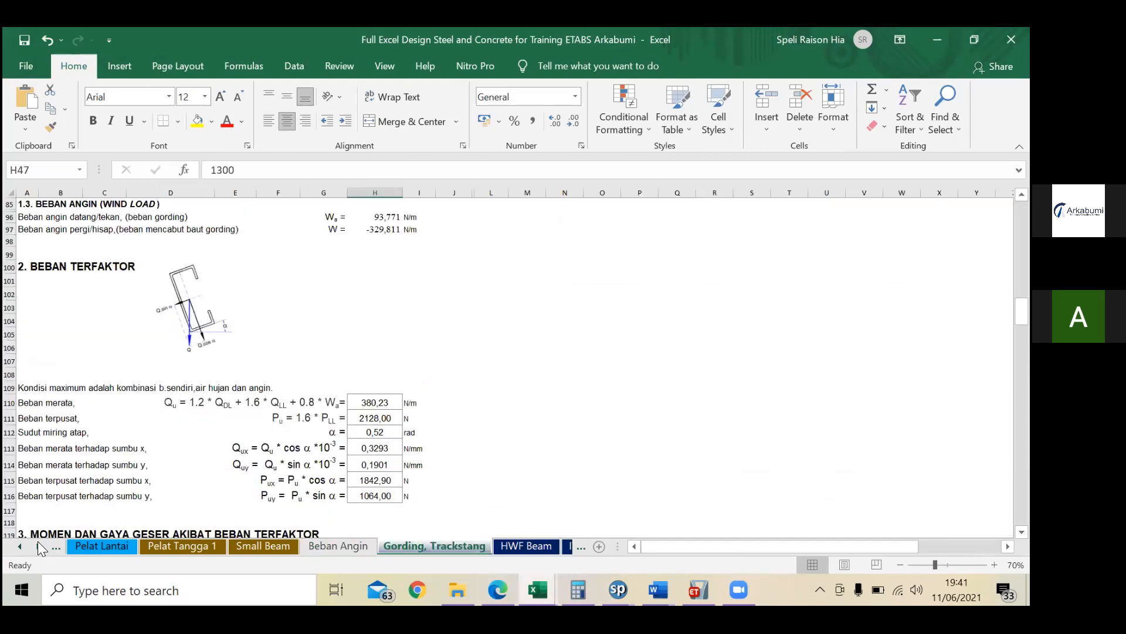
pyautogui.click(37, 543)
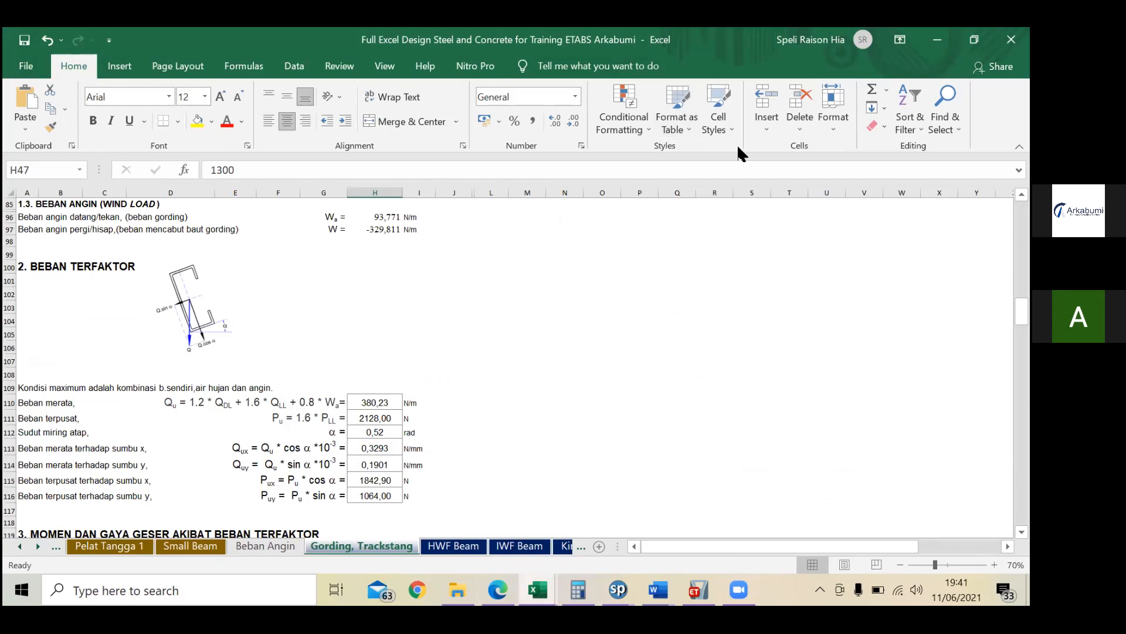
# Step: Switch to the spColumn window showing the untitled column model and its interaction diagram
pyautogui.moveTo(699, 590)
pyautogui.click(619, 590)
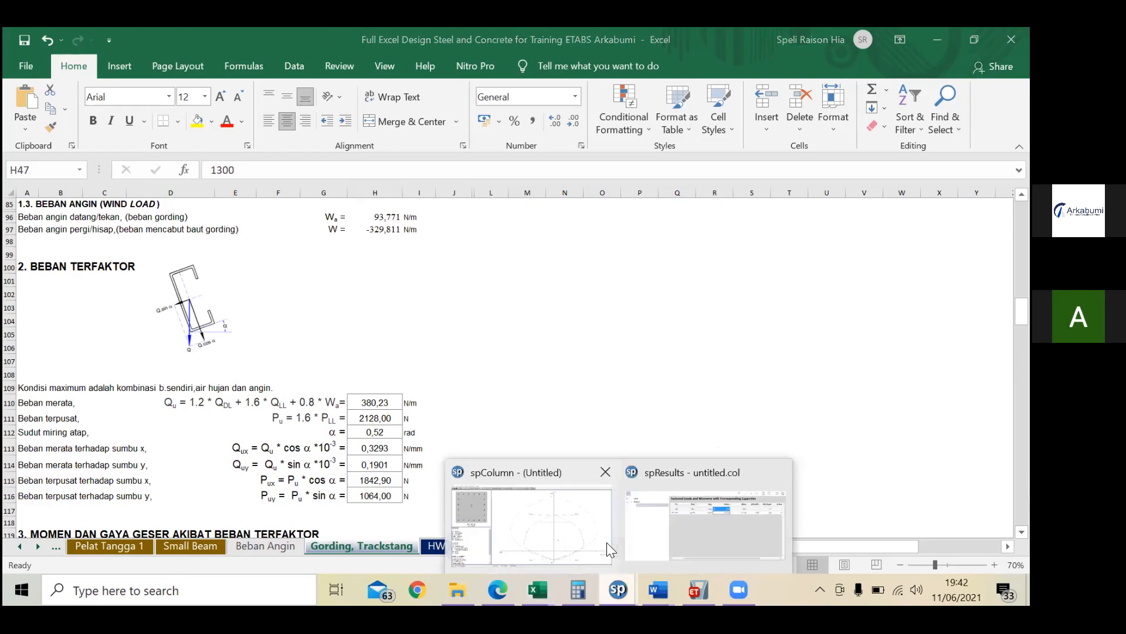
pyautogui.click(606, 542)
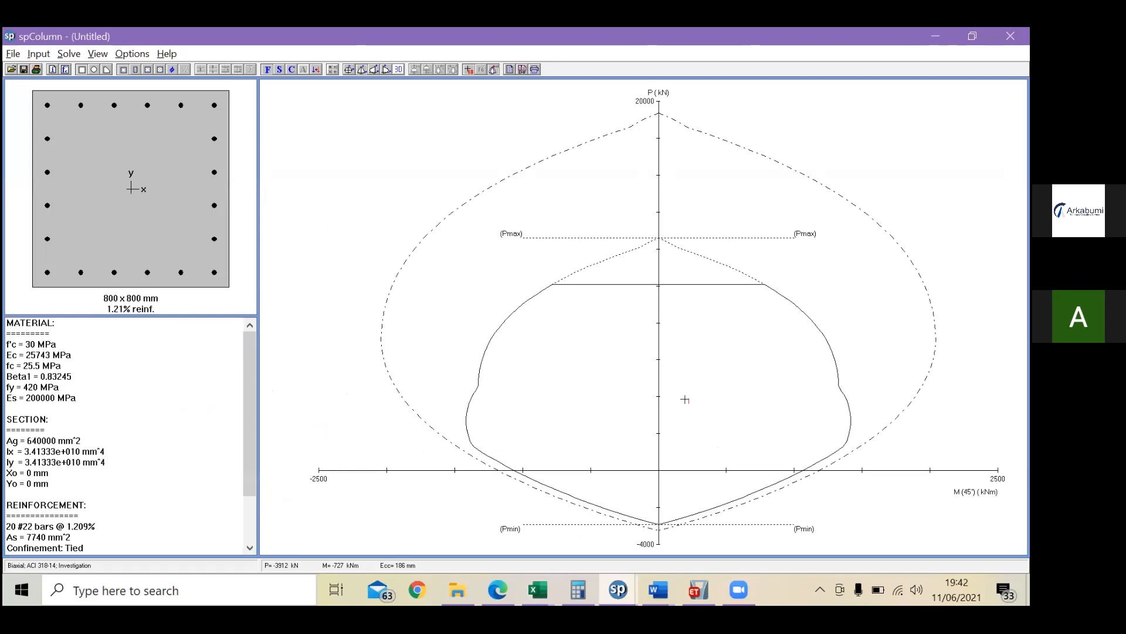
# Step: Switch to ETABS, then browse to New folder in File Tambahan Online Training ETABS and open the arka 2 model
pyautogui.moveTo(538, 589)
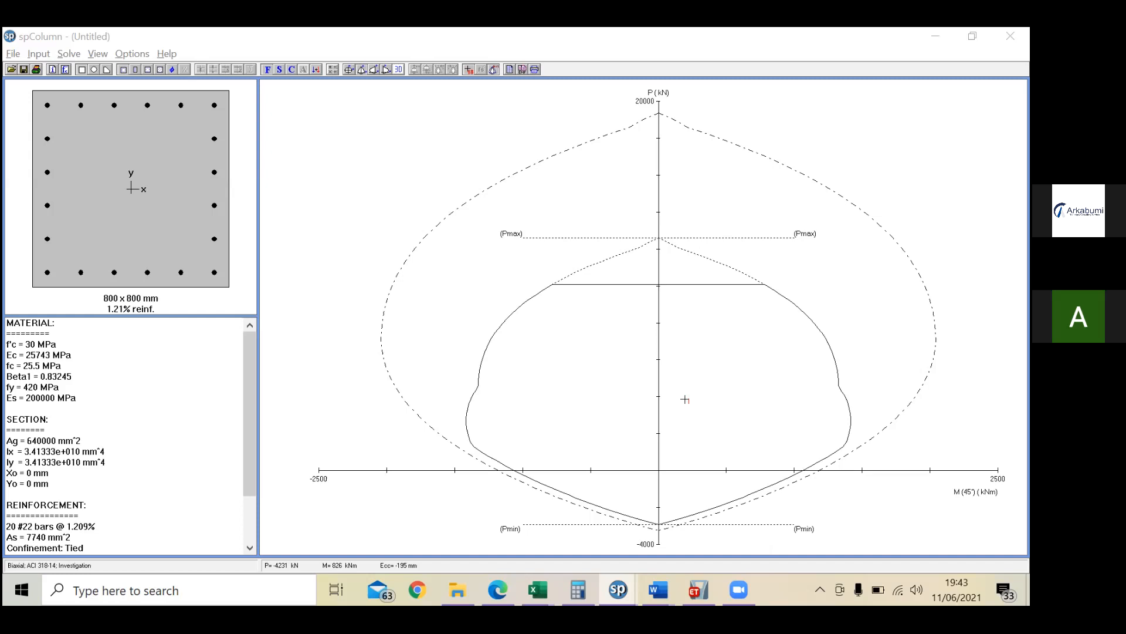
pyautogui.click(699, 589)
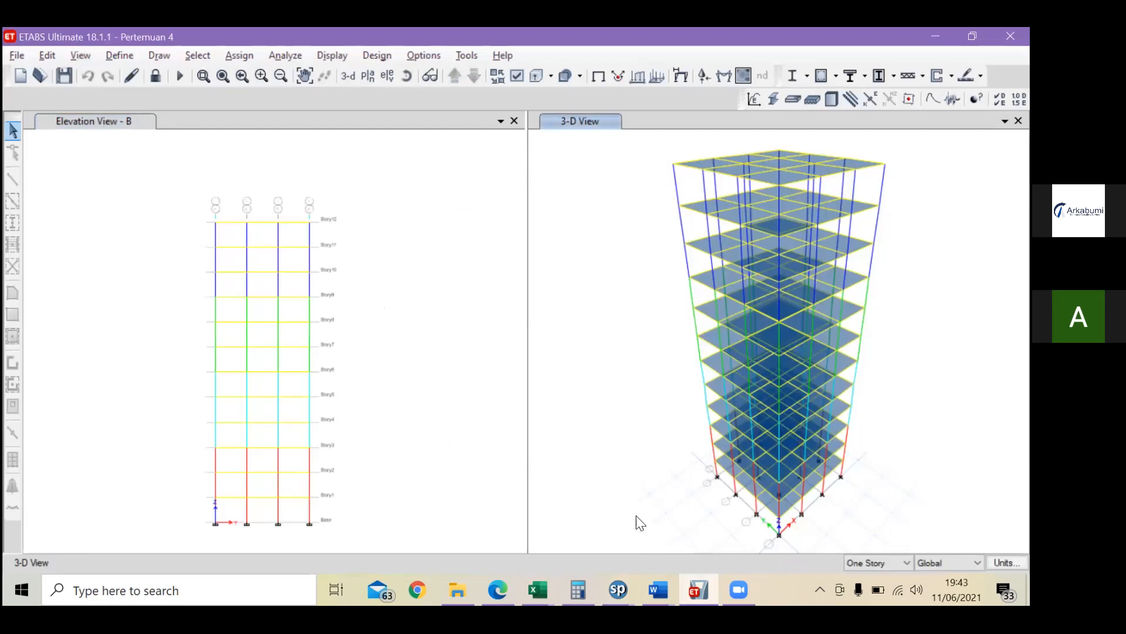
pyautogui.click(459, 589)
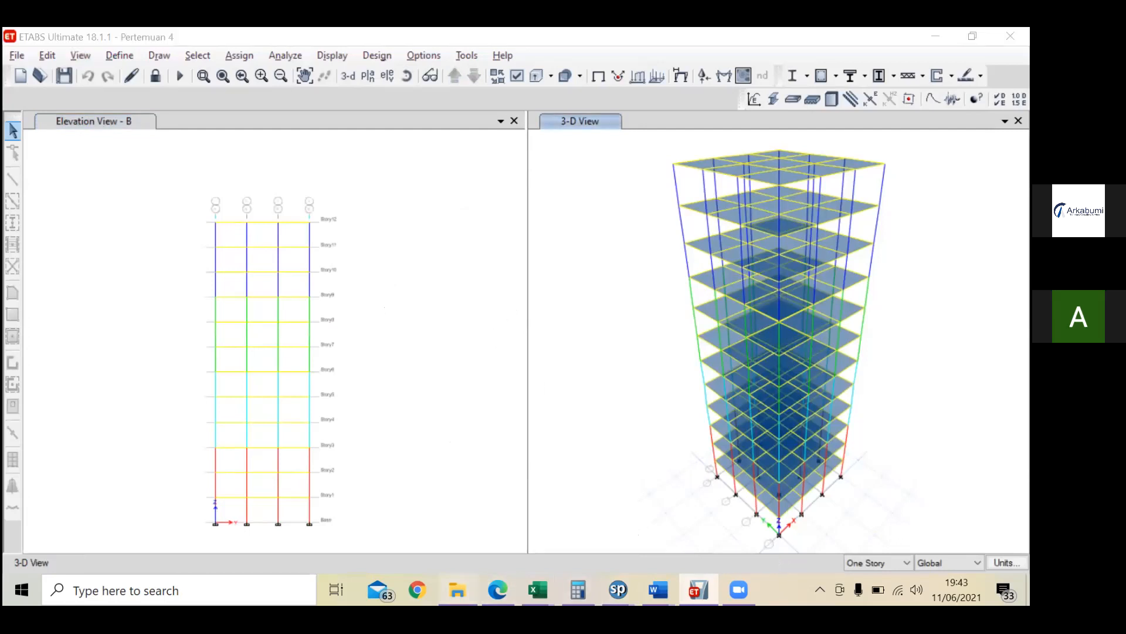
pyautogui.click(357, 203)
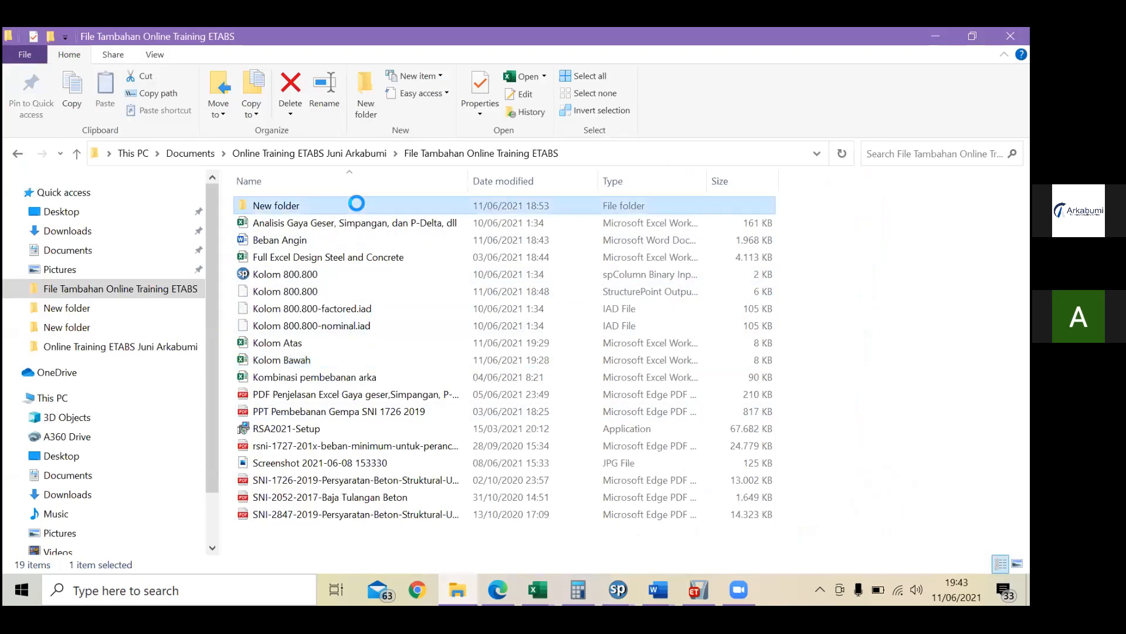
pyautogui.click(356, 202)
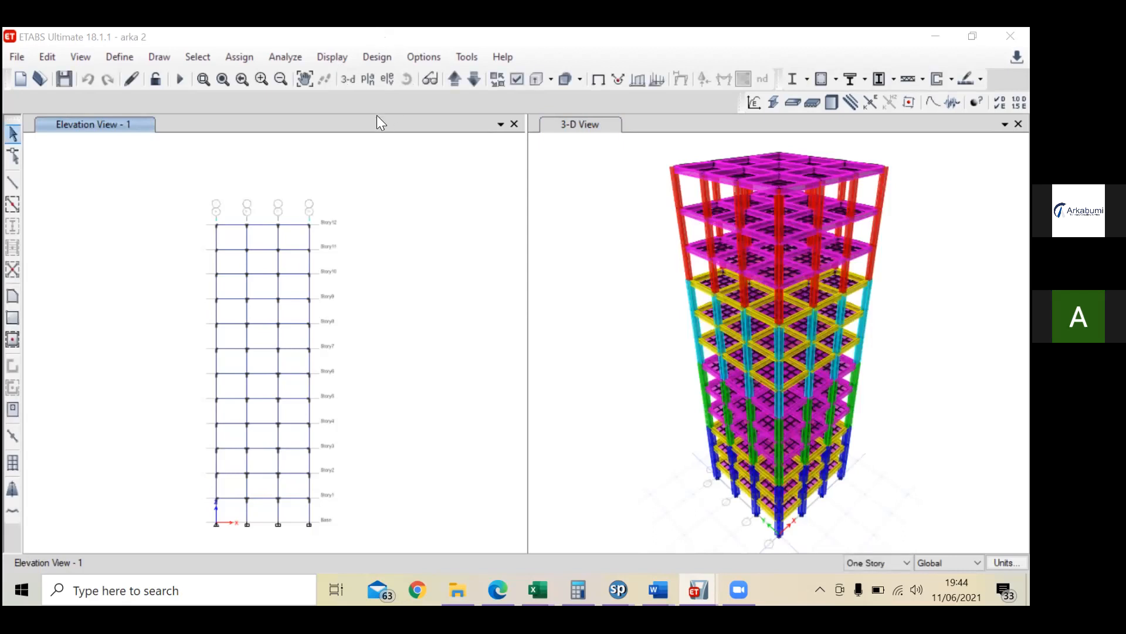
# Step: Show the Story1 plan view in the elevation window of the arka 2 model
pyautogui.click(442, 134)
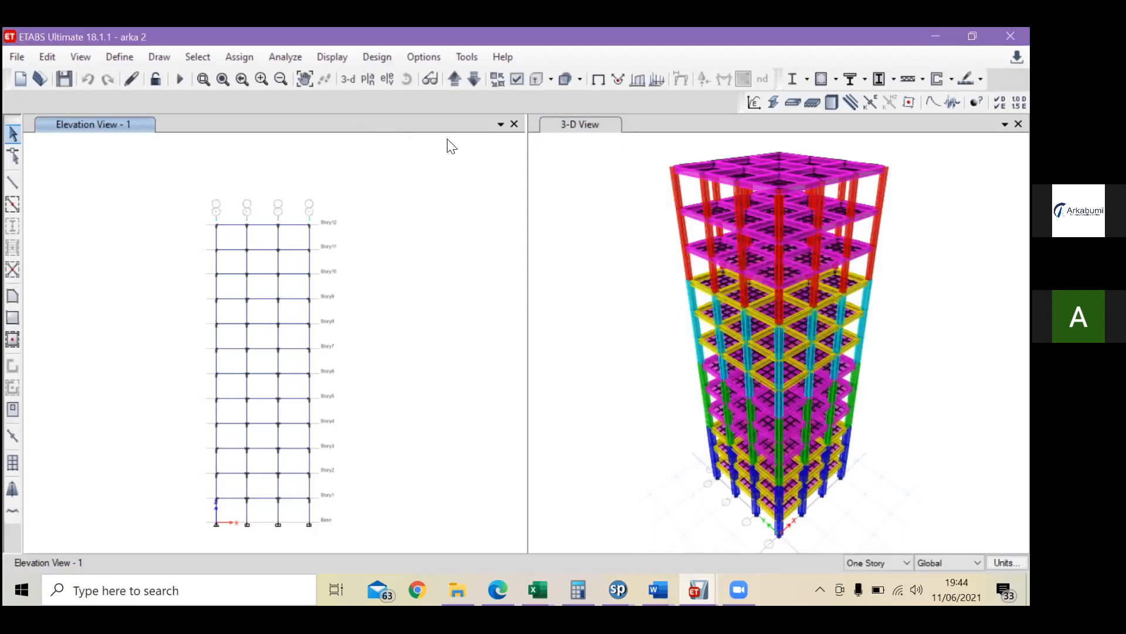
pyautogui.click(372, 80)
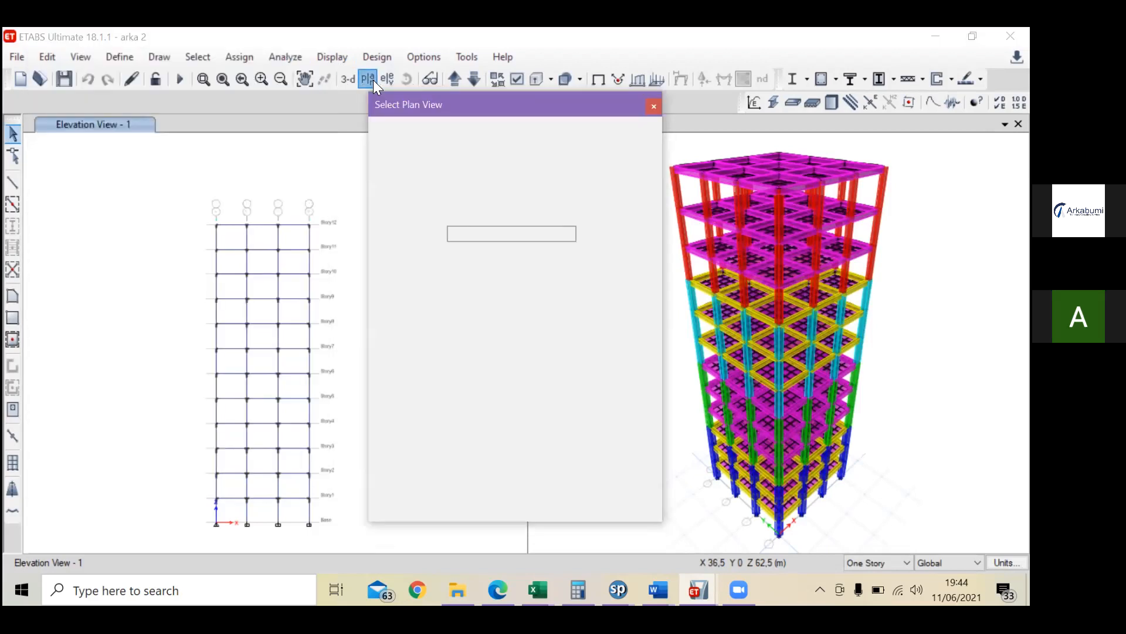
pyautogui.moveTo(456, 105); pyautogui.dragTo(440, 110)
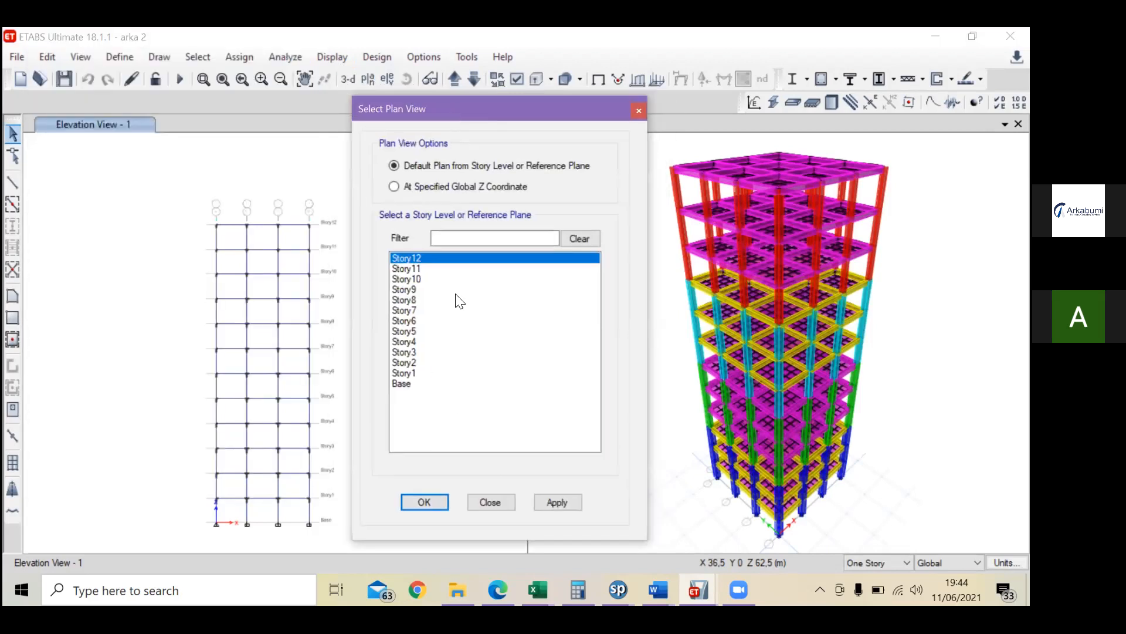
pyautogui.click(442, 374)
pyautogui.click(554, 501)
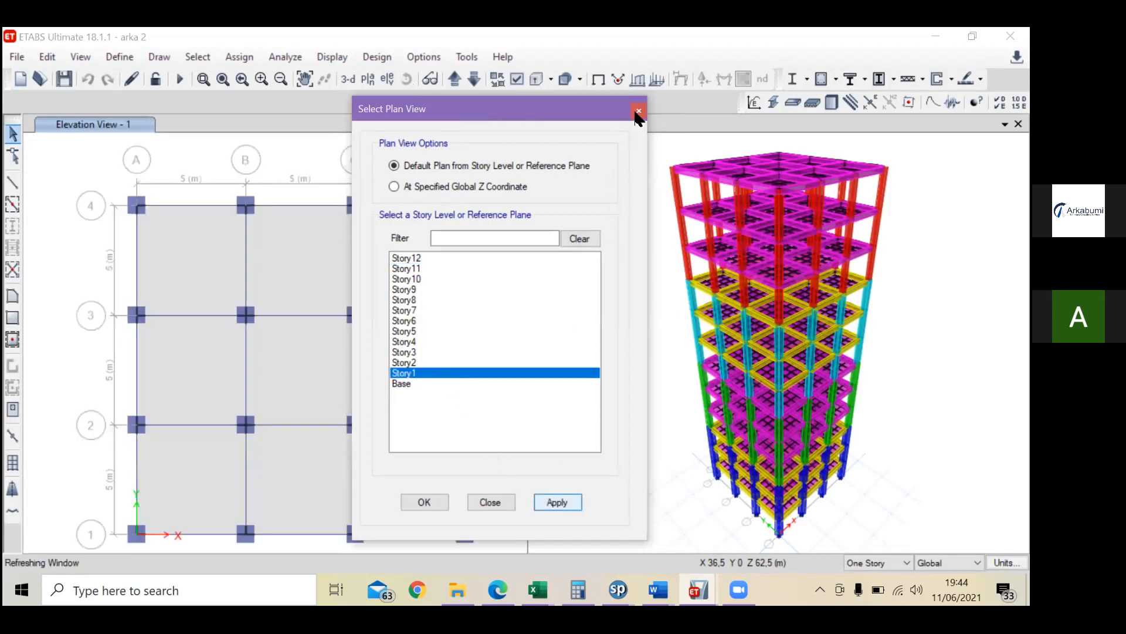
pyautogui.click(636, 111)
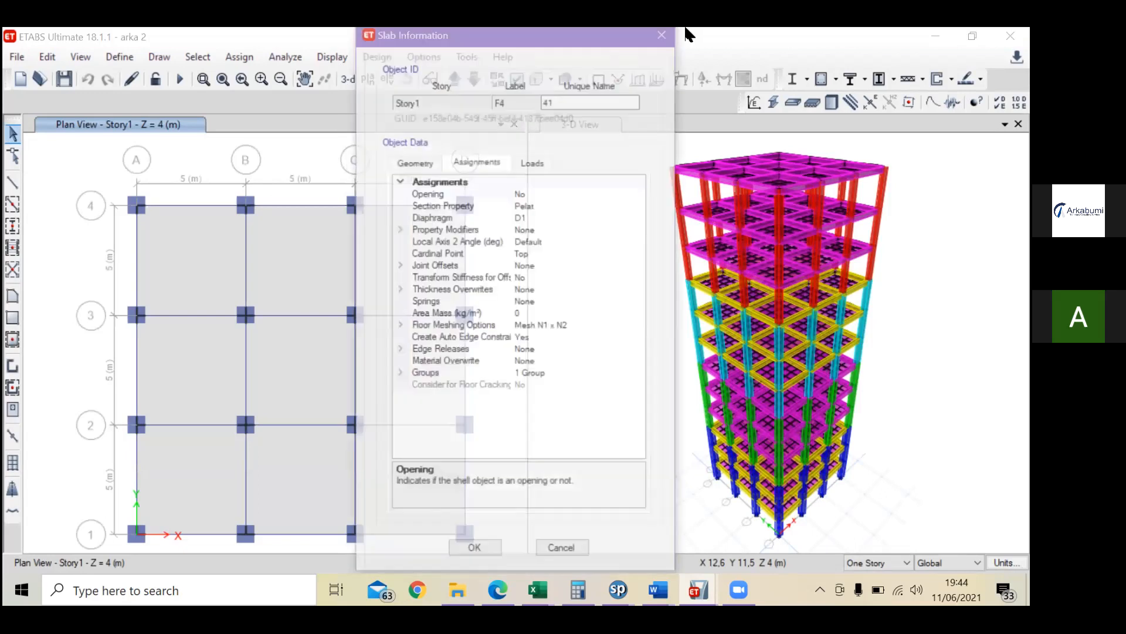
# Step: Inspect the assignments of the Story1 slab and of the edge beams between grids C and D and between grids 3 and 4
pyautogui.click(661, 35)
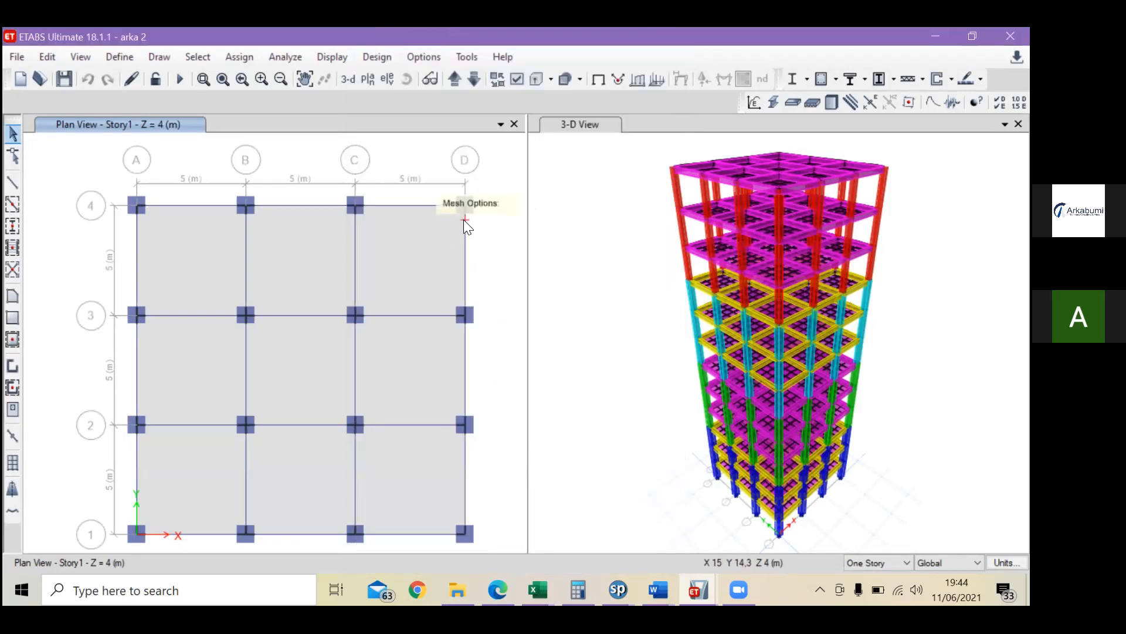
pyautogui.rightClick(464, 220)
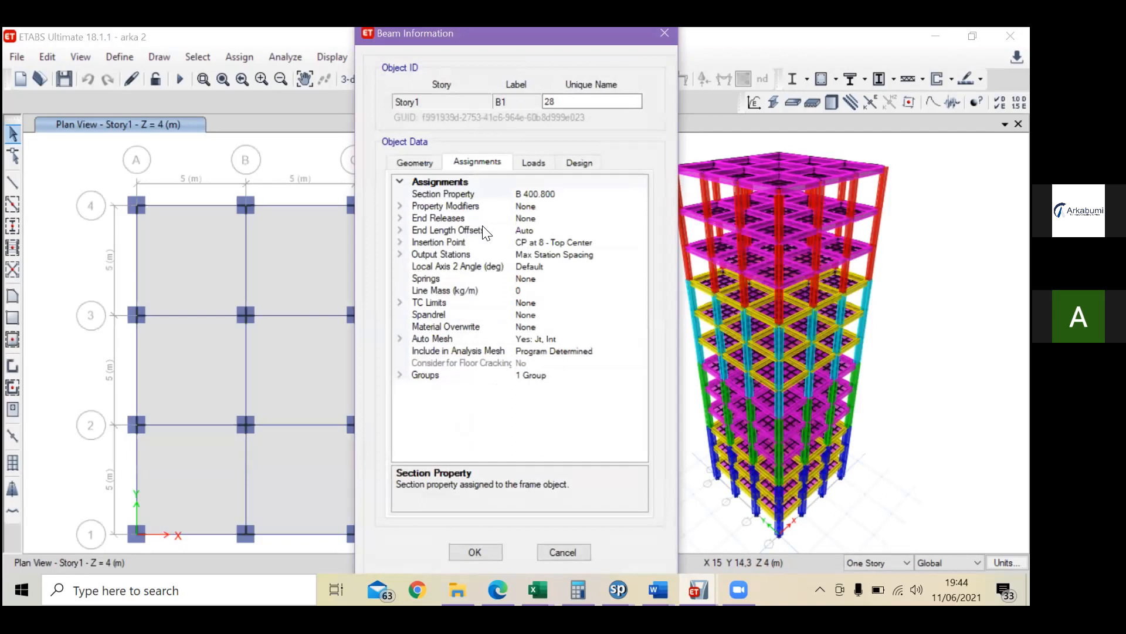
pyautogui.click(669, 36)
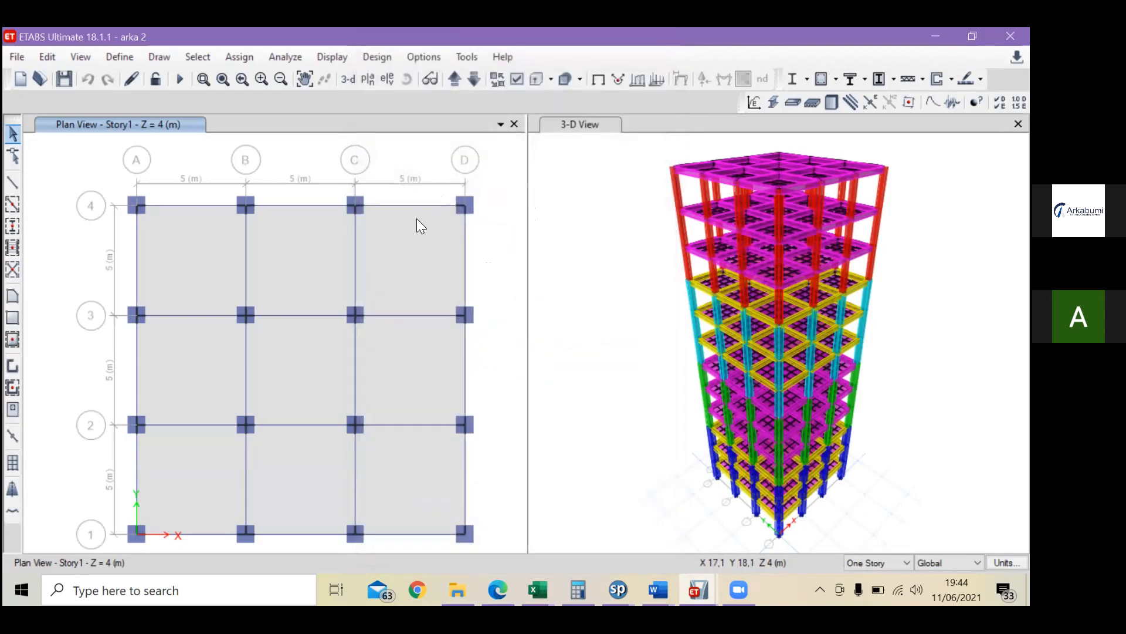
pyautogui.rightClick(426, 203)
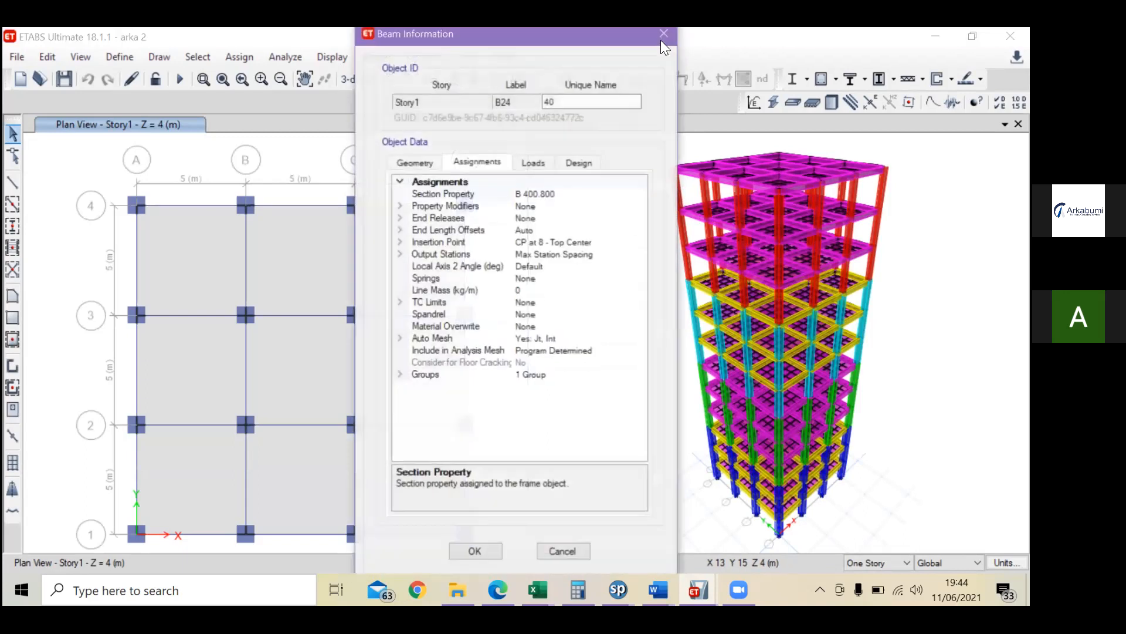
# Step: Run the analysis of the arka 2 model with the 3-D view active
pyautogui.click(119, 57)
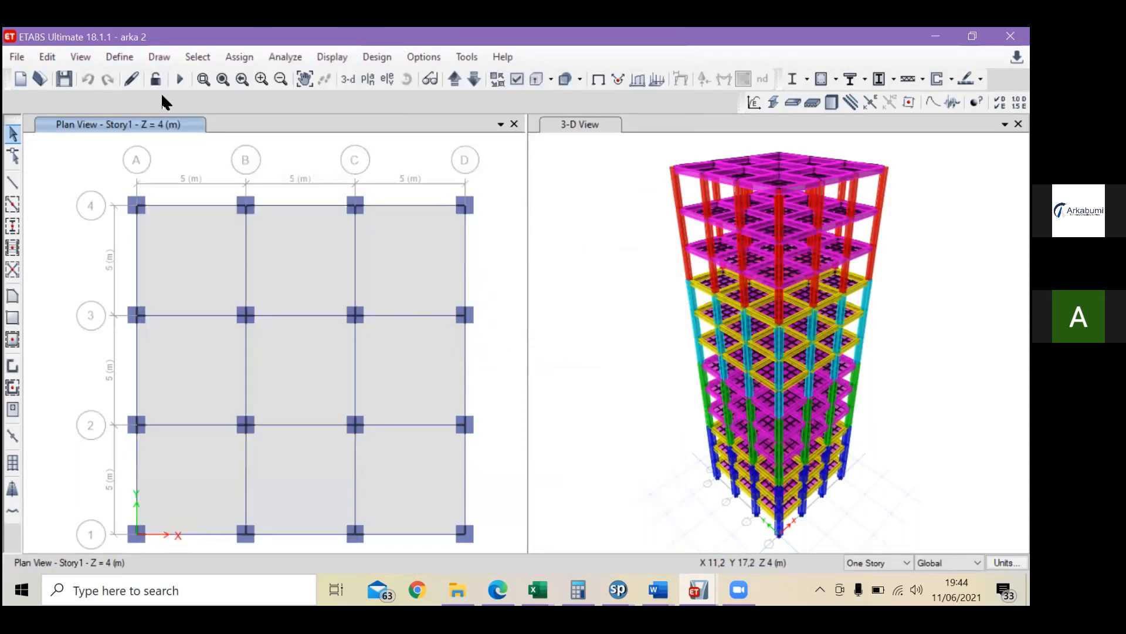
pyautogui.click(577, 122)
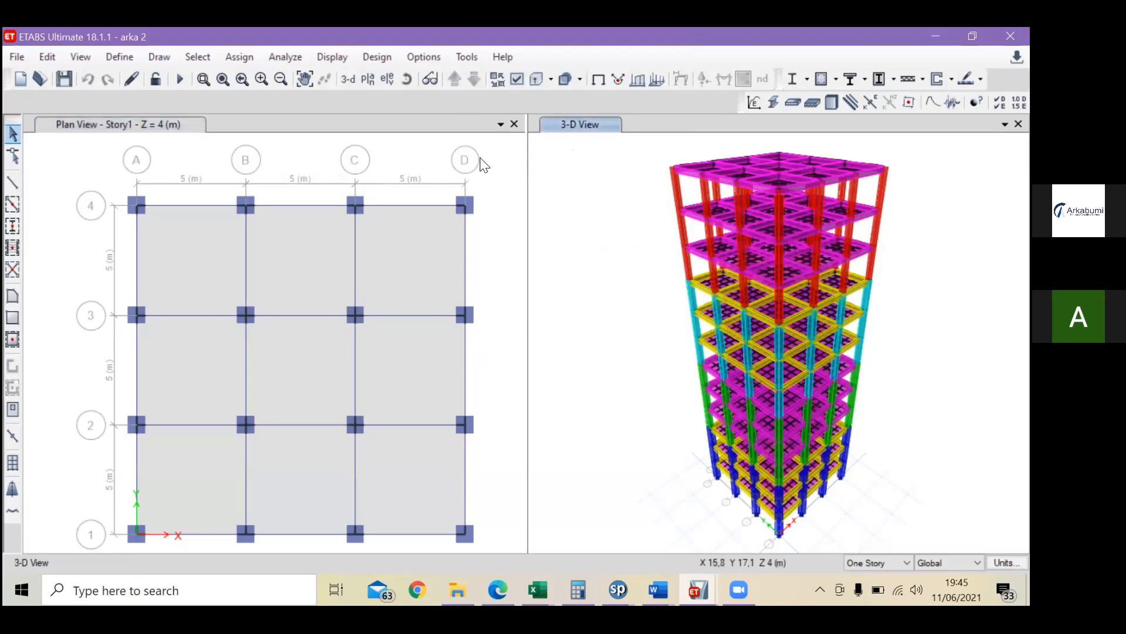
pyautogui.click(180, 75)
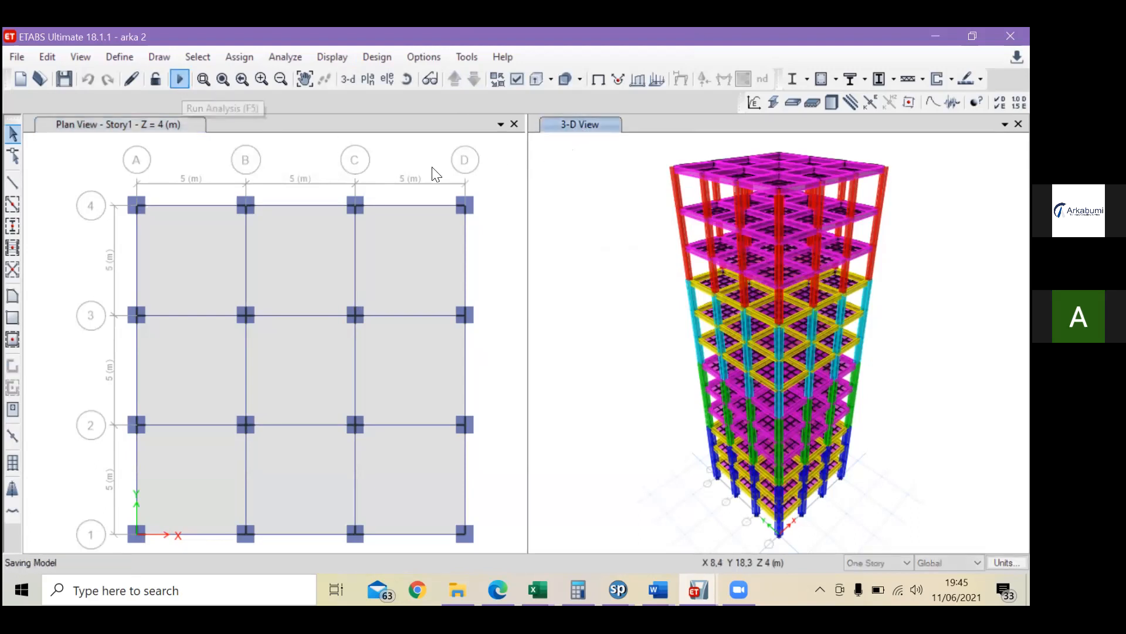
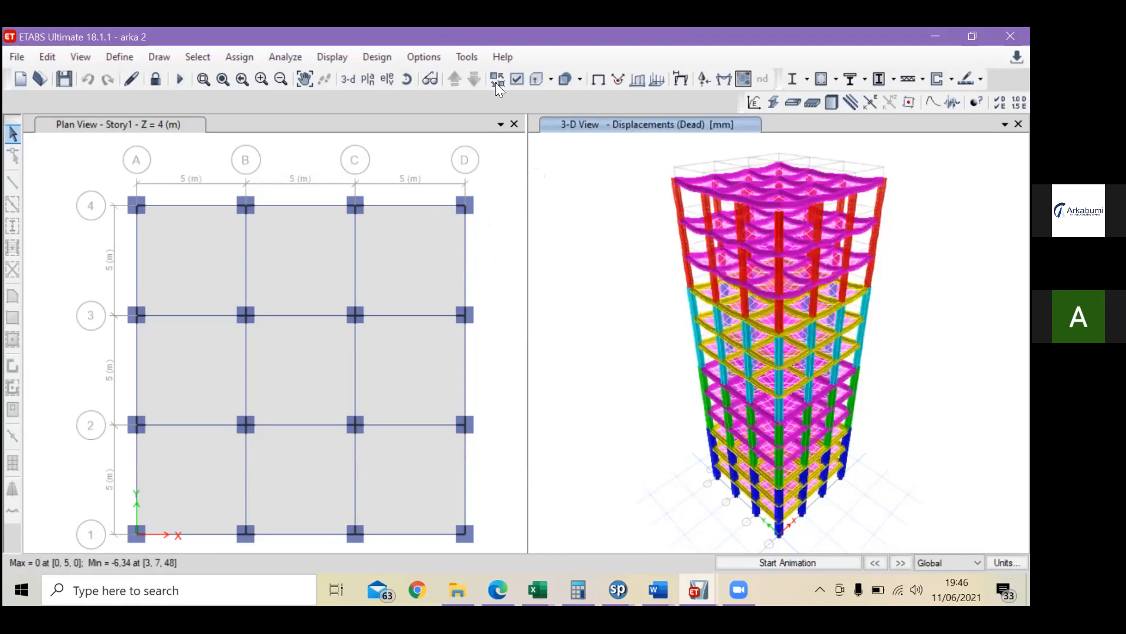
# Step: Display the Modal Participating Mass Ratios table from the arka 2 model's structure output
pyautogui.click(349, 58)
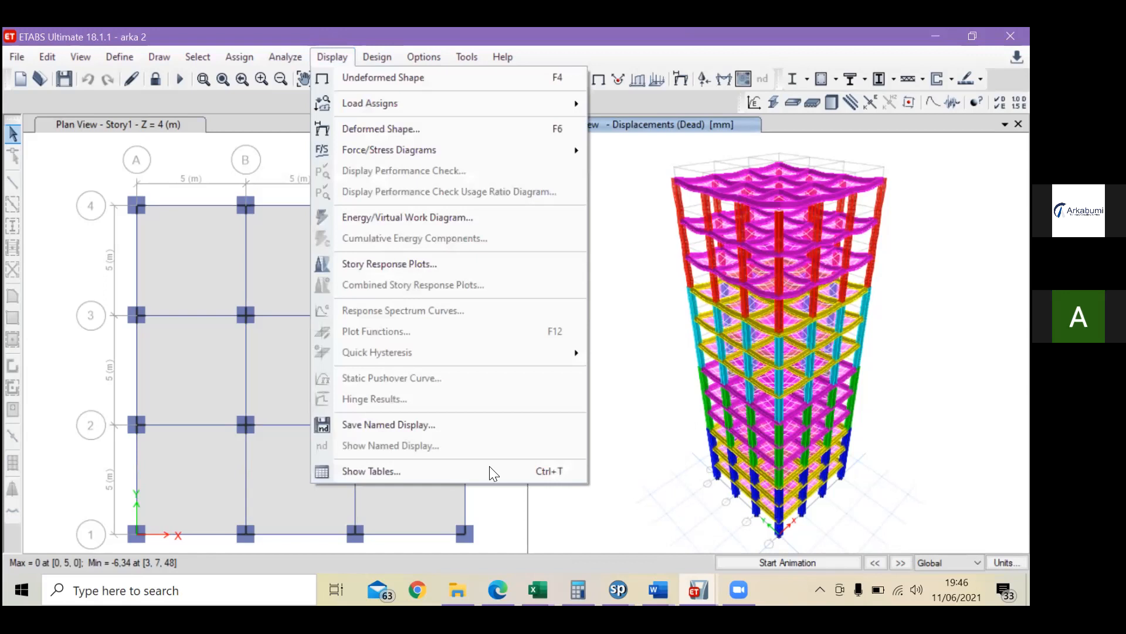
pyautogui.click(481, 473)
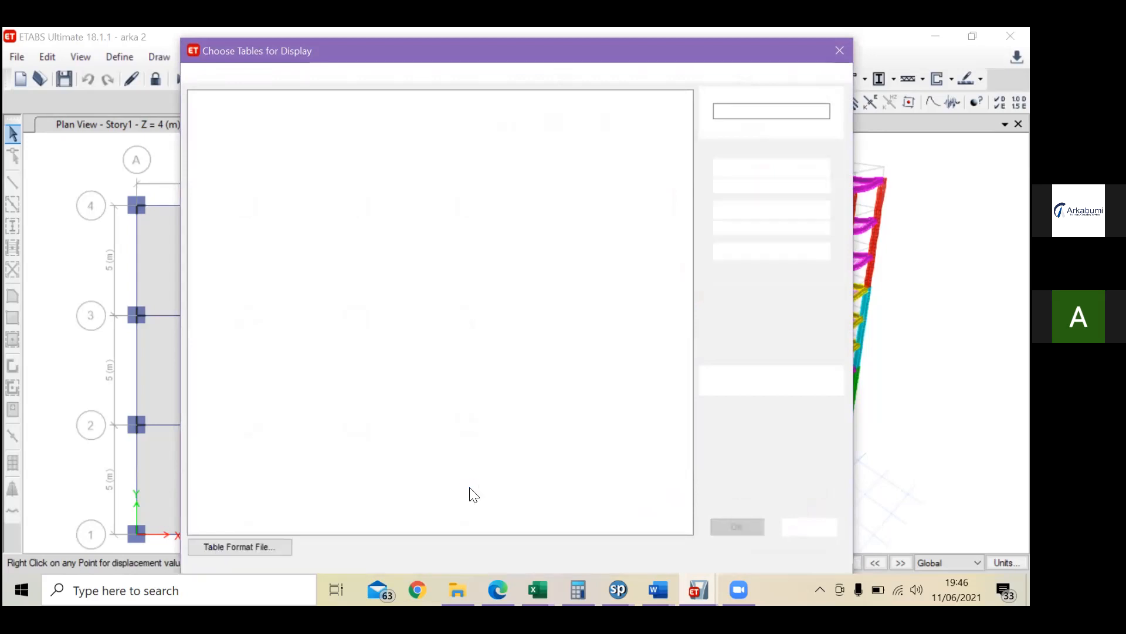
pyautogui.click(210, 304)
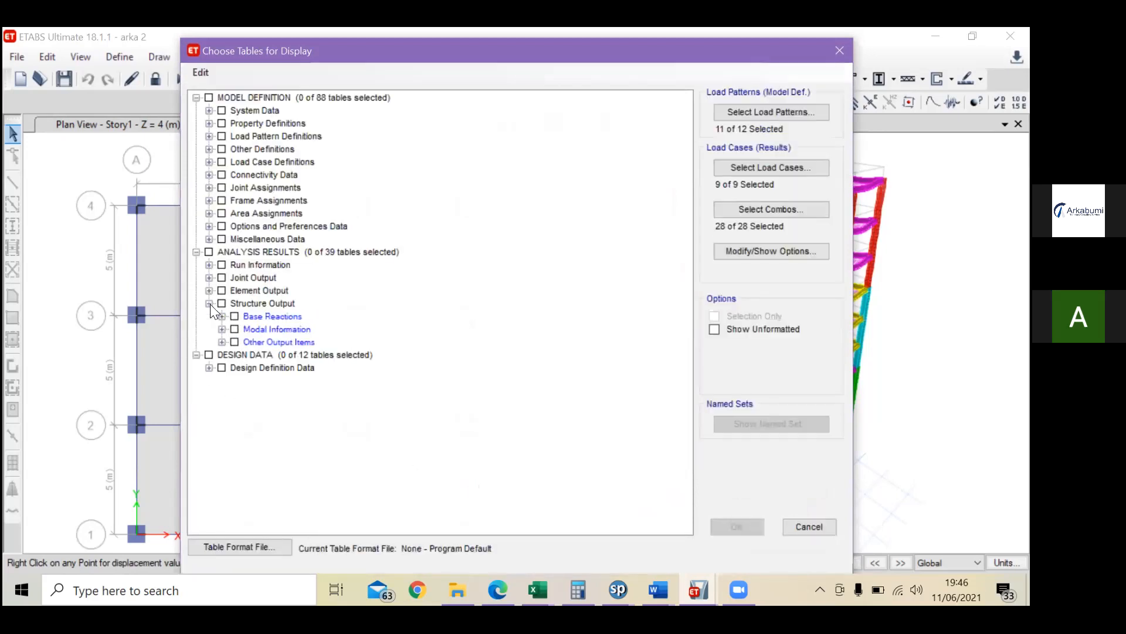
pyautogui.click(223, 332)
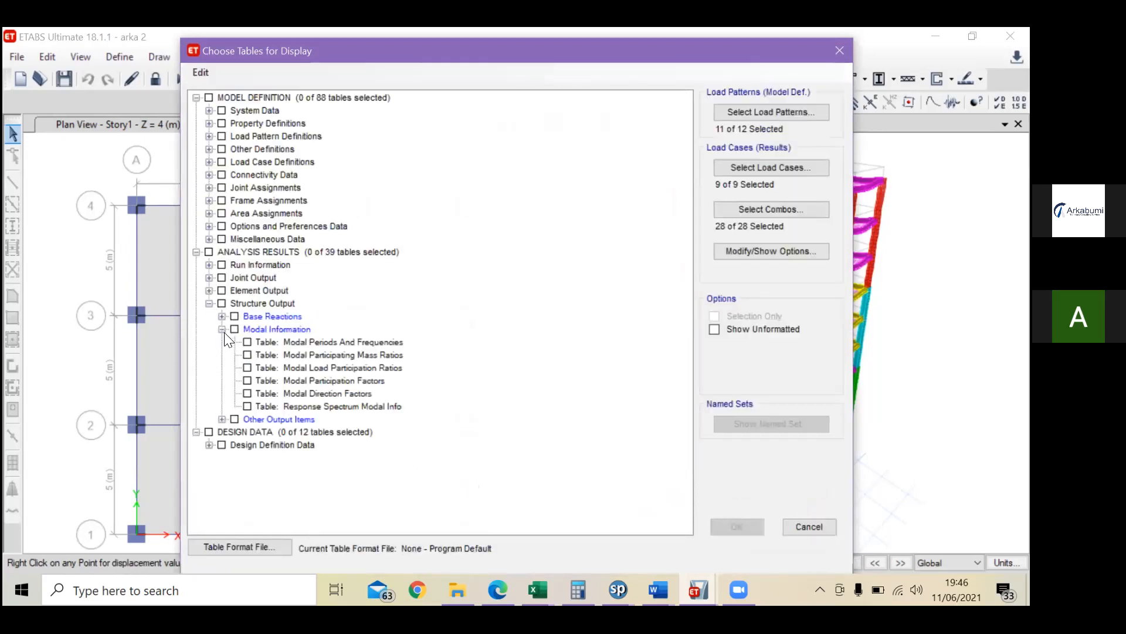
pyautogui.click(252, 353)
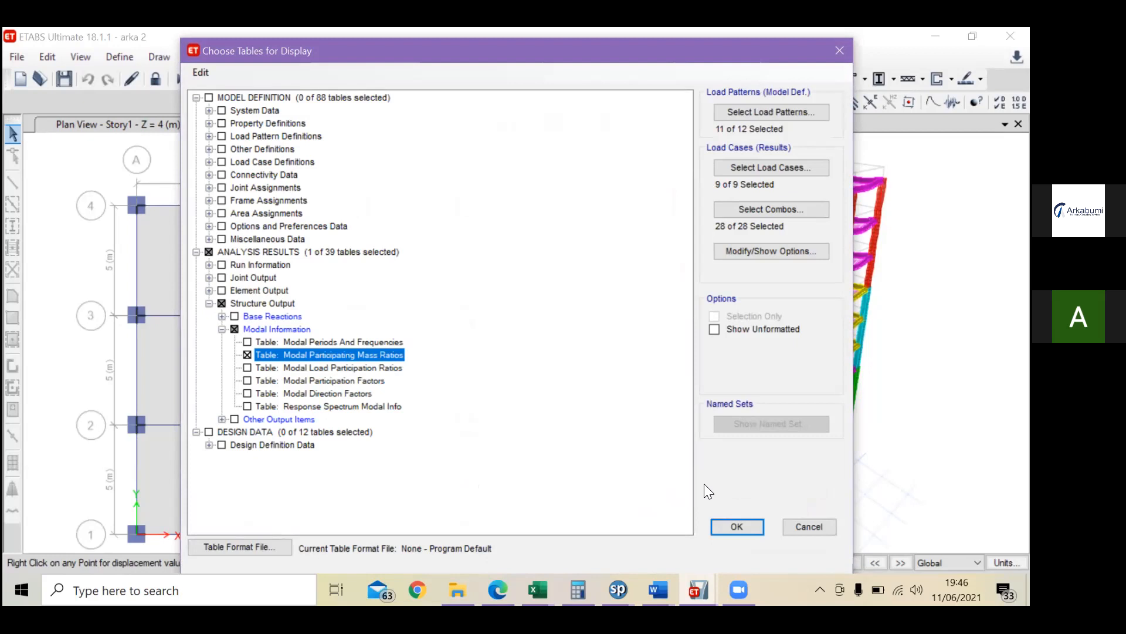
pyautogui.click(738, 524)
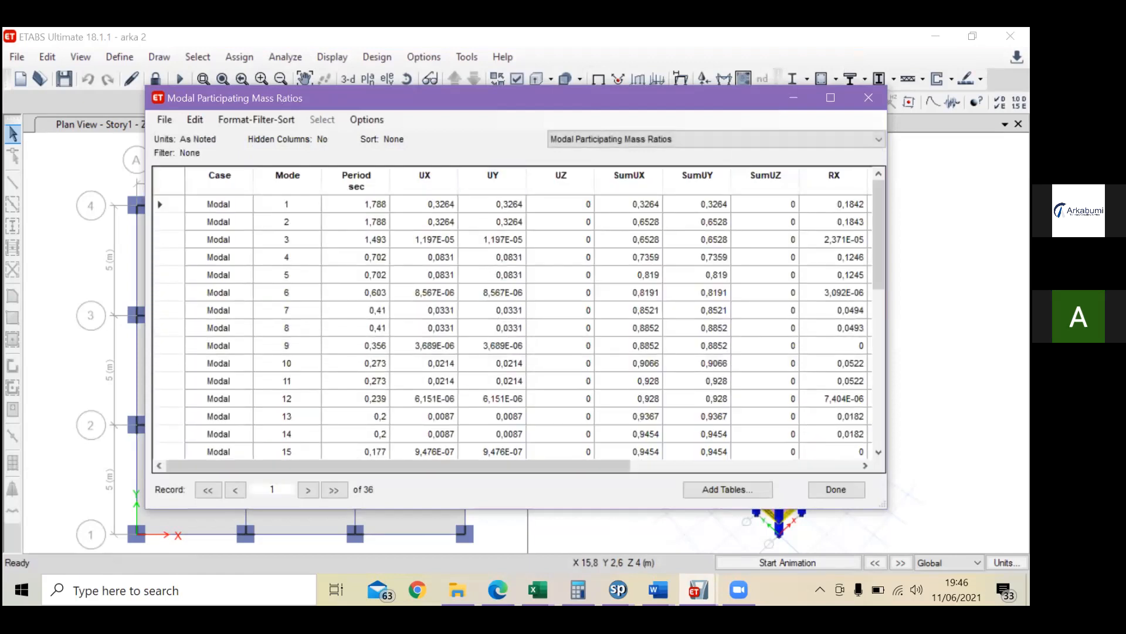
# Step: Switch to the Pertemuan 4 model, clear the Element Output table selection, and display its Modal Participating Mass Ratios table
pyautogui.moveTo(698, 590)
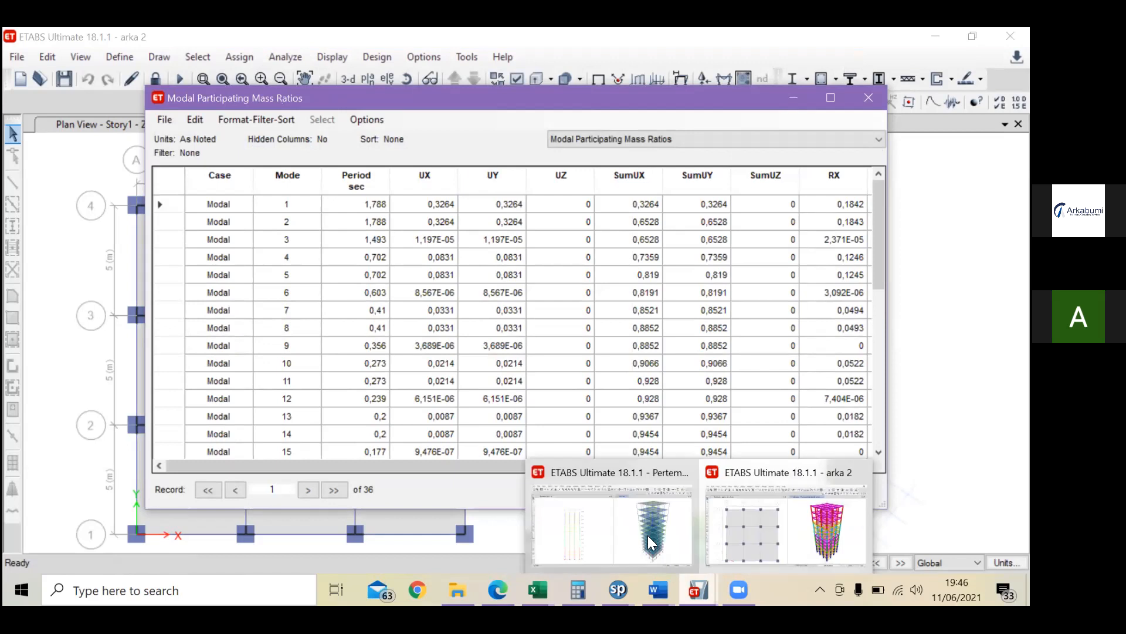
pyautogui.click(647, 536)
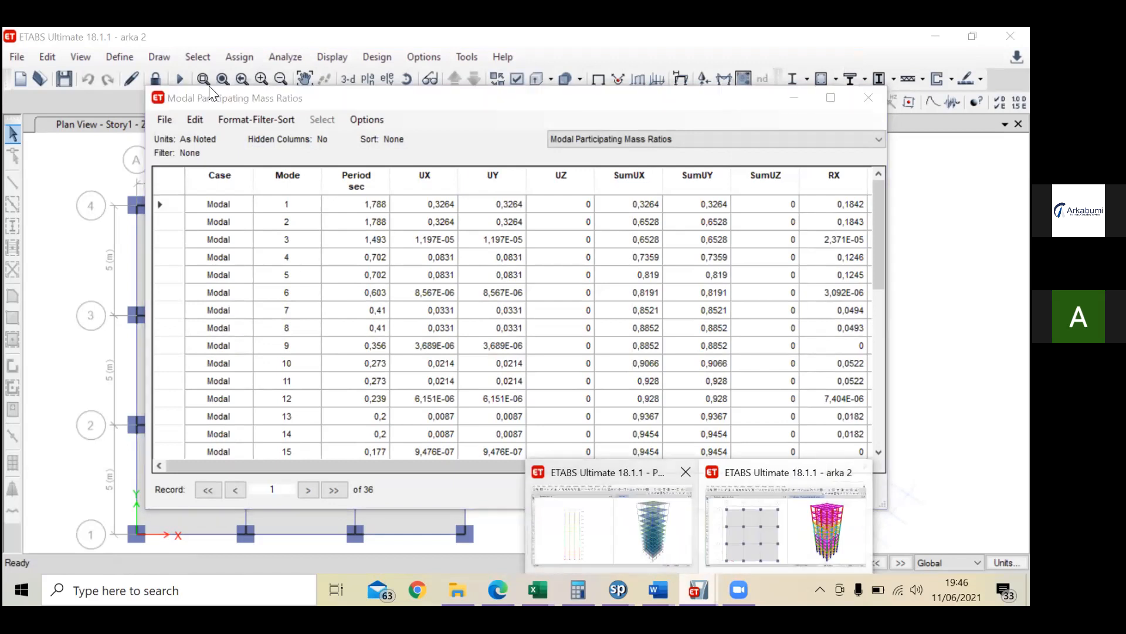
pyautogui.click(324, 57)
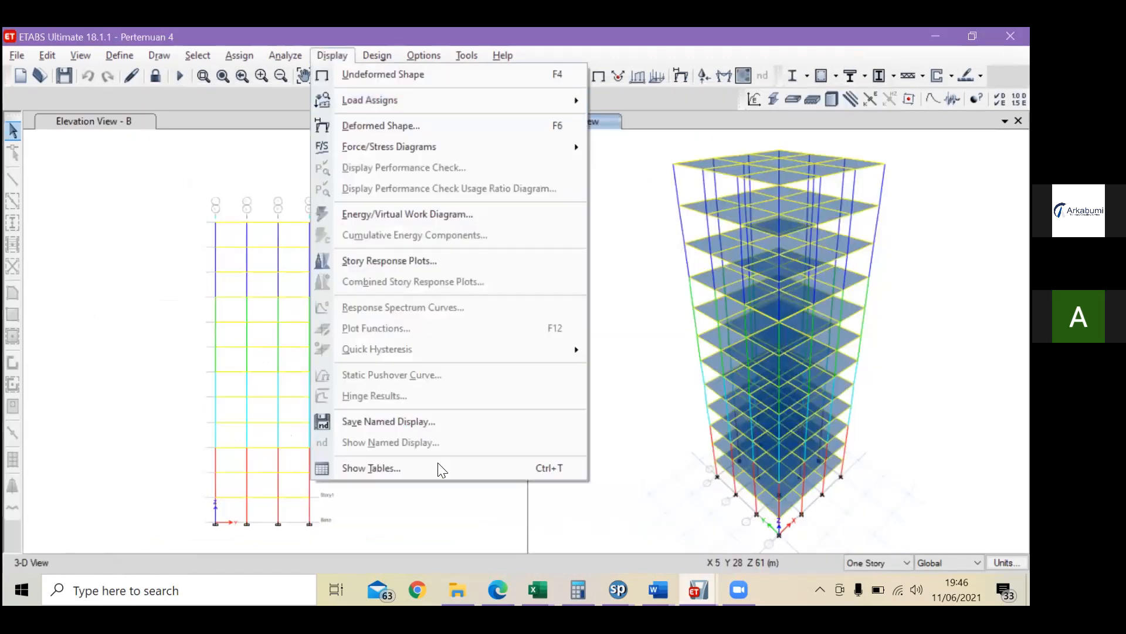
pyautogui.click(436, 463)
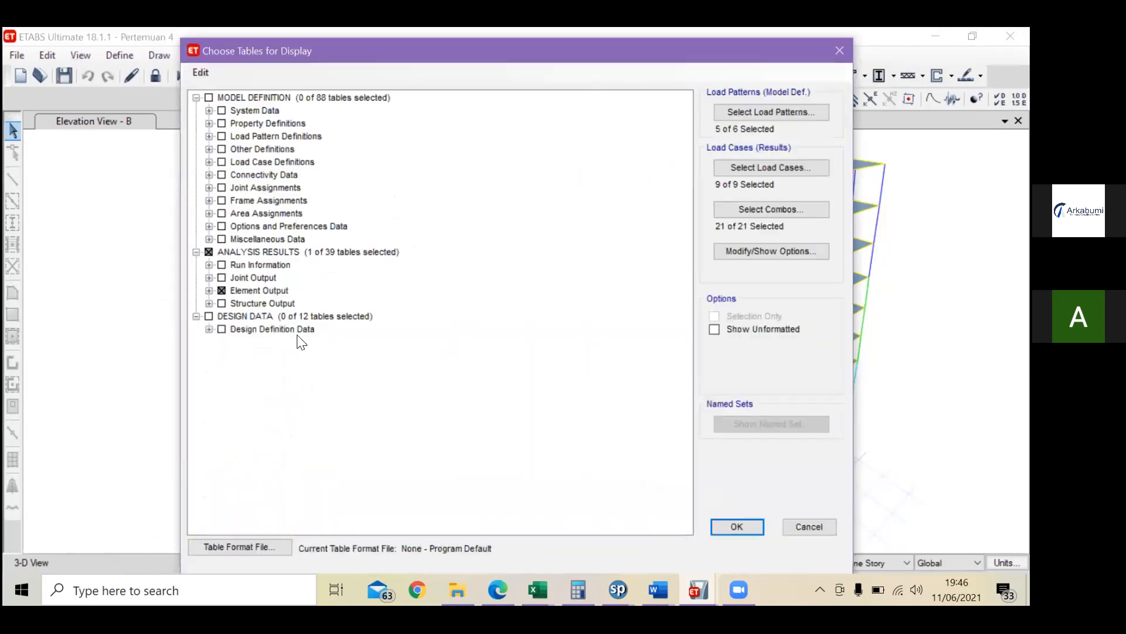
pyautogui.click(219, 289)
pyautogui.click(221, 291)
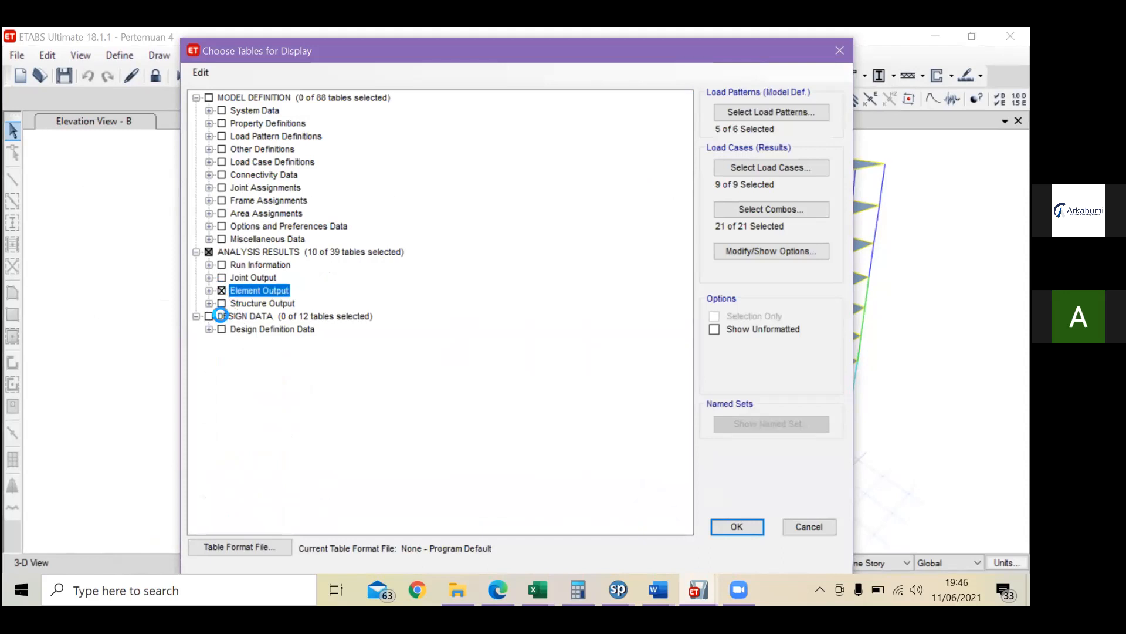
pyautogui.click(210, 304)
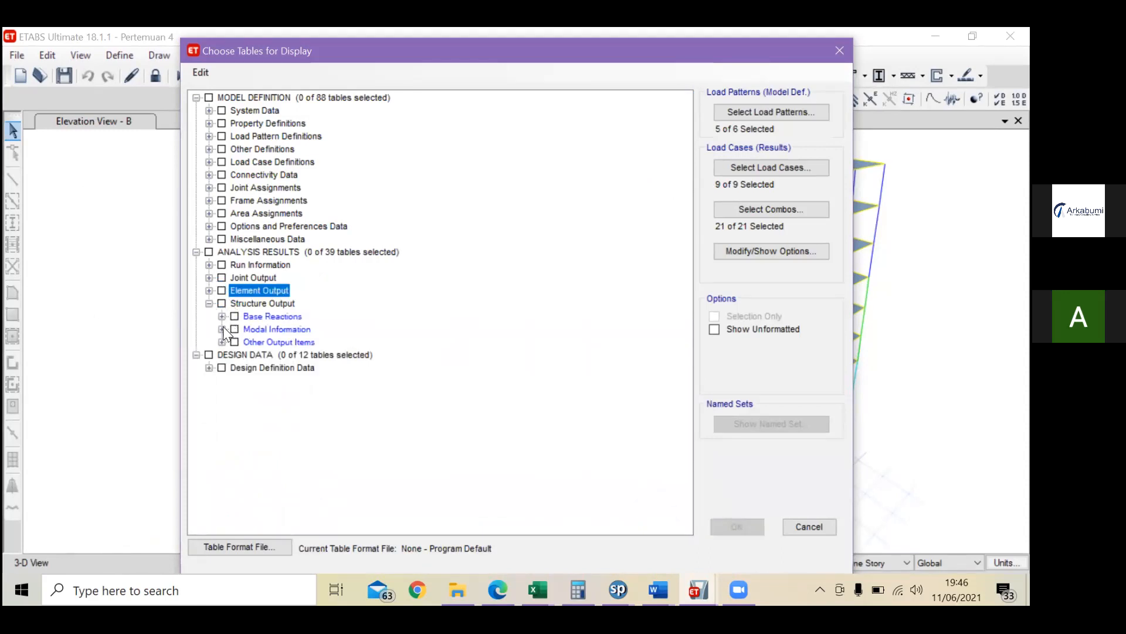
pyautogui.click(223, 329)
pyautogui.click(246, 355)
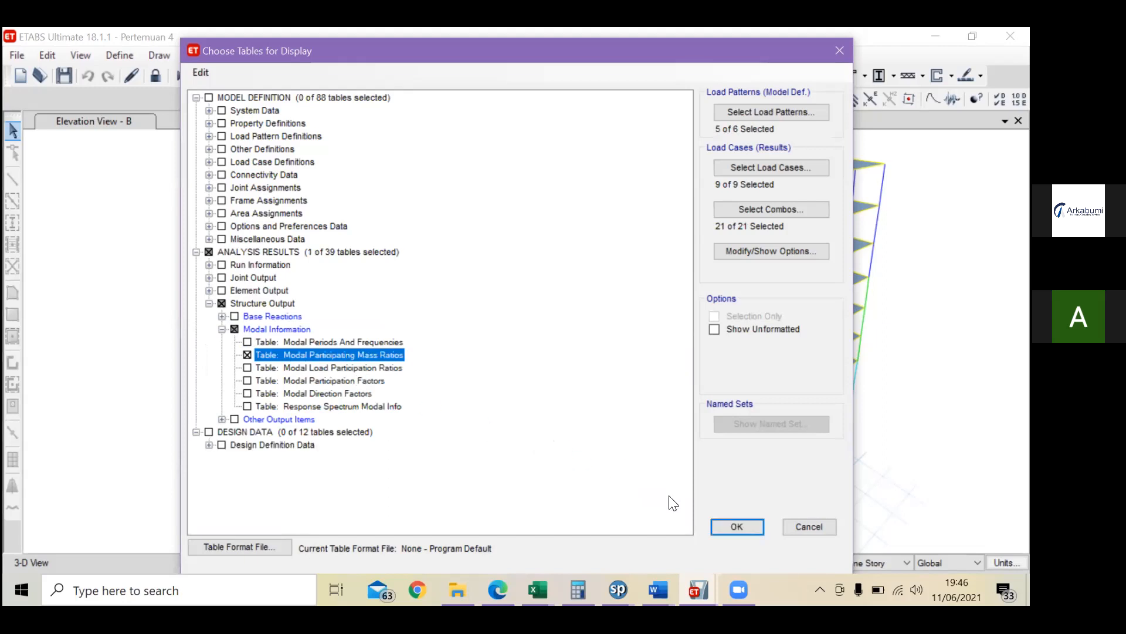
pyautogui.click(734, 526)
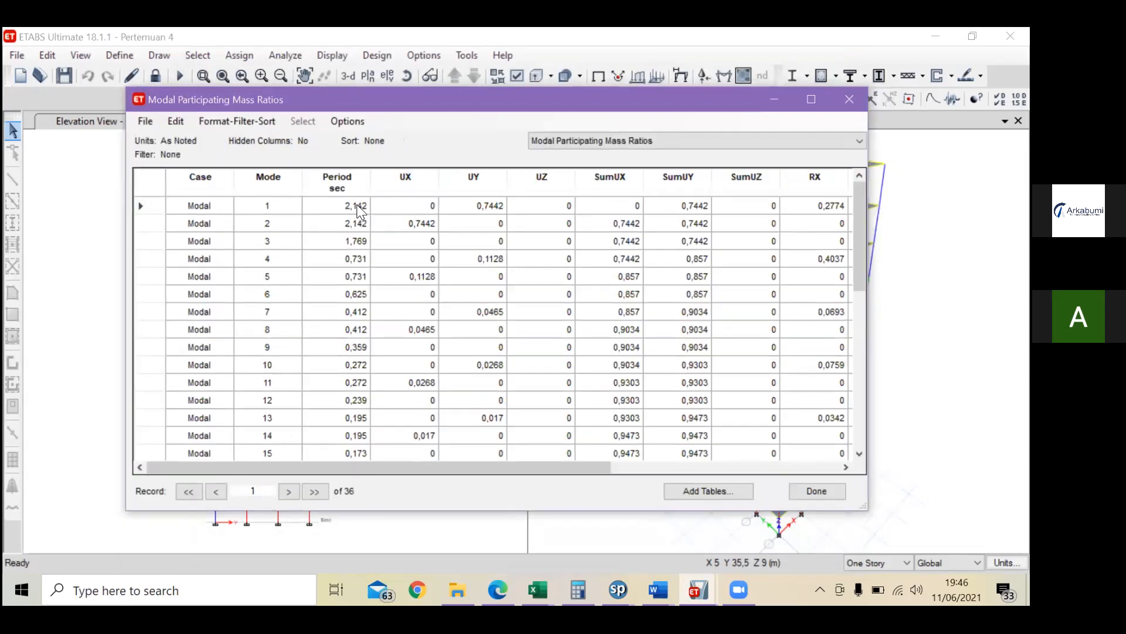
# Step: Compare the periods of modes 1 and 2 in the Pertemuan 4 table with those of the arka 2 model
pyautogui.click(357, 207)
pyautogui.click(362, 223)
pyautogui.click(357, 204)
pyautogui.click(358, 224)
pyautogui.click(362, 208)
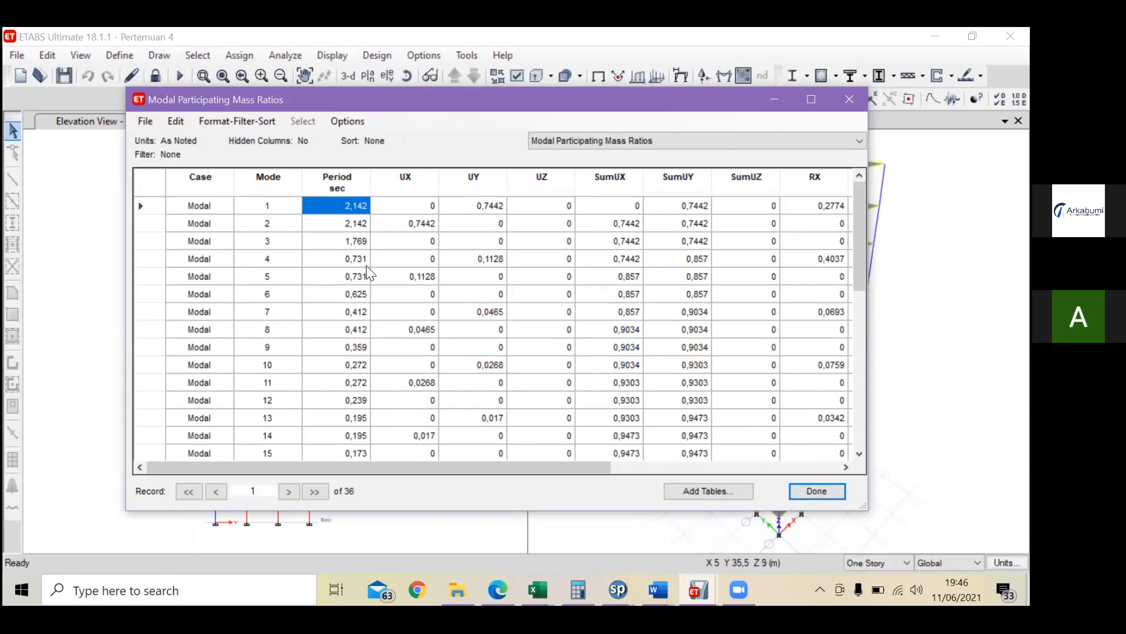
pyautogui.hotkey('alt', 'Tab')
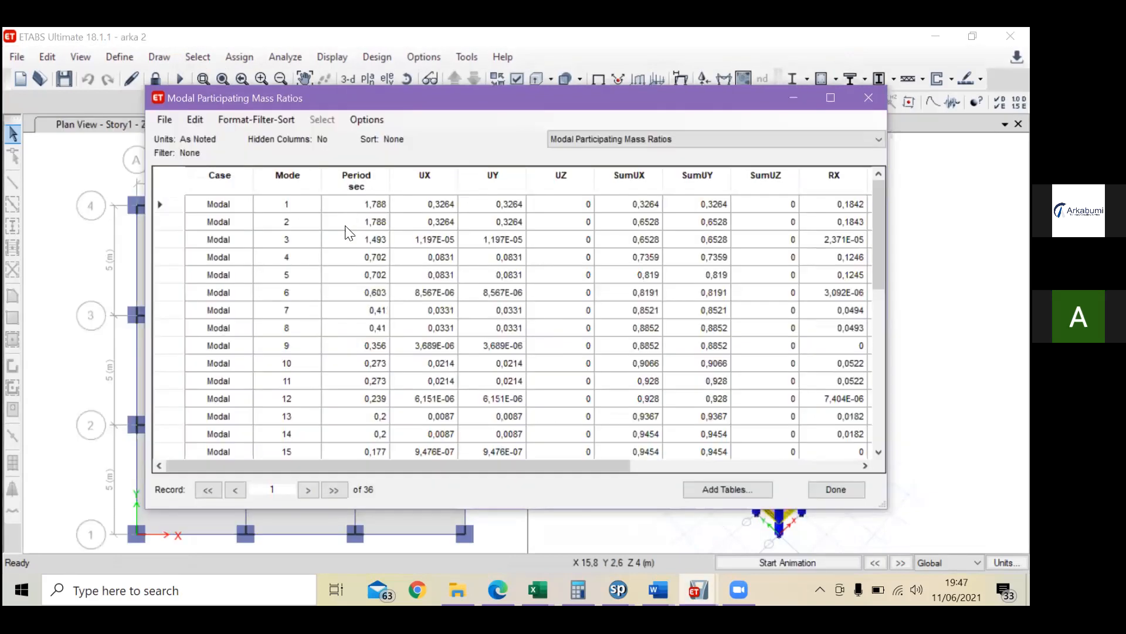
pyautogui.hotkey('alt', 'Tab')
pyautogui.click(345, 221)
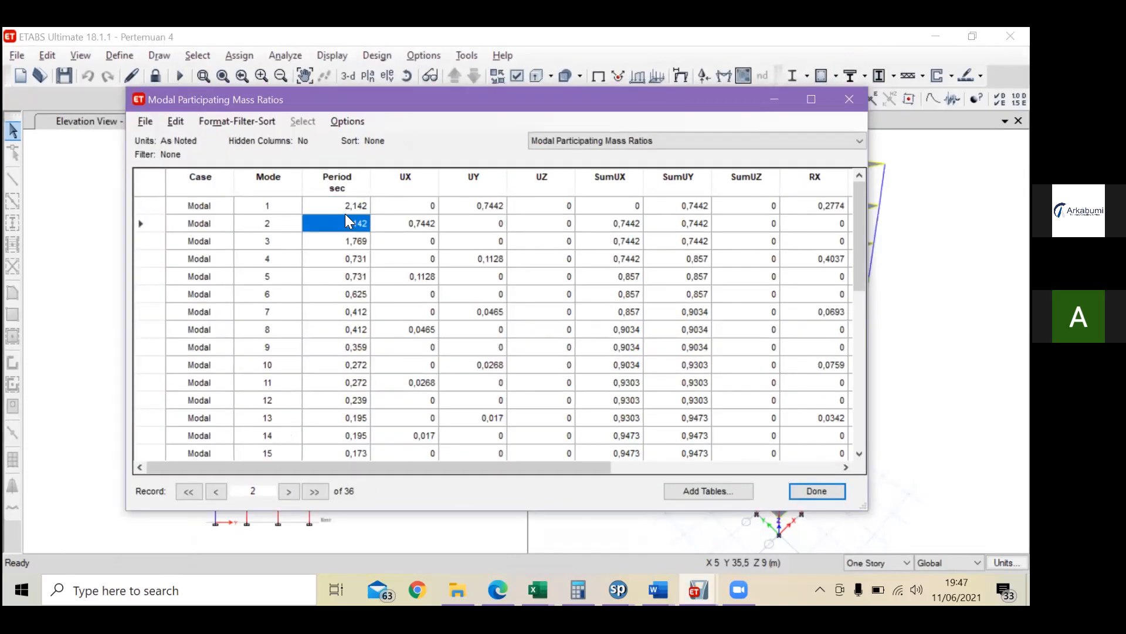
# Step: Recheck the periods of modes 1 and 2 in Pertemuan 4, return to the arka 2 model and close its modal table
pyautogui.click(345, 209)
pyautogui.click(346, 221)
pyautogui.click(352, 211)
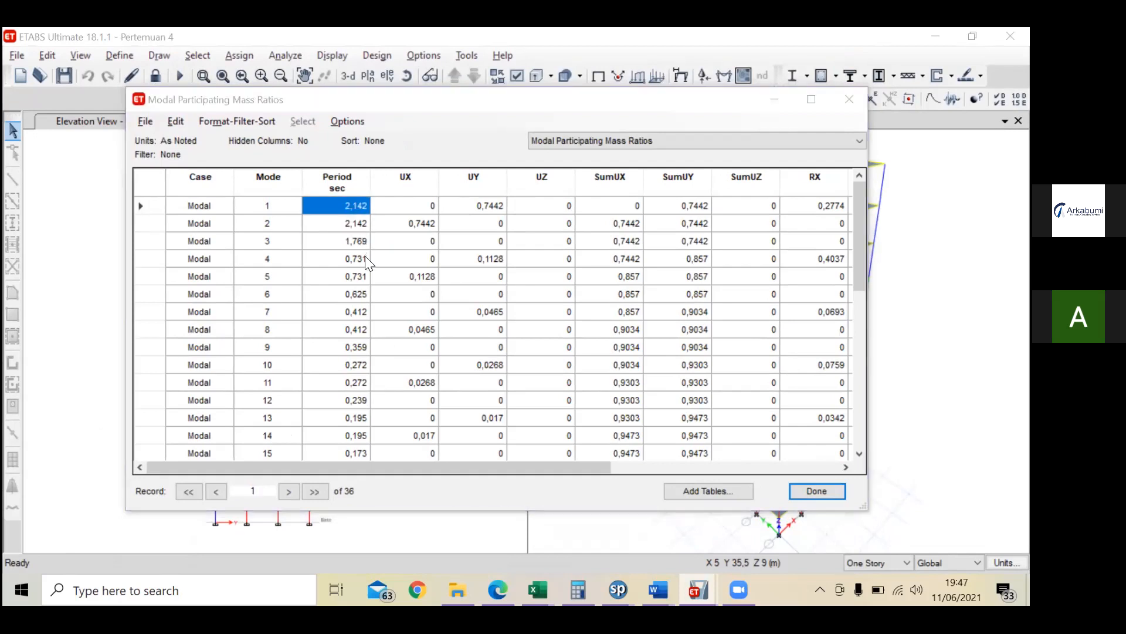
pyautogui.hotkey('alt', 'Tab')
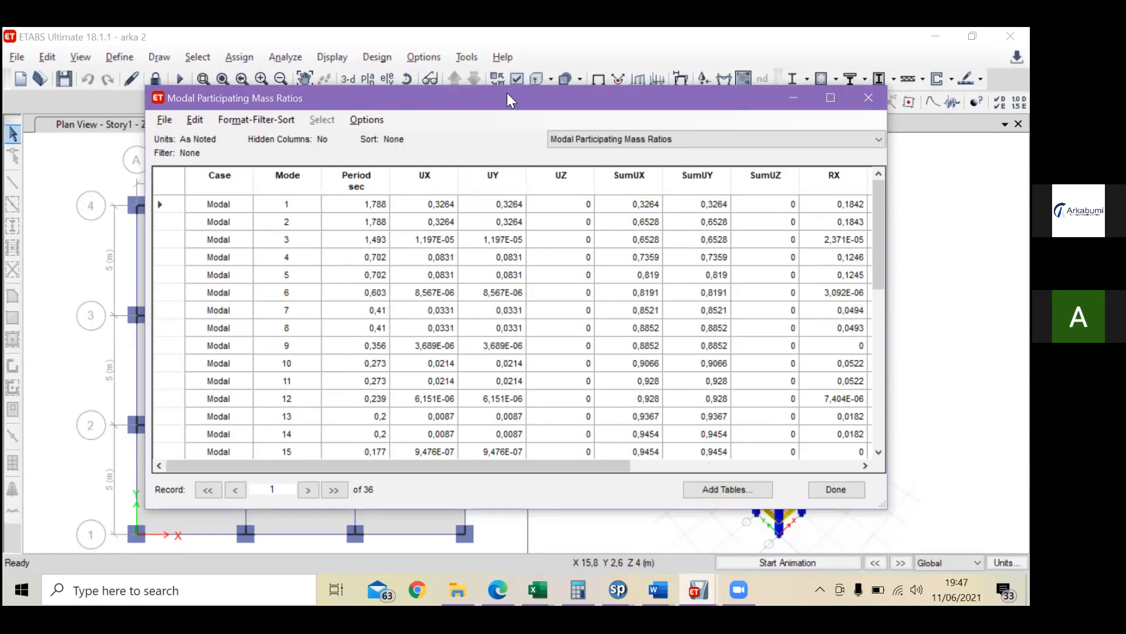
pyautogui.moveTo(504, 98); pyautogui.dragTo(437, 74)
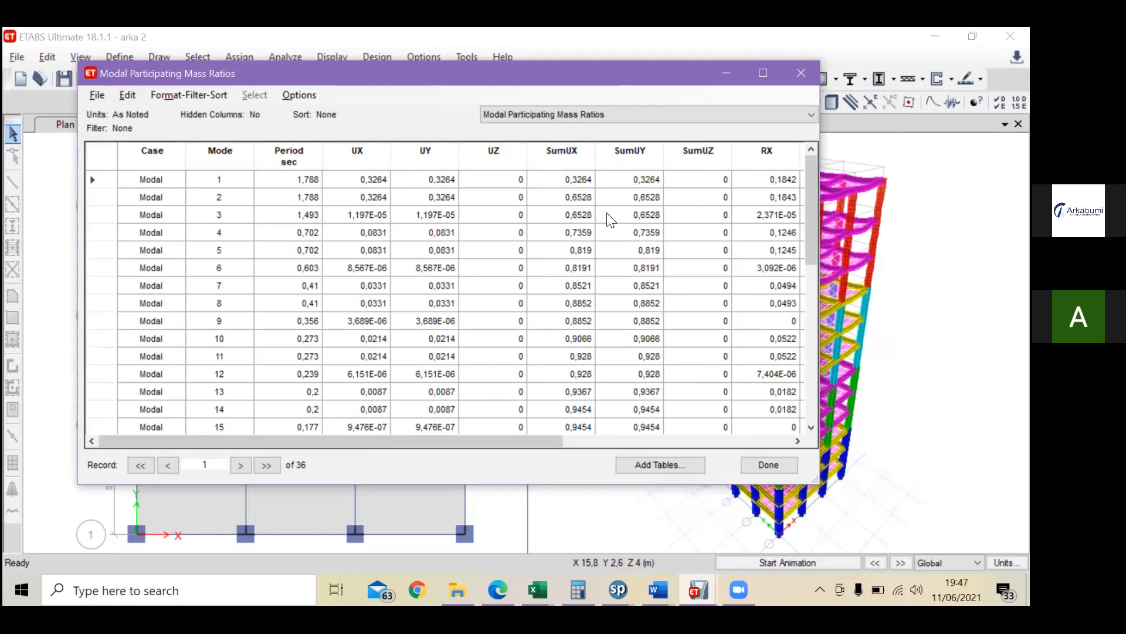
pyautogui.click(791, 80)
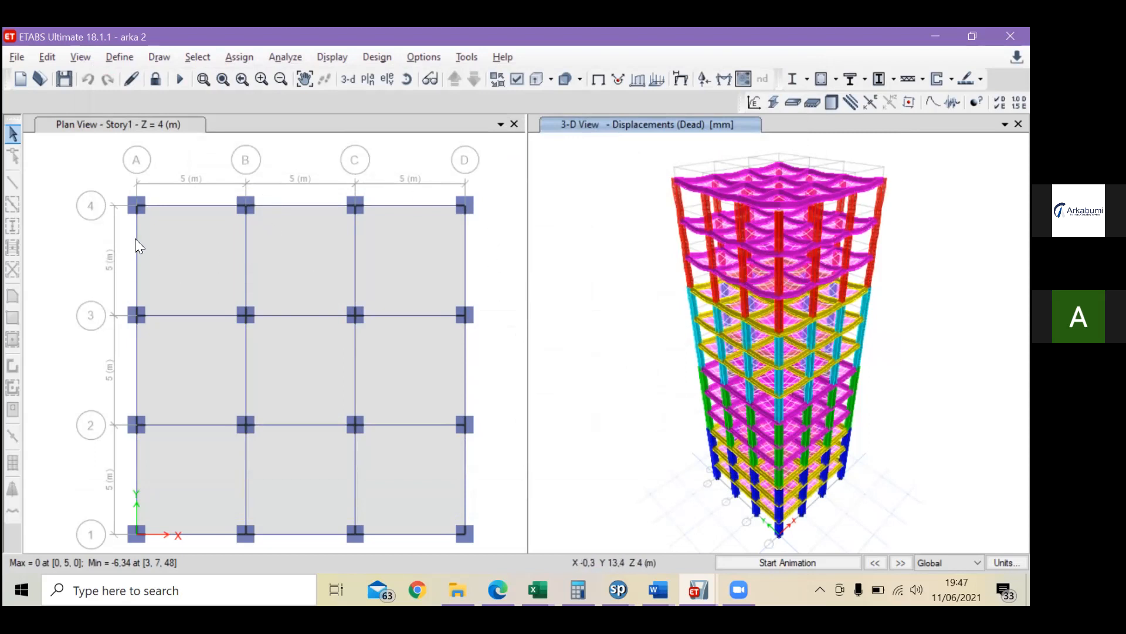
# Step: Inspect the section property of the grid A beam between grids 3 and 4 on Story1 and Story2
pyautogui.click(179, 139)
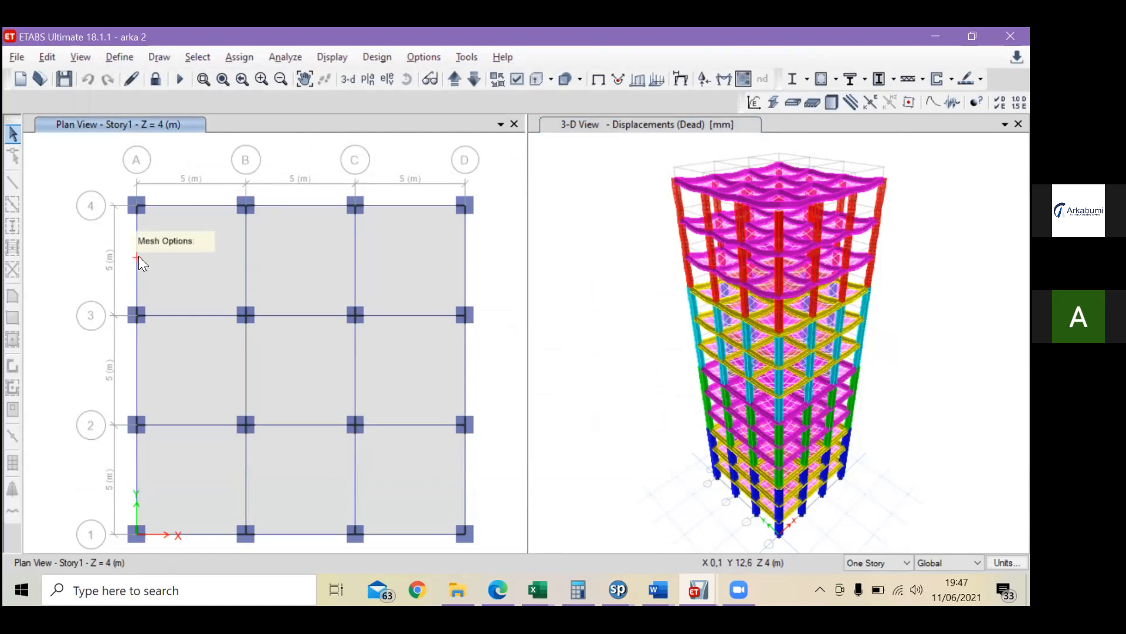
pyautogui.rightClick(138, 255)
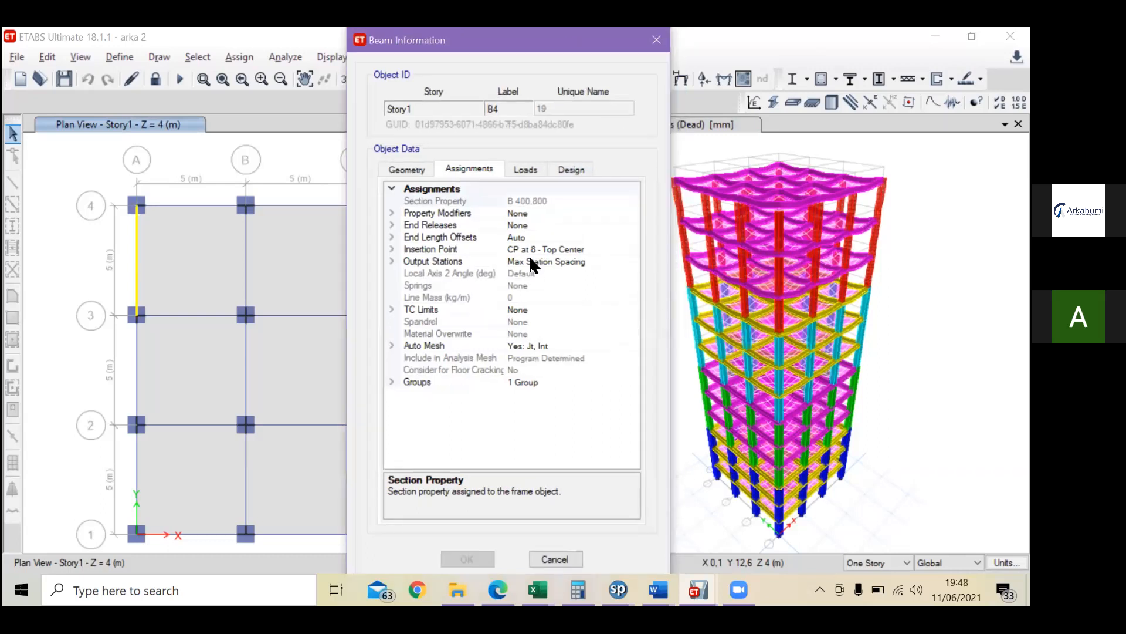
pyautogui.click(658, 34)
pyautogui.click(454, 79)
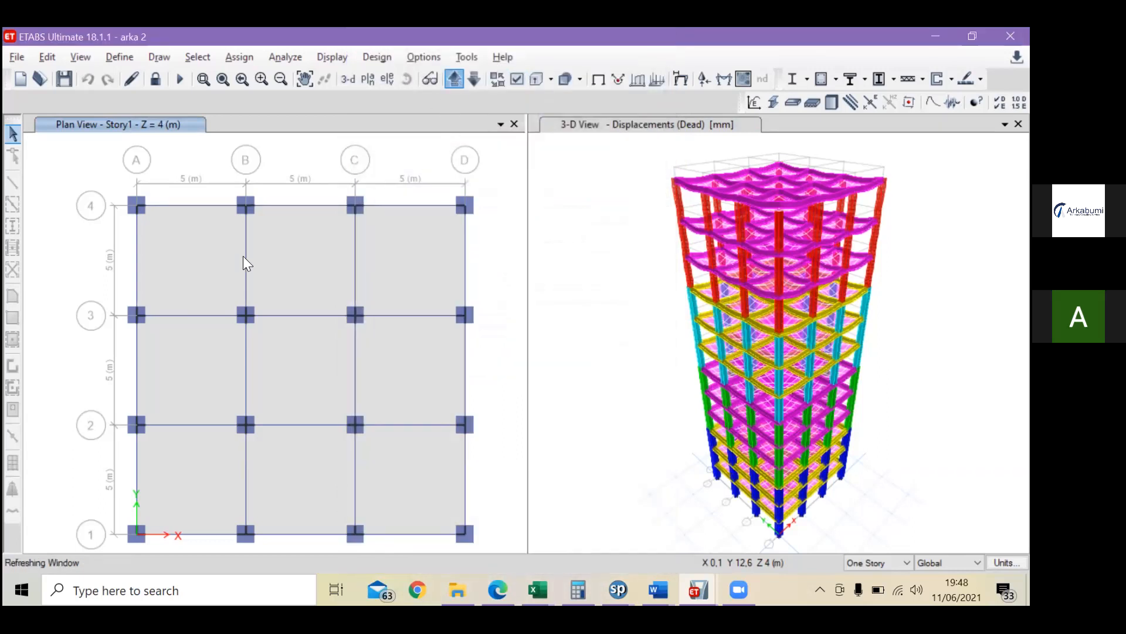
pyautogui.rightClick(137, 249)
pyautogui.click(670, 39)
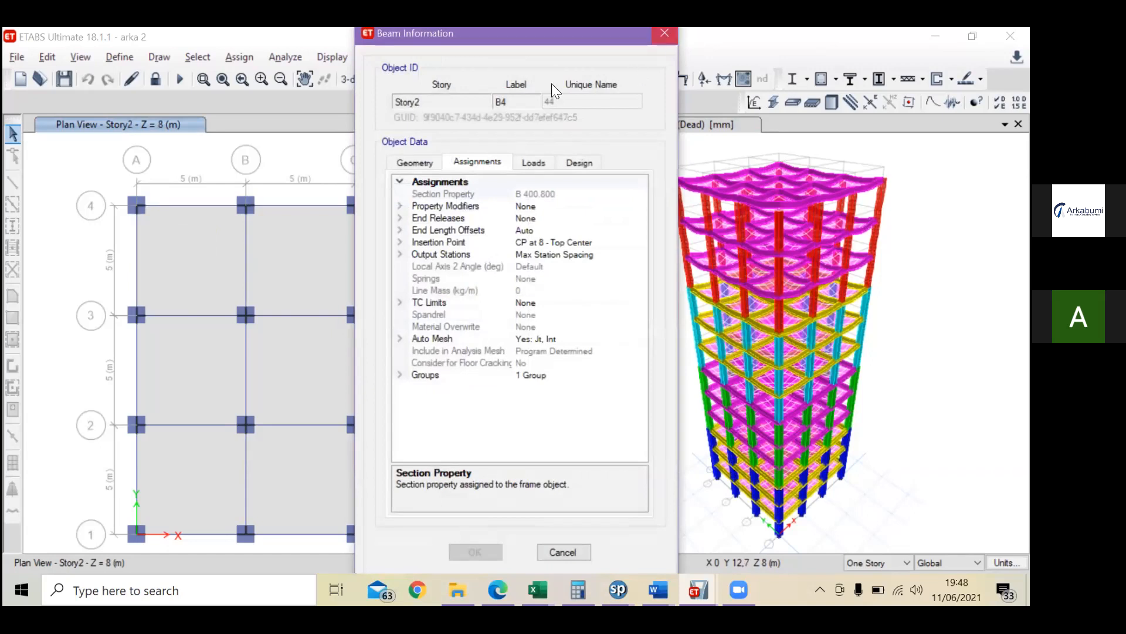
# Step: Inspect the section property of the same grid A beam on Story3 and Story4
pyautogui.click(455, 78)
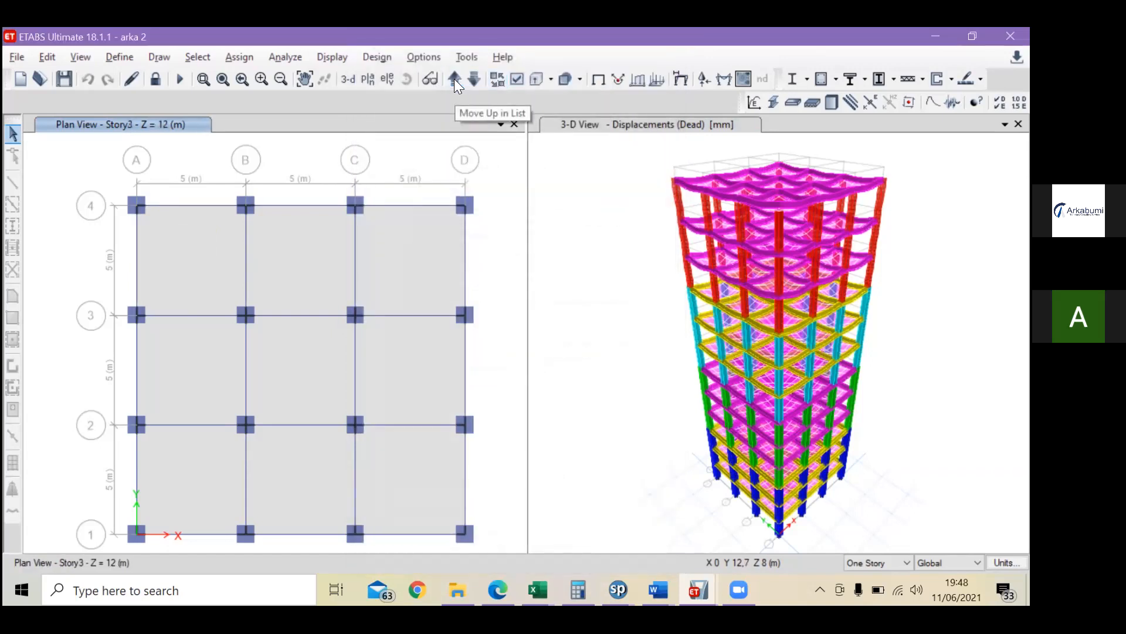
pyautogui.click(136, 249)
pyautogui.rightClick(136, 248)
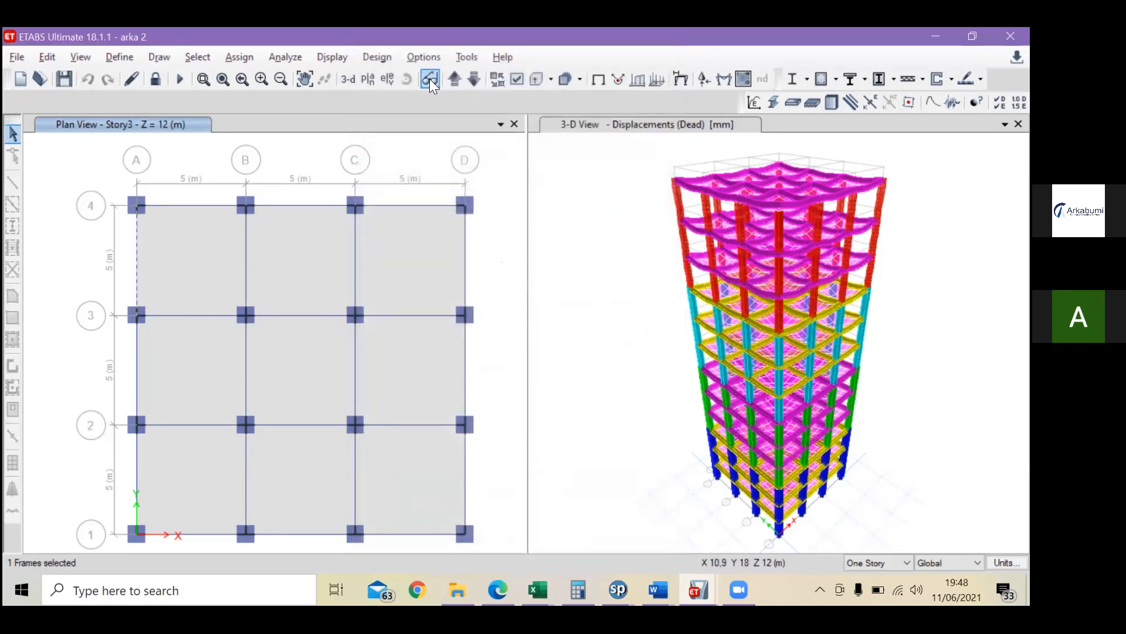
pyautogui.click(456, 79)
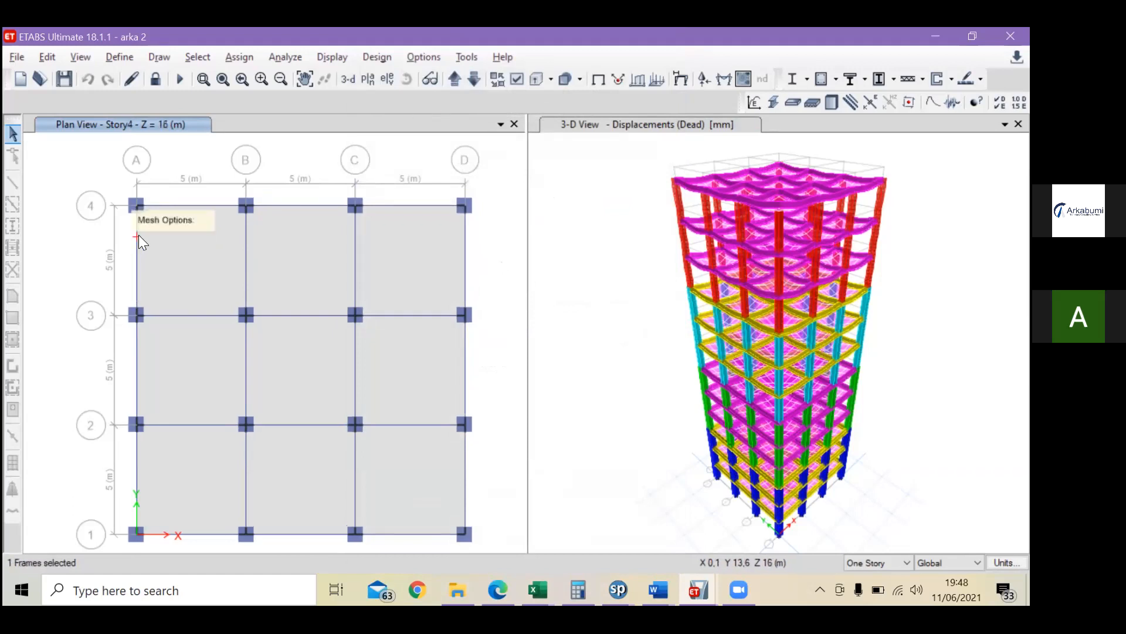
pyautogui.rightClick(253, 214)
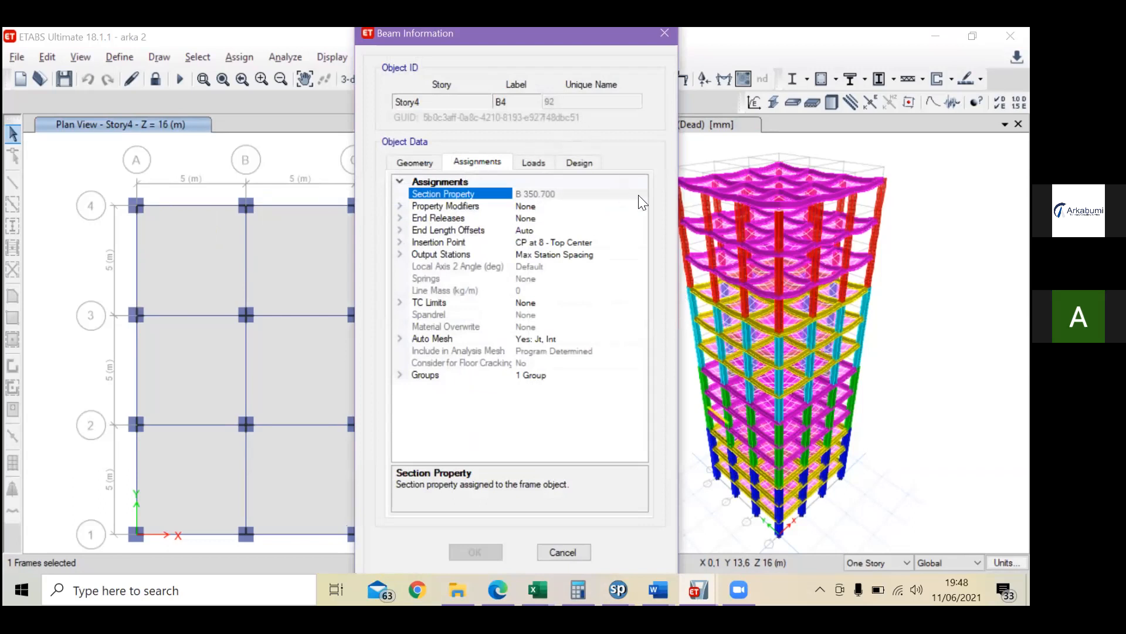
pyautogui.click(663, 34)
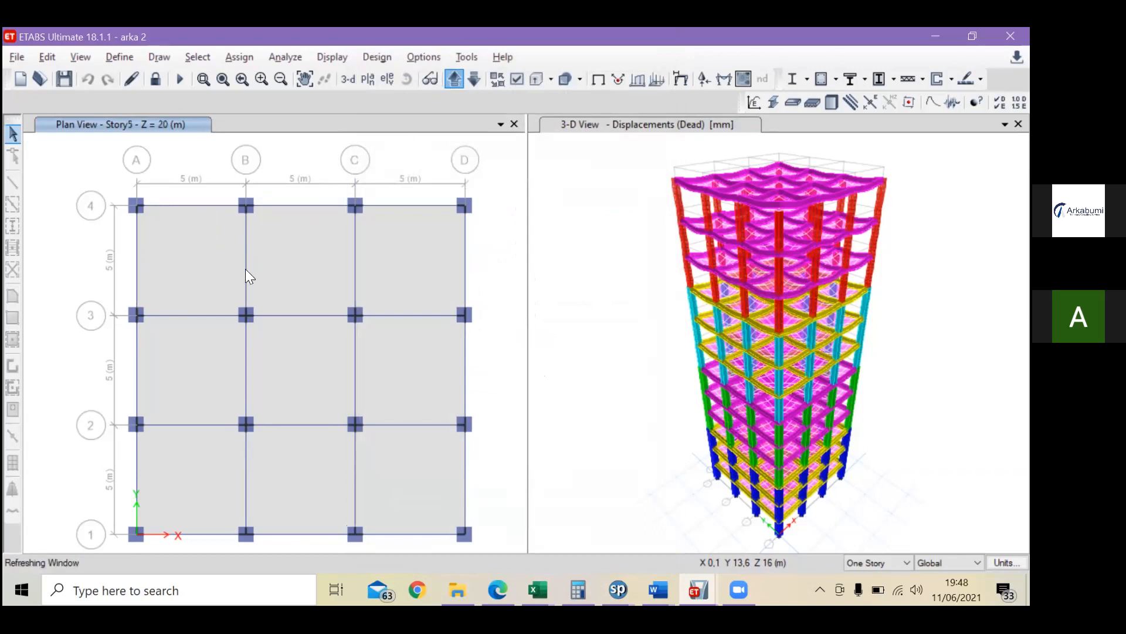
# Step: Check the section assigned to the grid A beam between grids 3 and 4 on Story5, Story6 and Story7
pyautogui.rightClick(466, 202)
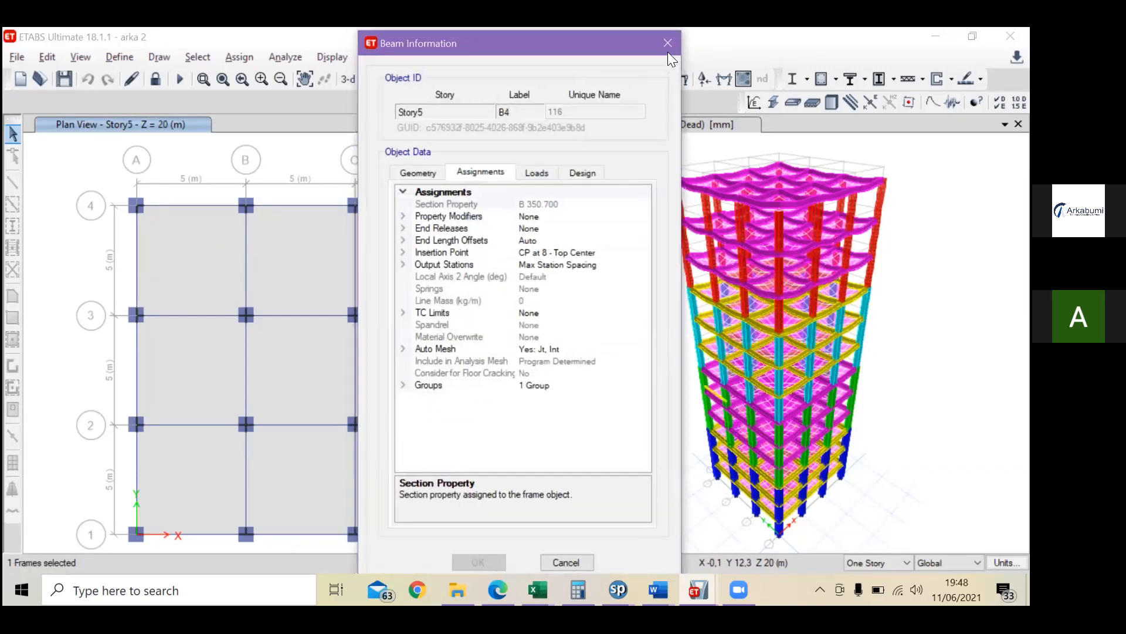
pyautogui.click(668, 51)
pyautogui.click(470, 79)
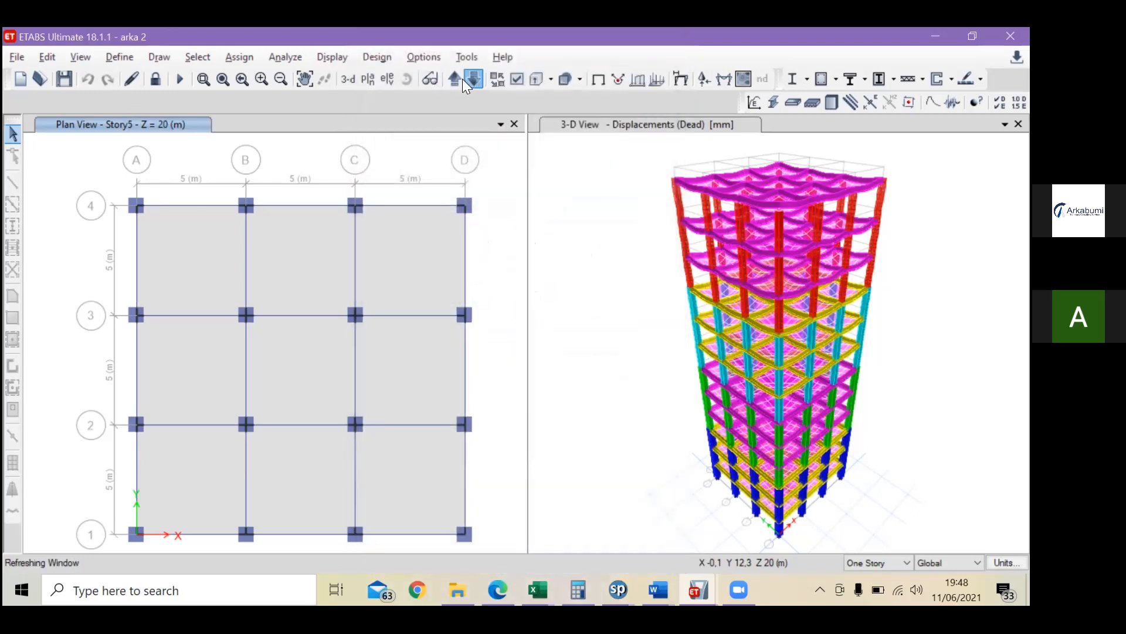
pyautogui.click(463, 78)
pyautogui.click(463, 79)
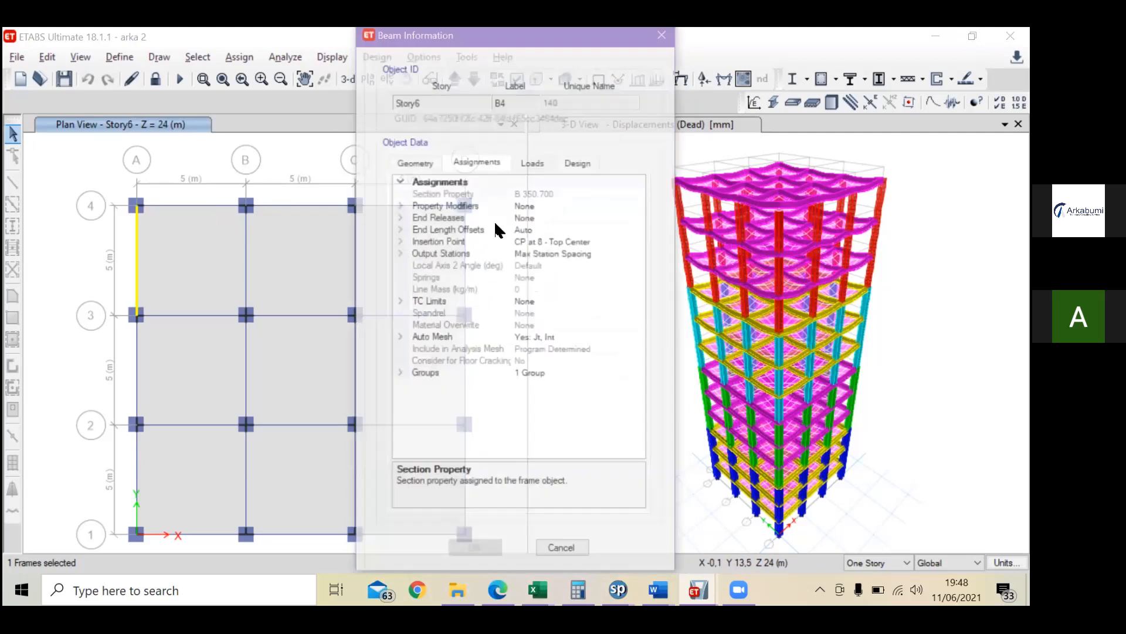
pyautogui.press('Escape')
pyautogui.click(456, 85)
pyautogui.rightClick(137, 225)
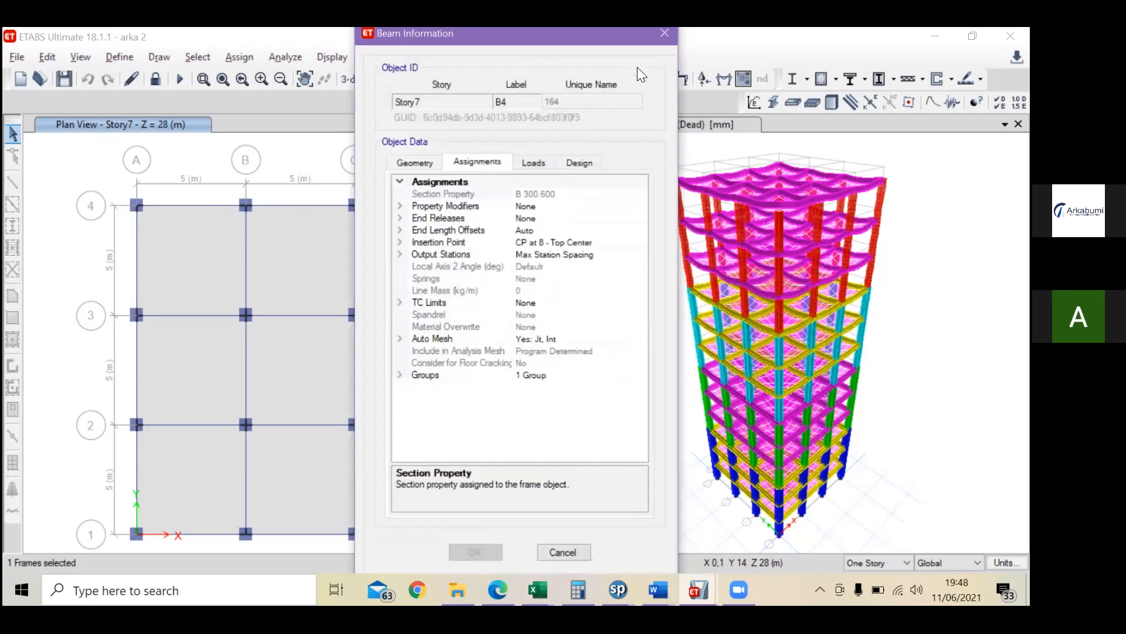
pyautogui.click(666, 35)
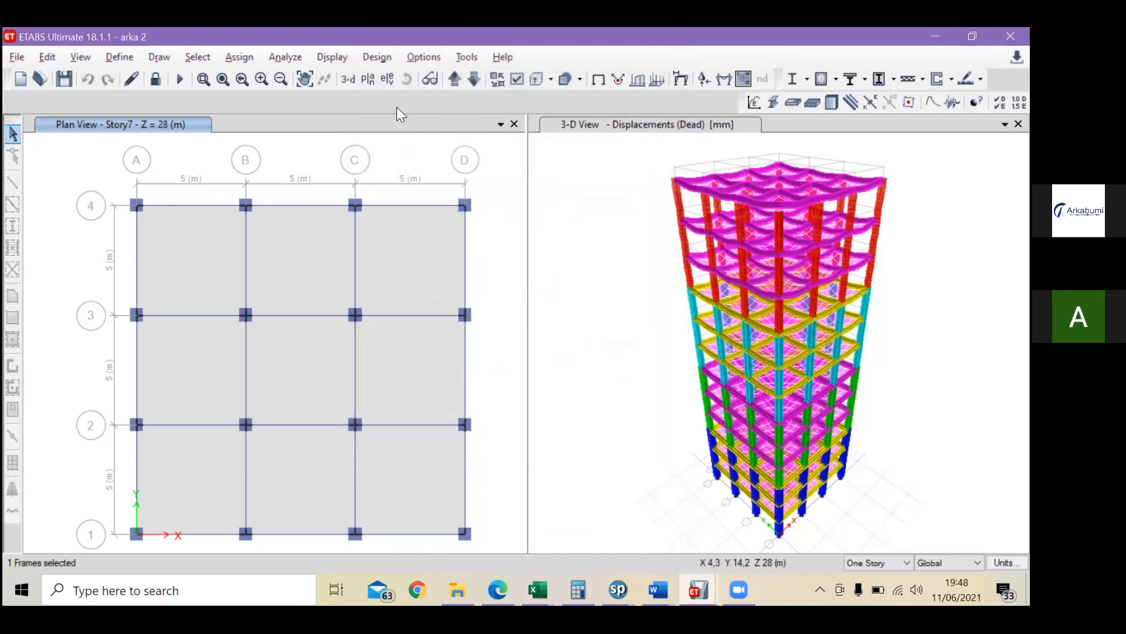
# Step: Check the section assigned to the grid A beam between grids 3 and 4 on Story8, Story9 and Story10
pyautogui.click(455, 80)
pyautogui.rightClick(137, 255)
pyautogui.click(667, 35)
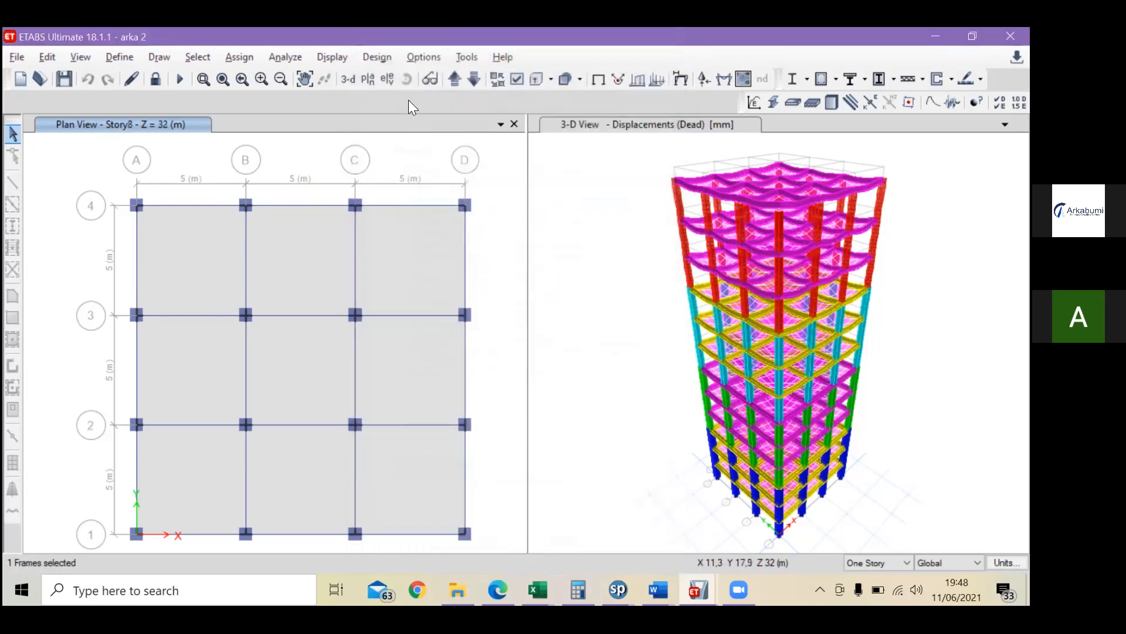
pyautogui.click(456, 80)
pyautogui.rightClick(135, 240)
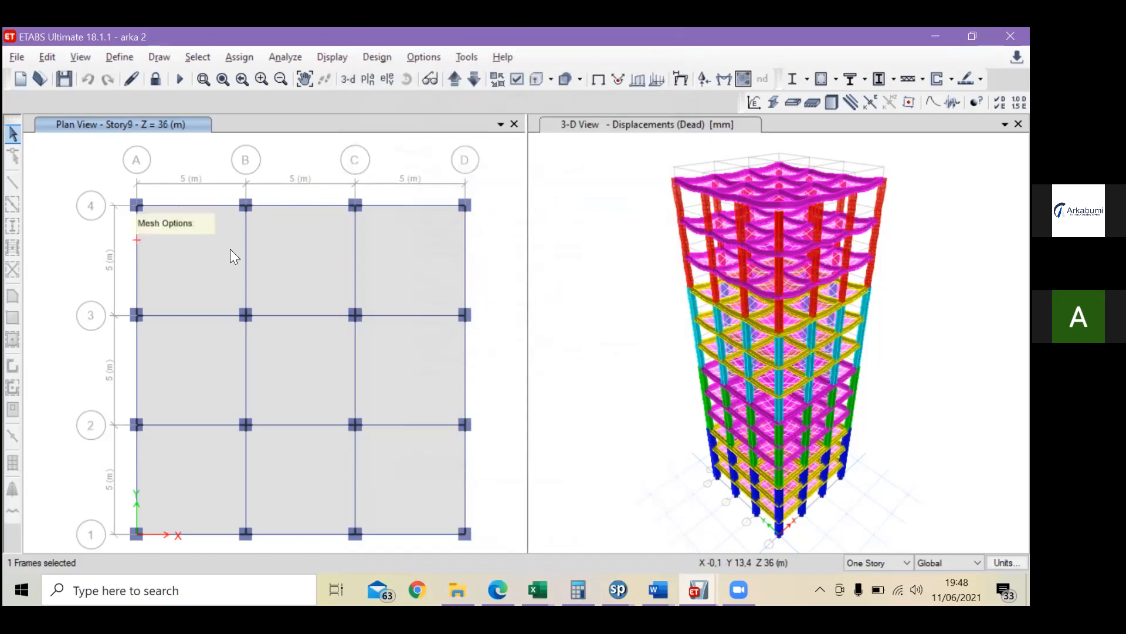
pyautogui.click(667, 35)
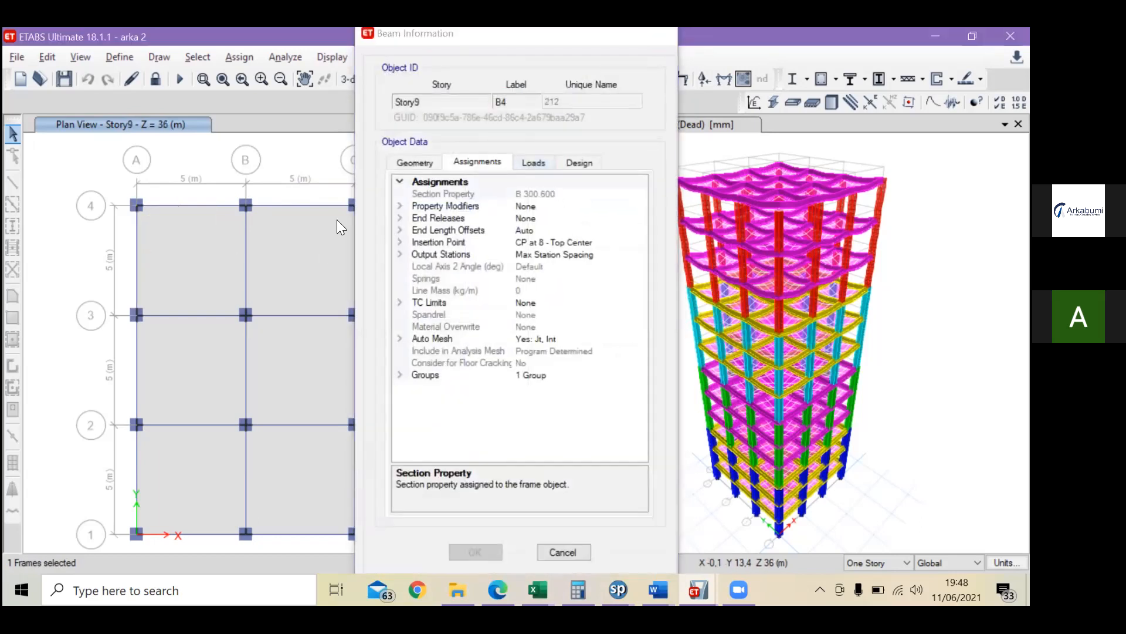
pyautogui.rightClick(144, 255)
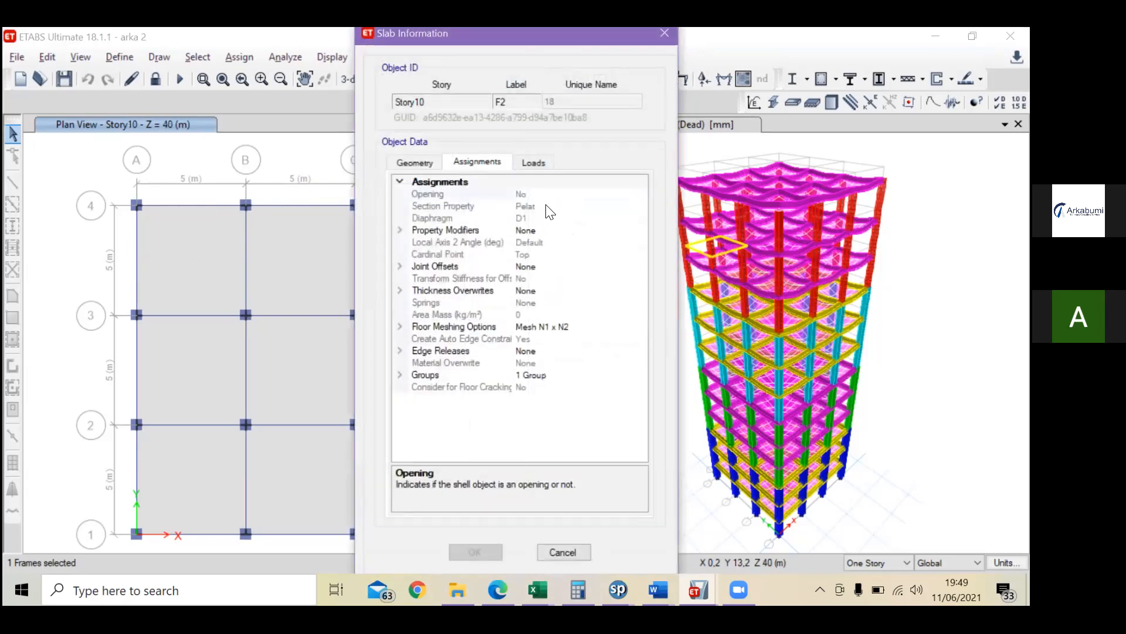
pyautogui.click(664, 33)
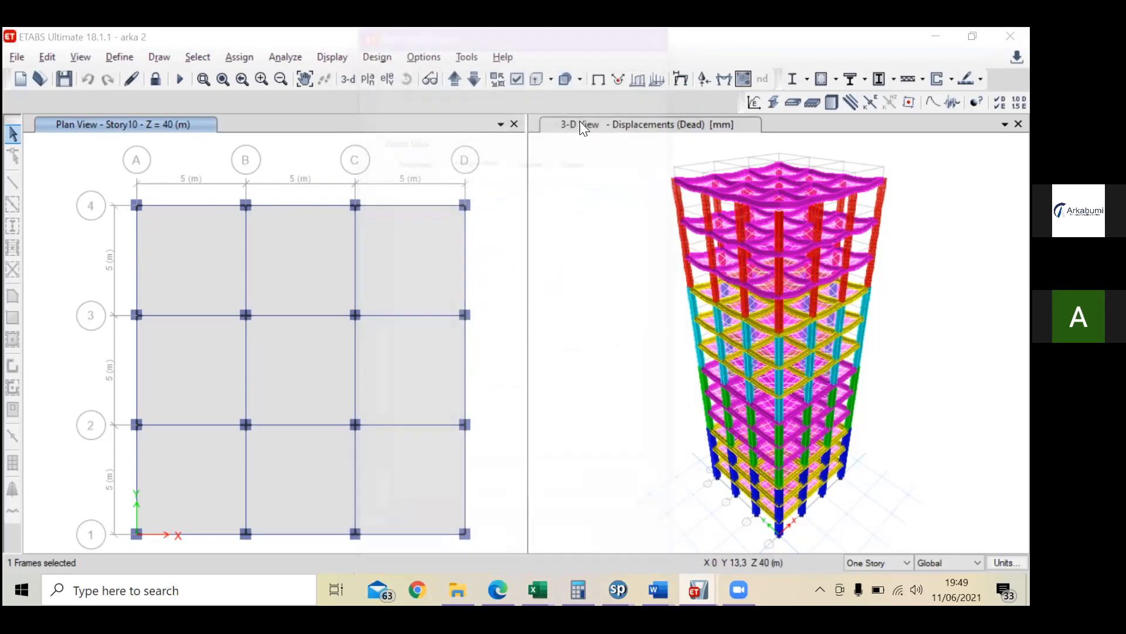
pyautogui.click(673, 35)
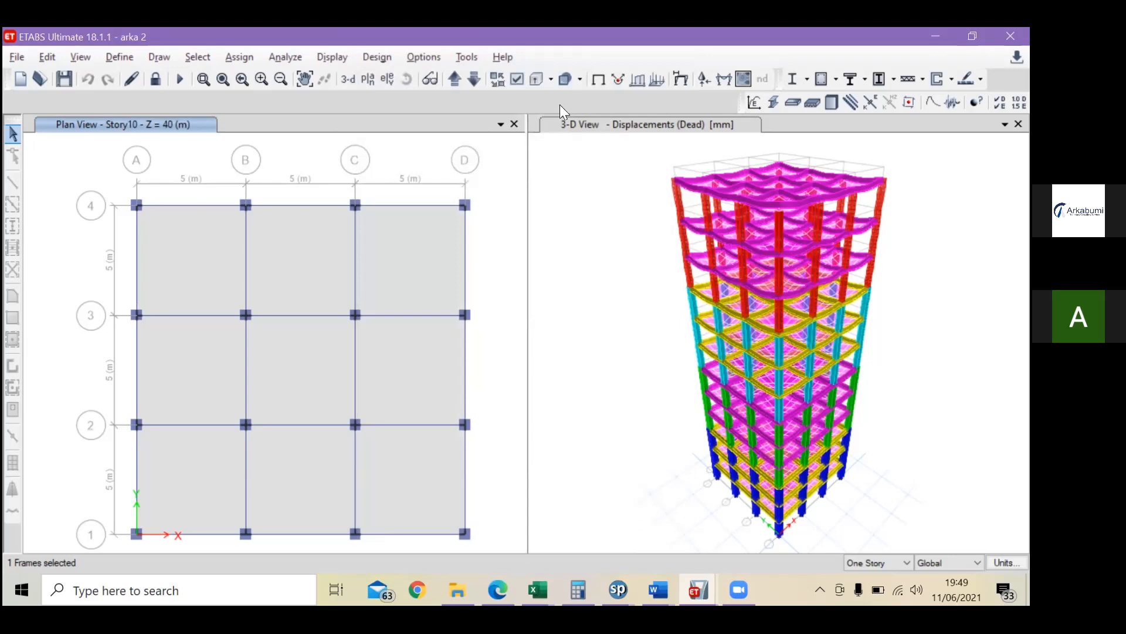
# Step: Display the already selected Structure Output table for the arka 2 model
pyautogui.click(323, 55)
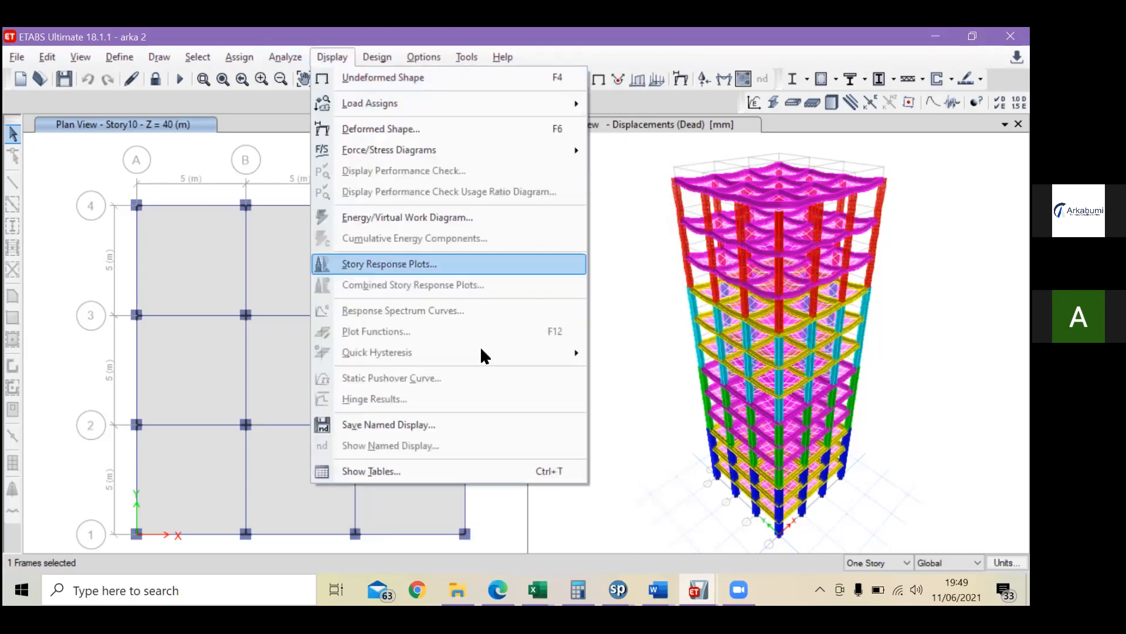
pyautogui.click(455, 471)
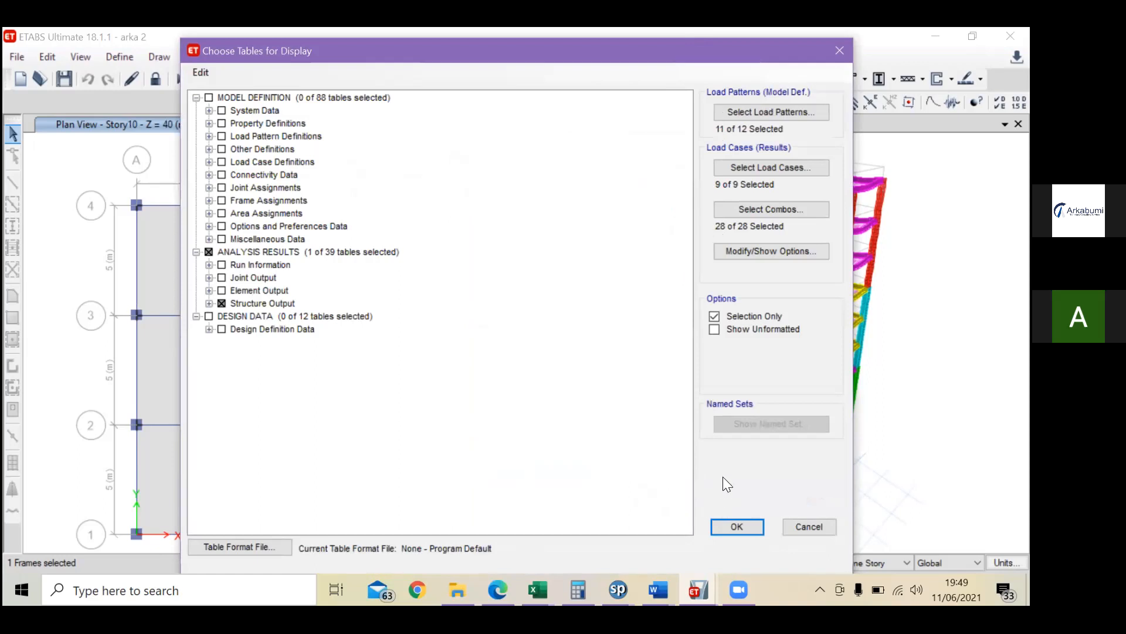
pyautogui.click(736, 526)
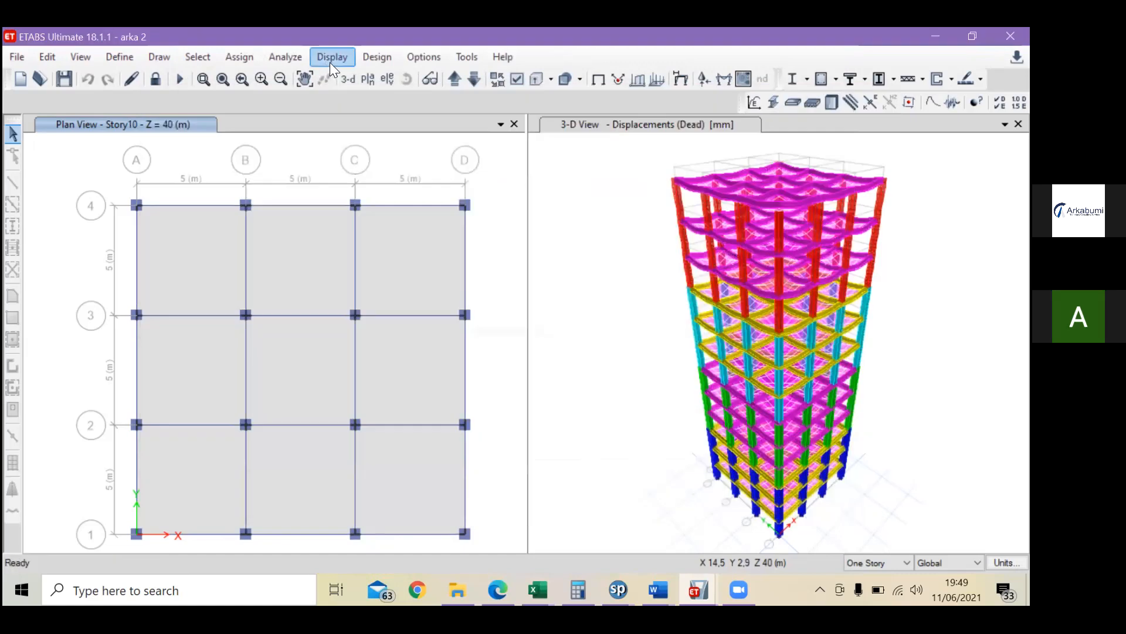
# Step: Clear the Modal Information tables, display the Centers Of Mass And Rigidity table, and inspect Story1's Mass Y and Cum Mass X
pyautogui.click(330, 59)
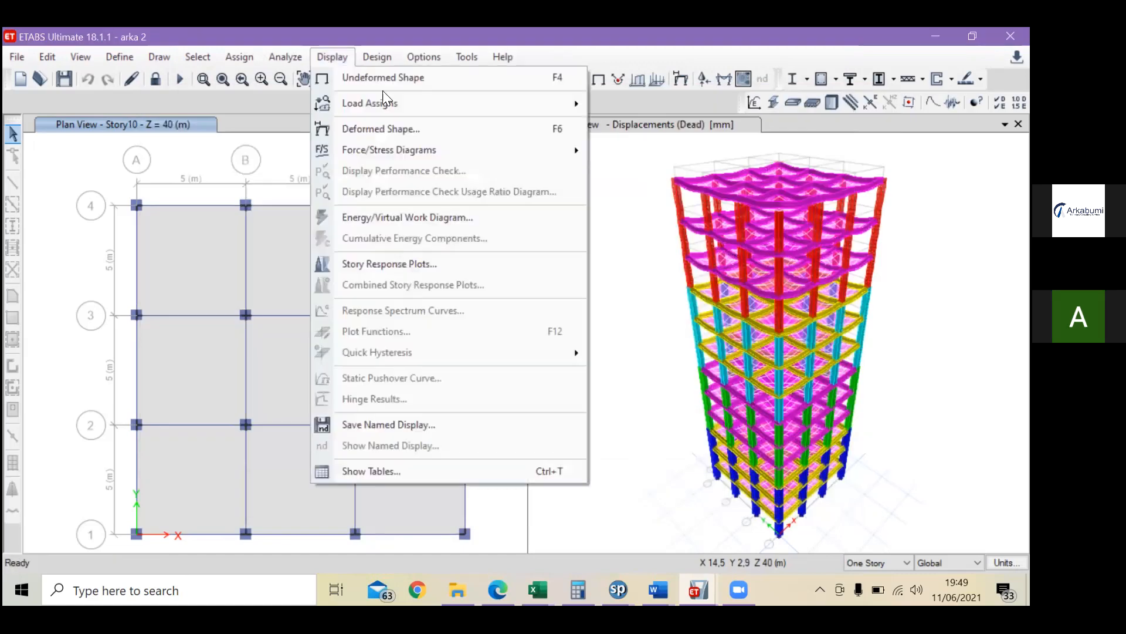
pyautogui.click(418, 471)
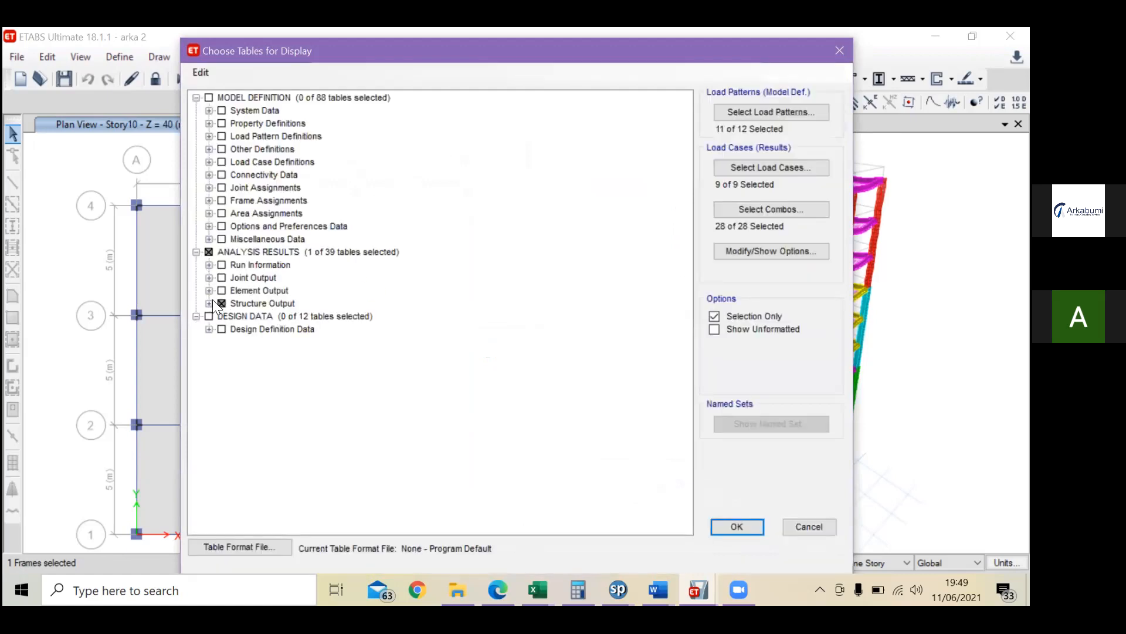
pyautogui.click(210, 303)
pyautogui.click(221, 342)
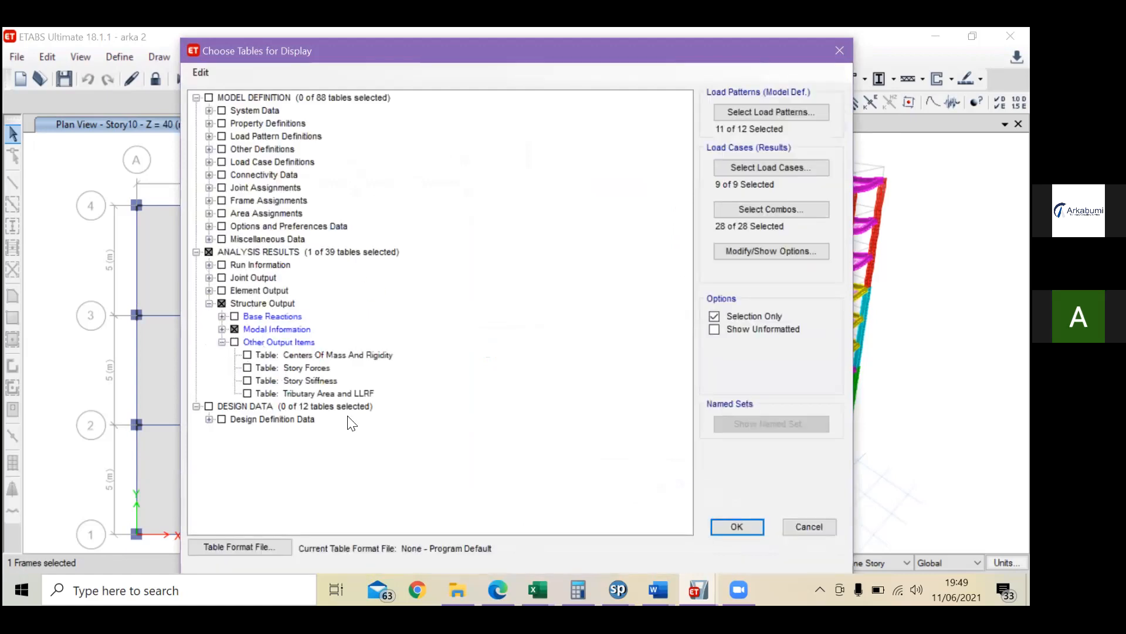
pyautogui.click(237, 330)
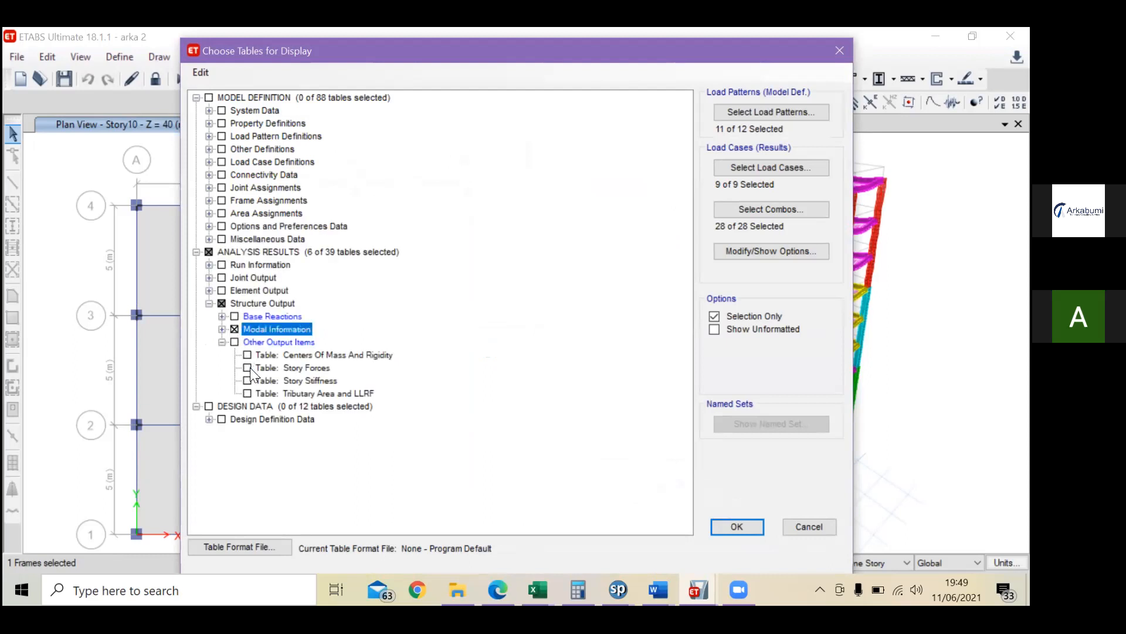
pyautogui.click(248, 356)
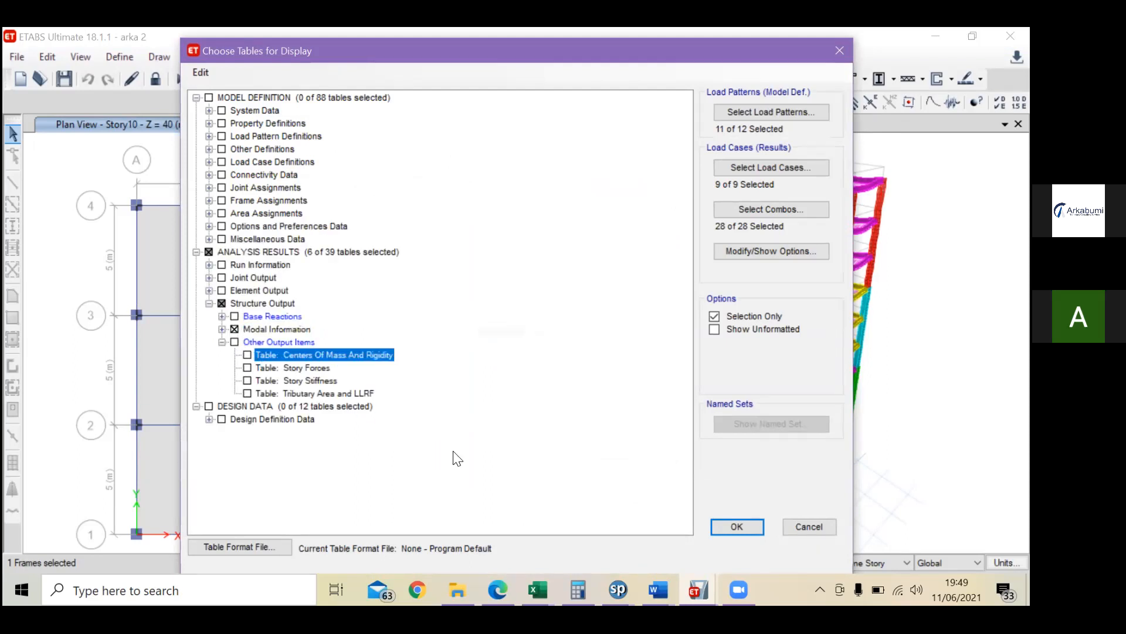
pyautogui.click(734, 527)
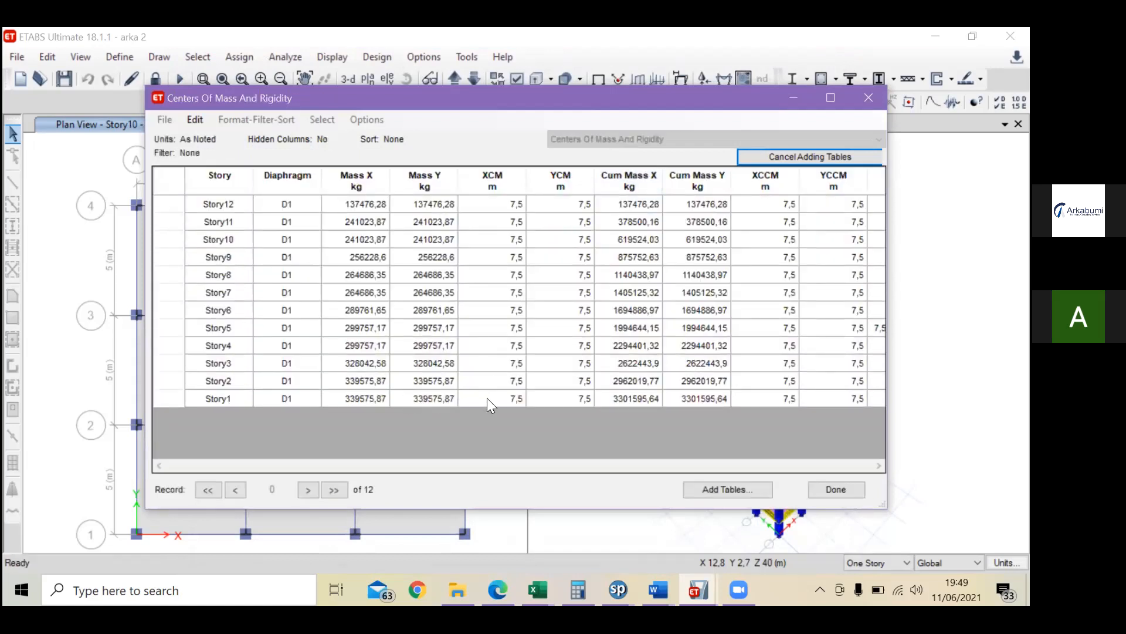
pyautogui.click(436, 399)
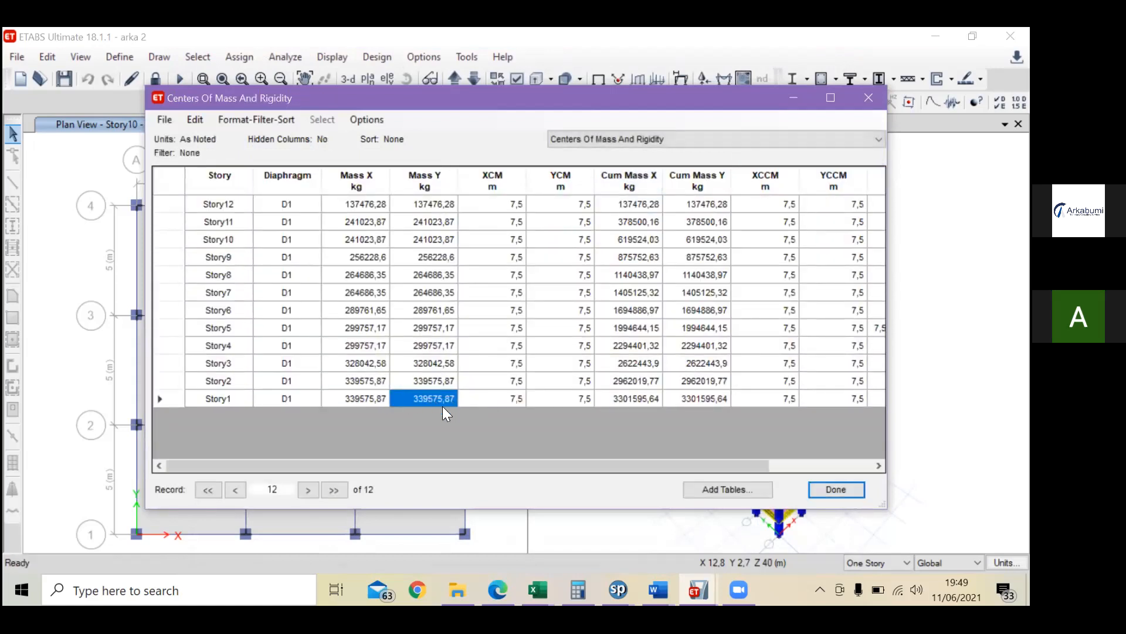
pyautogui.click(661, 399)
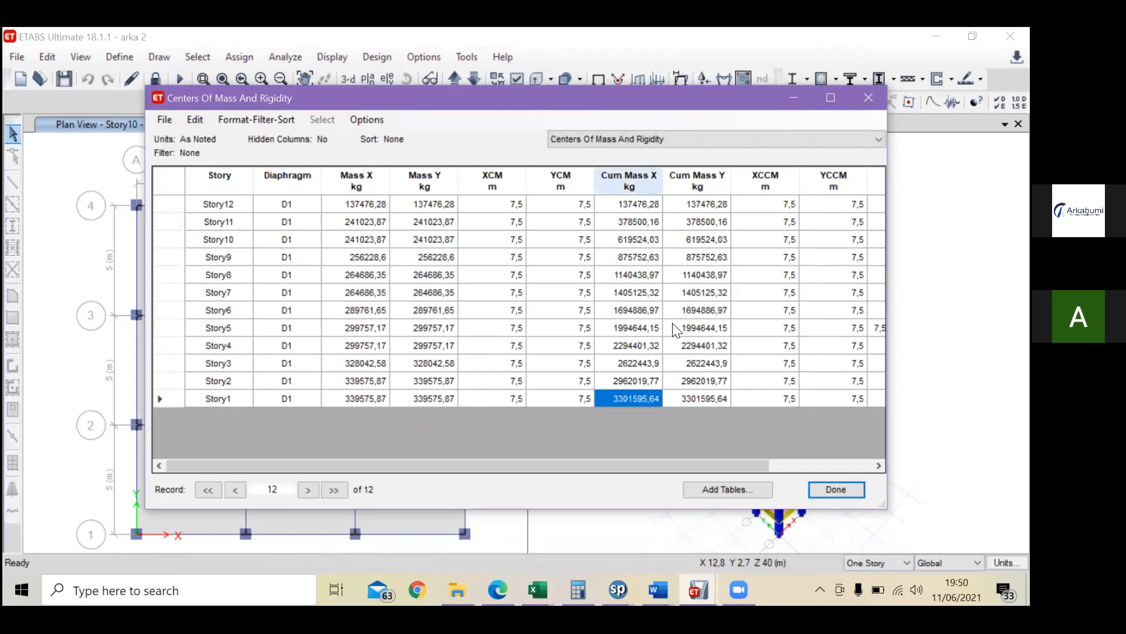
# Step: Compare Story1's Cum Mass X and Cum Mass Y values in the arka 2 Centers Of Mass And Rigidity table
pyautogui.click(674, 398)
pyautogui.click(658, 397)
pyautogui.click(690, 401)
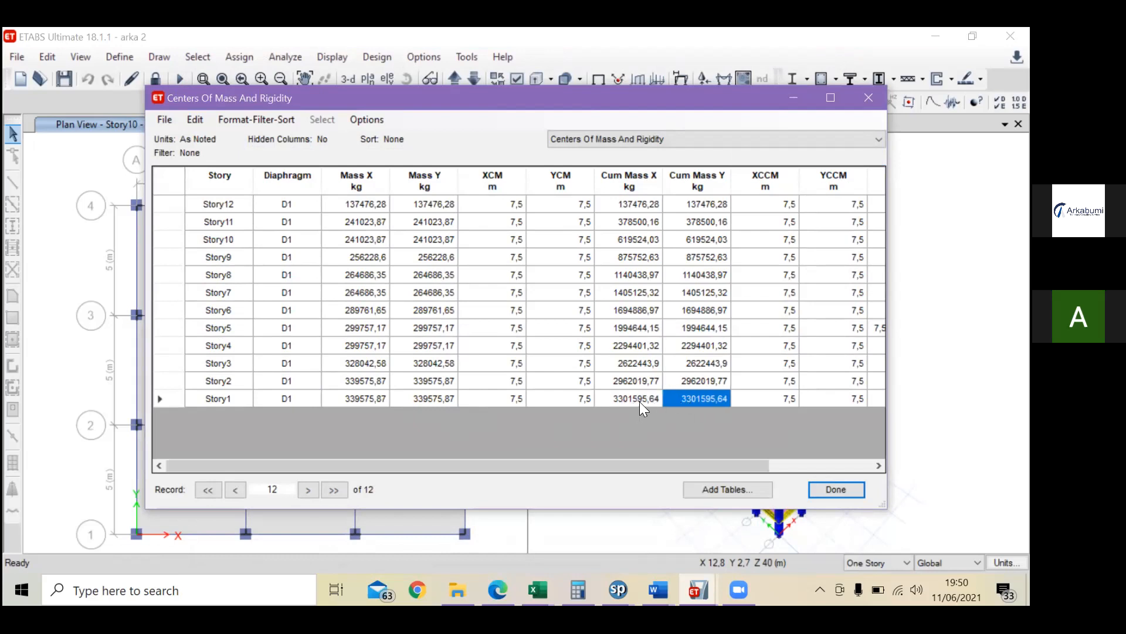
pyautogui.click(651, 398)
pyautogui.click(692, 399)
# Step: Switch to the Pertemuan 4 model and close its Modal Participating Mass Ratios table
pyautogui.click(698, 590)
pyautogui.click(572, 527)
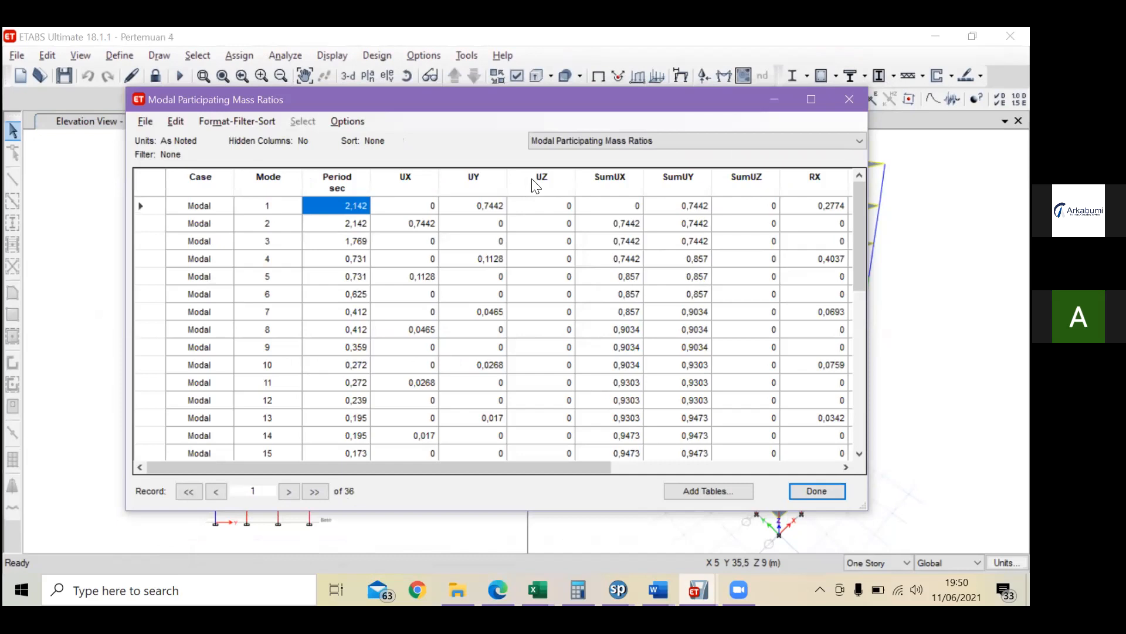
pyautogui.click(849, 103)
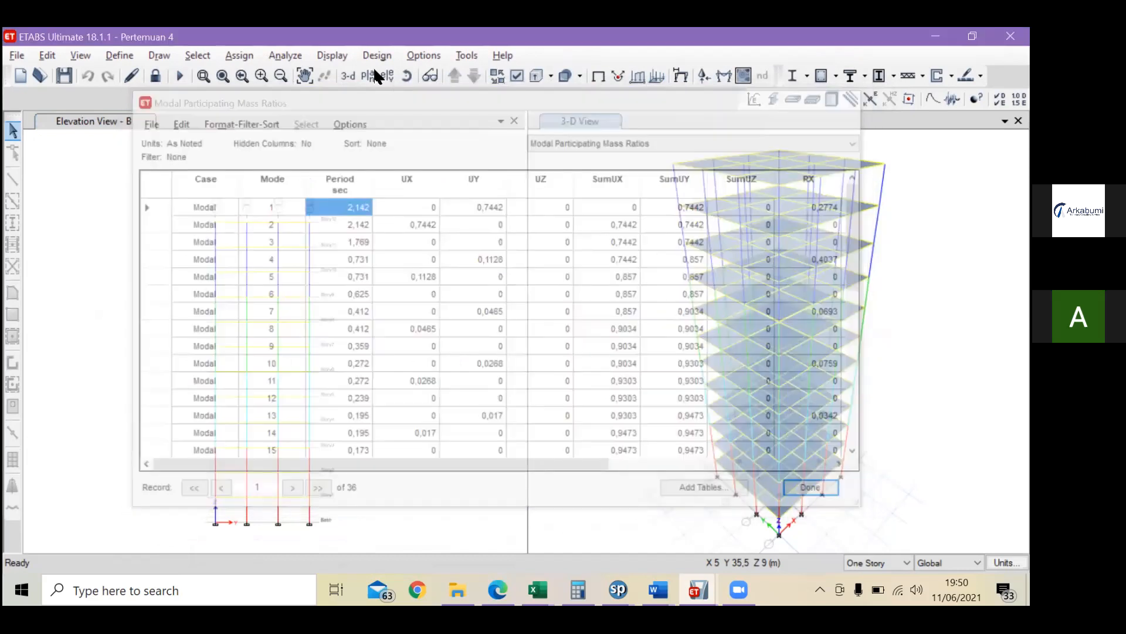
# Step: Display the Centers Of Mass And Rigidity table for the Pertemuan 4 model from the Structure Output results
pyautogui.click(332, 55)
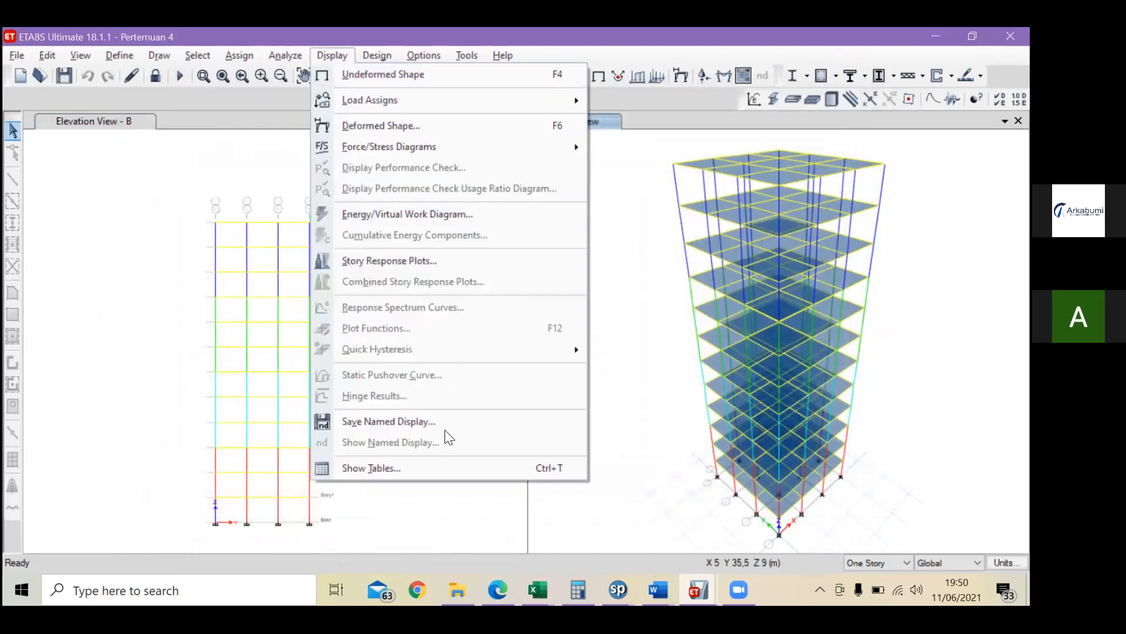
pyautogui.click(447, 461)
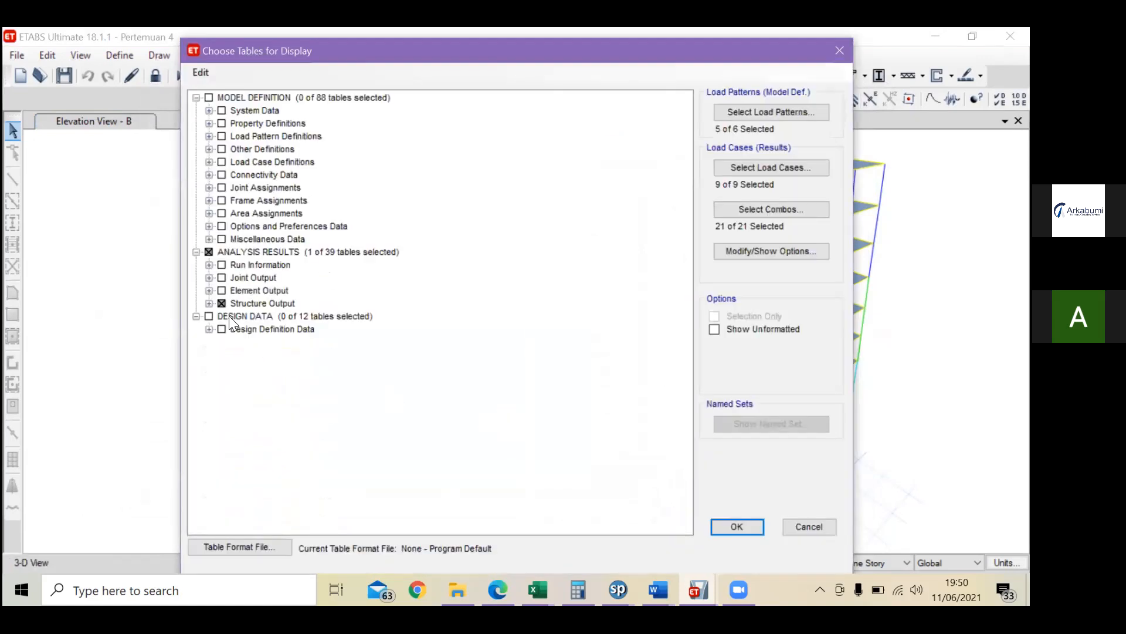
pyautogui.click(222, 329)
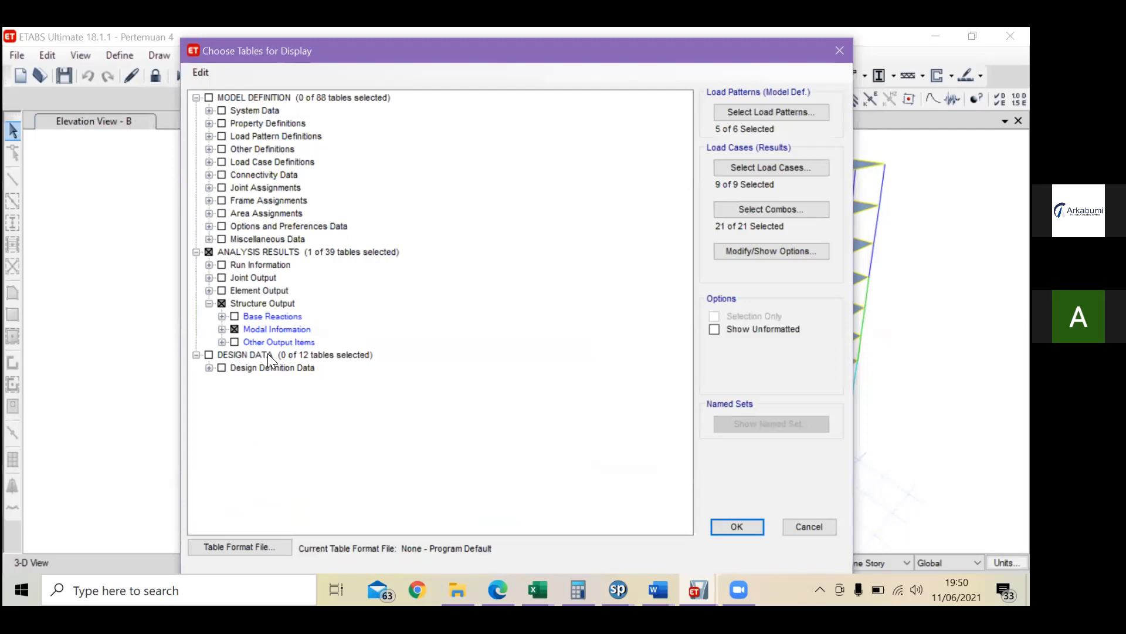
pyautogui.click(222, 419)
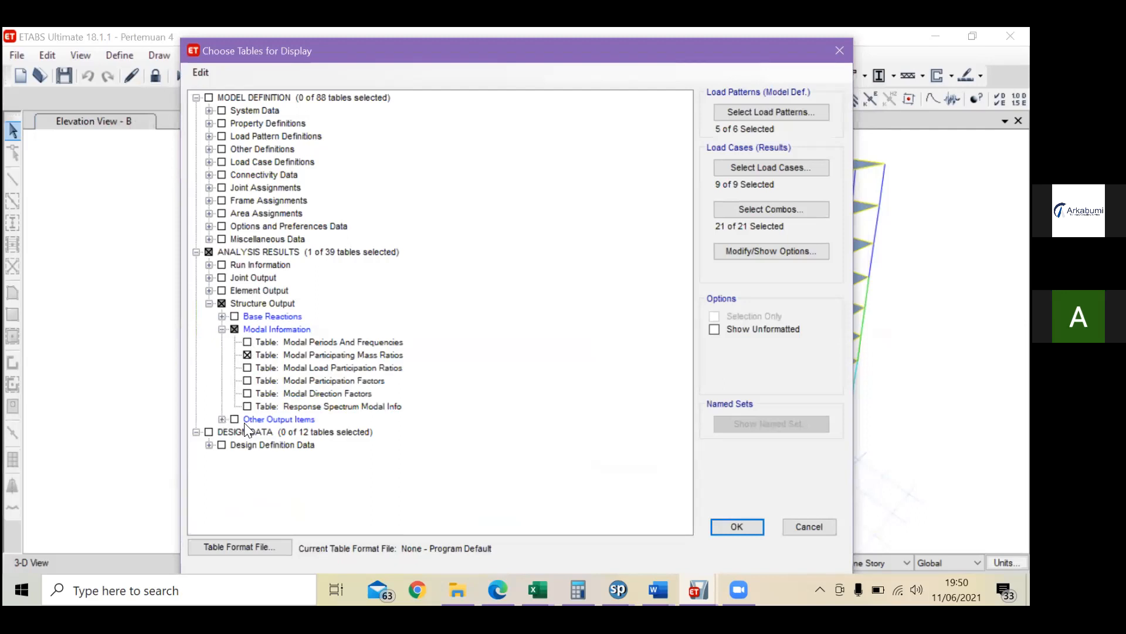
pyautogui.click(247, 432)
pyautogui.click(737, 527)
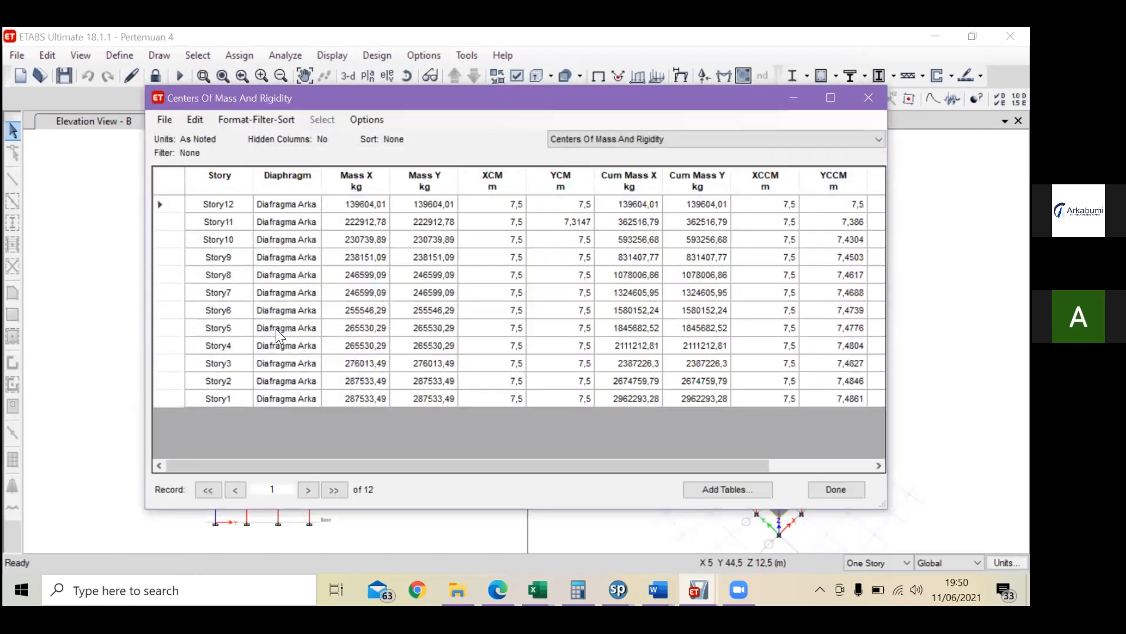
pyautogui.click(581, 389)
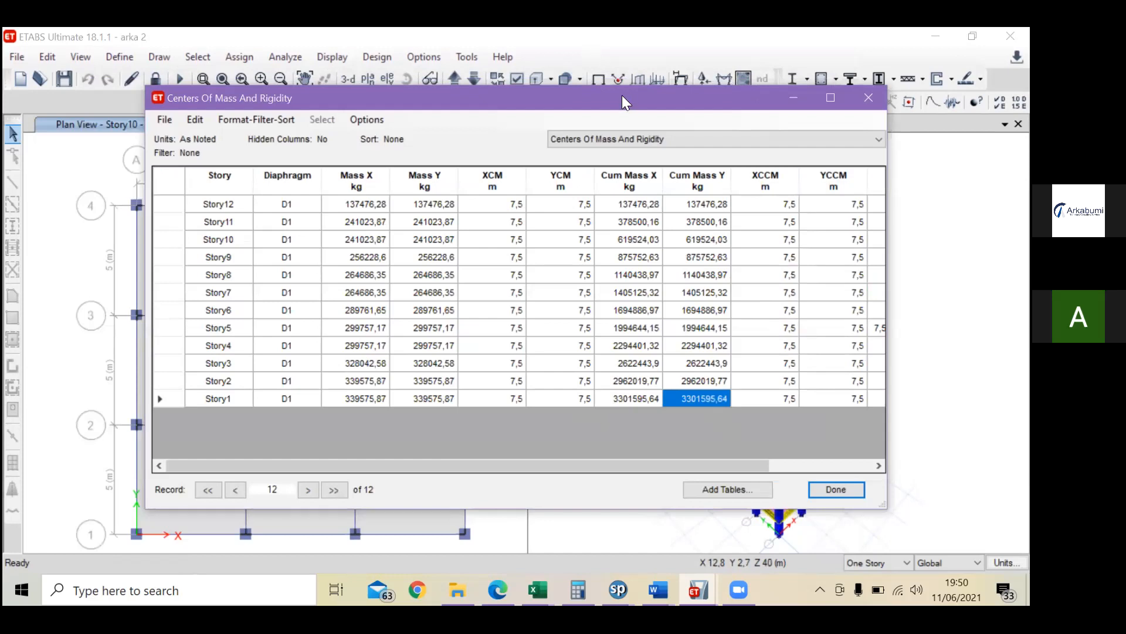
# Step: Reposition the arka 2 Centers Of Mass And Rigidity table and inspect the Story12 Mass X and the XCM and YCM columns
pyautogui.moveTo(629, 93); pyautogui.dragTo(561, 75)
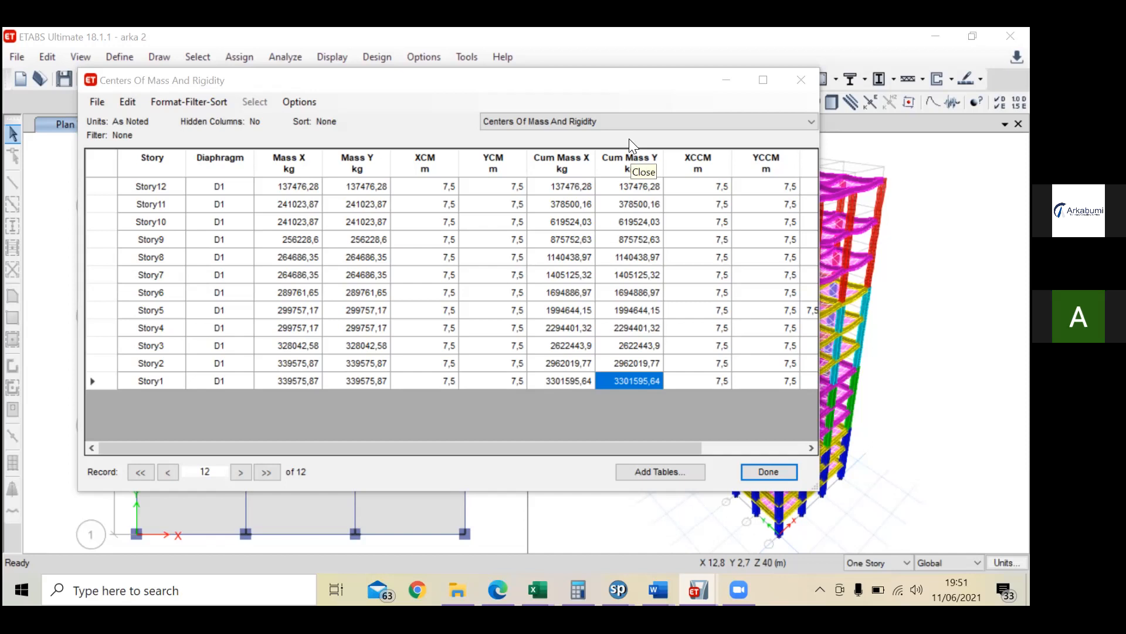
pyautogui.moveTo(285, 186); pyautogui.dragTo(300, 212)
pyautogui.click(299, 206)
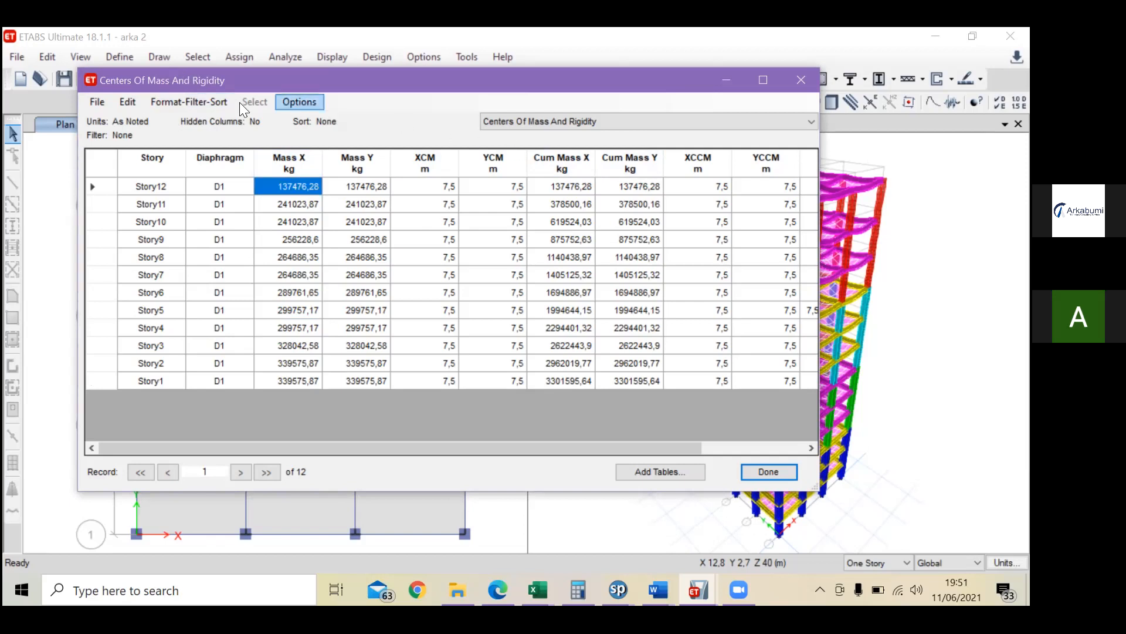
pyautogui.moveTo(196, 79); pyautogui.dragTo(200, 82)
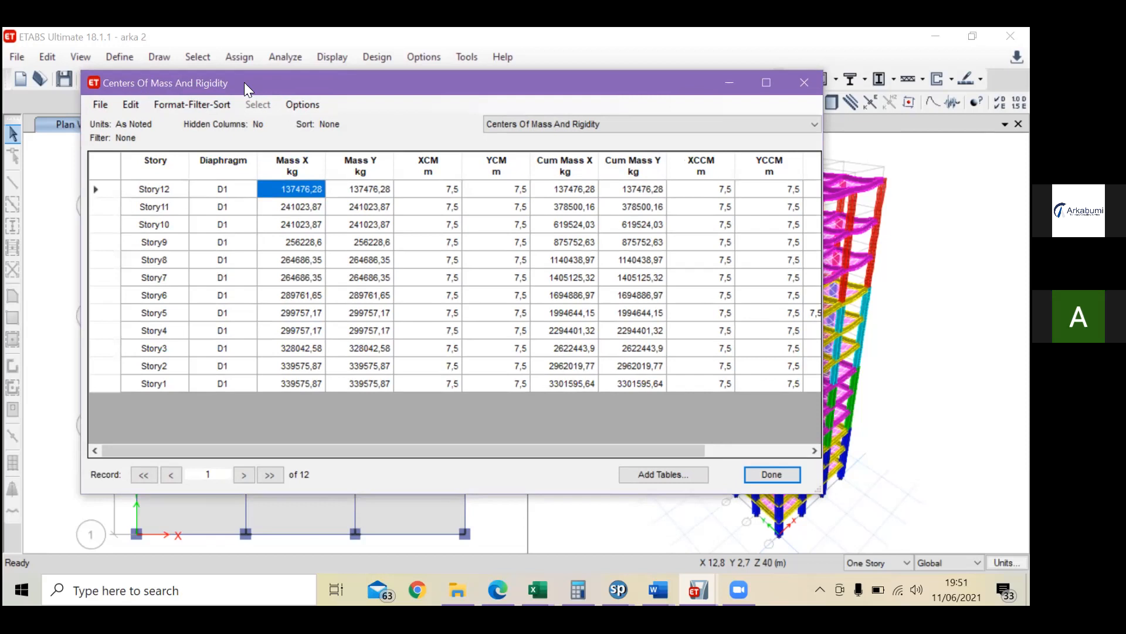
pyautogui.moveTo(451, 189); pyautogui.dragTo(451, 384)
pyautogui.click(518, 229)
# Step: Compare the Mass X and Mass Y values story by story from Story12 down to Story3
pyautogui.click(312, 191)
pyautogui.click(347, 189)
pyautogui.click(306, 188)
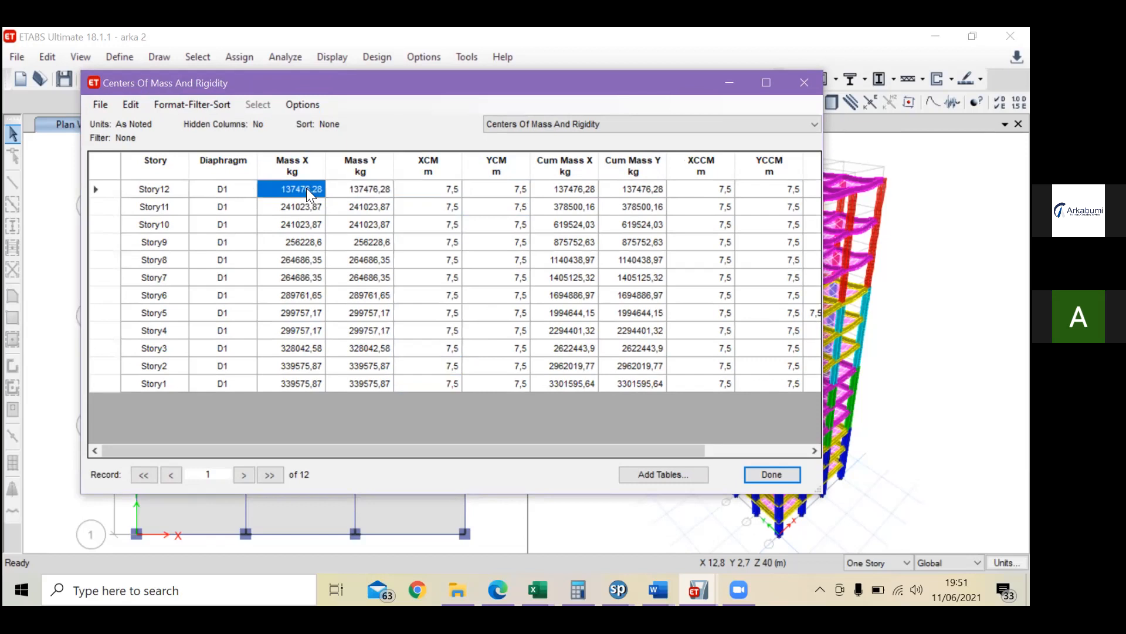
pyautogui.click(367, 189)
pyautogui.click(348, 206)
pyautogui.click(314, 223)
pyautogui.click(382, 223)
pyautogui.moveTo(370, 260); pyautogui.dragTo(369, 277)
pyautogui.click(365, 350)
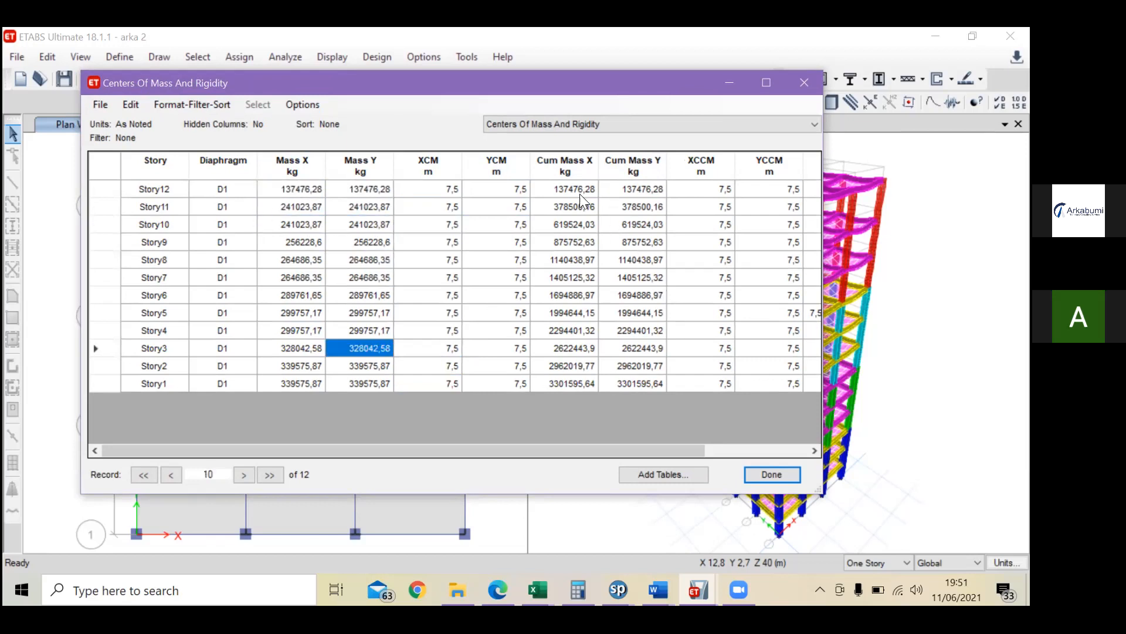
# Step: Inspect the cumulative masses from Story12's Cum Mass X down to Story1's Cum Mass X and Cum Mass Y
pyautogui.click(580, 194)
pyautogui.click(581, 380)
pyautogui.click(631, 381)
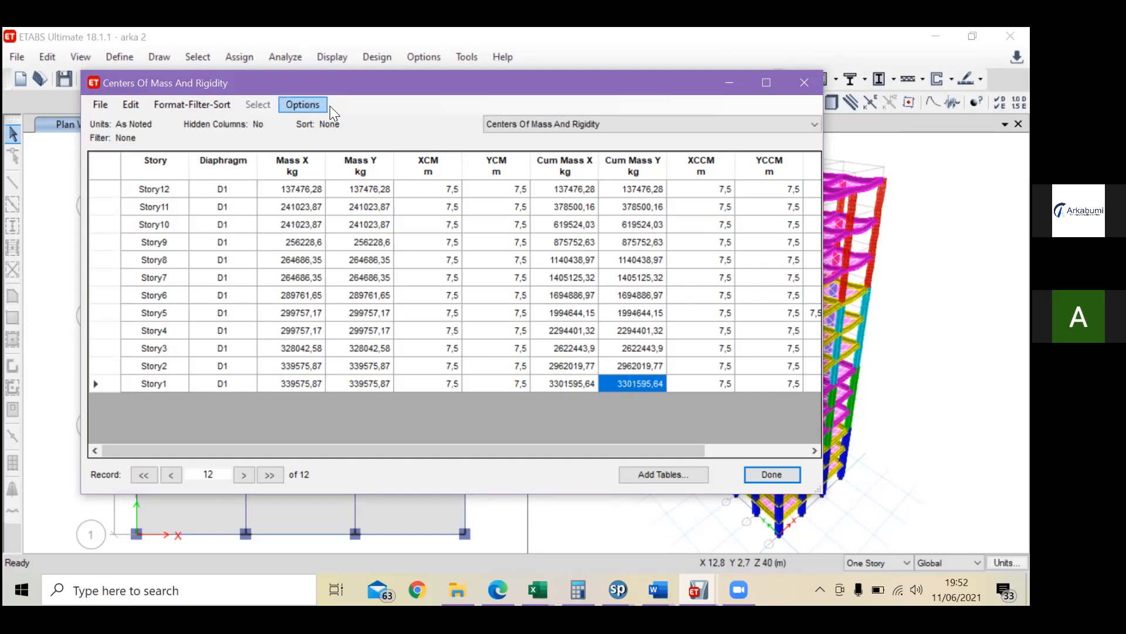
pyautogui.click(581, 381)
pyautogui.click(610, 376)
pyautogui.click(584, 376)
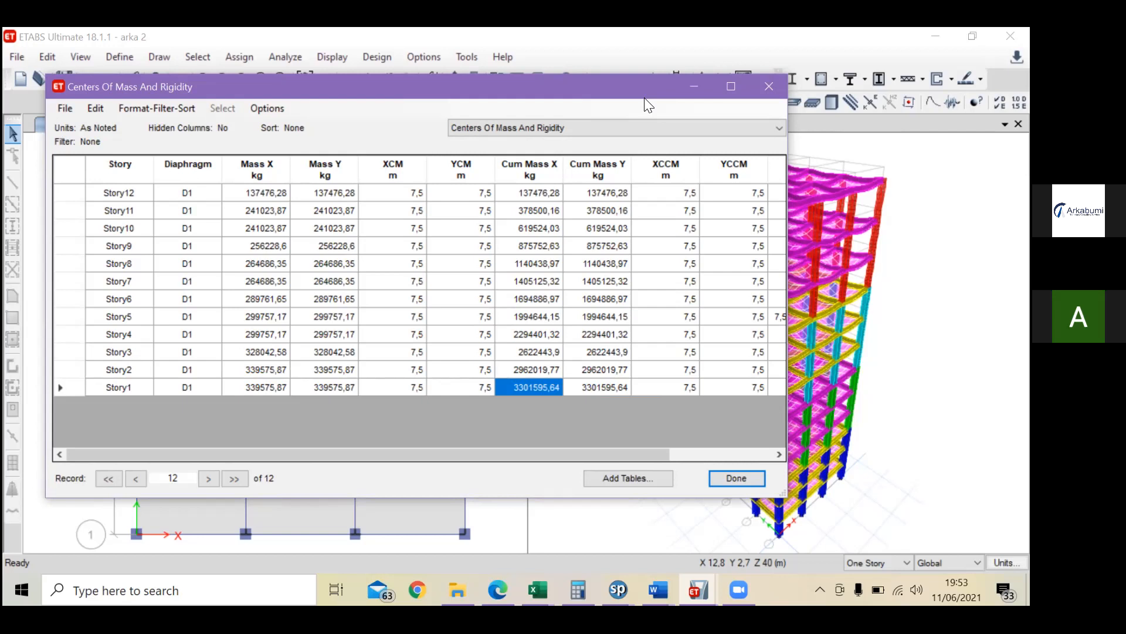
# Step: Close the Centers Of Mass And Rigidity table of the arka 2 model
pyautogui.click(823, 337)
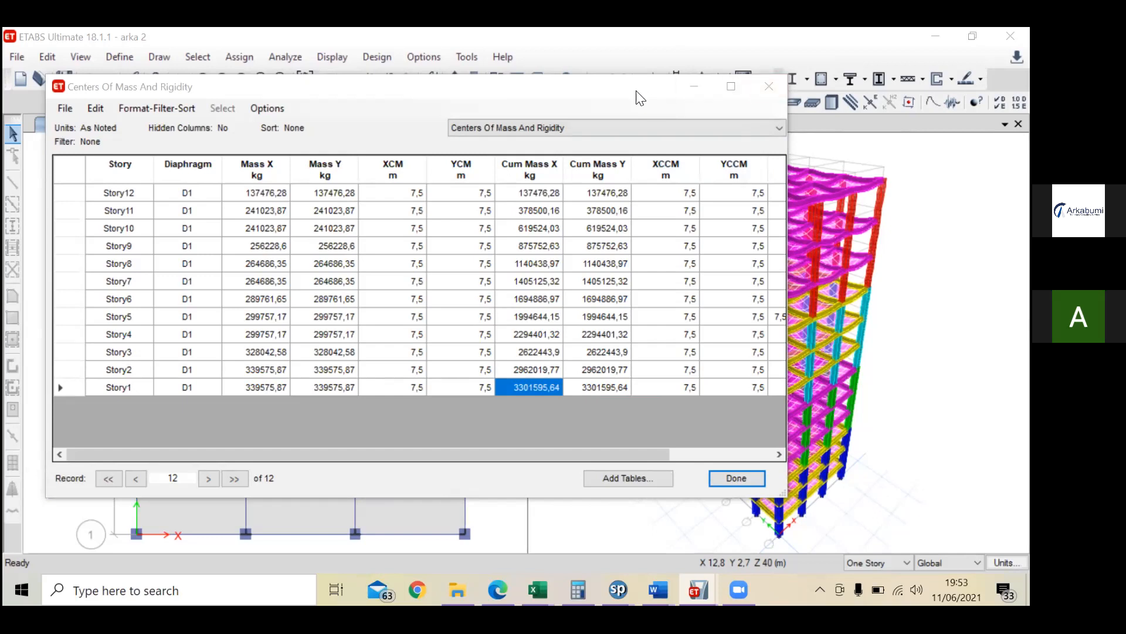
pyautogui.click(663, 97)
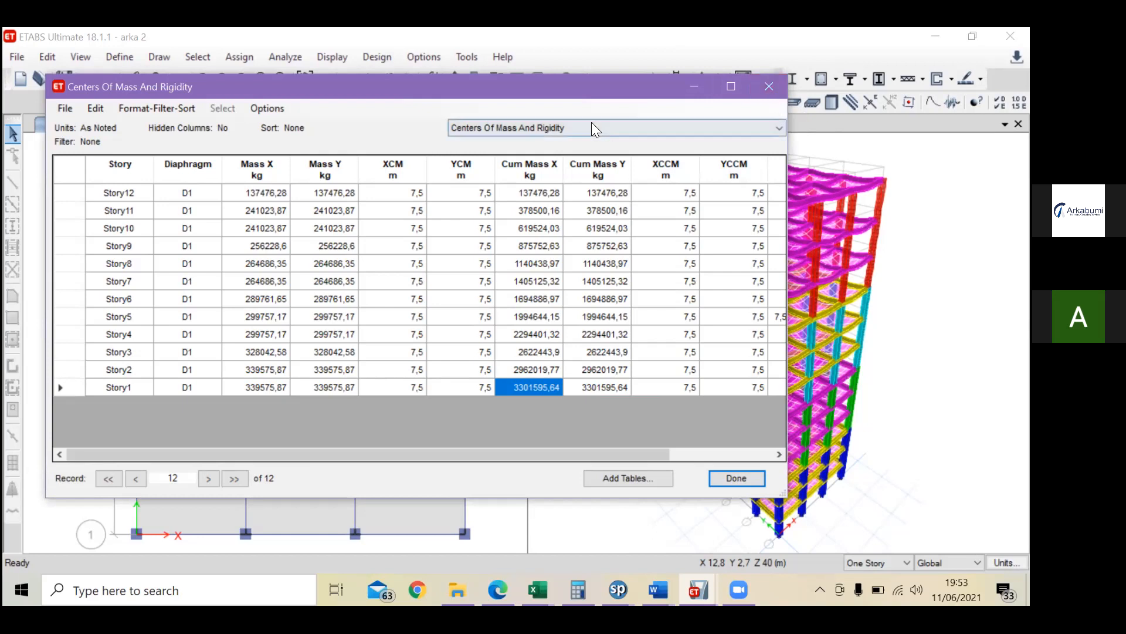
pyautogui.click(769, 86)
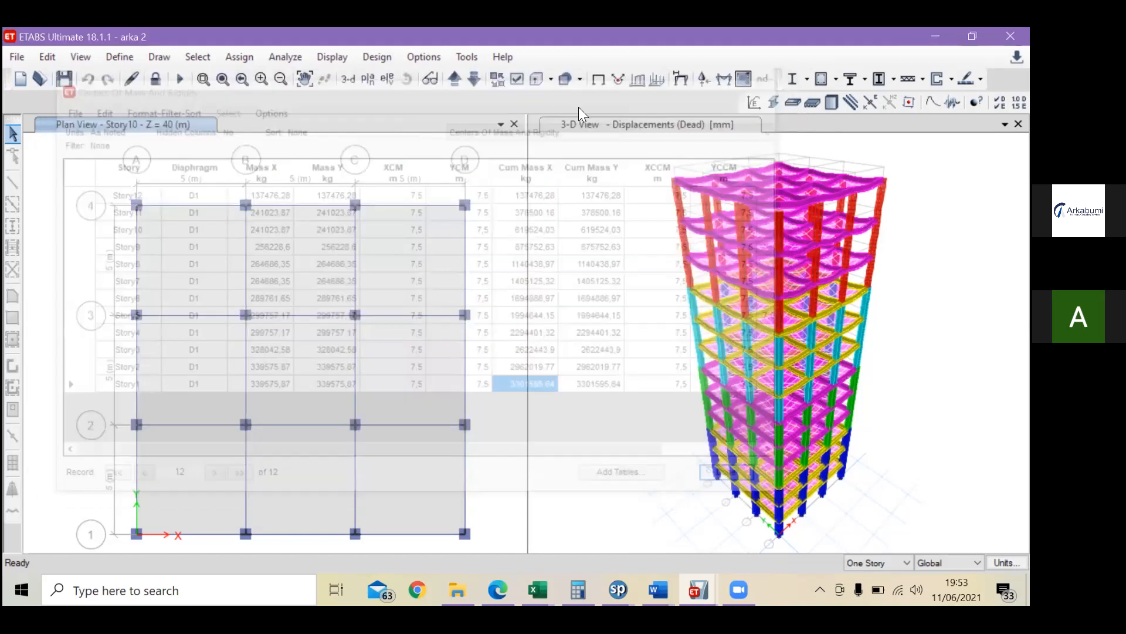
# Step: Run the concrete frame design check with the 3-D view active, and make the Story10 plan view active
pyautogui.click(638, 129)
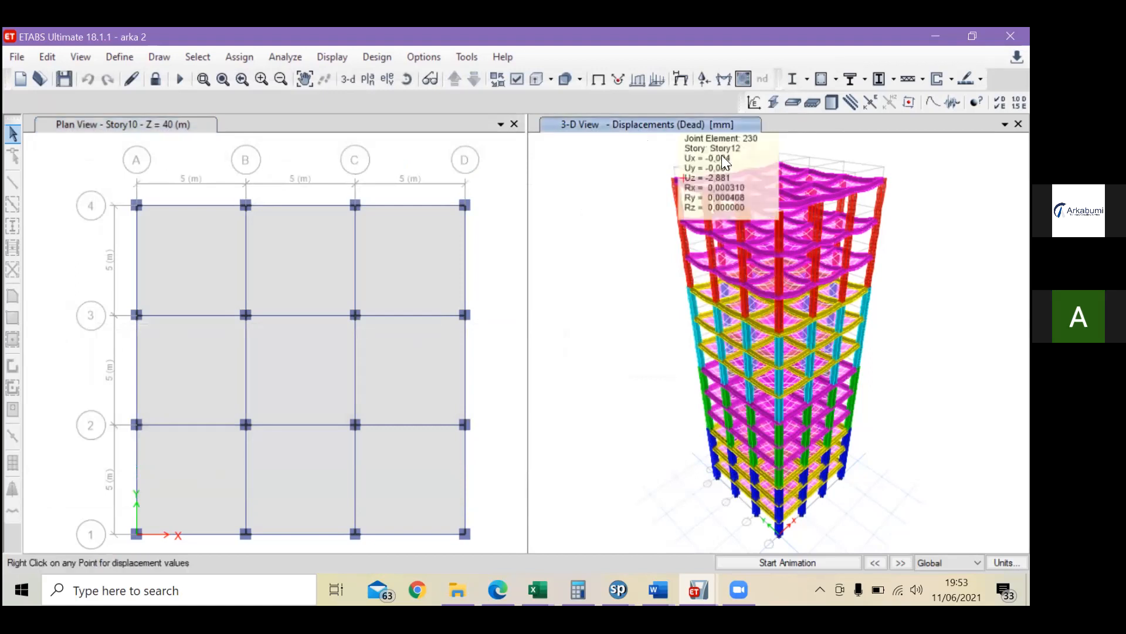
pyautogui.click(835, 80)
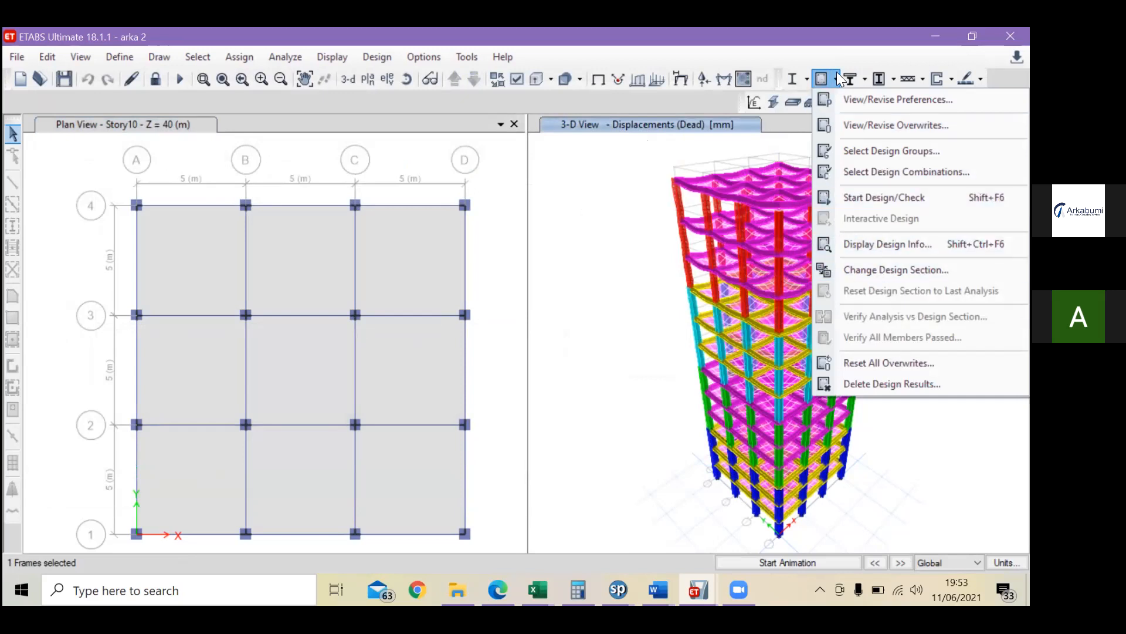
pyautogui.click(874, 193)
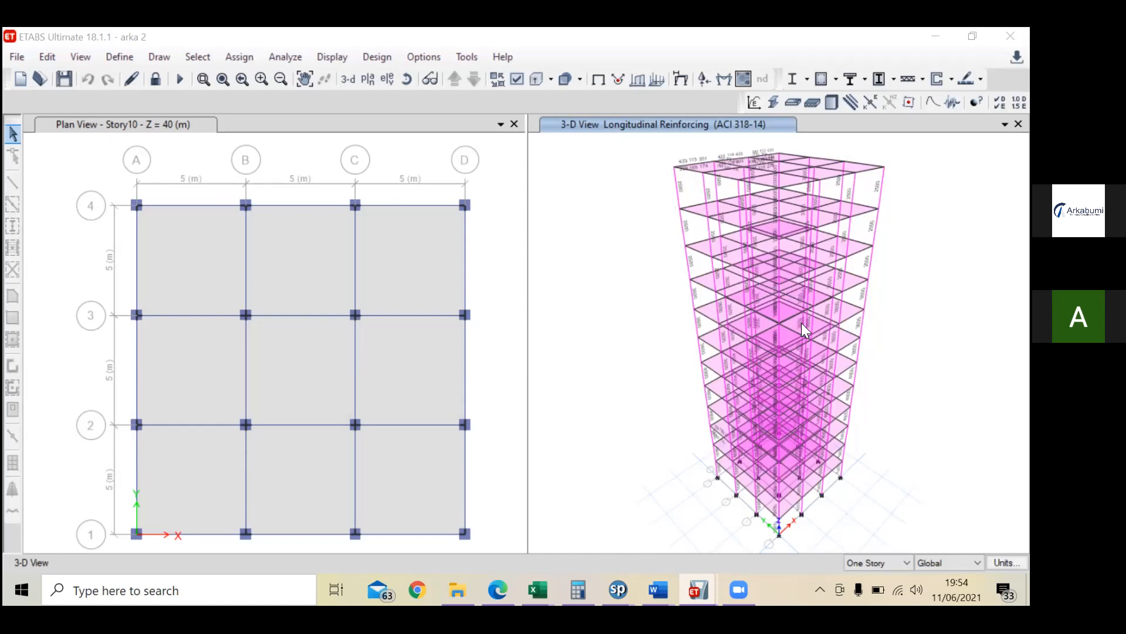
pyautogui.click(154, 125)
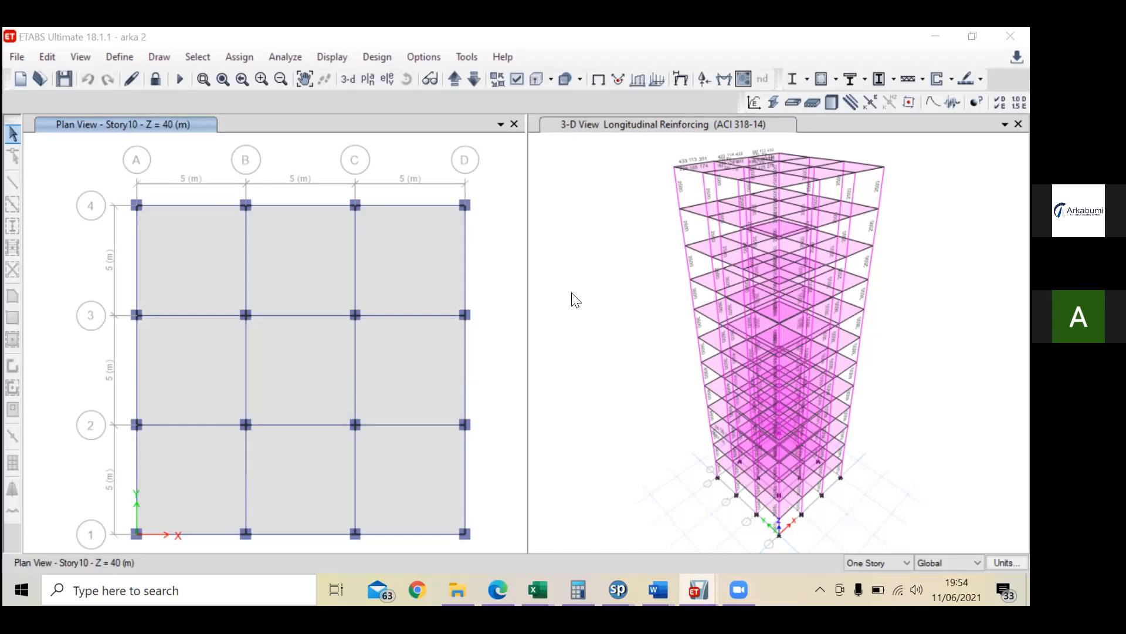
# Step: Check whether all concrete frame members passed, declining to select the unchecked frames
pyautogui.click(834, 79)
pyautogui.click(891, 338)
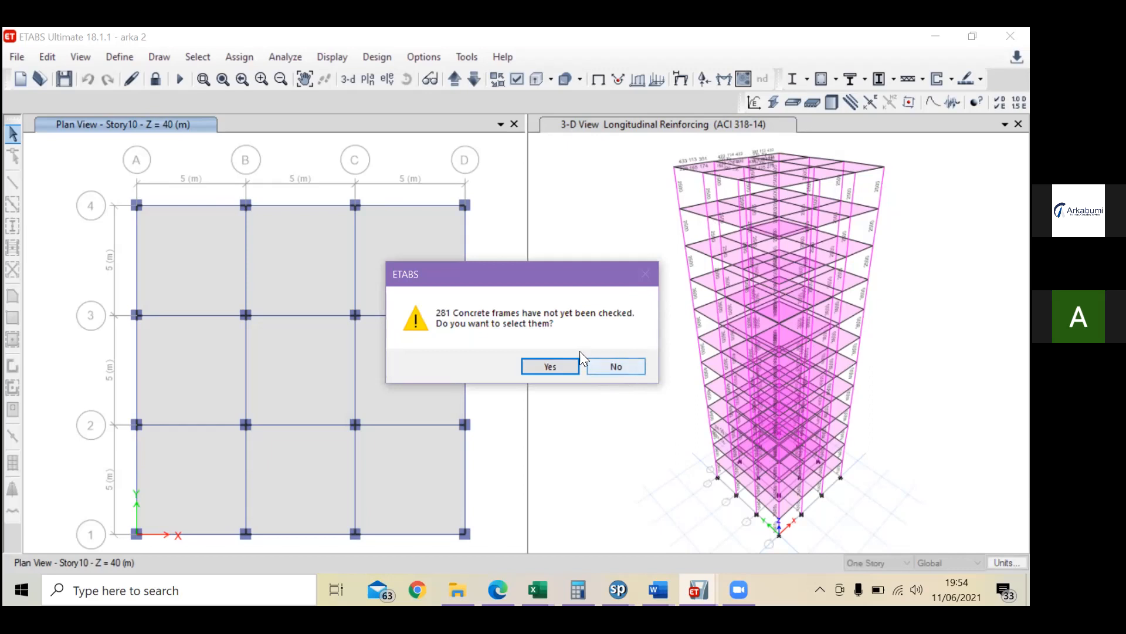
pyautogui.click(604, 367)
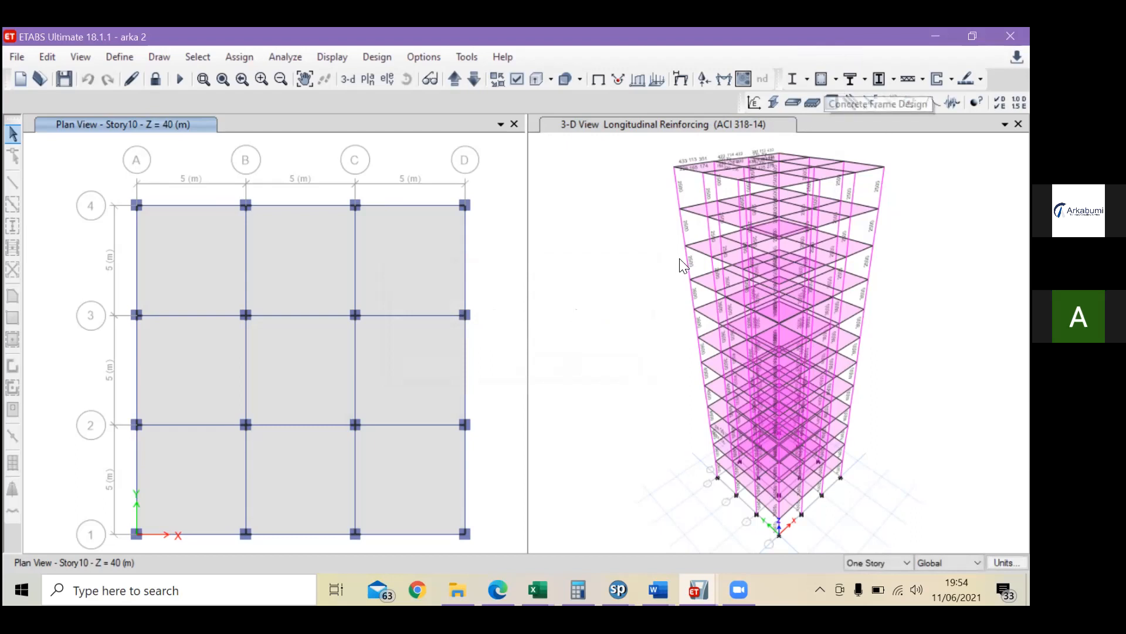
# Step: Run the concrete frame design check on the 3-D model and verify that all members passed
pyautogui.click(637, 144)
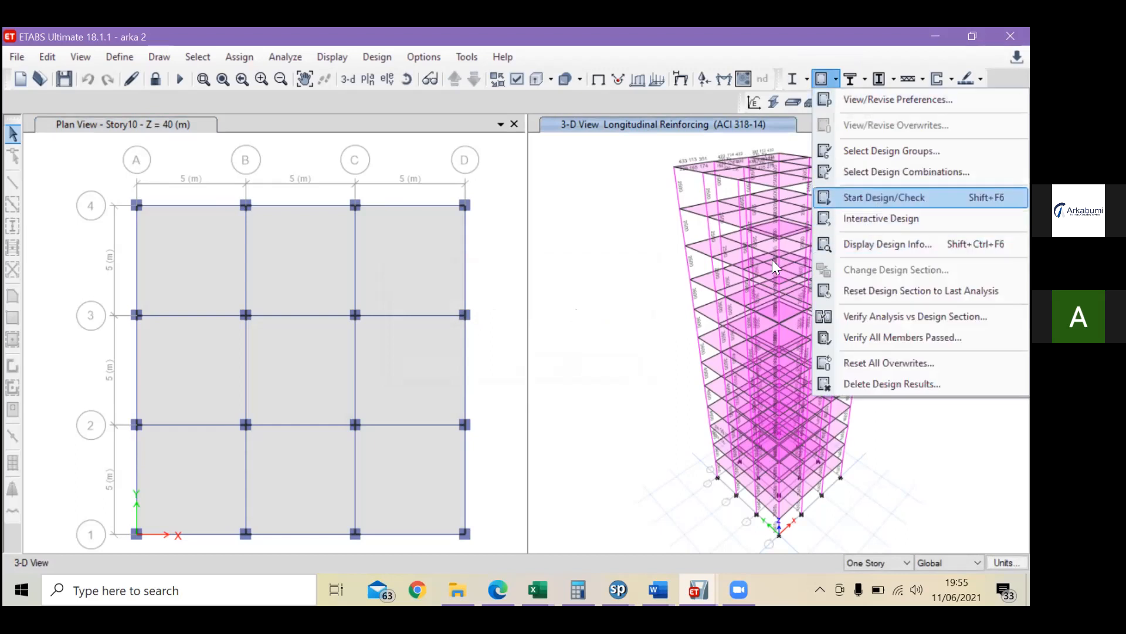
pyautogui.press('Return')
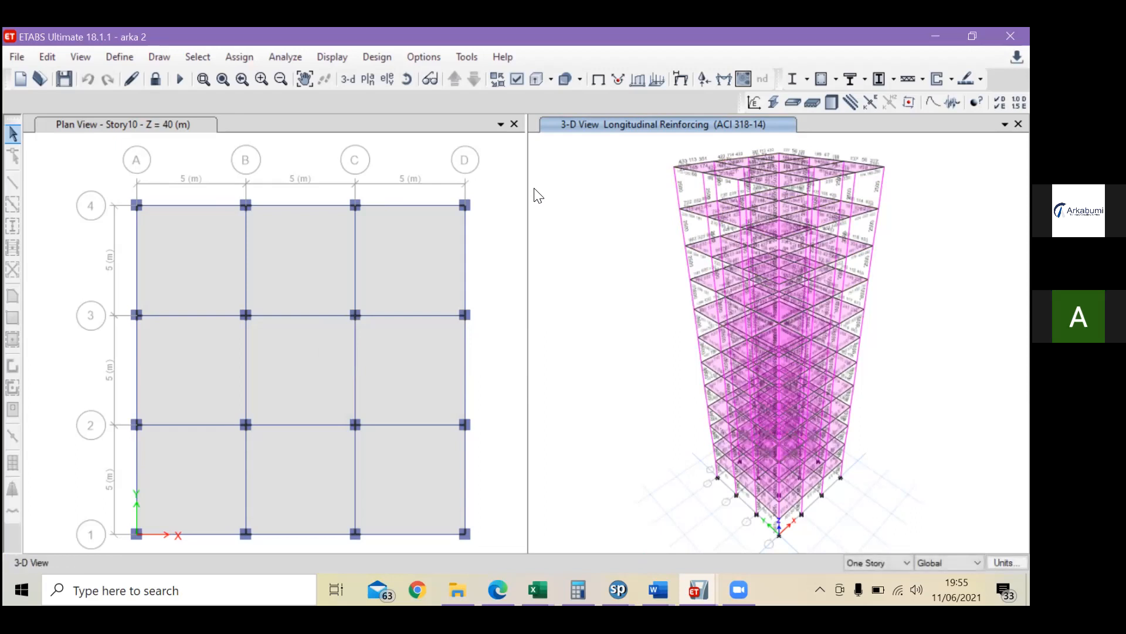
pyautogui.click(836, 78)
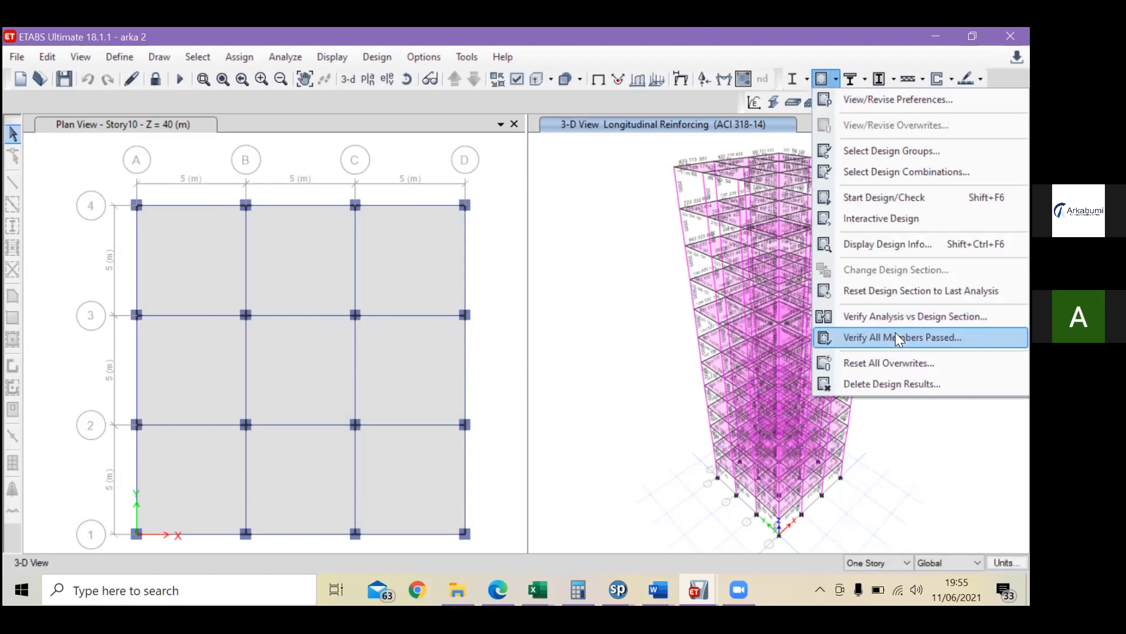
pyautogui.click(896, 333)
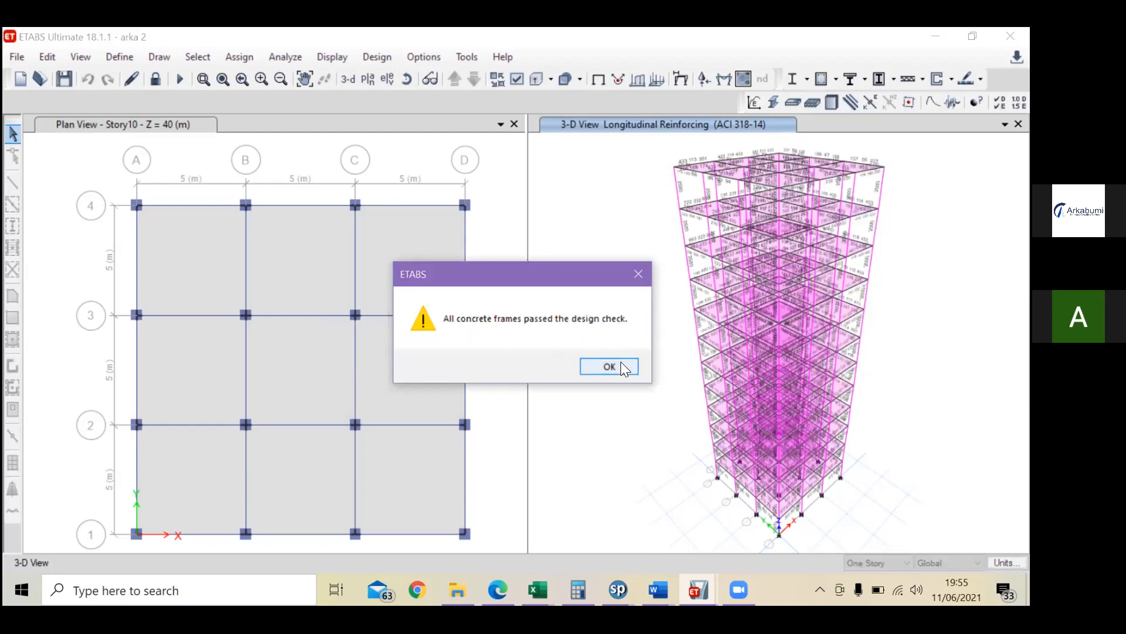
pyautogui.moveTo(595, 275); pyautogui.dragTo(592, 210)
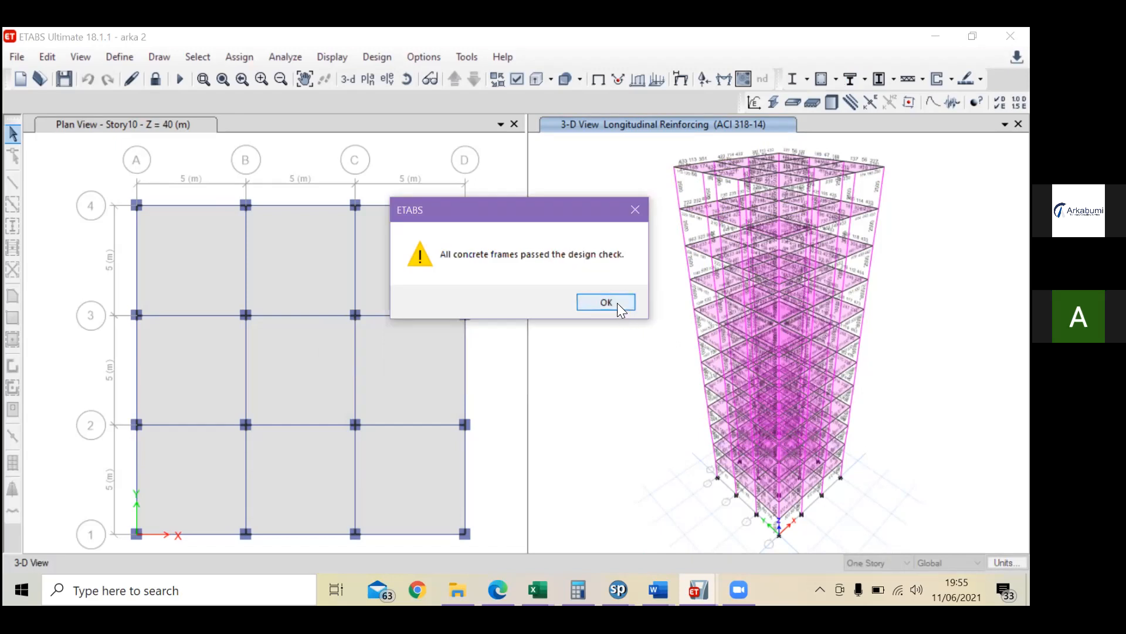
pyautogui.press('Return')
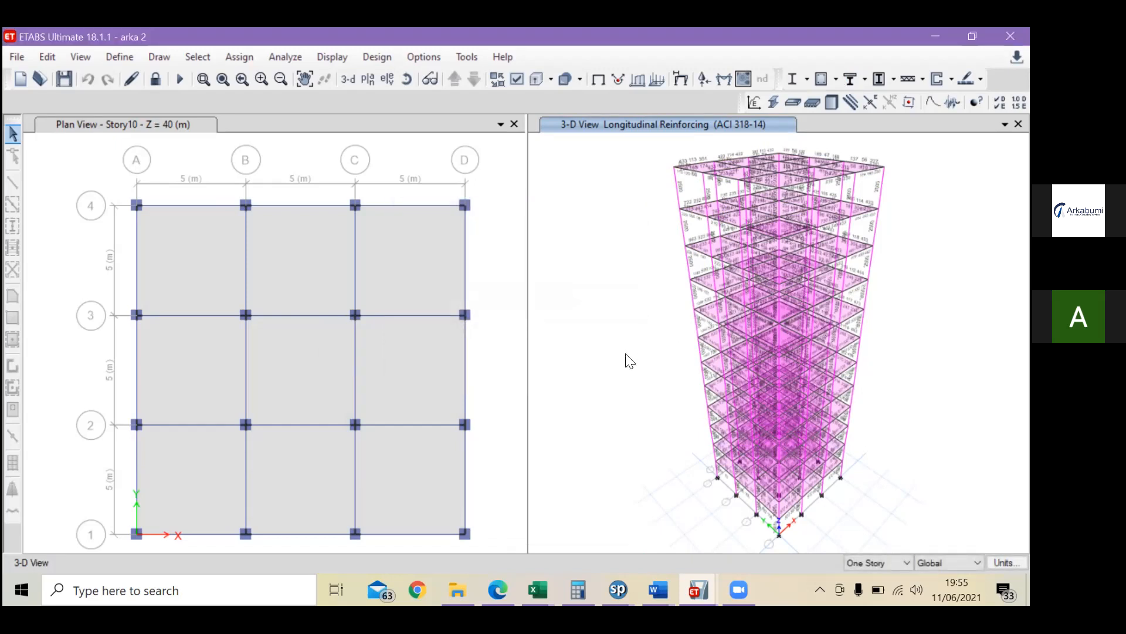
pyautogui.moveTo(820, 242)
pyautogui.moveTo(698, 590)
pyautogui.click(698, 590)
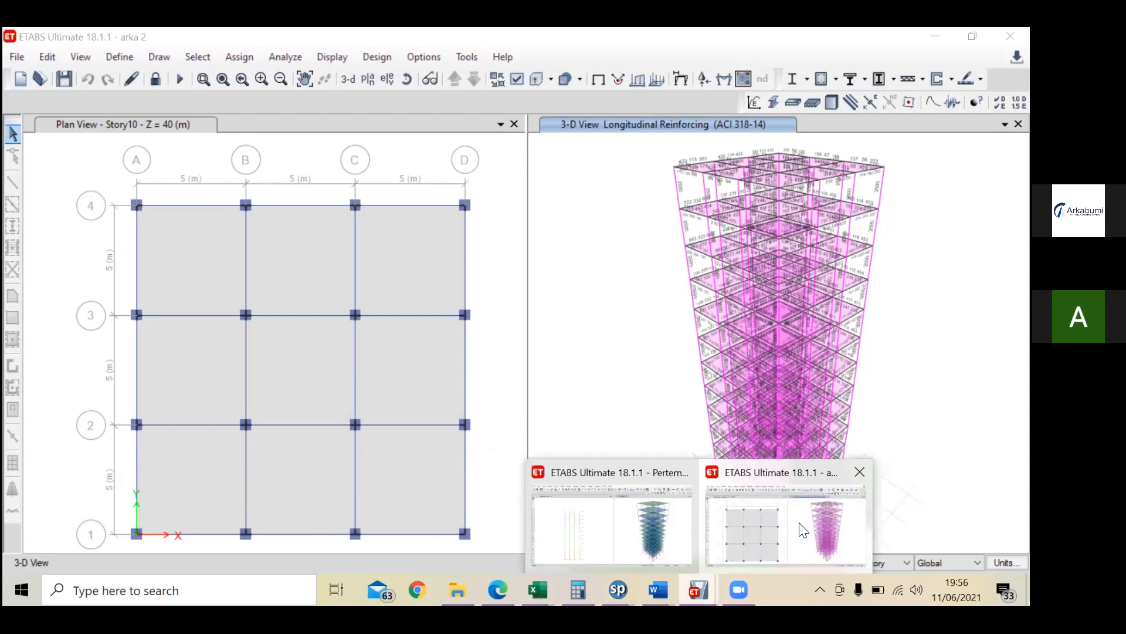
pyautogui.click(800, 528)
pyautogui.click(25, 58)
pyautogui.click(96, 143)
pyautogui.click(14, 57)
pyautogui.click(43, 101)
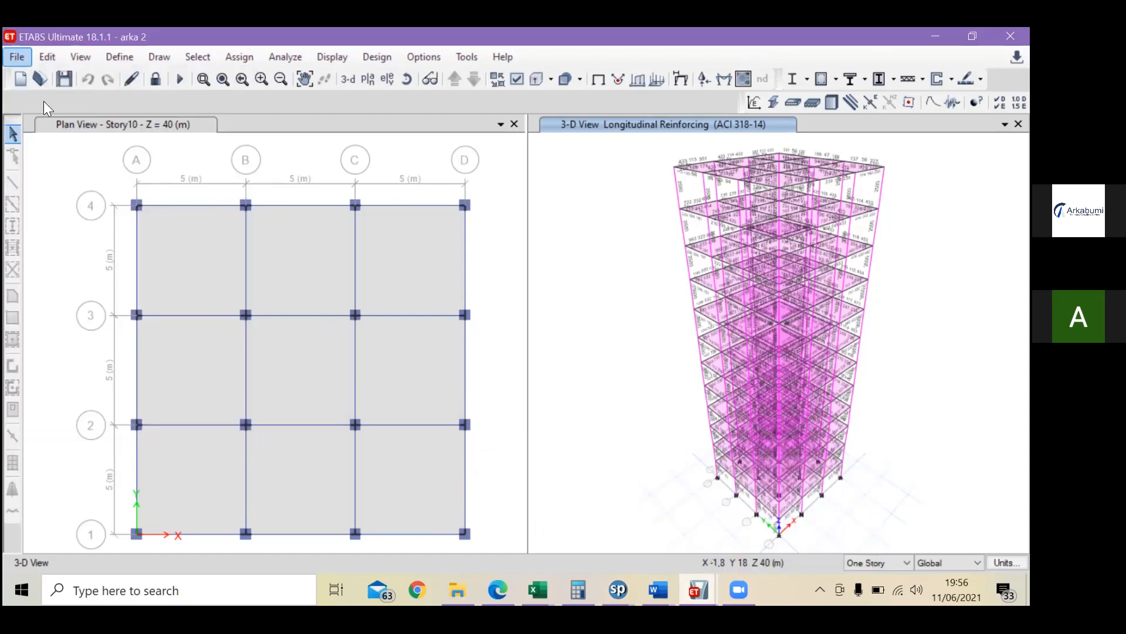
pyautogui.click(16, 57)
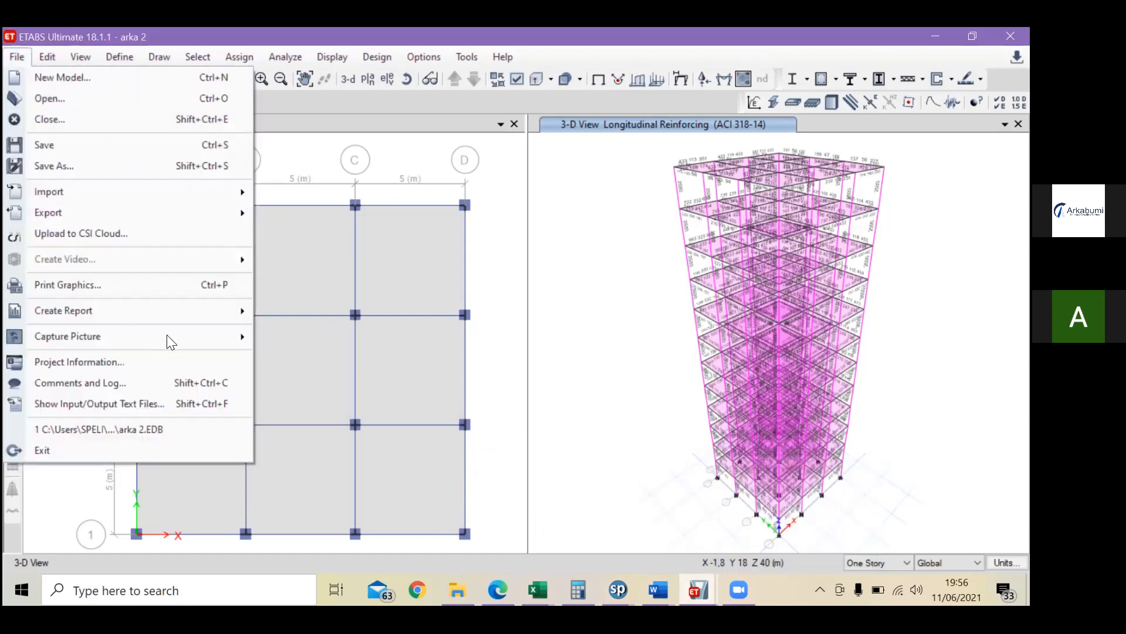
pyautogui.click(236, 36)
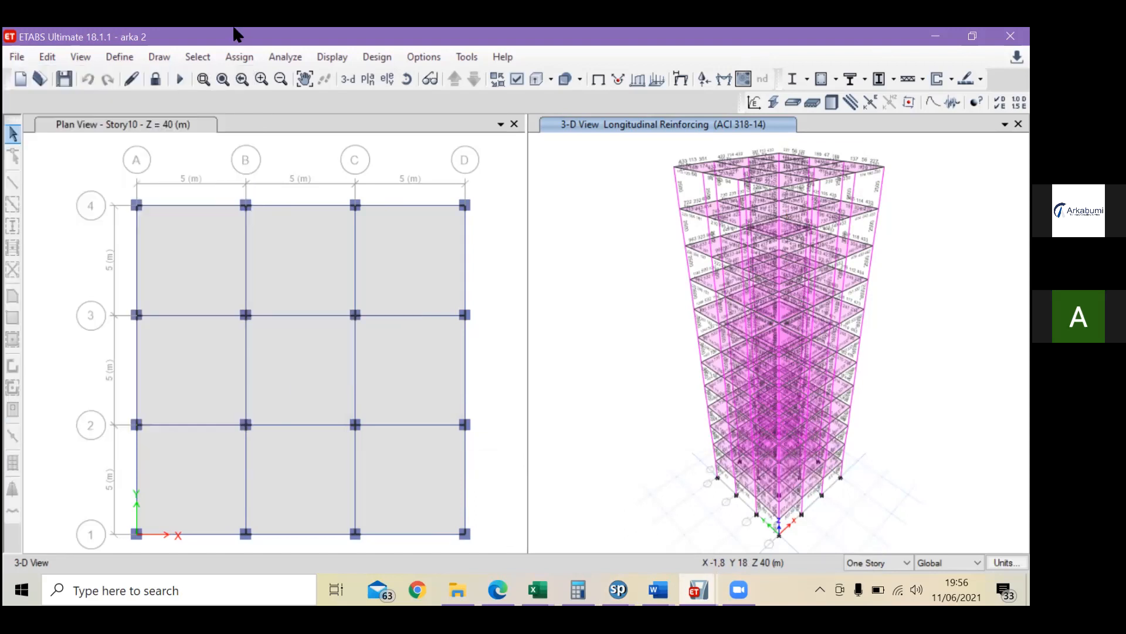
pyautogui.click(14, 58)
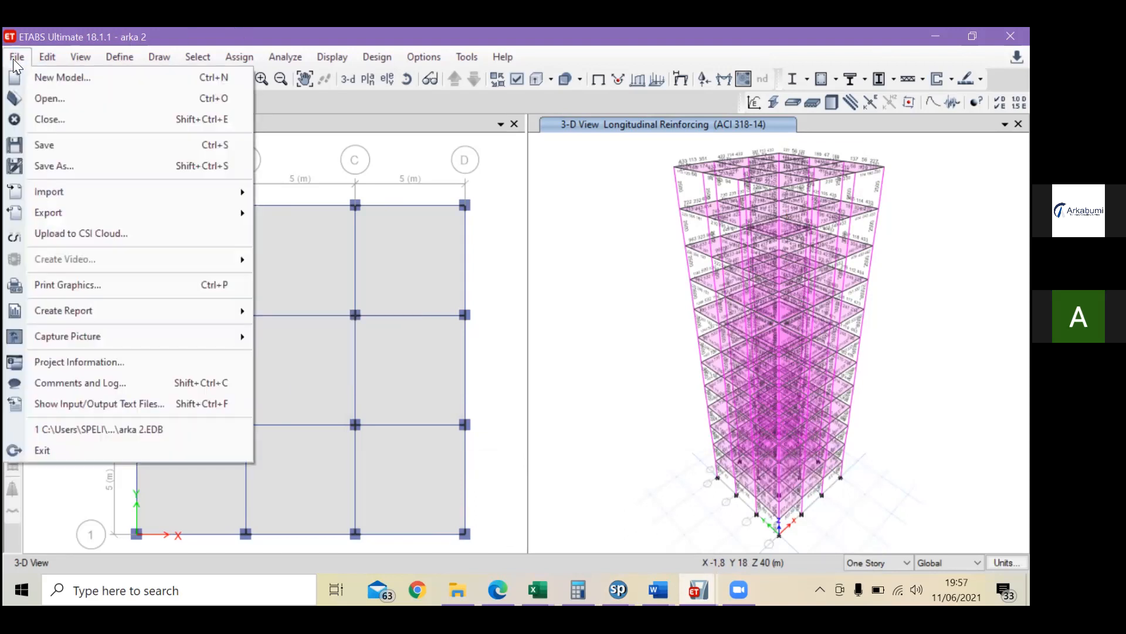
pyautogui.click(234, 34)
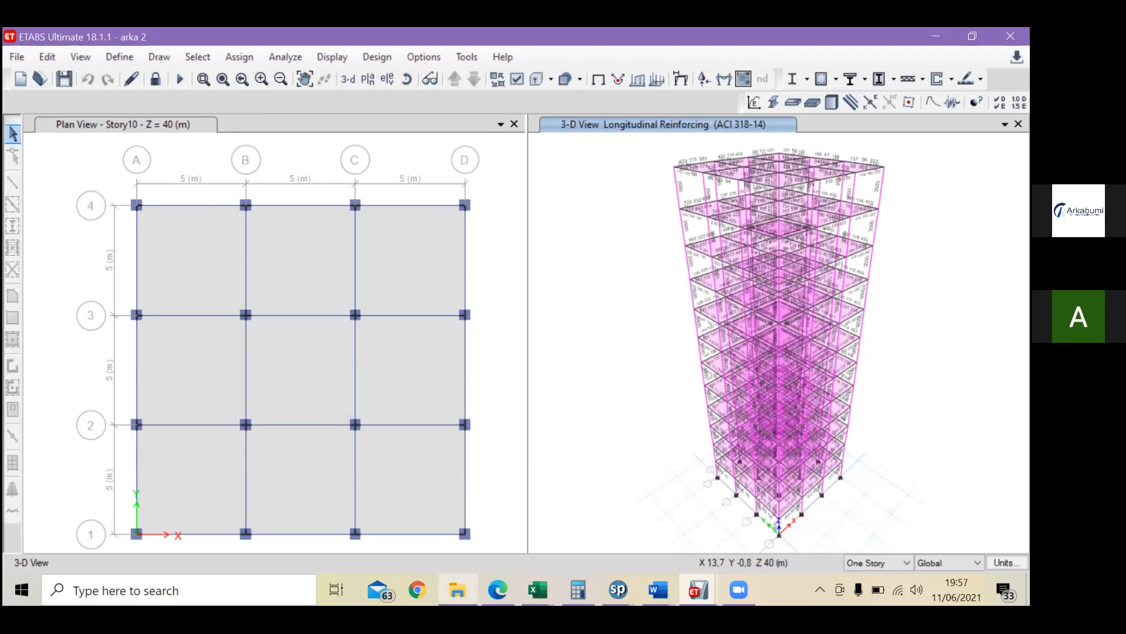
# Step: Switch to File Explorer and open the ETABS model Bangunan 4 Lantai +Baja from New folder in File Tambahan Online Training ETABS
pyautogui.click(458, 590)
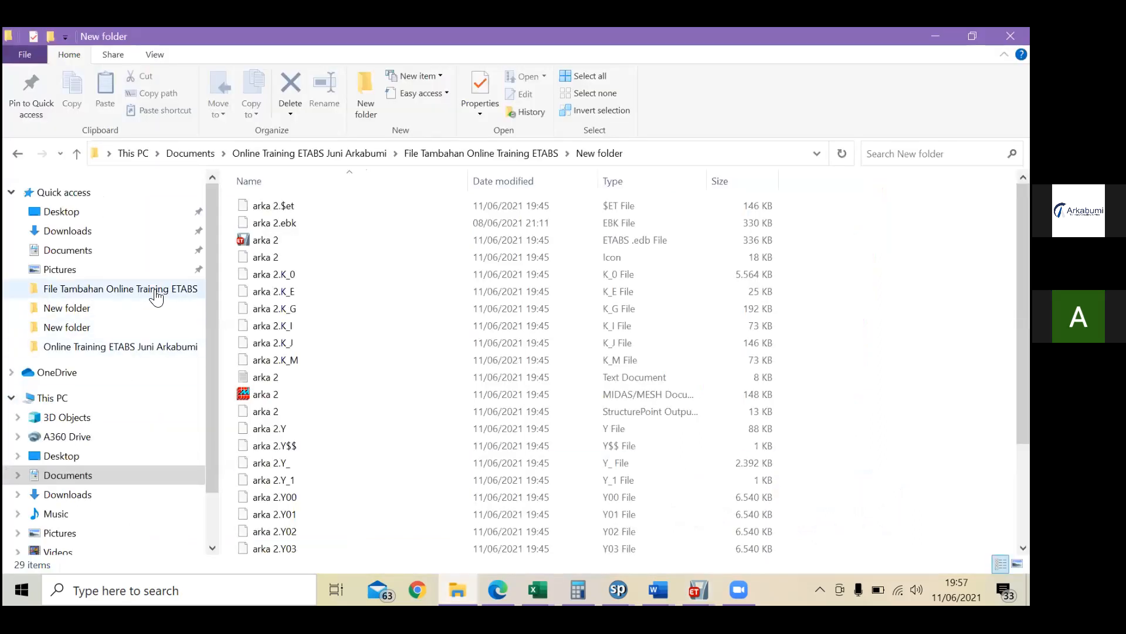
pyautogui.click(199, 288)
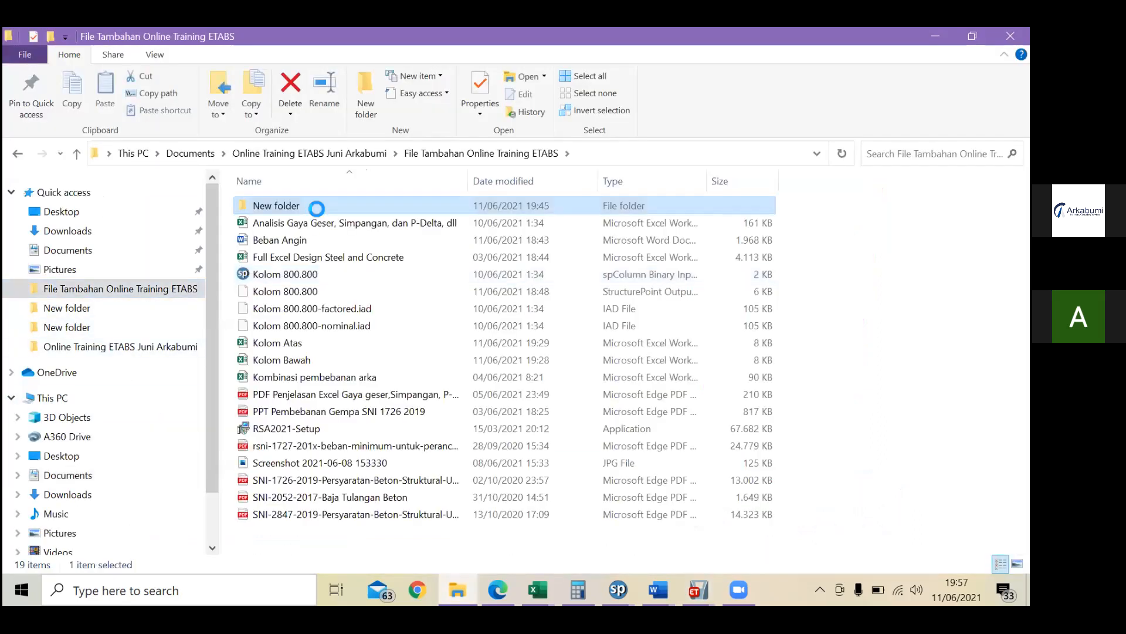
pyautogui.doubleClick(317, 207)
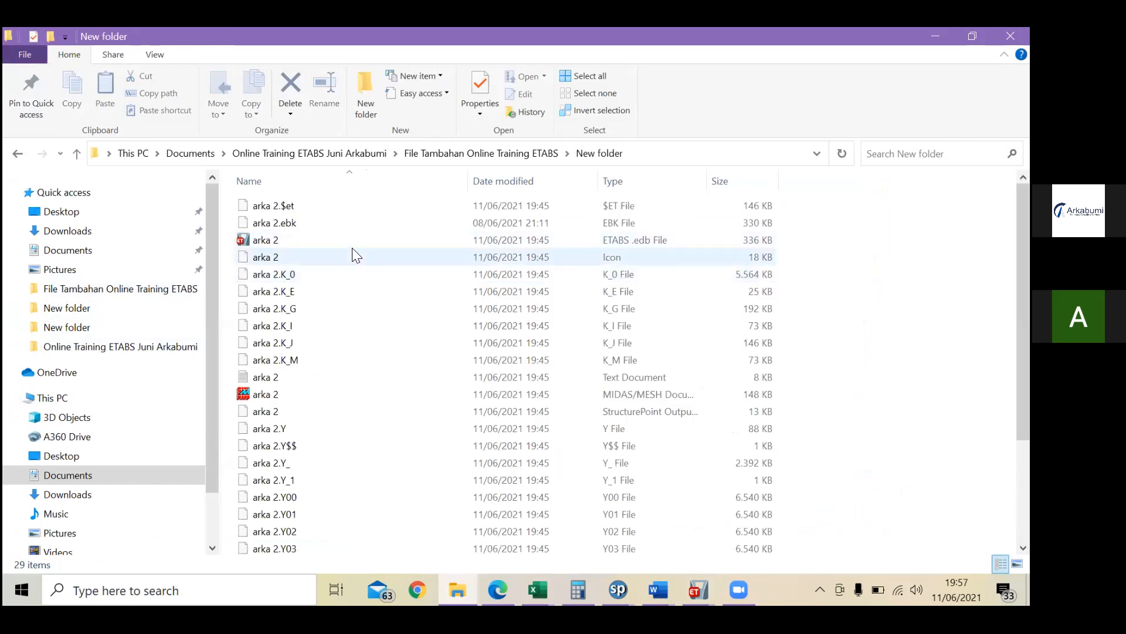
pyautogui.press('BackSpace')
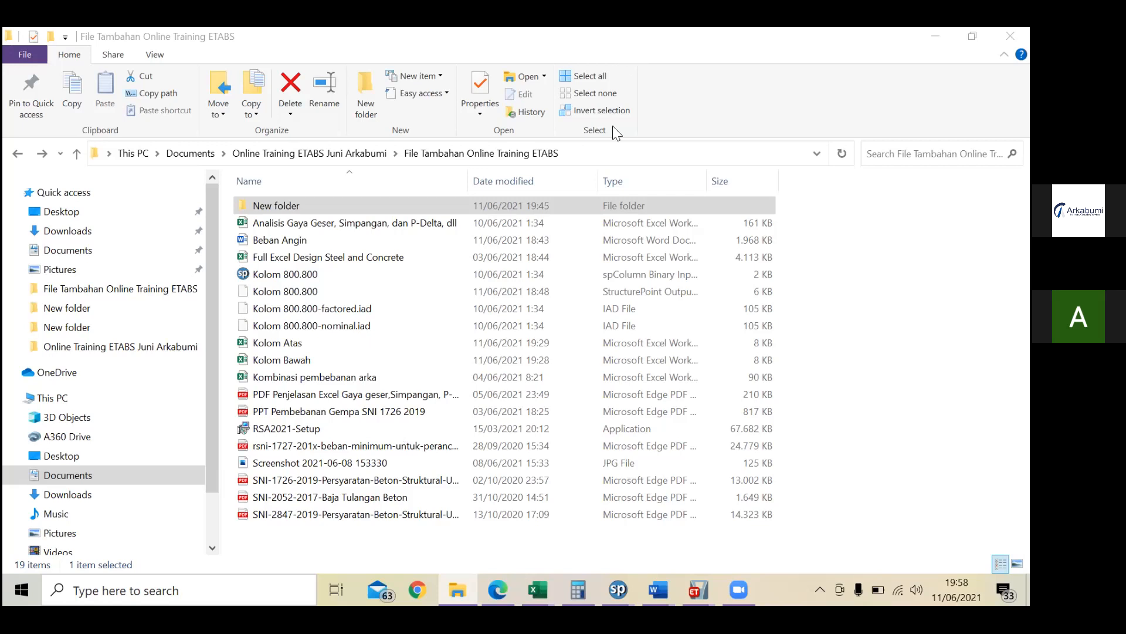
pyautogui.click(343, 206)
pyautogui.press('Return')
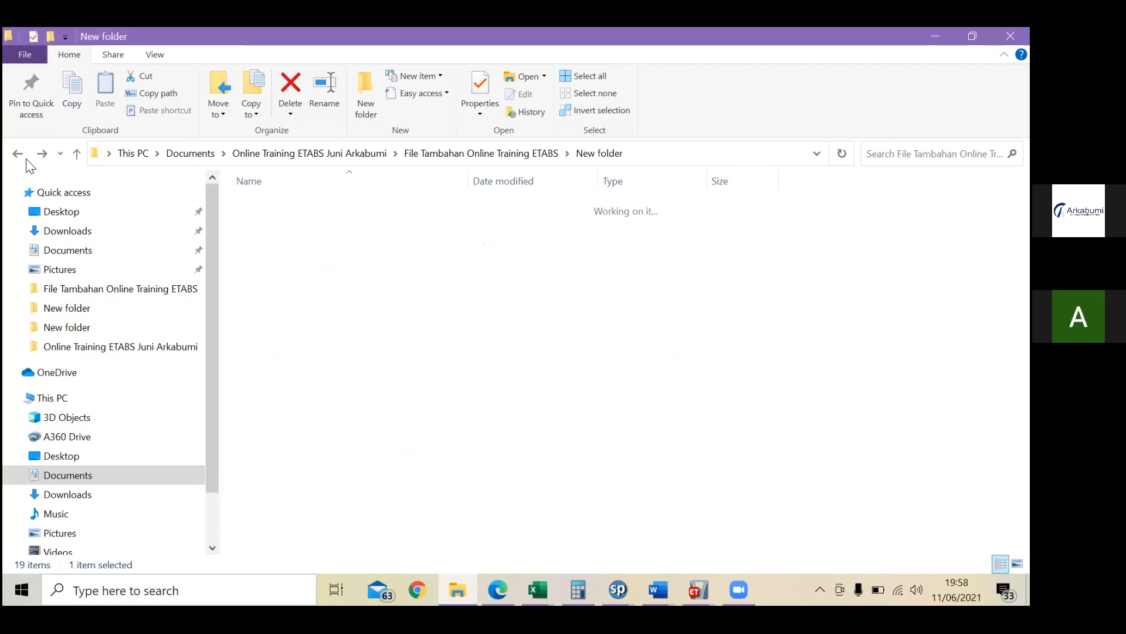
pyautogui.hotkey('alt', 'Left')
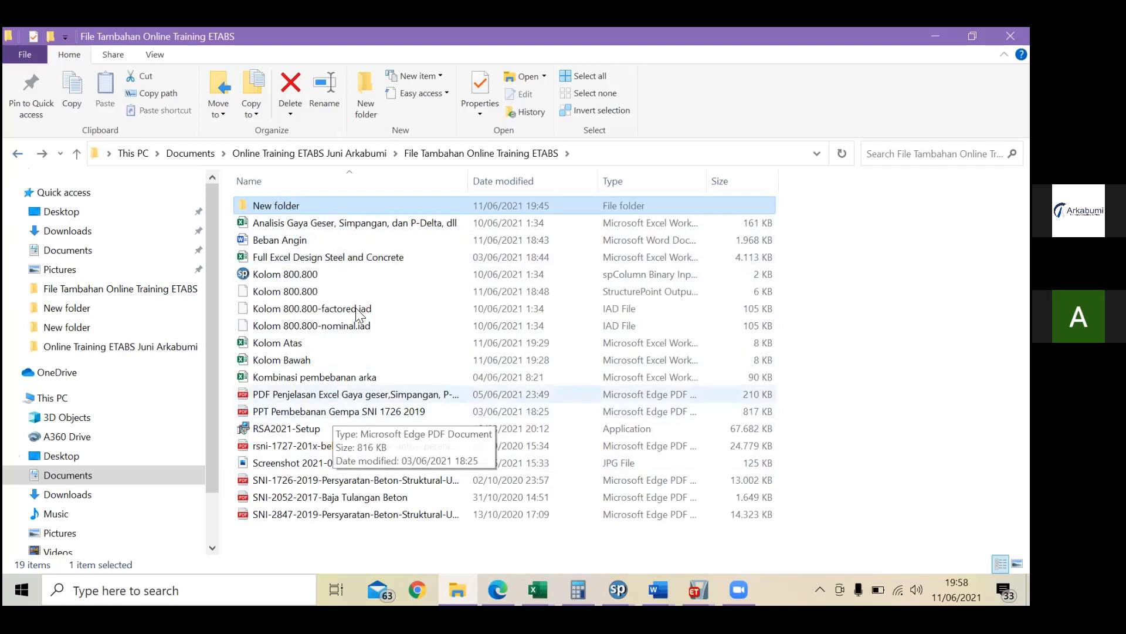
pyautogui.doubleClick(372, 208)
pyautogui.scroll(-3, 386, 398)
pyautogui.scroll(-1, 386, 398)
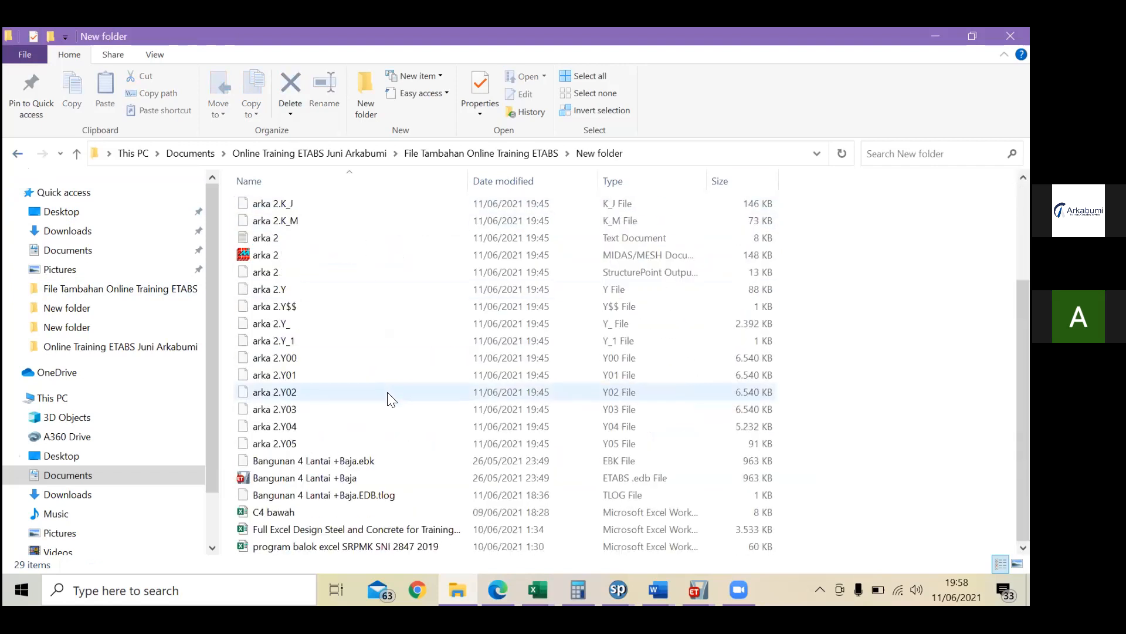
pyautogui.click(377, 482)
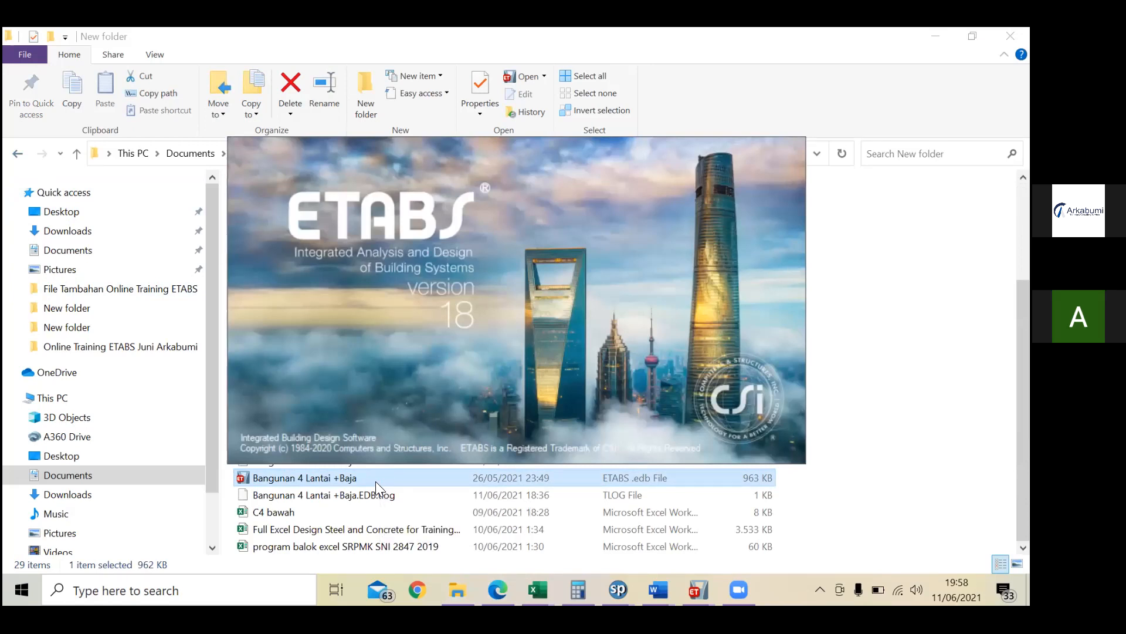
# Step: Switch to the Full Excel Design Steel and Concrete workbook and examine the material and profile data on the HWF Beam sheet
pyautogui.moveTo(538, 590)
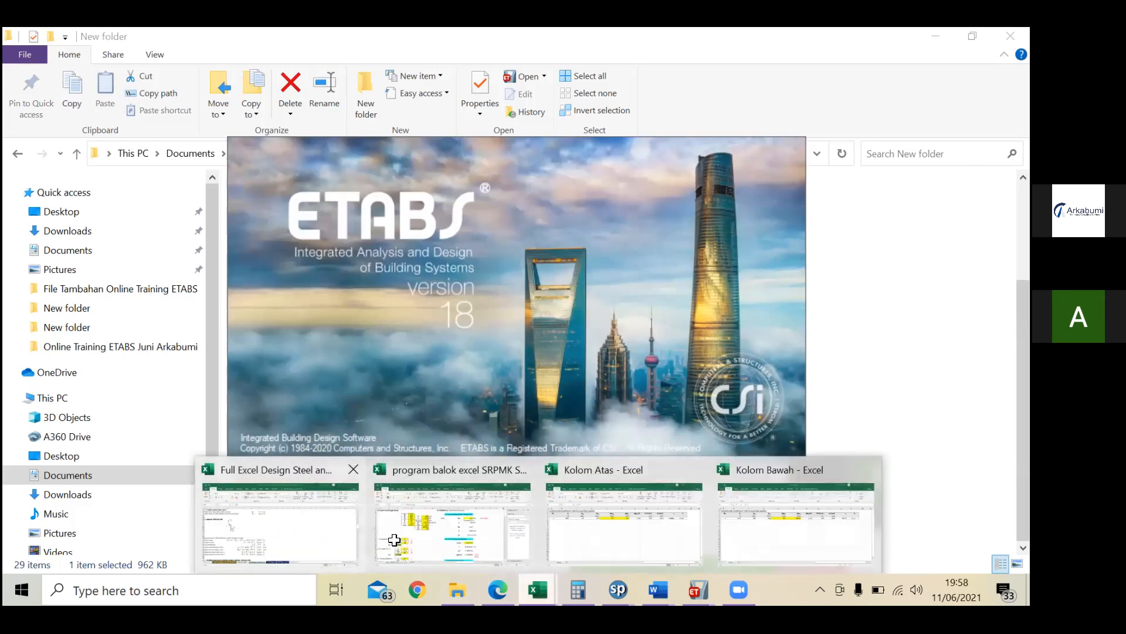
pyautogui.click(305, 528)
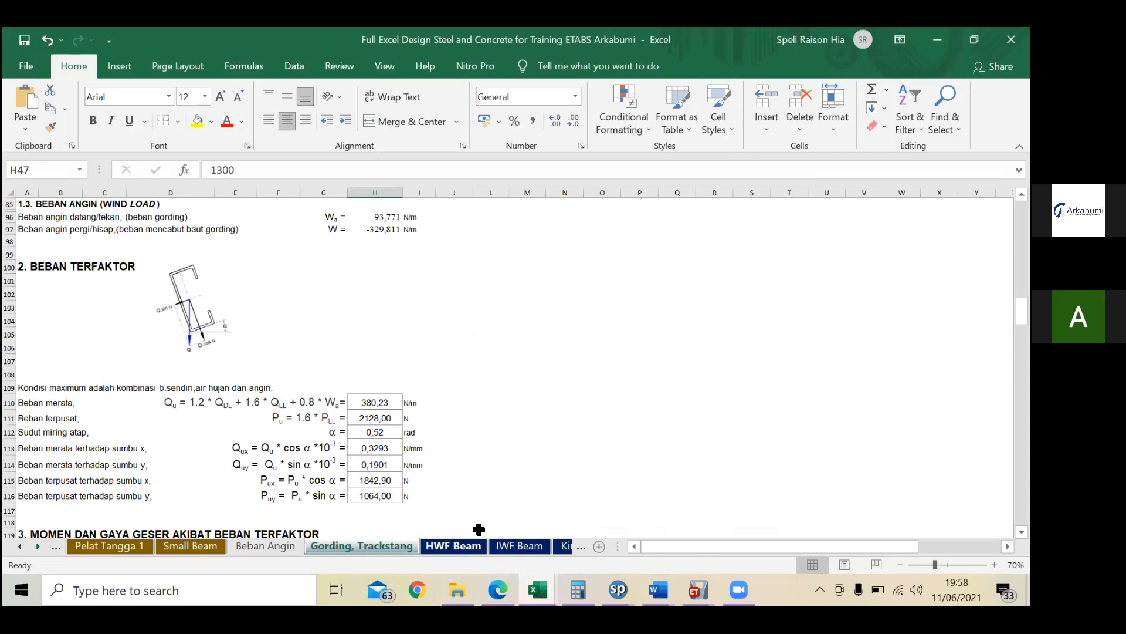
pyautogui.click(473, 547)
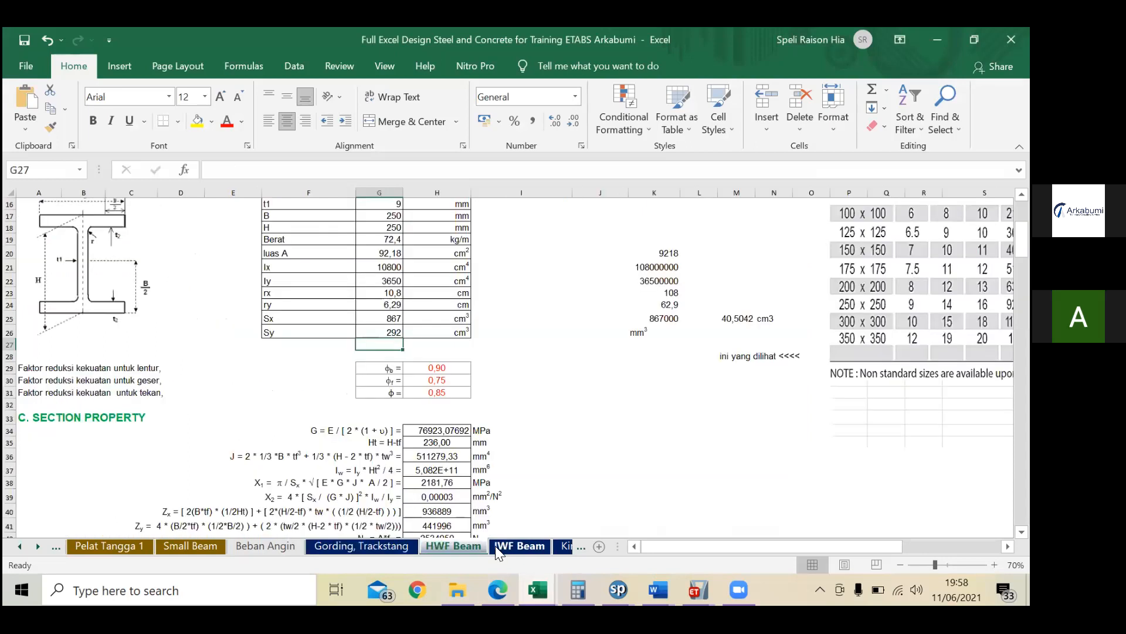
pyautogui.click(500, 547)
pyautogui.click(453, 545)
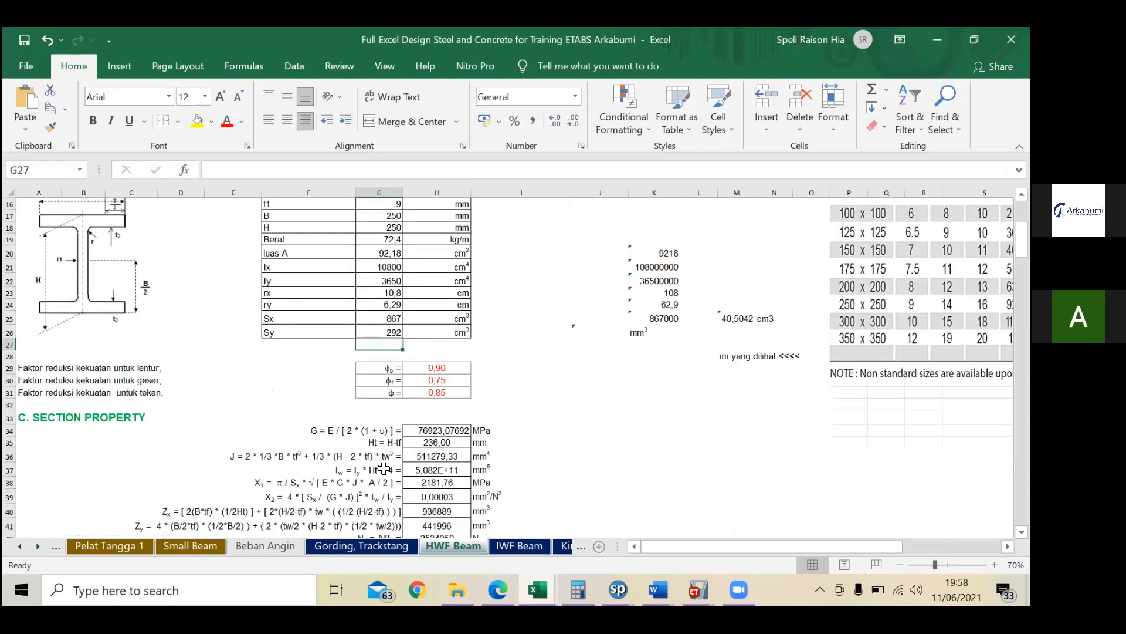
pyautogui.scroll(5, 384, 467)
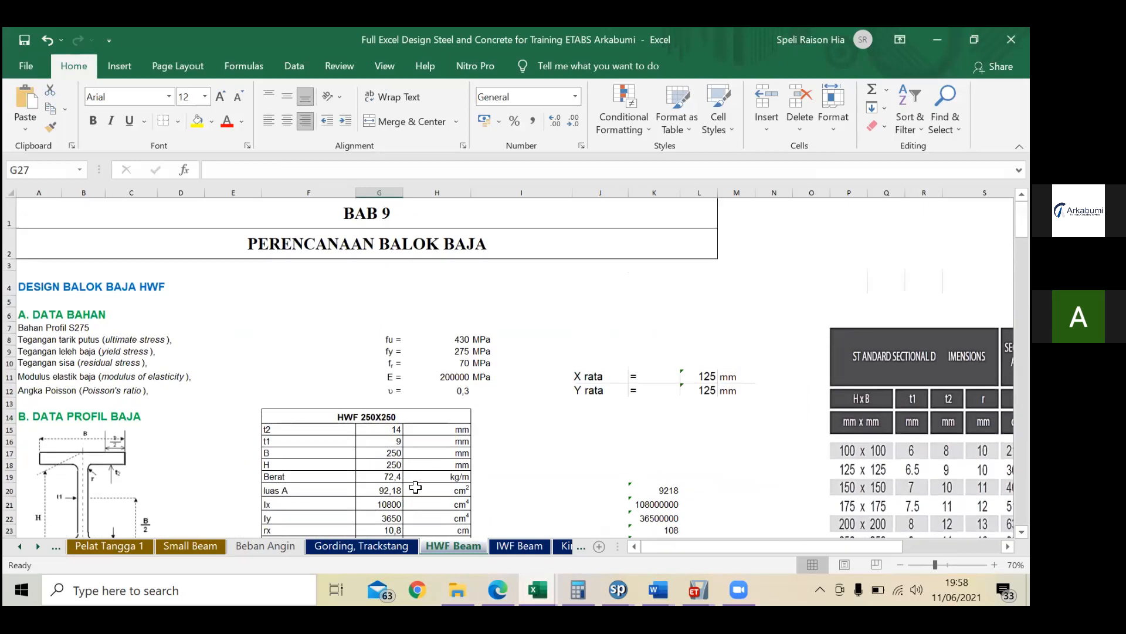
pyautogui.scroll(-3, 416, 487)
pyautogui.click(514, 541)
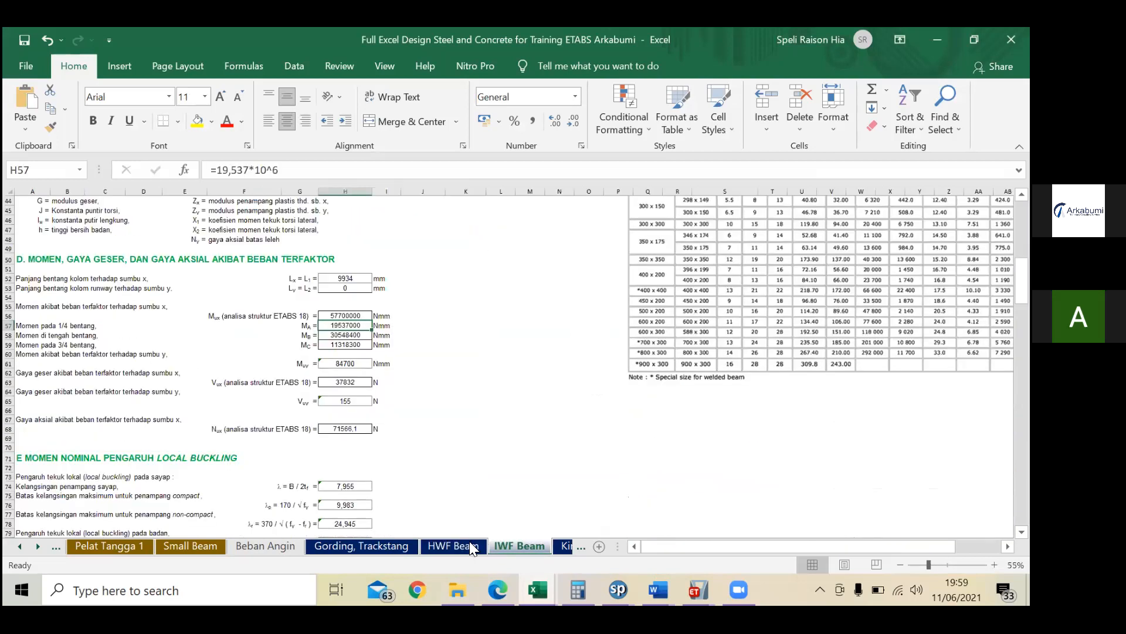
pyautogui.click(469, 541)
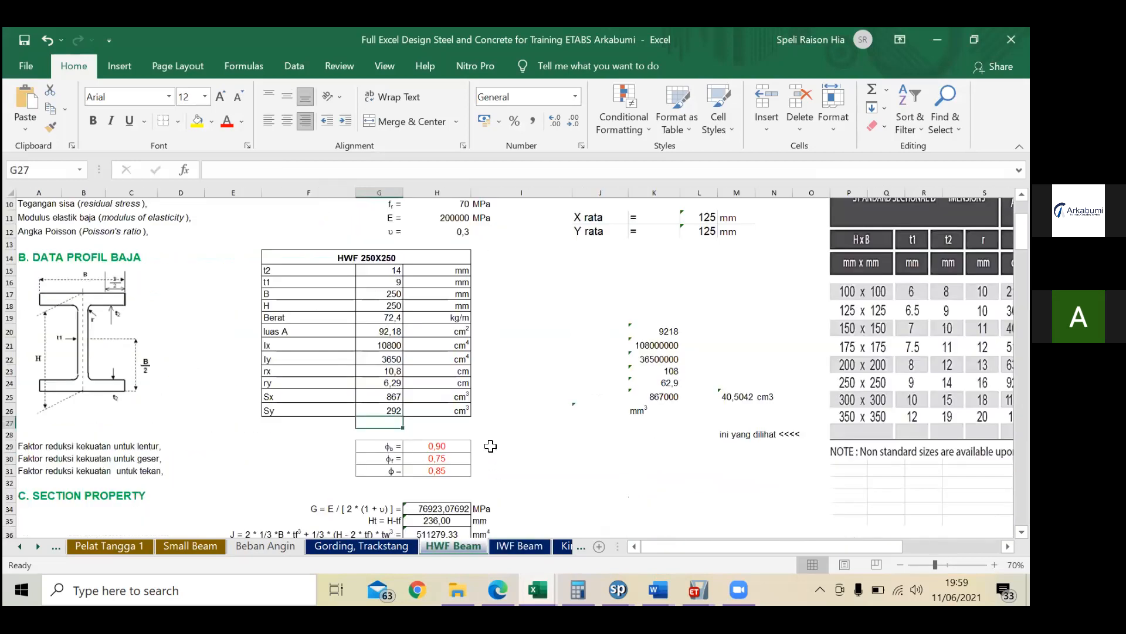
pyautogui.scroll(3, 488, 444)
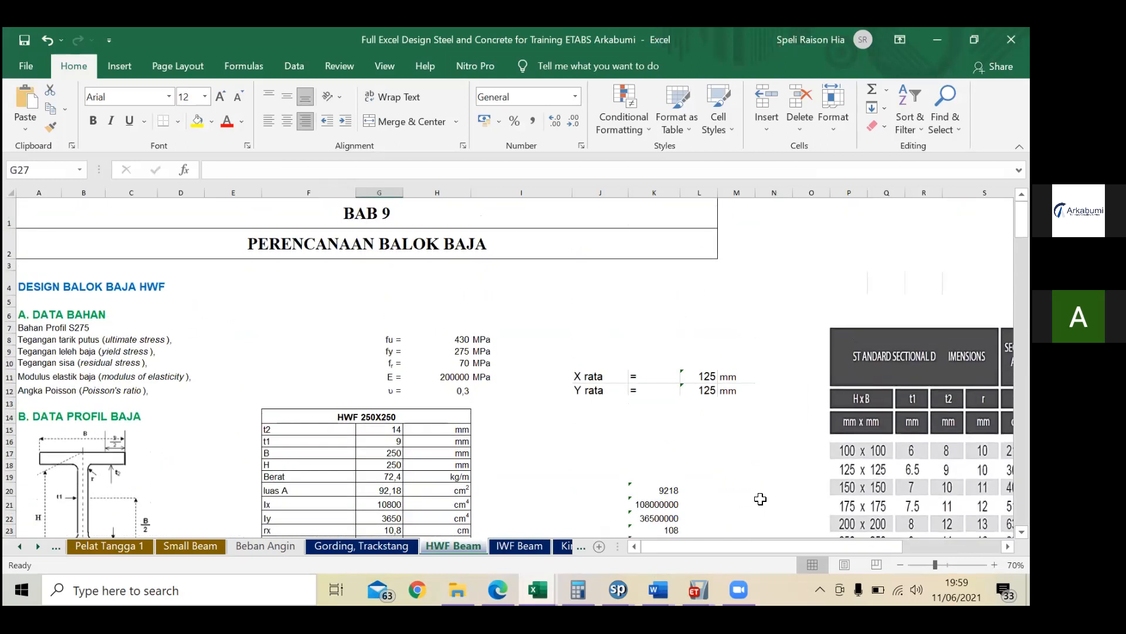
pyautogui.scroll(-3, 474, 426)
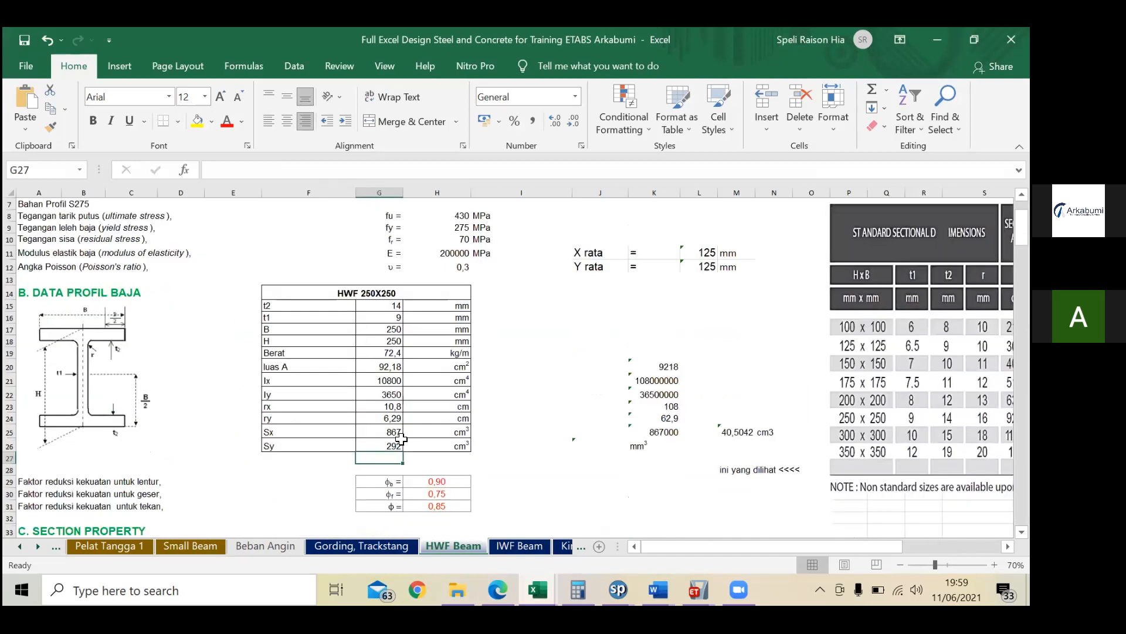
pyautogui.click(598, 318)
pyautogui.moveTo(426, 326); pyautogui.dragTo(427, 317)
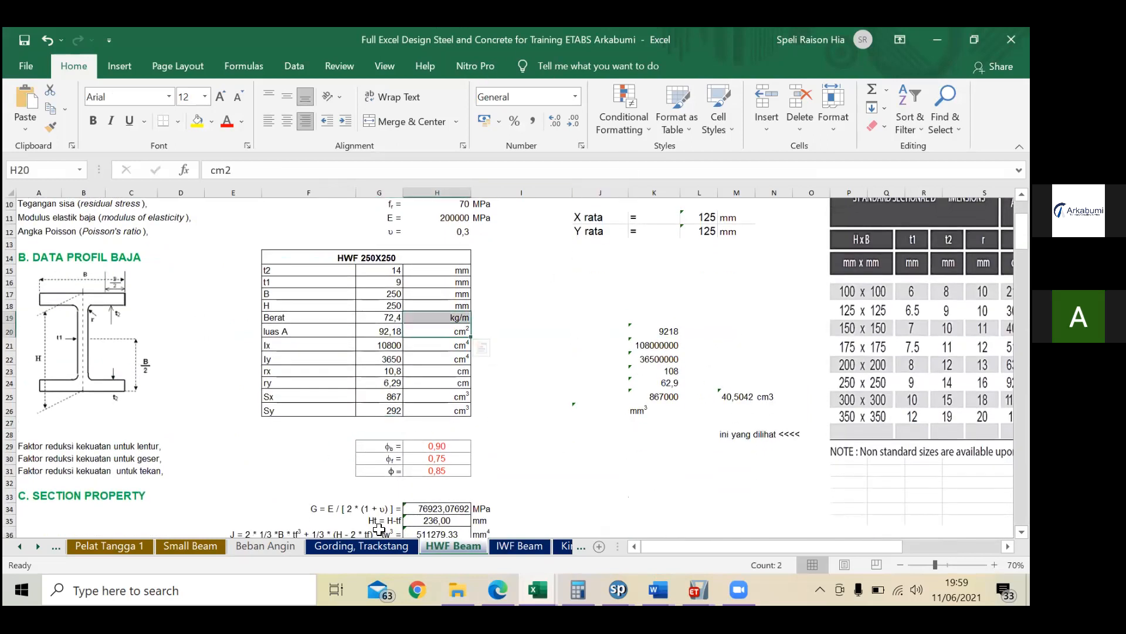
# Step: Examine the material, profile and factored load data on the IWF Beam sheet, from the load section up to the profile table
pyautogui.click(510, 545)
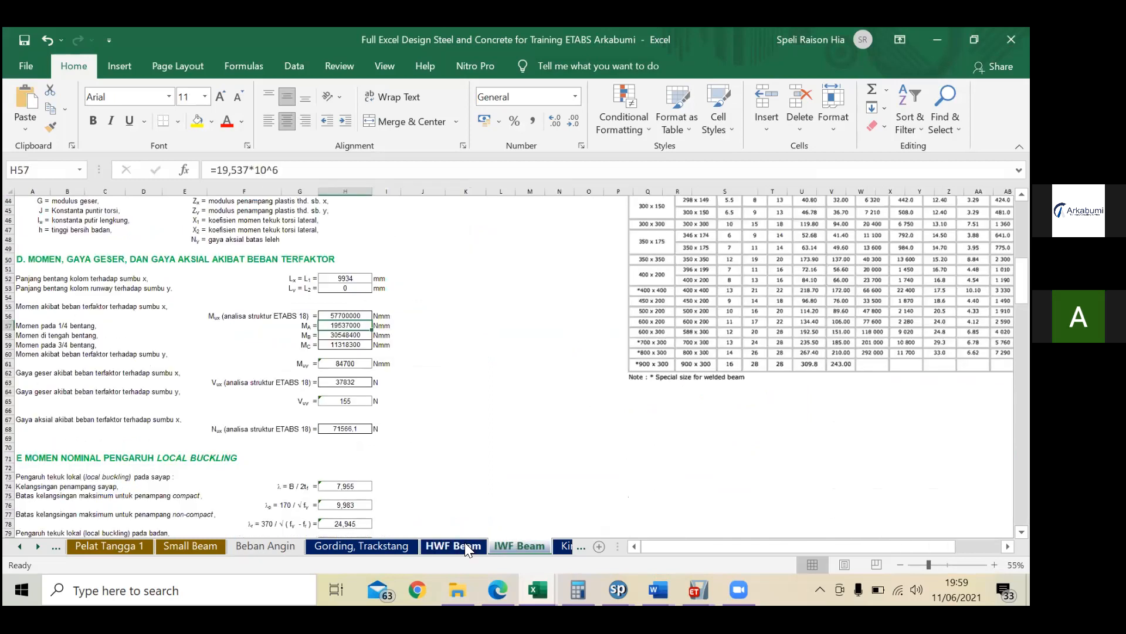
pyautogui.click(472, 545)
pyautogui.click(500, 545)
pyautogui.scroll(5, 521, 517)
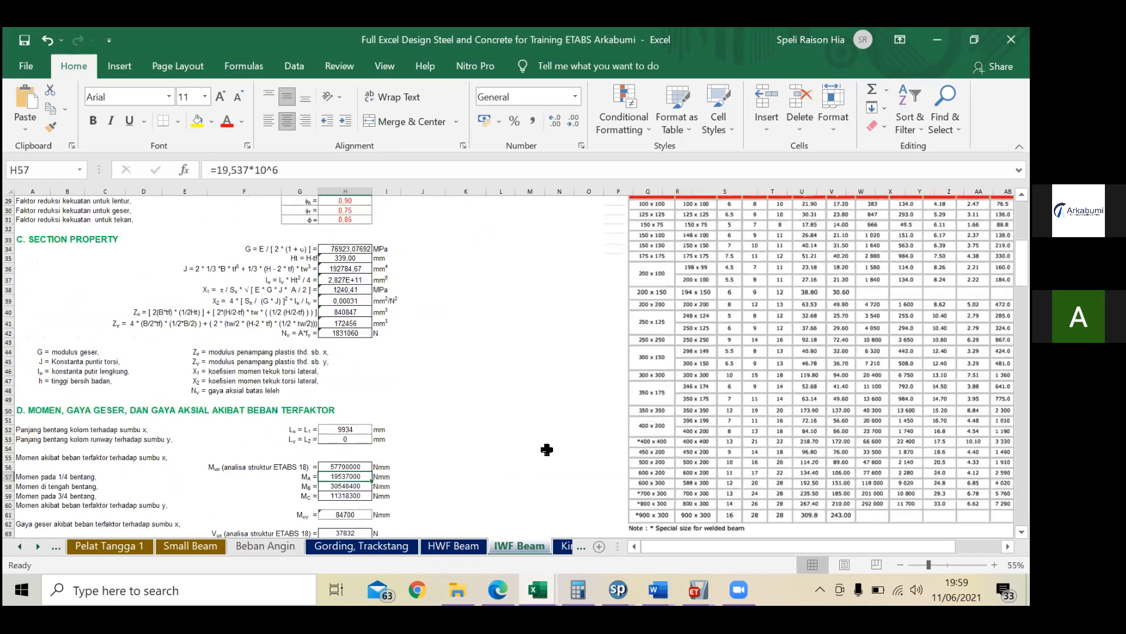
pyautogui.scroll(9, 549, 449)
pyautogui.scroll(-1, 558, 446)
pyautogui.scroll(1, 558, 446)
pyautogui.scroll(-1, 558, 447)
pyautogui.scroll(-1, 558, 447)
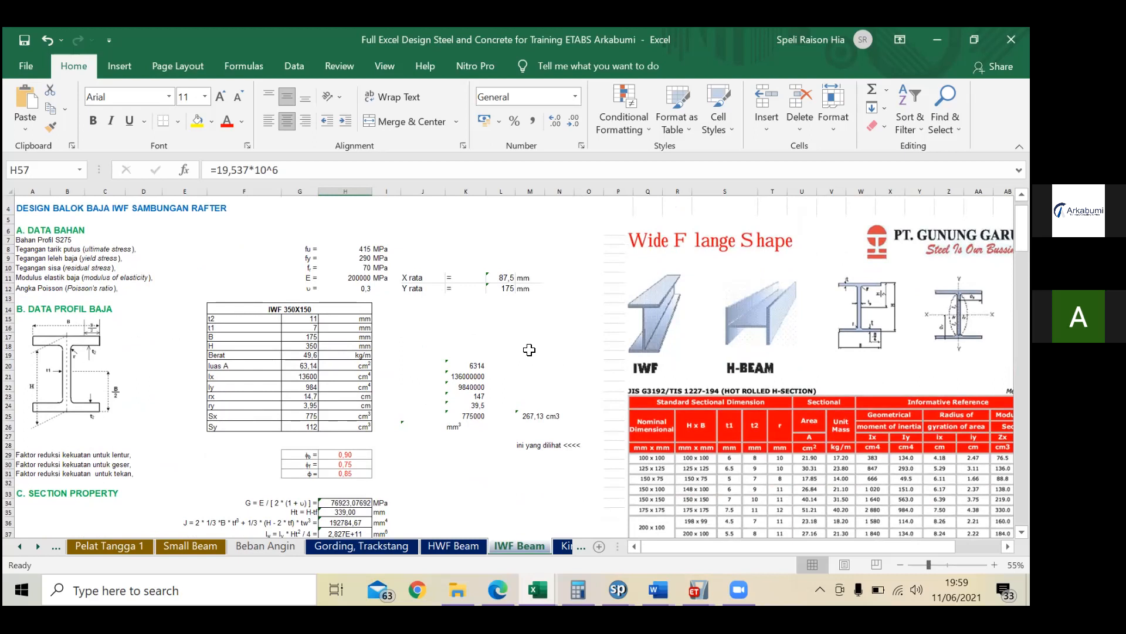
# Step: Switch to the ETABS model Bangunan 4 Lantai +Baja and look at its plan and 3-D views
pyautogui.click(671, 293)
pyautogui.click(221, 267)
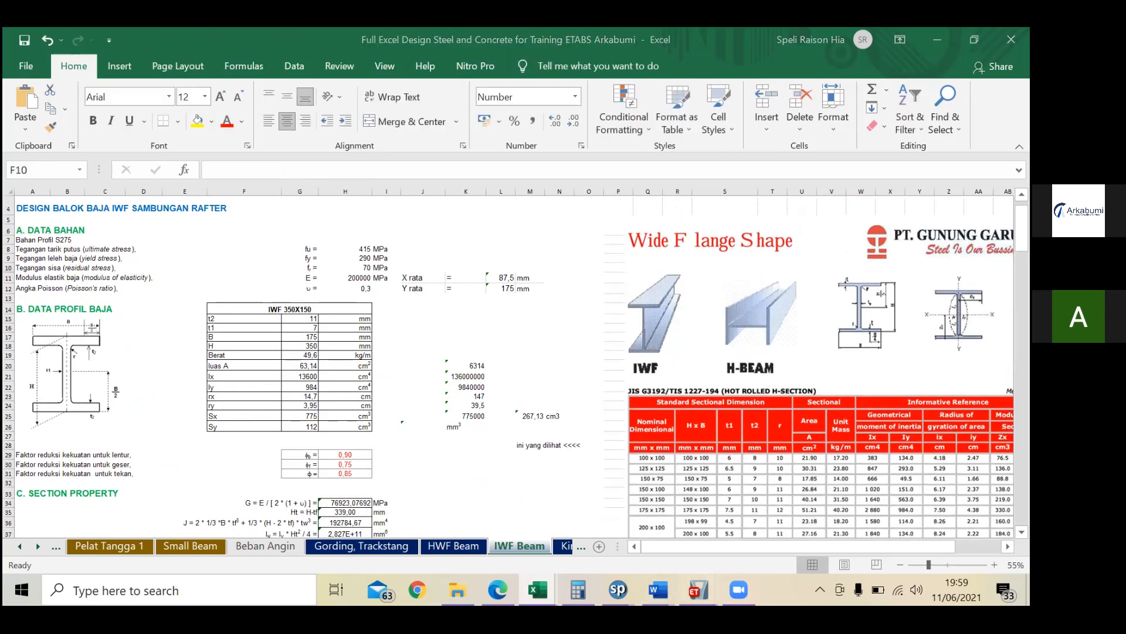
pyautogui.moveTo(699, 589)
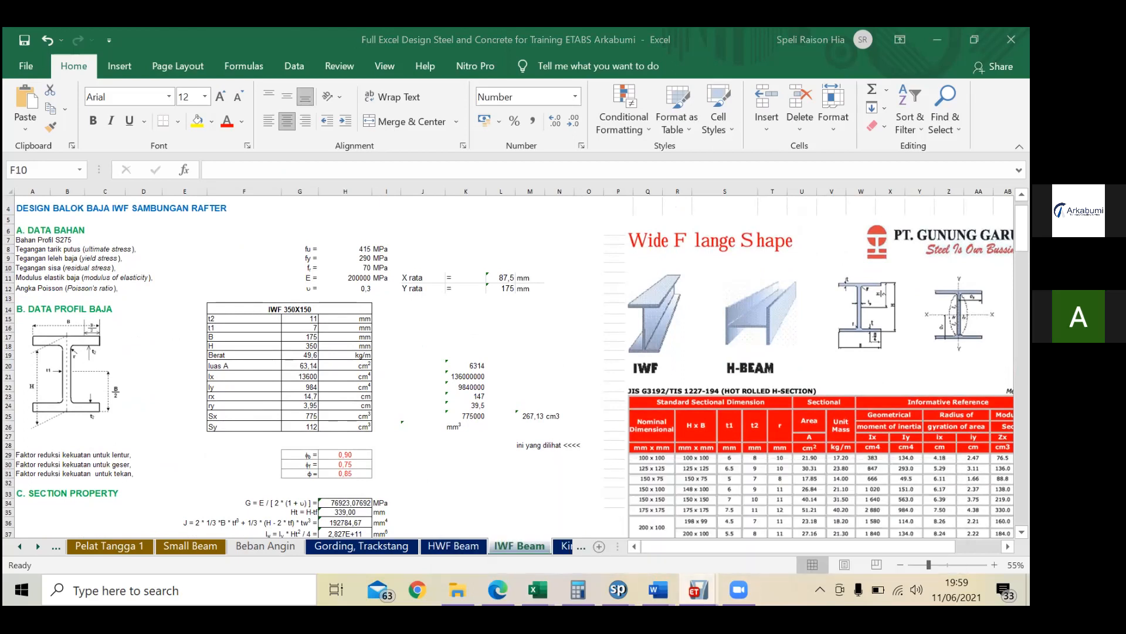
pyautogui.click(873, 524)
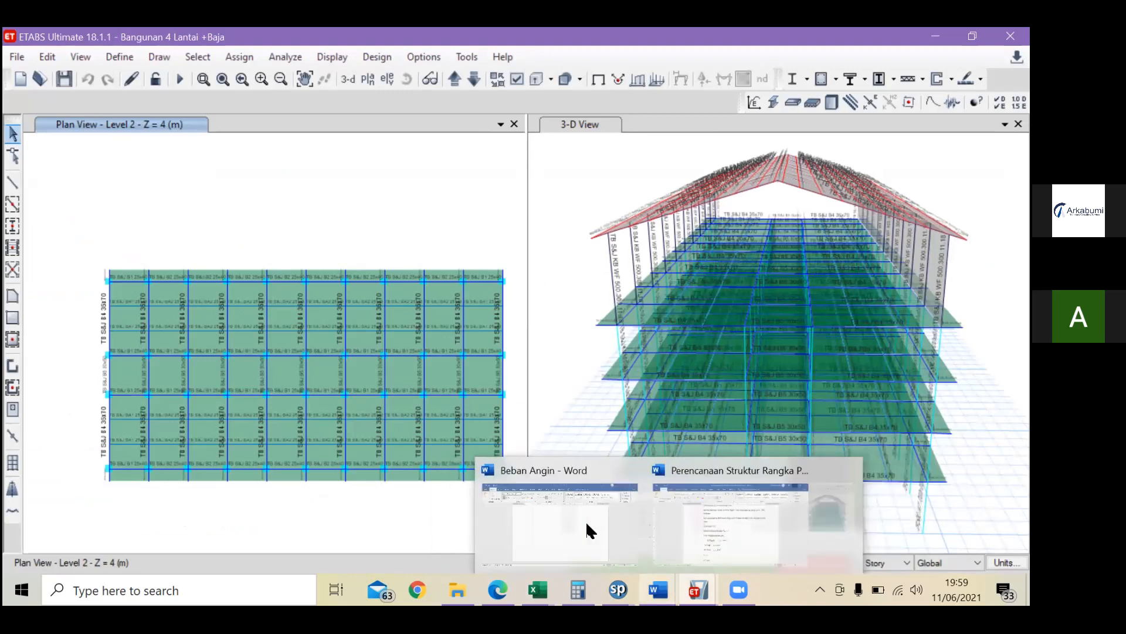
# Step: Return to the Full Excel Design Steel and Concrete workbook and examine the section property and factored load sections of the IWF Beam sheet
pyautogui.moveTo(539, 587)
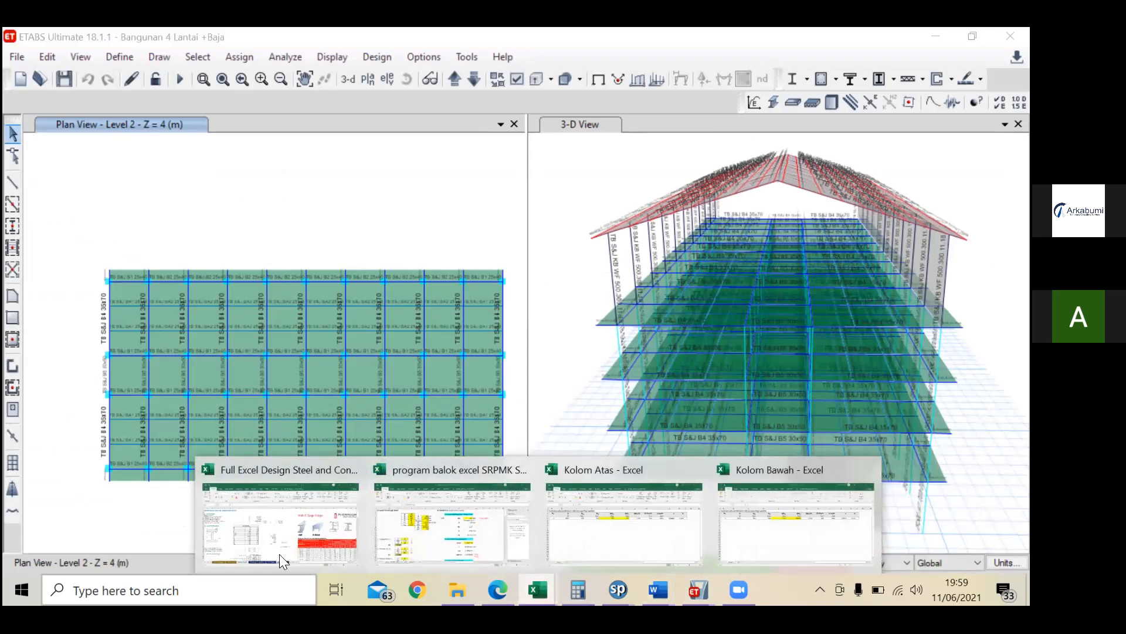
pyautogui.click(280, 517)
pyautogui.scroll(-3, 311, 451)
pyautogui.scroll(-4, 311, 451)
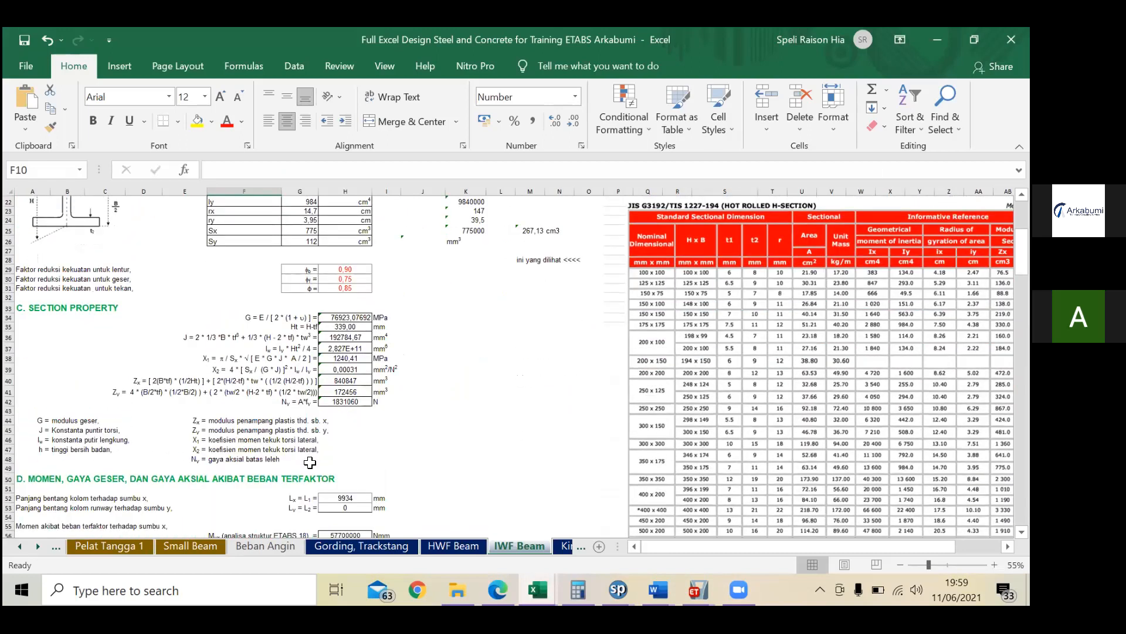
pyautogui.scroll(-8, 309, 463)
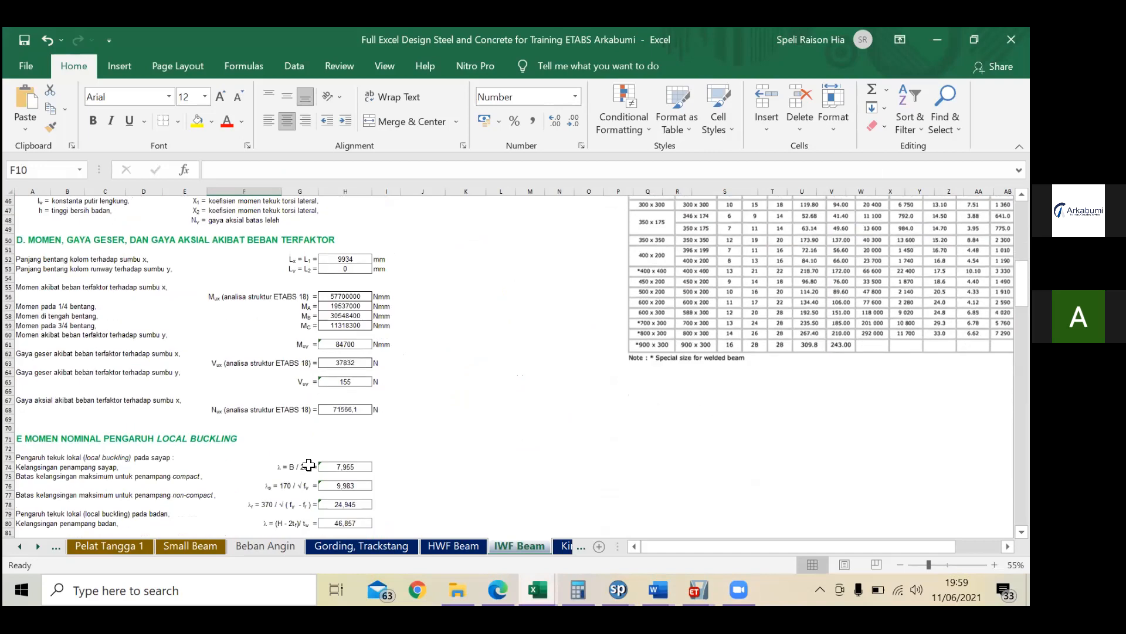
pyautogui.scroll(-1, 308, 465)
pyautogui.scroll(6, 308, 465)
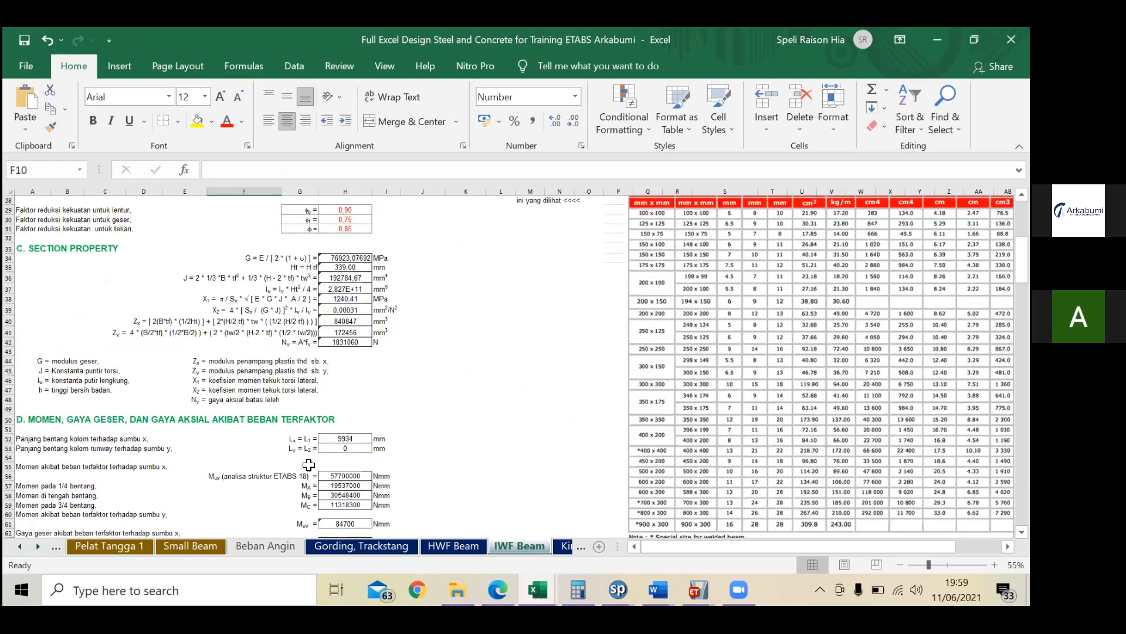
pyautogui.scroll(4, 309, 465)
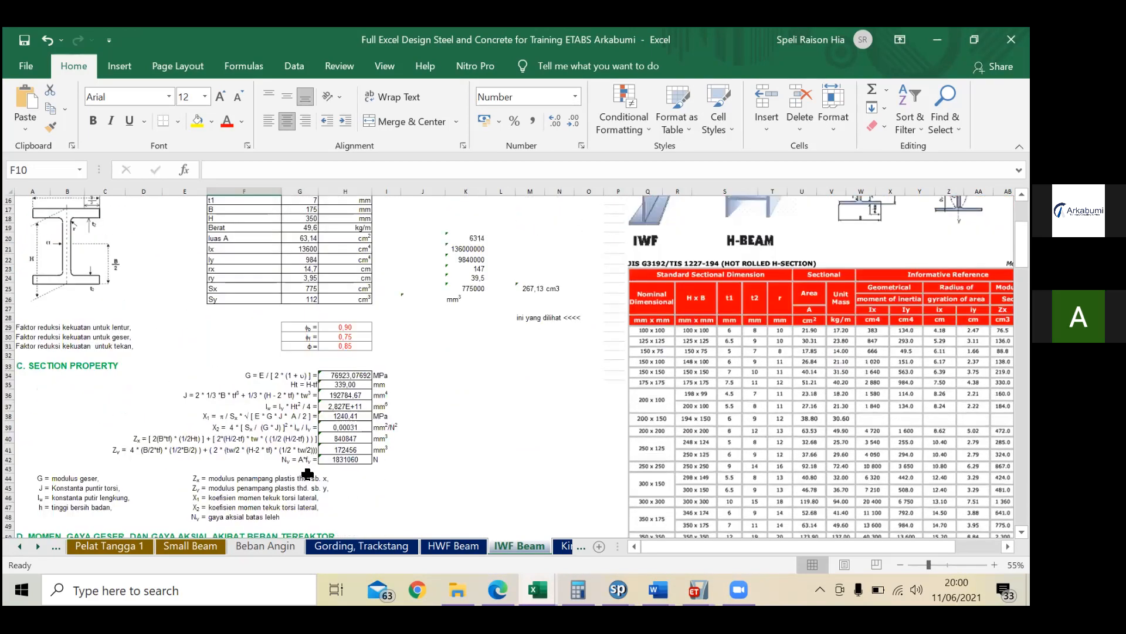
pyautogui.scroll(-1, 308, 474)
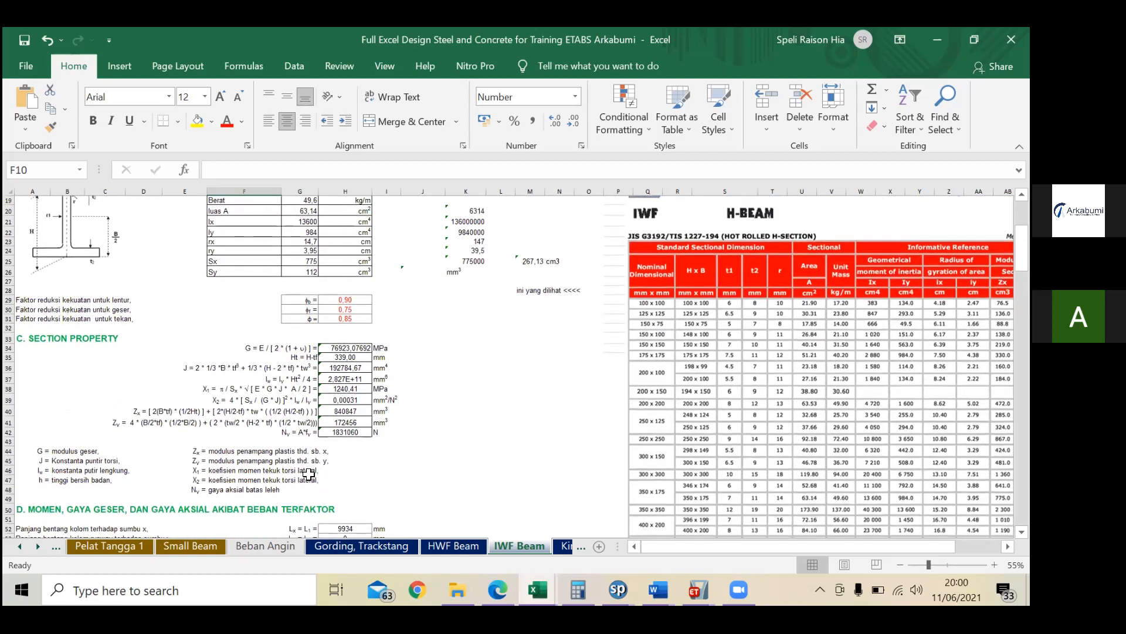
pyautogui.scroll(4, 310, 475)
pyautogui.scroll(2, 771, 216)
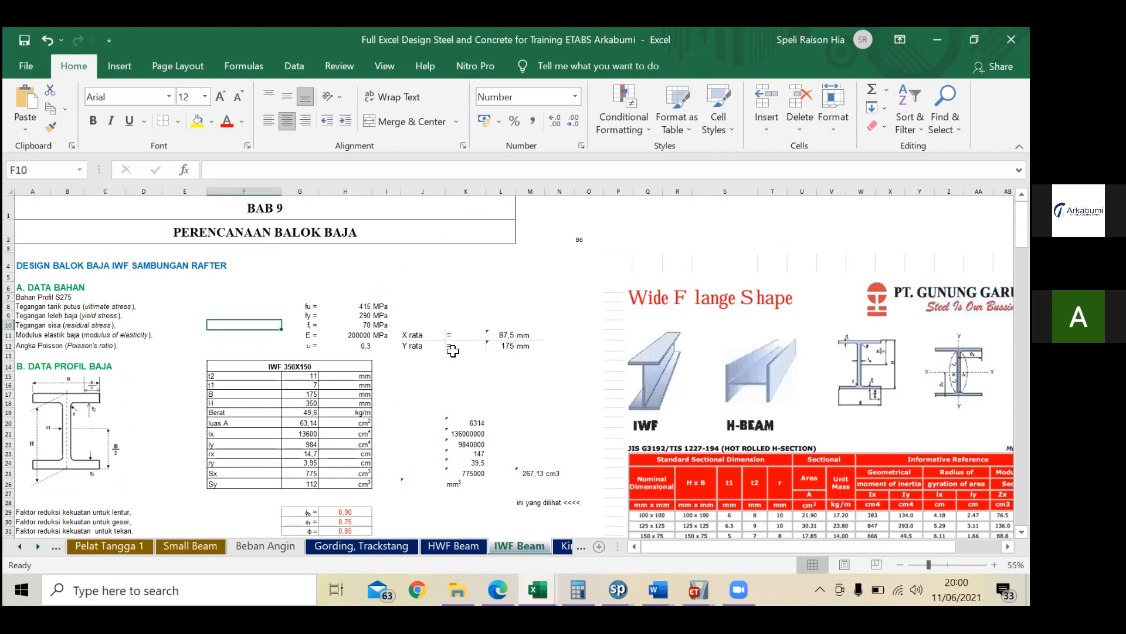
# Step: Examine the local buckling section of the IWF Beam sheet, including the flange and web slenderness and their compact and non-compact limits
pyautogui.scroll(-4, 432, 375)
pyautogui.scroll(-11, 430, 390)
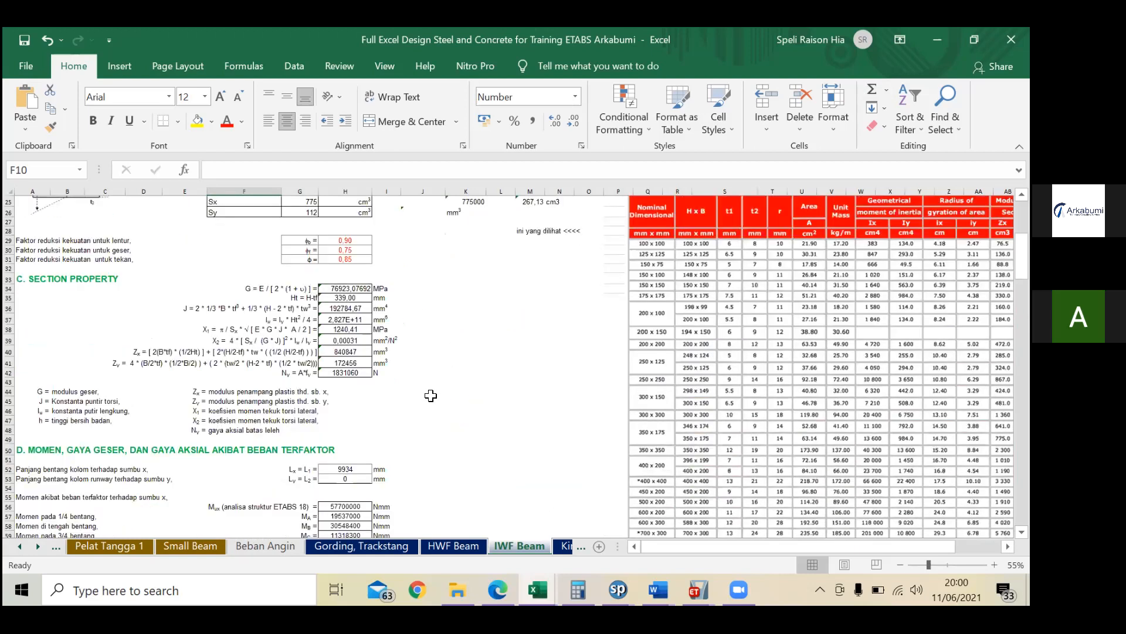
pyautogui.scroll(-10, 427, 407)
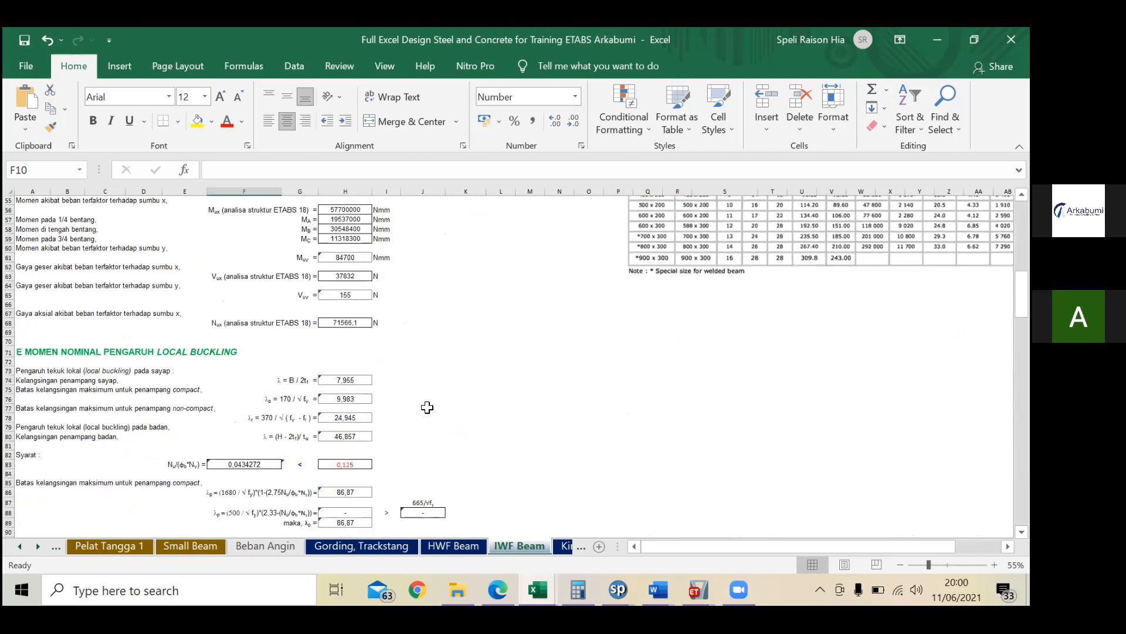
pyautogui.scroll(3, 427, 408)
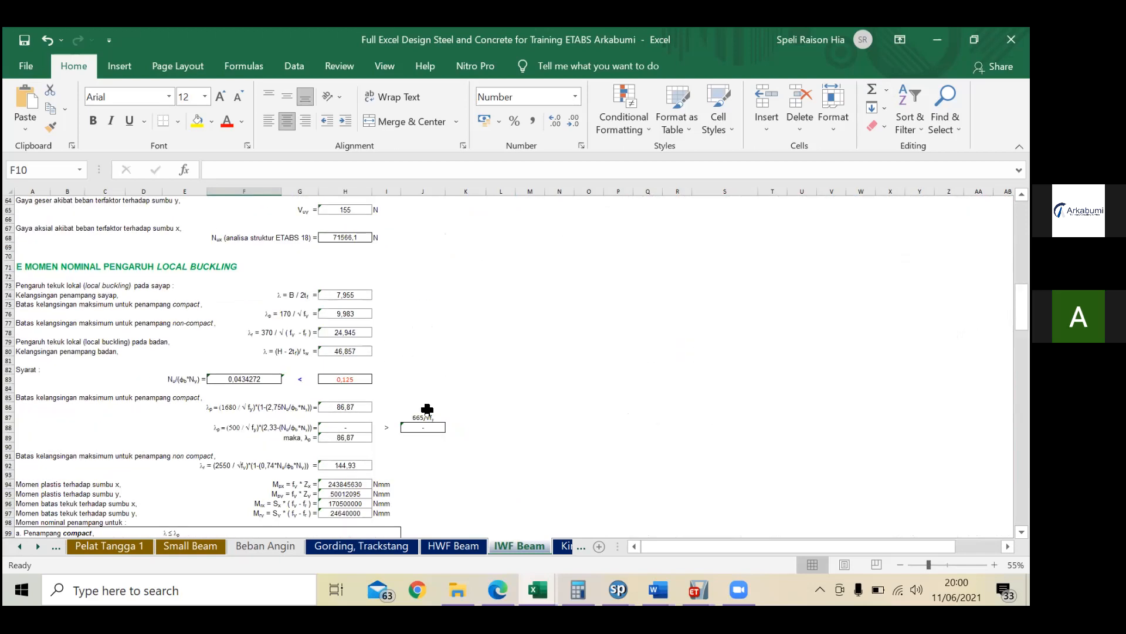
pyautogui.click(349, 268)
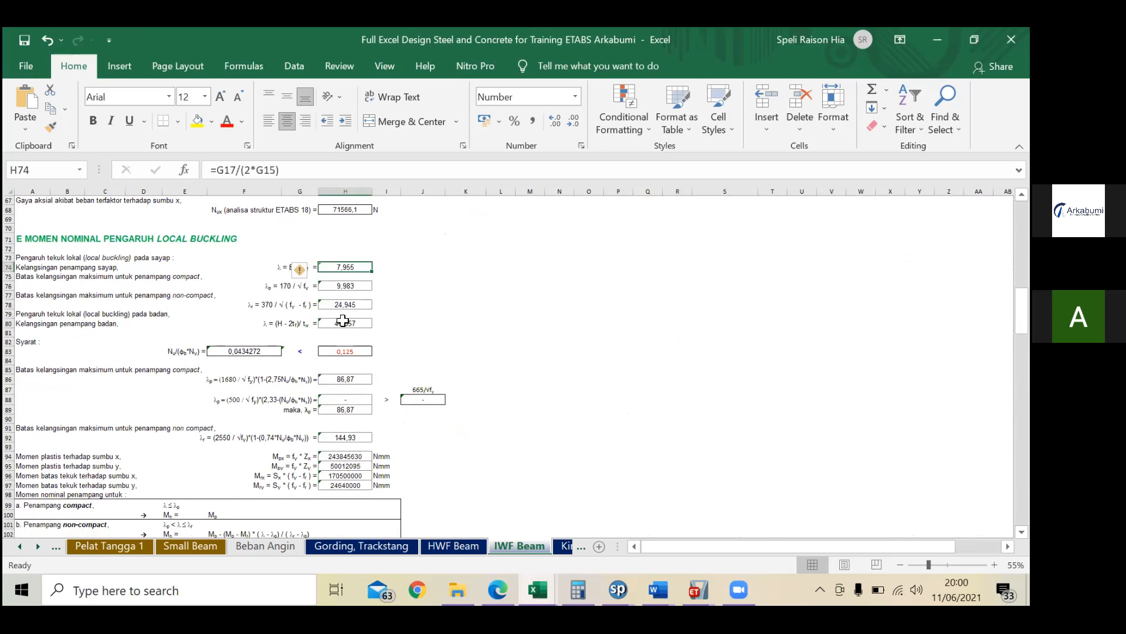
pyautogui.click(412, 286)
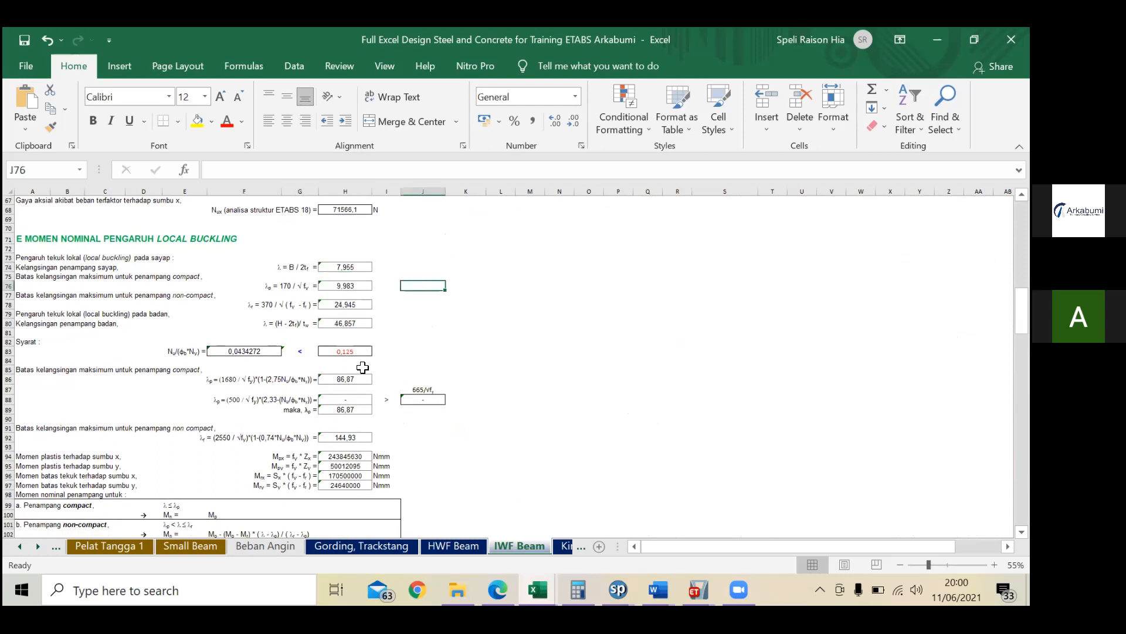
pyautogui.scroll(-1, 381, 384)
pyautogui.scroll(-3, 382, 389)
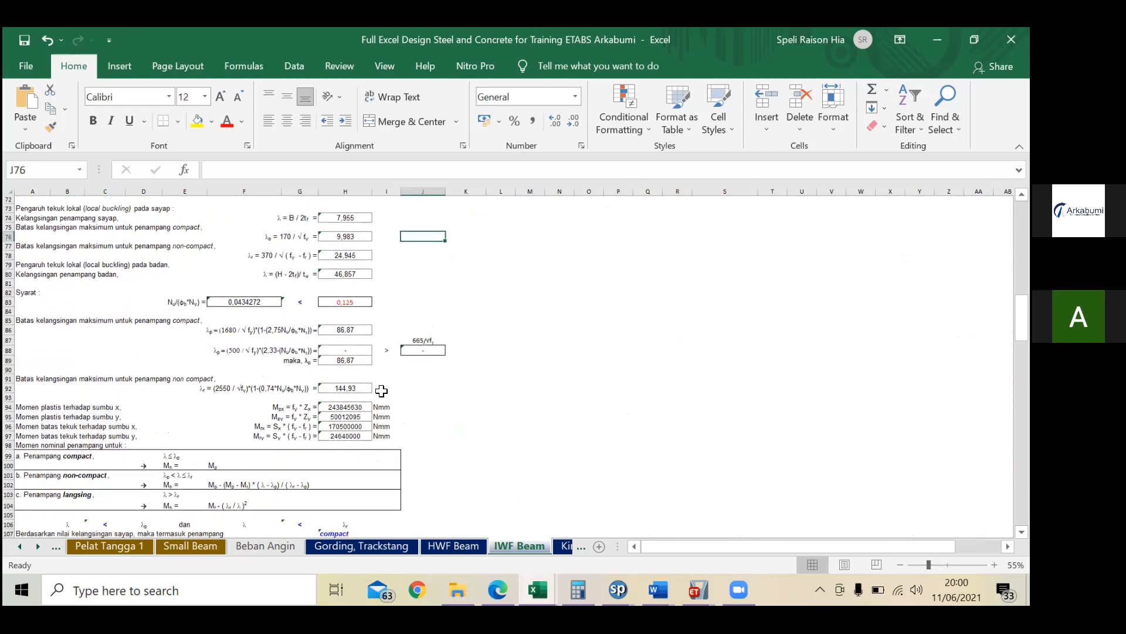
pyautogui.scroll(4, 373, 402)
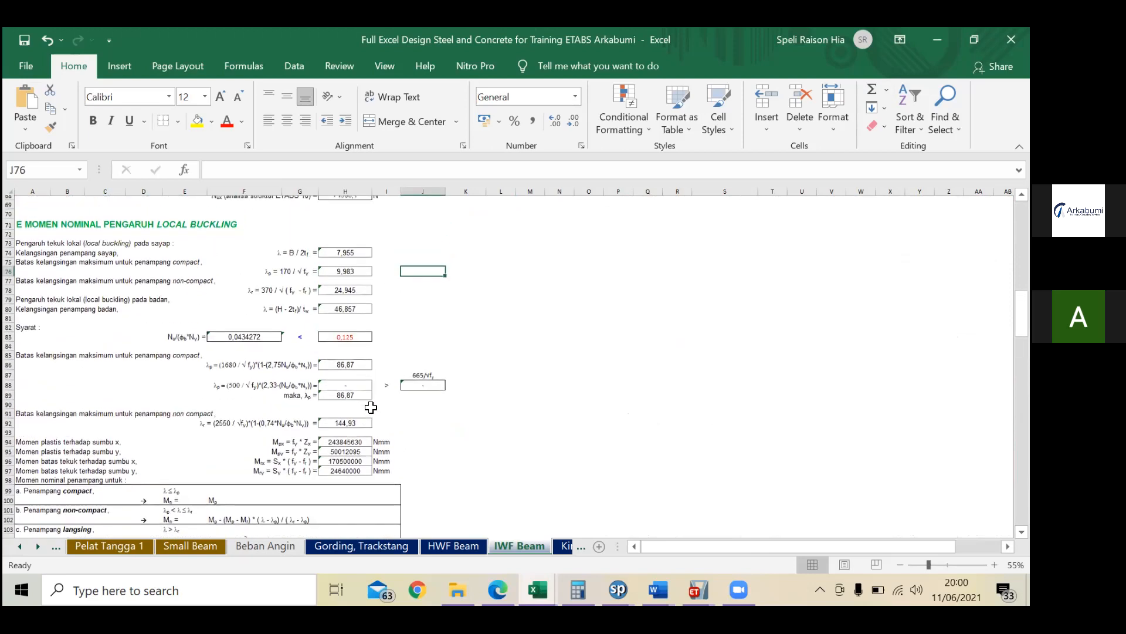
pyautogui.scroll(-4, 369, 411)
pyautogui.scroll(-4, 368, 412)
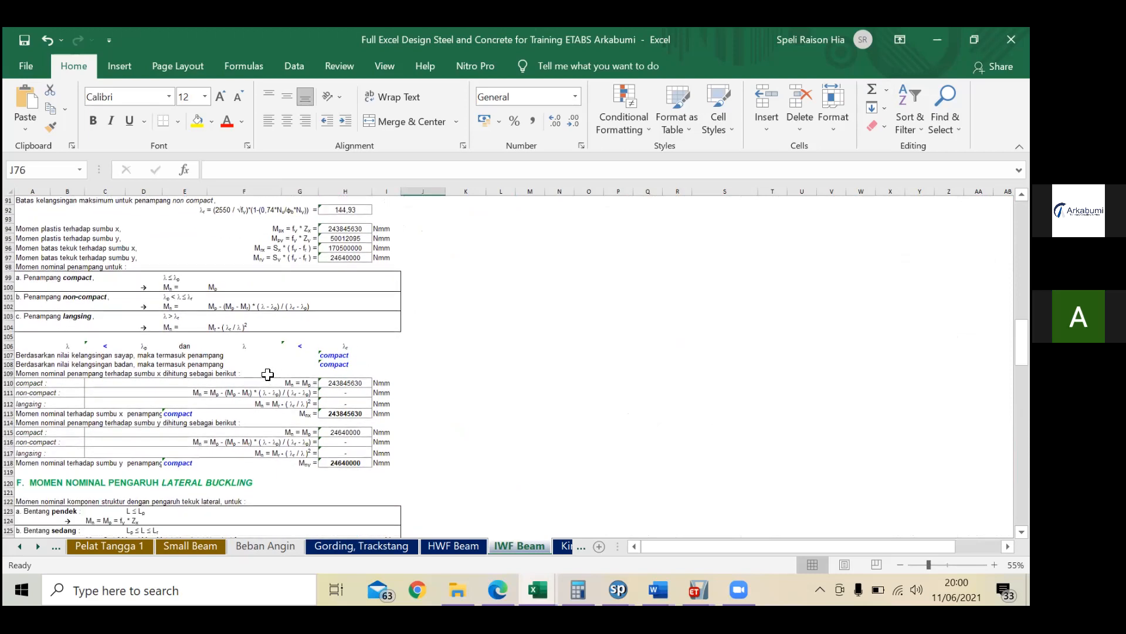
# Step: Examine the slenderness conditions that classify the IWF section as compact, non-compact or langsing in rows 99 to 104
pyautogui.scroll(1, 132, 321)
pyautogui.click(117, 315)
pyautogui.scroll(1, 88, 341)
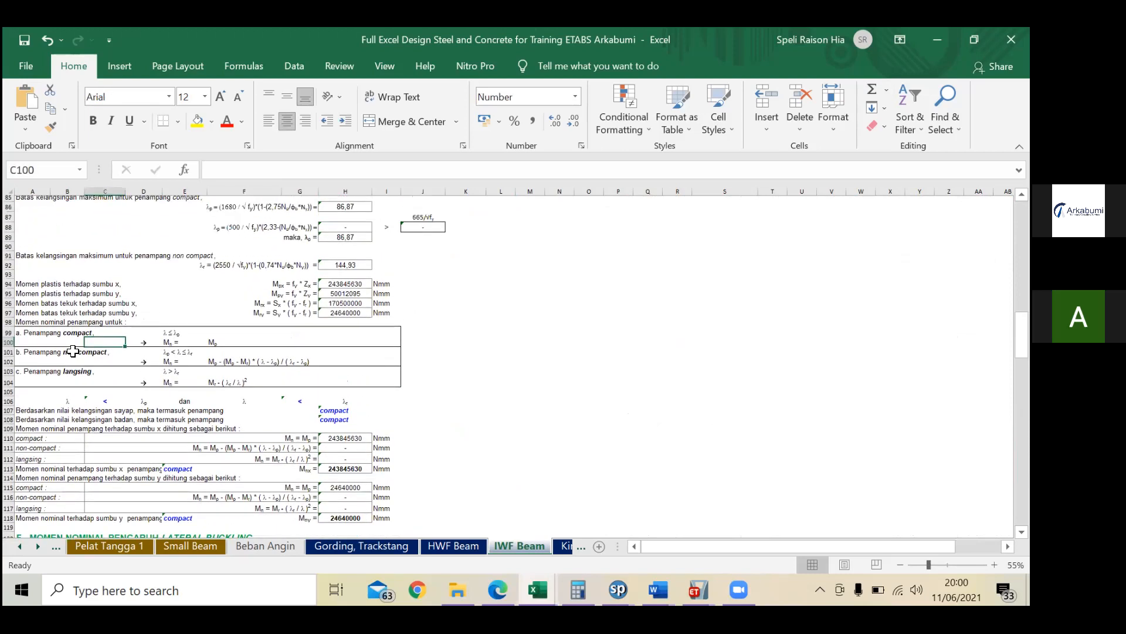
pyautogui.click(75, 346)
pyautogui.scroll(2, 246, 370)
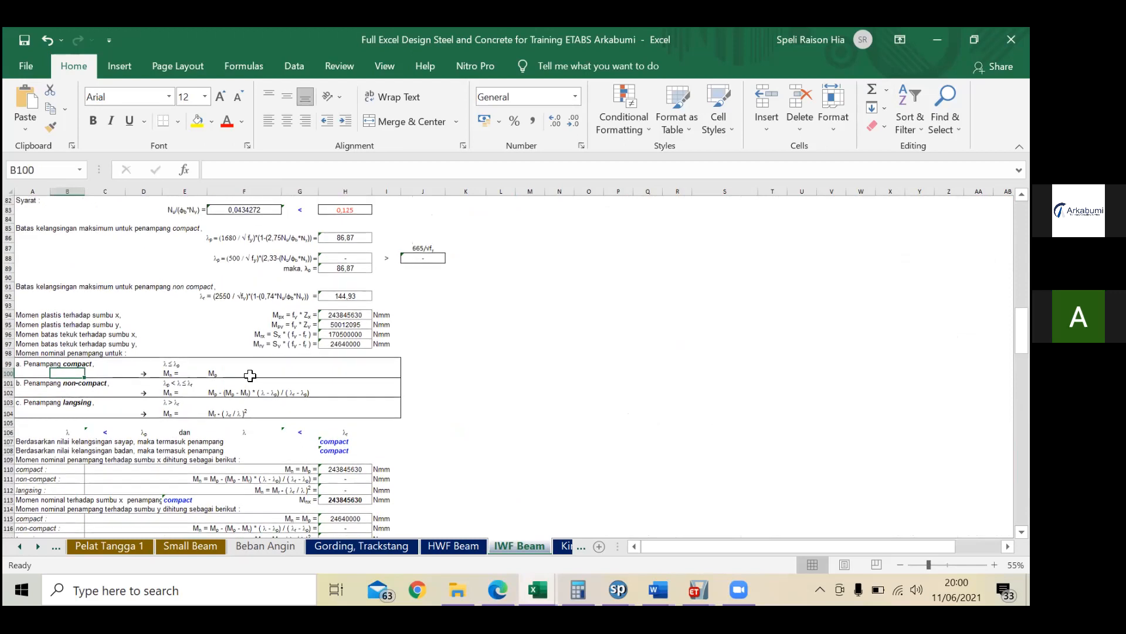
pyautogui.scroll(3, 188, 403)
pyautogui.scroll(-3, 106, 395)
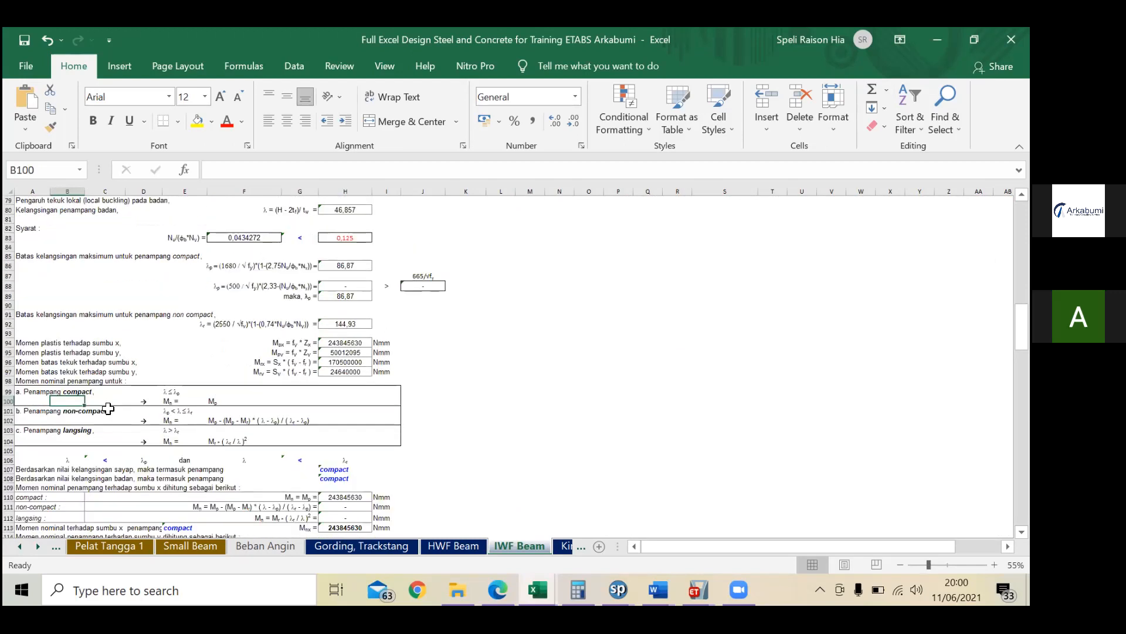
pyautogui.click(106, 410)
pyautogui.click(106, 429)
pyautogui.click(178, 392)
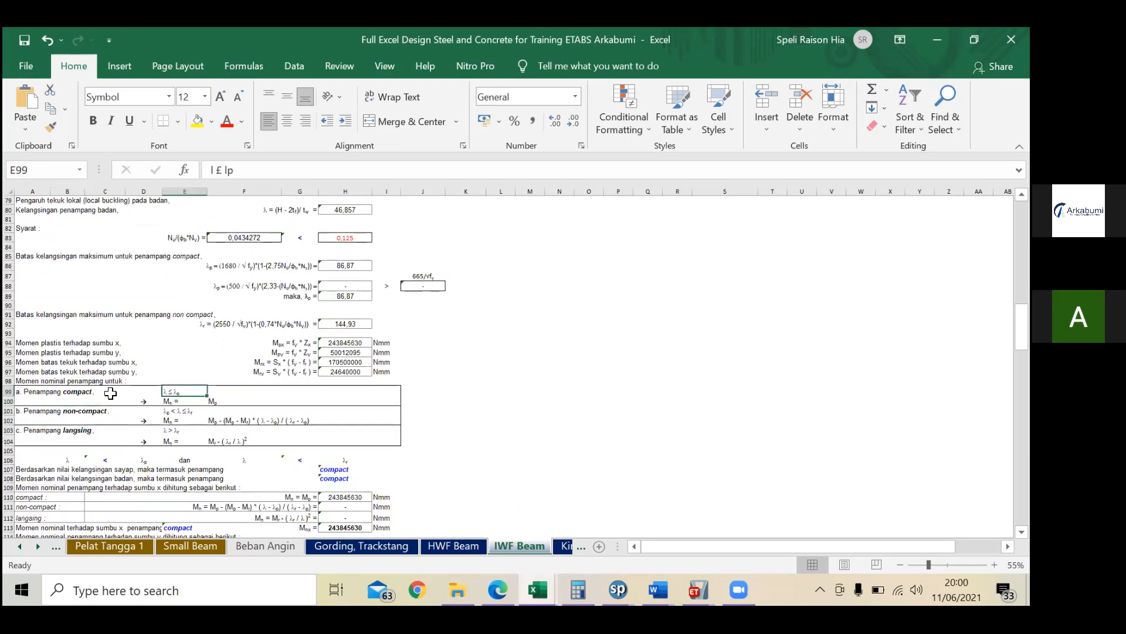
pyautogui.click(209, 409)
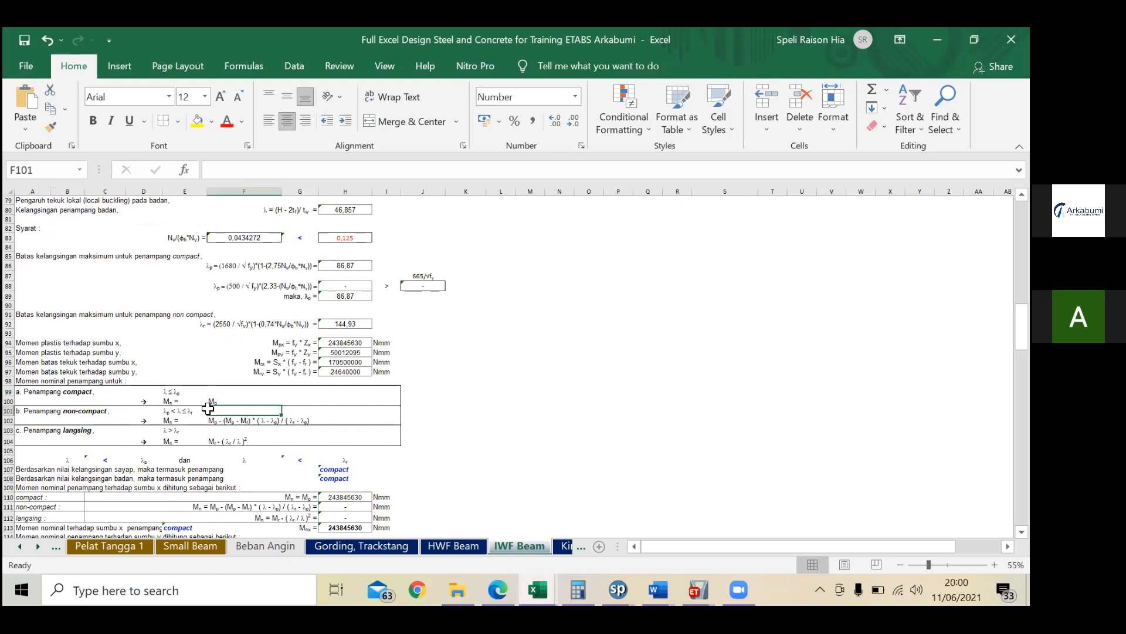
pyautogui.click(159, 401)
pyautogui.scroll(-1, 195, 408)
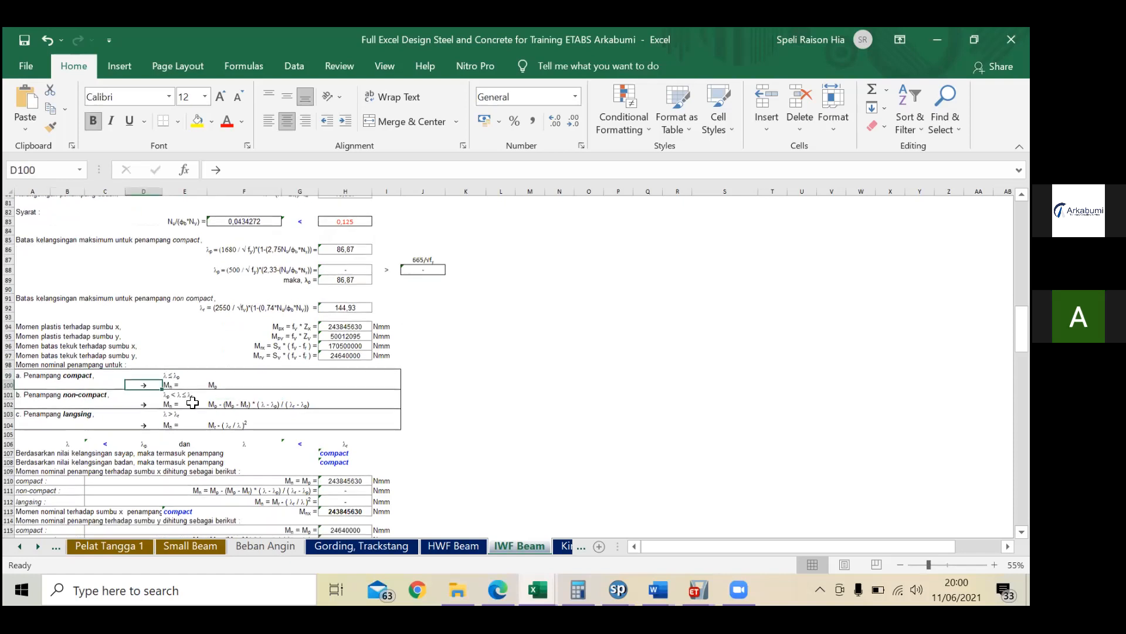
# Step: Inspect the nominal moment (Mn) formulas for the compact and non-compact sections in rows 100 and 102
pyautogui.click(185, 373)
pyautogui.scroll(-1, 193, 364)
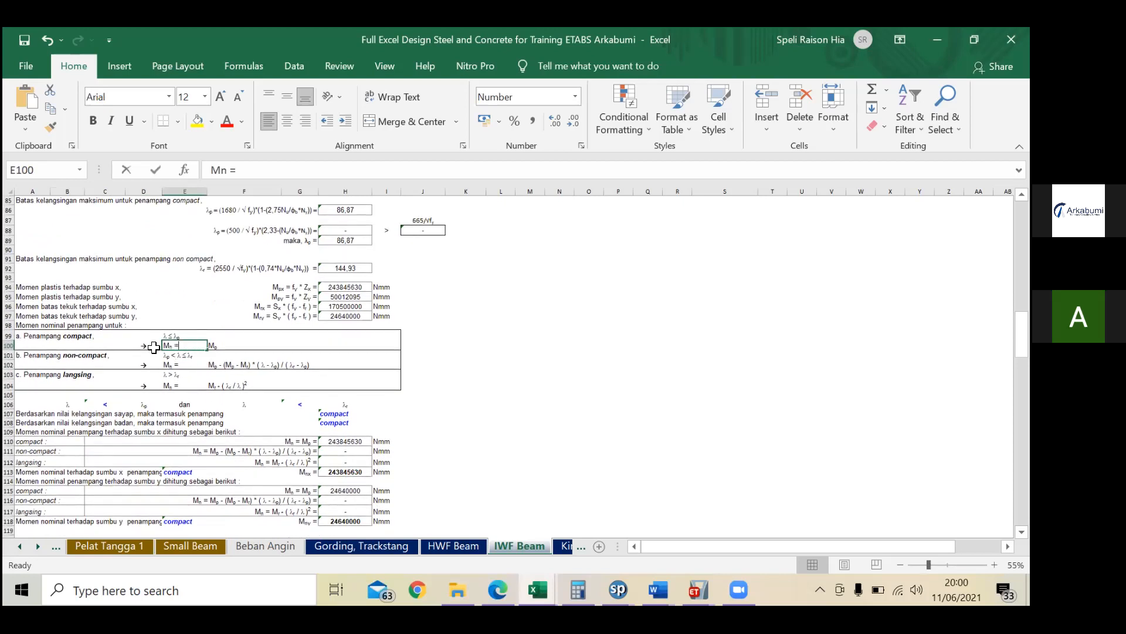
pyautogui.press('F2')
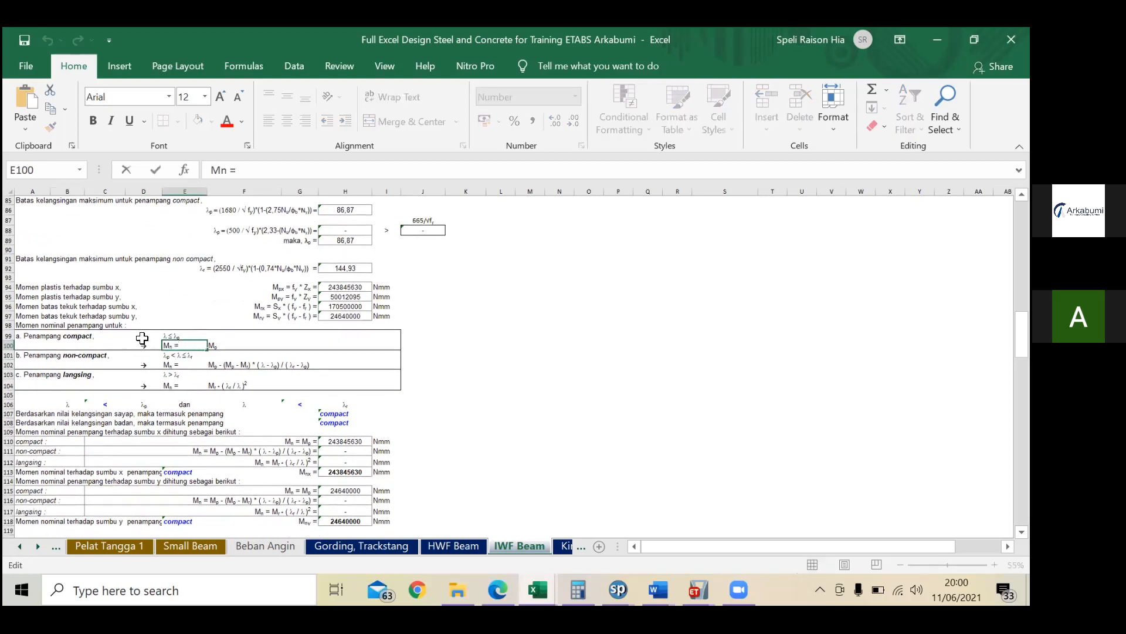
pyautogui.click(227, 345)
pyautogui.click(176, 364)
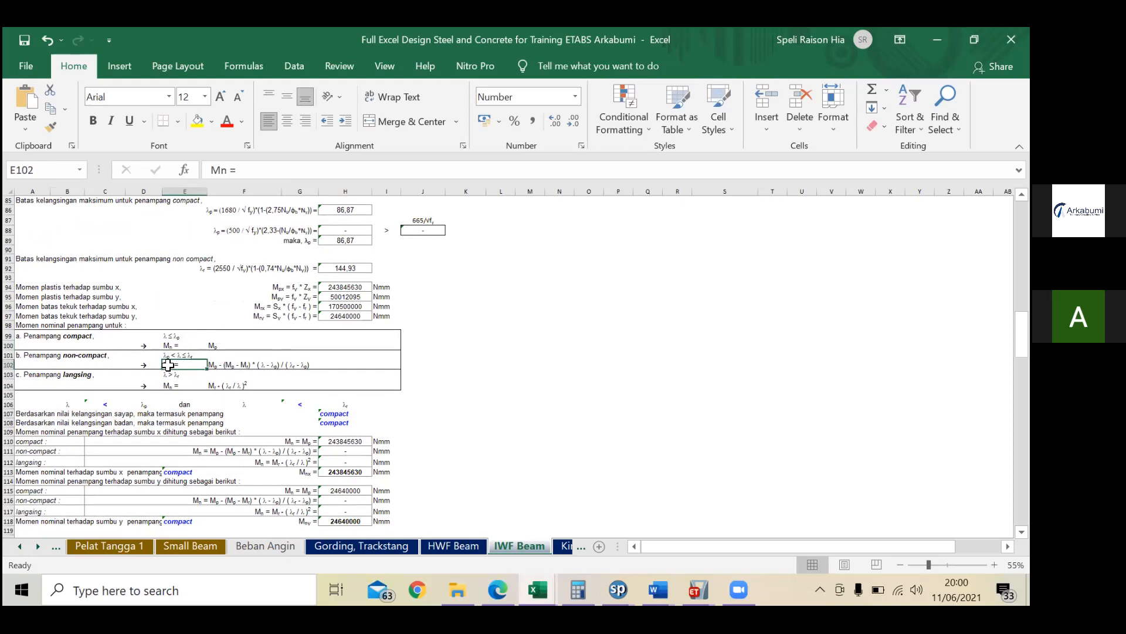
pyautogui.click(246, 367)
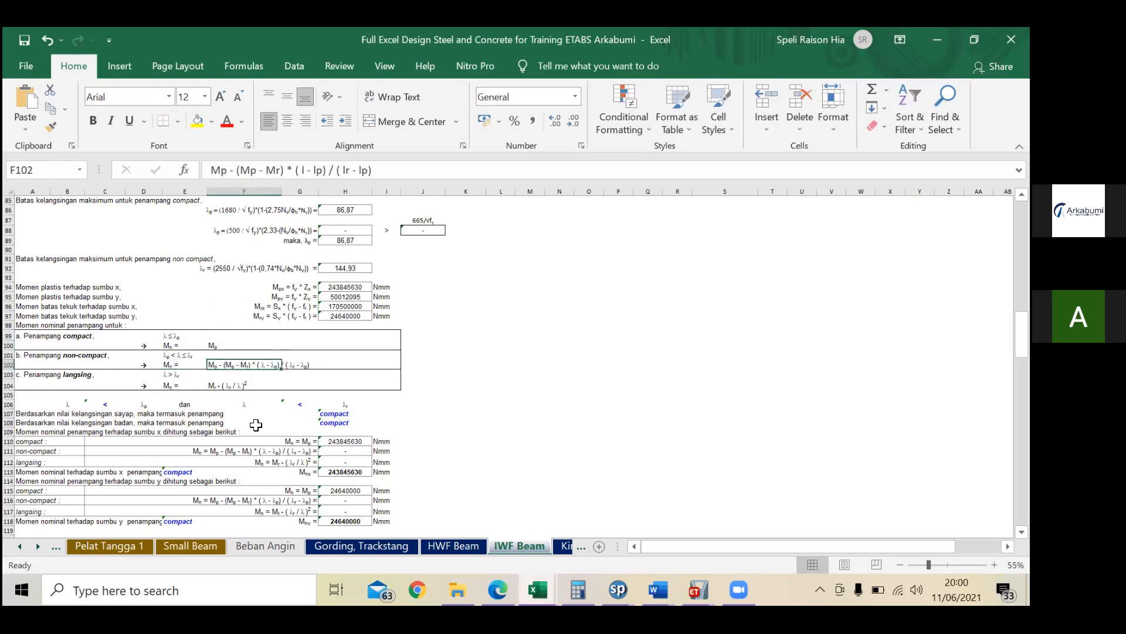
# Step: Review the lateral buckling results and the Tahanan Momen Lentur section down to its combined moment ratio check
pyautogui.scroll(-3, 255, 424)
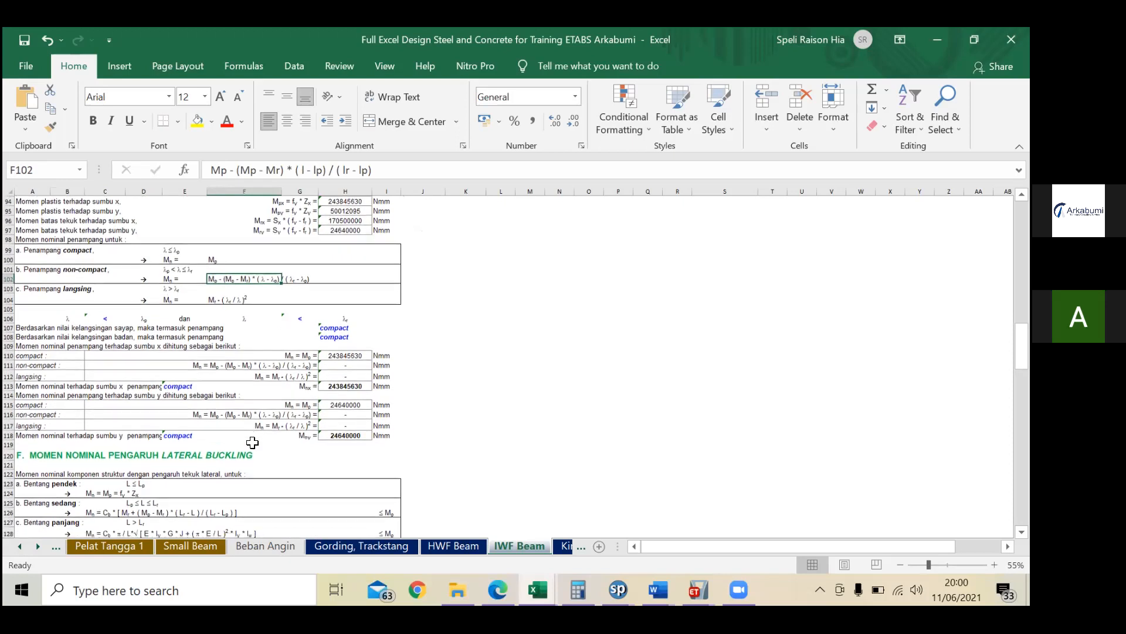
pyautogui.scroll(-6, 253, 442)
pyautogui.scroll(-10, 251, 445)
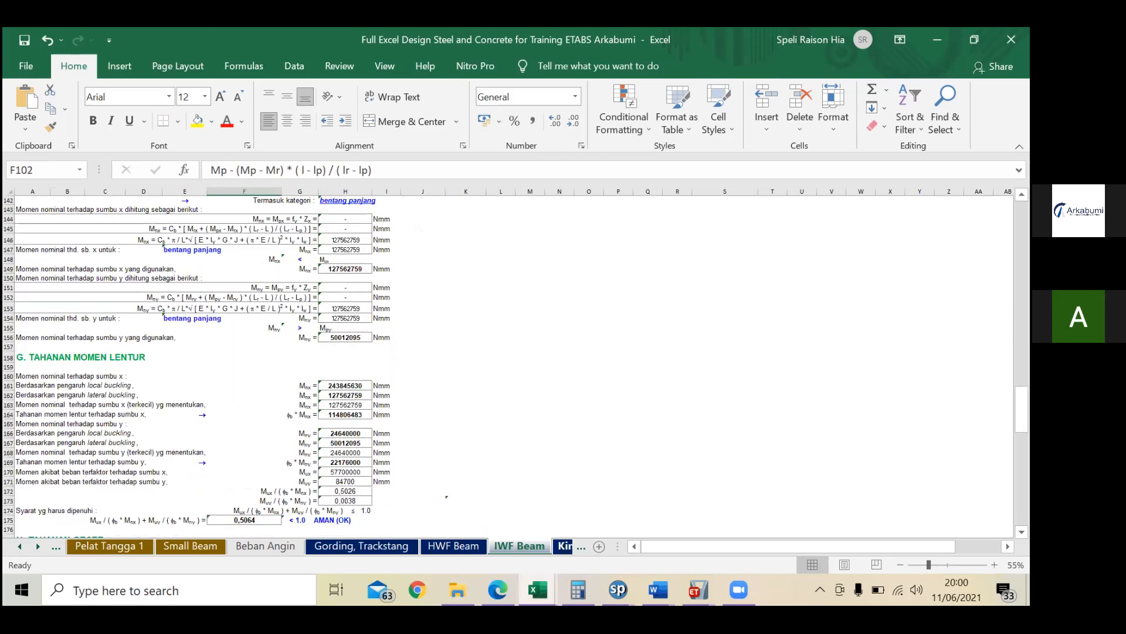
# Step: Switch to the ETABS model Bangunan 4 Lantai +Baja and turn on the extruded display in the 3-D view
pyautogui.click(698, 590)
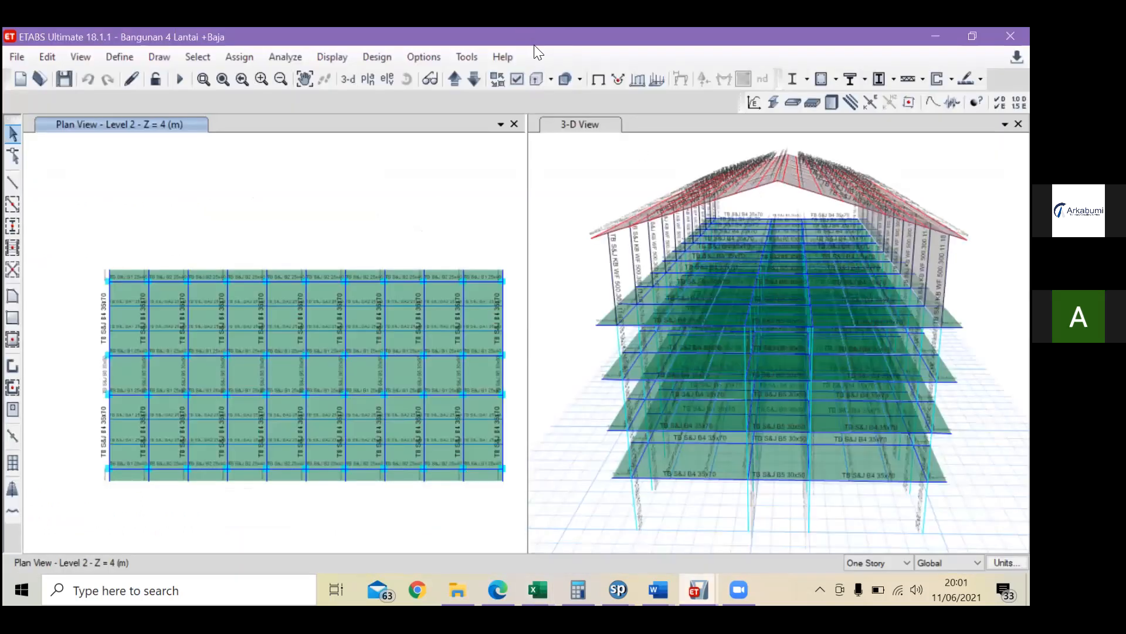
pyautogui.click(579, 124)
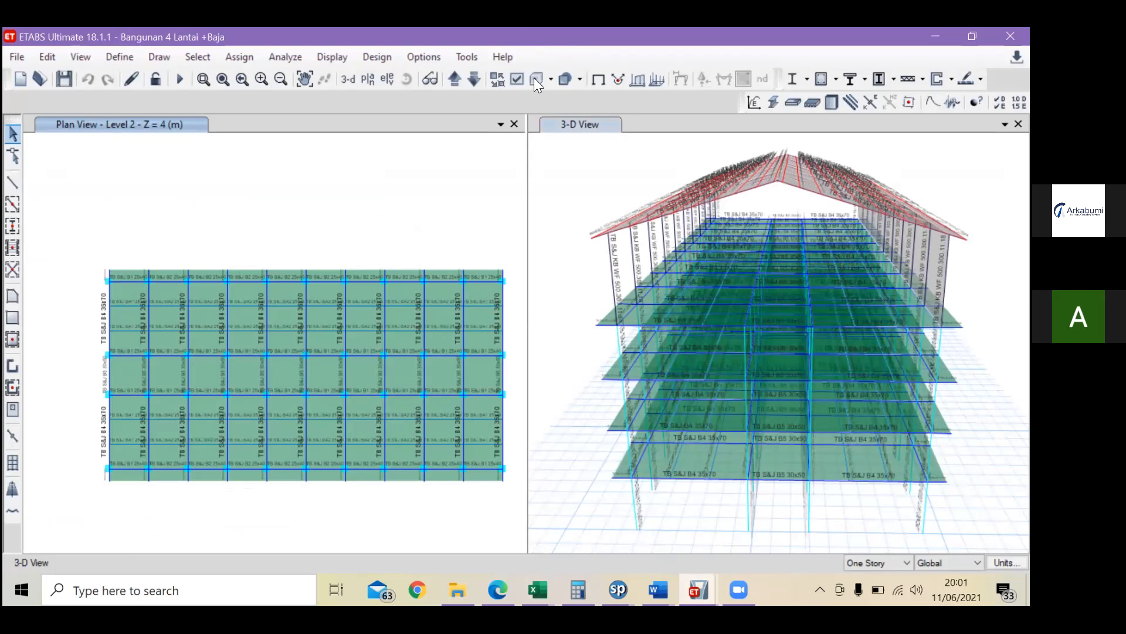
pyautogui.click(538, 89)
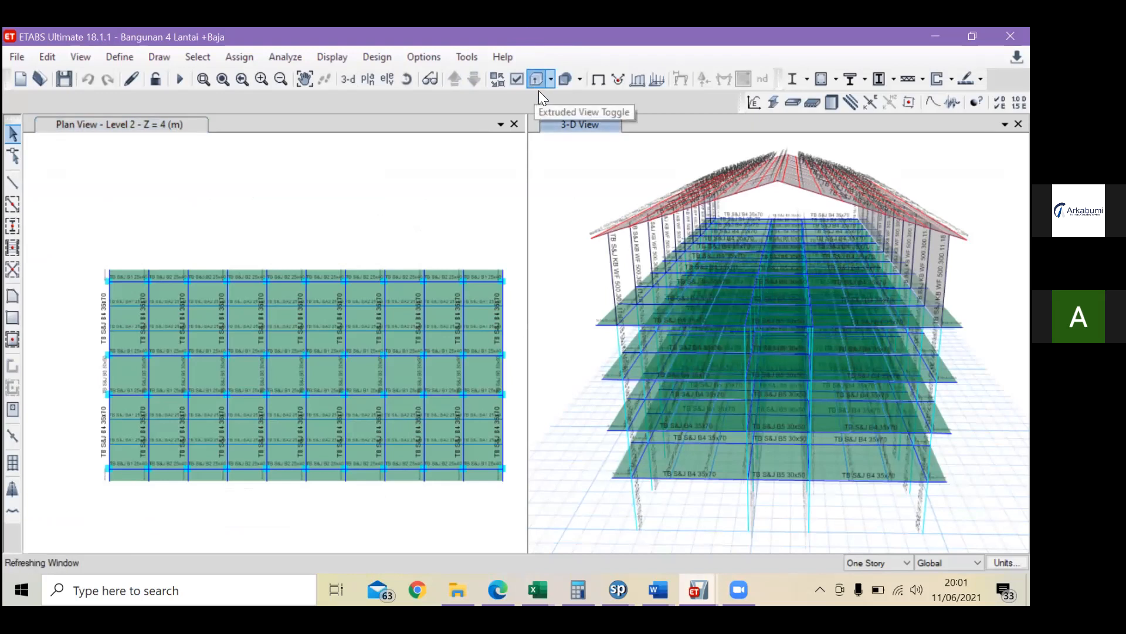
pyautogui.click(495, 236)
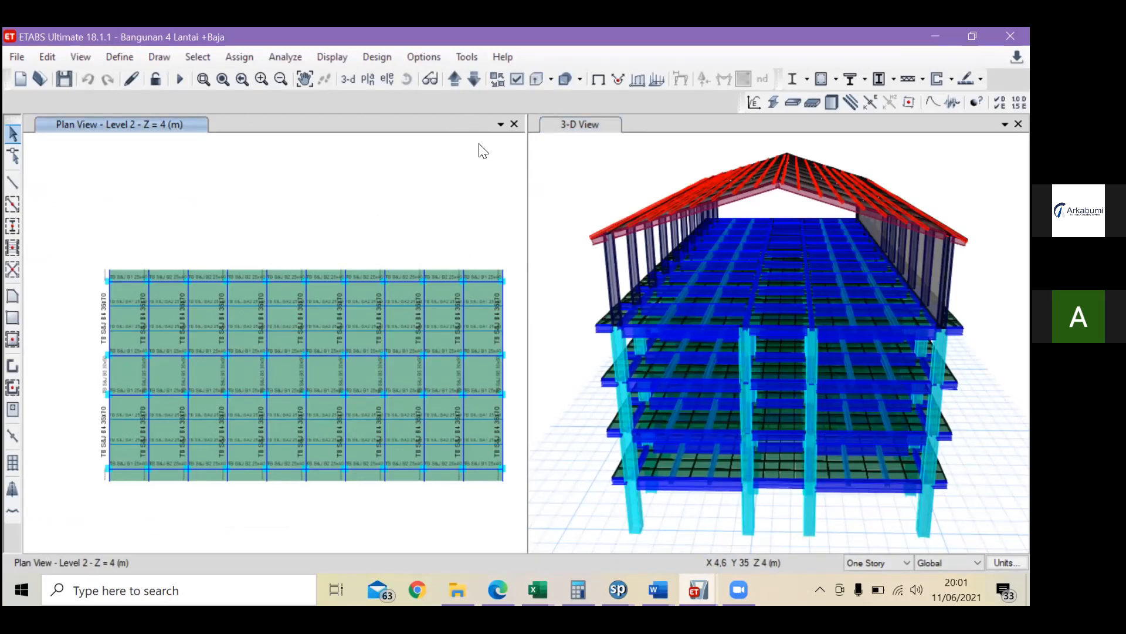
# Step: Rotate the 3-D view of the extruded building to show its long side and steel roof from a corner
pyautogui.click(549, 124)
pyautogui.click(406, 79)
pyautogui.moveTo(632, 179)
pyautogui.mouseDown()
pyautogui.moveTo(654, 181)
pyautogui.moveTo(702, 336)
pyautogui.moveTo(785, 461)
pyautogui.moveTo(815, 439)
pyautogui.mouseUp()
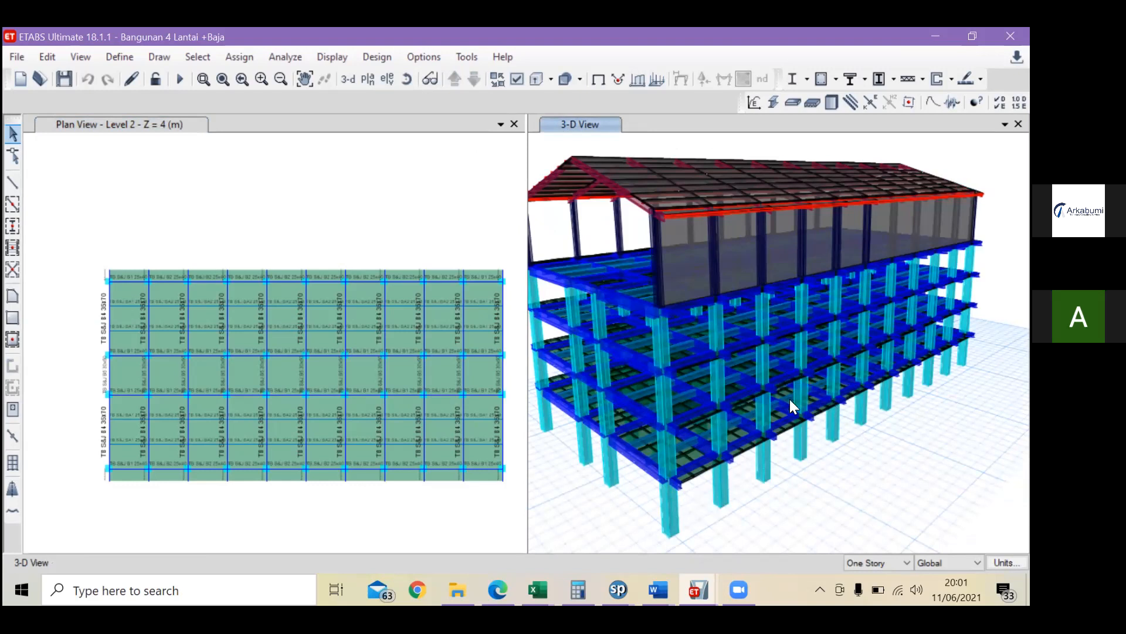
# Step: Inspect the assignments of a 25x40 secondary beam in the upper bays of the Level 2 plan, leaving no beams selected
pyautogui.click(193, 252)
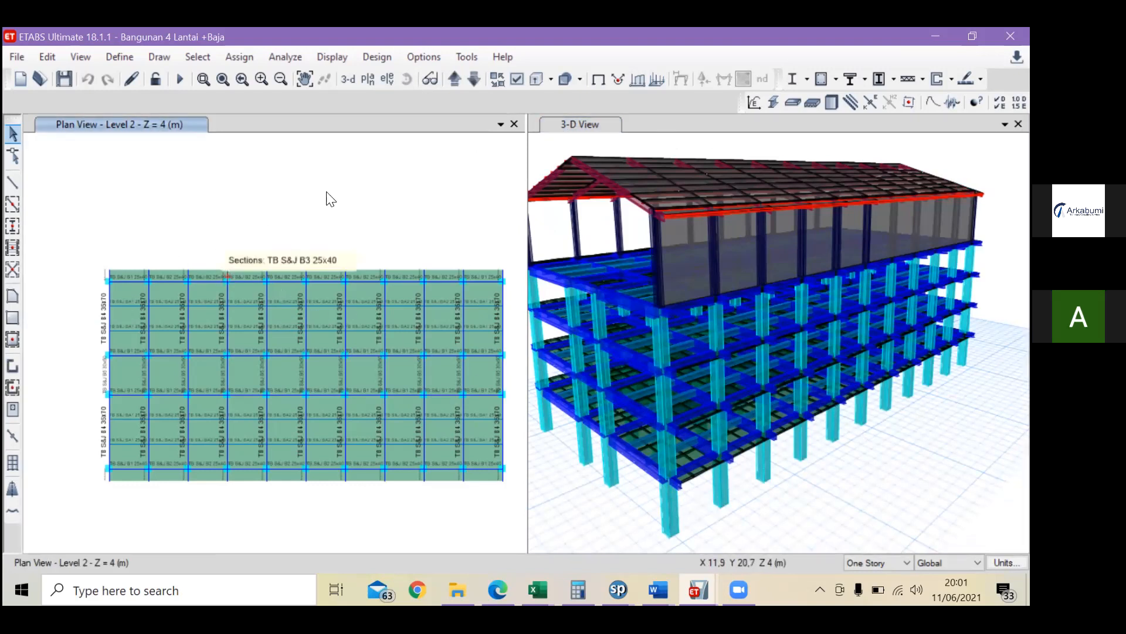
pyautogui.click(474, 81)
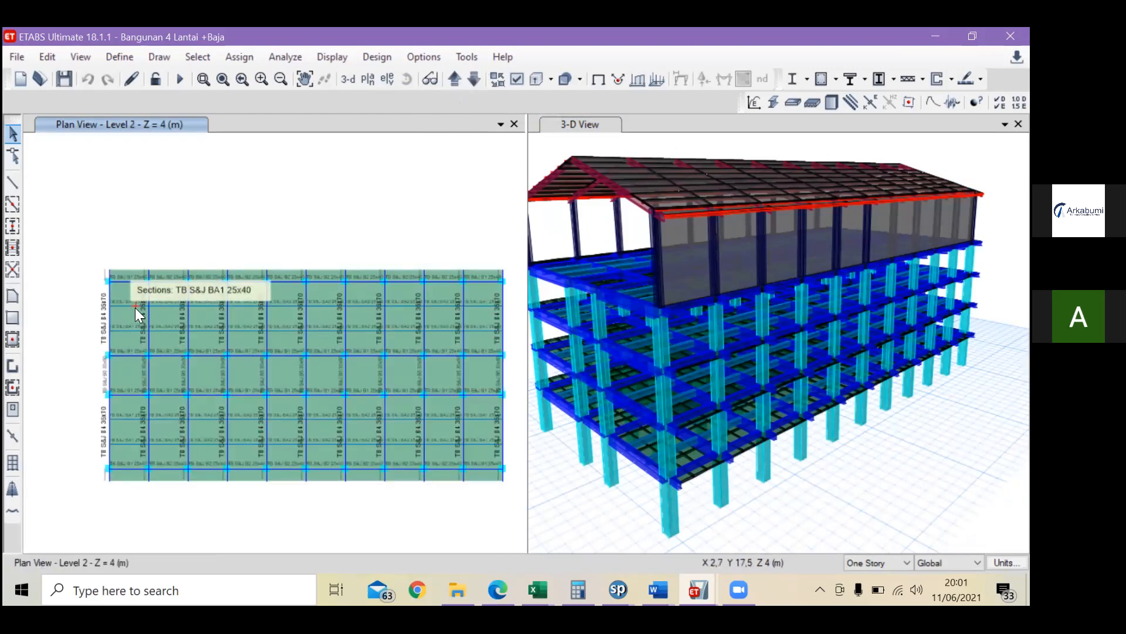
pyautogui.click(174, 306)
pyautogui.click(187, 340)
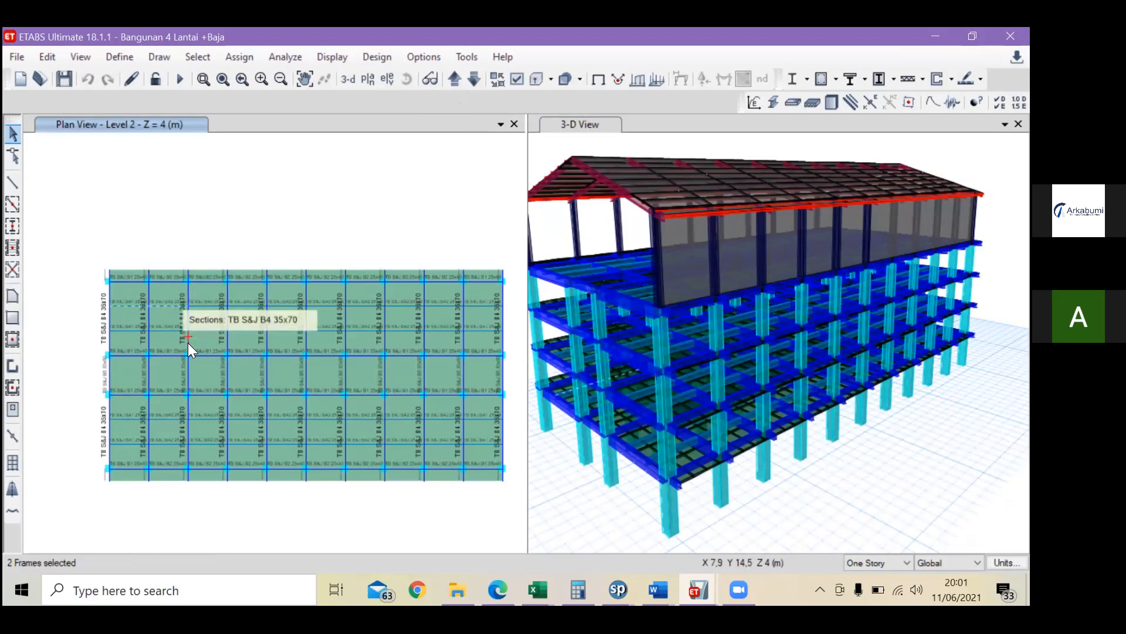
pyautogui.hotkey('ctrl', 'q')
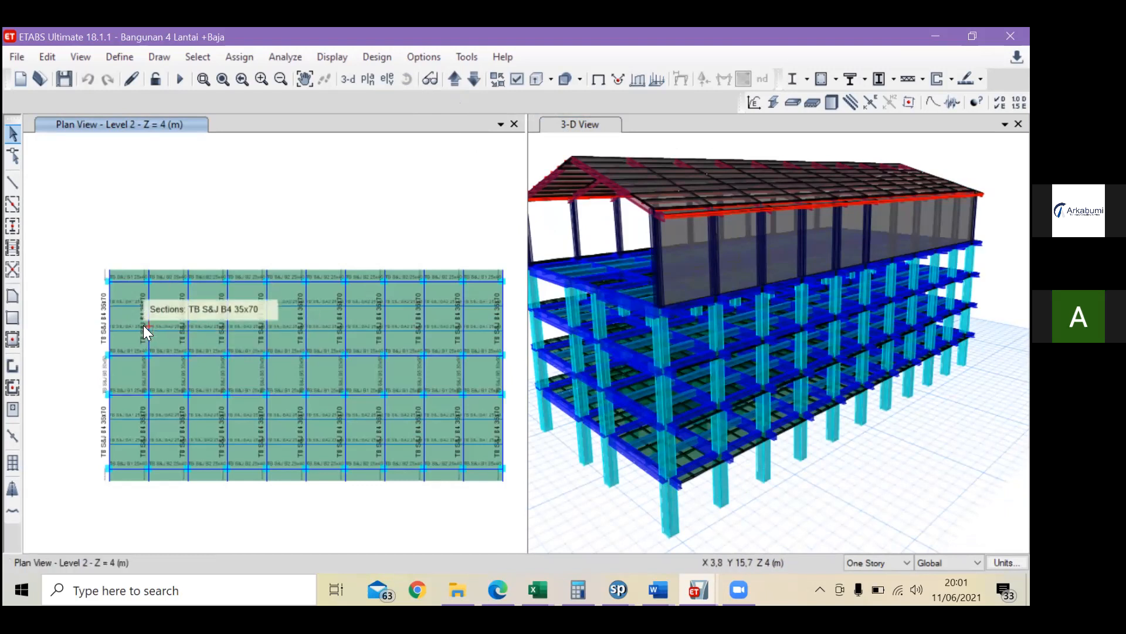
pyautogui.click(166, 328)
pyautogui.hotkey('ctrl', 'q')
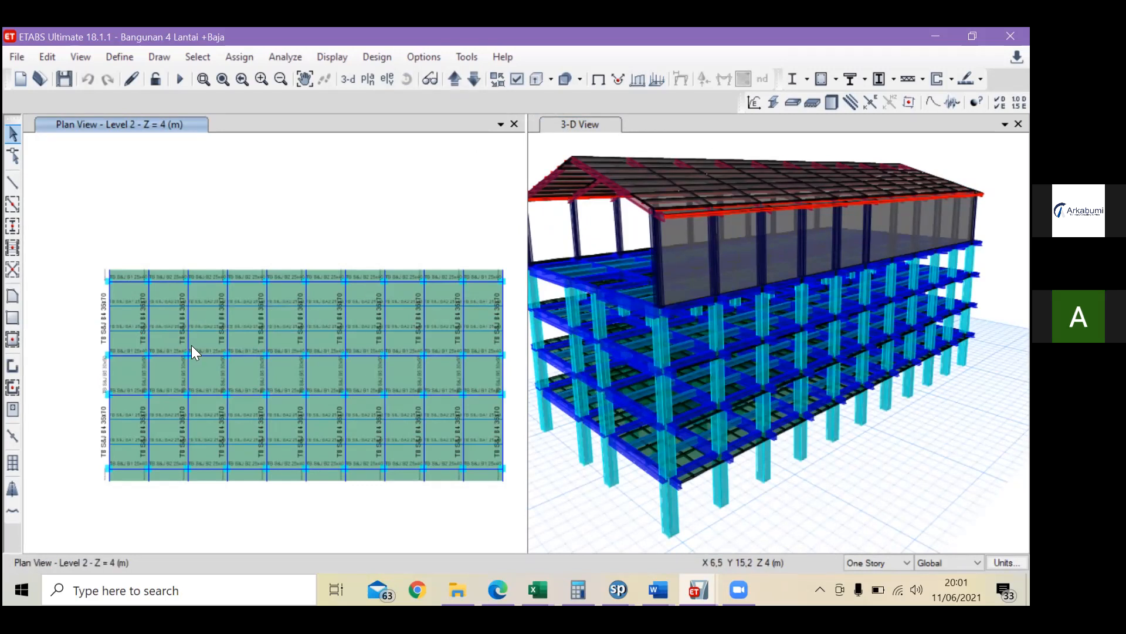
pyautogui.rightClick(178, 331)
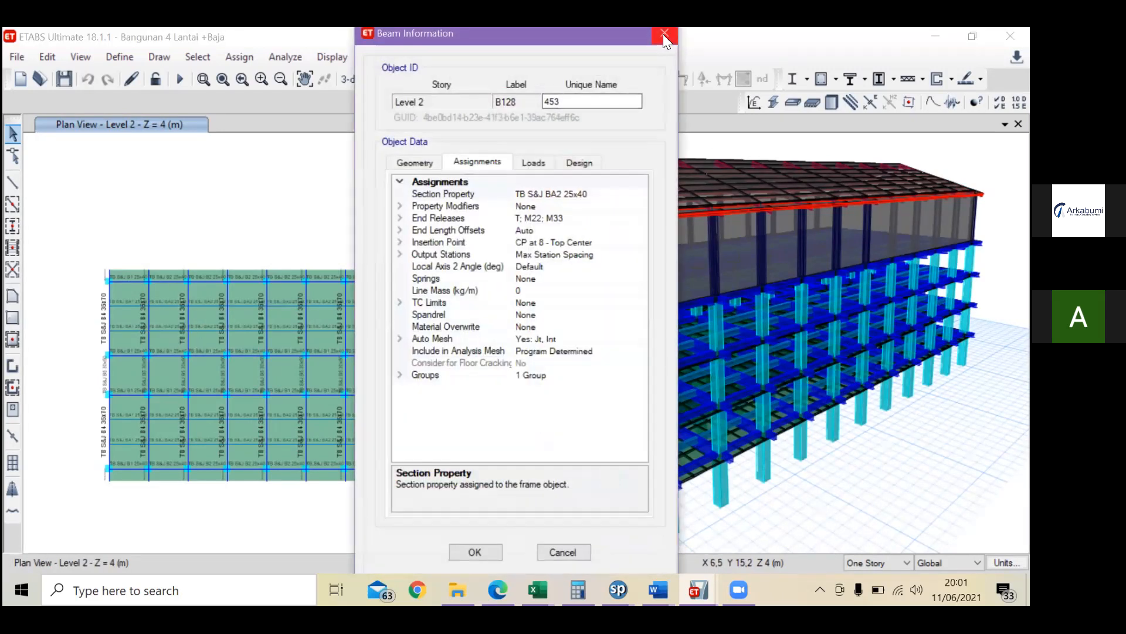
pyautogui.click(663, 34)
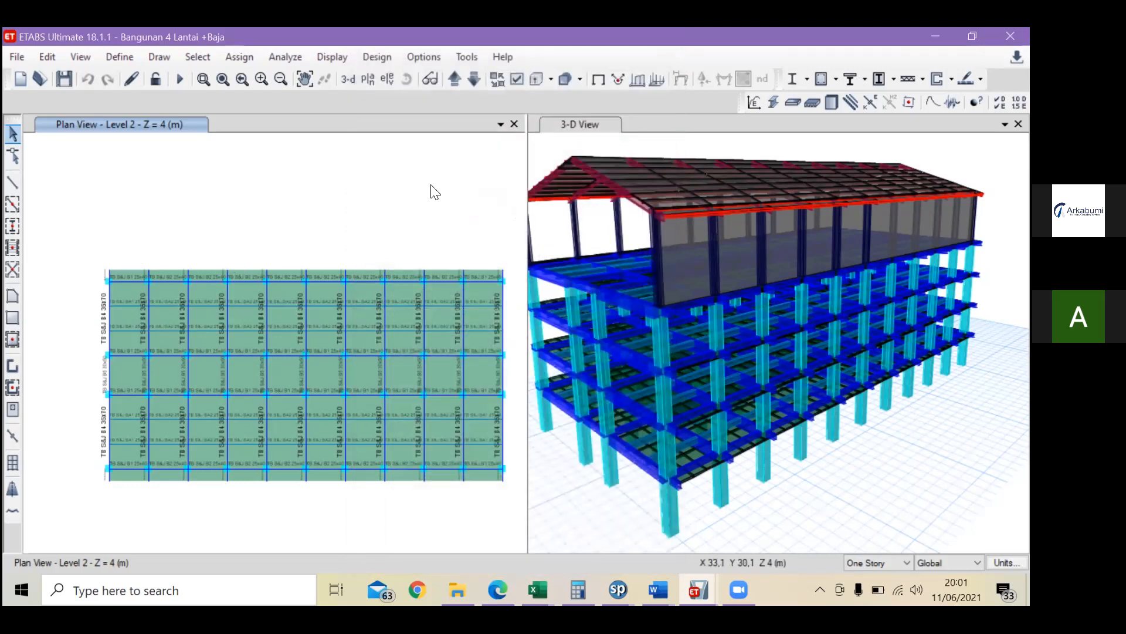
# Step: Move the plan view up to Level 3 and rotate the 3-D view to show more of the building's gable end
pyautogui.click(456, 81)
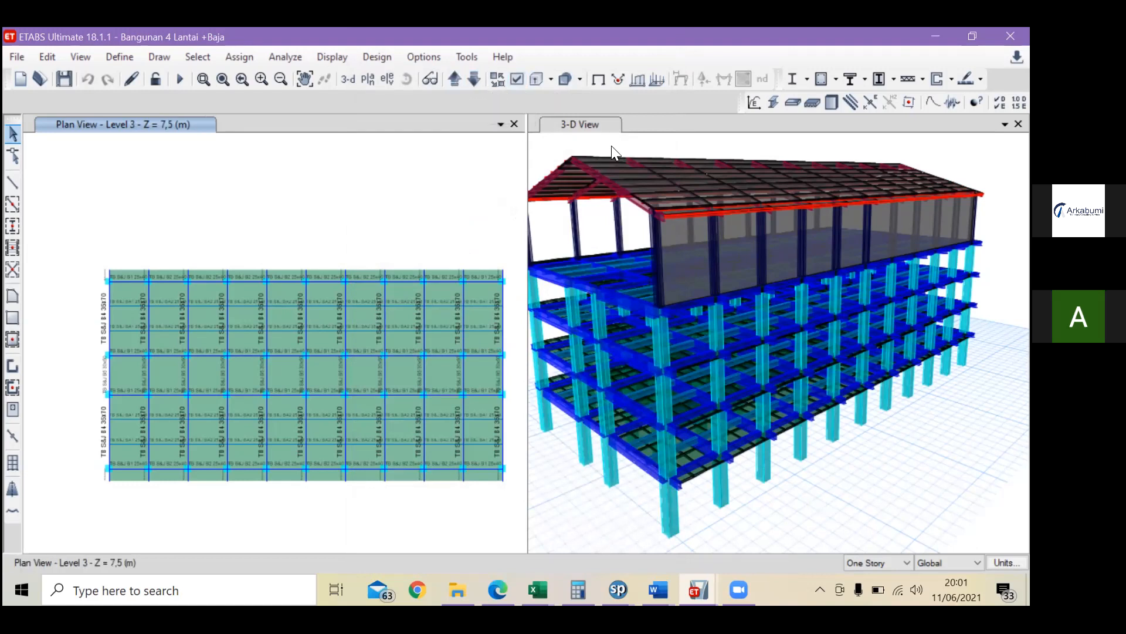
pyautogui.click(581, 125)
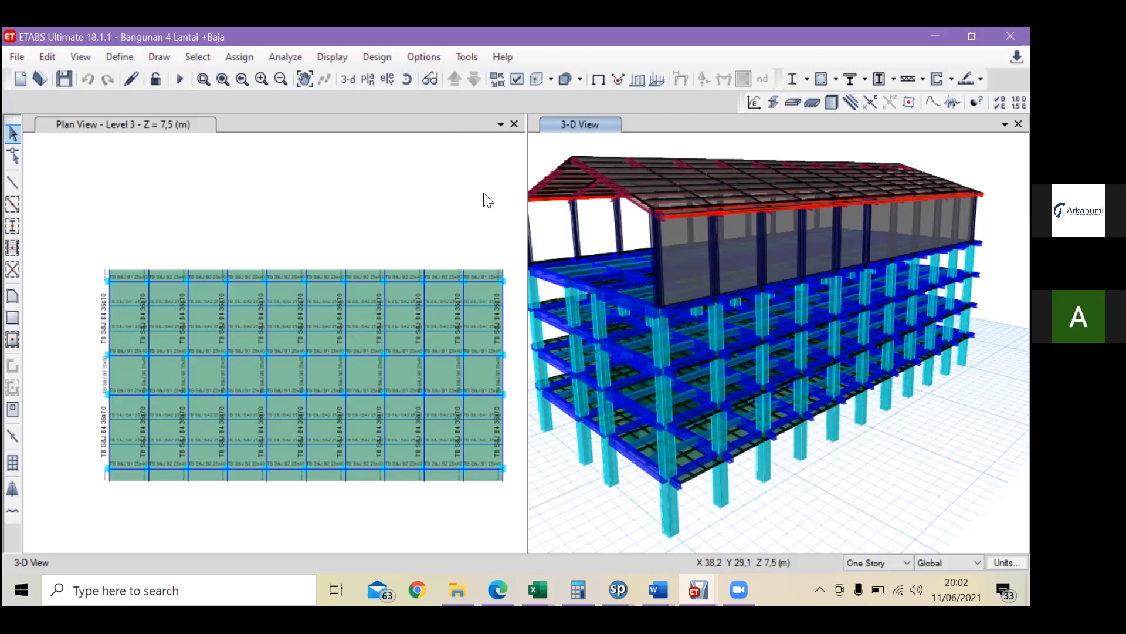
pyautogui.click(333, 57)
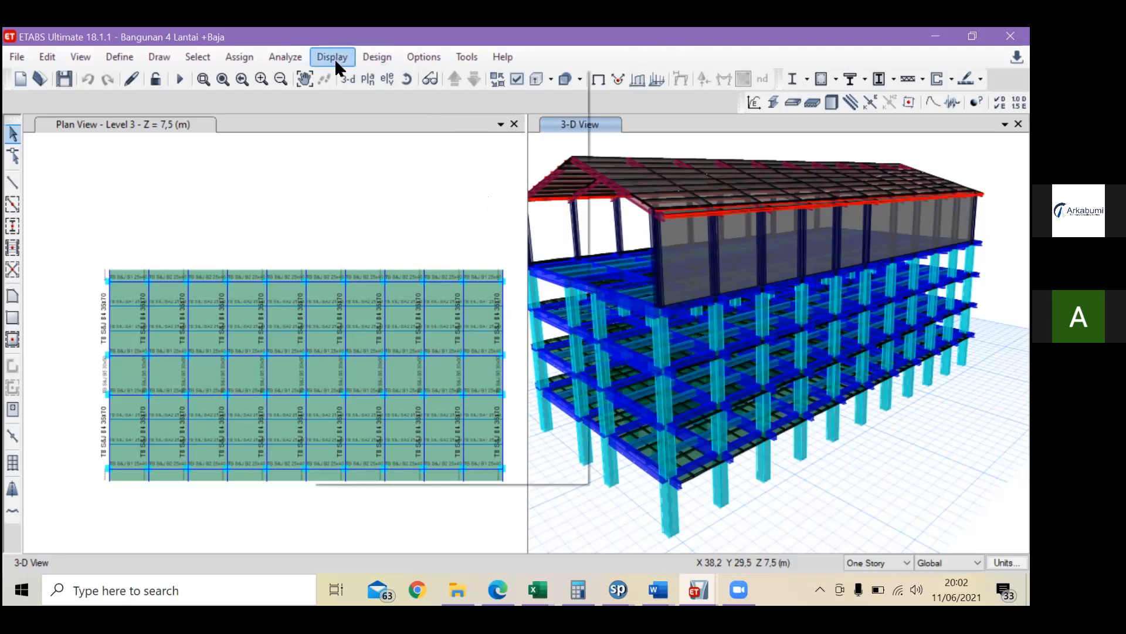
pyautogui.click(655, 31)
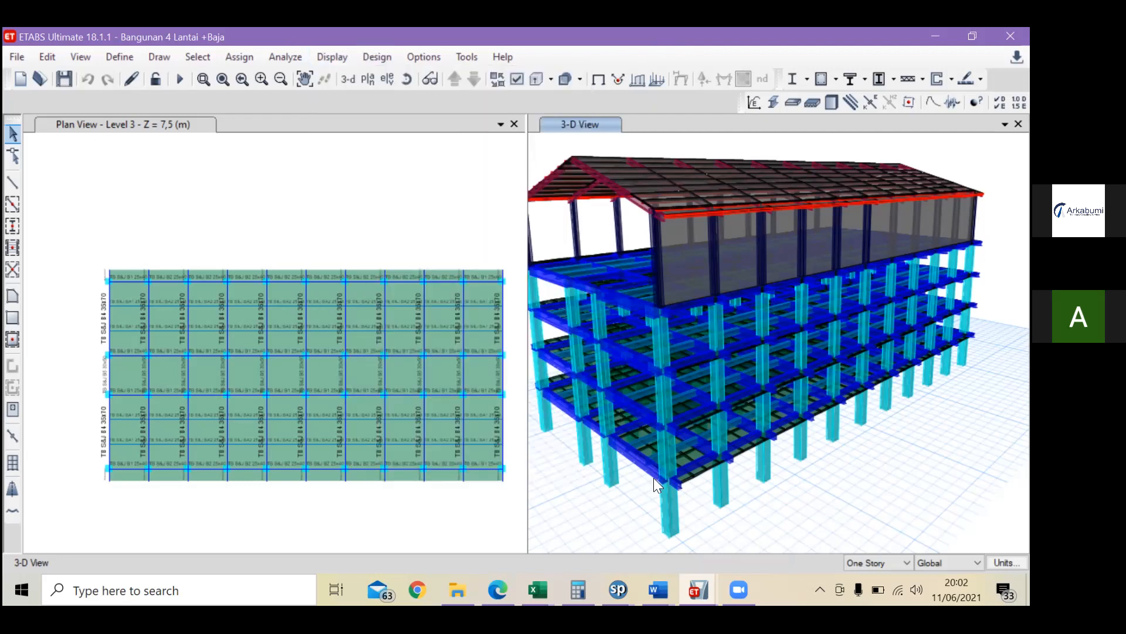
pyautogui.click(407, 77)
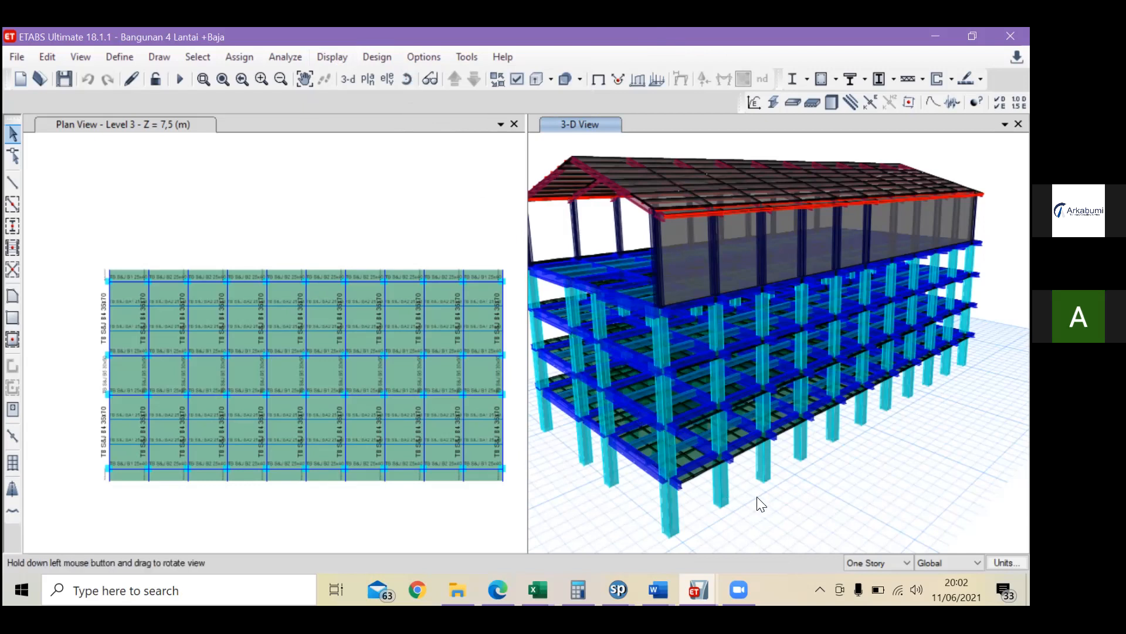
pyautogui.moveTo(761, 504)
pyautogui.mouseDown()
pyautogui.moveTo(755, 516)
pyautogui.moveTo(675, 500)
pyautogui.mouseUp()
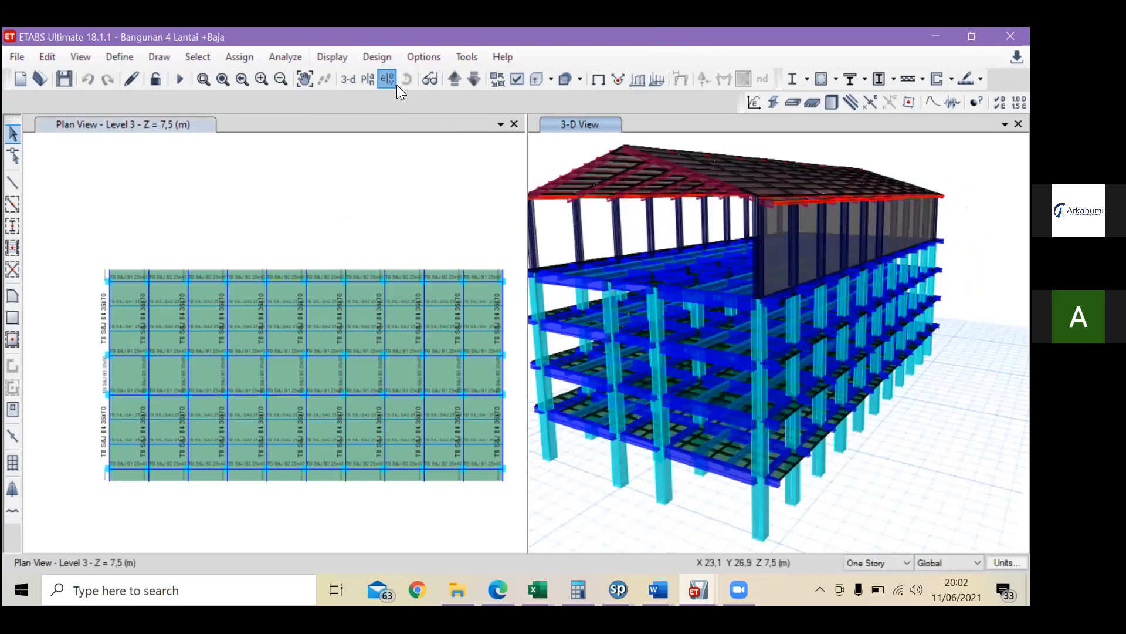
# Step: Replace the plan view with Elevation A and inspect the assignments of its outer ground-storey column C4
pyautogui.click(387, 80)
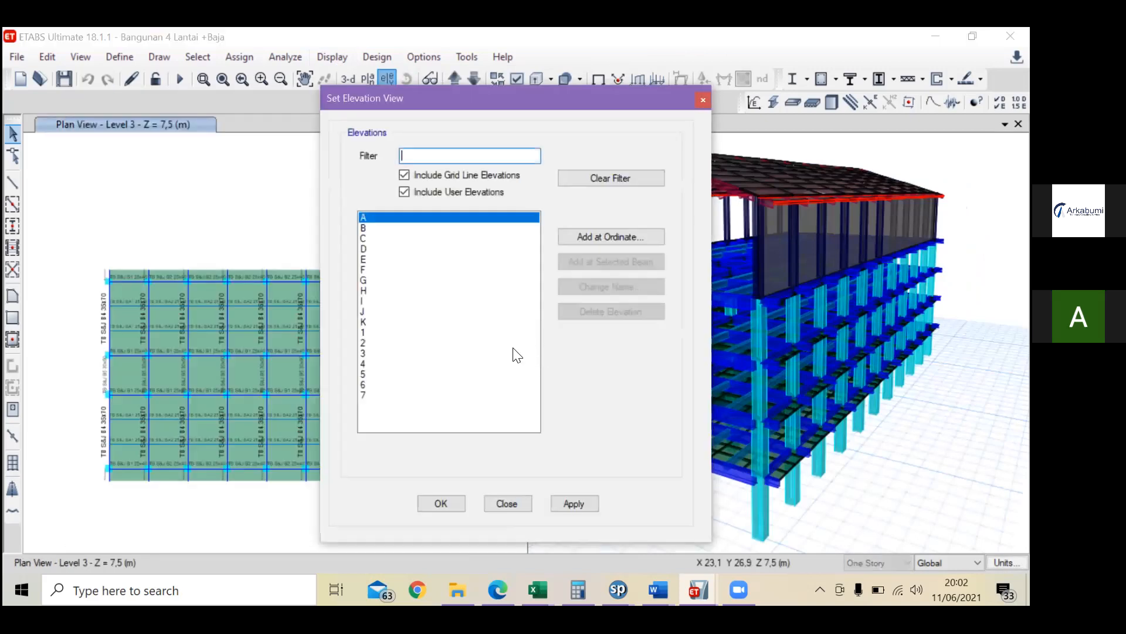
pyautogui.click(572, 503)
pyautogui.moveTo(605, 107); pyautogui.dragTo(647, 107)
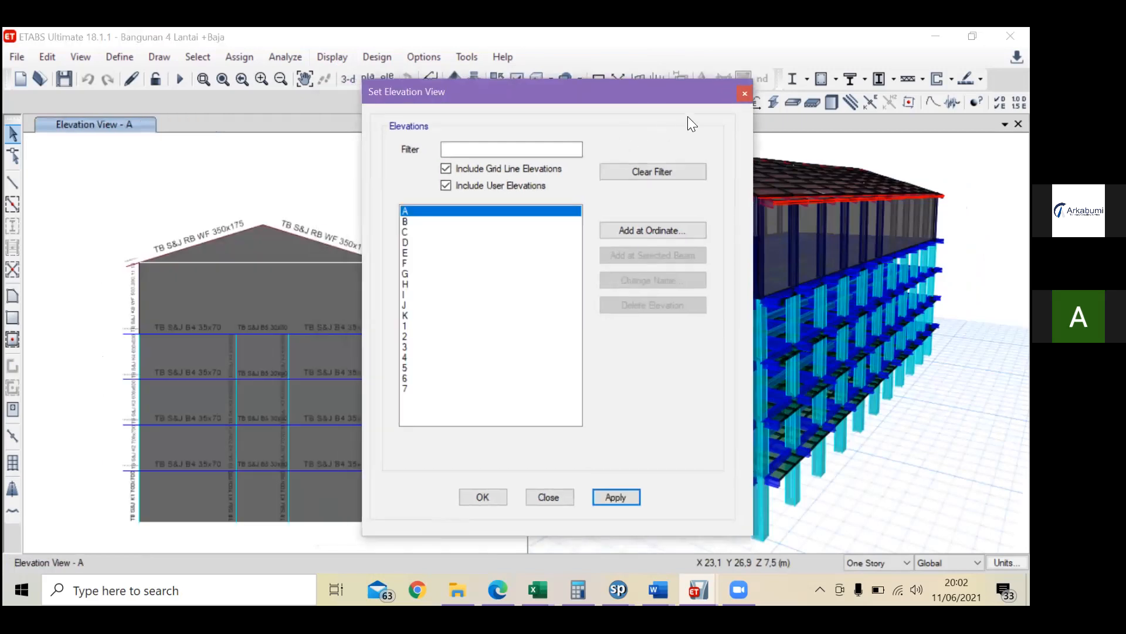
pyautogui.click(741, 95)
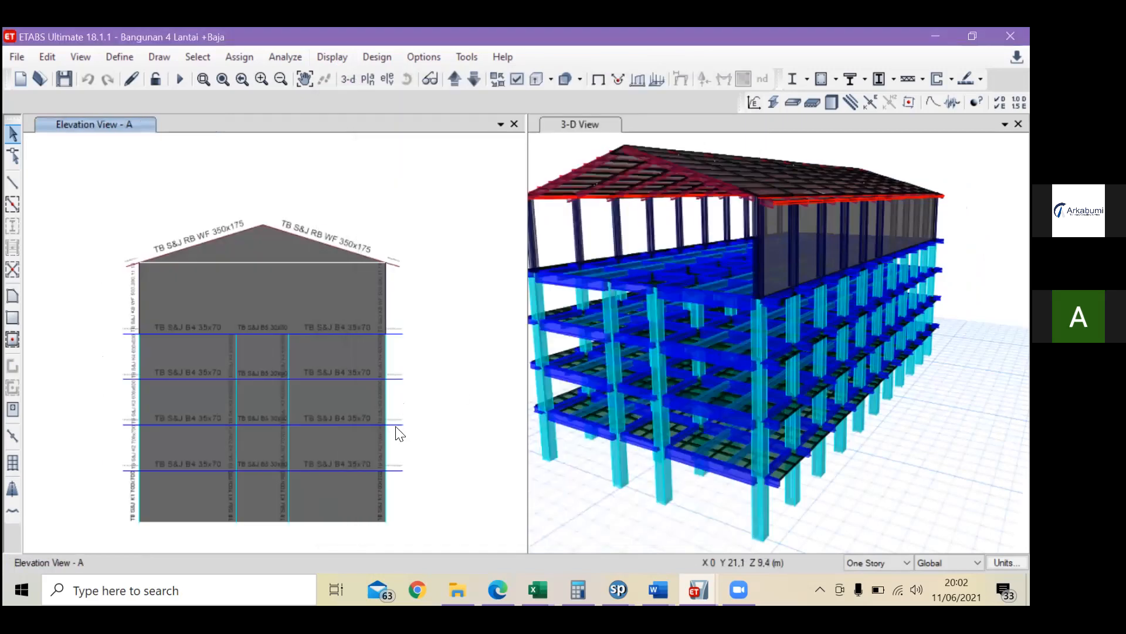
pyautogui.rightClick(385, 486)
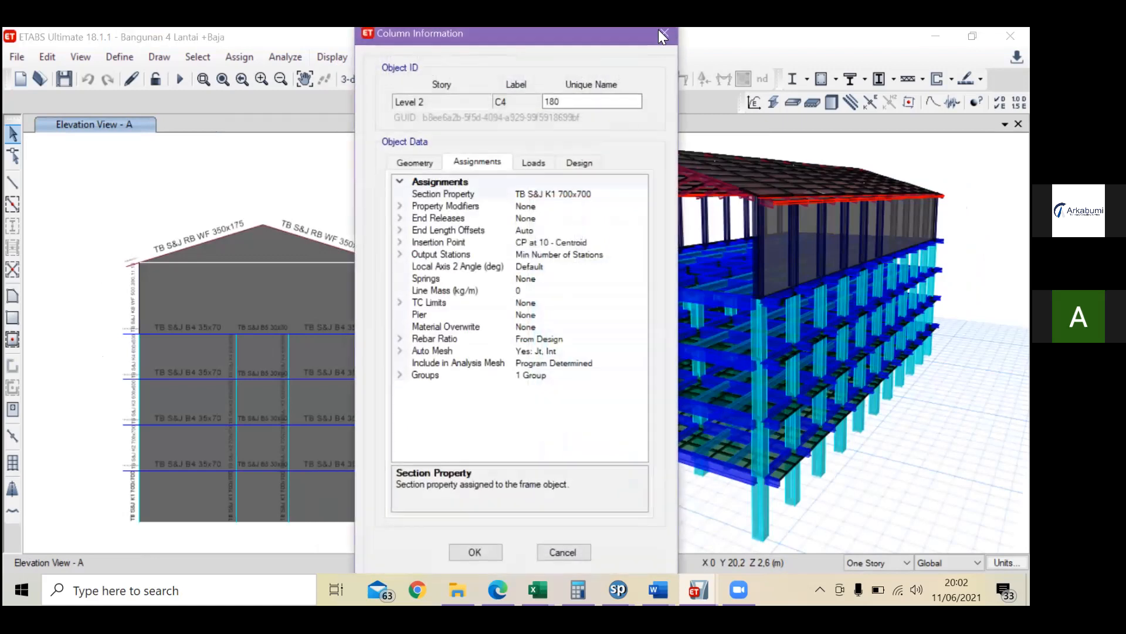
pyautogui.click(663, 34)
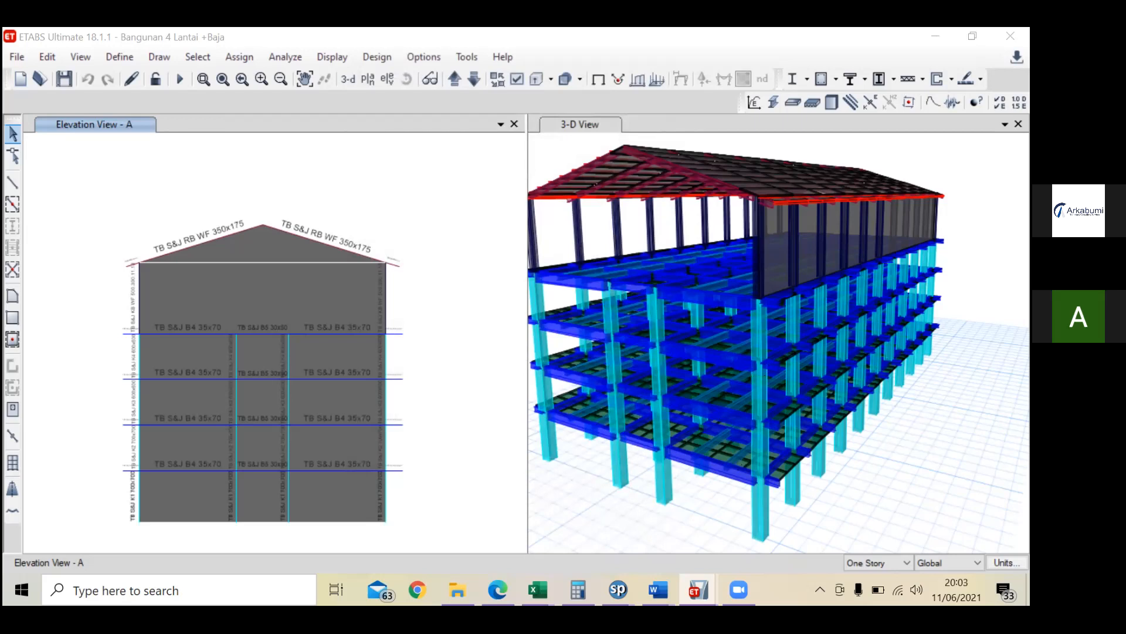
# Step: Switch to the Excel design workbook and review the Data Tumpuan inputs on the Base Plate sheet
pyautogui.moveTo(537, 589)
pyautogui.click(364, 559)
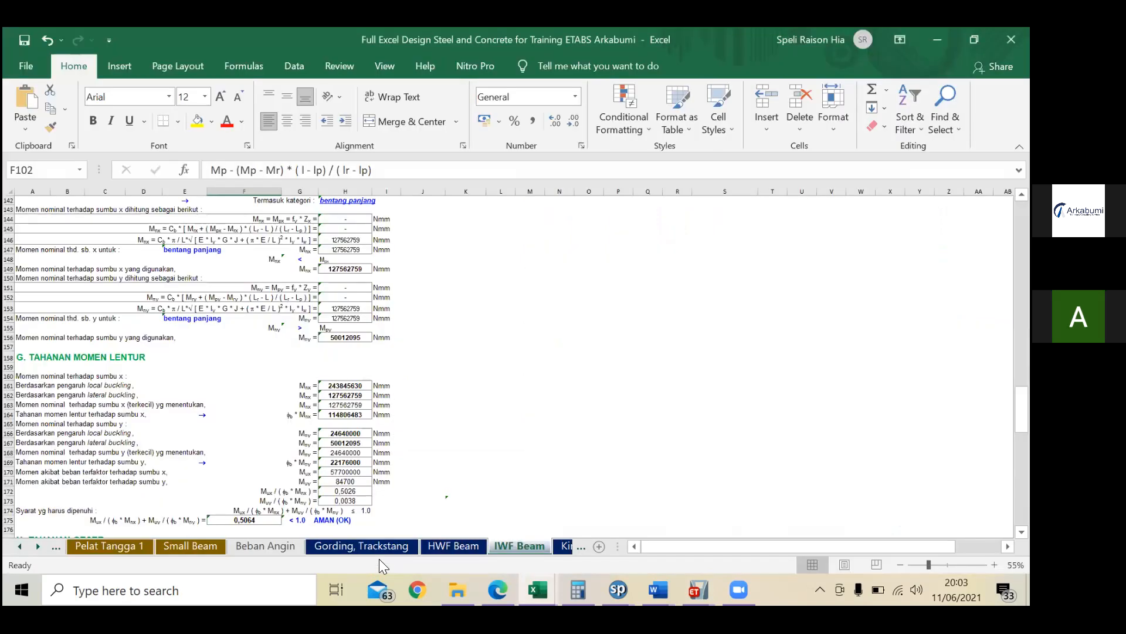
pyautogui.click(347, 379)
pyautogui.click(39, 545)
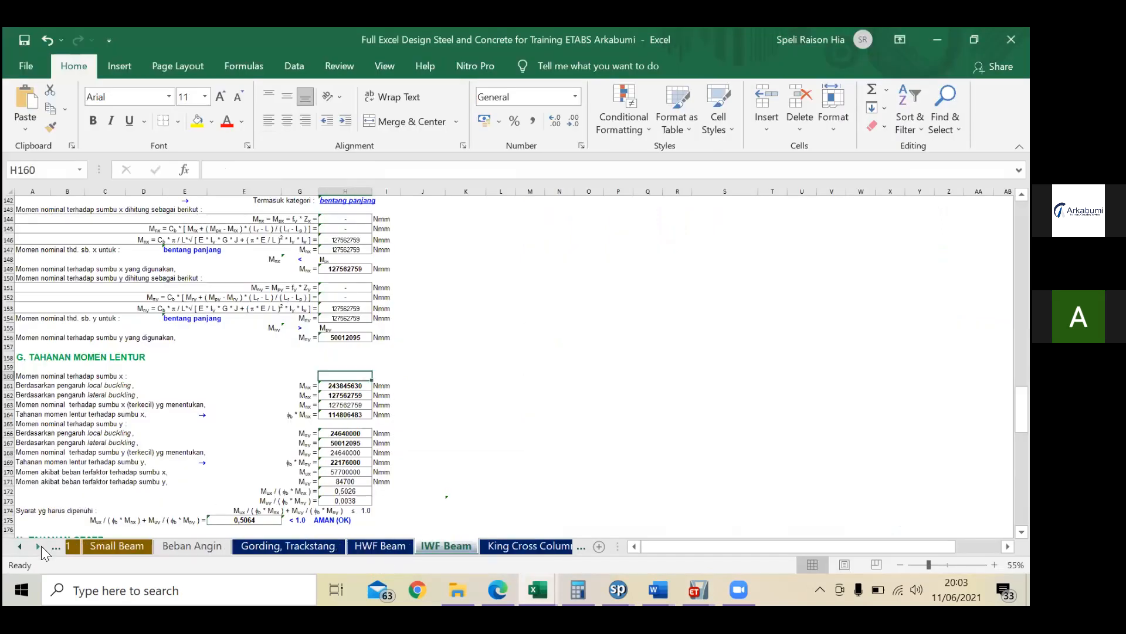
pyautogui.click(39, 546)
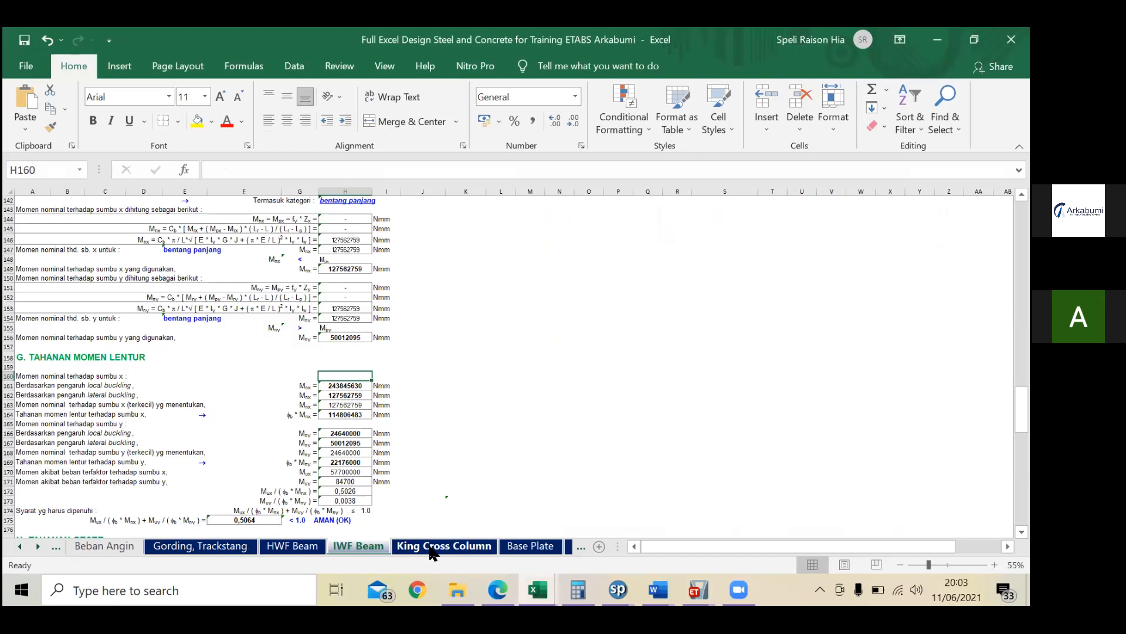
pyautogui.click(39, 546)
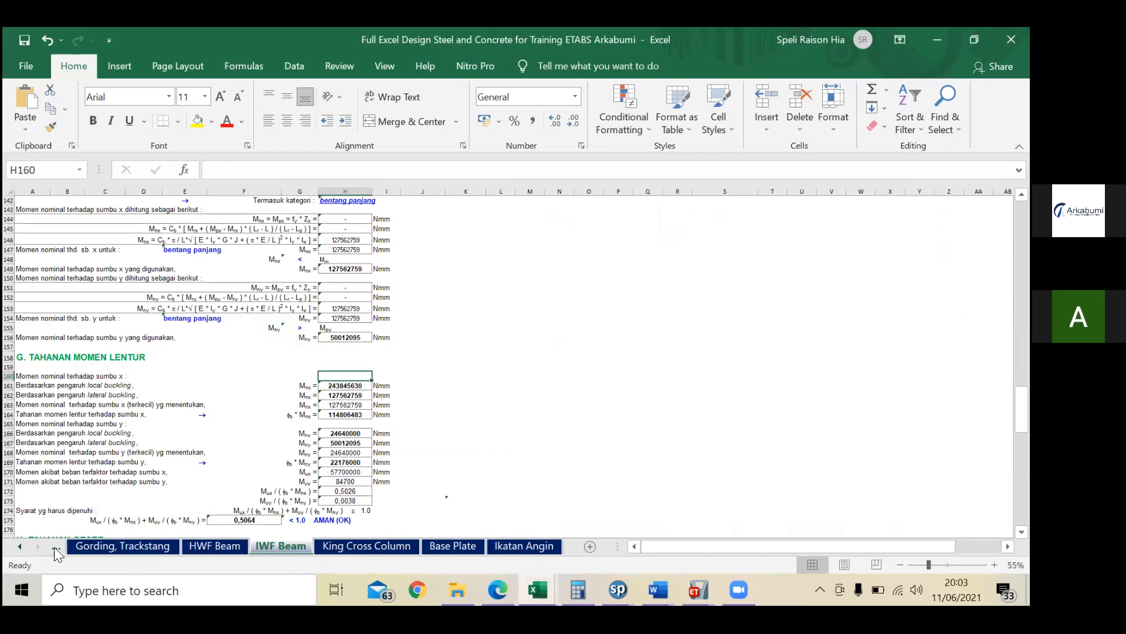
pyautogui.click(462, 545)
pyautogui.scroll(6, 329, 392)
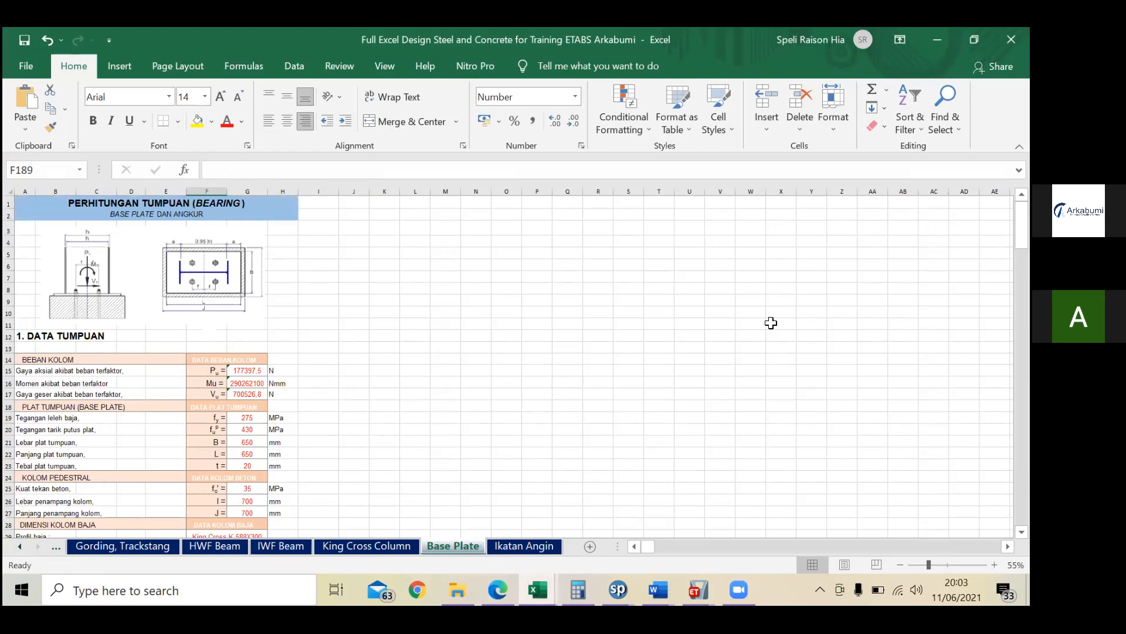
pyautogui.scroll(-2, 206, 362)
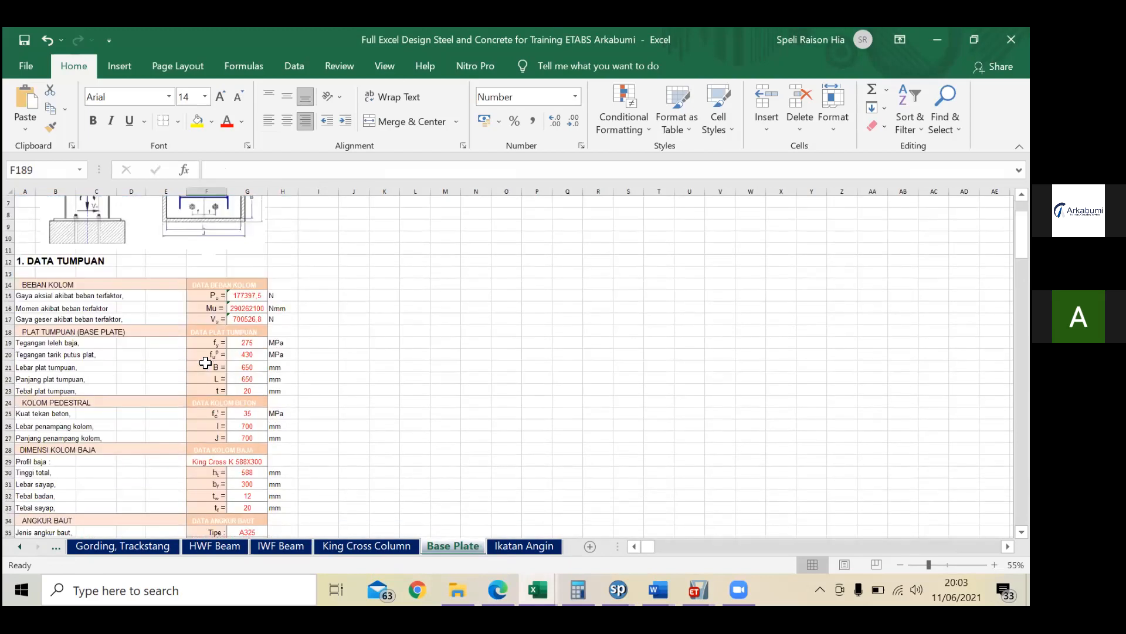
# Step: Inspect the formulas for the column's factored axial load Pu in G15 and moment Mu in G16
pyautogui.doubleClick(252, 296)
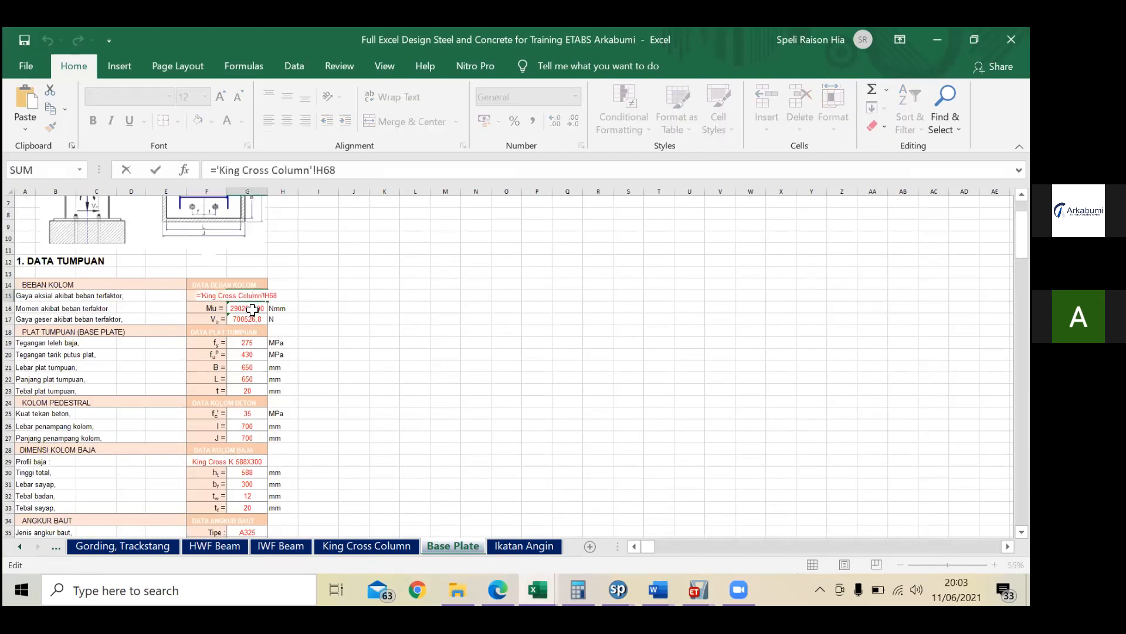
pyautogui.click(252, 309)
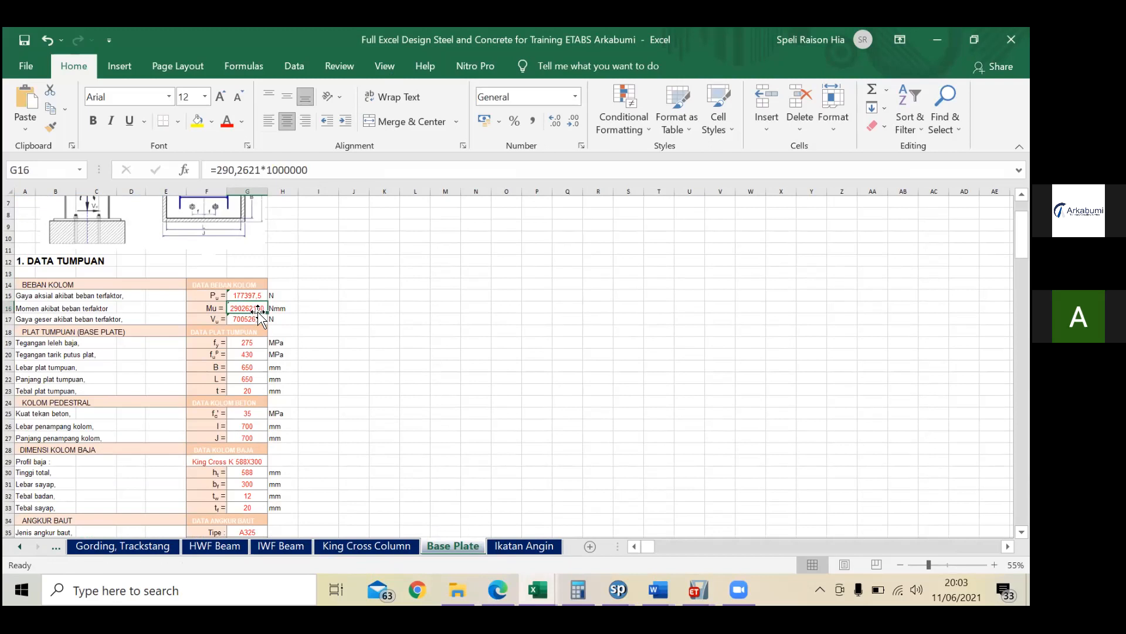
pyautogui.doubleClick(252, 295)
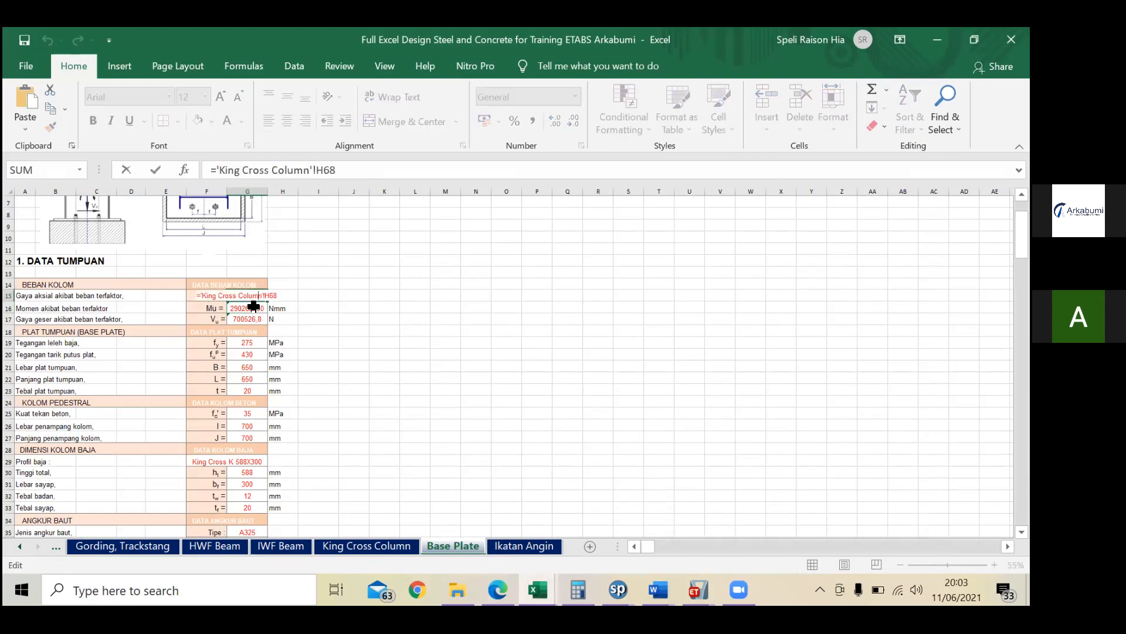
pyautogui.click(252, 308)
pyautogui.doubleClick(253, 308)
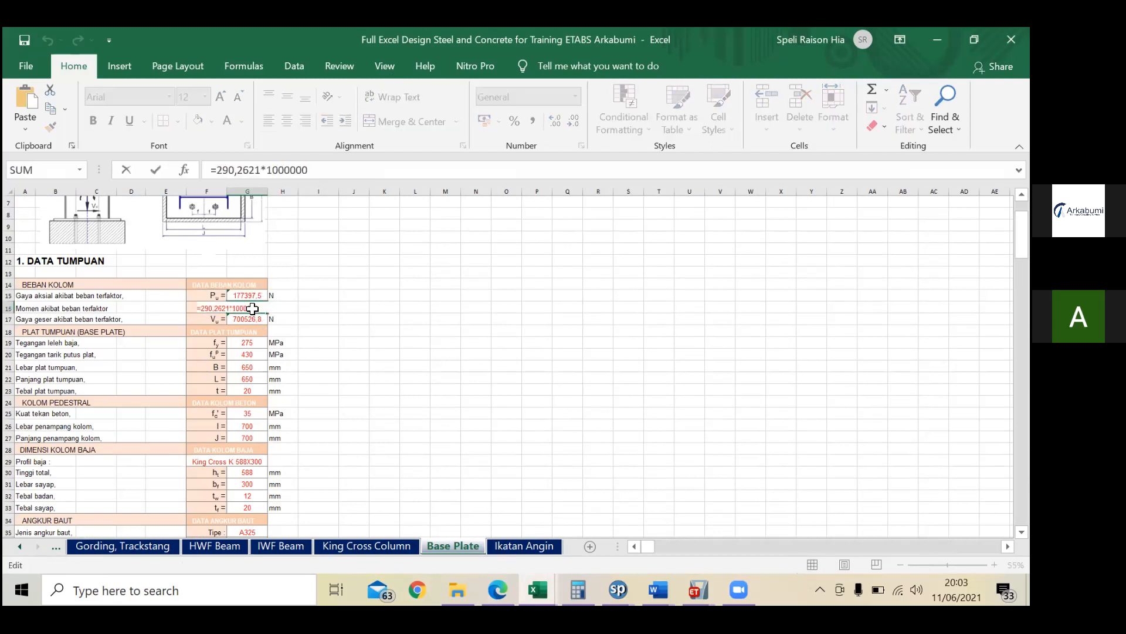
pyautogui.press('Return')
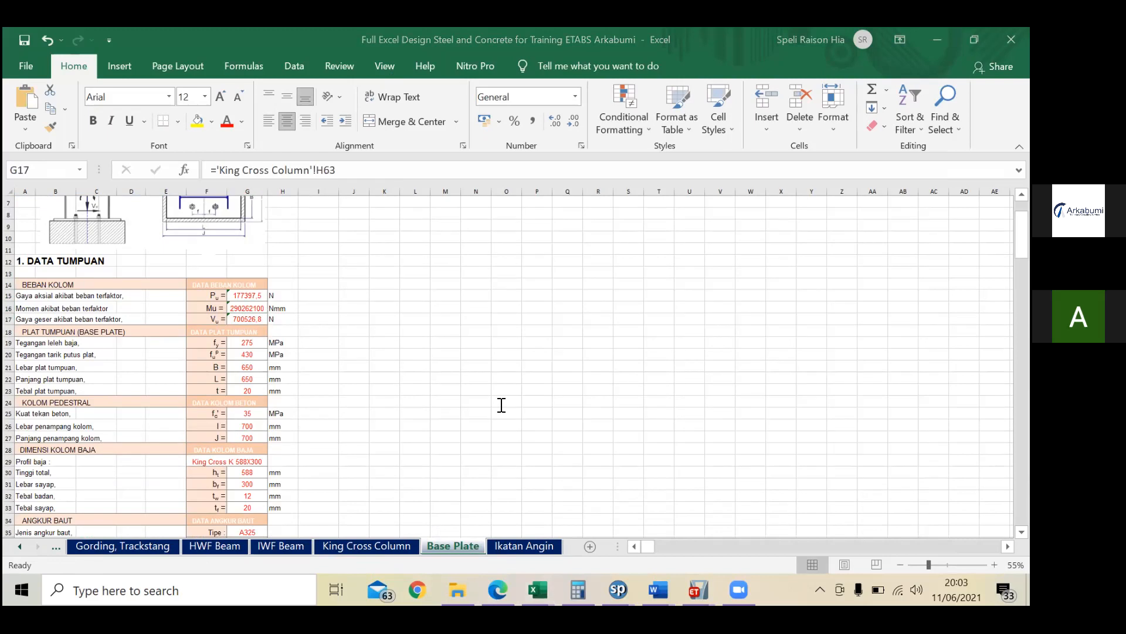
# Step: Switch back to ETABS and inspect the section property of column C4 in Elevation A for Levels 2 to 5
pyautogui.click(698, 589)
pyautogui.click(842, 517)
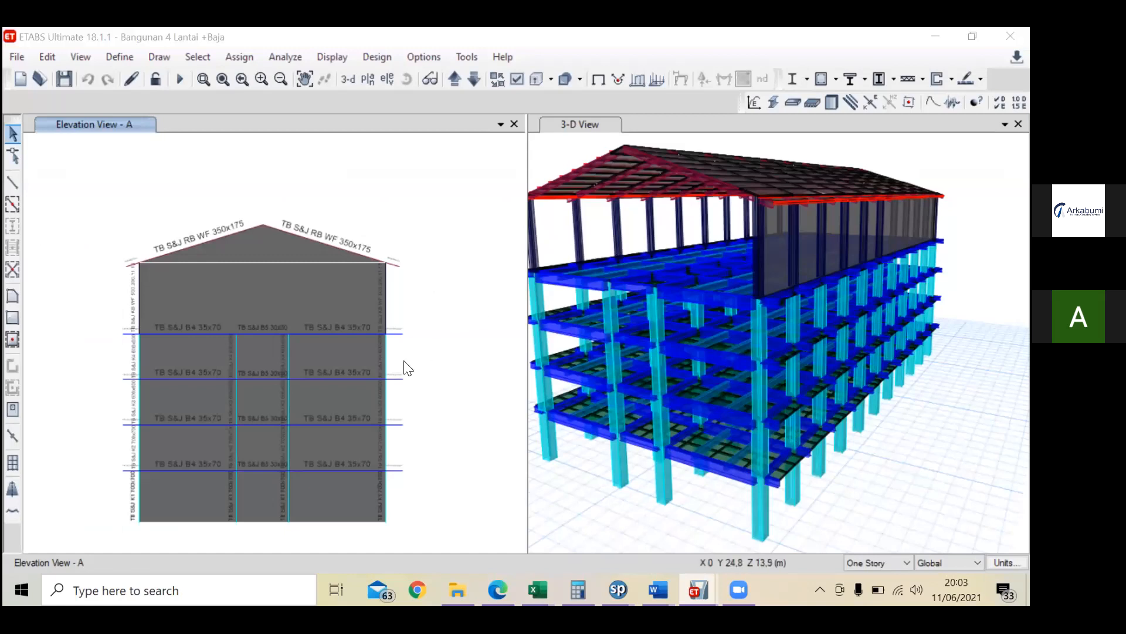
pyautogui.rightClick(387, 479)
pyautogui.click(662, 37)
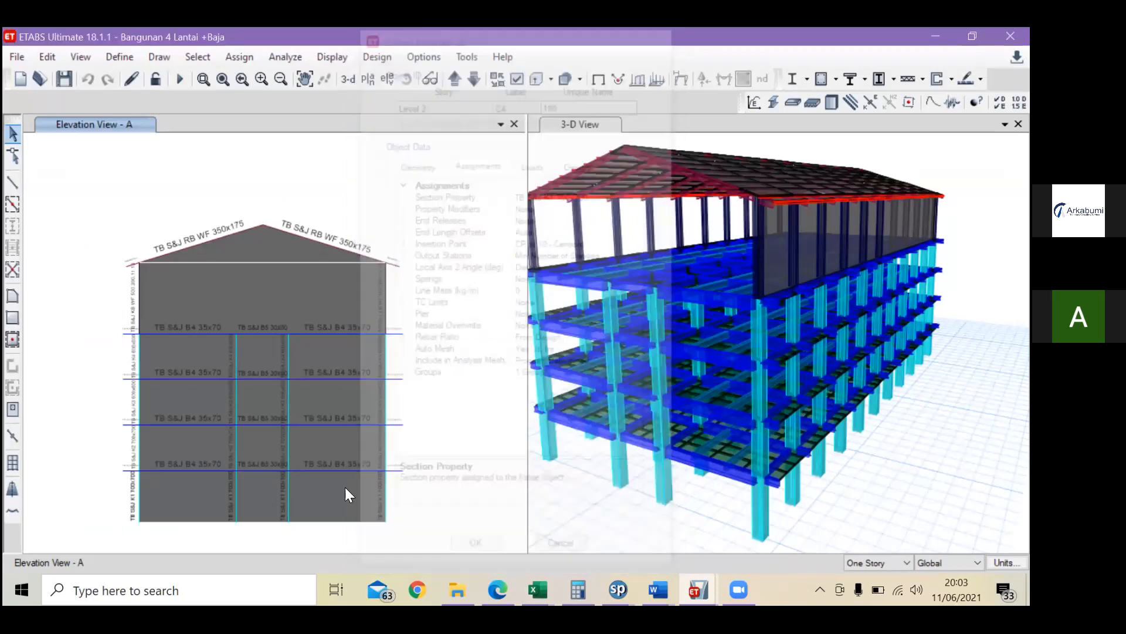
pyautogui.rightClick(383, 443)
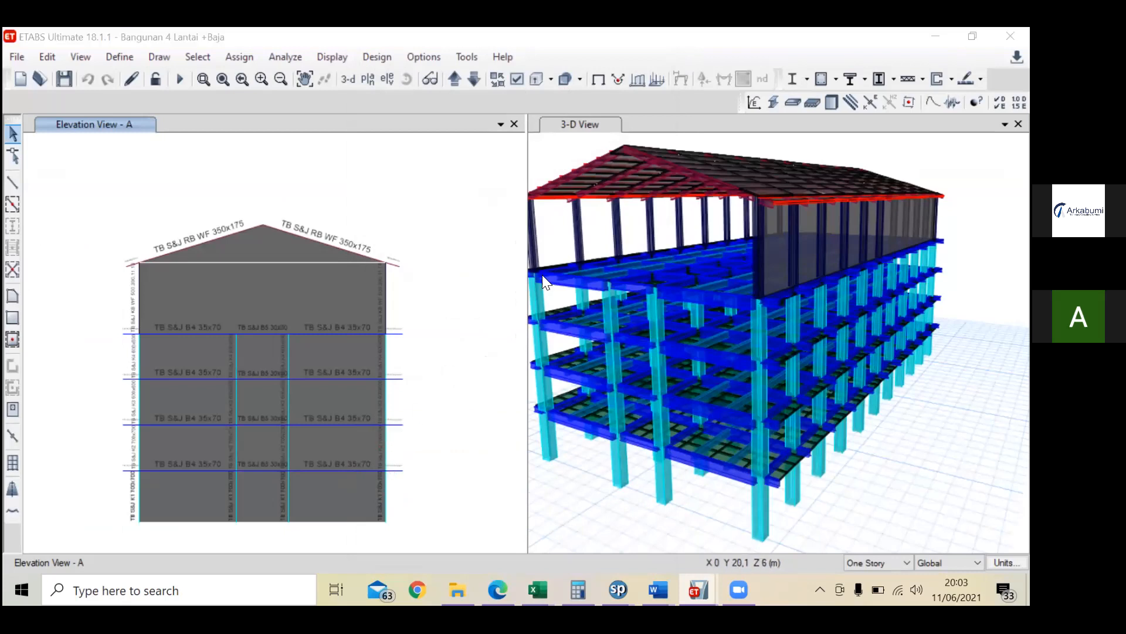
pyautogui.click(664, 34)
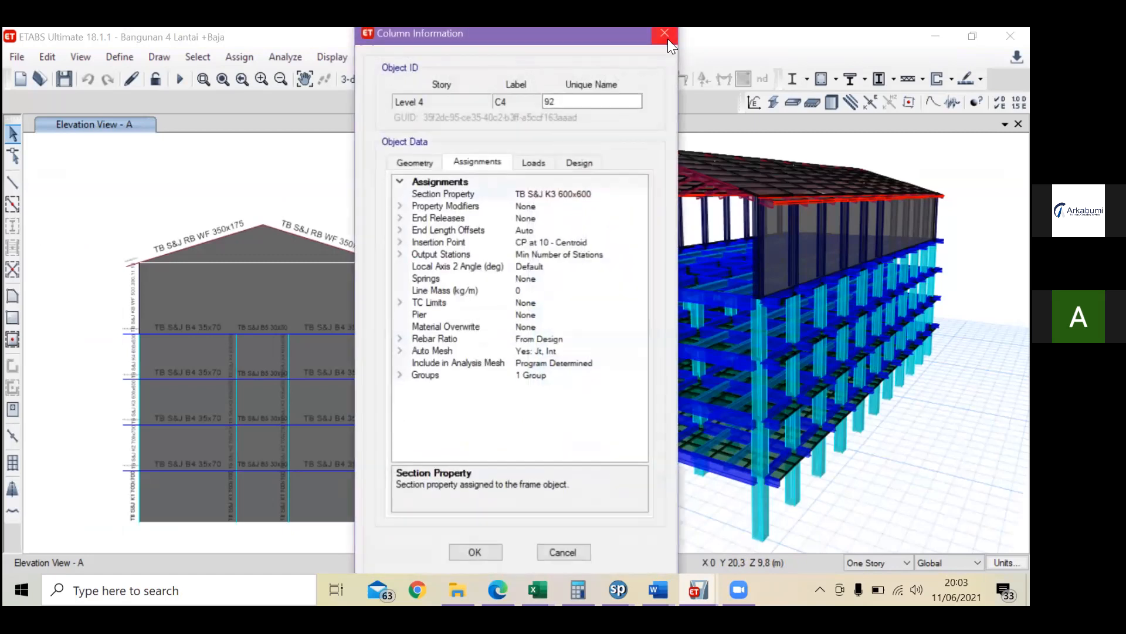
pyautogui.click(666, 36)
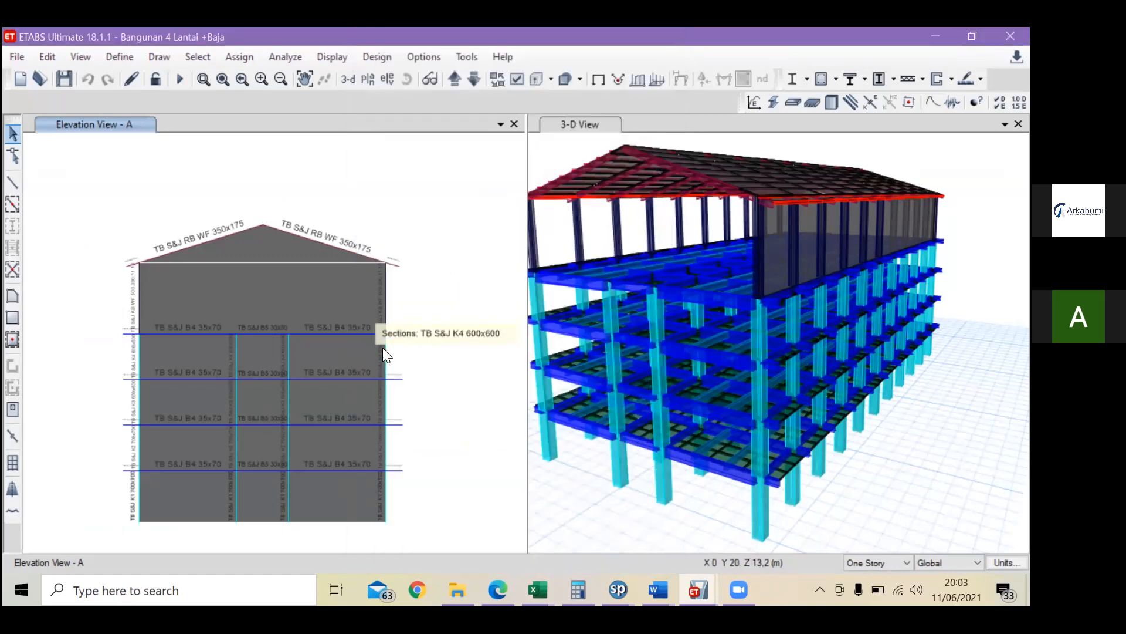
pyautogui.rightClick(383, 347)
pyautogui.click(664, 35)
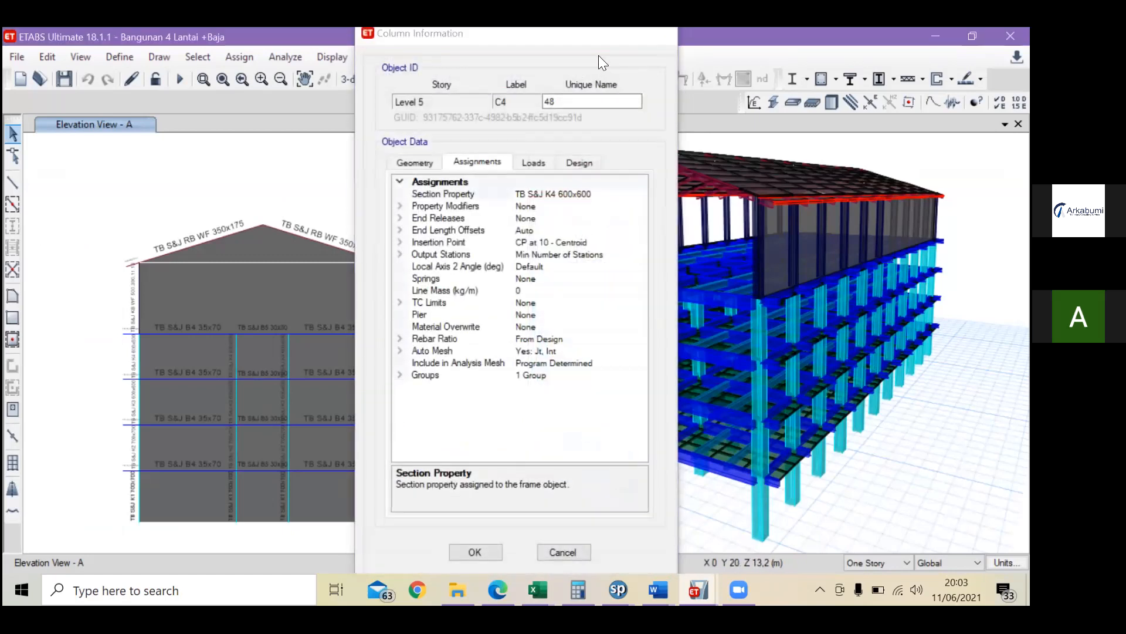
pyautogui.click(345, 60)
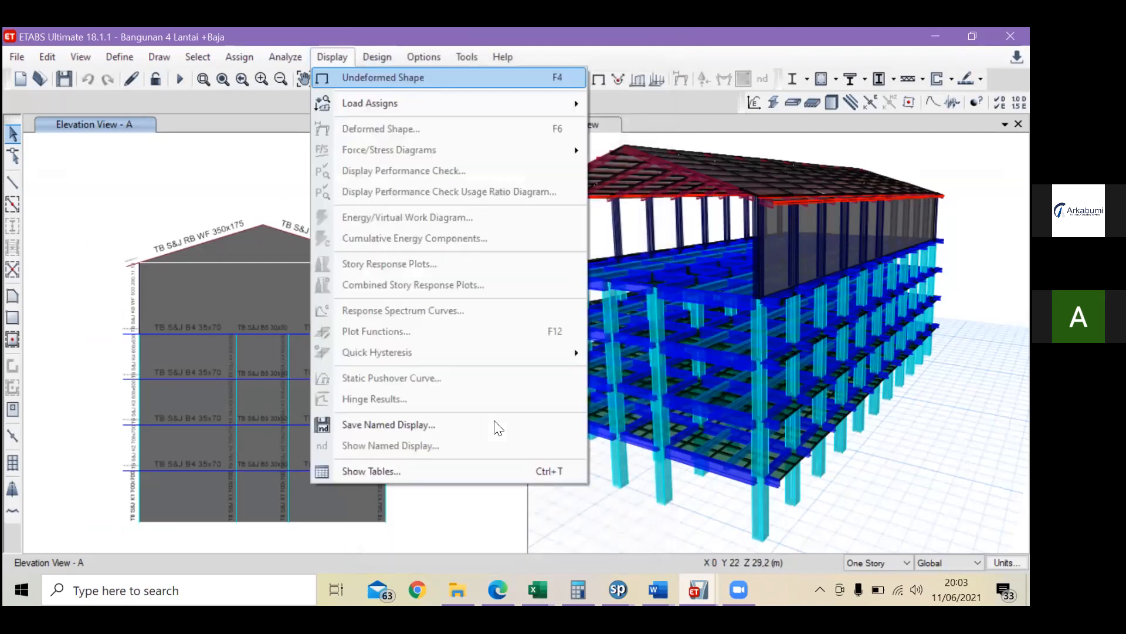
pyautogui.click(473, 479)
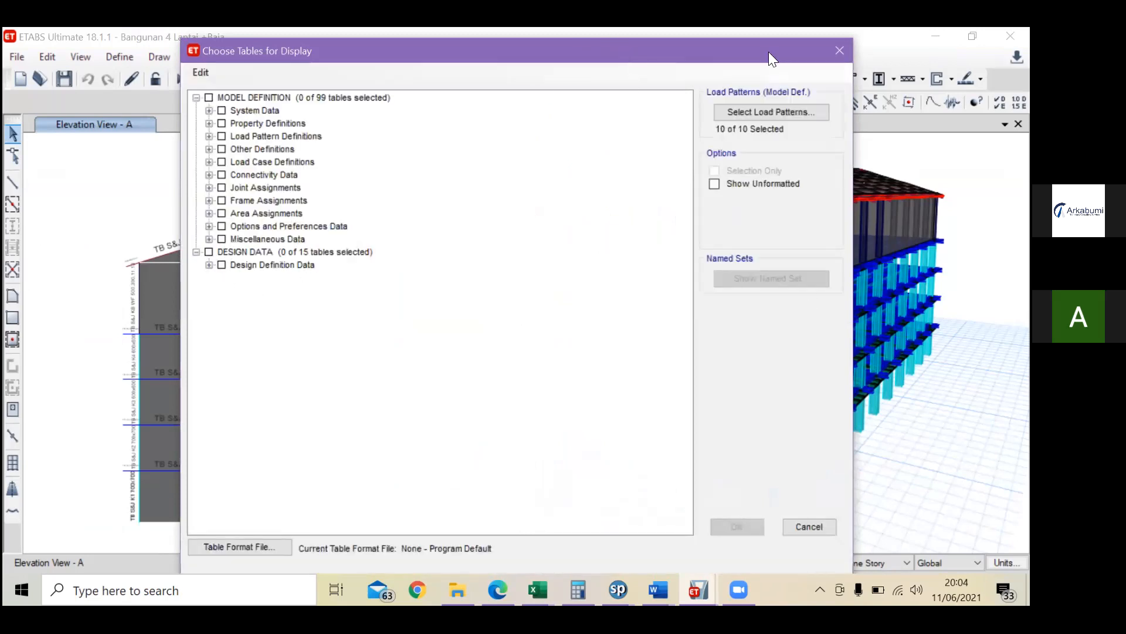
pyautogui.click(840, 51)
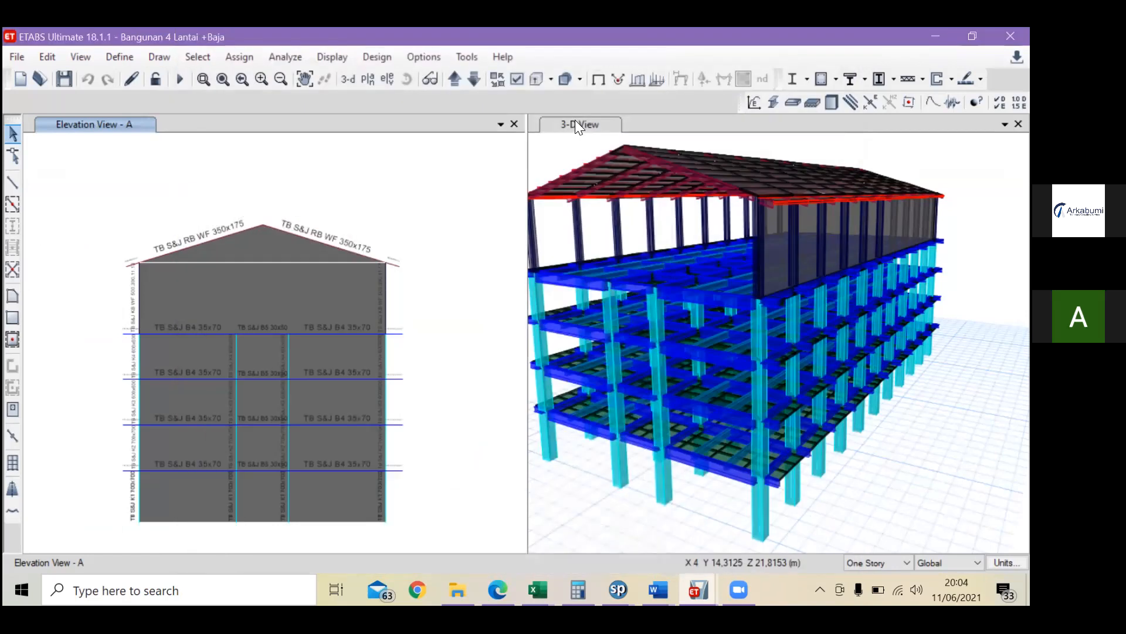
# Step: Run the structural analysis of the building with the 3-D view active
pyautogui.click(594, 122)
pyautogui.click(179, 79)
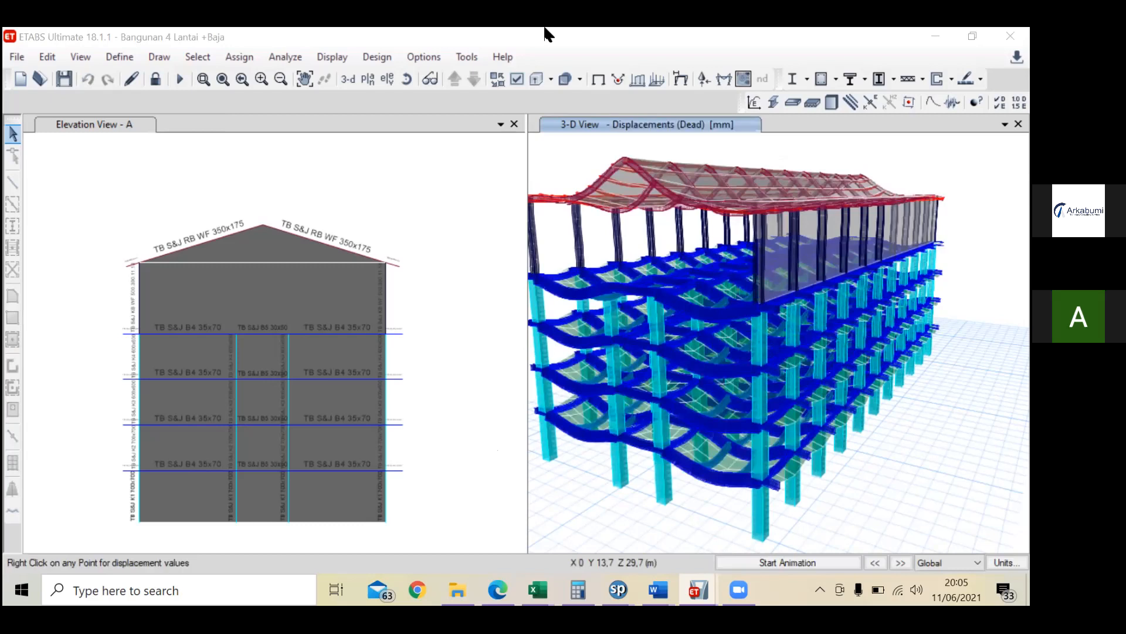
pyautogui.click(590, 36)
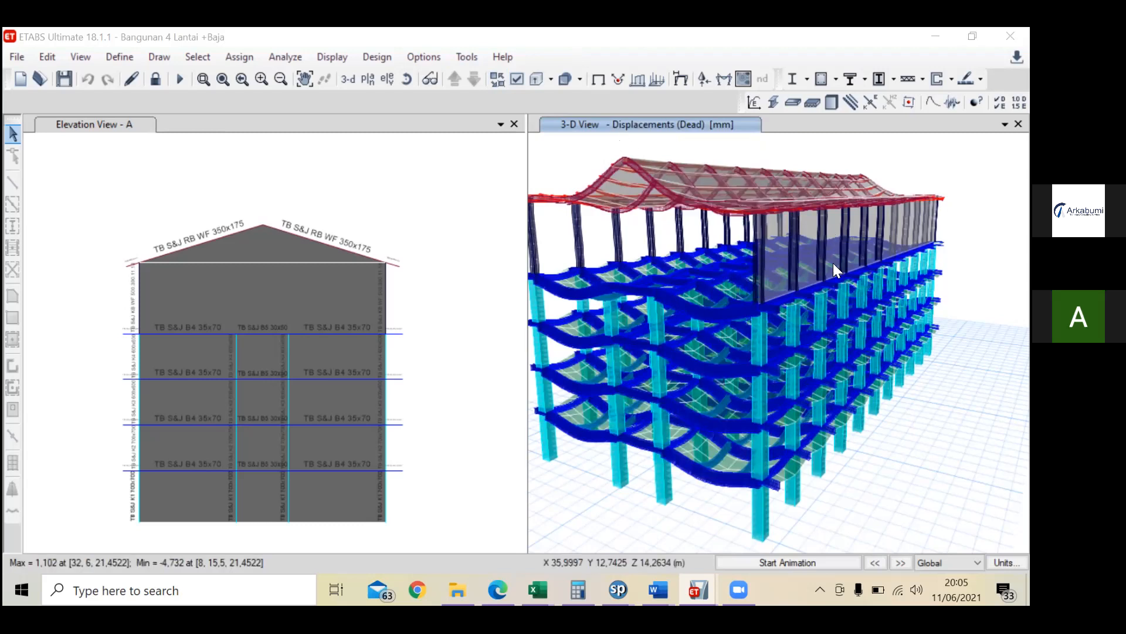
pyautogui.click(645, 35)
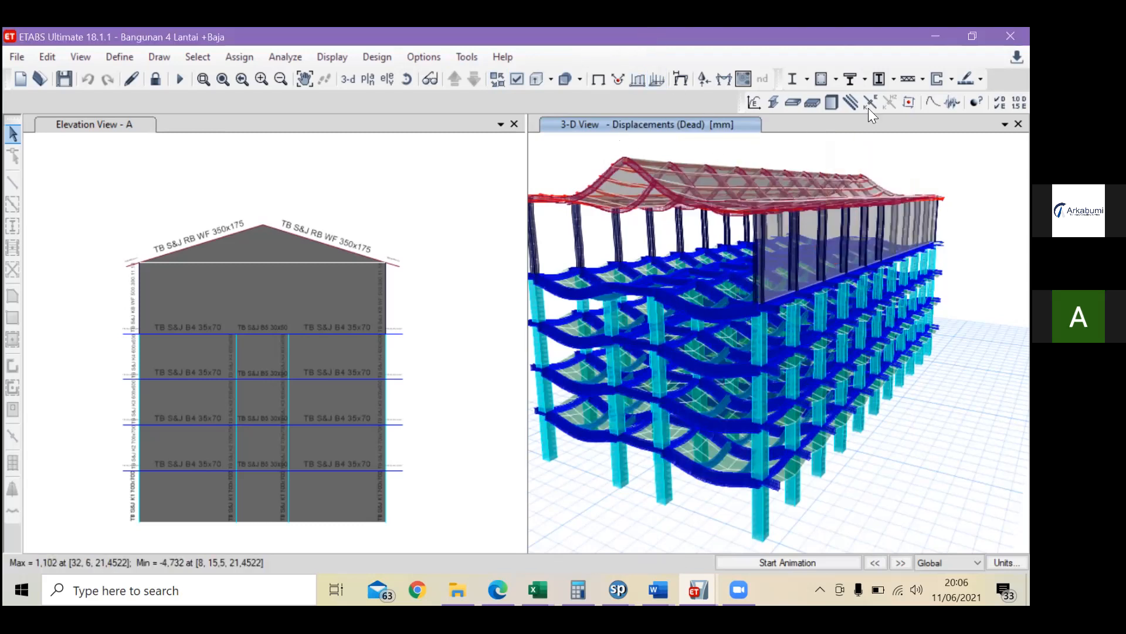
# Step: Run the concrete frame design check on the analysed building
pyautogui.click(834, 78)
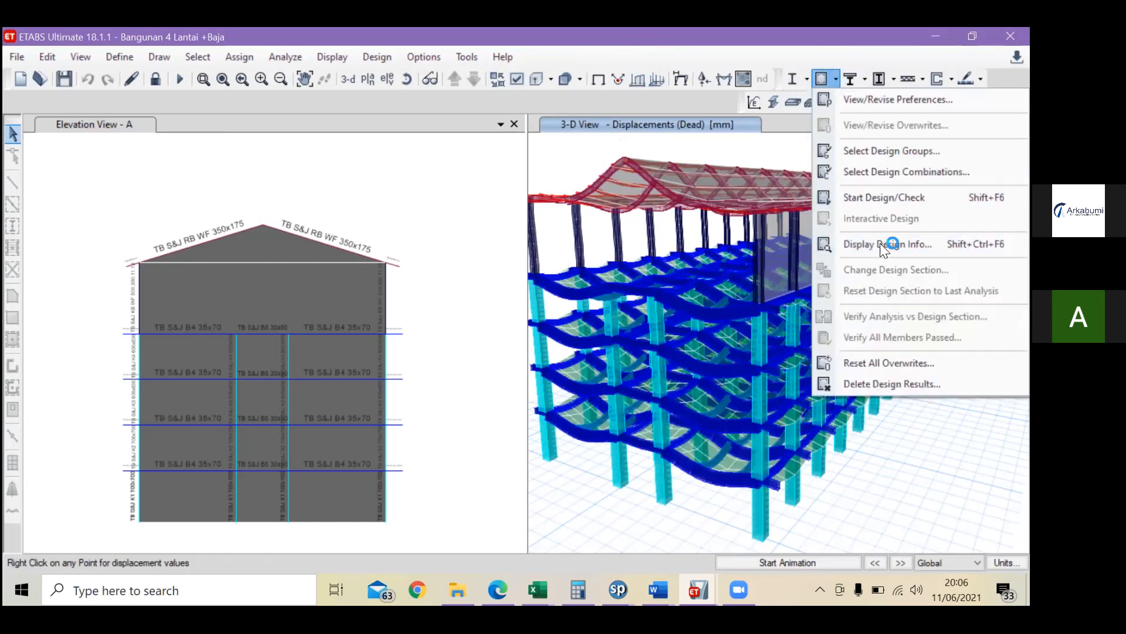
pyautogui.click(882, 200)
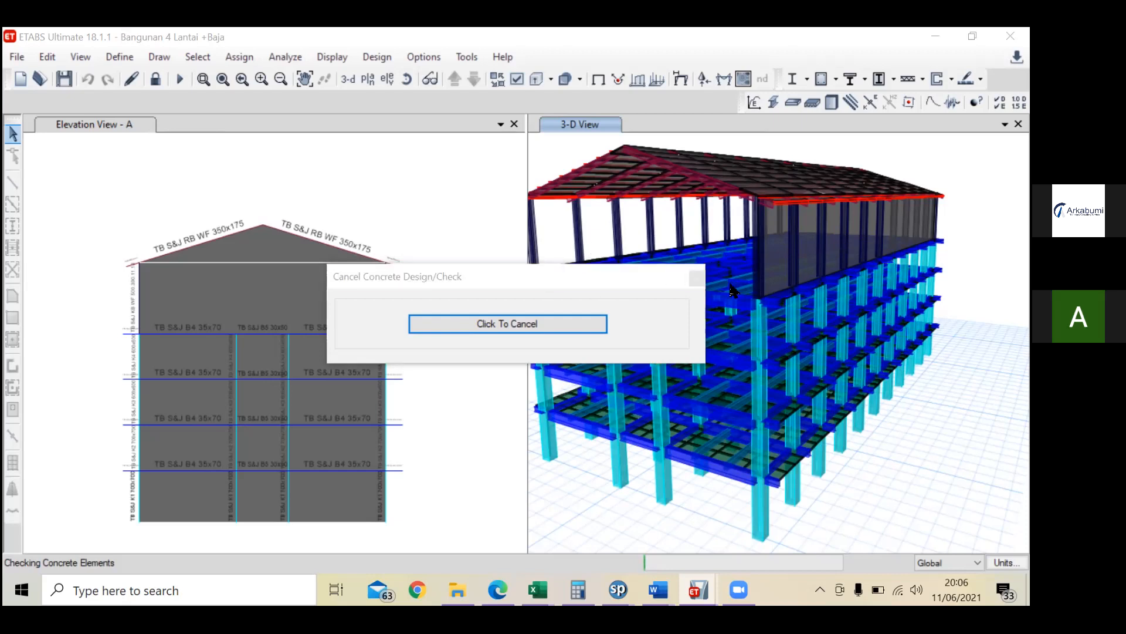
pyautogui.click(609, 285)
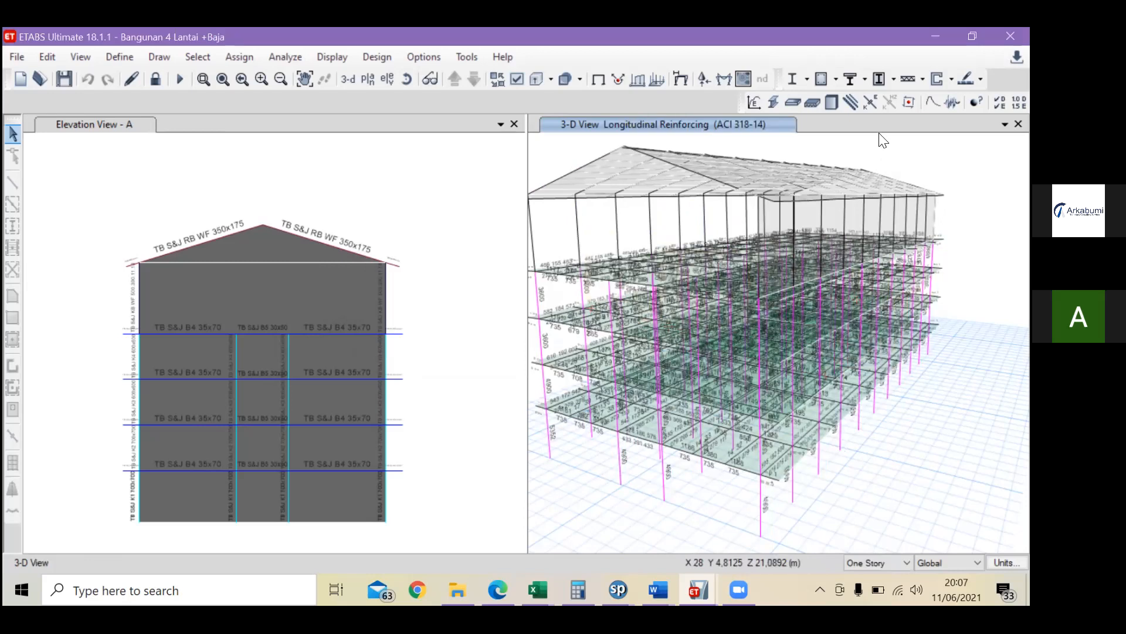
# Step: Verify whether all concrete frame members pass the design check
pyautogui.click(836, 81)
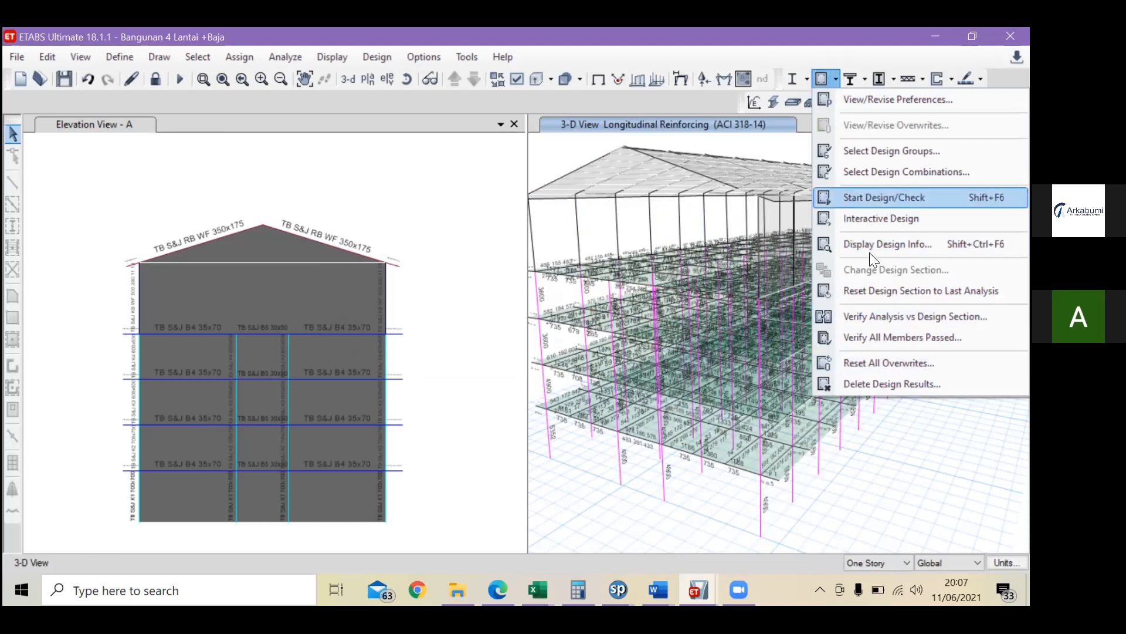
pyautogui.click(882, 339)
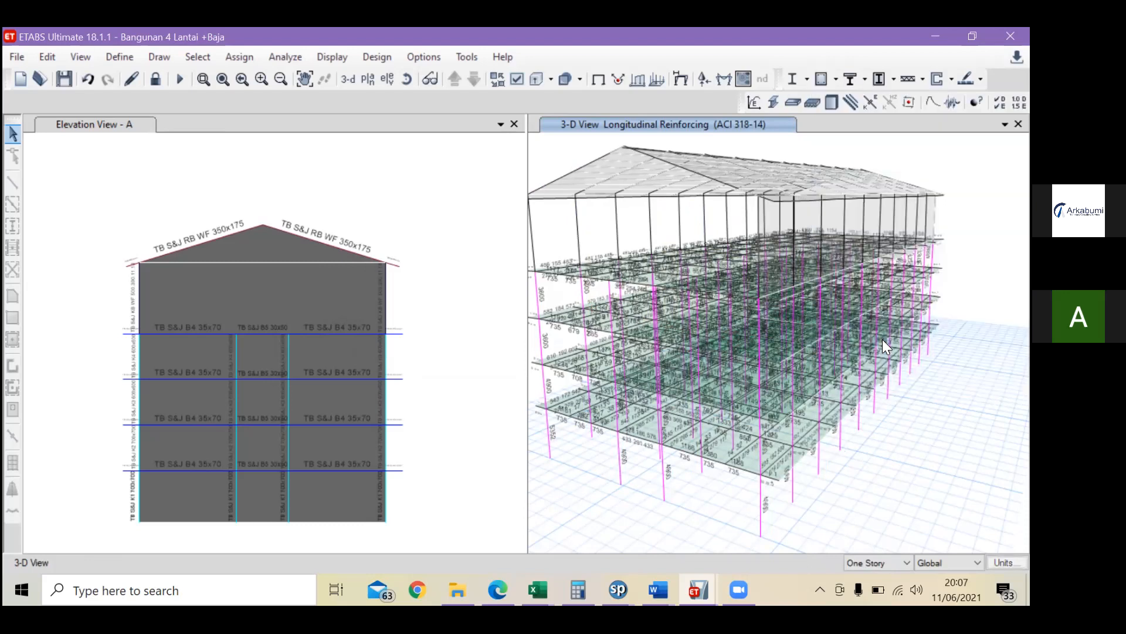
pyautogui.click(599, 363)
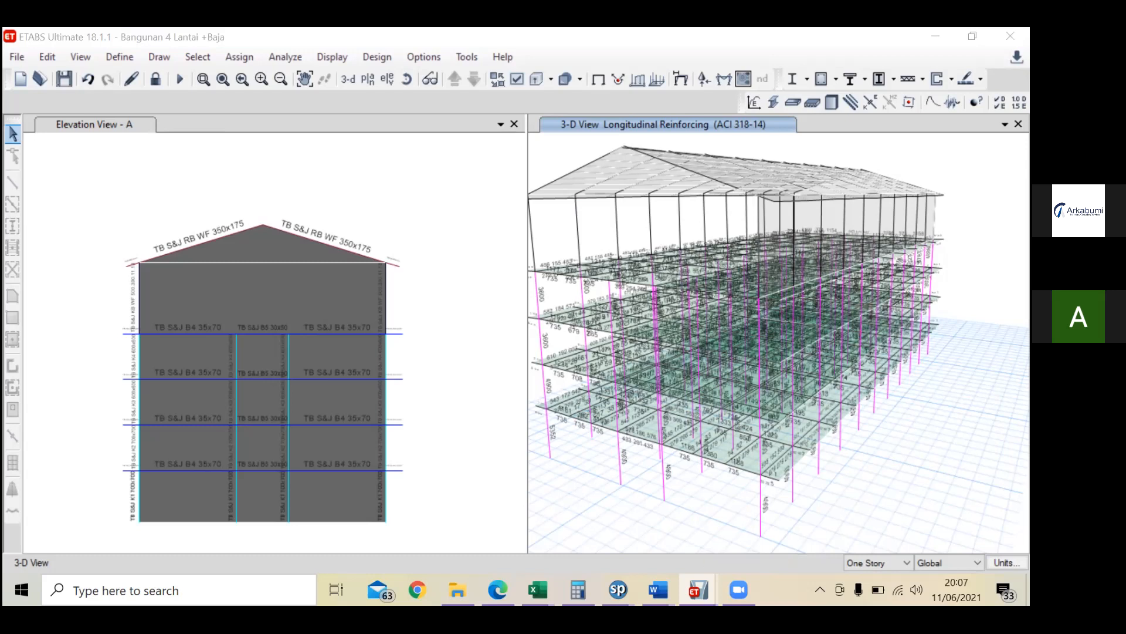
pyautogui.moveTo(748, 323)
# Step: Unlock the model for editing and accept discarding its analysis results
pyautogui.click(600, 127)
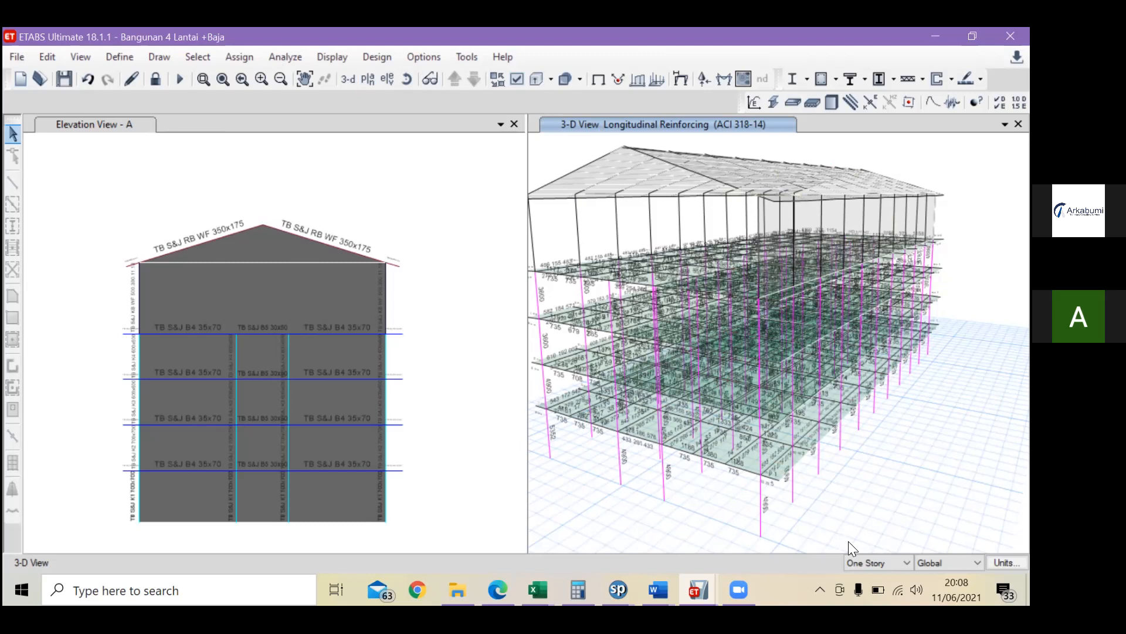
pyautogui.click(152, 81)
pyautogui.click(542, 369)
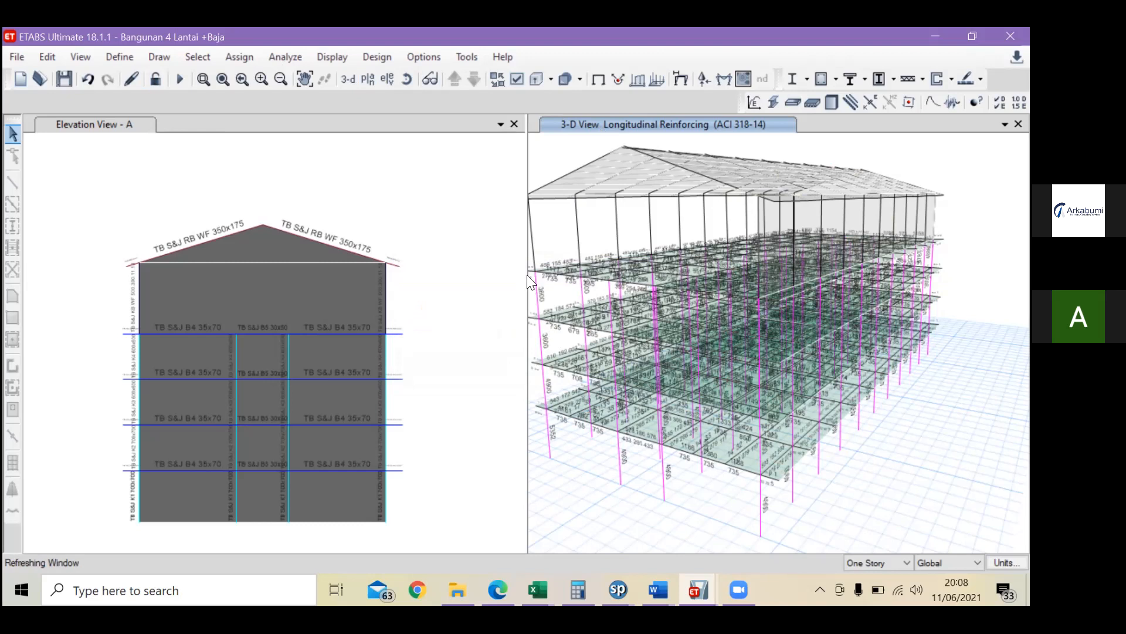
# Step: Open the material definitions and examine the settings for adding a new material, without adding one
pyautogui.click(136, 52)
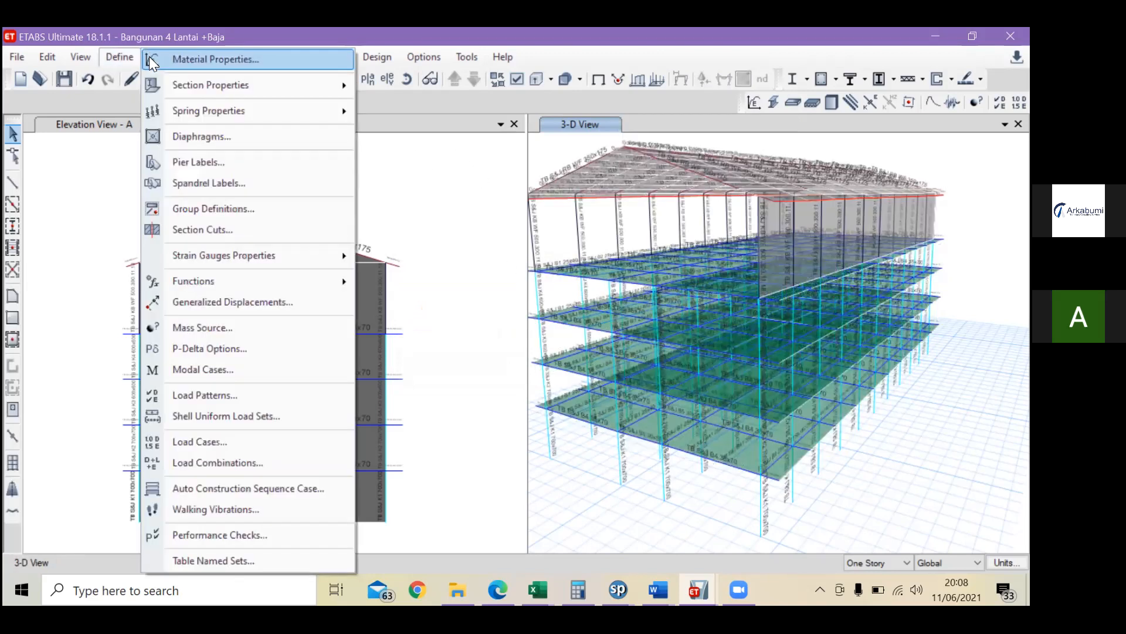
pyautogui.click(188, 54)
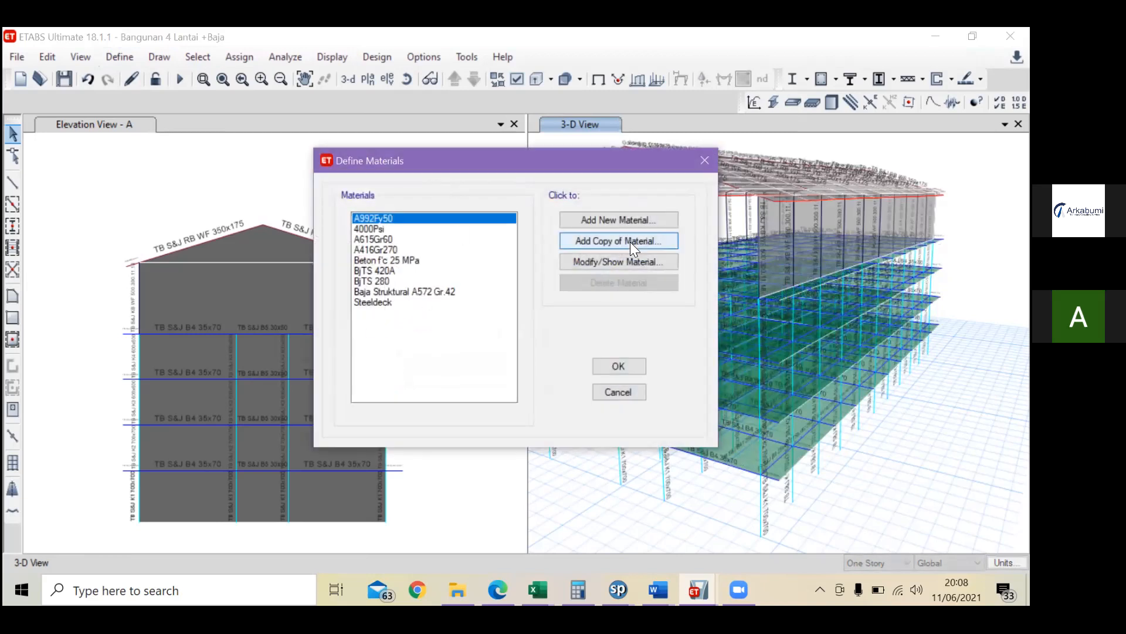
pyautogui.click(496, 302)
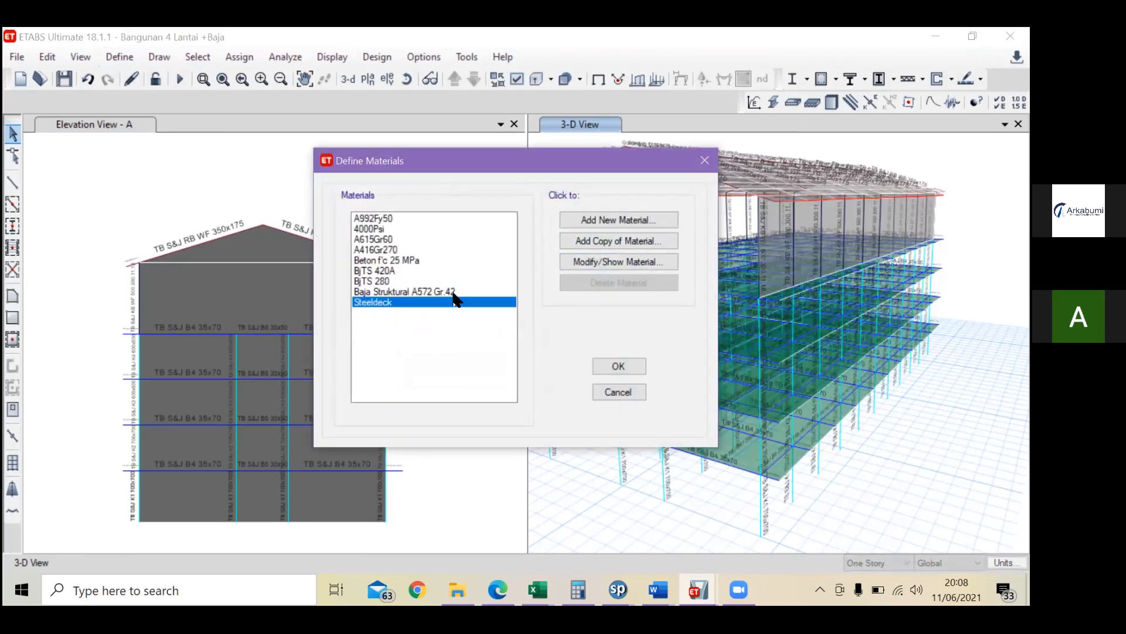
pyautogui.click(620, 220)
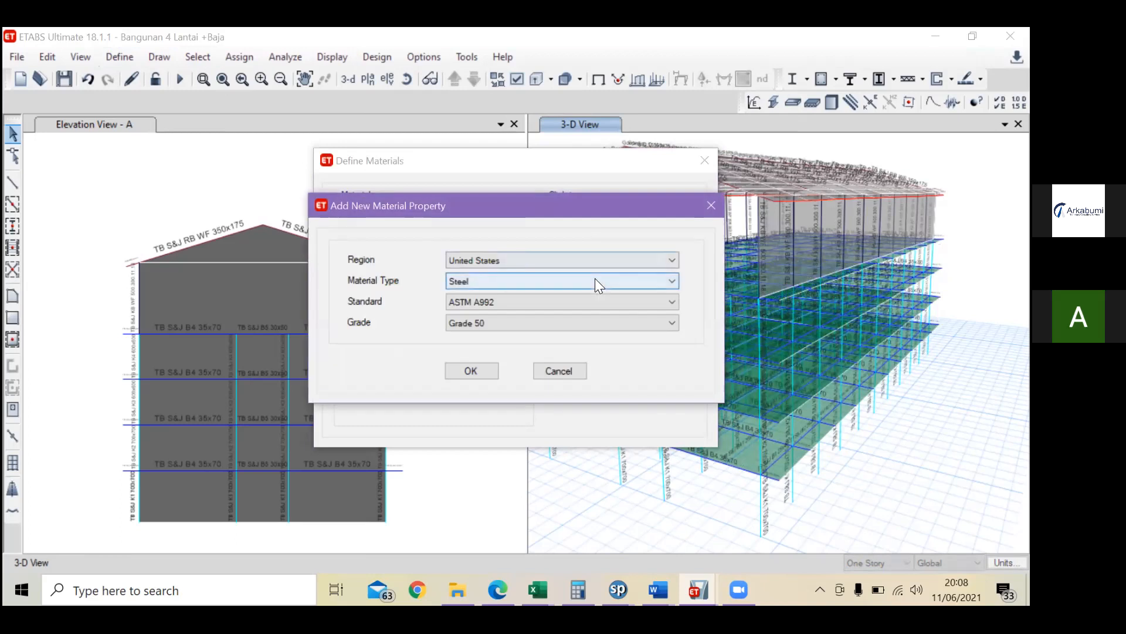
pyautogui.click(596, 284)
pyautogui.click(618, 282)
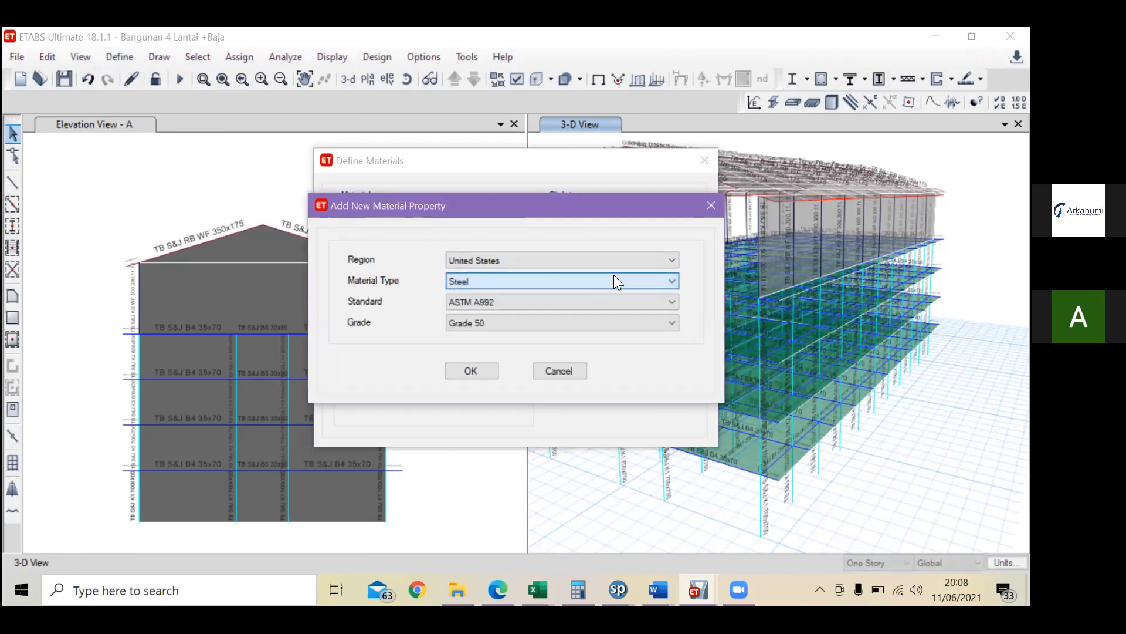
pyautogui.click(717, 207)
# Step: Review the defined materials Beton f'c 25 MPa, BjTS 420A, BjTS 280 and Baja Struktural A572 Gr.42 in the materials list
pyautogui.click(433, 279)
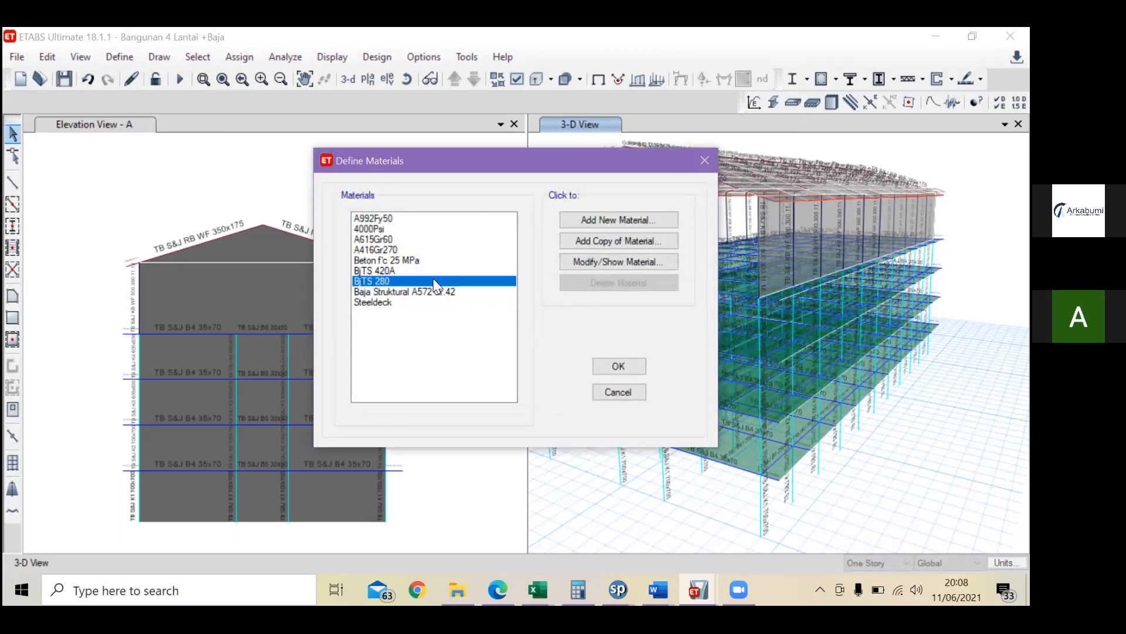
pyautogui.click(423, 263)
pyautogui.click(448, 270)
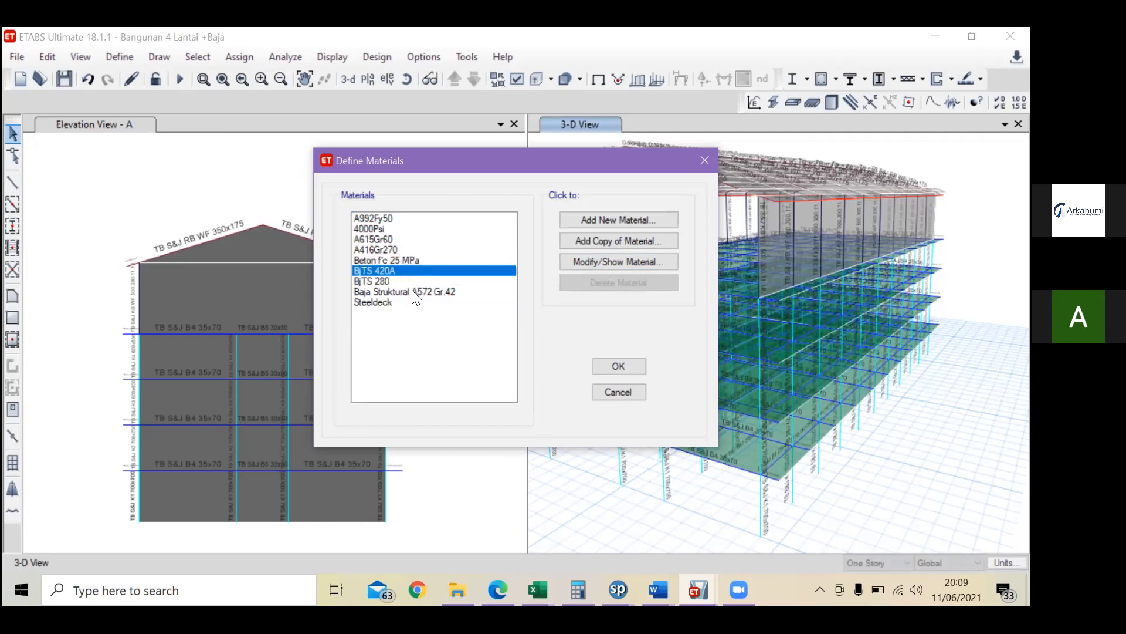
pyautogui.click(457, 292)
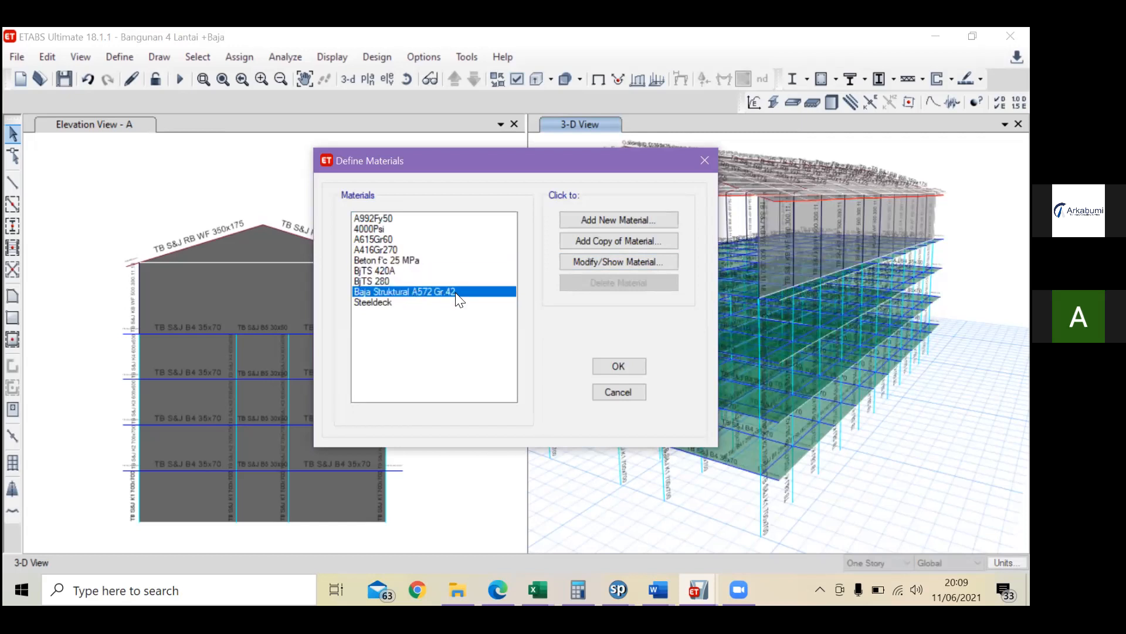
pyautogui.click(398, 278)
pyautogui.click(398, 270)
pyautogui.click(399, 278)
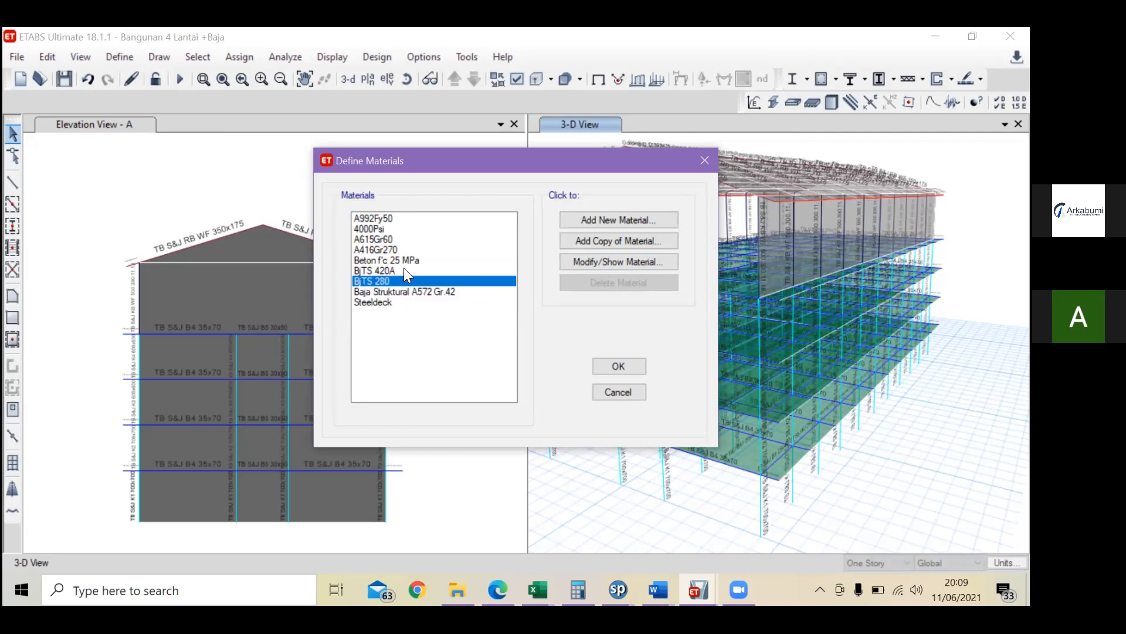
pyautogui.click(406, 271)
pyautogui.click(406, 279)
pyautogui.click(412, 292)
pyautogui.click(398, 278)
pyautogui.click(415, 271)
pyautogui.click(389, 281)
pyautogui.click(394, 272)
pyautogui.click(398, 291)
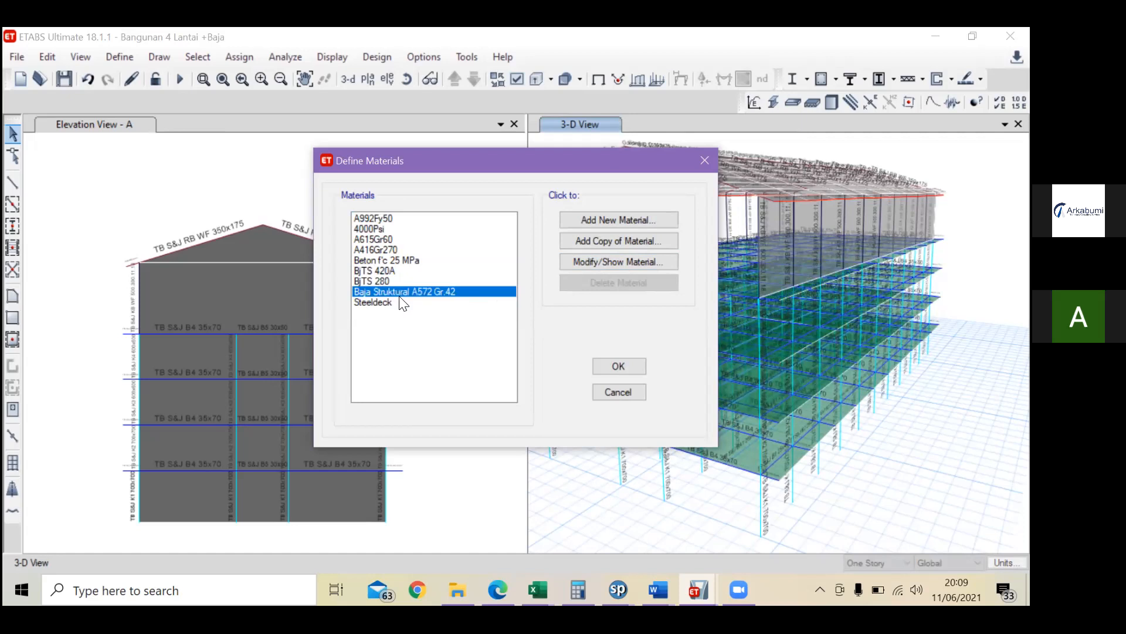
# Step: Inspect the mechanical properties and the yield and tensile design data of the Baja Struktural A572 Gr.42 material
pyautogui.moveTo(501, 161); pyautogui.dragTo(388, 115)
pyautogui.moveTo(530, 120); pyautogui.dragTo(498, 119)
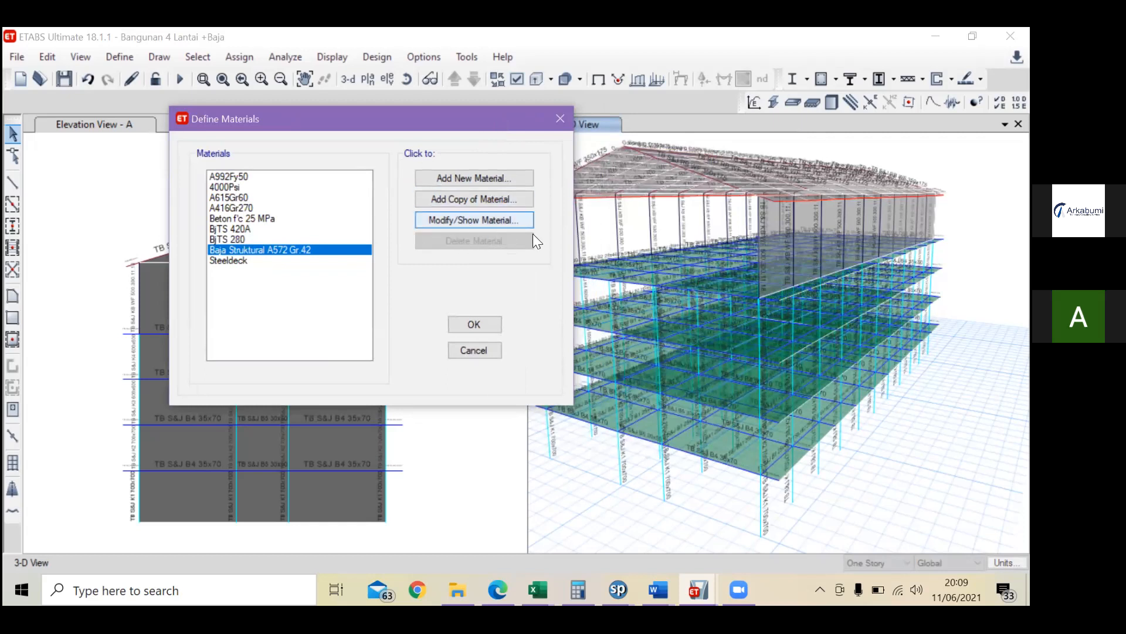
pyautogui.click(519, 223)
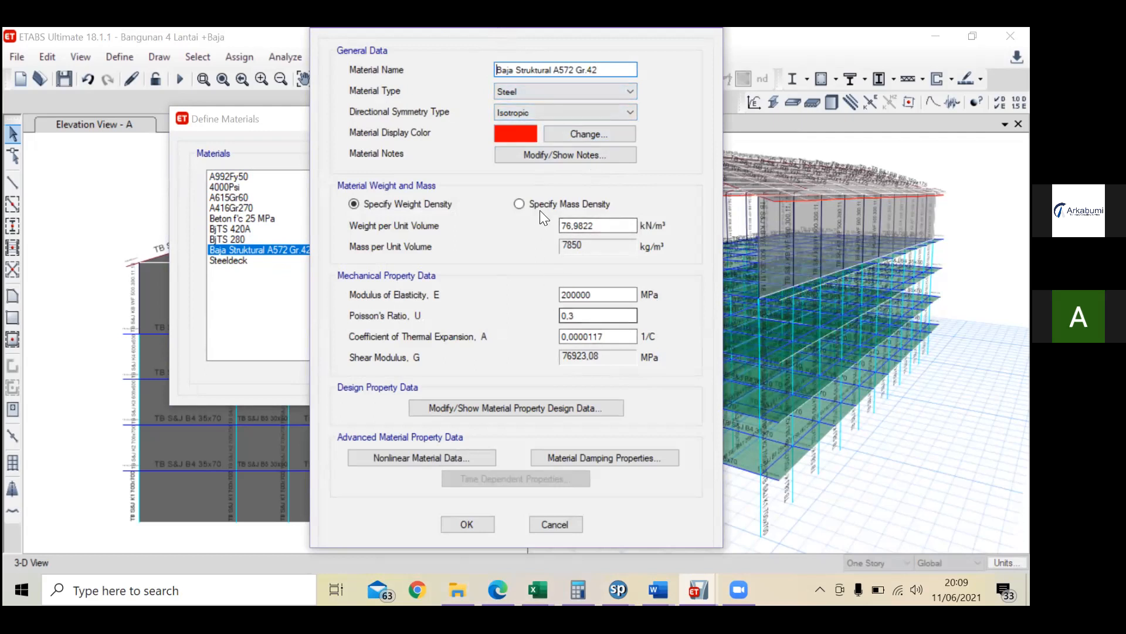
pyautogui.click(567, 409)
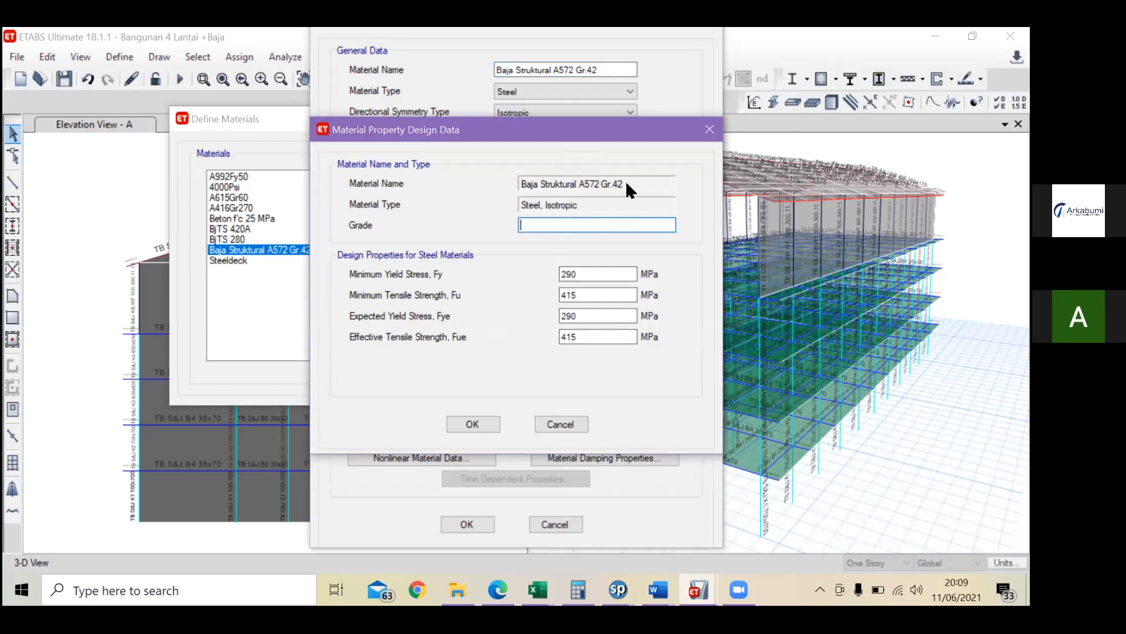
pyautogui.click(626, 274)
pyautogui.click(709, 129)
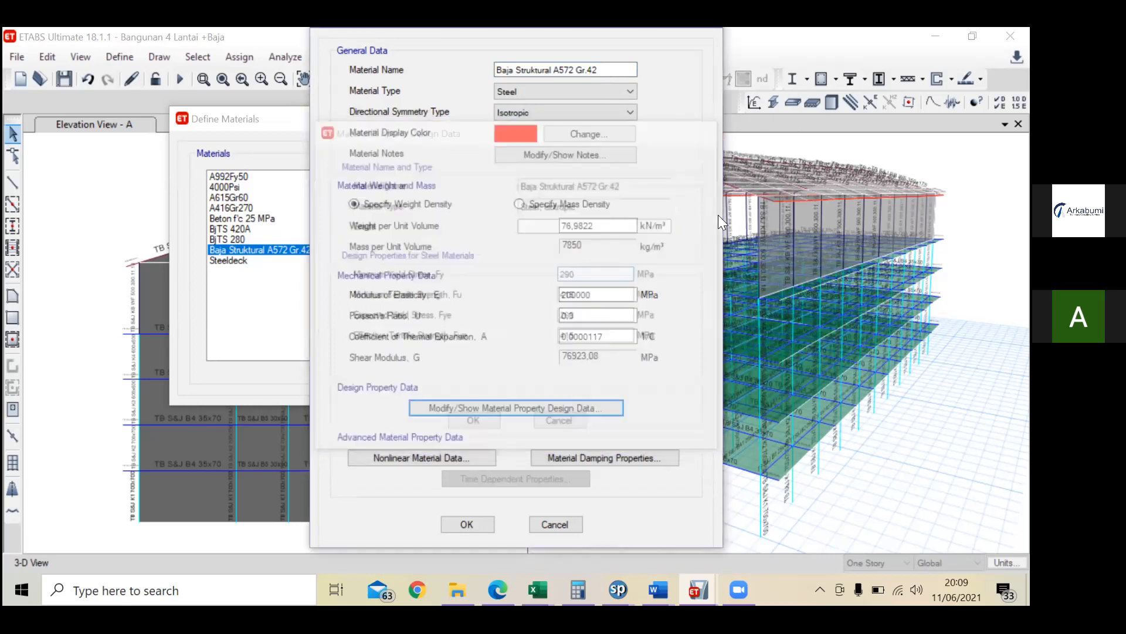
pyautogui.click(484, 519)
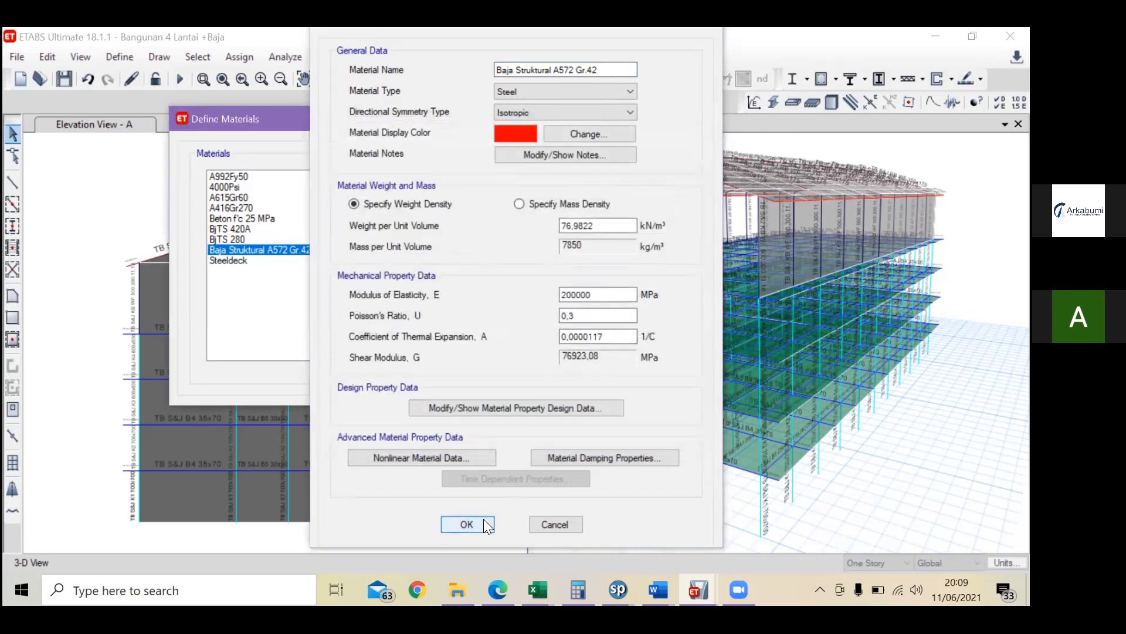
pyautogui.click(486, 323)
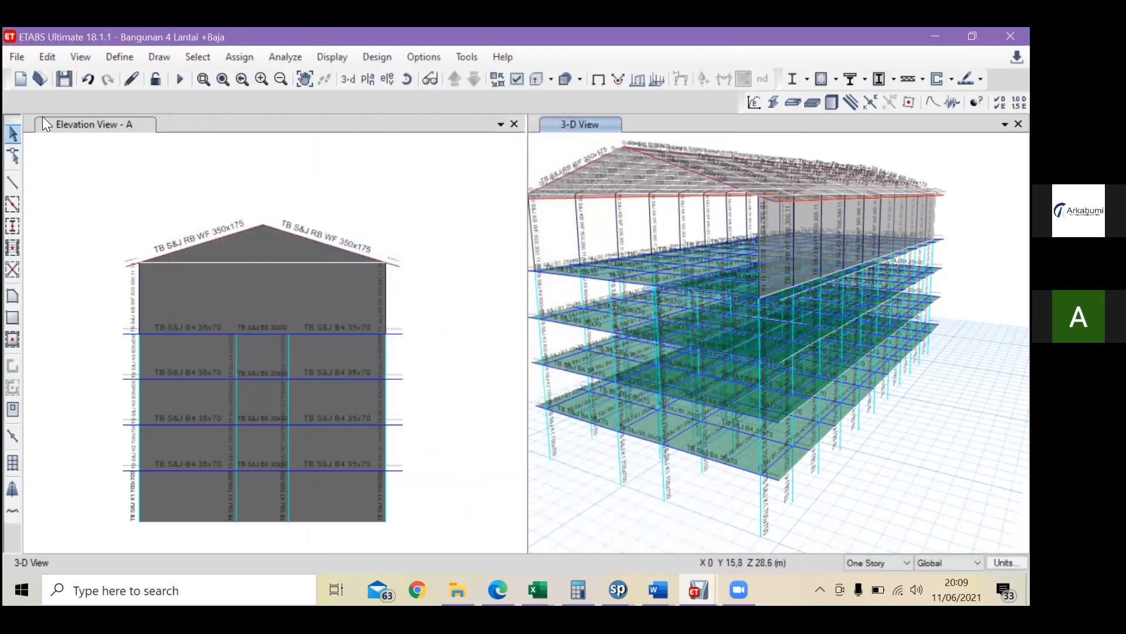
# Step: Review the defined frame sections, including TB S&J K2 700x700, TB S&J KB WF 500.300.11.18 and TB S&J RB WF 350x175
pyautogui.click(130, 58)
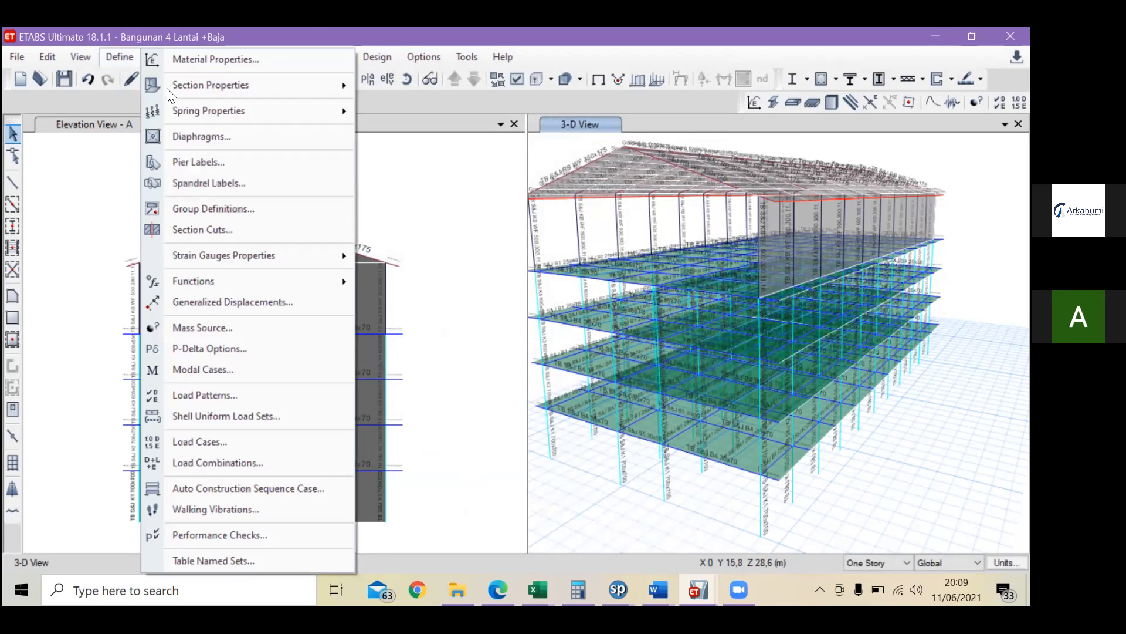
pyautogui.moveTo(293, 86)
pyautogui.click(405, 88)
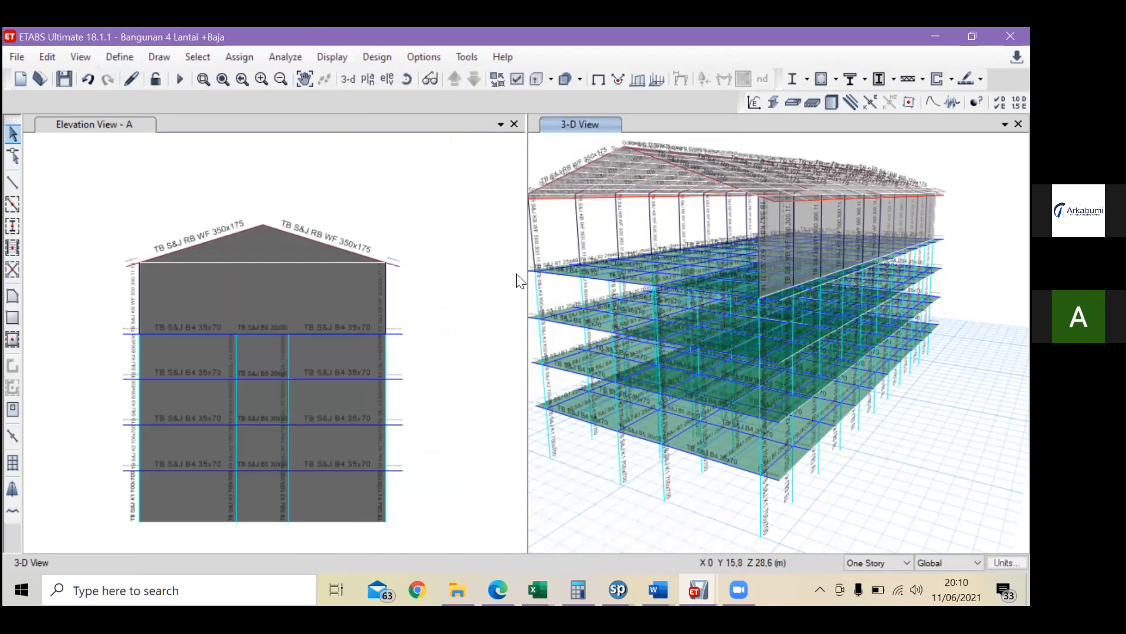
pyautogui.scroll(-4, 460, 335)
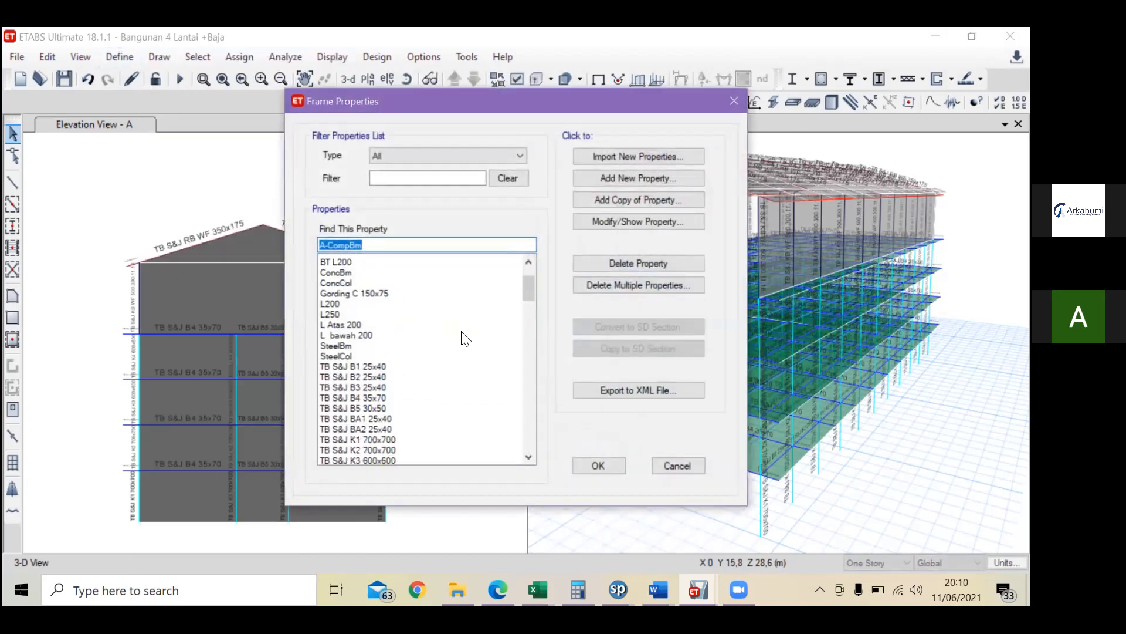
pyautogui.scroll(-2, 465, 362)
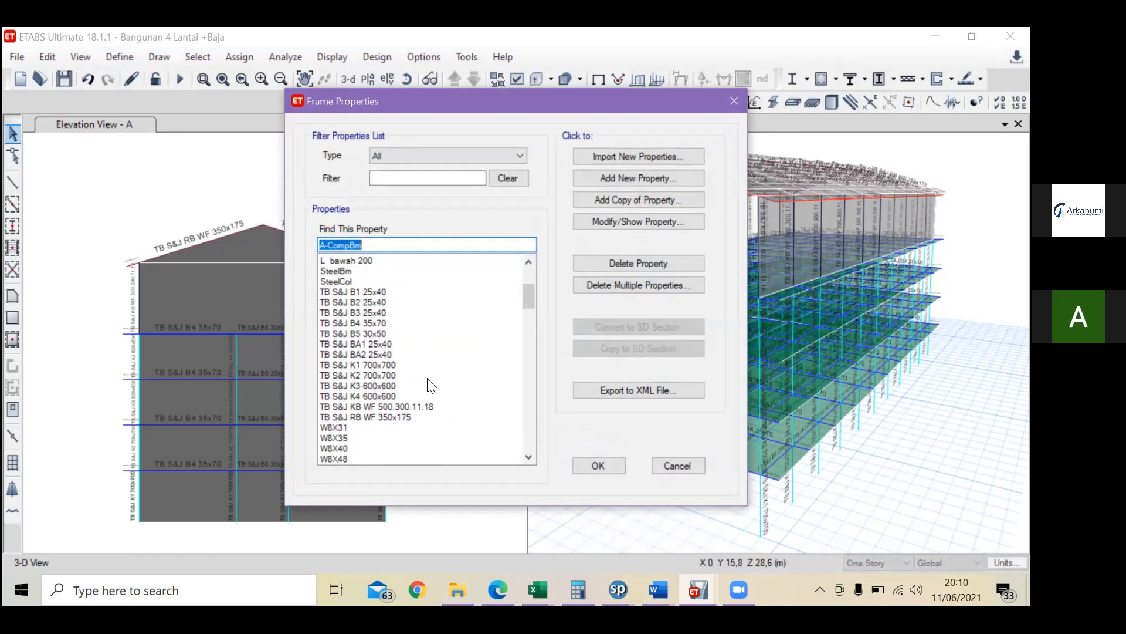
pyautogui.click(405, 365)
pyautogui.click(404, 376)
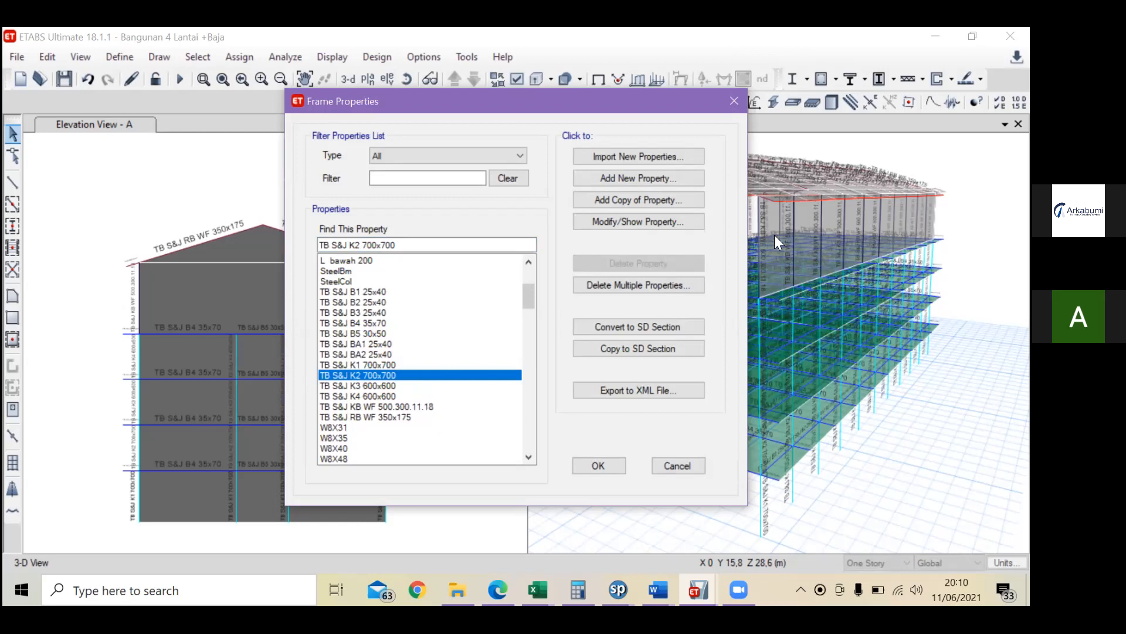
pyautogui.scroll(-1, 395, 427)
pyautogui.scroll(-4, 393, 417)
pyautogui.click(372, 283)
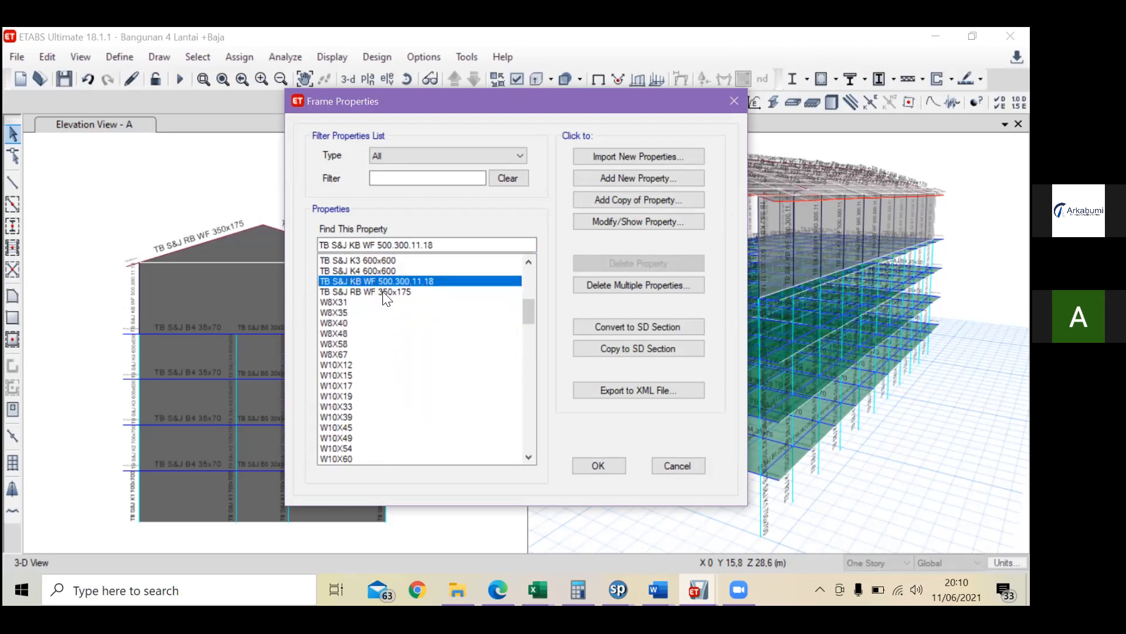
pyautogui.click(383, 291)
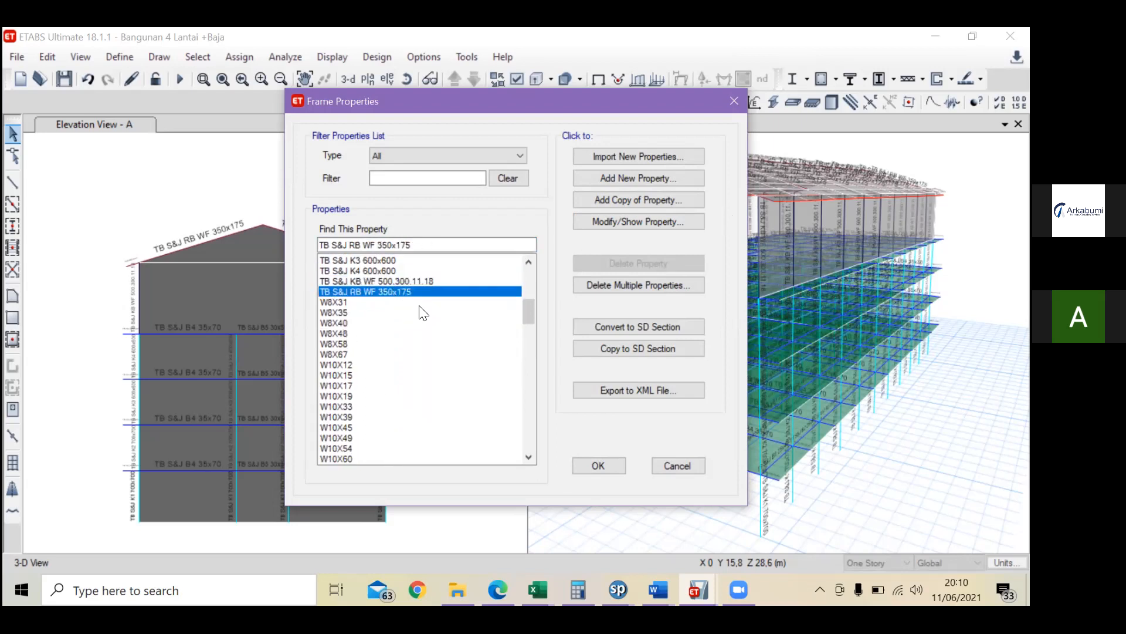
pyautogui.click(434, 283)
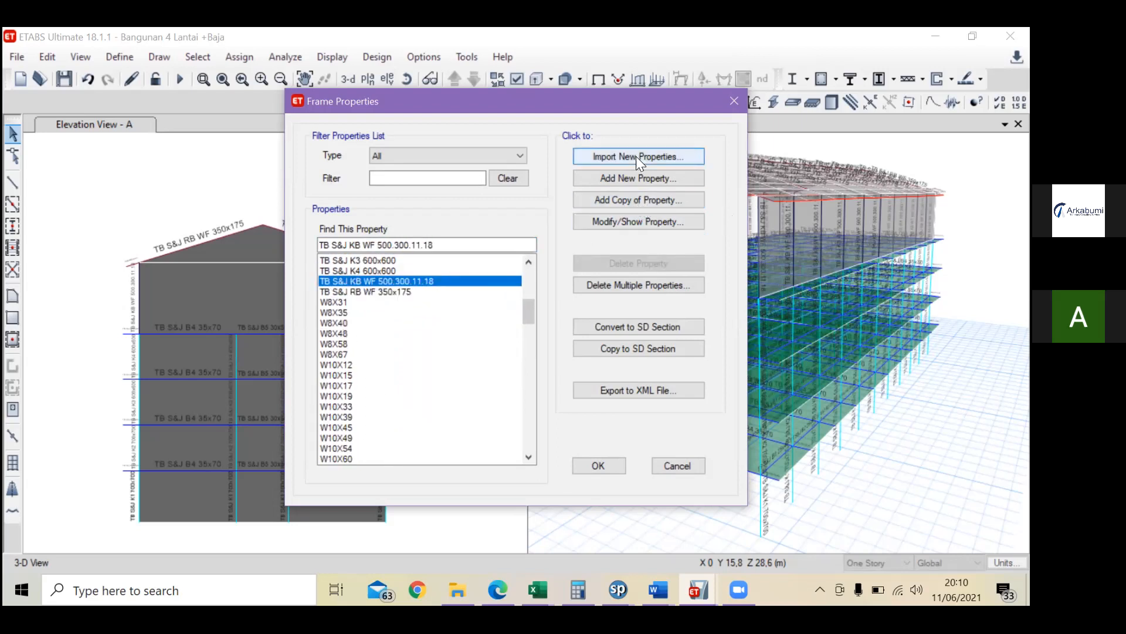
pyautogui.click(641, 178)
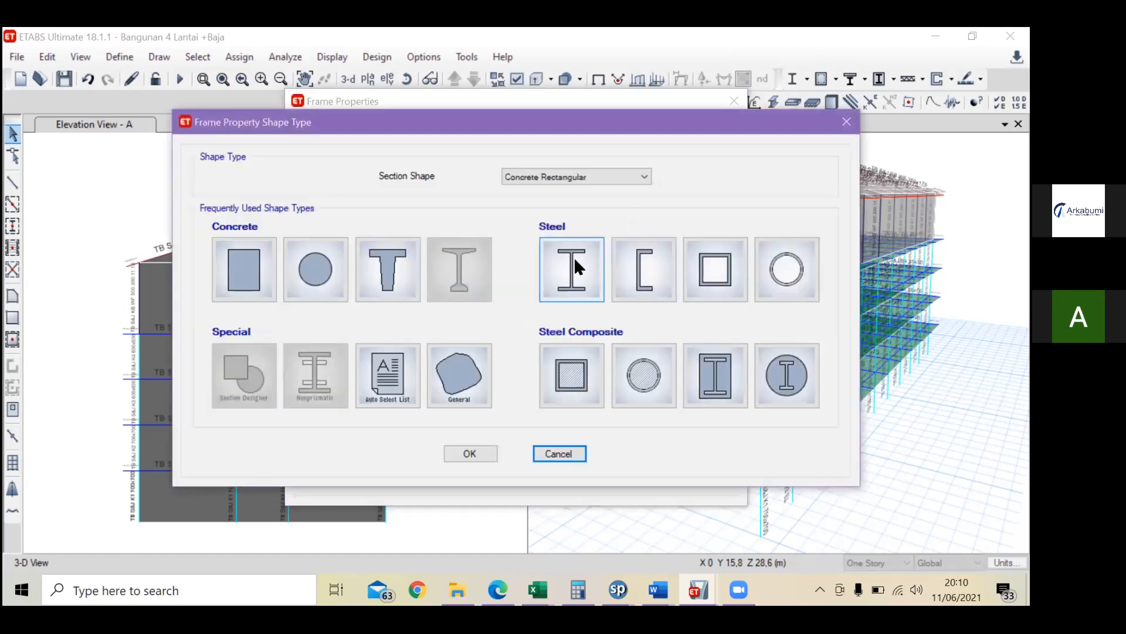
pyautogui.click(573, 261)
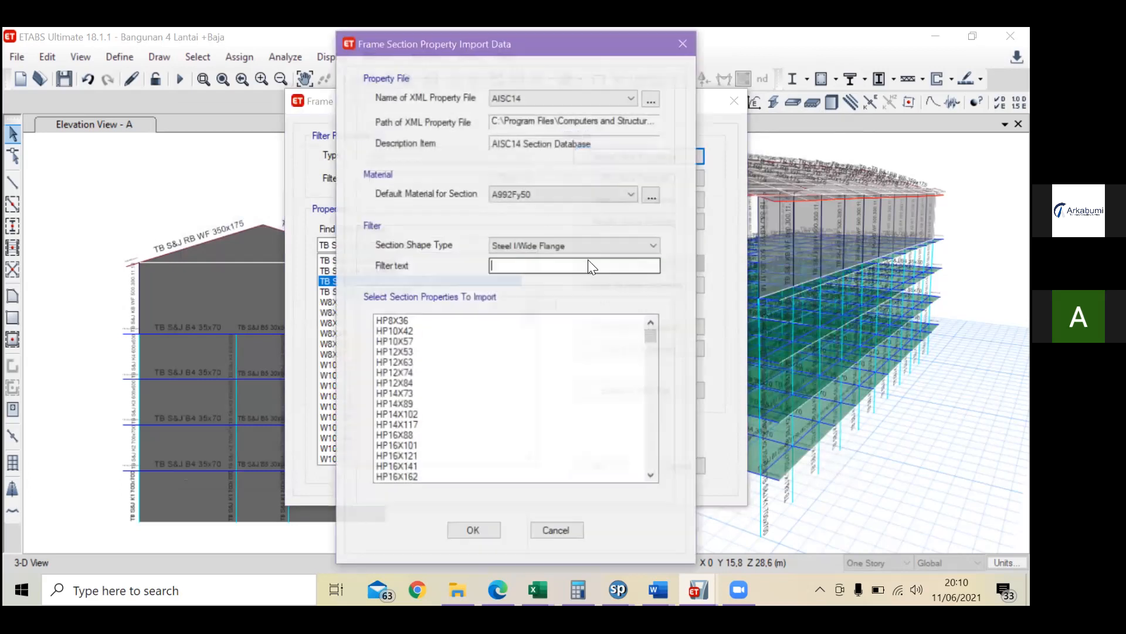
pyautogui.click(684, 43)
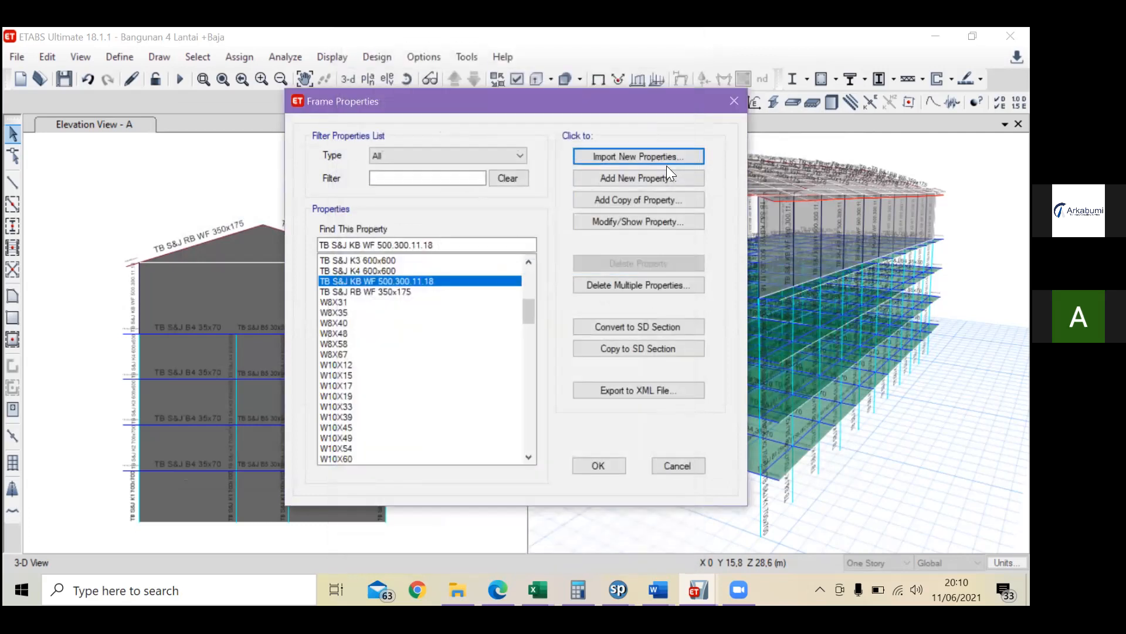
# Step: Start a new steel I/wide flange frame section and assign it the Baja Struktural A572 Gr.42 material
pyautogui.click(664, 180)
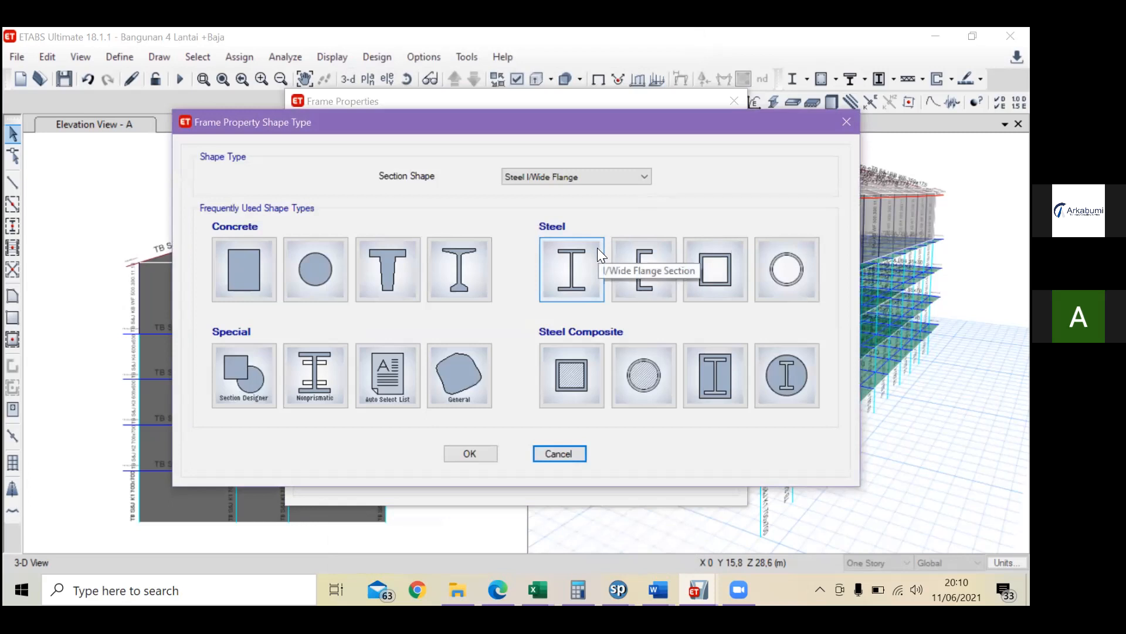
pyautogui.click(597, 247)
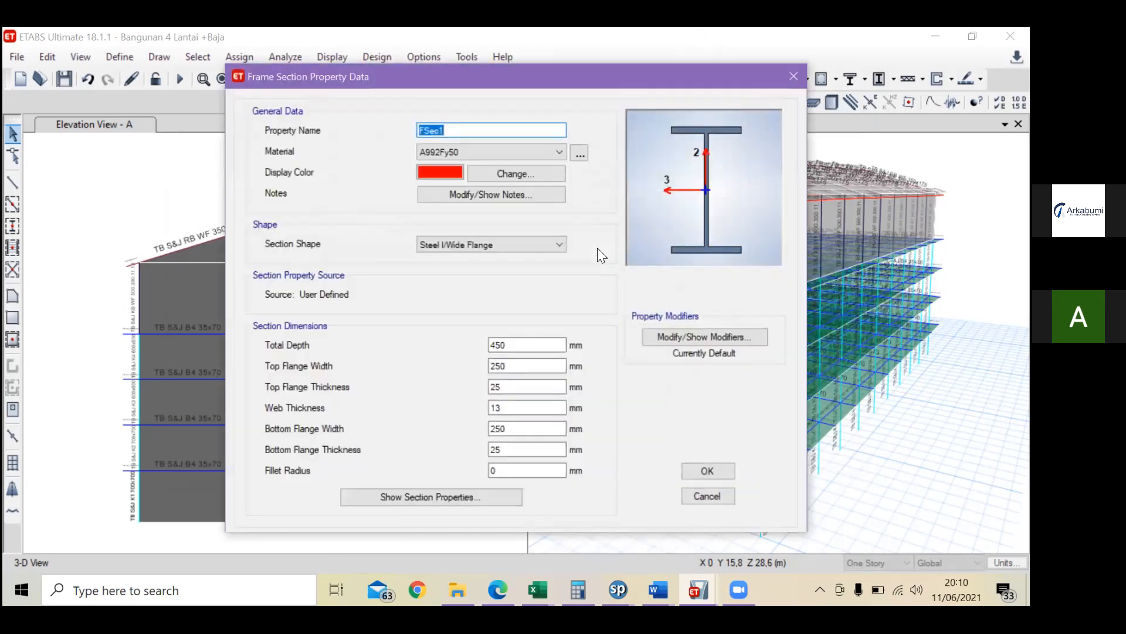
pyautogui.click(472, 155)
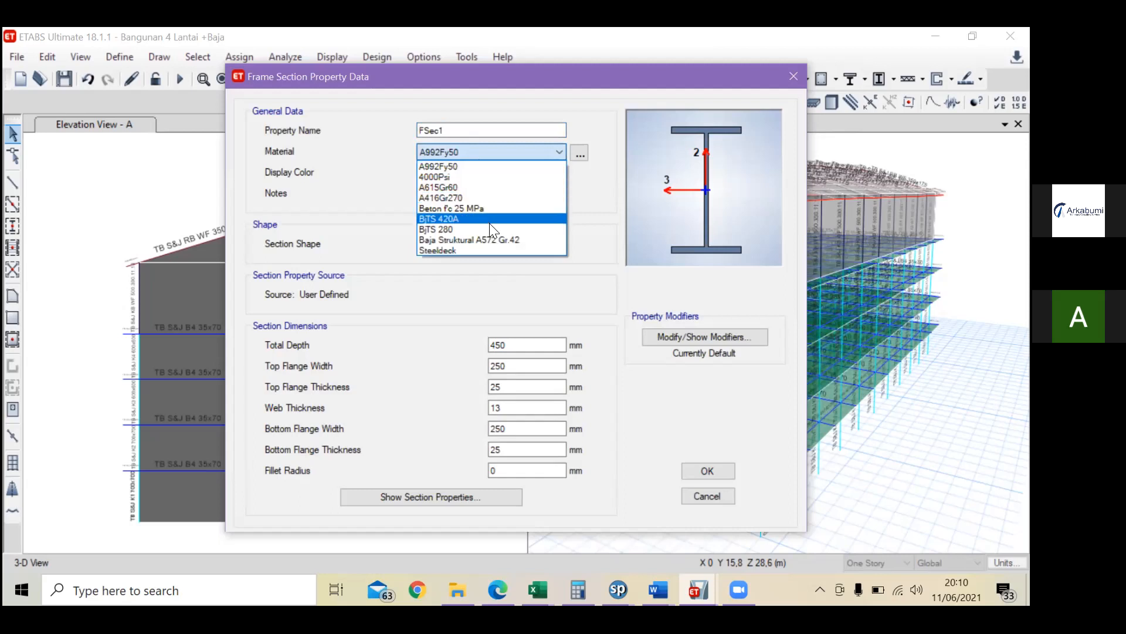
pyautogui.click(492, 240)
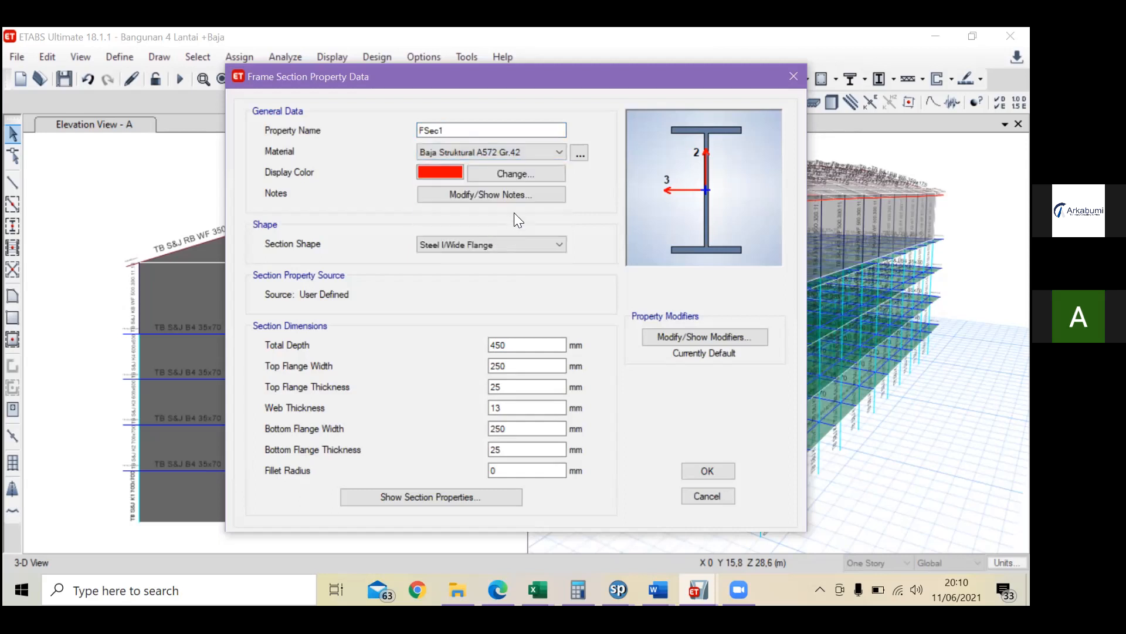
pyautogui.click(496, 131)
pyautogui.click(537, 345)
pyautogui.moveTo(530, 345); pyautogui.dragTo(475, 345)
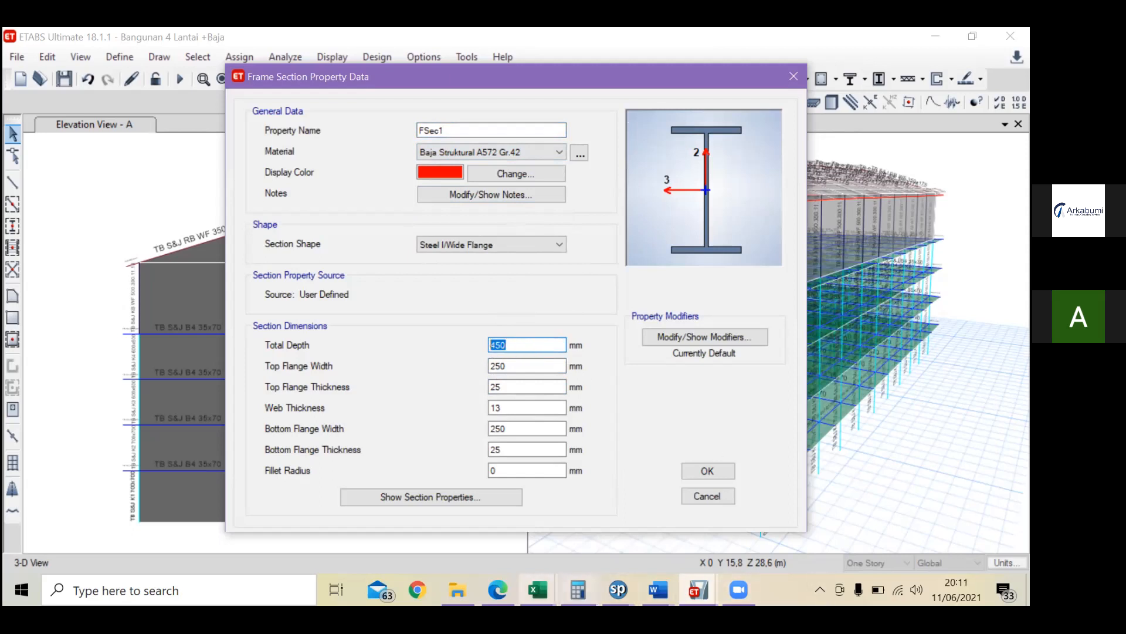
# Step: Switch to the Full Excel Design Steel and Concrete workbook and examine the standard profile dimension tables in the HWF Beam and IWF Beam sheets
pyautogui.click(538, 589)
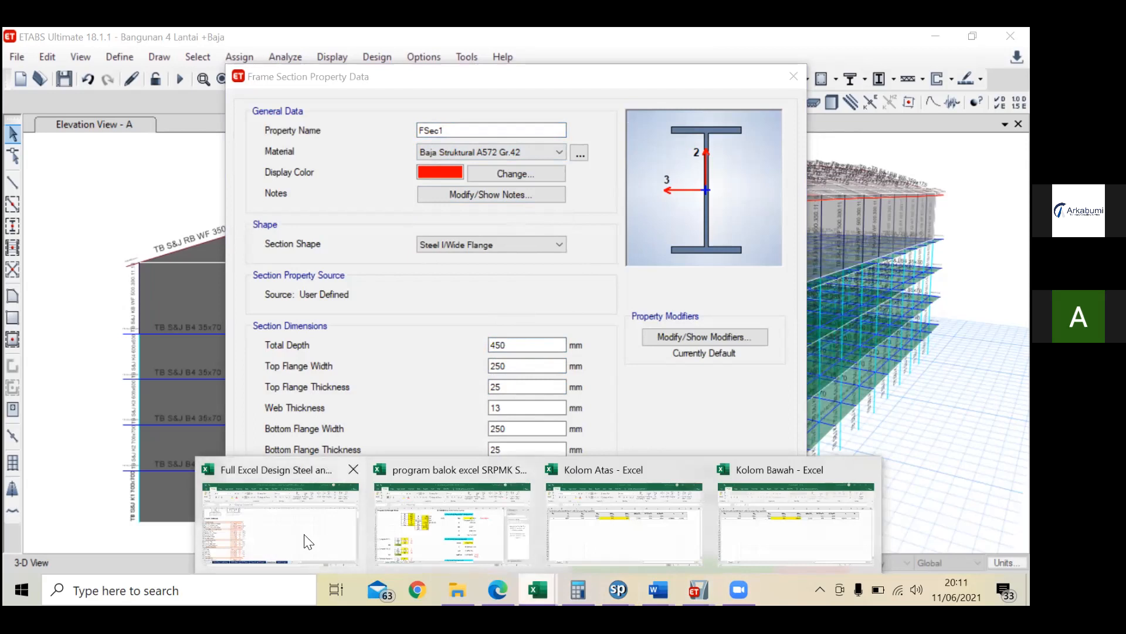
pyautogui.click(308, 541)
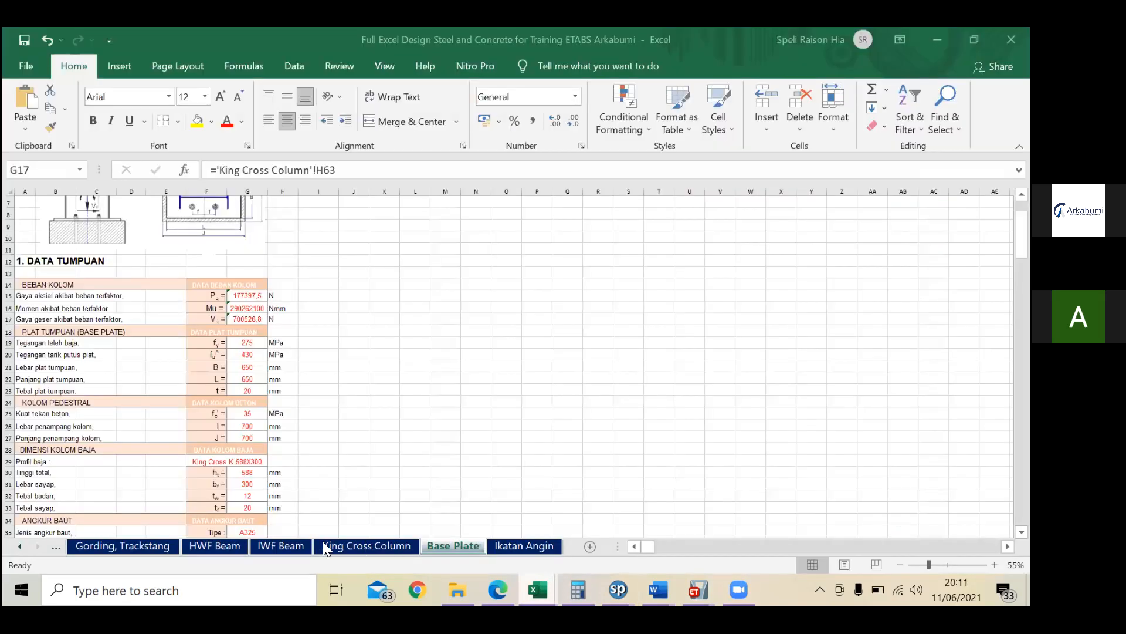
pyautogui.click(227, 543)
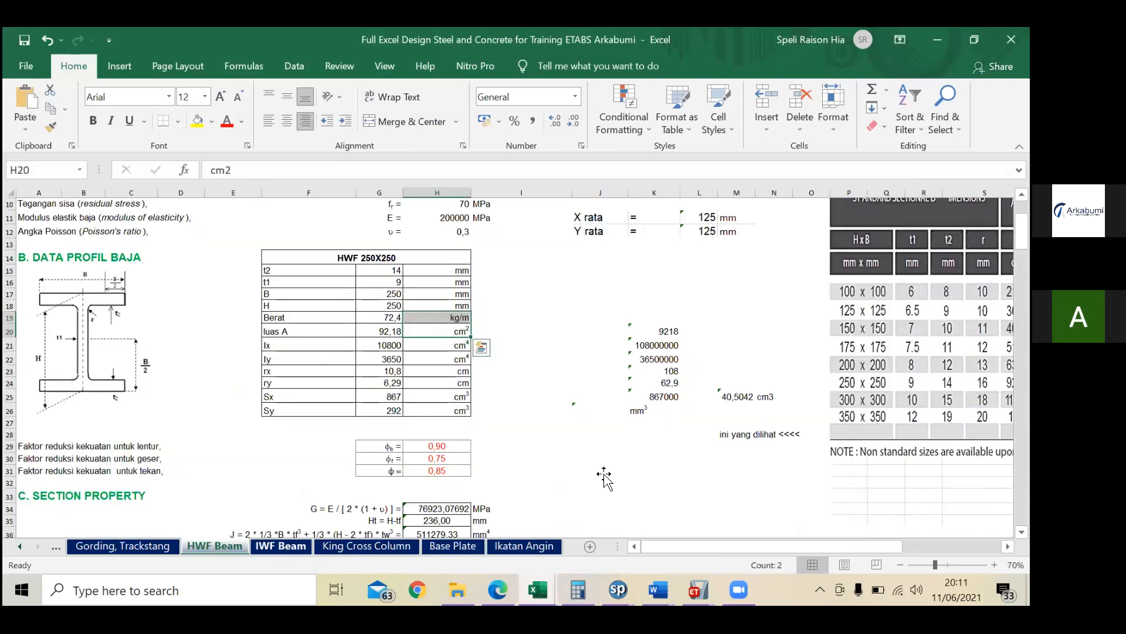
pyautogui.scroll(2, 273, 480)
pyautogui.hscroll(3, 272, 480)
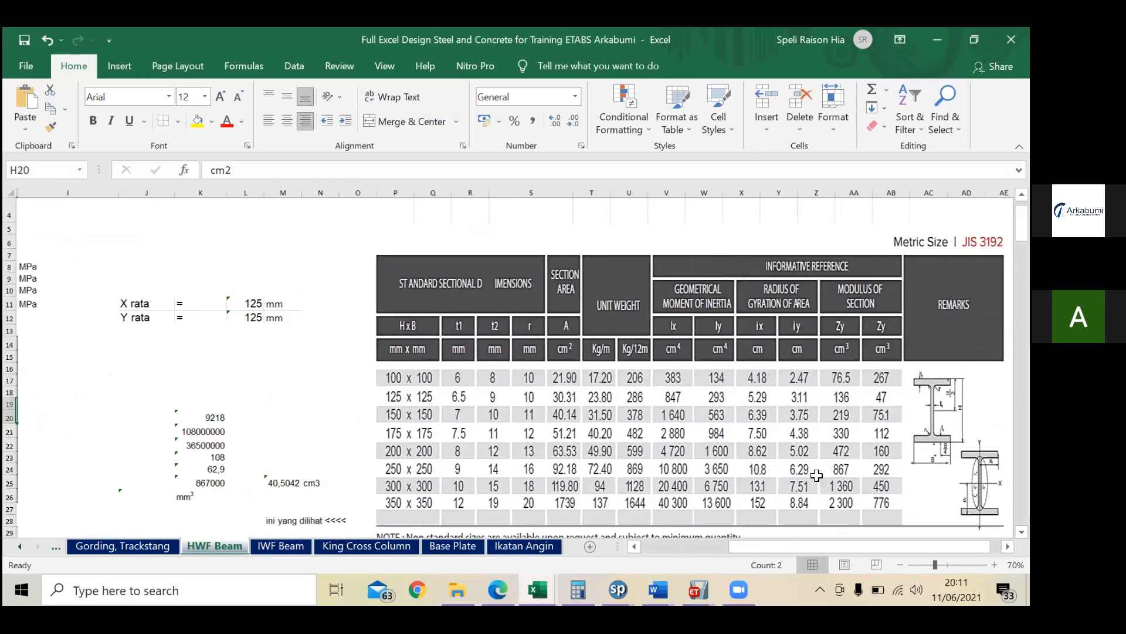
pyautogui.click(298, 545)
pyautogui.scroll(18, 601, 486)
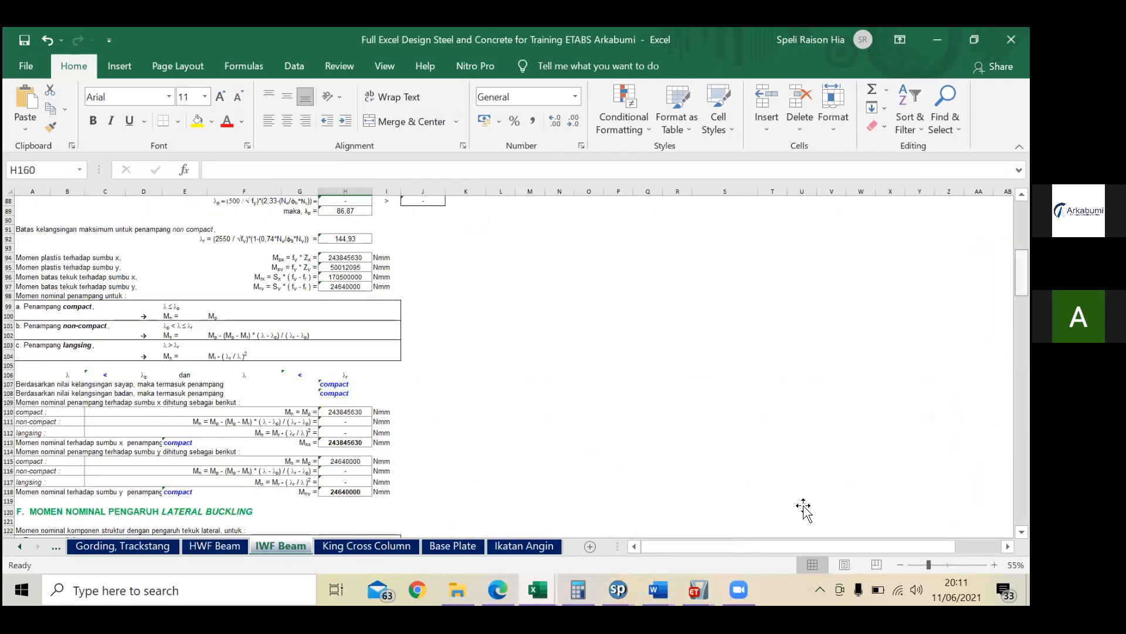
pyautogui.scroll(20, 801, 517)
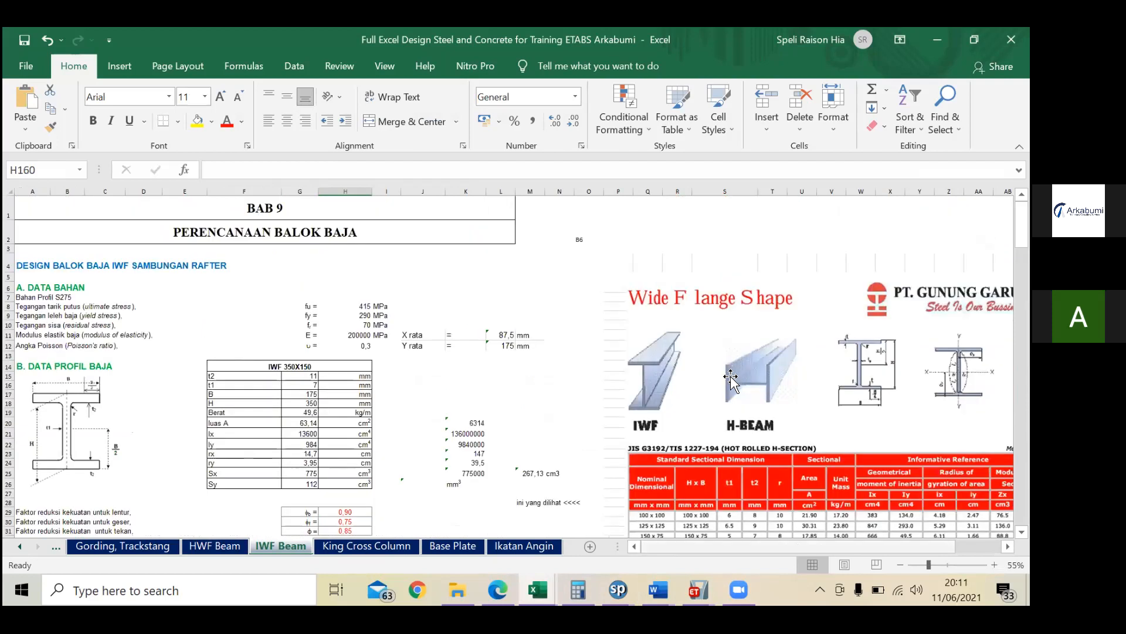
pyautogui.hscroll(3, 727, 388)
pyautogui.scroll(-7, 673, 428)
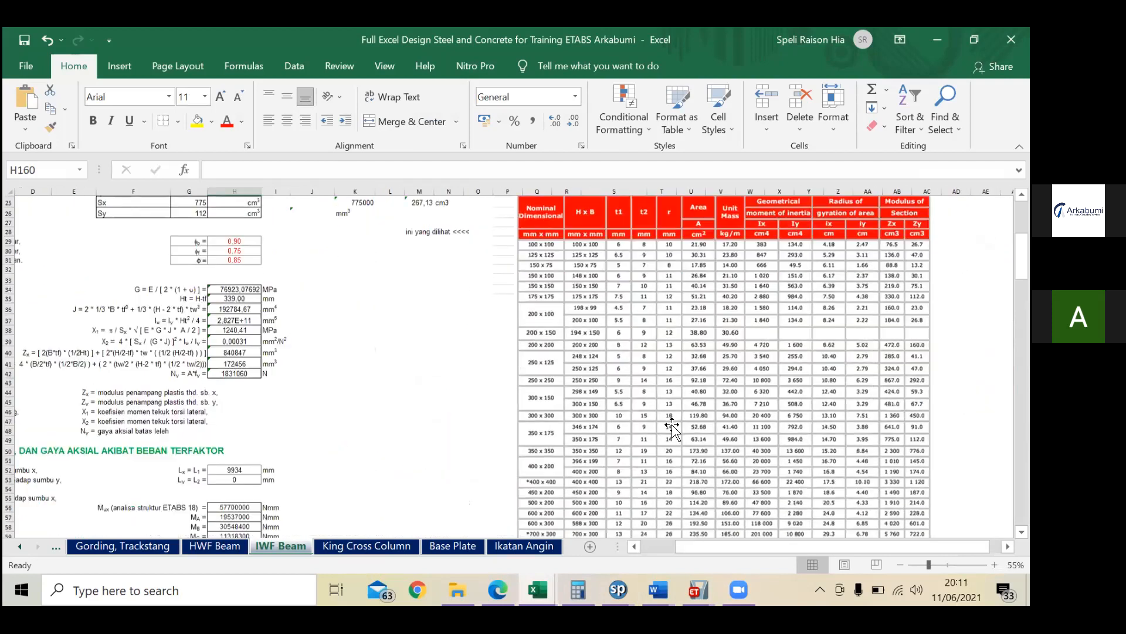
pyautogui.click(216, 545)
pyautogui.scroll(-1, 397, 307)
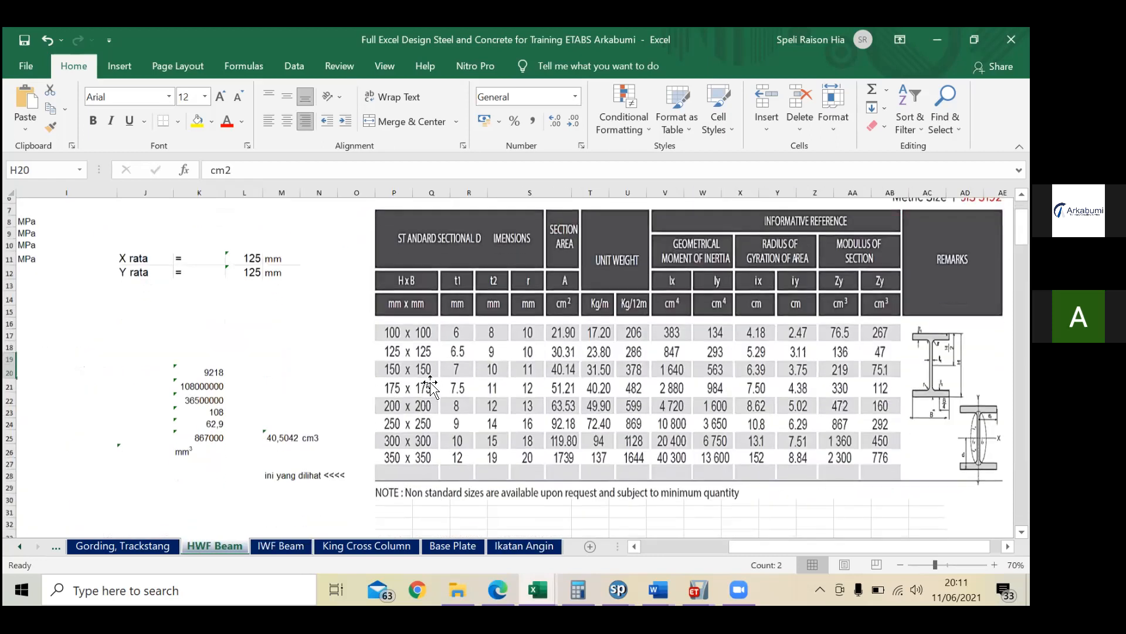
pyautogui.click(434, 463)
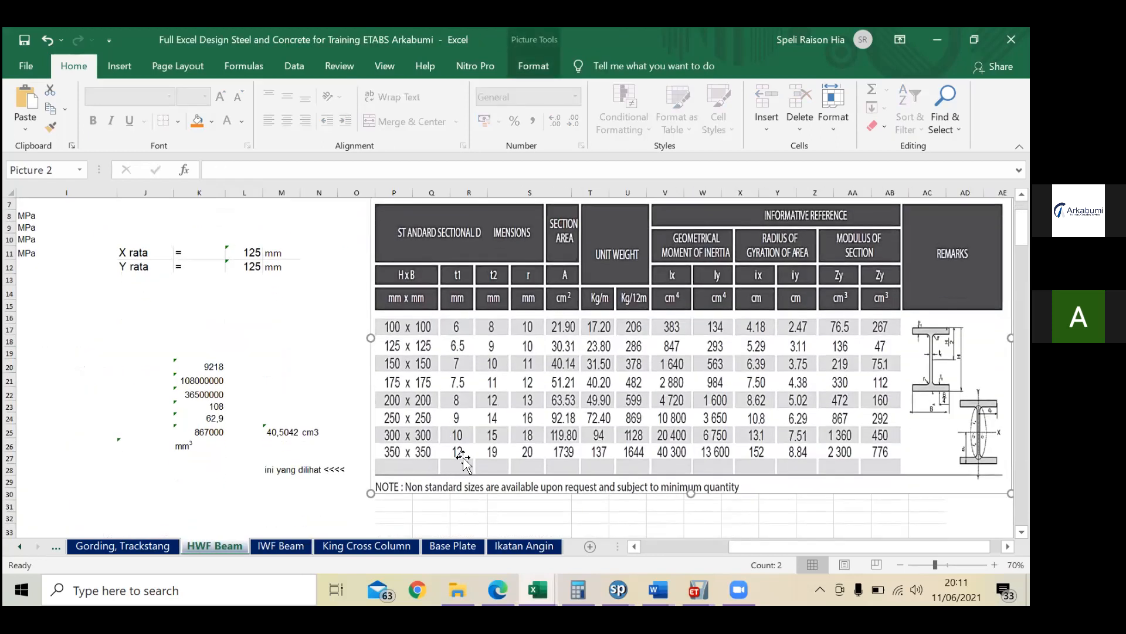
# Step: Switch back to ETABS and set the new wide flange section's total depth to 350 mm
pyautogui.hotkey('alt', 'Tab')
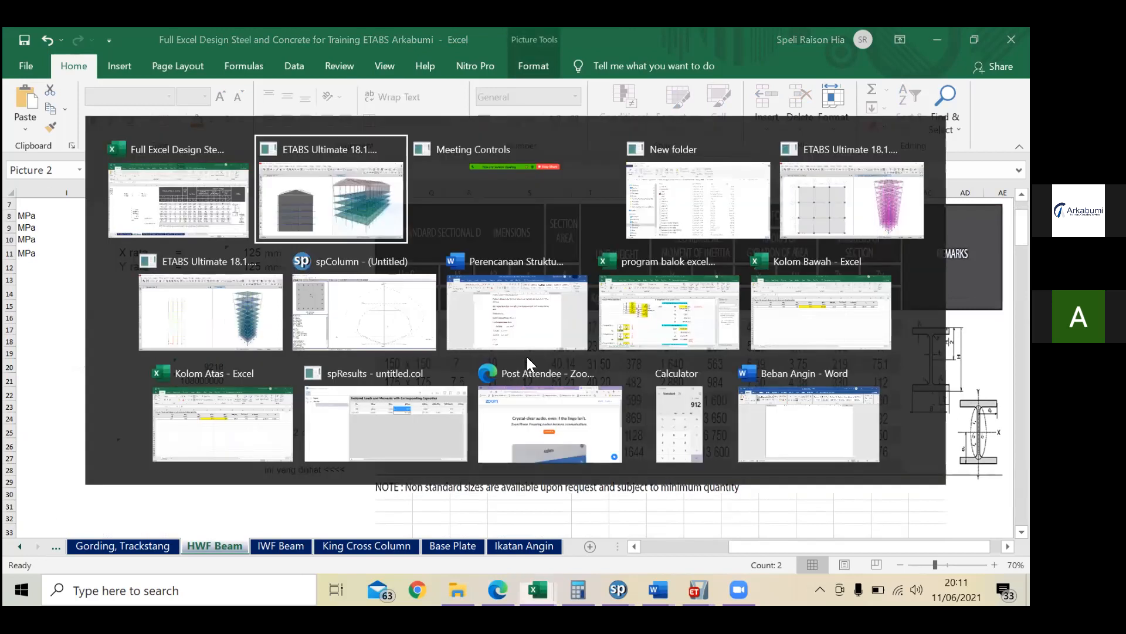
pyautogui.click(528, 350)
pyautogui.moveTo(522, 346); pyautogui.dragTo(472, 350)
pyautogui.write('350')
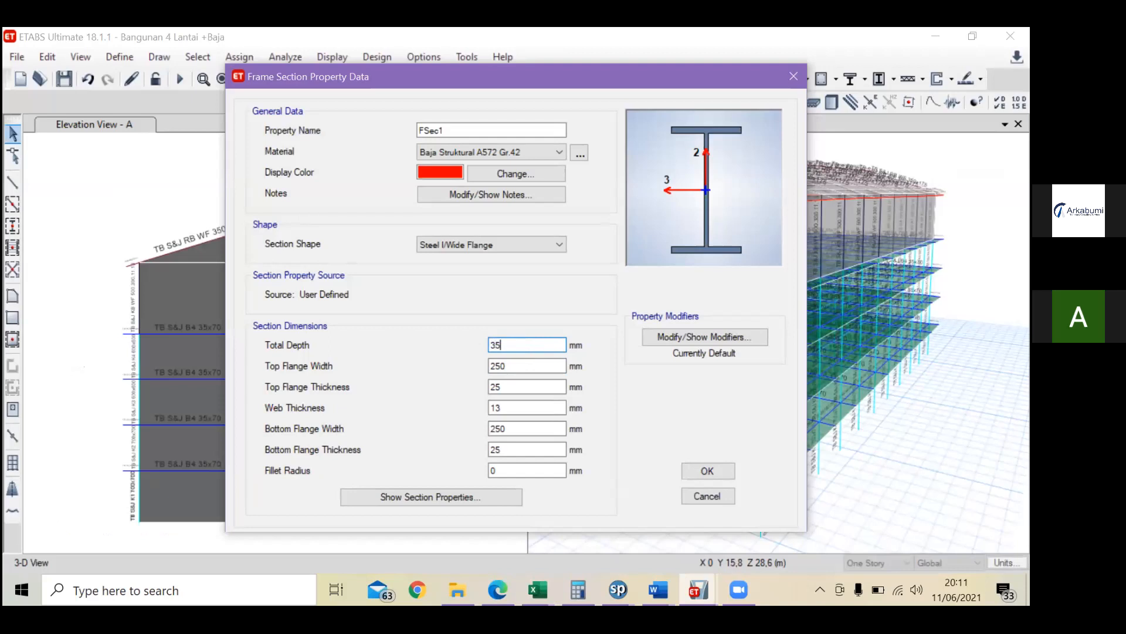
# Step: Set the section's top flange width to 350 mm
pyautogui.click(553, 367)
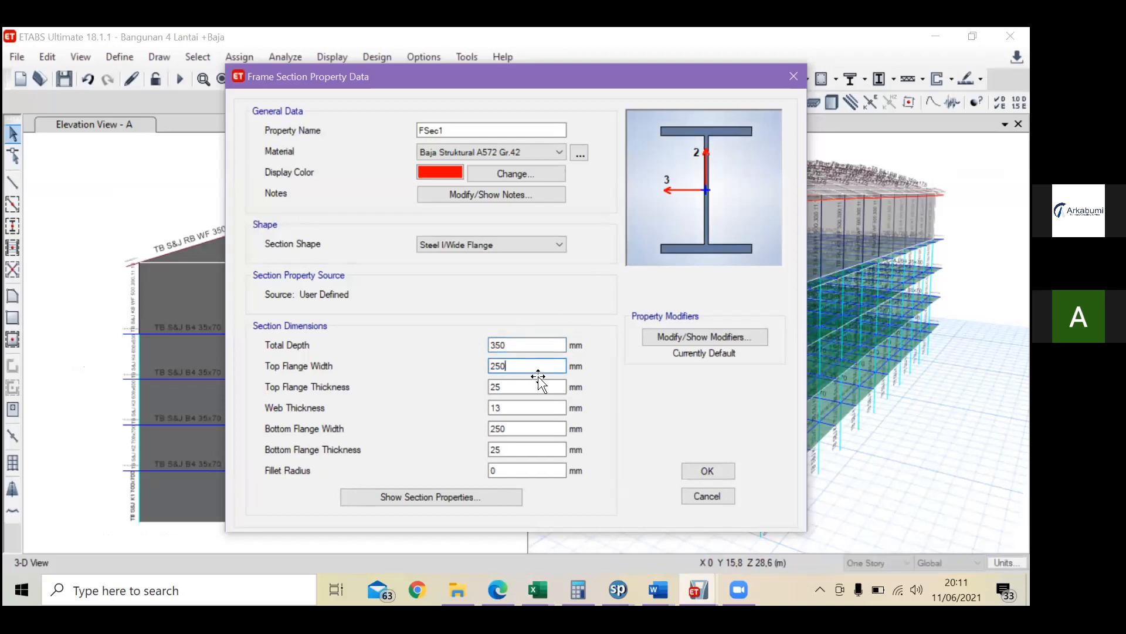
pyautogui.hotkey('alt', 'Tab')
pyautogui.hotkey('alt', 'Tab')
pyautogui.hotkey('ctrl', 'a')
pyautogui.write('350')
pyautogui.click(532, 387)
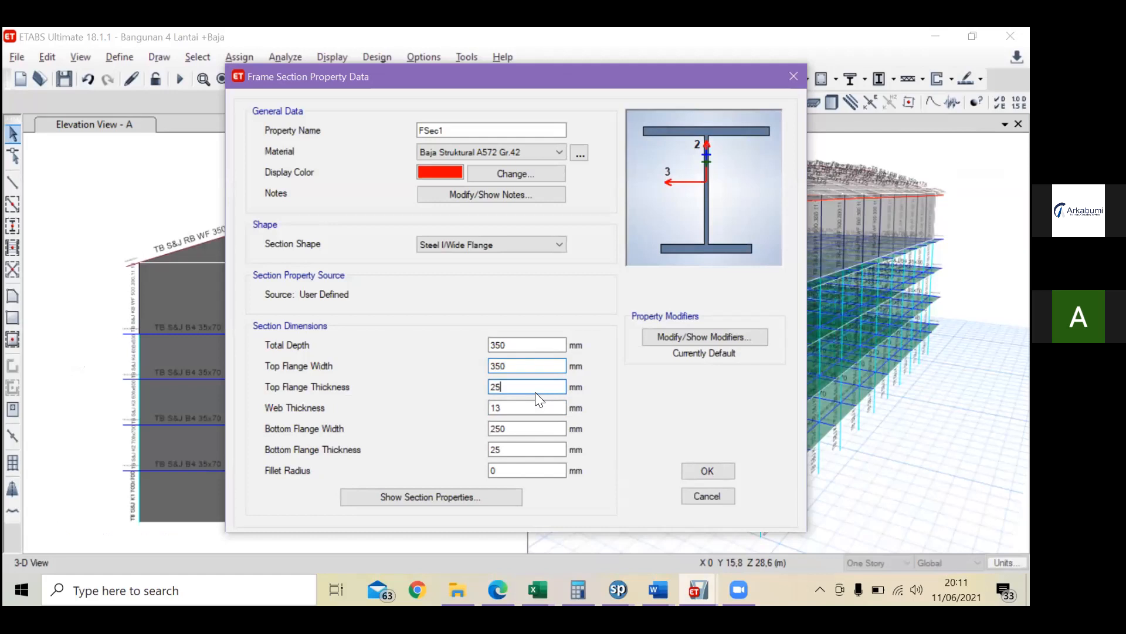
pyautogui.press('Tab')
pyautogui.click(522, 366)
pyautogui.click(532, 349)
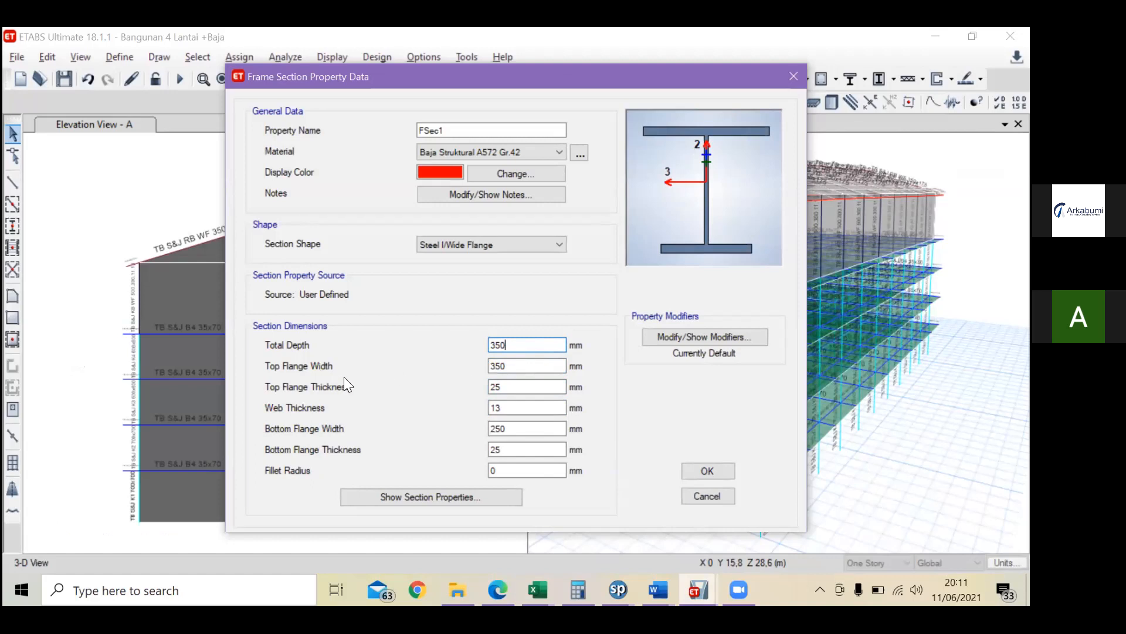
pyautogui.press('Tab')
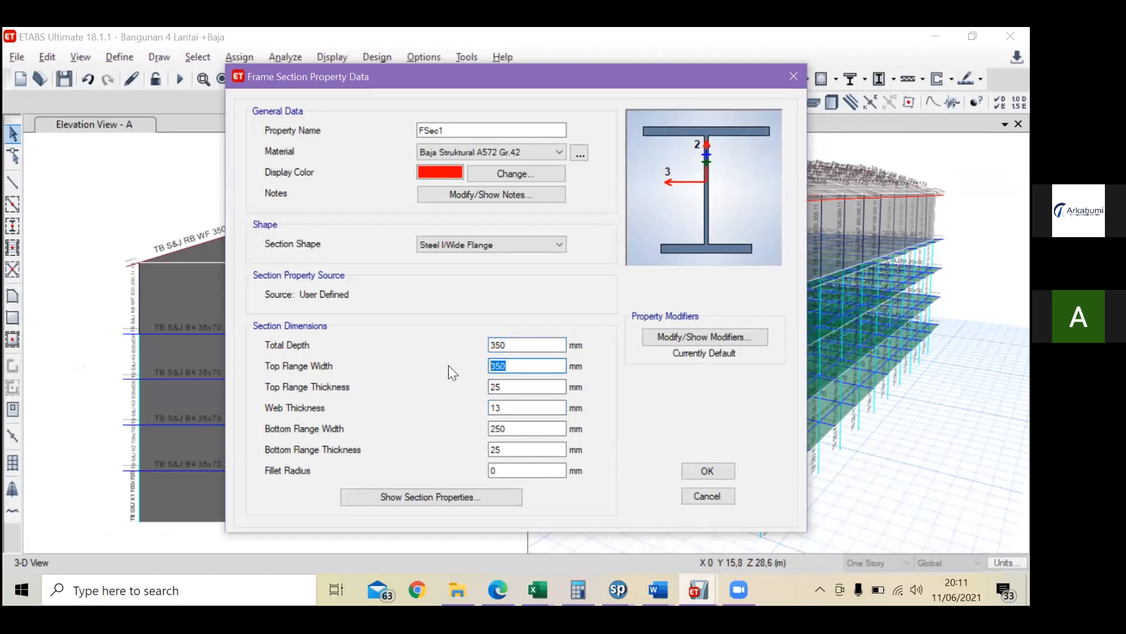
# Step: Set the section's web thickness to 350 mm
pyautogui.doubleClick(527, 406)
pyautogui.write('350')
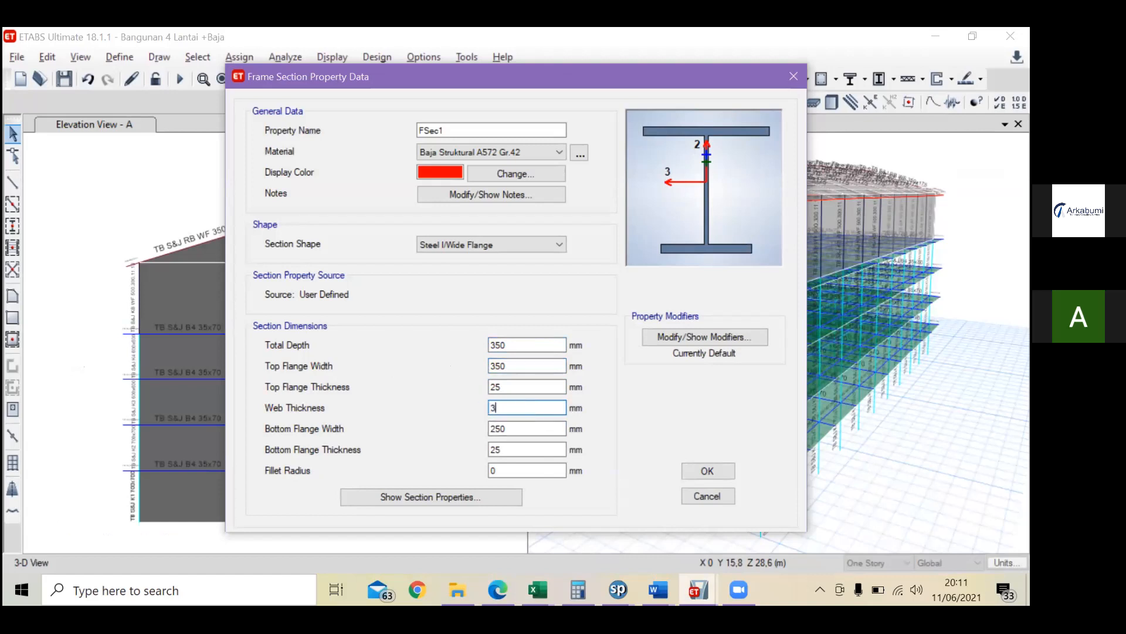
pyautogui.click(551, 389)
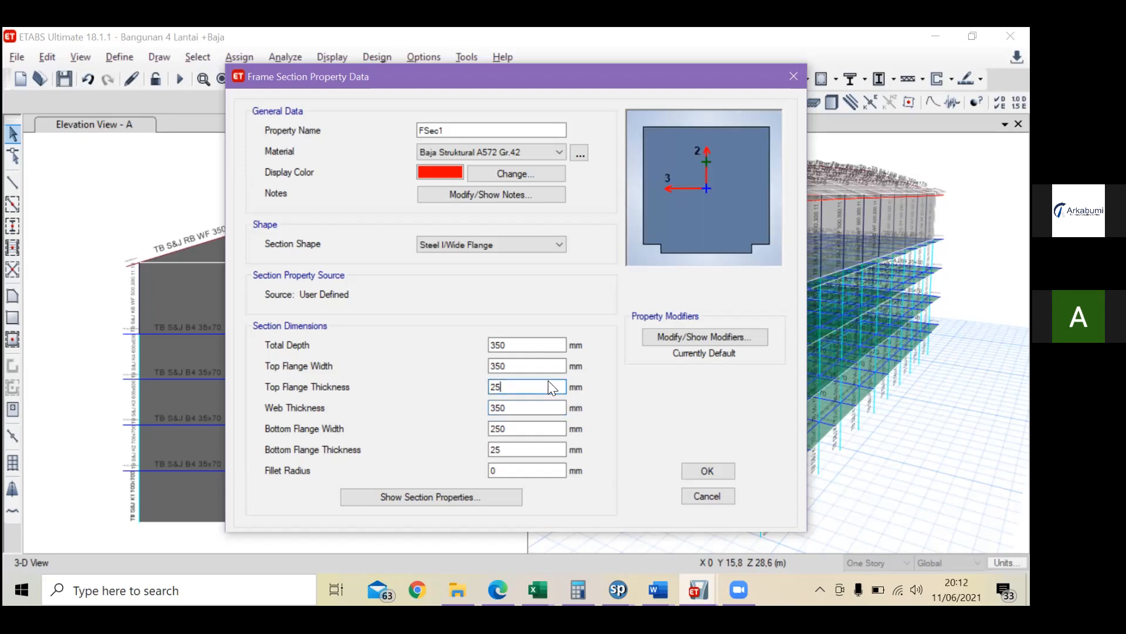
# Step: Change the section's top flange width to 25 mm
pyautogui.click(540, 368)
pyautogui.press('BackSpace')
pyautogui.press('BackSpace')
pyautogui.press('BackSpace')
pyautogui.write('25')
pyautogui.click(540, 345)
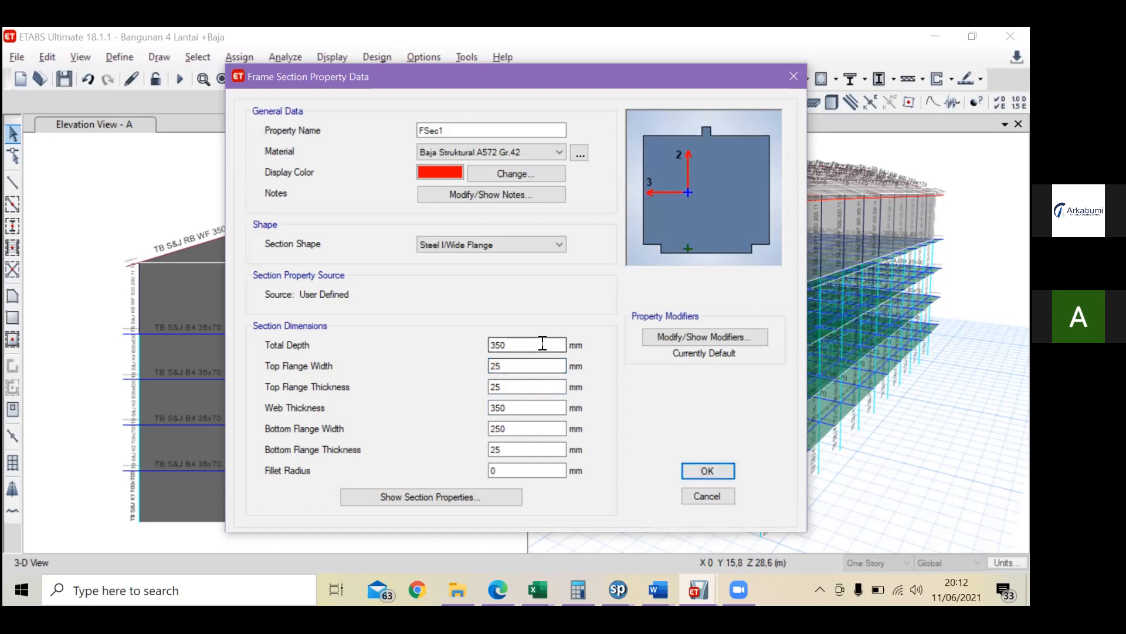
pyautogui.click(523, 367)
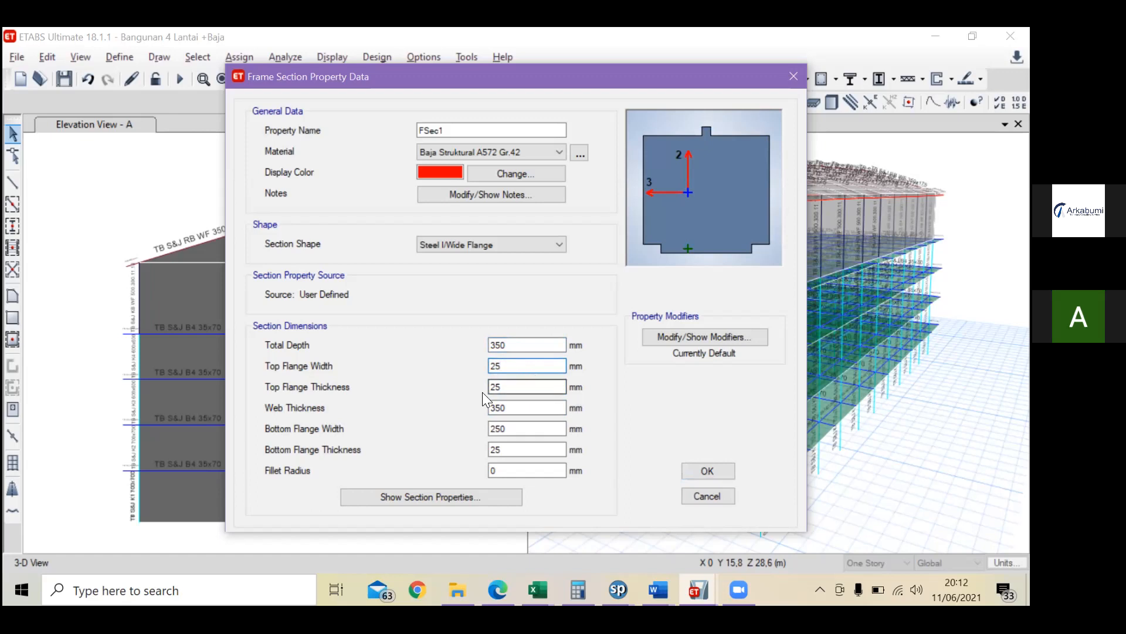
# Step: Set the wide flange section's bottom flange width to 350 mm
pyautogui.click(532, 346)
pyautogui.click(512, 409)
pyautogui.moveTo(512, 409); pyautogui.dragTo(473, 428)
pyautogui.click(525, 431)
pyautogui.write('350')
# Step: Look up the 350 x 350 profile in the Excel table and set the ETABS section's web thickness to 12 mm
pyautogui.doubleClick(518, 409)
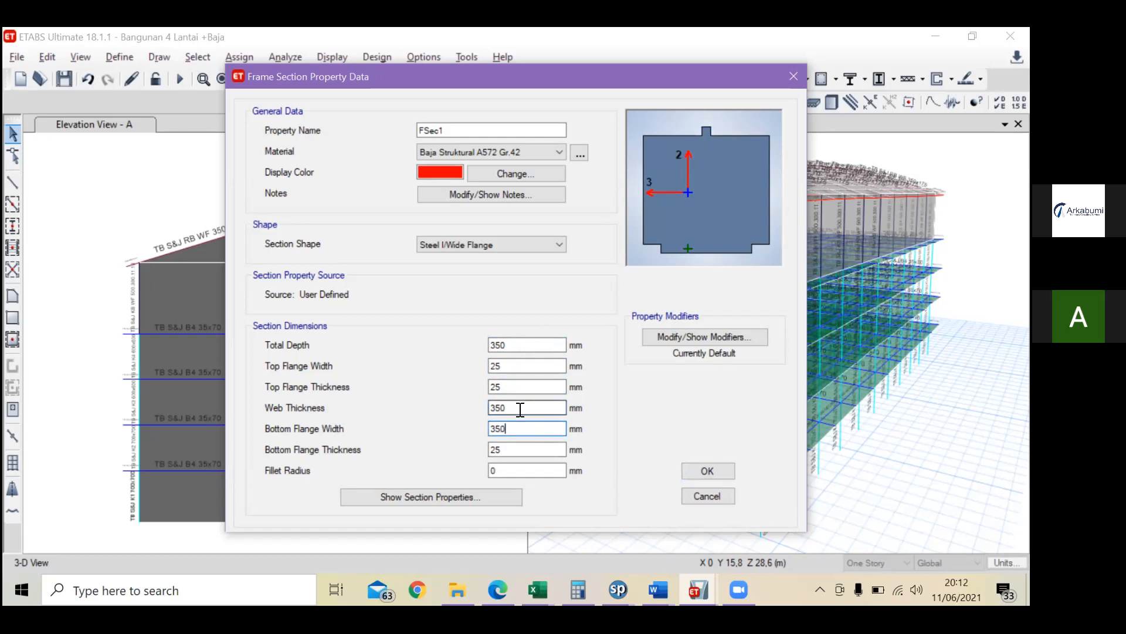
pyautogui.hotkey('alt', 'Tab')
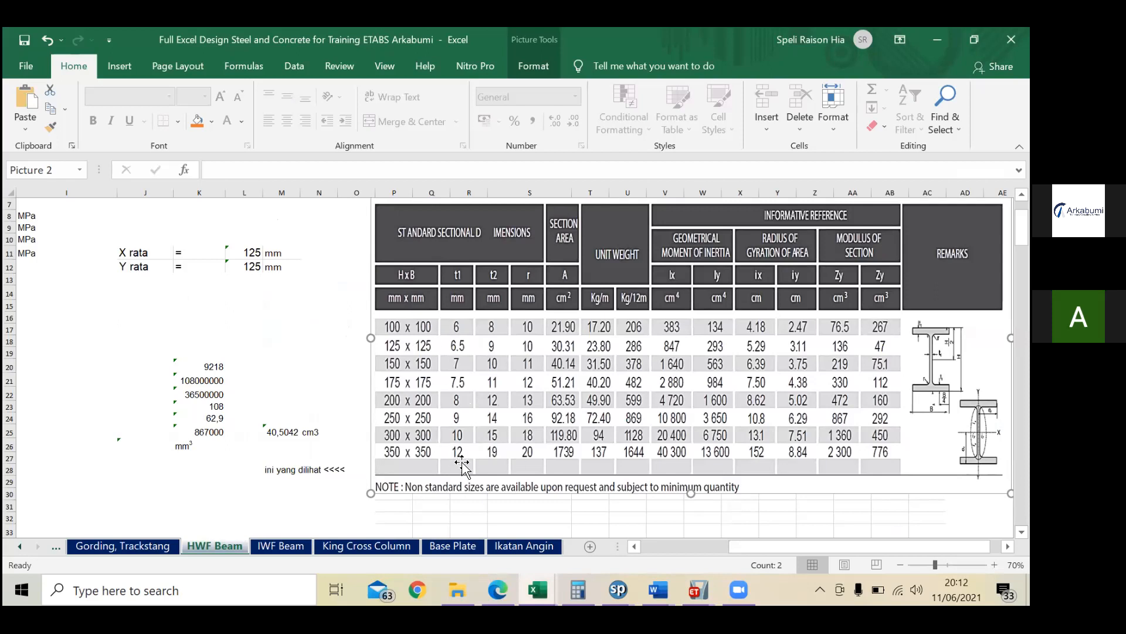
pyautogui.hotkey('alt', 'Tab')
pyautogui.click(524, 433)
pyautogui.doubleClick(499, 408)
pyautogui.write('12')
# Step: Set the section's top flange thickness to 25 mm
pyautogui.moveTo(526, 388); pyautogui.dragTo(487, 385)
pyautogui.write('25')
pyautogui.click(517, 363)
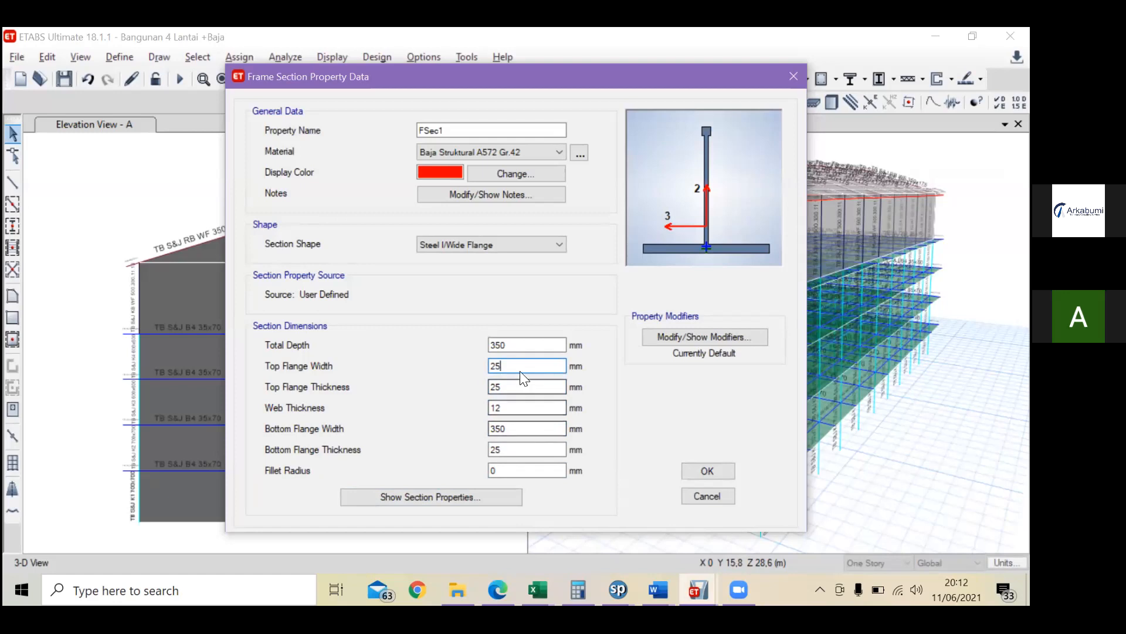
# Step: Consult the Excel profile table, then set the ETABS section's top flange to 19 mm thick and 350 mm wide
pyautogui.hotkey('alt', 'Tab')
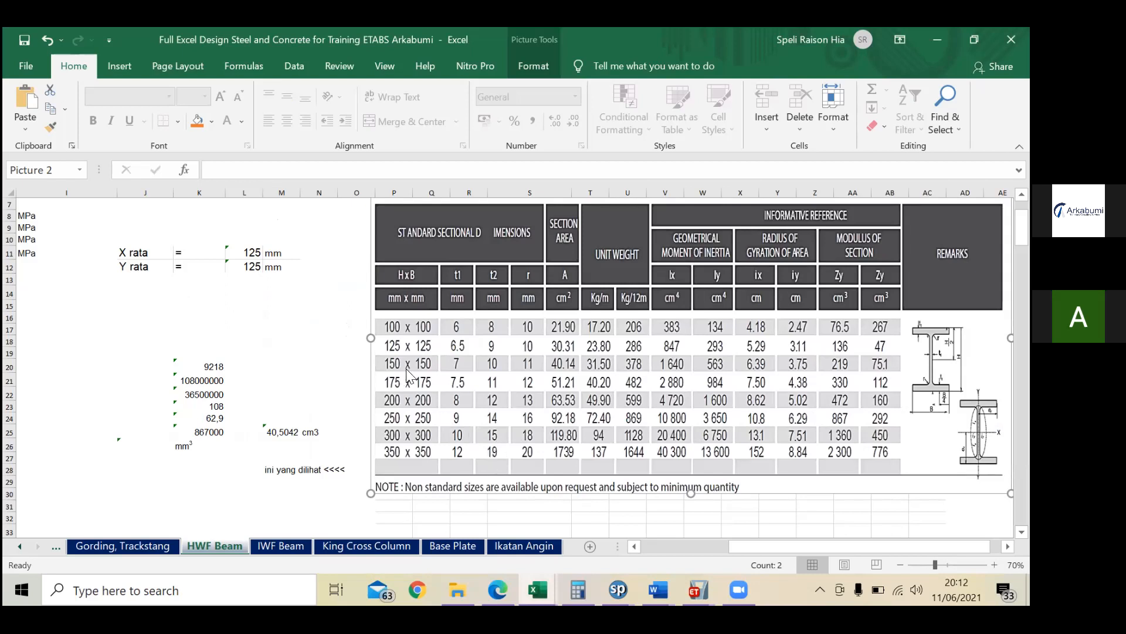
pyautogui.hotkey('alt', 'Tab')
pyautogui.moveTo(503, 372); pyautogui.dragTo(490, 376)
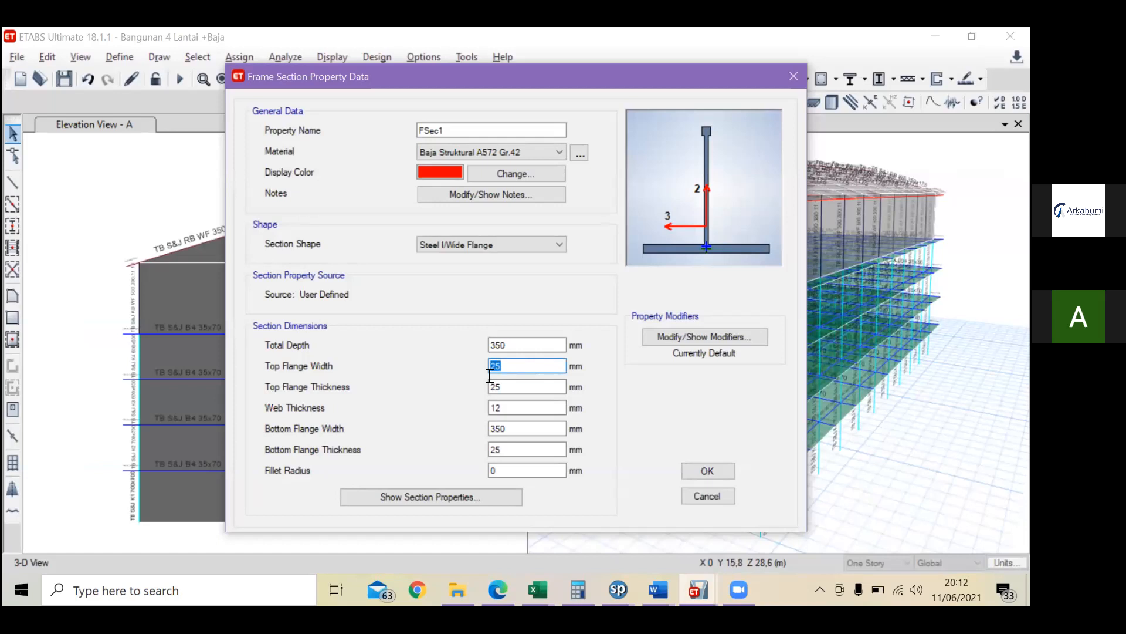
pyautogui.click(519, 384)
pyautogui.moveTo(519, 384); pyautogui.dragTo(473, 385)
pyautogui.write('19')
pyautogui.moveTo(533, 367); pyautogui.dragTo(460, 366)
pyautogui.write('350')
# Step: Review the section's total depth, flange widths, top flange thickness and web thickness one by one
pyautogui.click(517, 346)
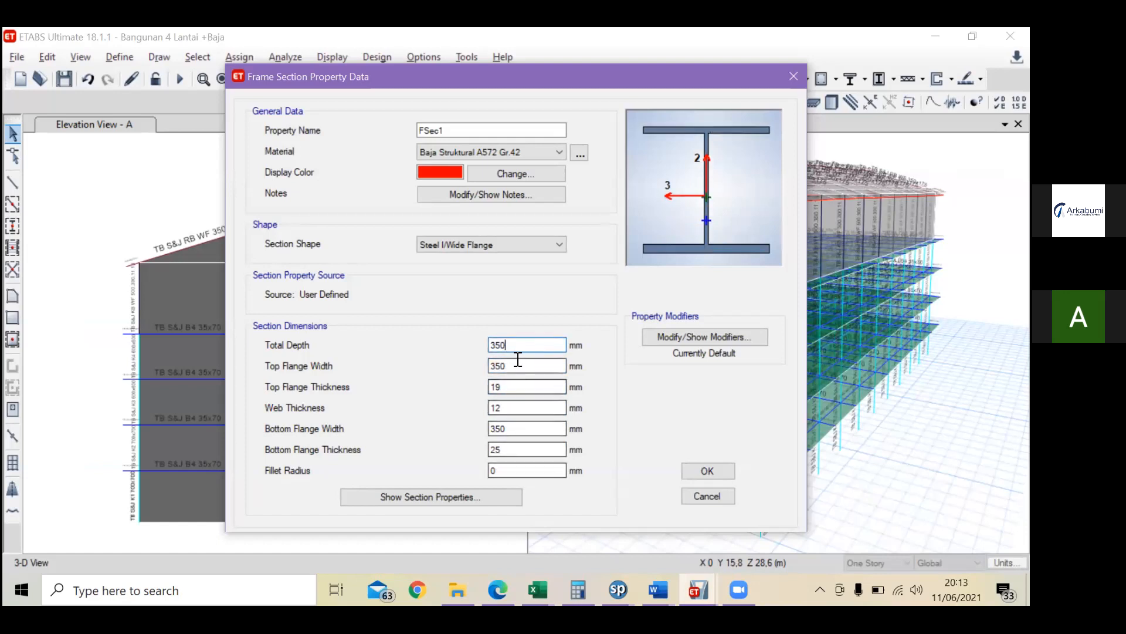
pyautogui.click(522, 367)
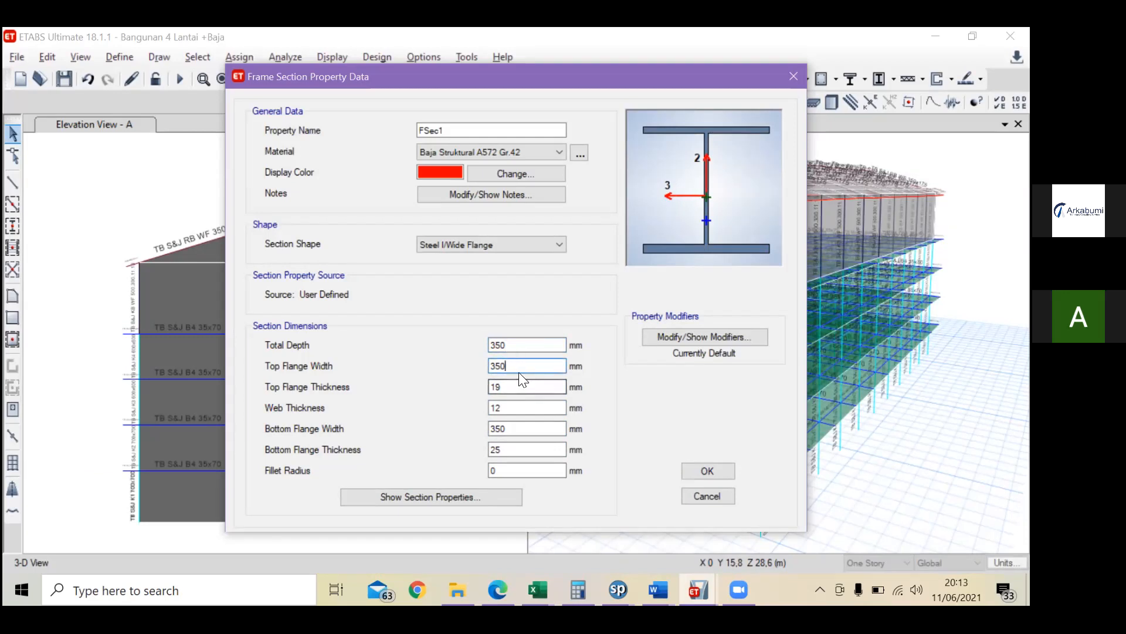
pyautogui.click(516, 387)
pyautogui.click(526, 408)
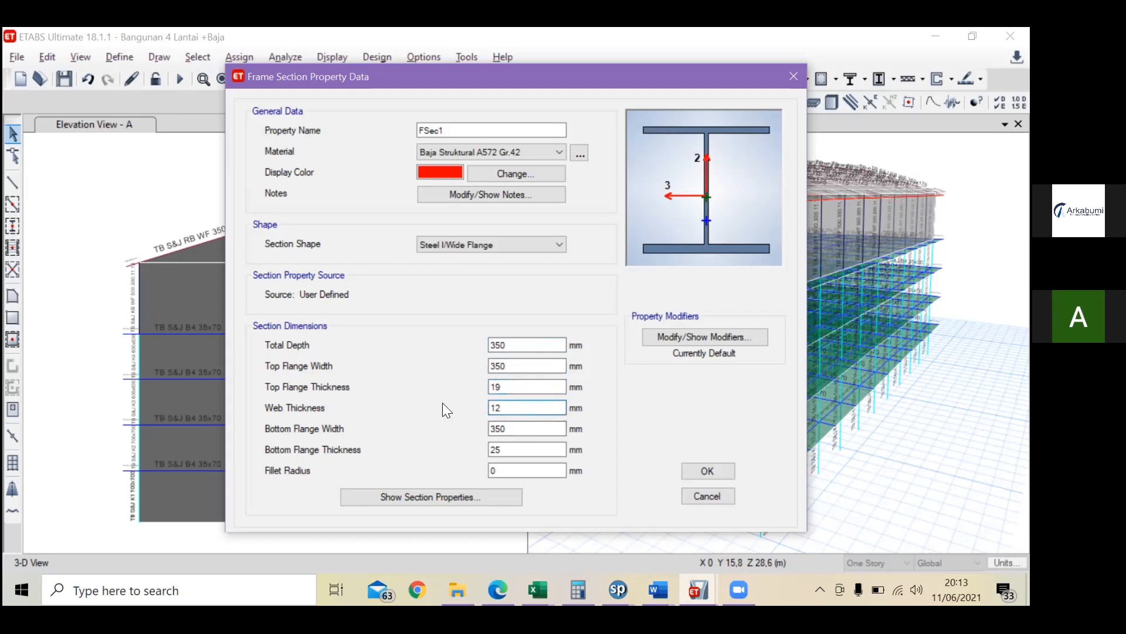
pyautogui.click(528, 433)
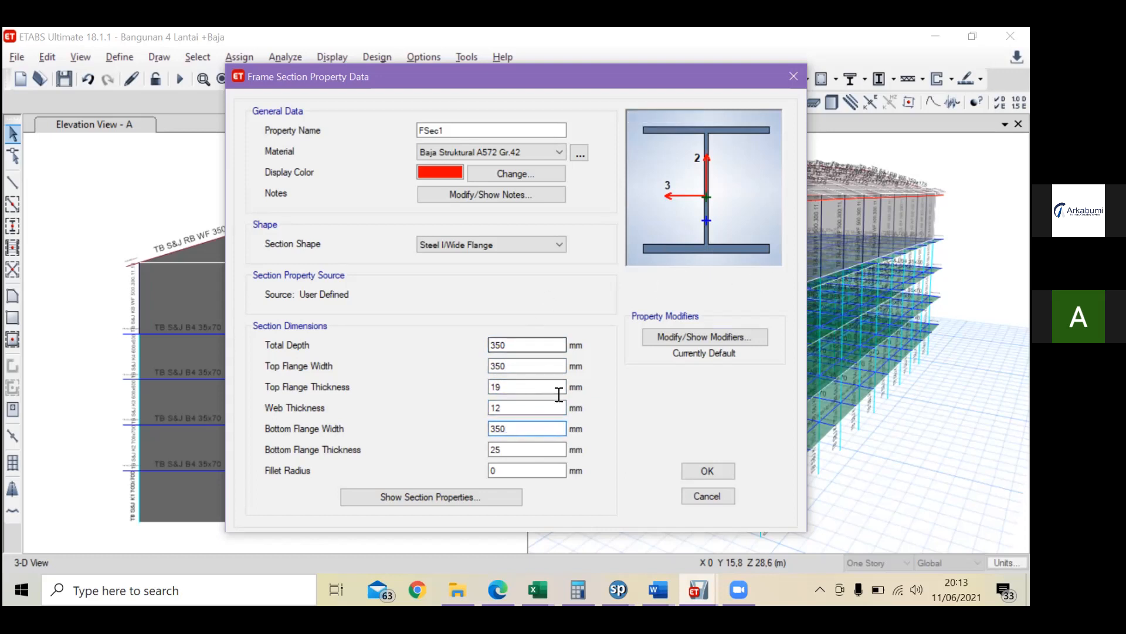
# Step: Check the flange thickness t2 of the 350 x 350 profile in Excel and set the section's bottom flange thickness to 19 mm
pyautogui.click(535, 450)
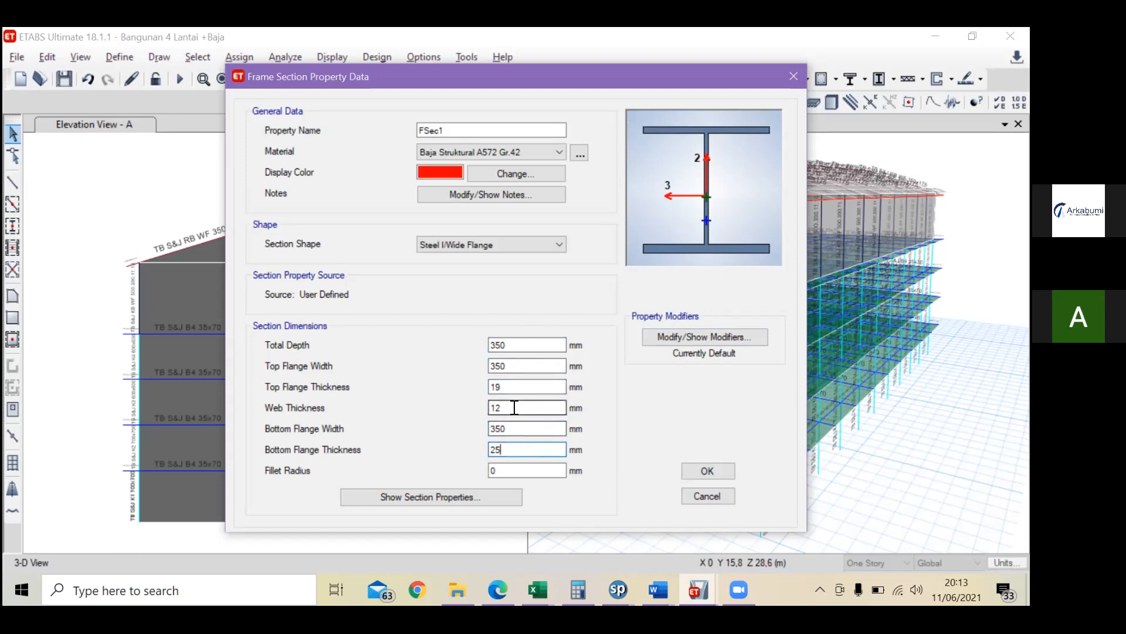
pyautogui.press('super+Tab')
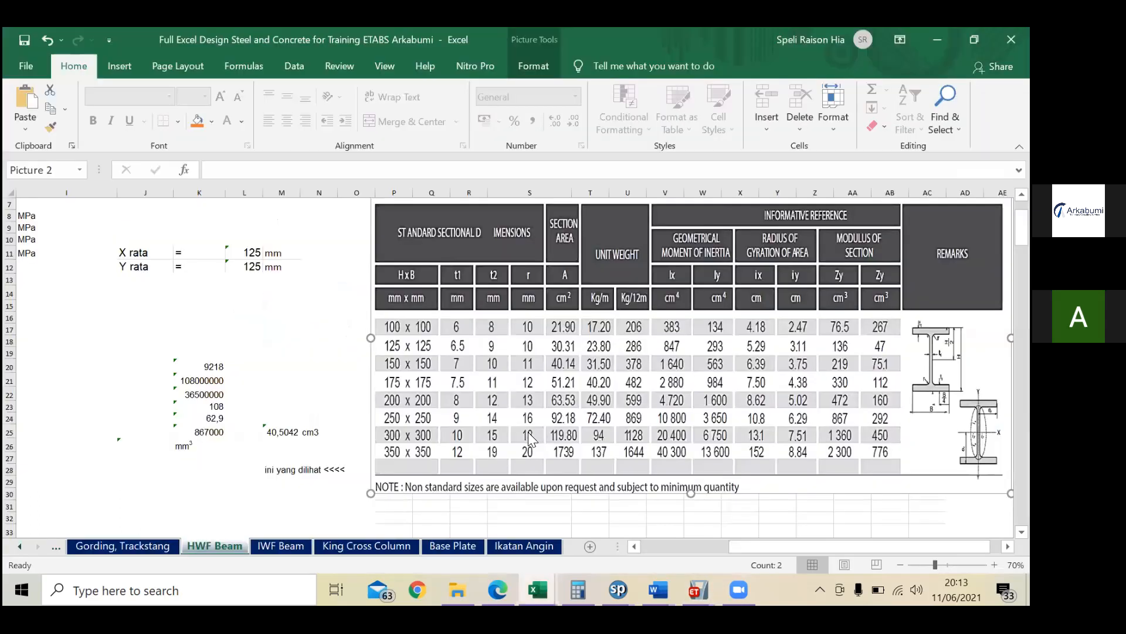
pyautogui.hotkey('alt', 'Tab')
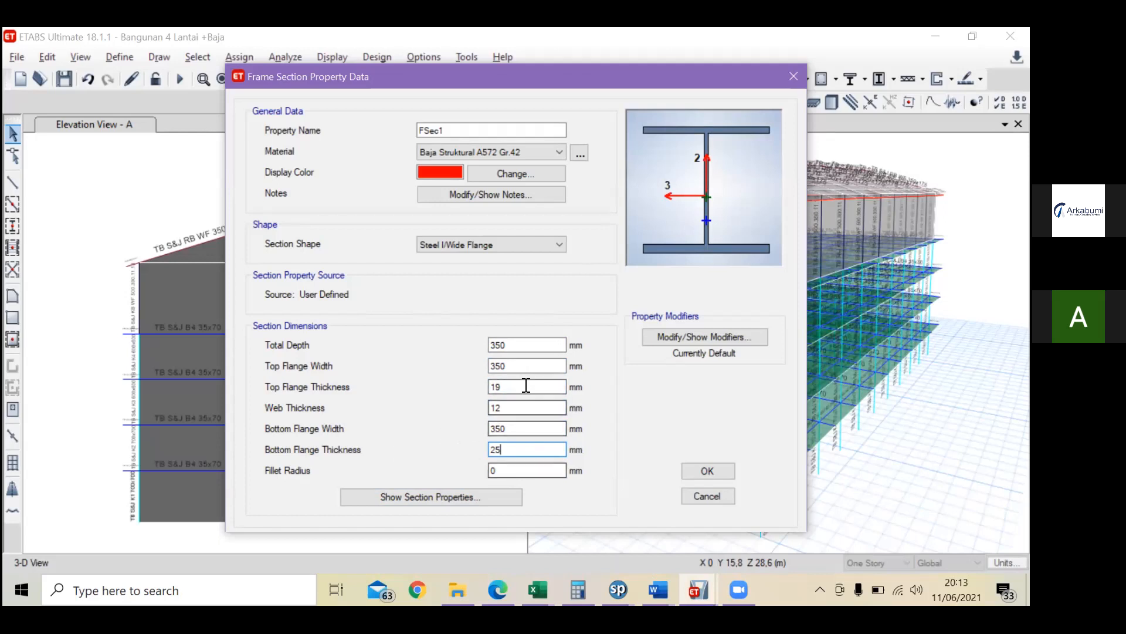
pyautogui.moveTo(526, 449); pyautogui.dragTo(472, 446)
pyautogui.write('19')
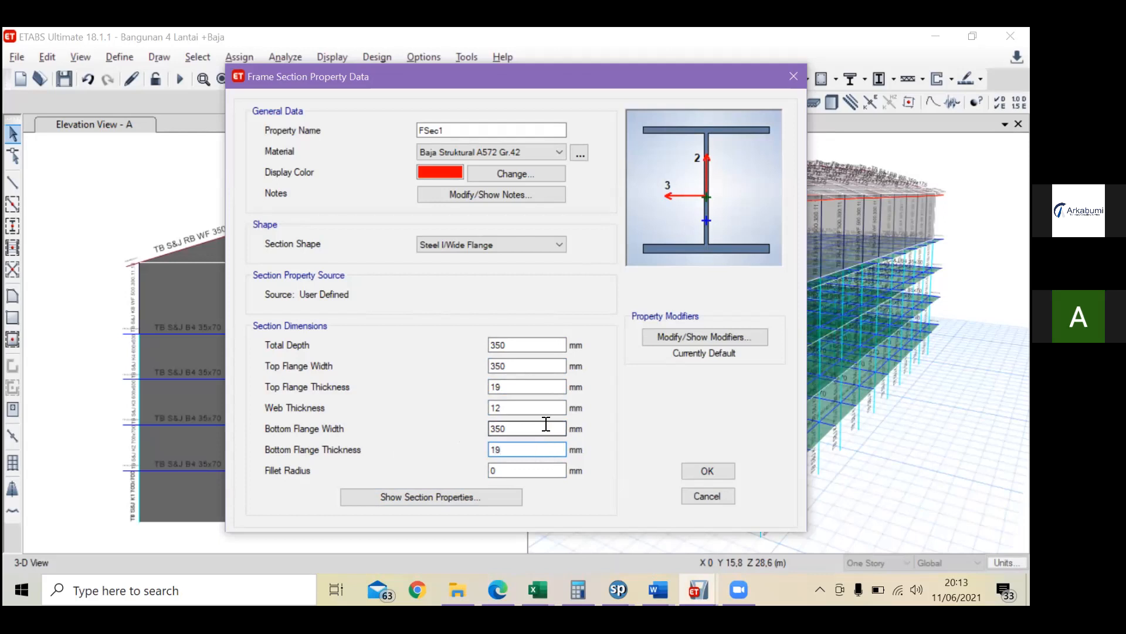
# Step: Look up the 350 x 350 profile's radius r in Excel and set the section's fillet radius to 20 mm
pyautogui.hotkey('alt', 'Tab')
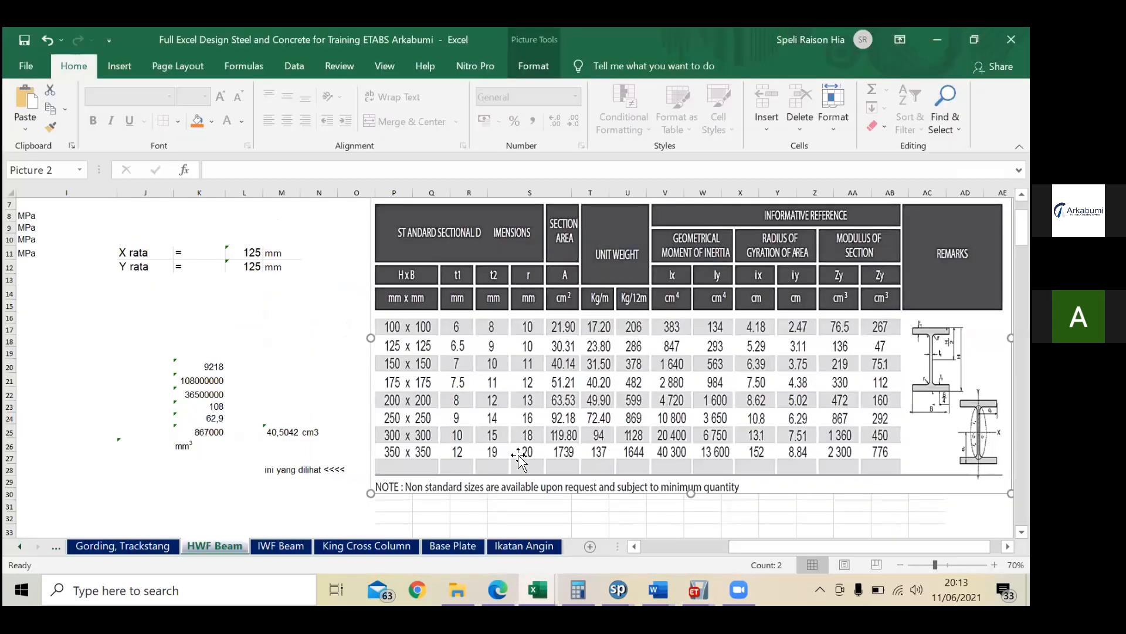
pyautogui.hotkey('alt', 'Tab')
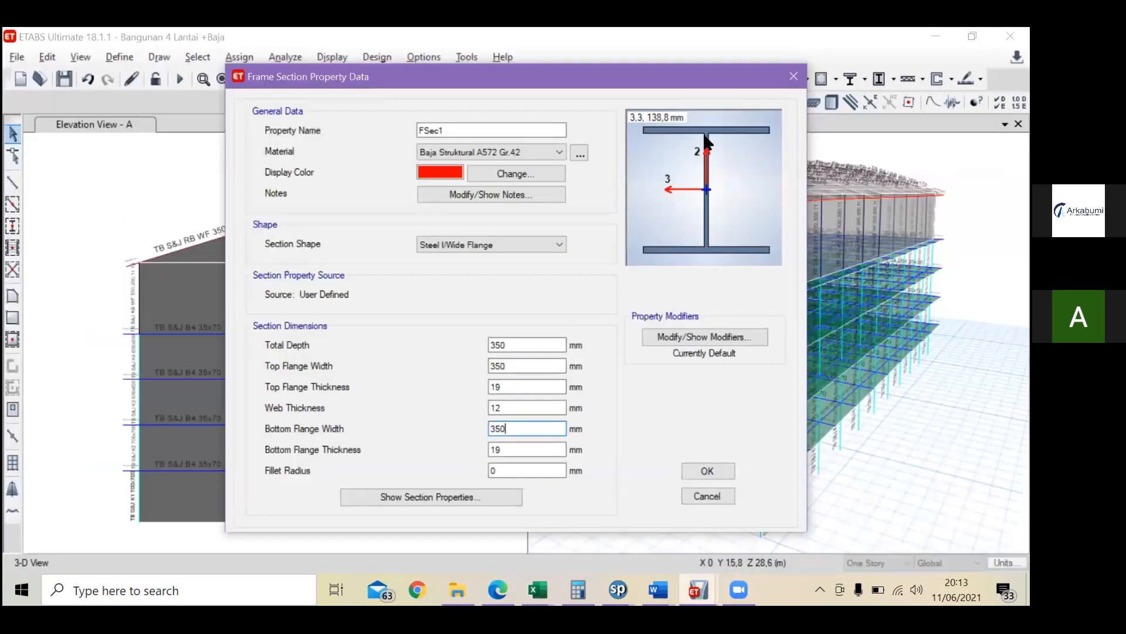
pyautogui.doubleClick(515, 470)
pyautogui.write('20')
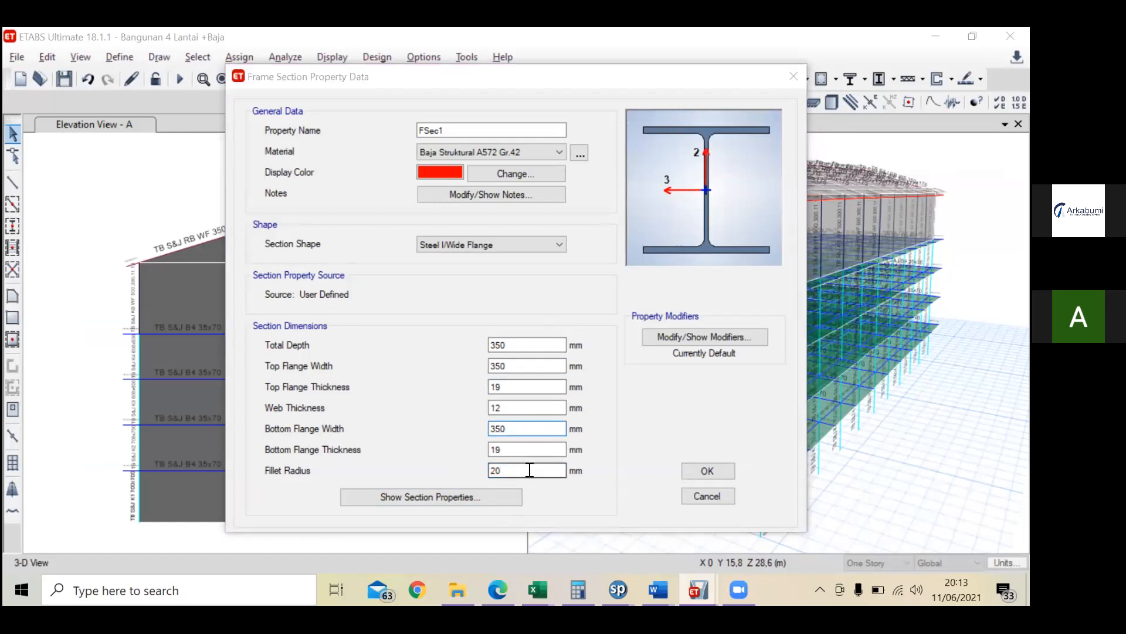
pyautogui.hotkey('alt', 'Tab')
pyautogui.hotkey('alt', 'Tab')
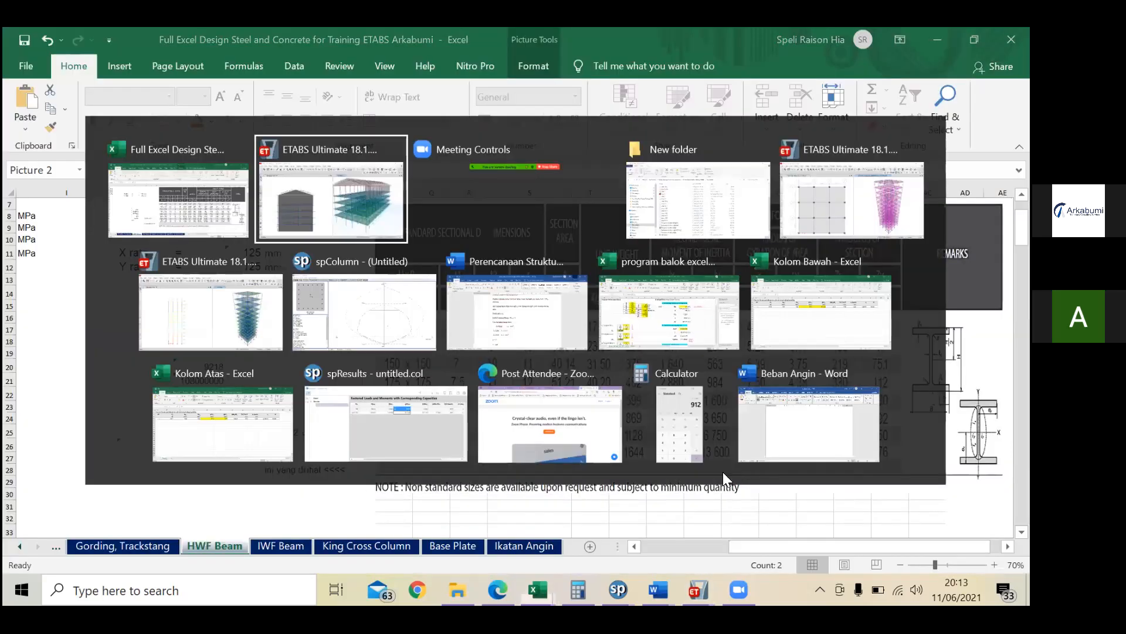
# Step: Name the wide flange section 350.350 and save it to the frame property list
pyautogui.click(503, 128)
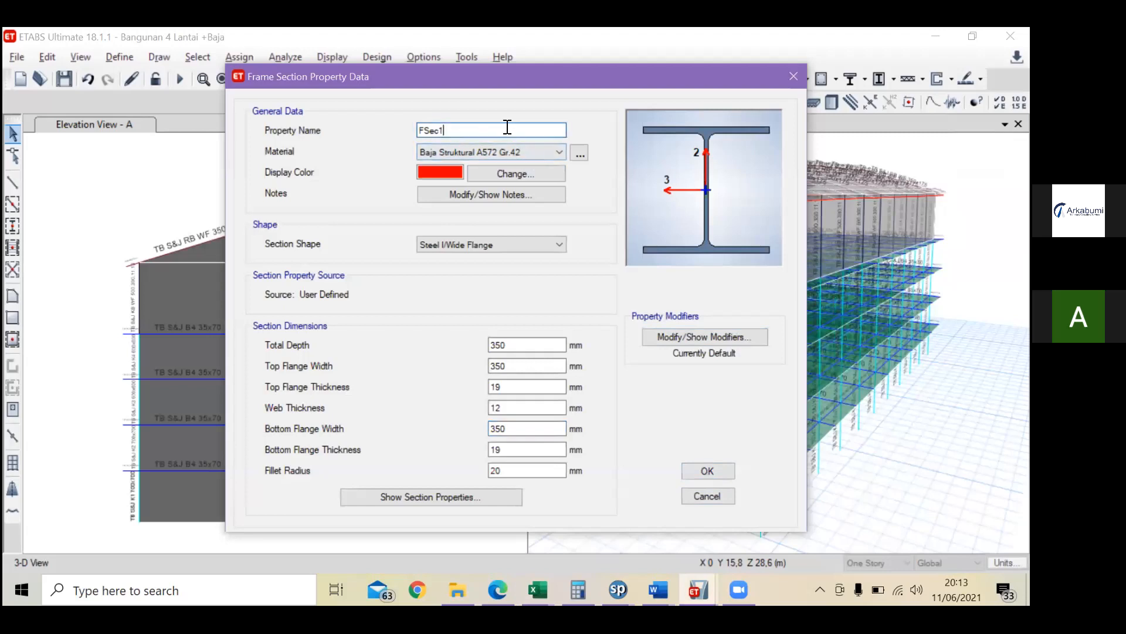
pyautogui.moveTo(467, 126); pyautogui.dragTo(375, 149)
pyautogui.write('Baja s')
pyautogui.press('BackSpace')
pyautogui.press('BackSpace')
pyautogui.press('BackSpace')
pyautogui.press('BackSpace')
pyautogui.write('350.250')
pyautogui.press('BackSpace')
pyautogui.press('BackSpace')
pyautogui.press('BackSpace')
pyautogui.write('25')
pyautogui.press('BackSpace')
pyautogui.press('BackSpace')
pyautogui.write('350')
pyautogui.click(721, 470)
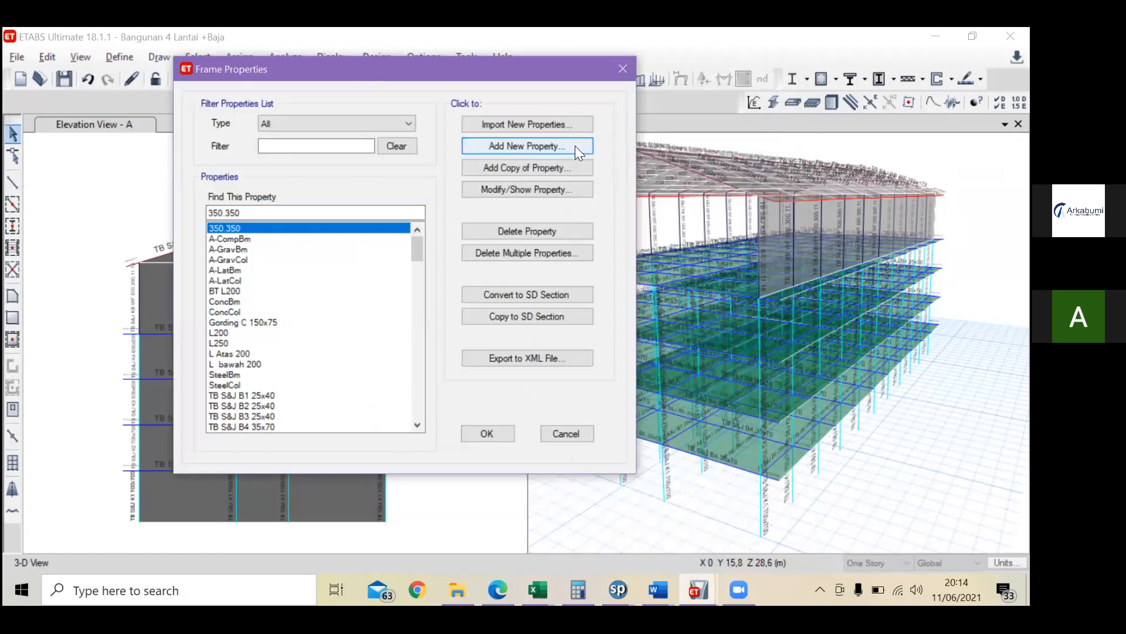
# Step: Close the frame property list and display the 3D model in extruded view
pyautogui.moveTo(516, 70); pyautogui.dragTo(471, 79)
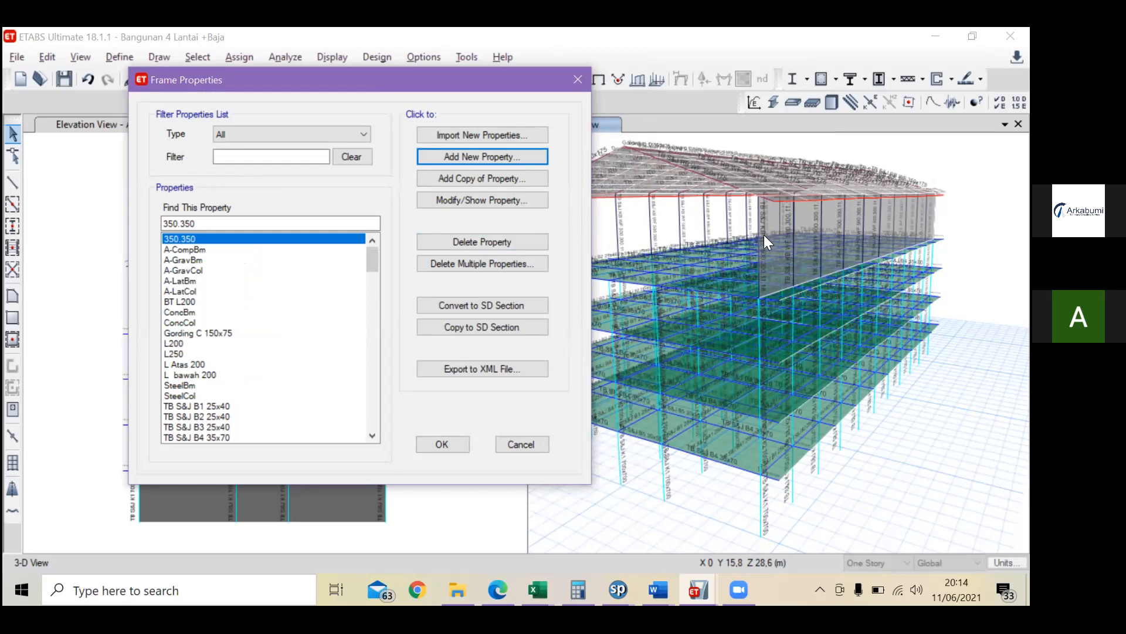
pyautogui.moveTo(498, 88); pyautogui.dragTo(495, 166)
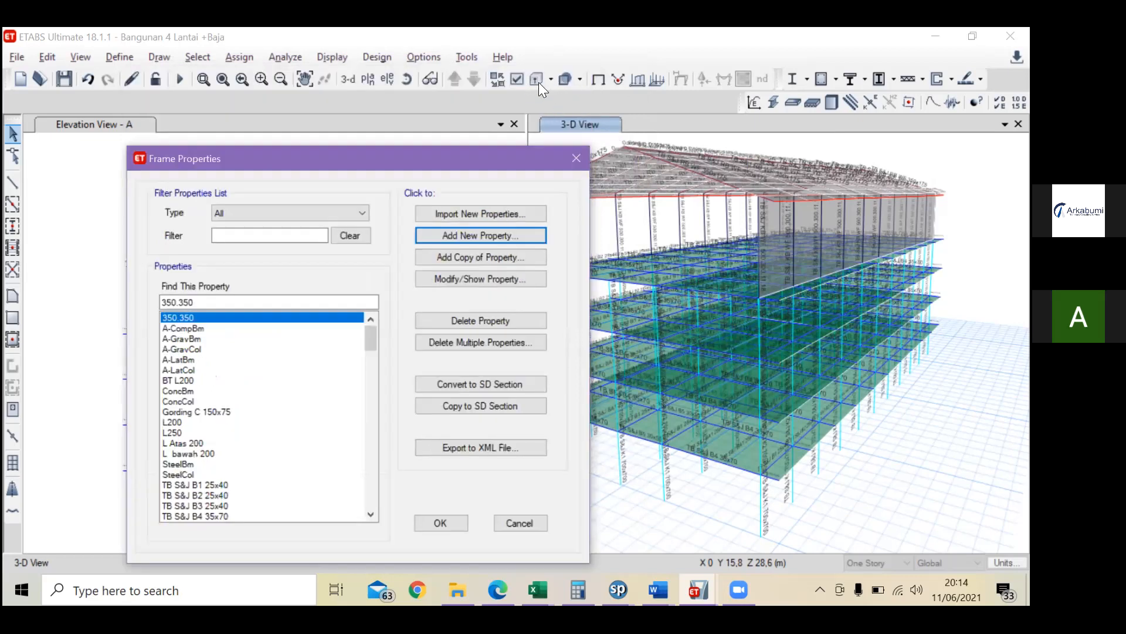
pyautogui.click(464, 521)
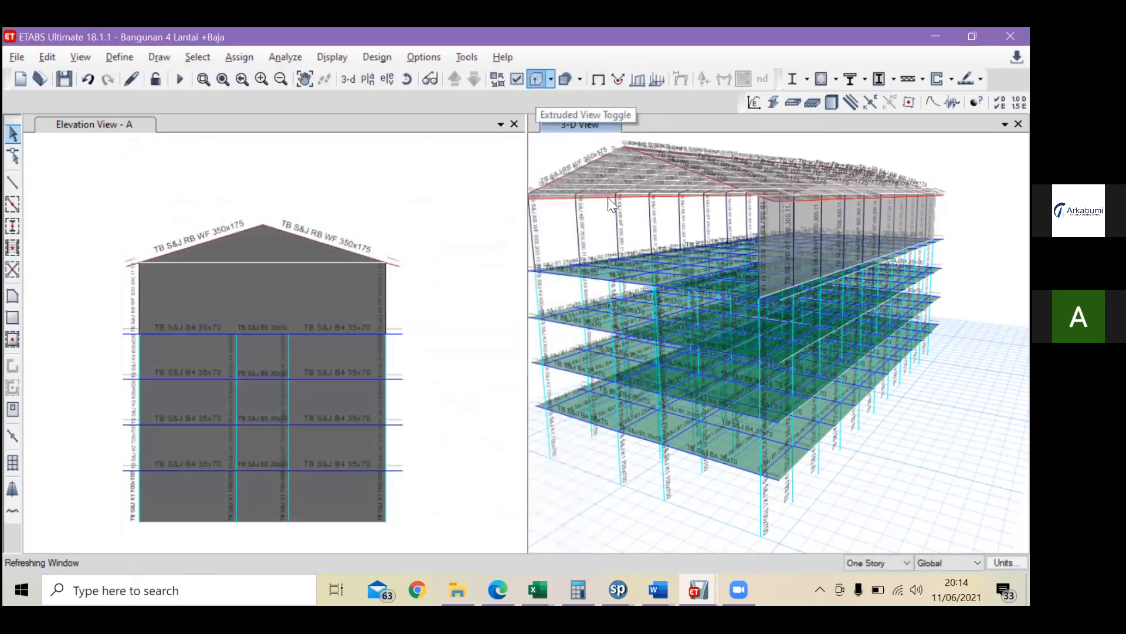
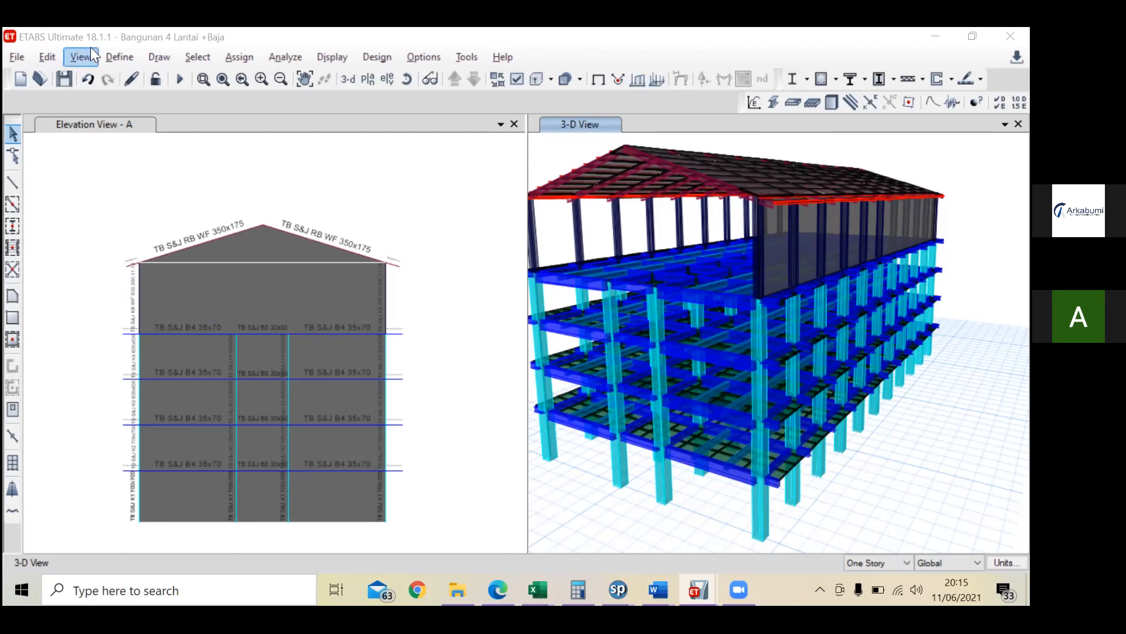
# Step: Reopen the frame section definitions and rename section 350.350 as KBaja350.350
pyautogui.click(118, 63)
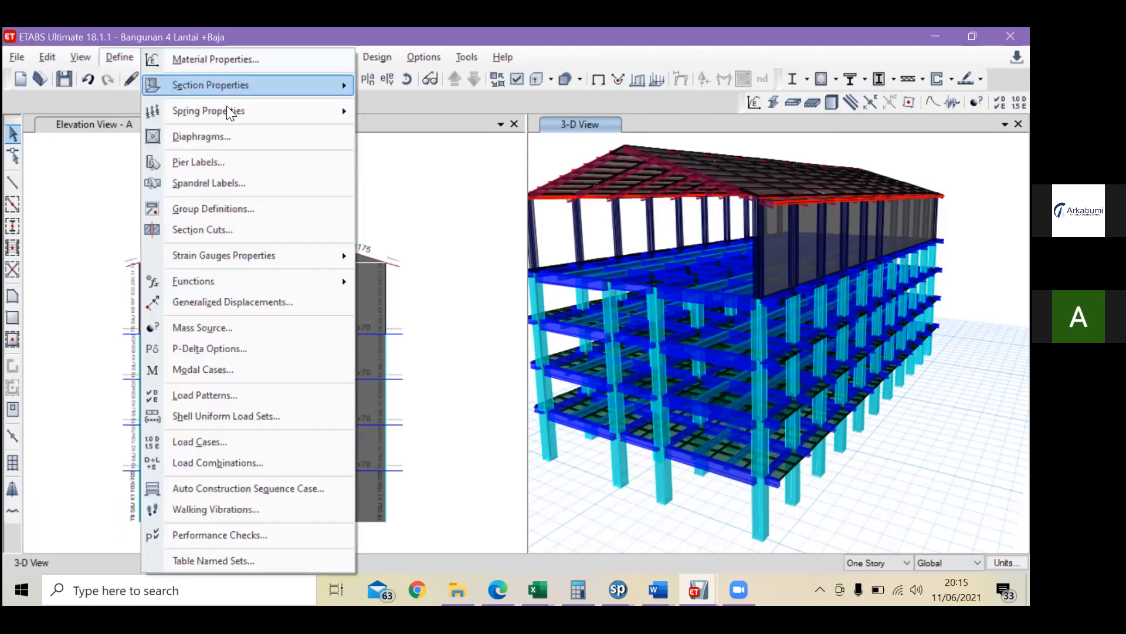
pyautogui.moveTo(301, 93)
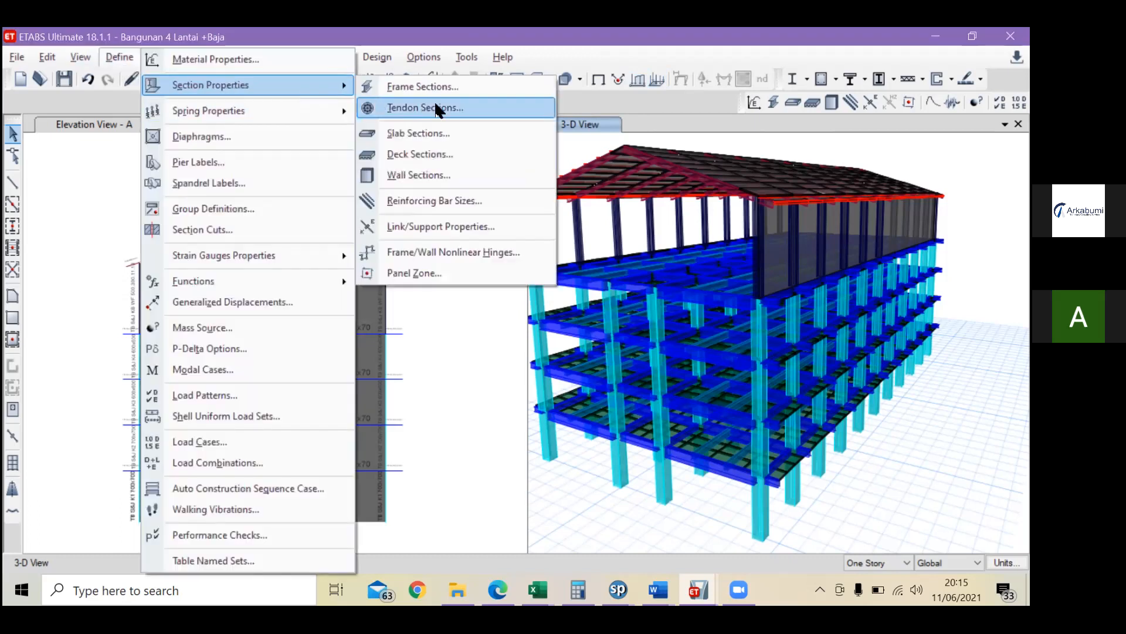
pyautogui.click(447, 88)
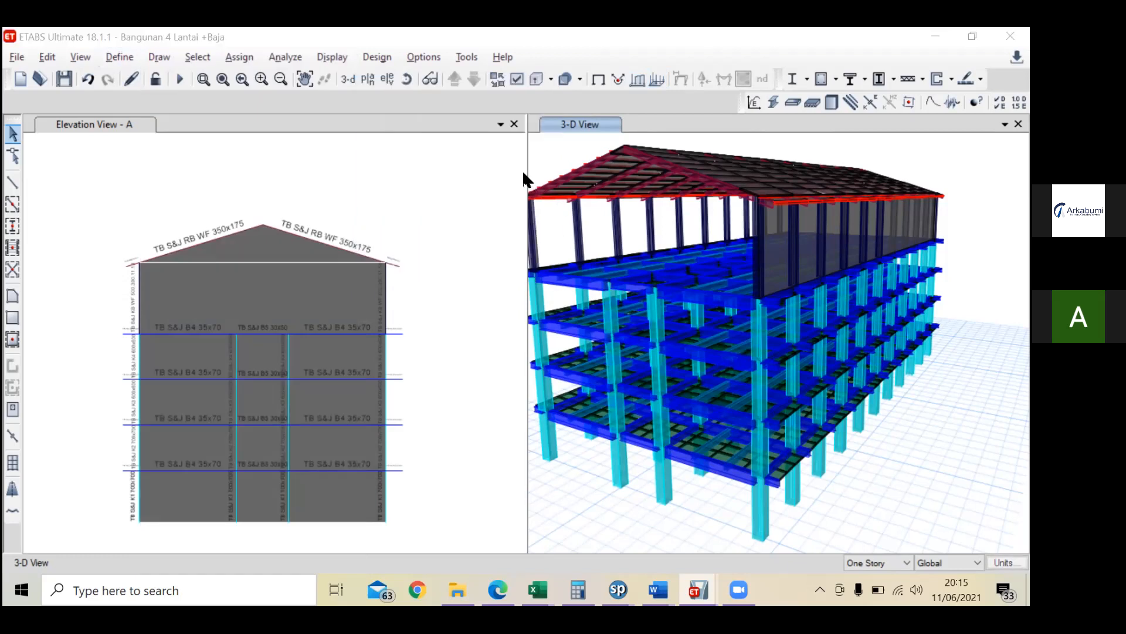
pyautogui.moveTo(521, 97); pyautogui.dragTo(490, 91)
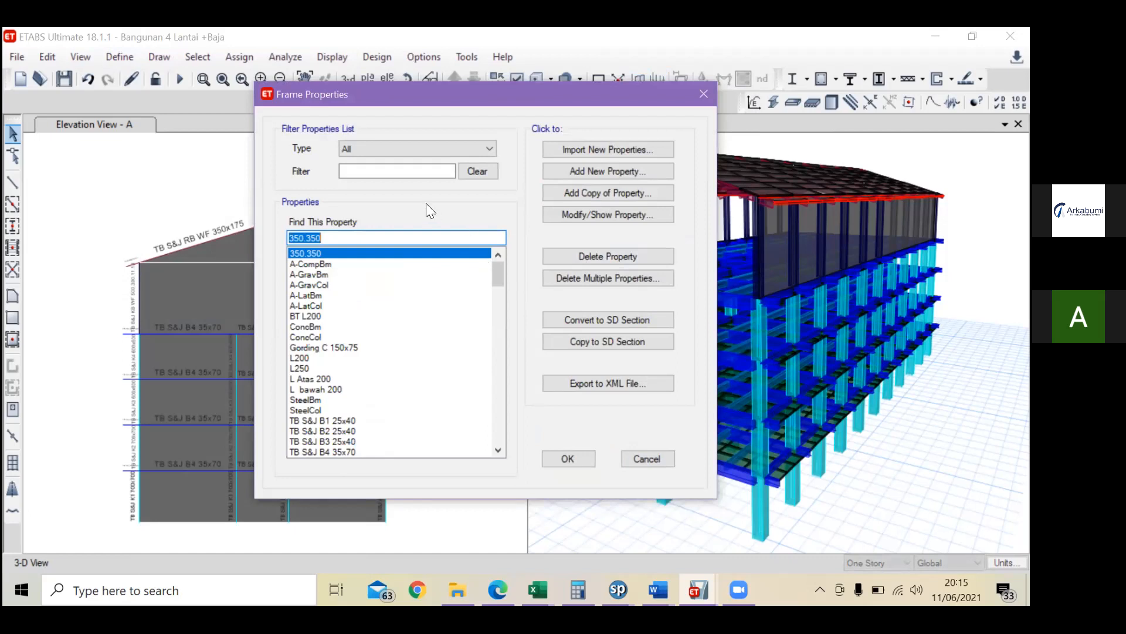
pyautogui.moveTo(375, 86); pyautogui.dragTo(330, 76)
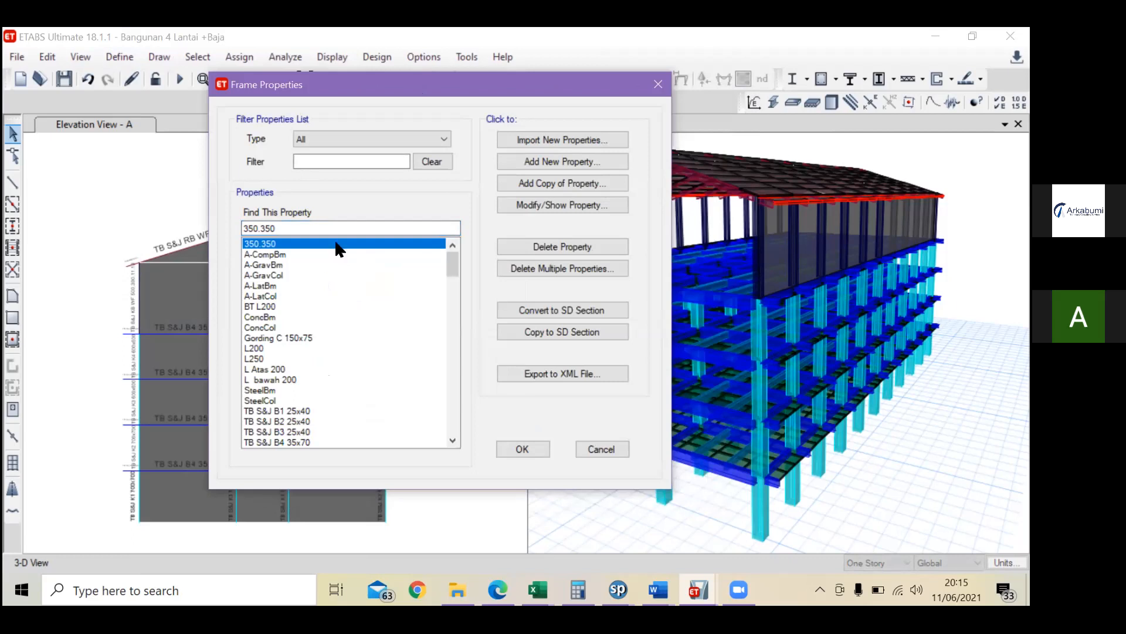
pyautogui.click(289, 254)
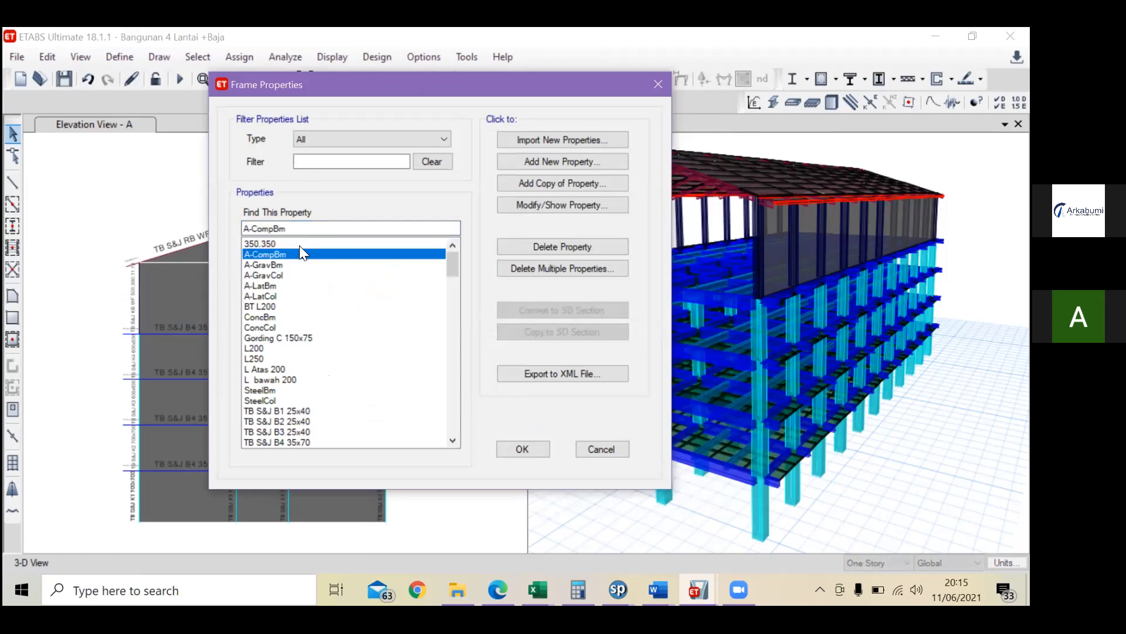
pyautogui.click(393, 243)
pyautogui.click(373, 265)
pyautogui.click(381, 244)
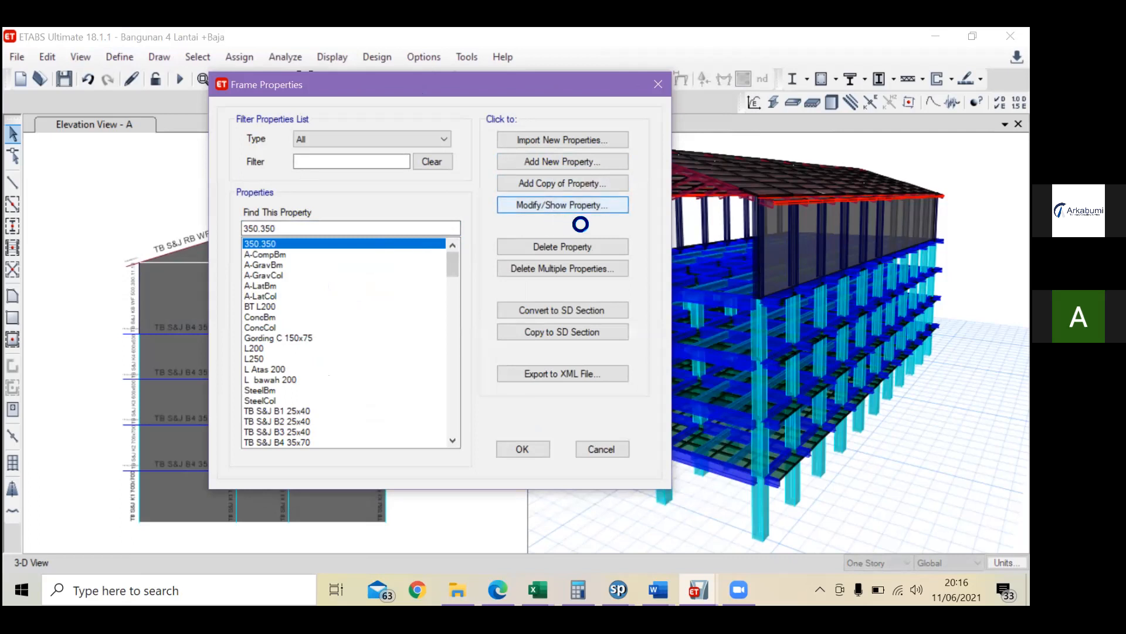
pyautogui.click(422, 132)
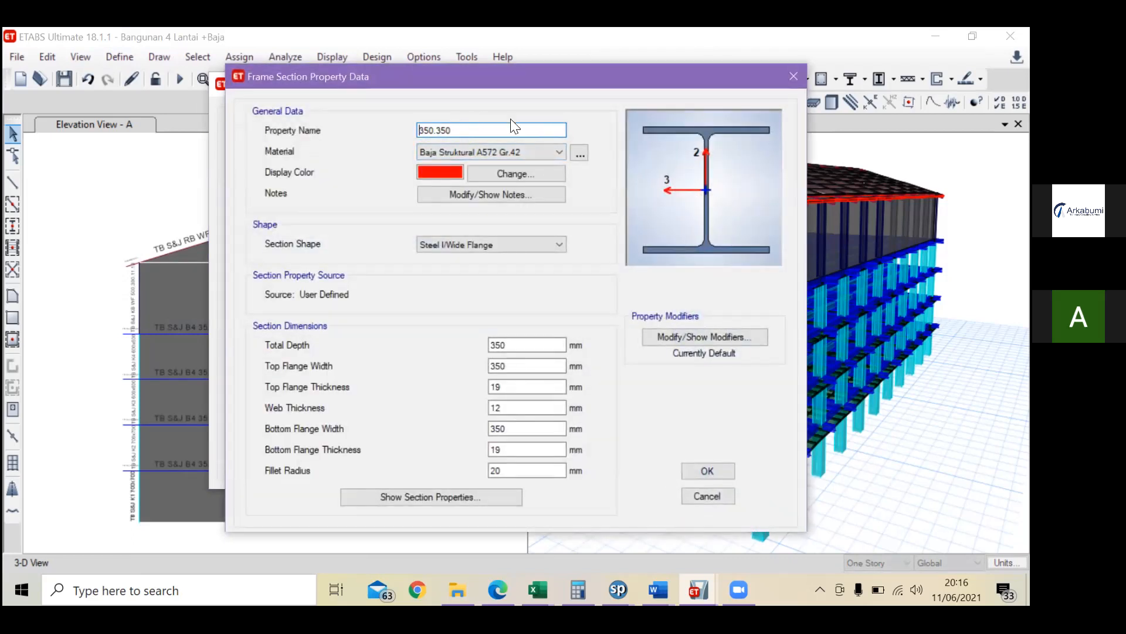
pyautogui.write('KBaja')
pyautogui.click(711, 471)
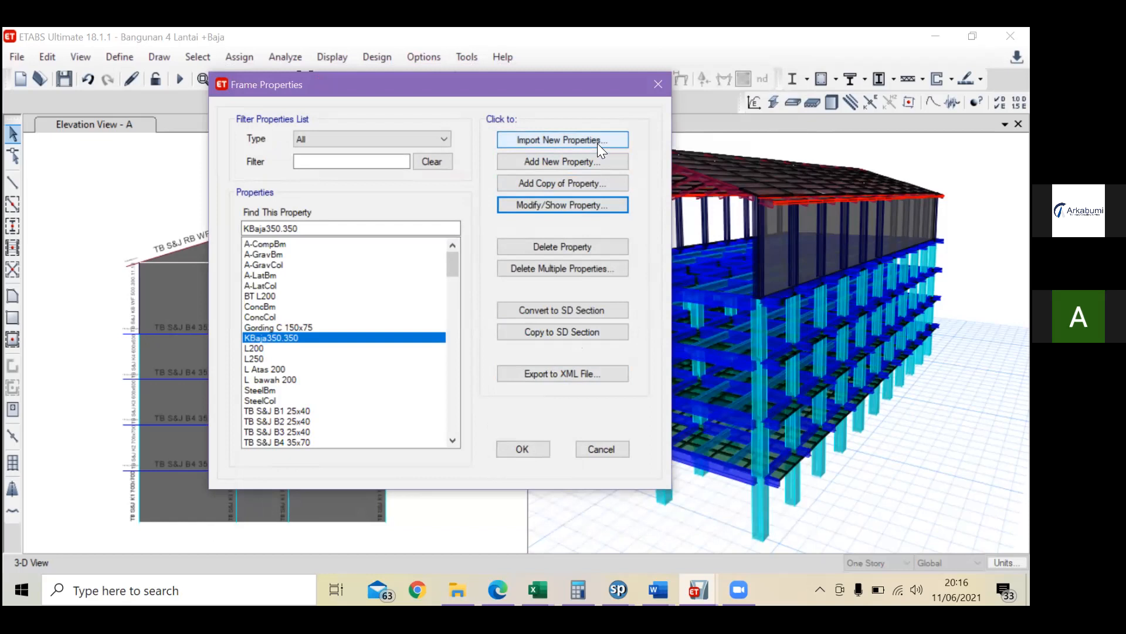
# Step: Add a new steel I/wide flange section property with the material Baja Struktural A572 Gr.42
pyautogui.click(595, 159)
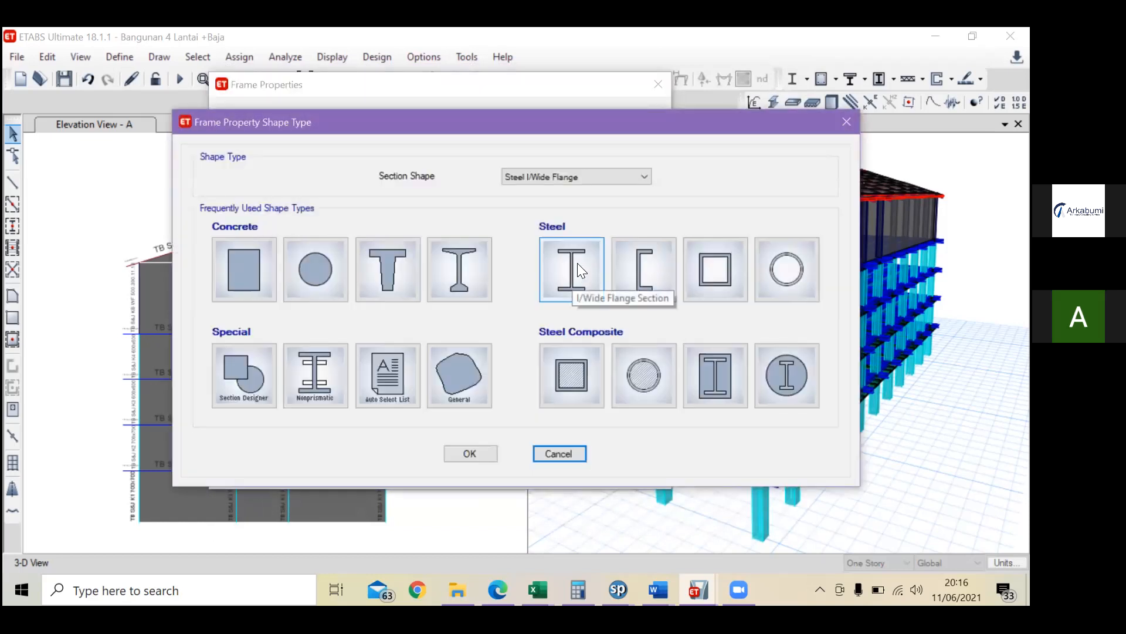
pyautogui.click(580, 265)
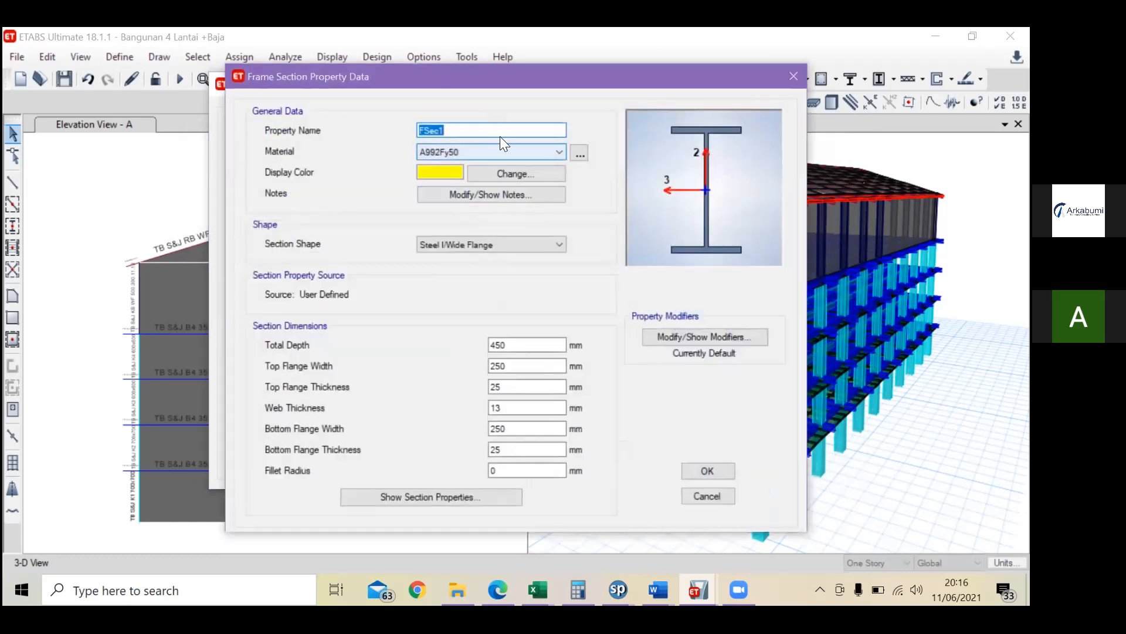
pyautogui.click(506, 151)
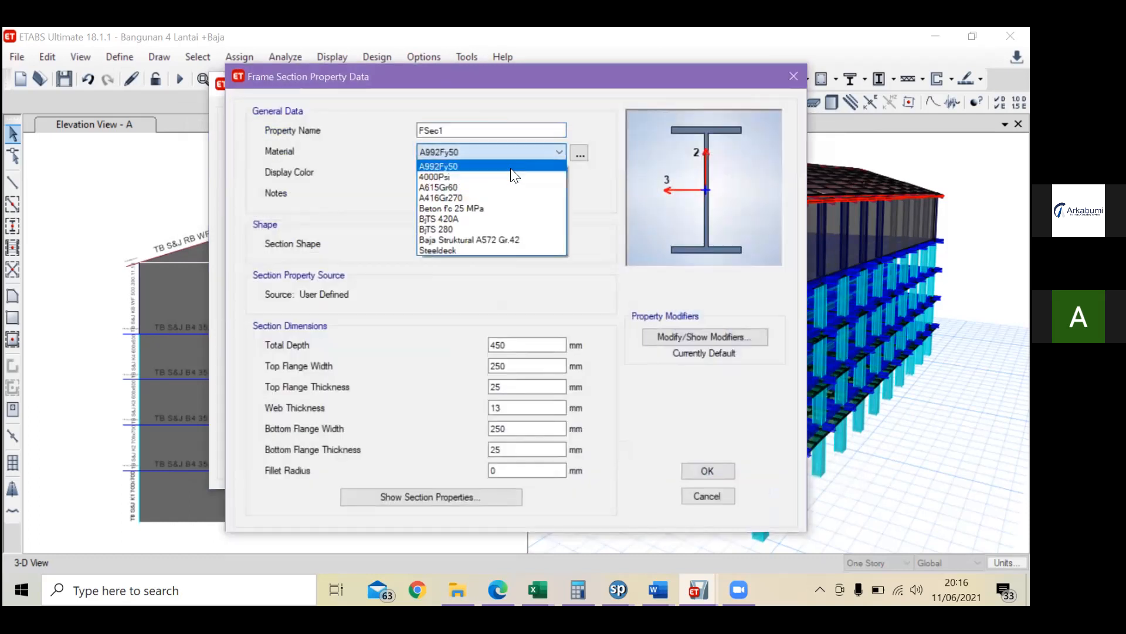
pyautogui.click(519, 240)
pyautogui.doubleClick(434, 130)
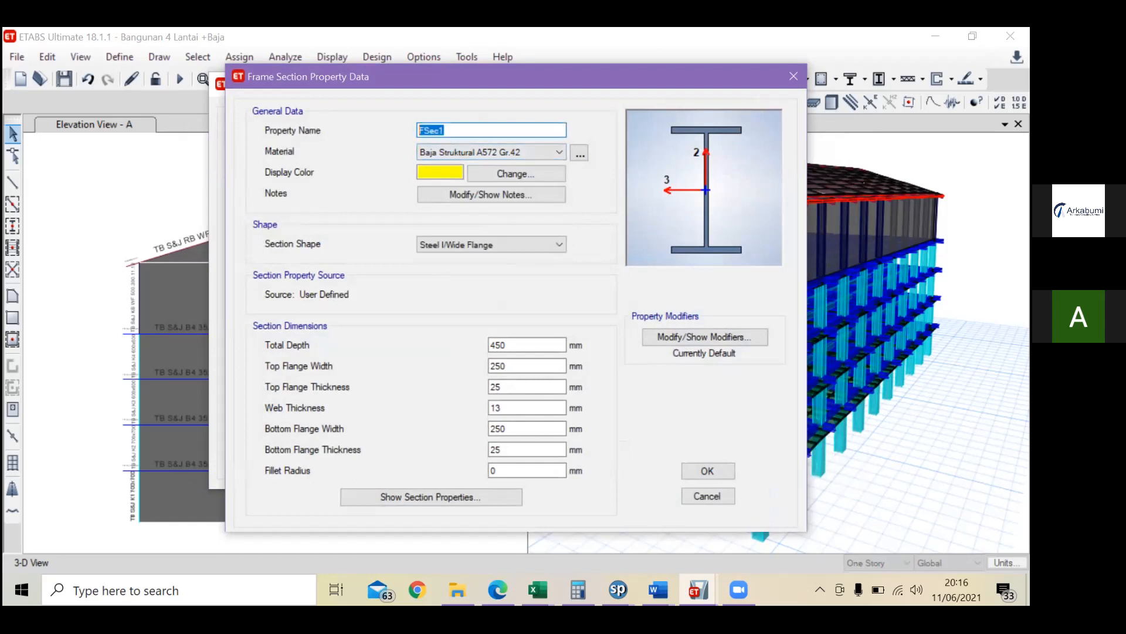
# Step: Switch to the Full Excel Design Steel and Concrete workbook and open its IWF Beam sheet
pyautogui.click(497, 589)
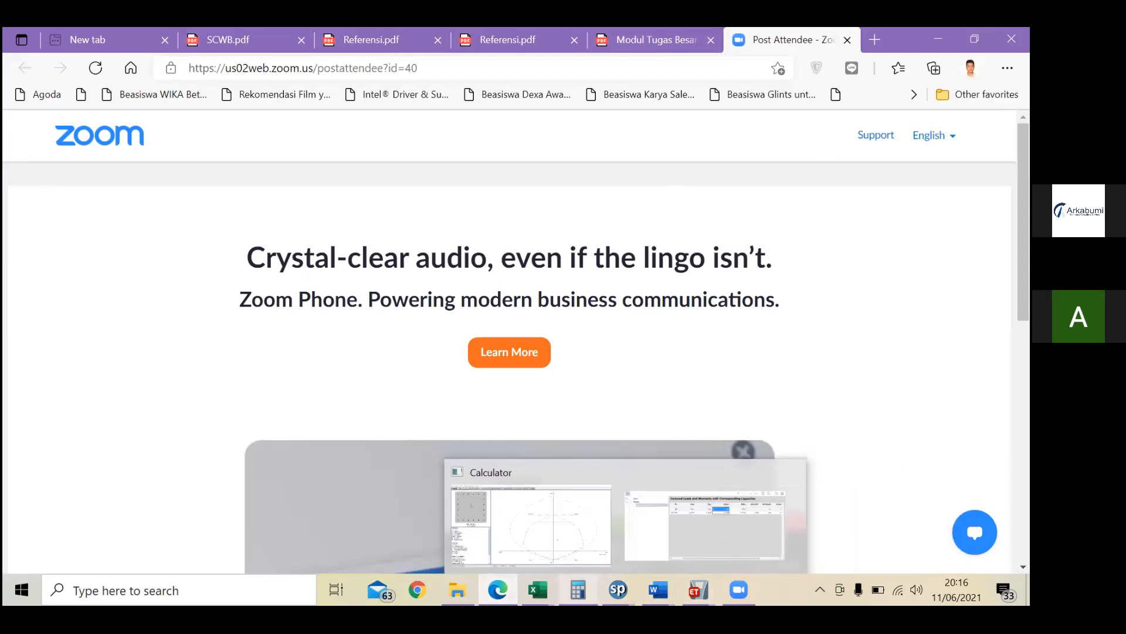
pyautogui.moveTo(658, 590)
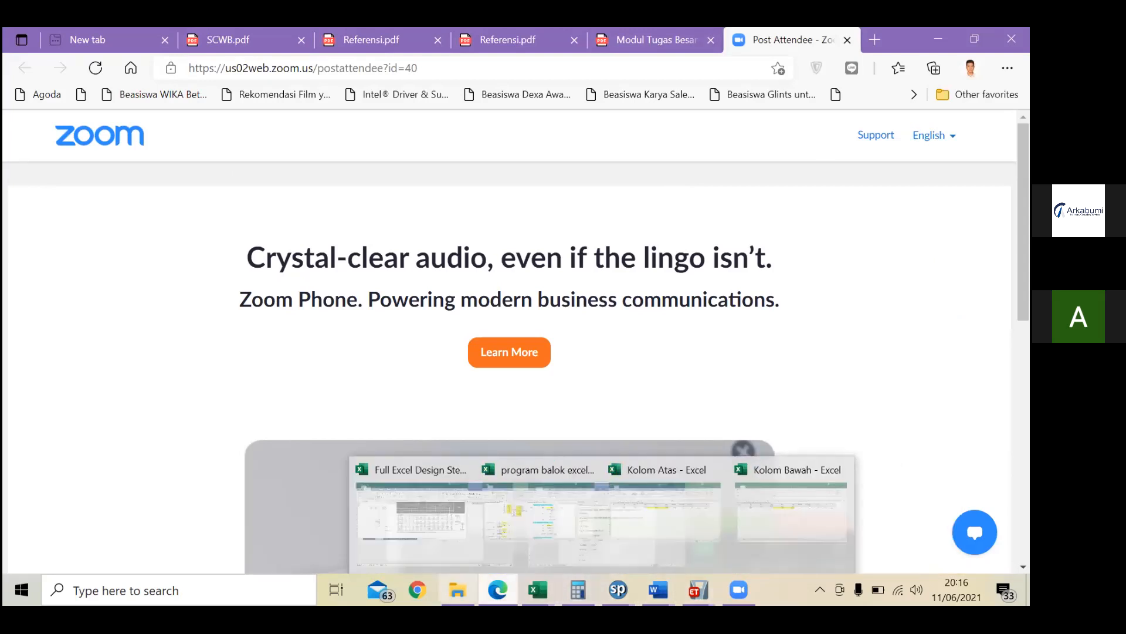
pyautogui.moveTo(578, 589)
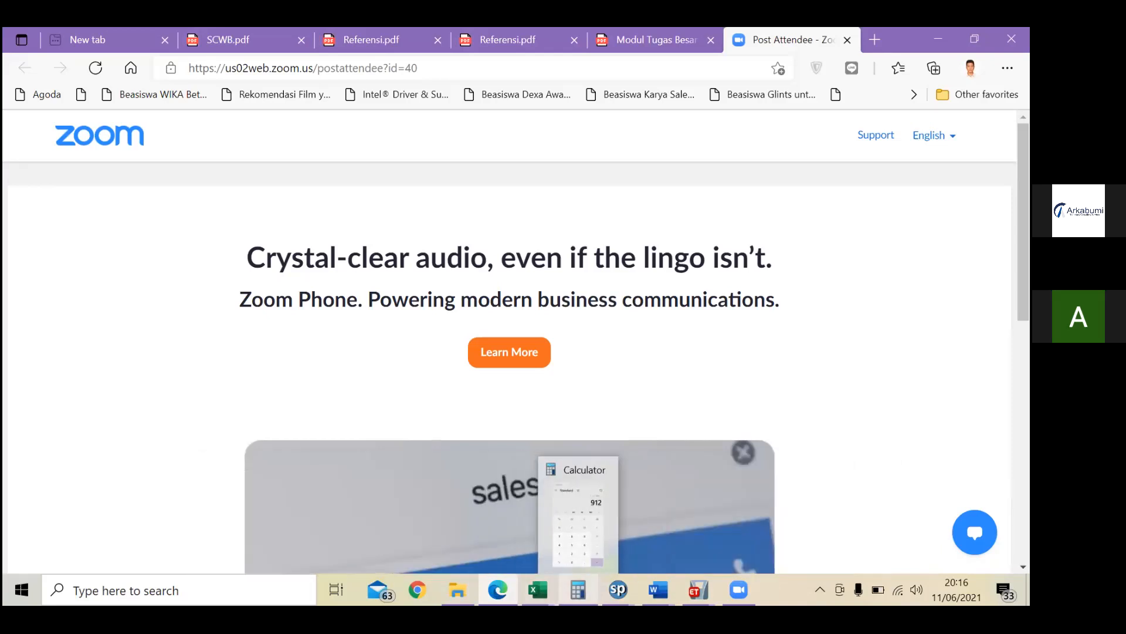
pyautogui.moveTo(538, 589)
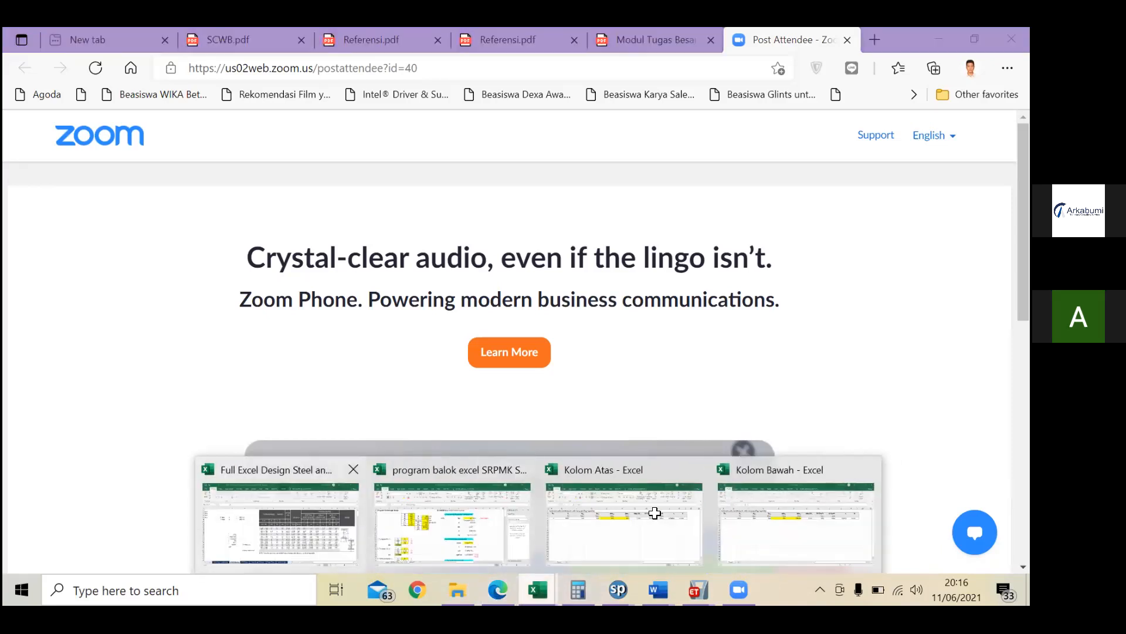
pyautogui.click(312, 548)
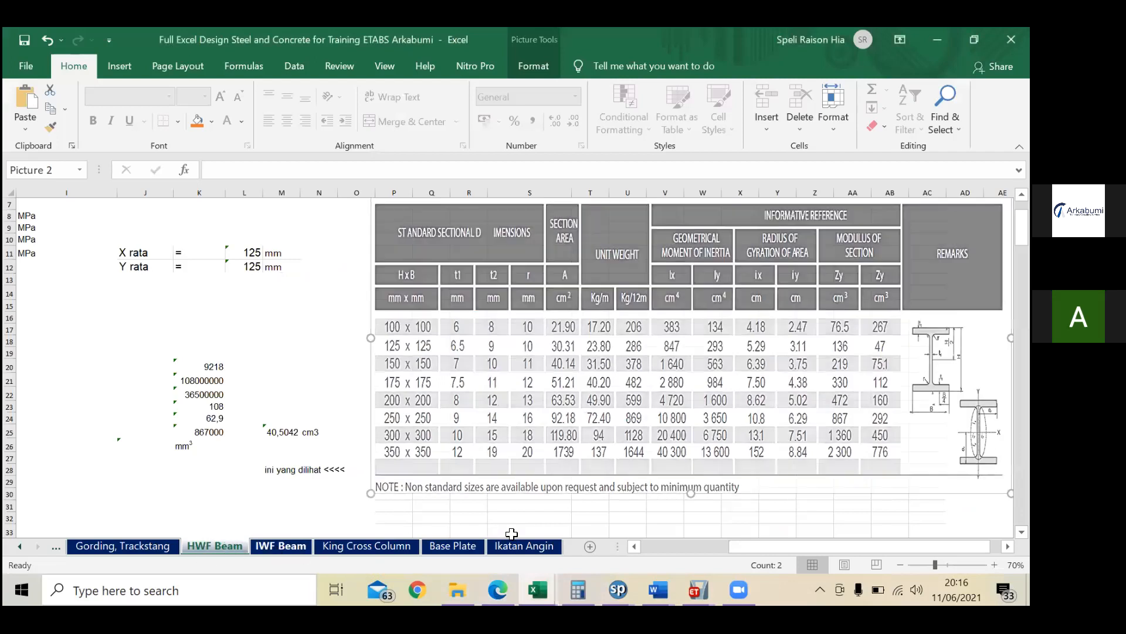
pyautogui.hotkey('ctrl', 'pagedown')
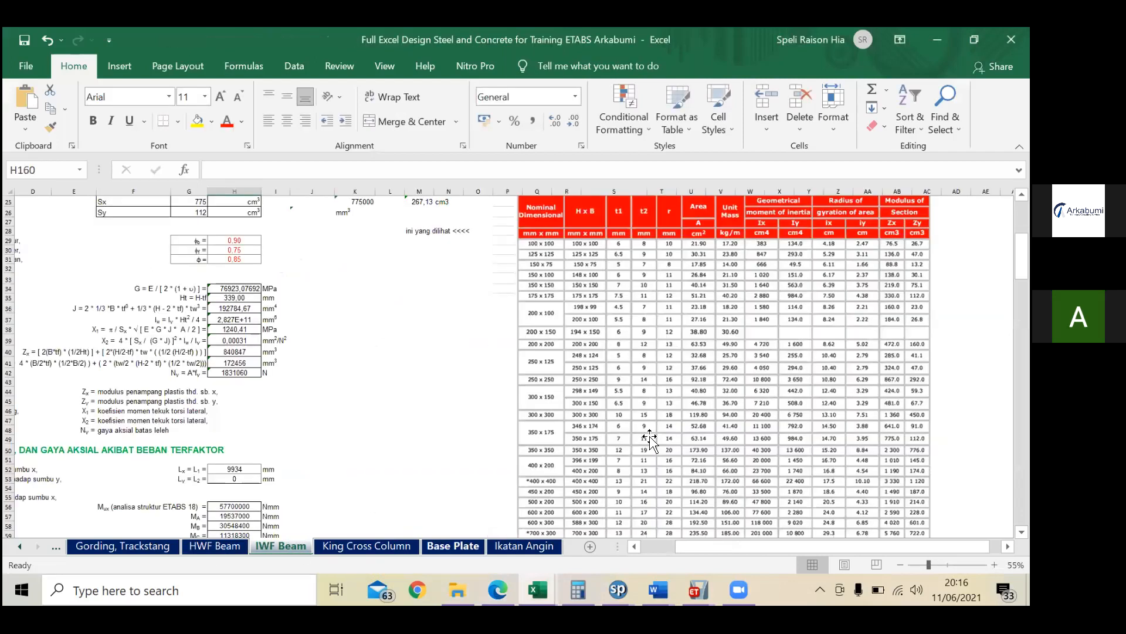
# Step: Examine the hot rolled H-section table on the IWF Beam sheet for the rafter profile's dimensions
pyautogui.scroll(2, 613, 452)
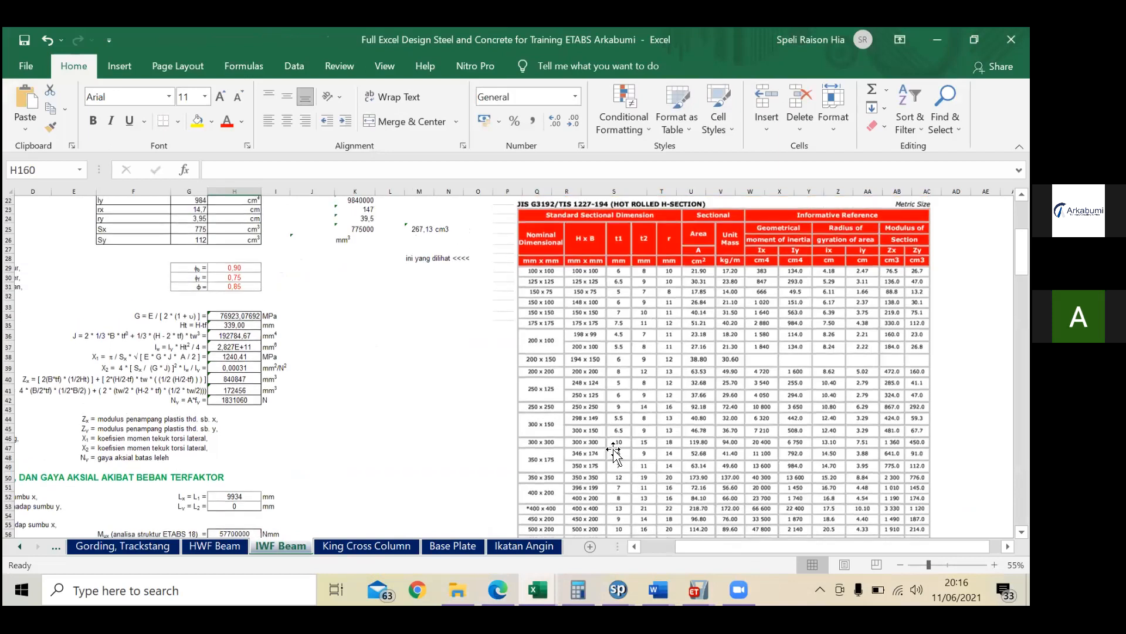
pyautogui.scroll(-3, 613, 451)
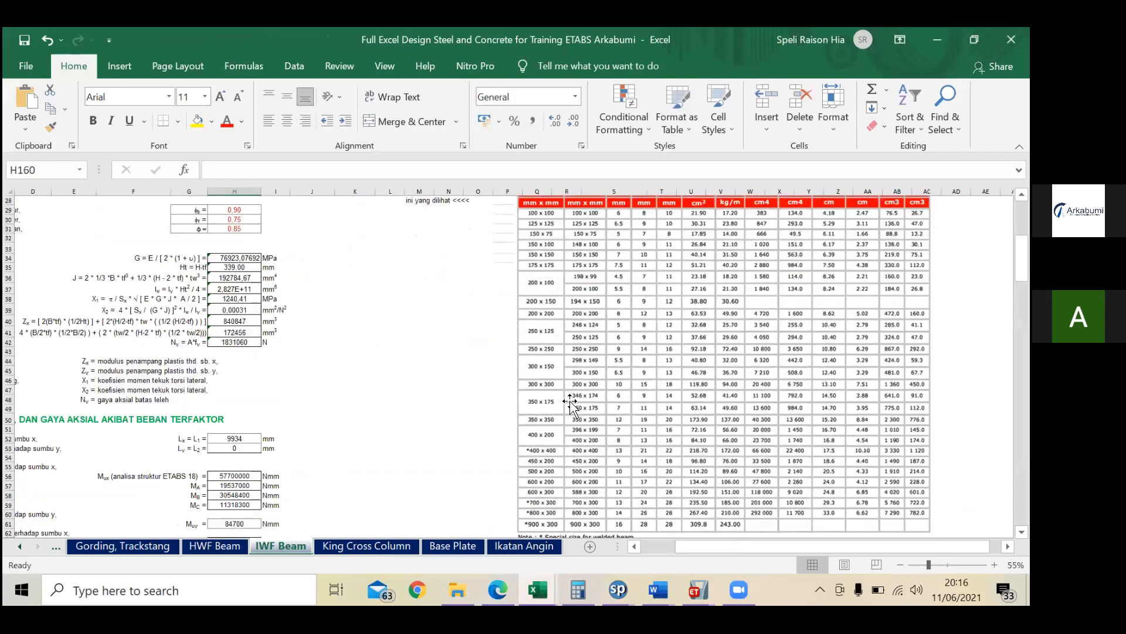
pyautogui.scroll(-1, 591, 423)
pyautogui.click(584, 387)
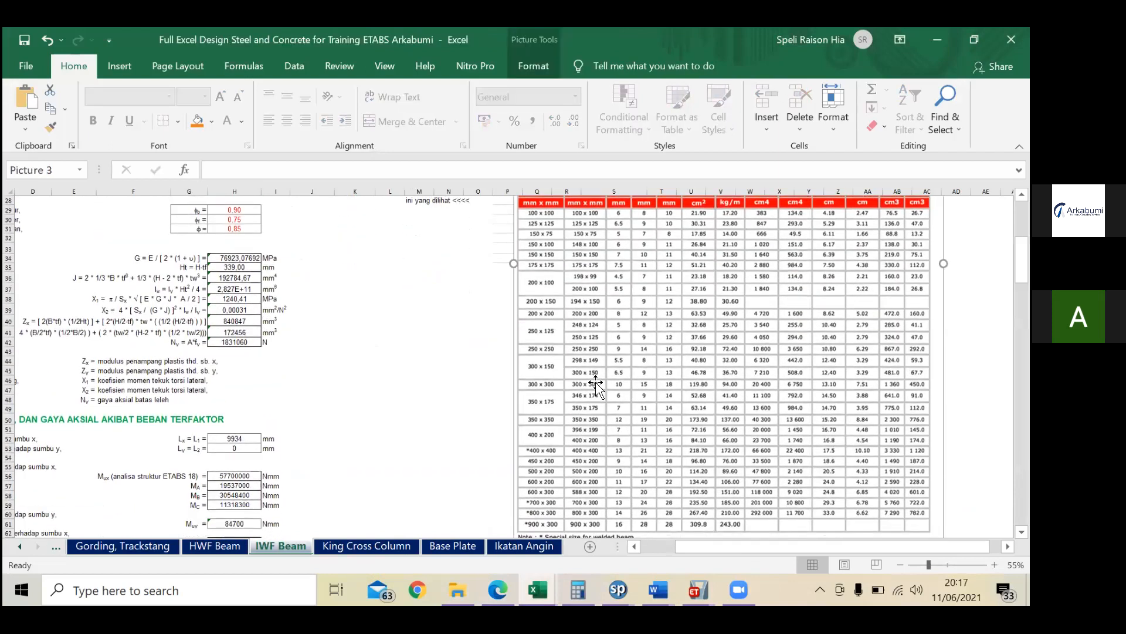
pyautogui.scroll(-1, 637, 418)
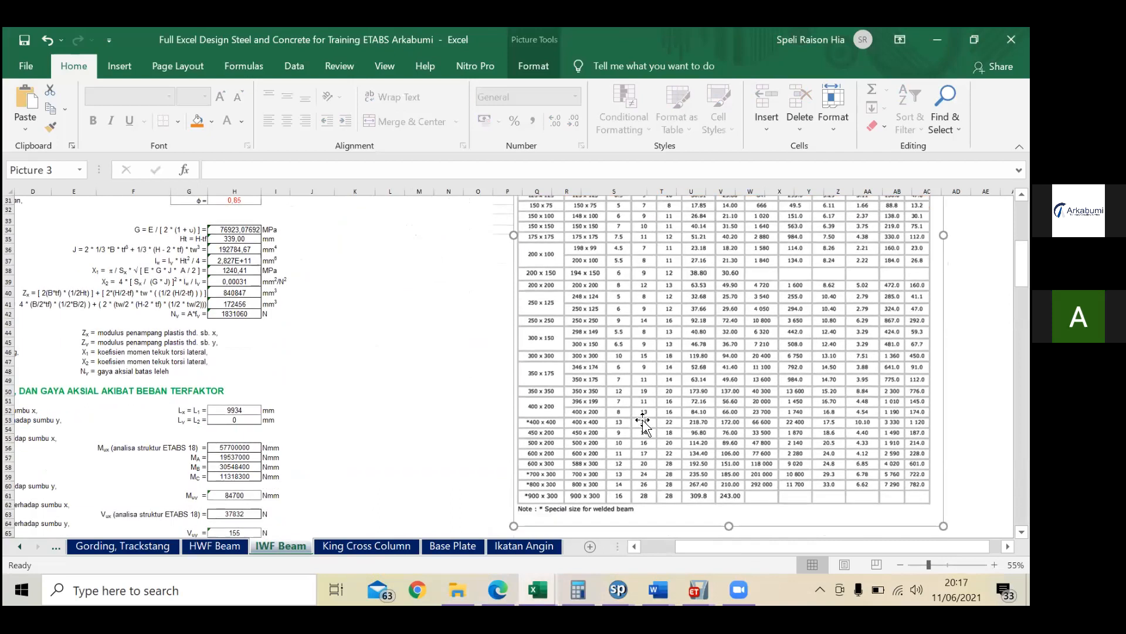
pyautogui.scroll(3, 646, 424)
pyautogui.scroll(4, 646, 421)
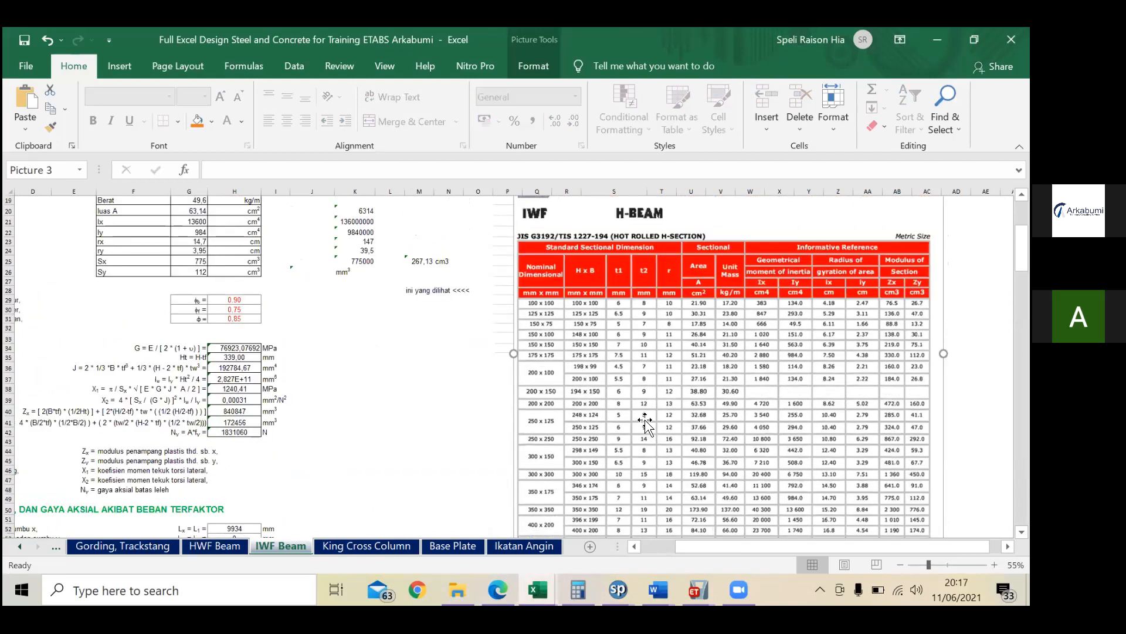
pyautogui.scroll(4, 646, 421)
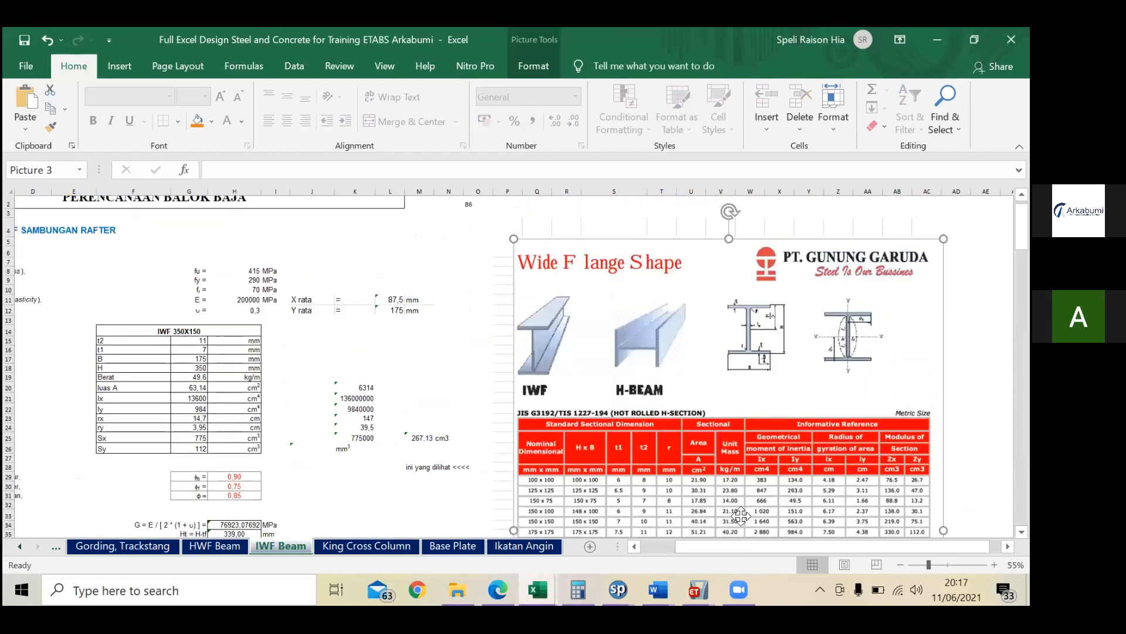
pyautogui.scroll(-5, 739, 516)
pyautogui.scroll(-2, 591, 406)
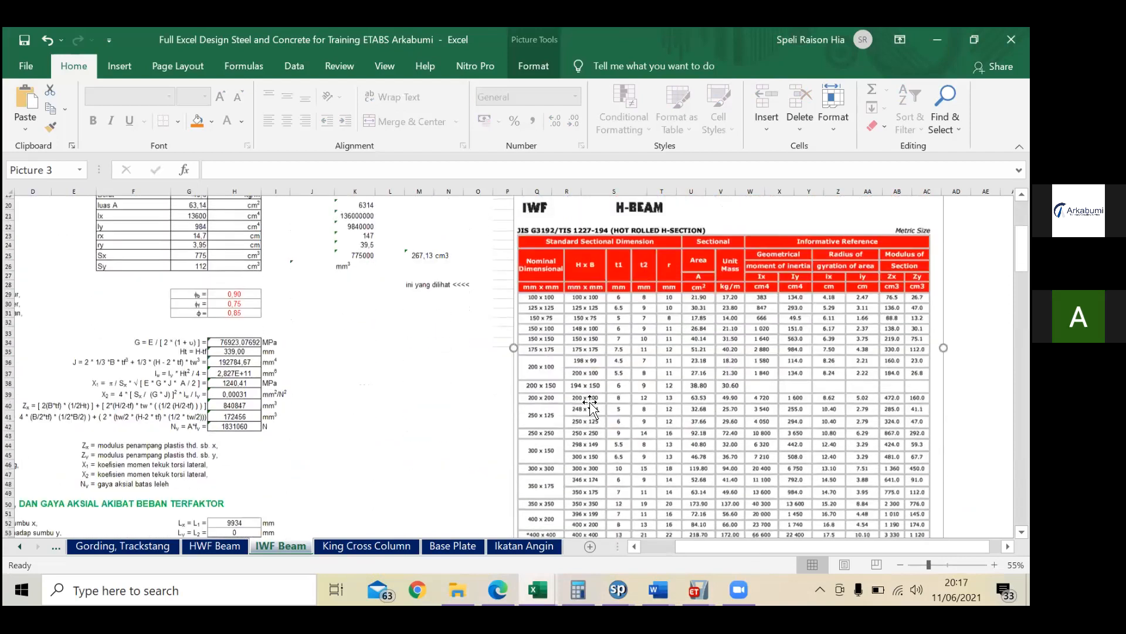
pyautogui.scroll(-2, 590, 406)
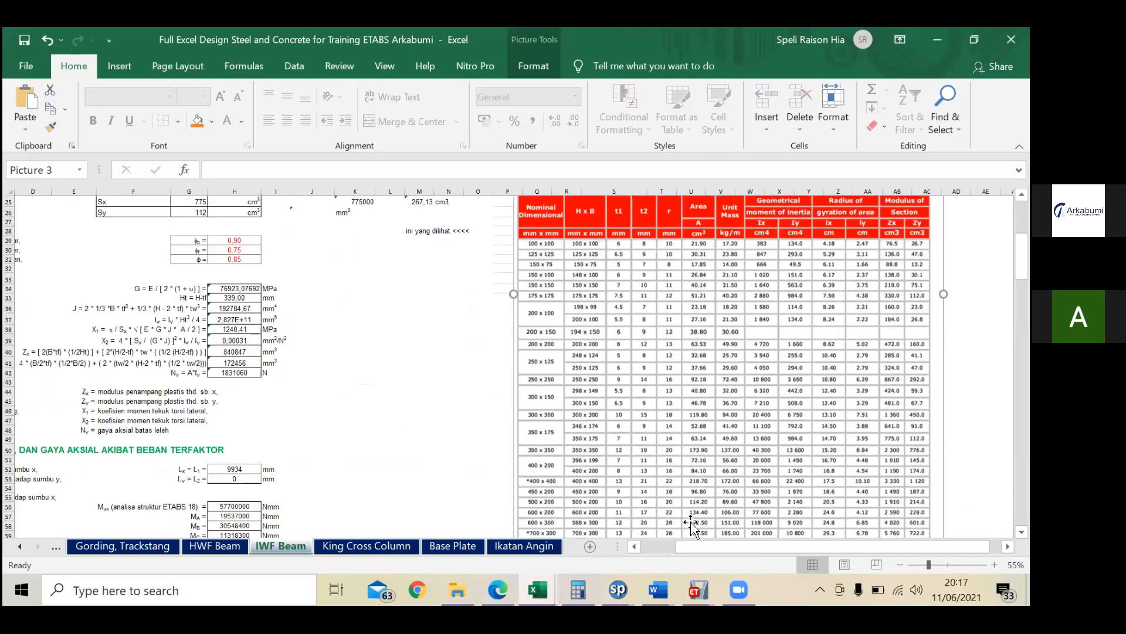
pyautogui.scroll(-3, 691, 522)
pyautogui.press('Escape')
pyautogui.scroll(4, 609, 433)
pyautogui.scroll(2, 558, 380)
pyautogui.scroll(-2, 610, 381)
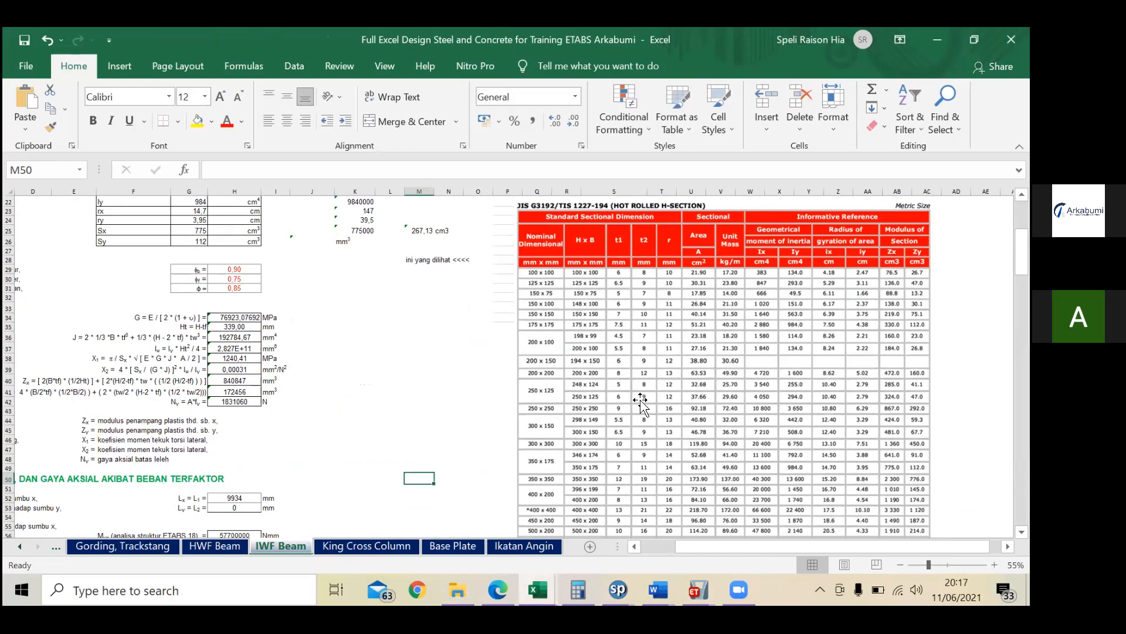
pyautogui.scroll(-3, 640, 402)
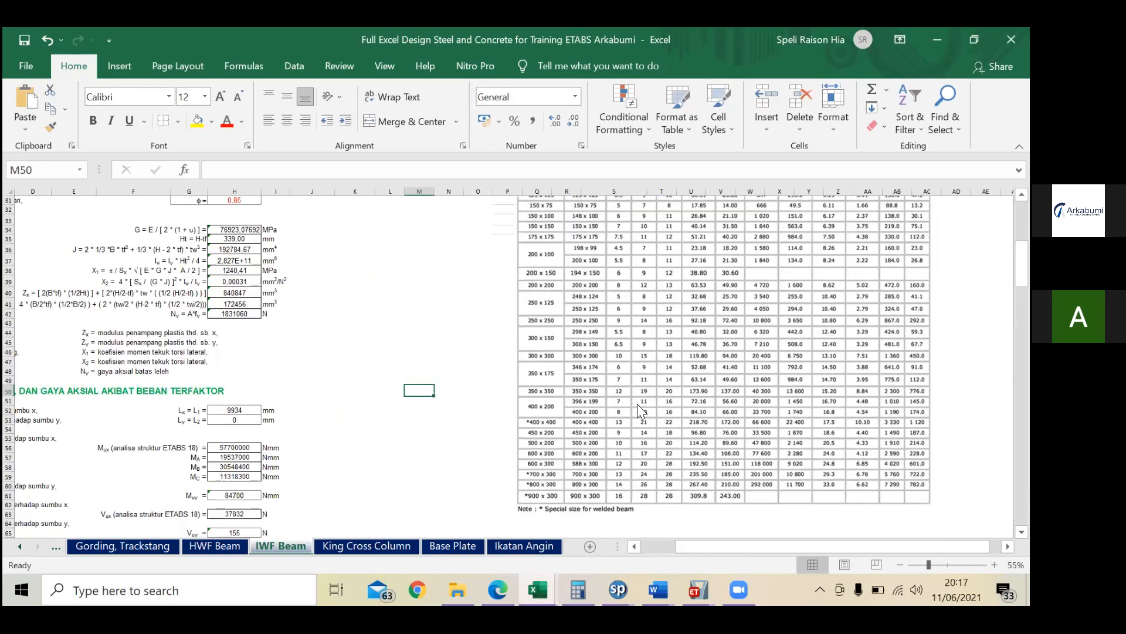
# Step: Return to the new wide flange section in ETABS and name it Rafter
pyautogui.hotkey('alt', 'Tab')
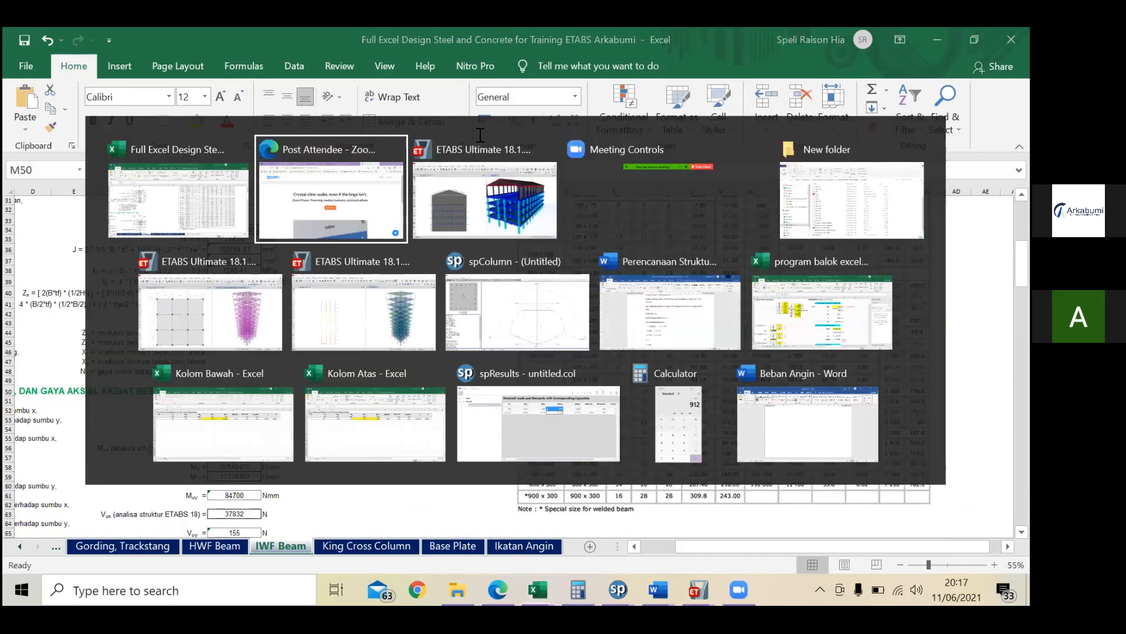
pyautogui.hotkey('alt', 'Tab')
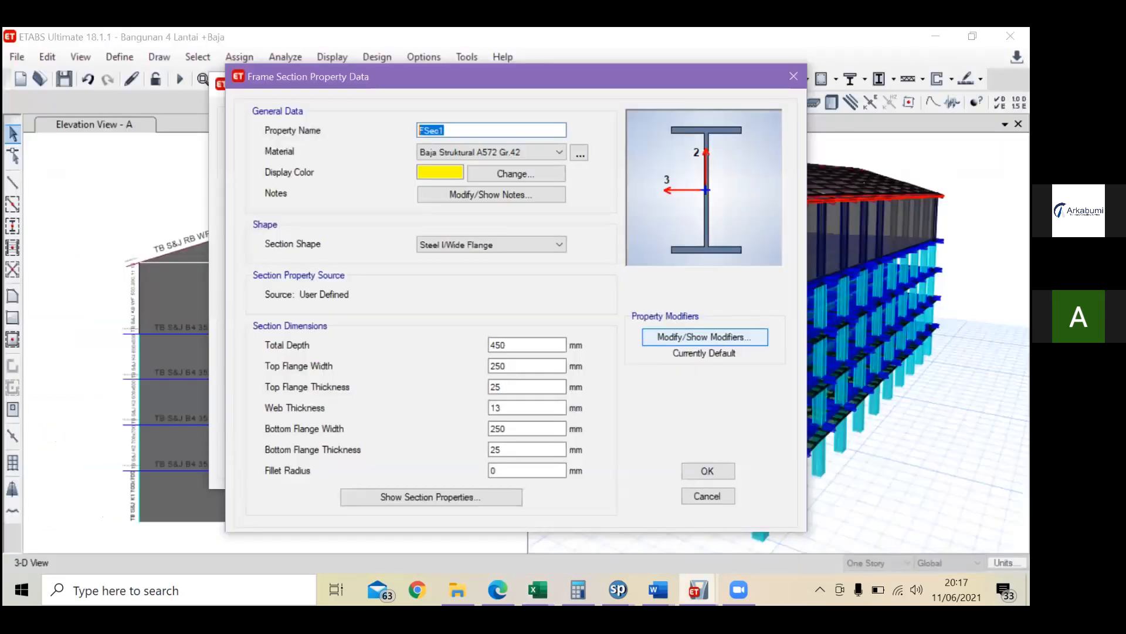
pyautogui.write('Balok')
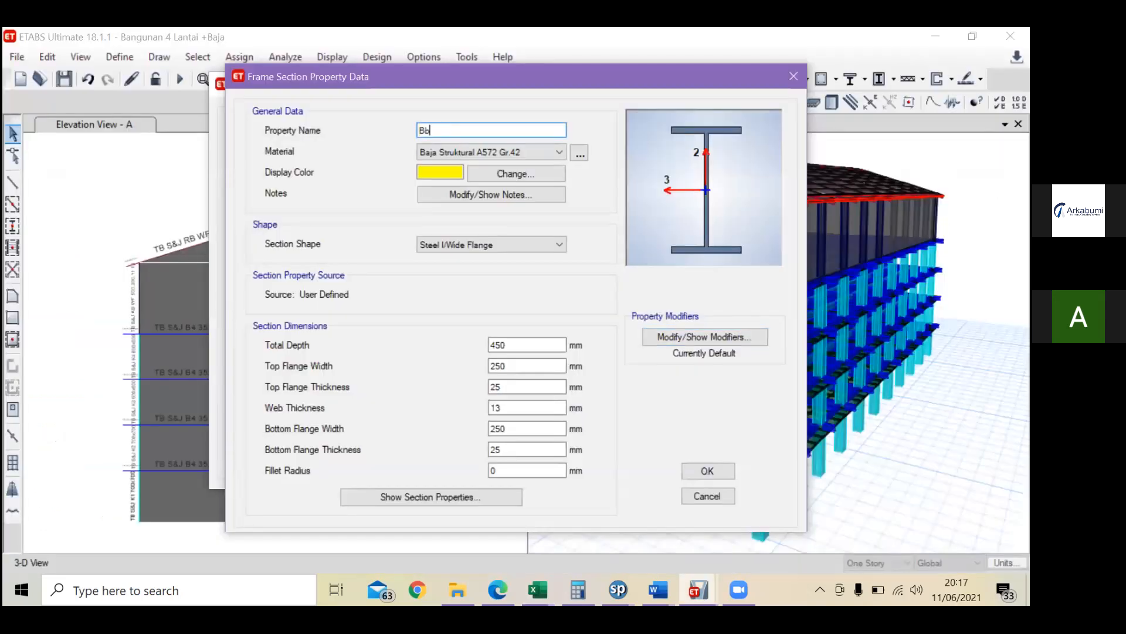
pyautogui.press('BackSpace')
pyautogui.press('BackSpace')
pyautogui.press('BackSpace')
pyautogui.press('BackSpace')
pyautogui.press('BackSpace')
pyautogui.write('Rafter')
# Step: Set the Rafter section's total depth to 350 mm
pyautogui.click(513, 346)
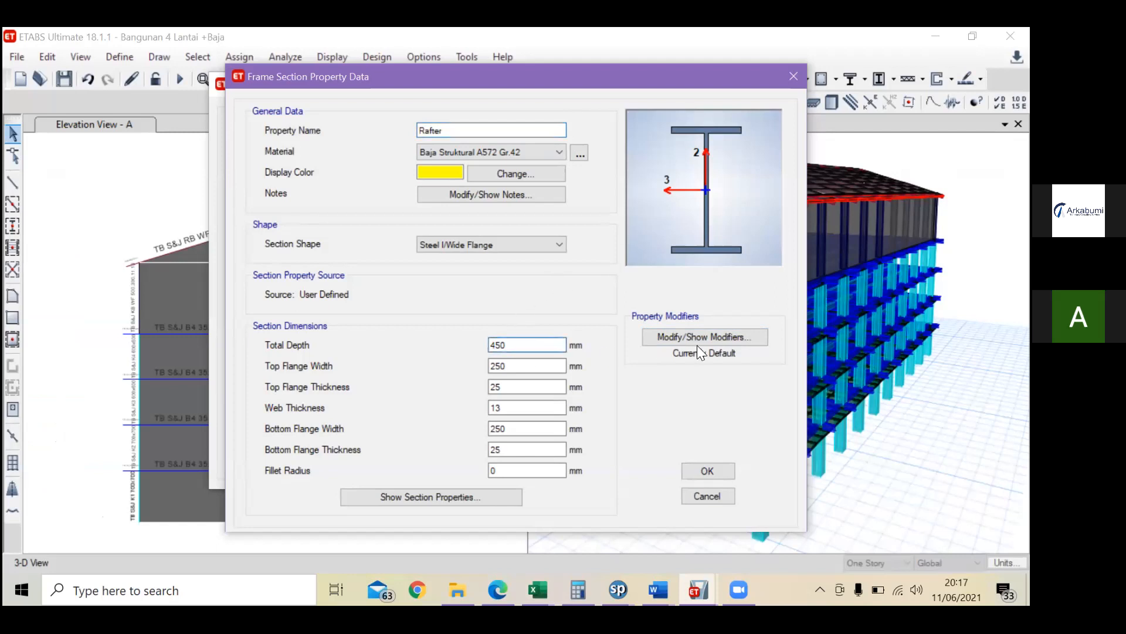
pyautogui.doubleClick(518, 345)
pyautogui.write('34')
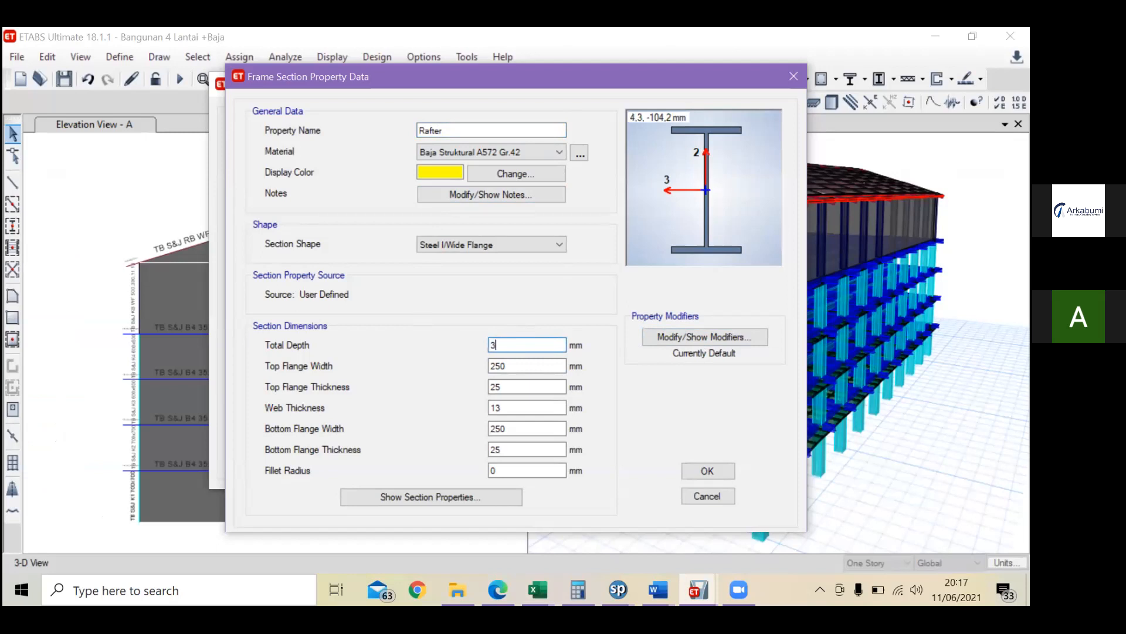
pyautogui.press('BackSpace')
pyautogui.press('BackSpace')
pyautogui.write('350')
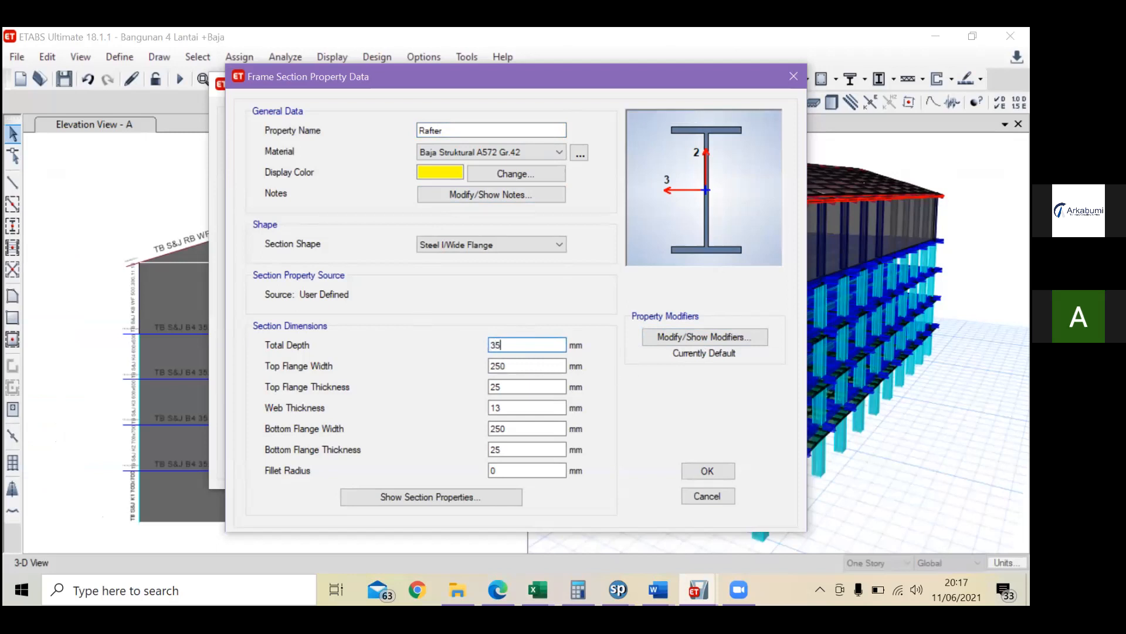
pyautogui.moveTo(519, 366); pyautogui.dragTo(448, 365)
pyautogui.write('17')
pyautogui.press('BackSpace')
pyautogui.press('BackSpace')
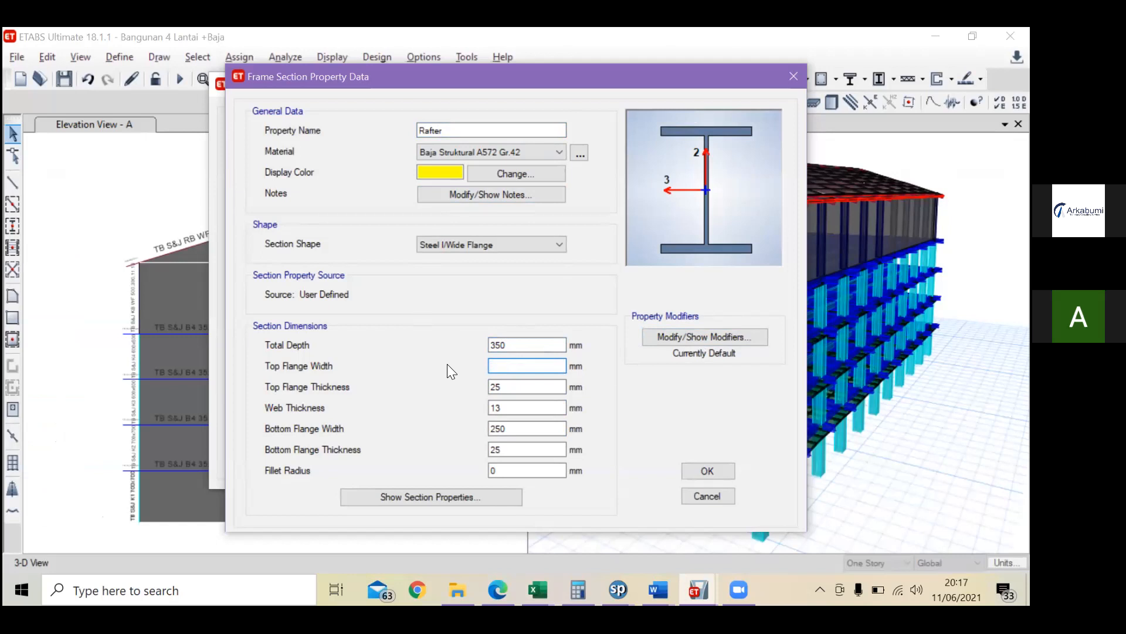
# Step: Check the 350 x 175 profile's width in the Excel table and set the Rafter section's top flange width to 175 mm
pyautogui.hotkey('alt', 'Tab')
pyautogui.scroll(7, 595, 324)
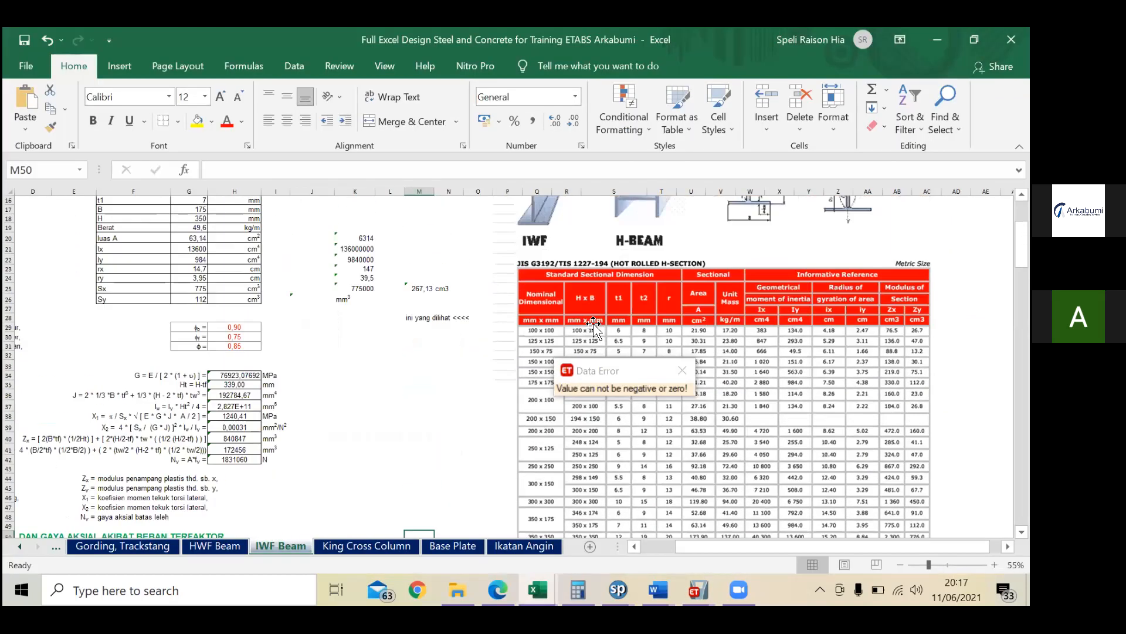
pyautogui.scroll(-2, 595, 325)
pyautogui.scroll(-2, 594, 326)
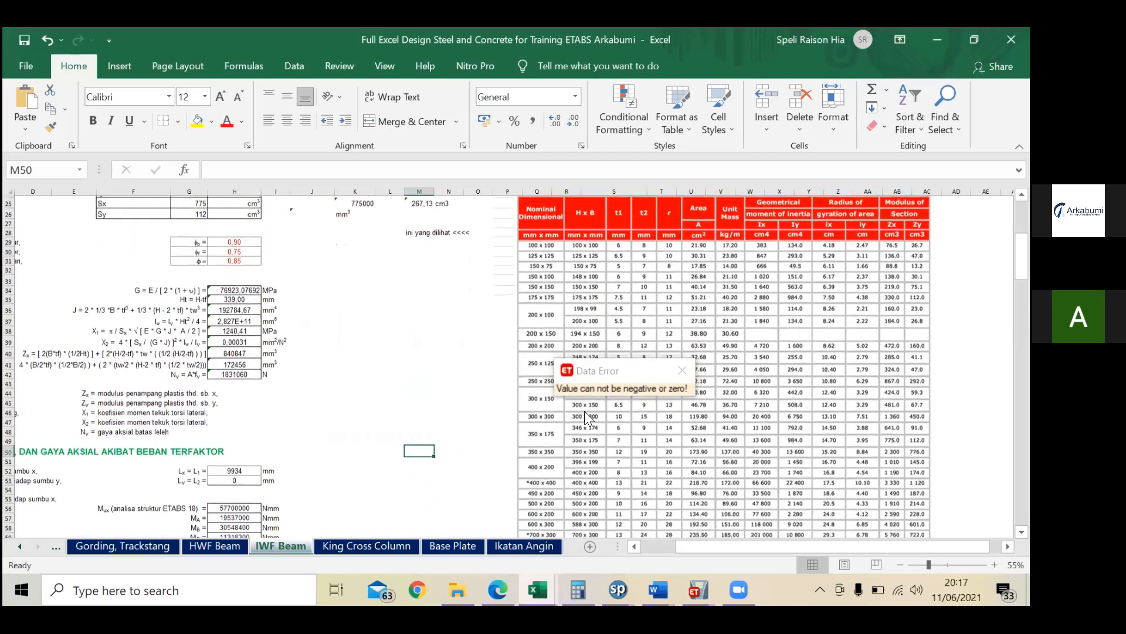
pyautogui.hotkey('alt', 'Tab')
pyautogui.hotkey('alt', 'Tab')
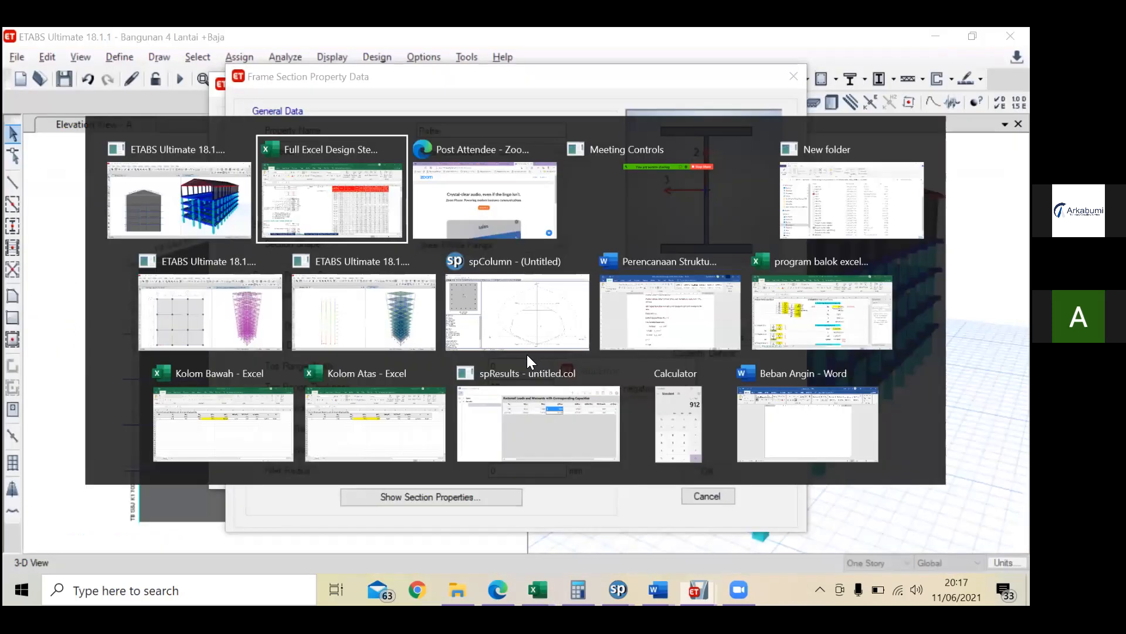
pyautogui.hotkey('alt', 'Tab')
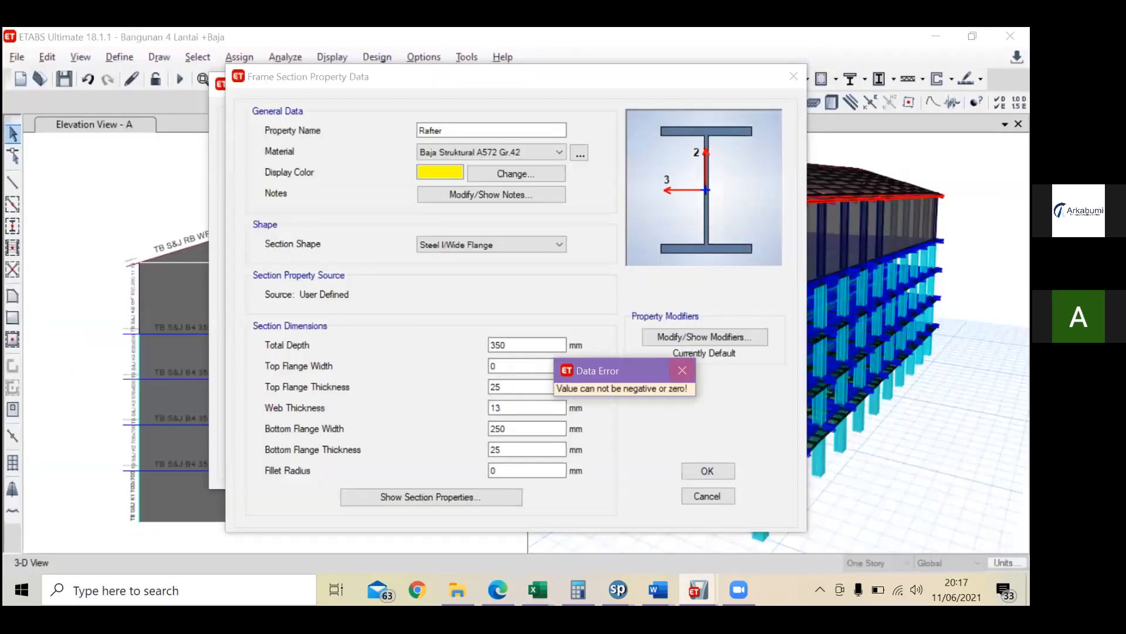
pyautogui.click(557, 392)
pyautogui.write('175')
pyautogui.press('Tab')
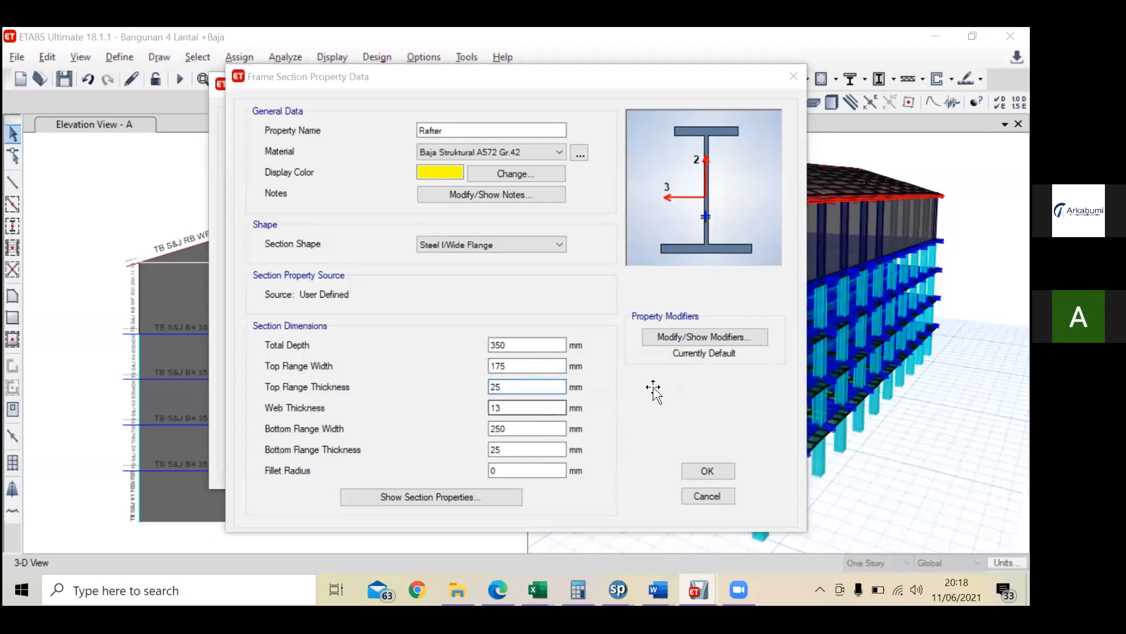
# Step: Look up the 350 x 175 profile's flange thickness t2 in Excel and set the Rafter's top flange thickness to 11 mm
pyautogui.hotkey('alt', 'Tab')
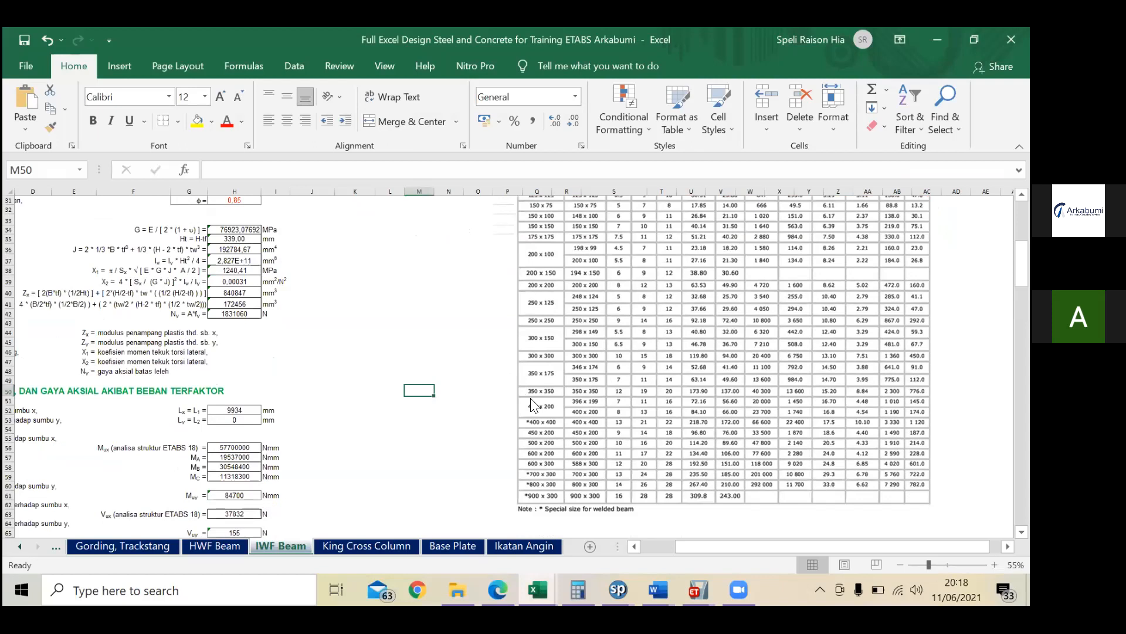
pyautogui.hotkey('alt', 'Tab')
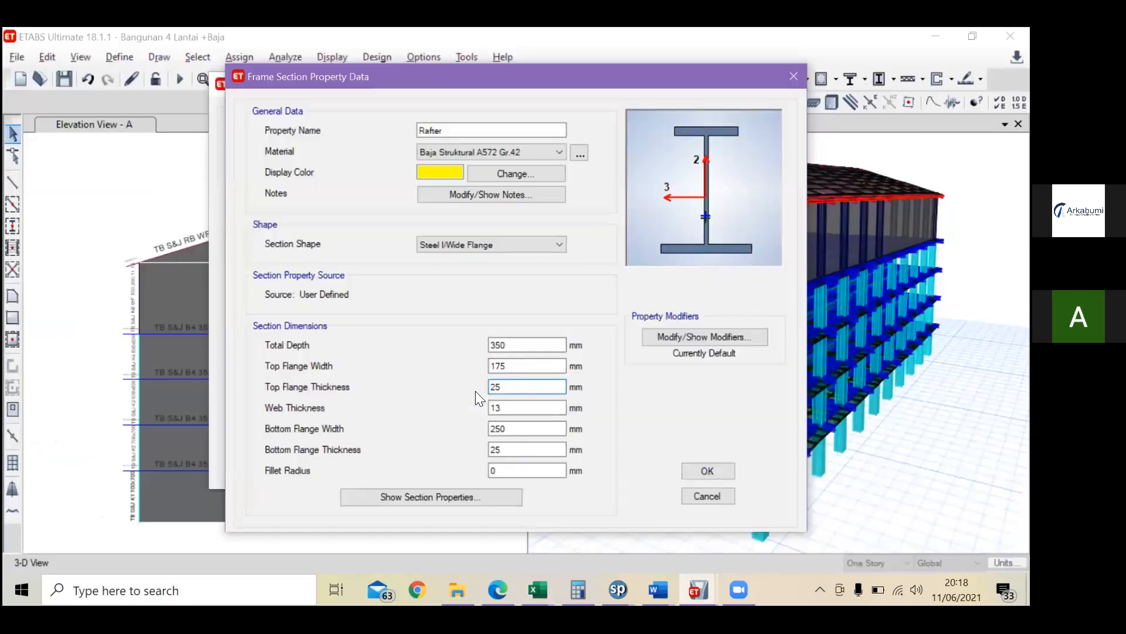
pyautogui.press('BackSpace')
pyautogui.press('BackSpace')
pyautogui.write('11')
pyautogui.press('Tab')
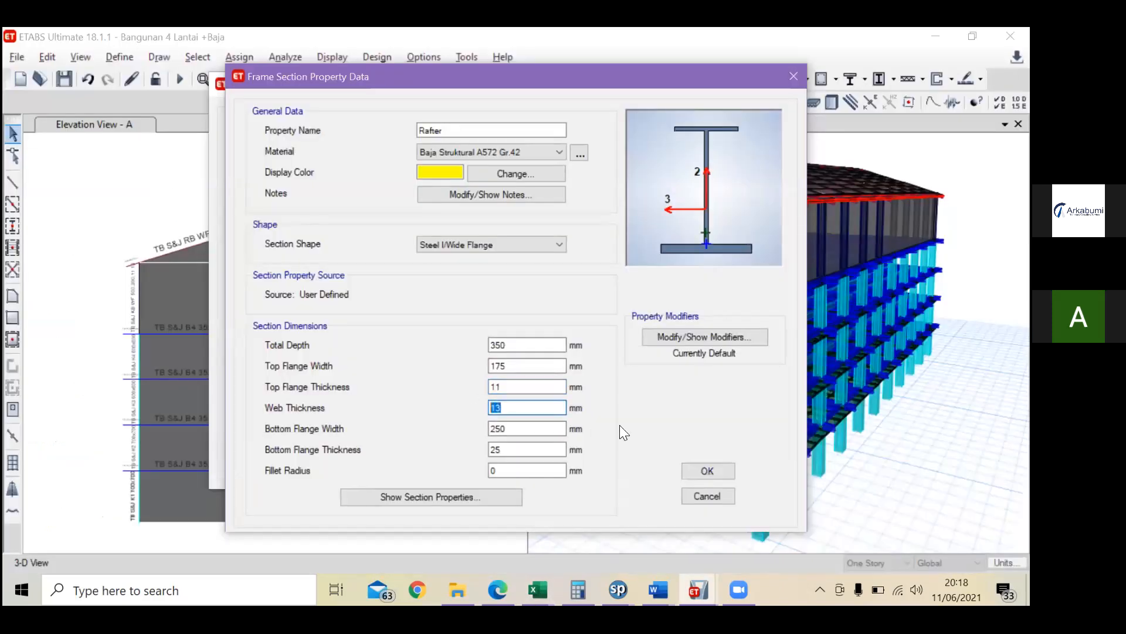
# Step: Look up the 350 x 175 profile's web thickness t1 in the Excel table and set the Rafter's web thickness to 7 mm in ETABS
pyautogui.hotkey('alt', 'Tab')
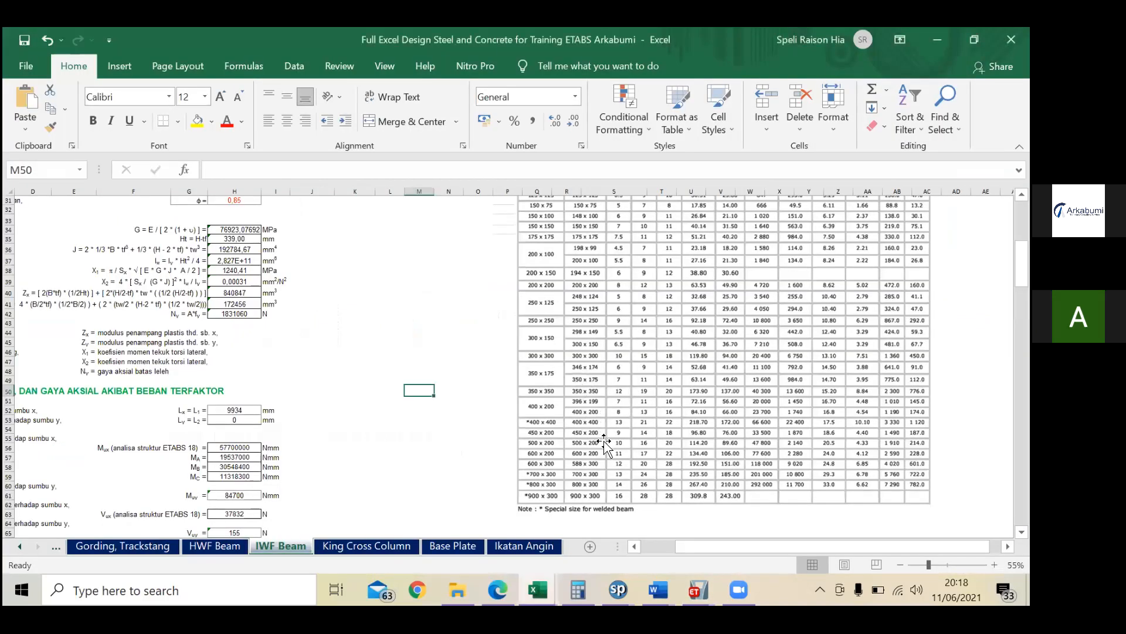
pyautogui.scroll(1, 604, 446)
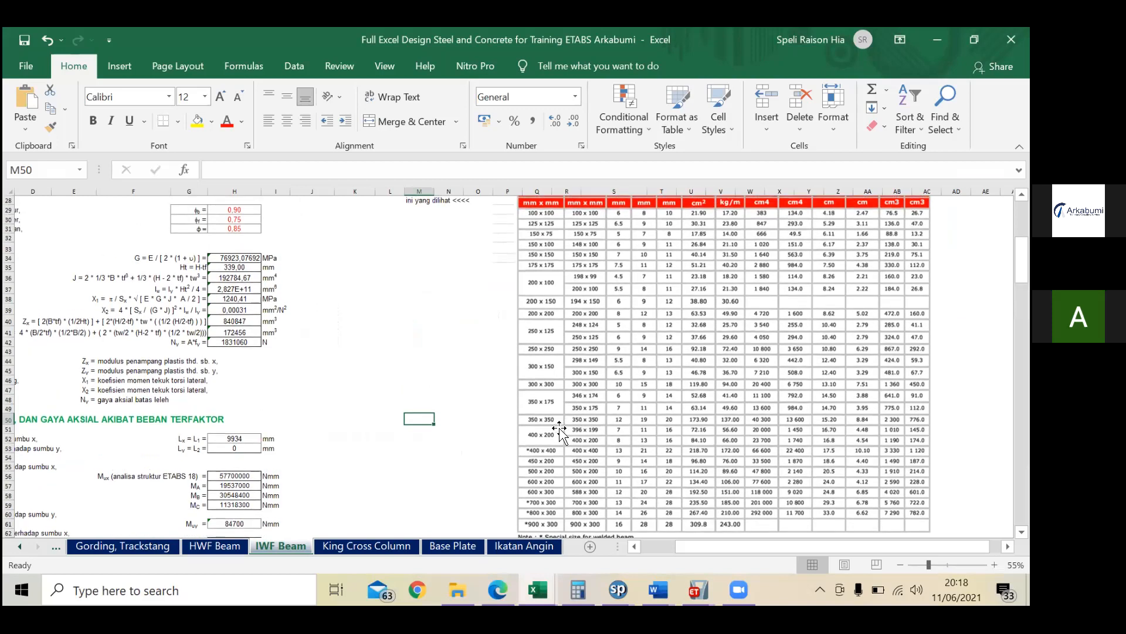
pyautogui.scroll(1, 554, 434)
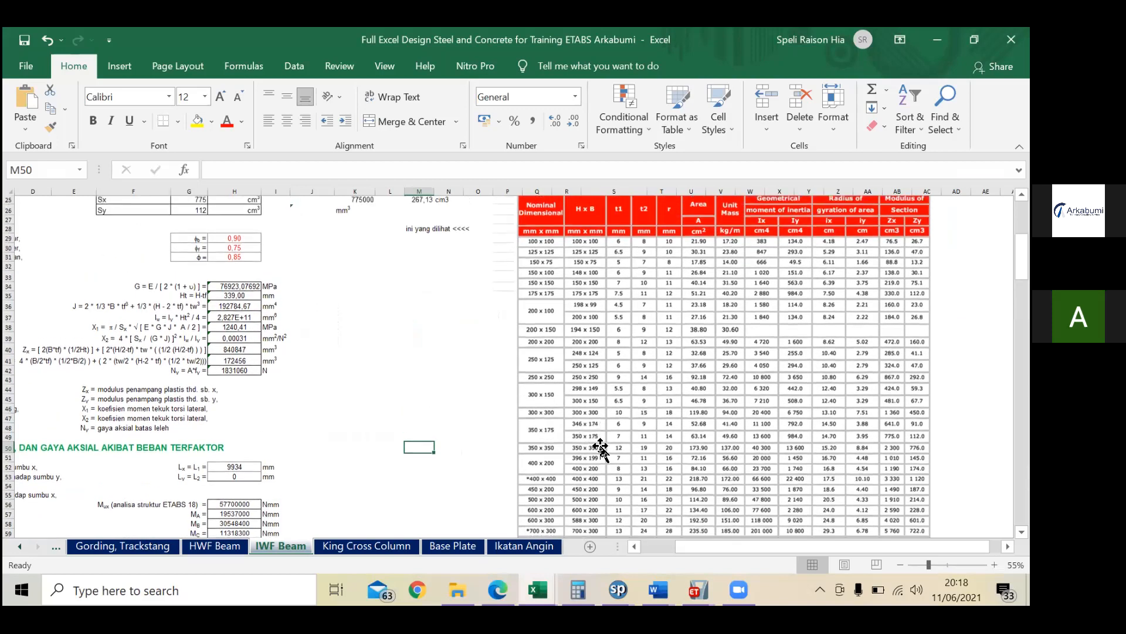
pyautogui.scroll(1, 583, 474)
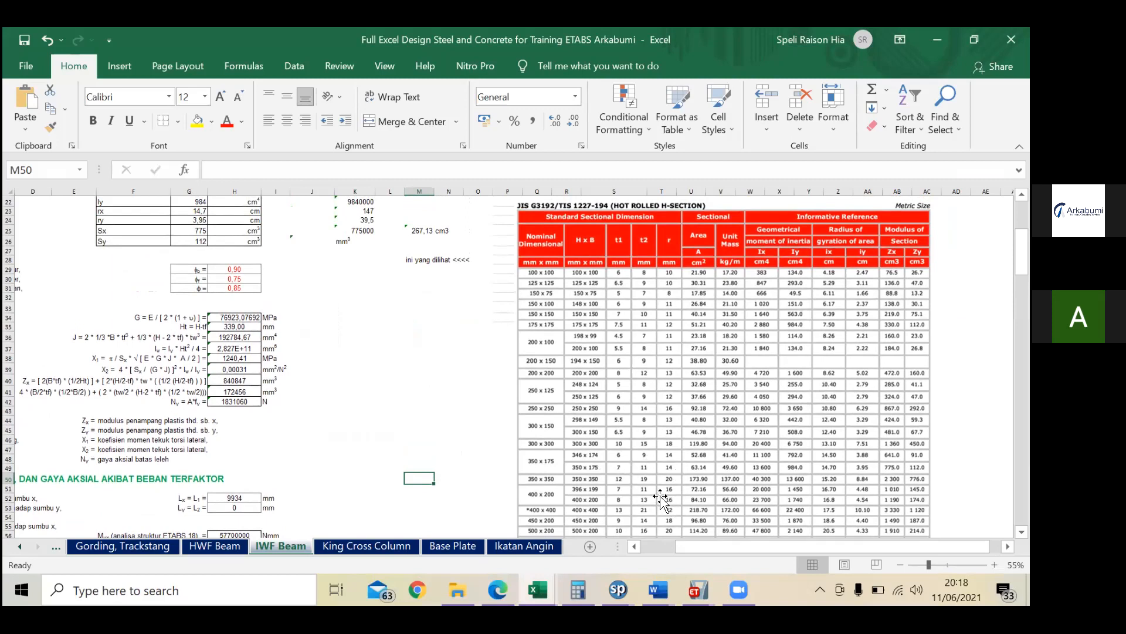
pyautogui.hotkey('alt', 'Tab')
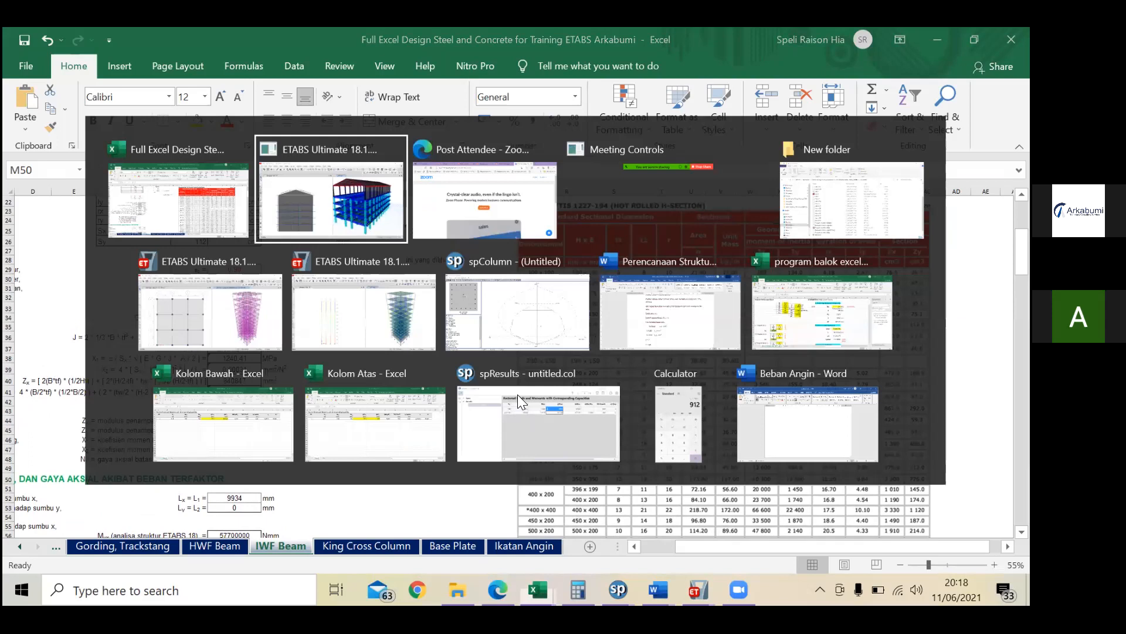
pyautogui.hotkey('alt', 'Tab')
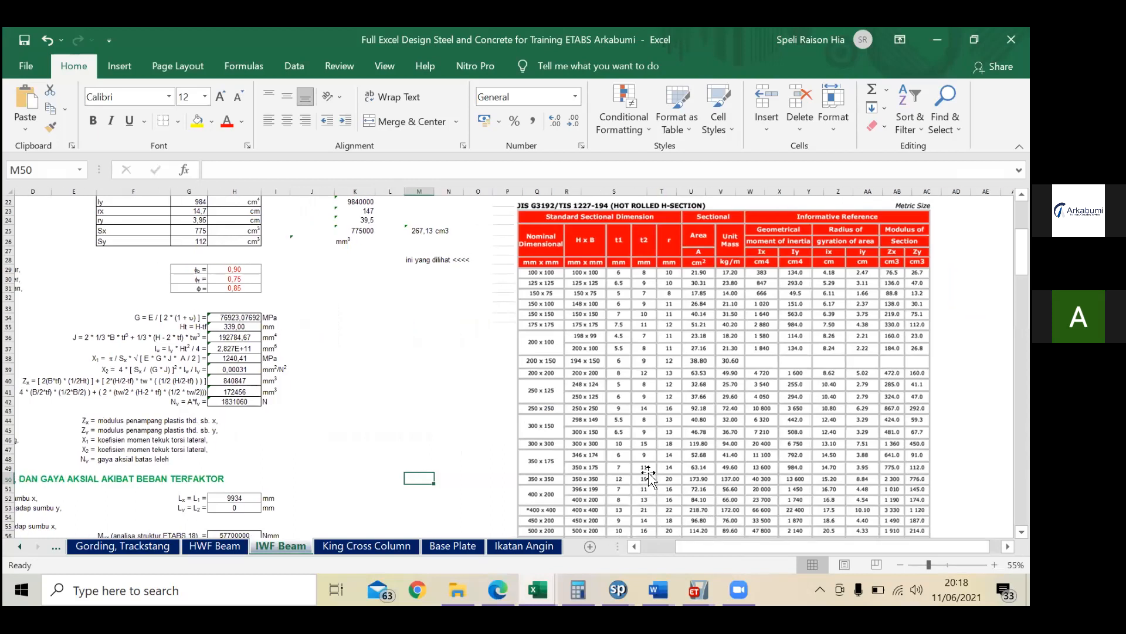
pyautogui.hotkey('alt', 'Tab')
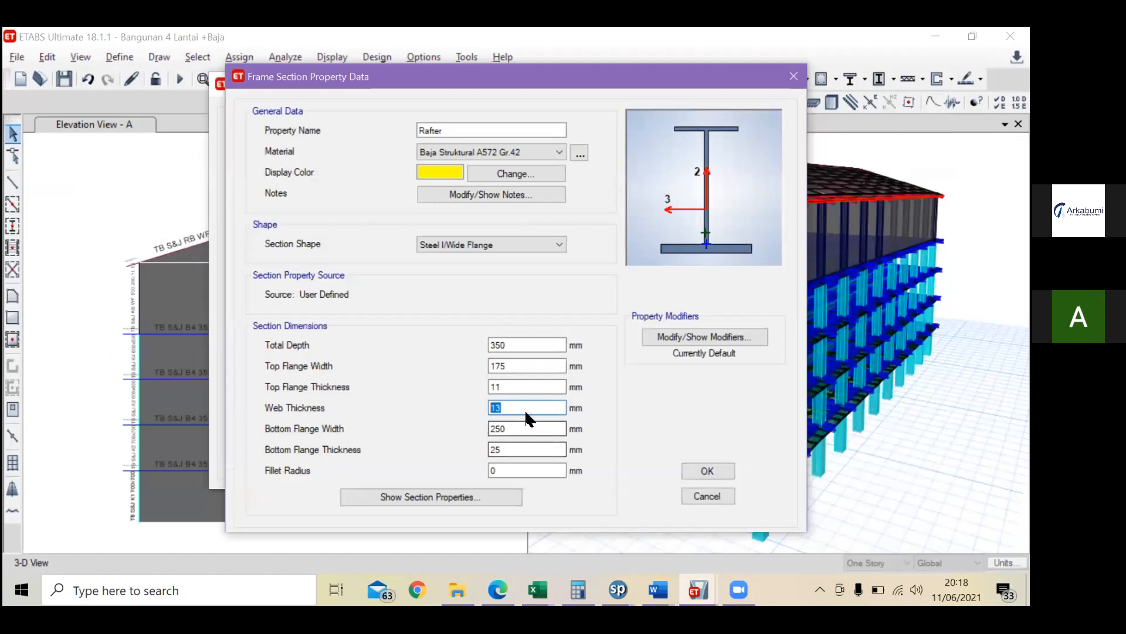
pyautogui.write('7')
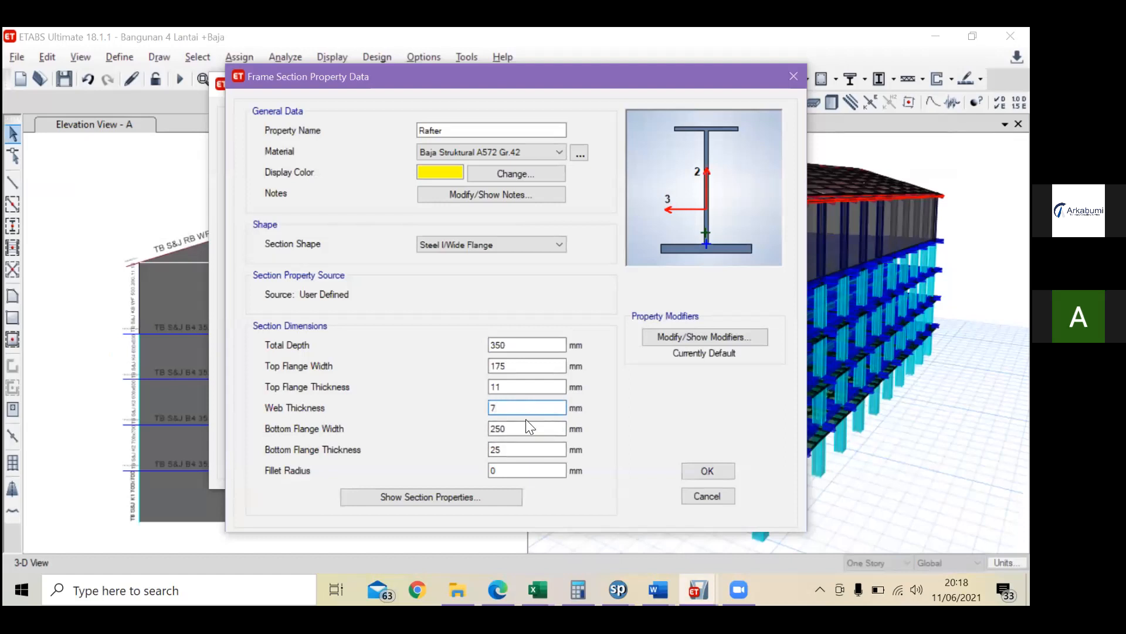
# Step: Set the Rafter section's bottom flange width to 175 mm and its bottom flange thickness to 11 mm
pyautogui.moveTo(528, 428); pyautogui.dragTo(463, 417)
pyautogui.write('175')
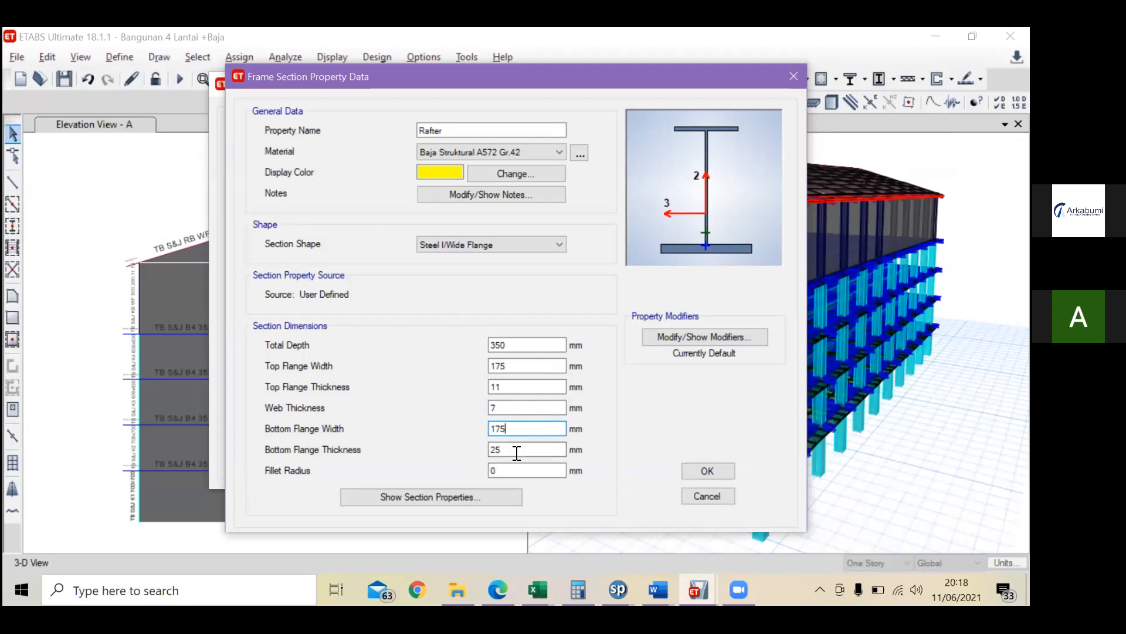
pyautogui.click(517, 449)
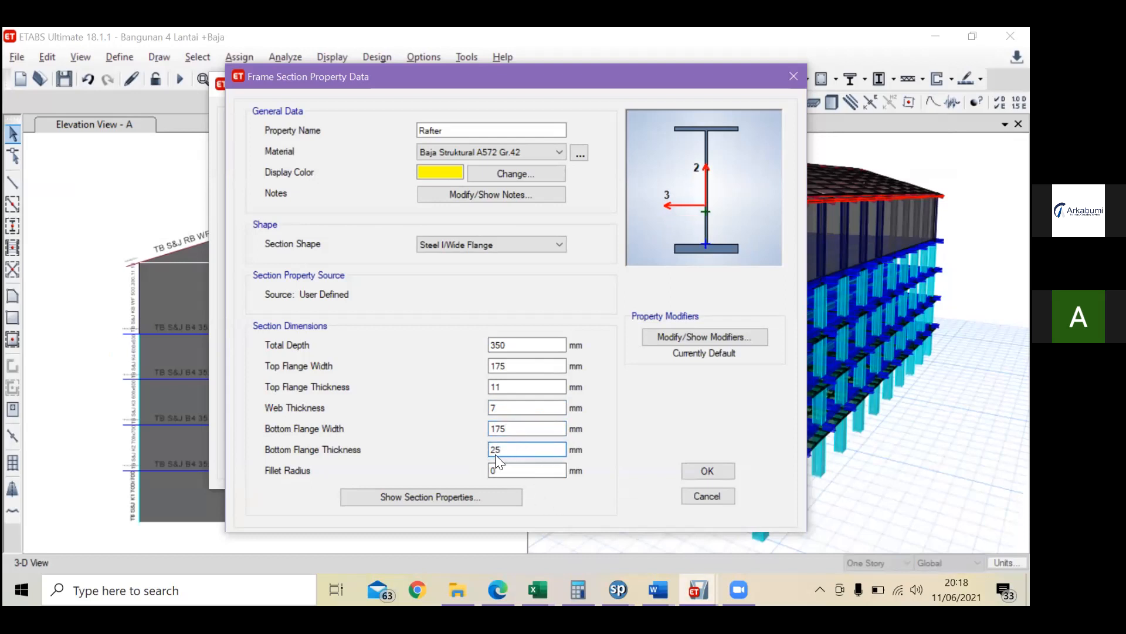
pyautogui.moveTo(510, 450); pyautogui.dragTo(470, 456)
pyautogui.write('11')
# Step: Look up the 350 x 175 profile's radius r in Excel, set the Rafter's fillet radius to 14 mm in ETABS and accept the section
pyautogui.click(508, 470)
pyautogui.hotkey('alt', 'Tab')
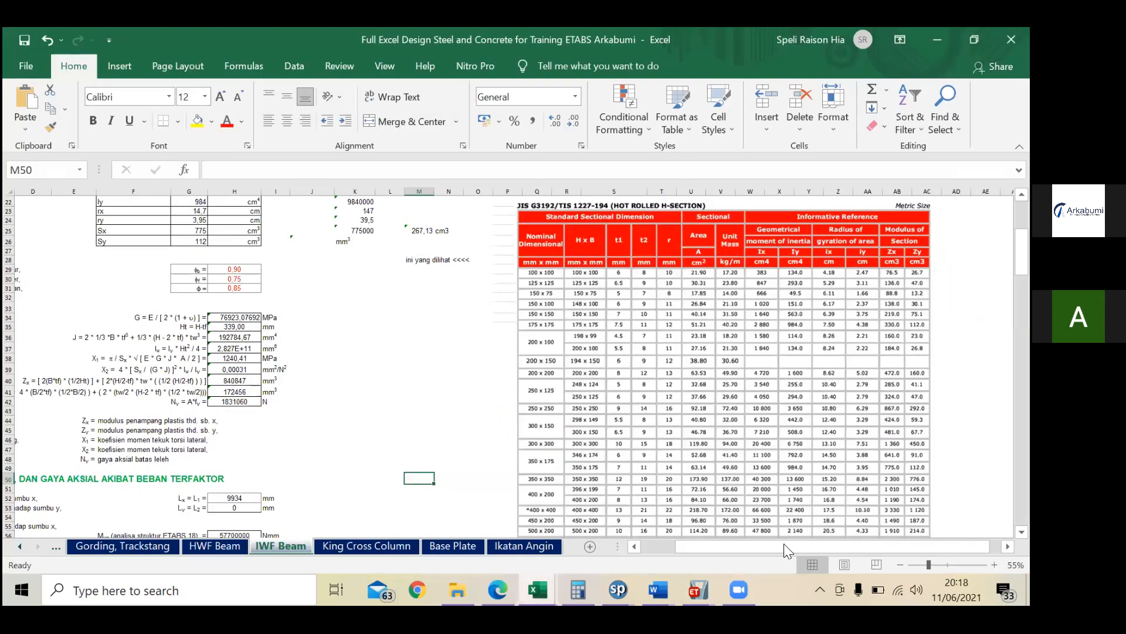
pyautogui.scroll(6, 795, 450)
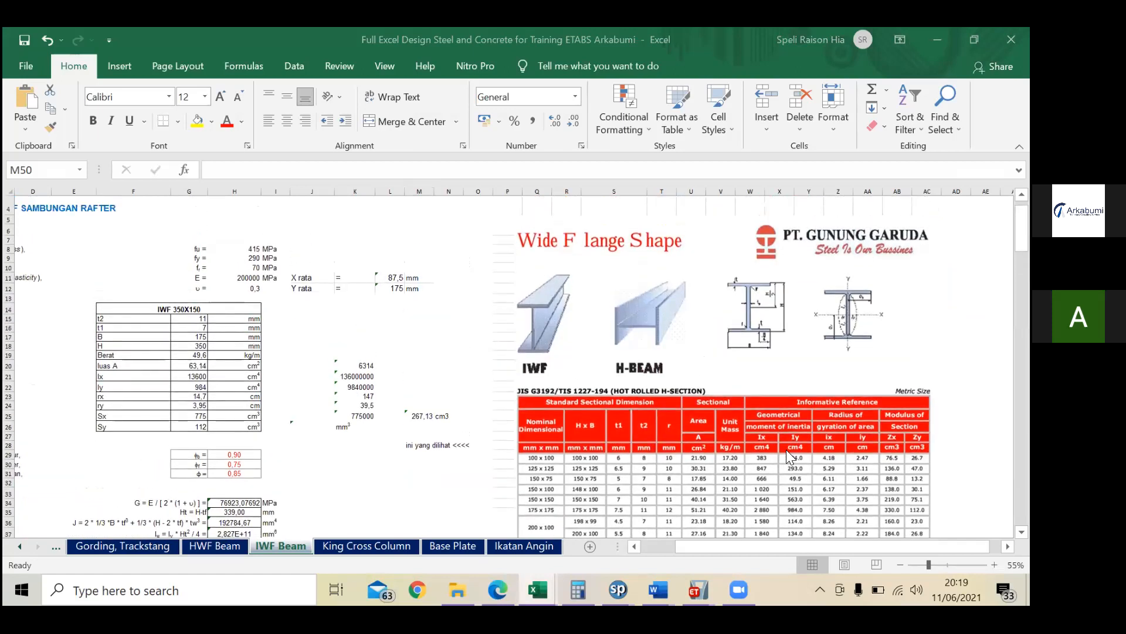
pyautogui.scroll(-4, 785, 450)
pyautogui.scroll(-2, 628, 499)
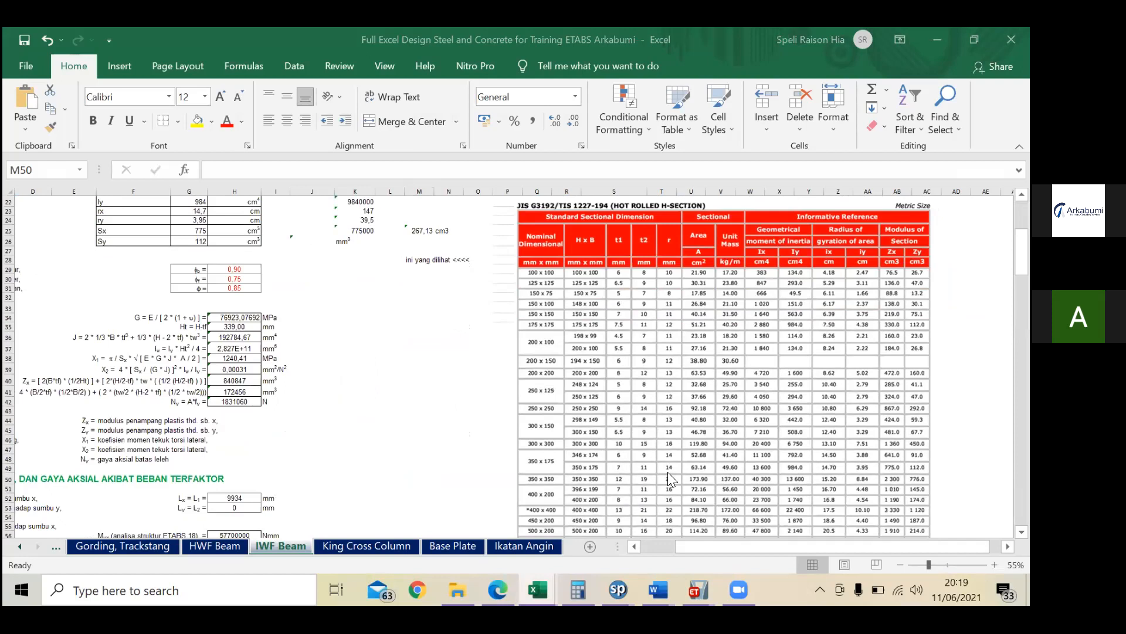
pyautogui.hotkey('alt', 'Tab')
pyautogui.hotkey('alt', 'Tab')
pyautogui.hotkey('alt', 'Tab')
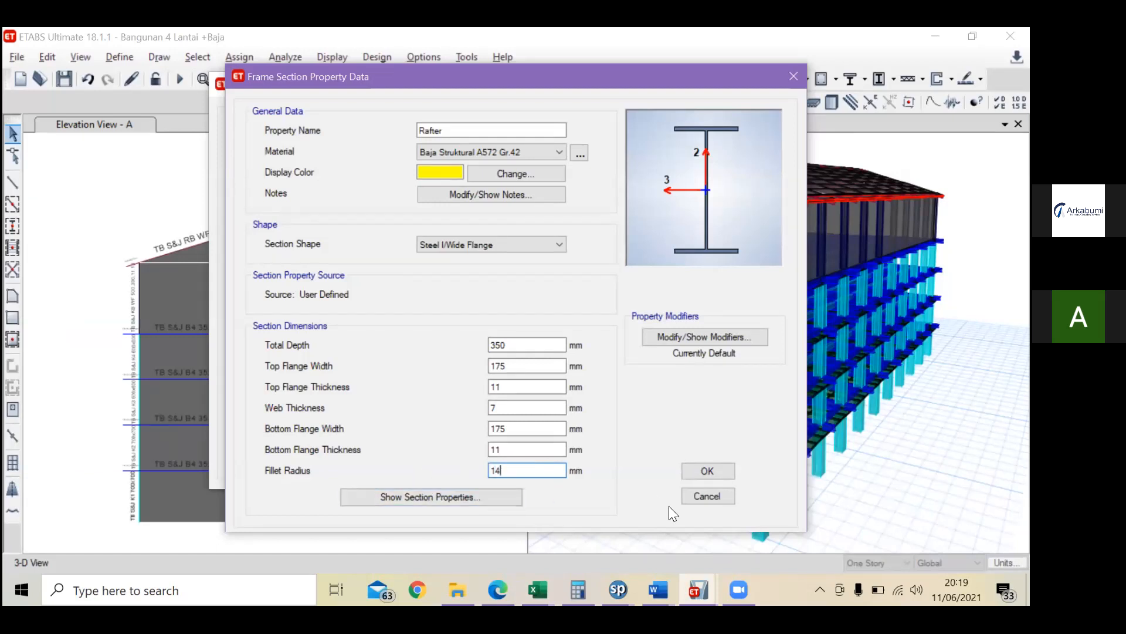
pyautogui.click(708, 477)
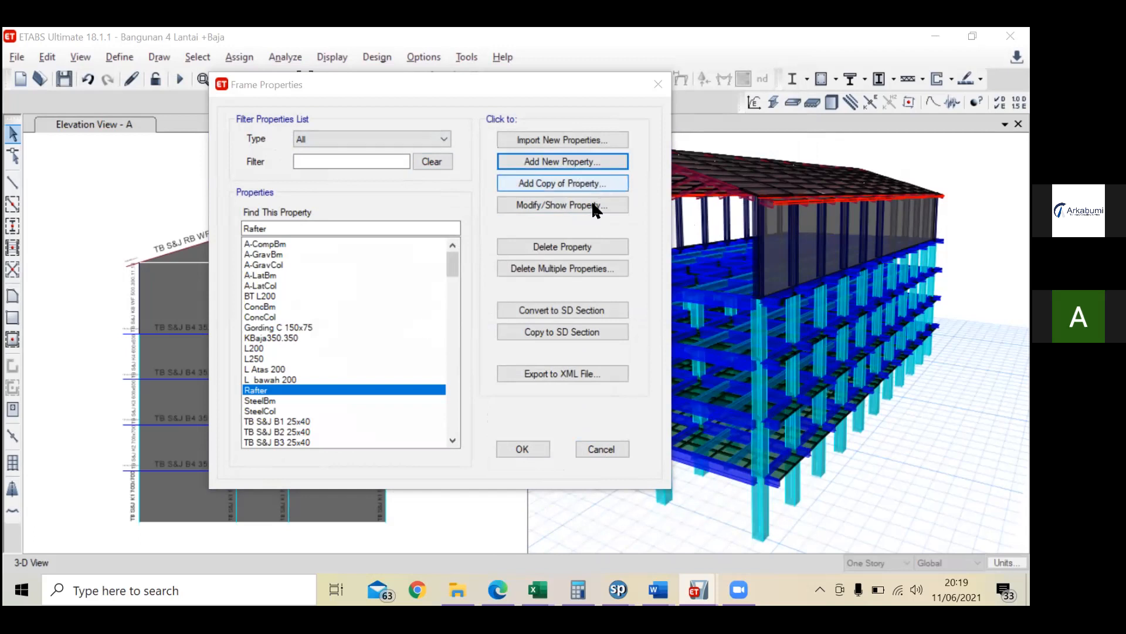
pyautogui.click(609, 162)
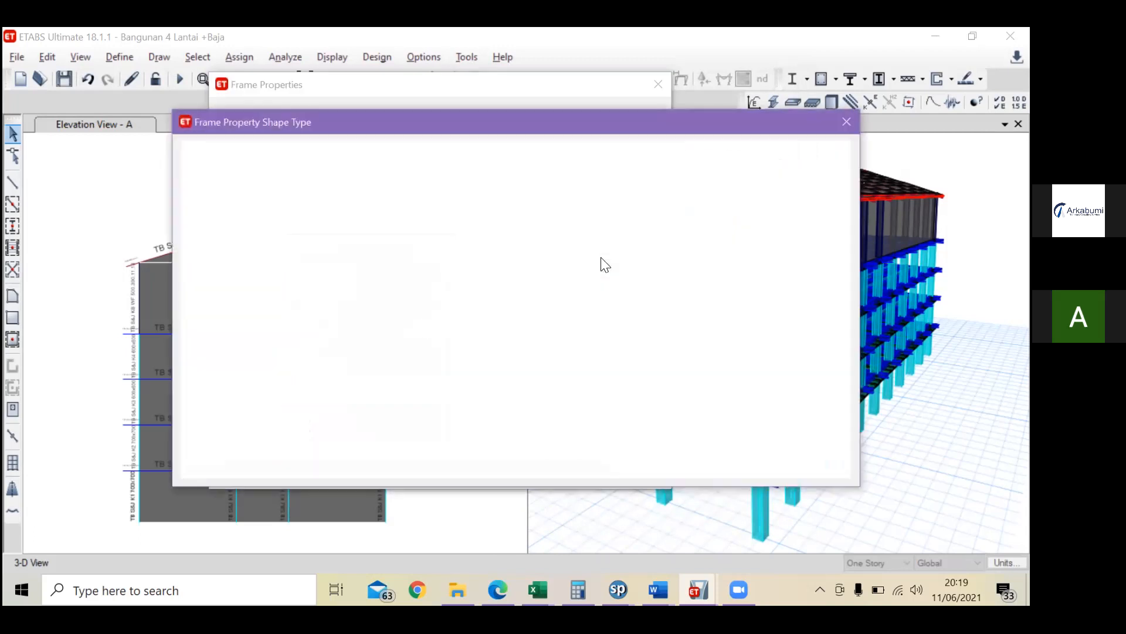
pyautogui.moveTo(630, 119); pyautogui.dragTo(608, 120)
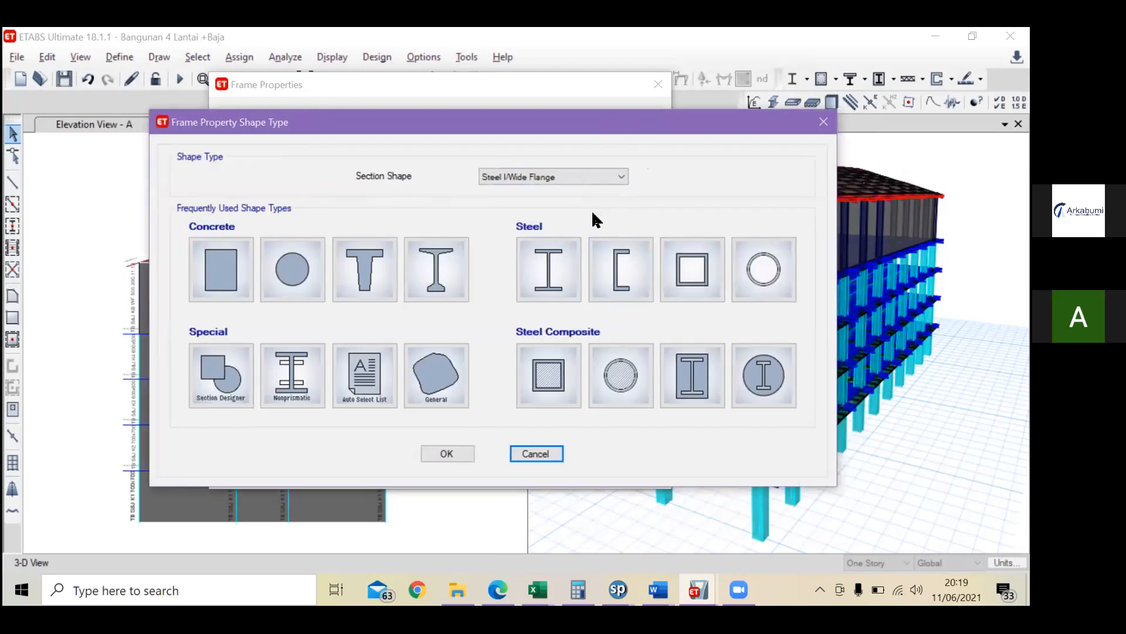
pyautogui.click(593, 179)
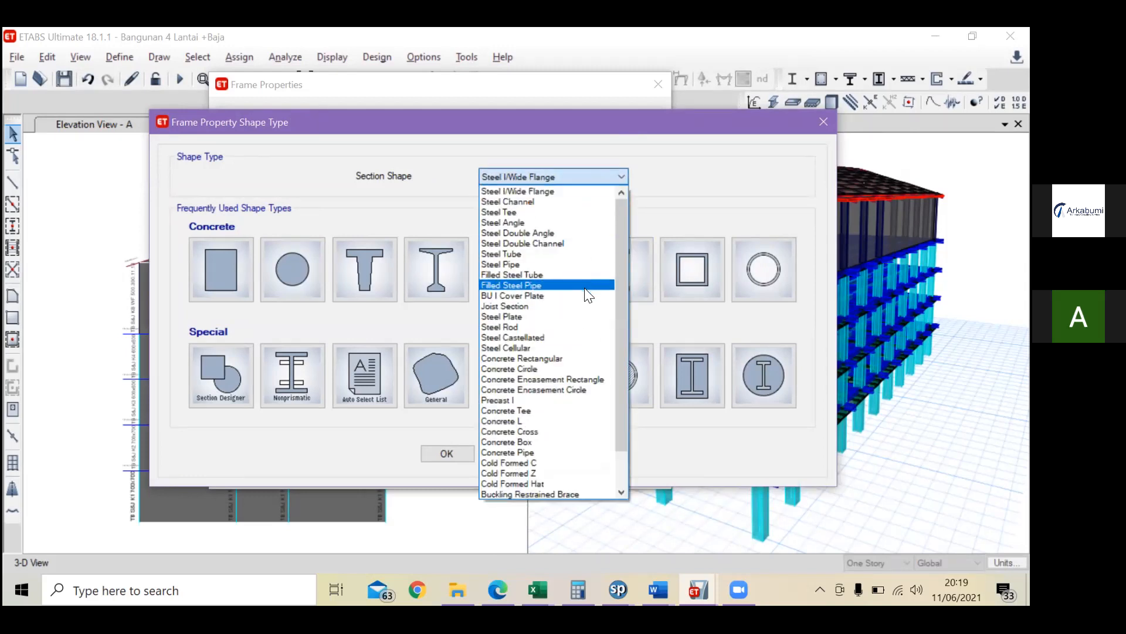
pyautogui.scroll(-2, 579, 340)
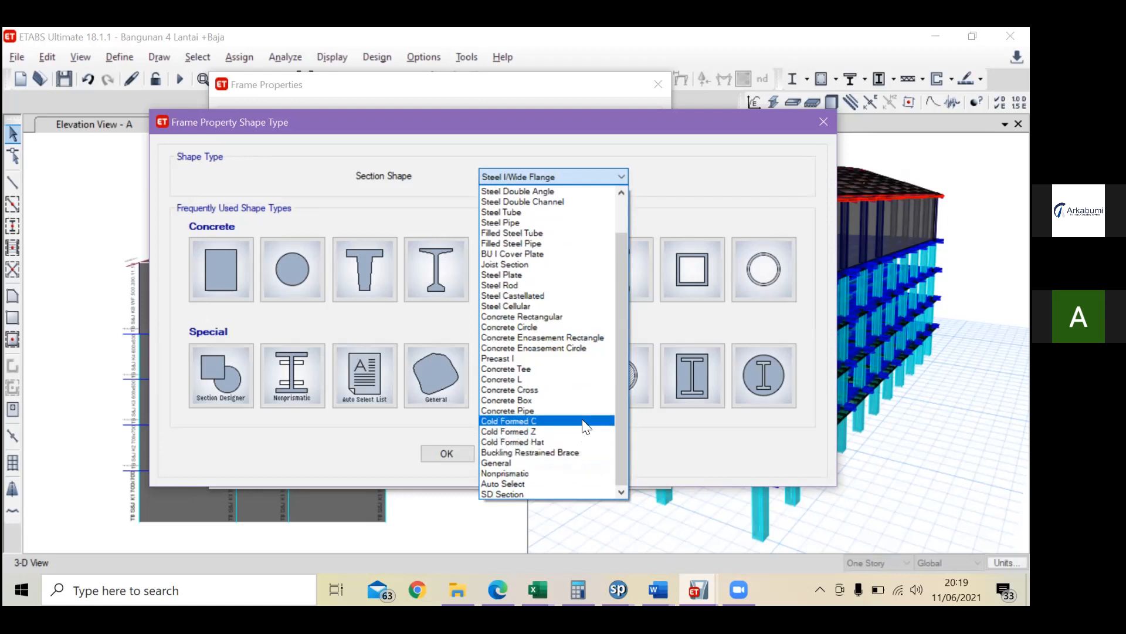
pyautogui.click(582, 420)
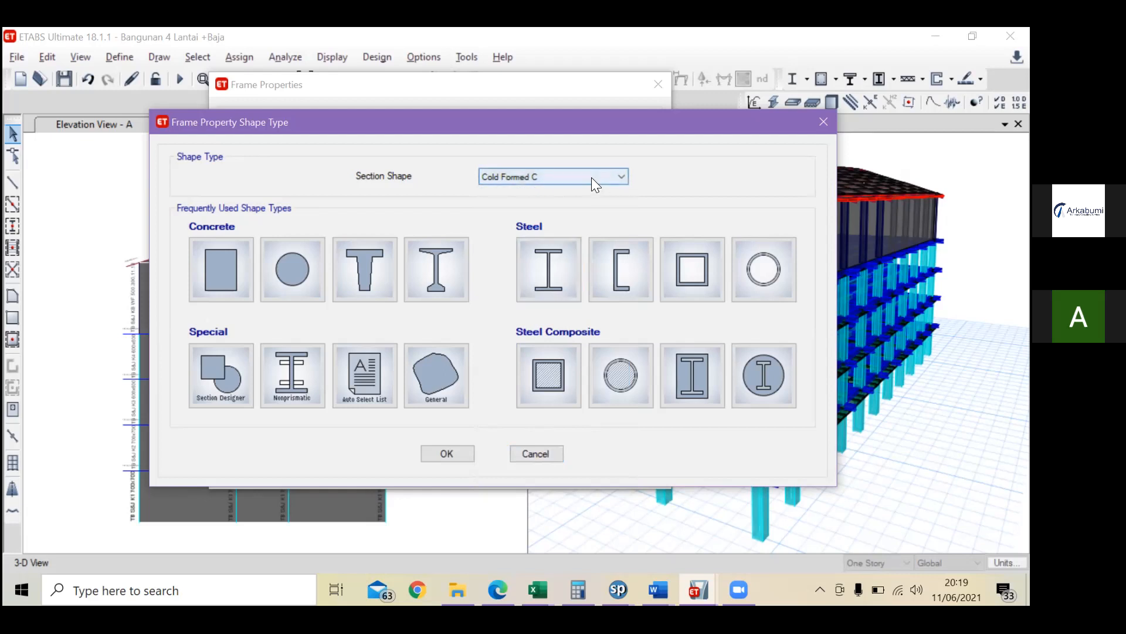
pyautogui.click(456, 447)
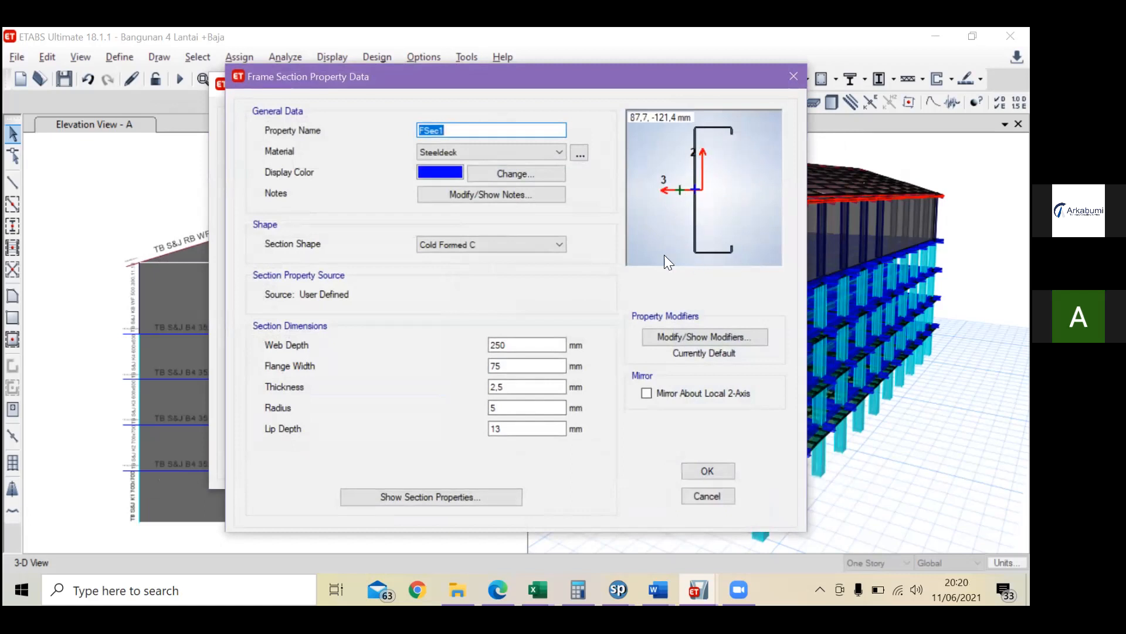
pyautogui.click(533, 152)
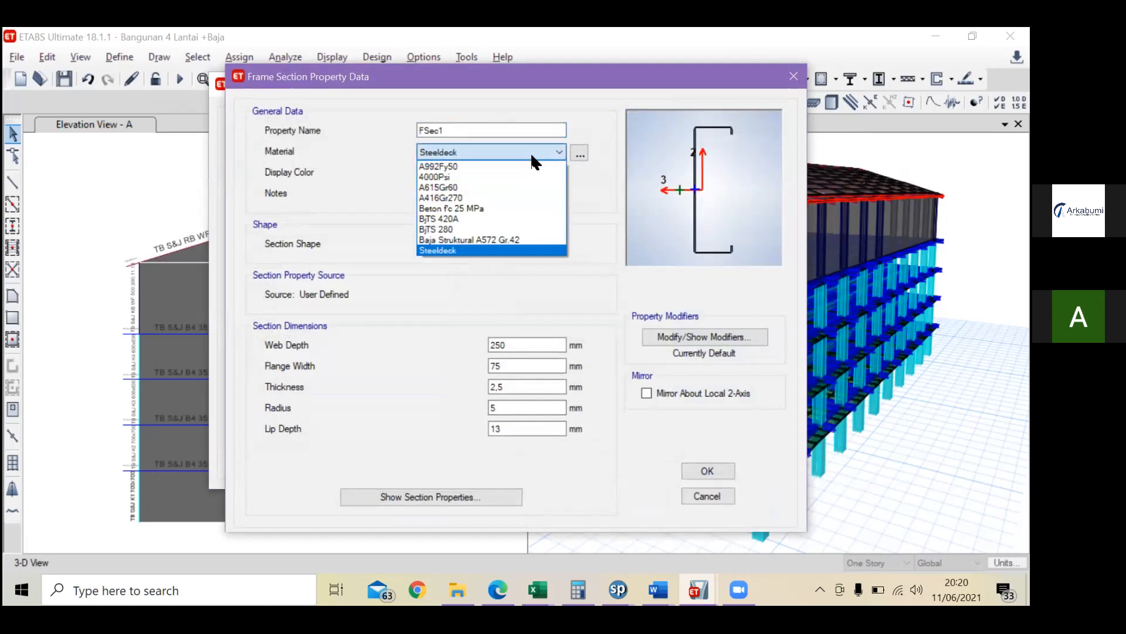
pyautogui.click(593, 220)
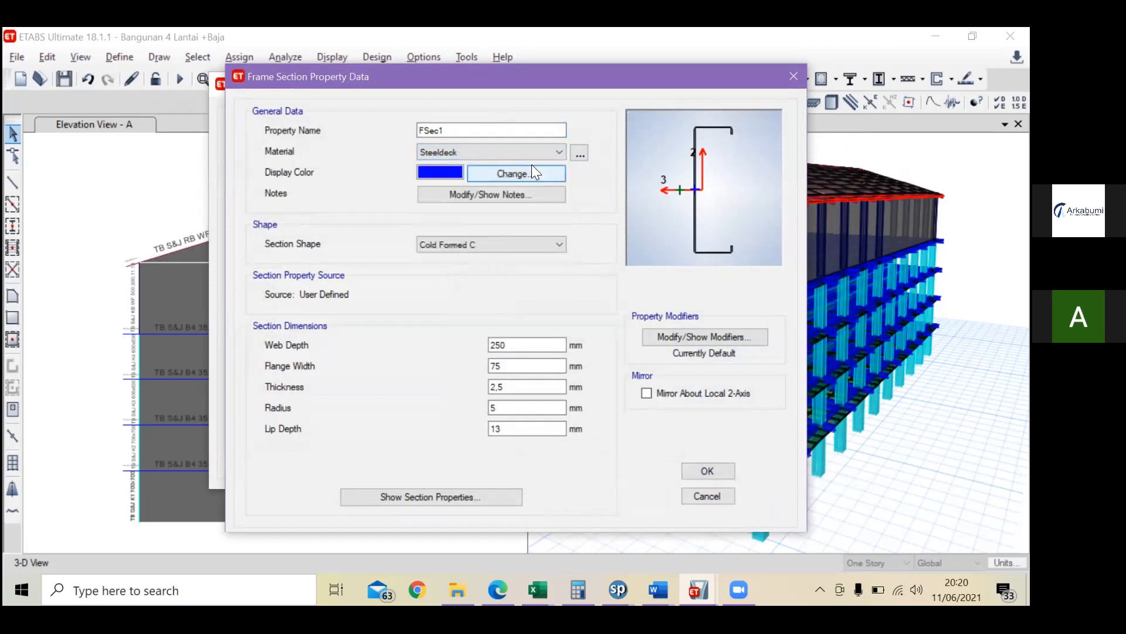
pyautogui.click(539, 152)
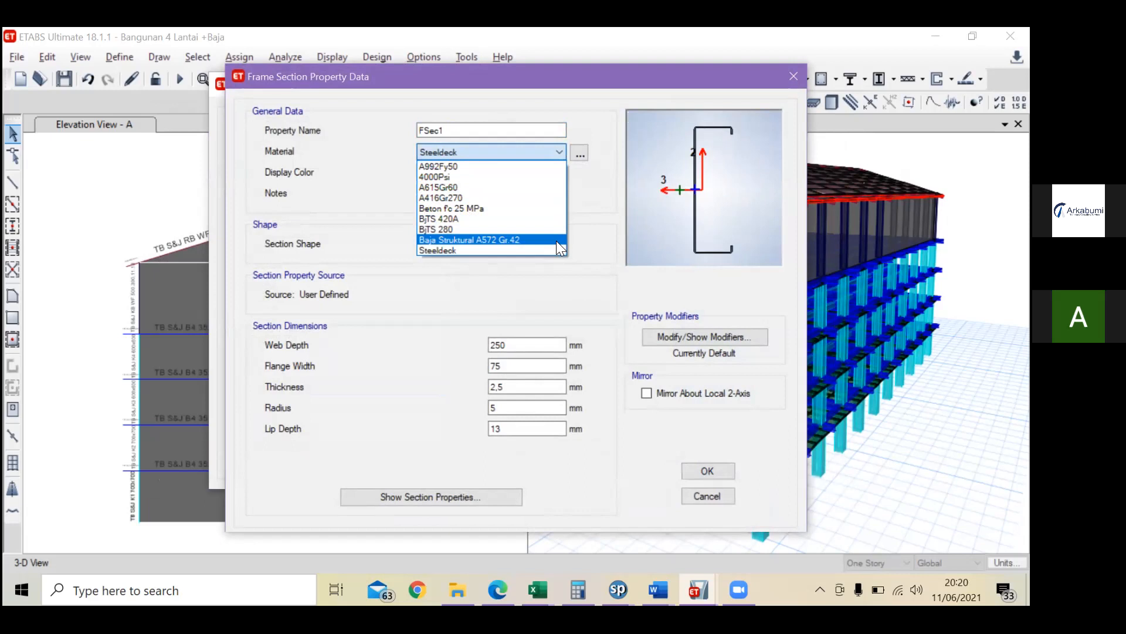
pyautogui.click(553, 241)
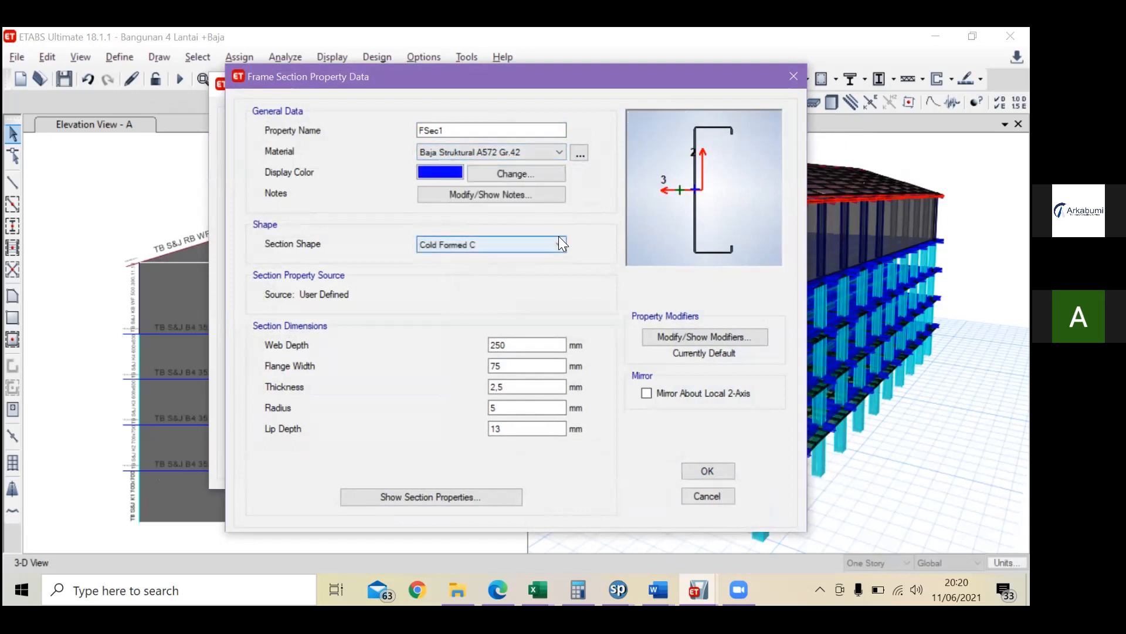
pyautogui.click(556, 237)
pyautogui.click(556, 237)
pyautogui.click(556, 240)
pyautogui.click(556, 241)
pyautogui.click(556, 241)
pyautogui.click(518, 210)
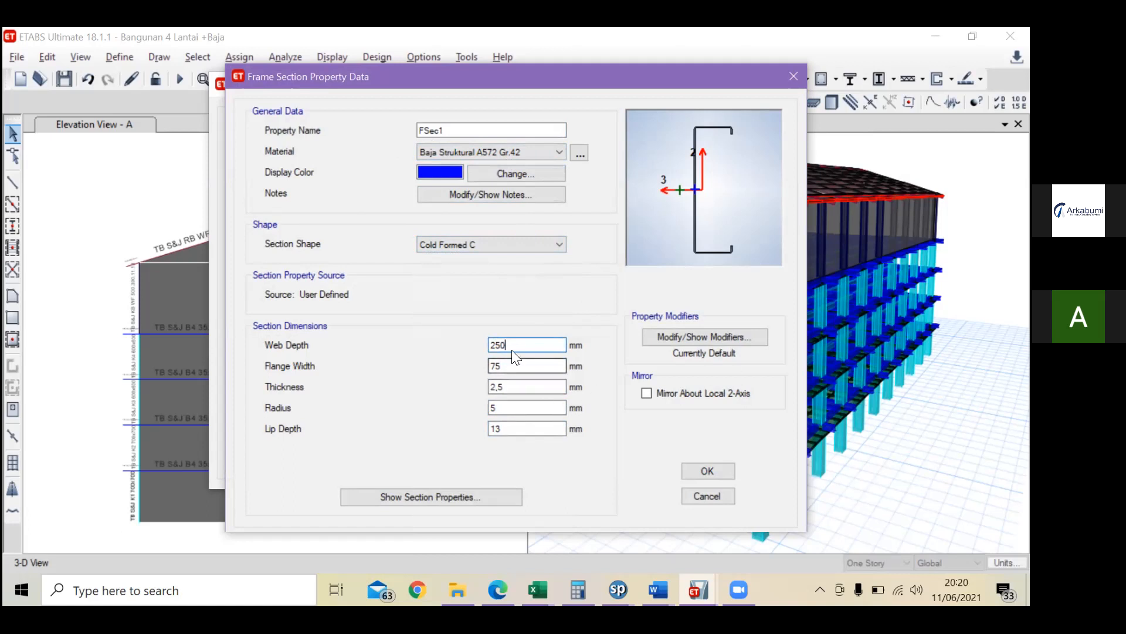
pyautogui.click(521, 367)
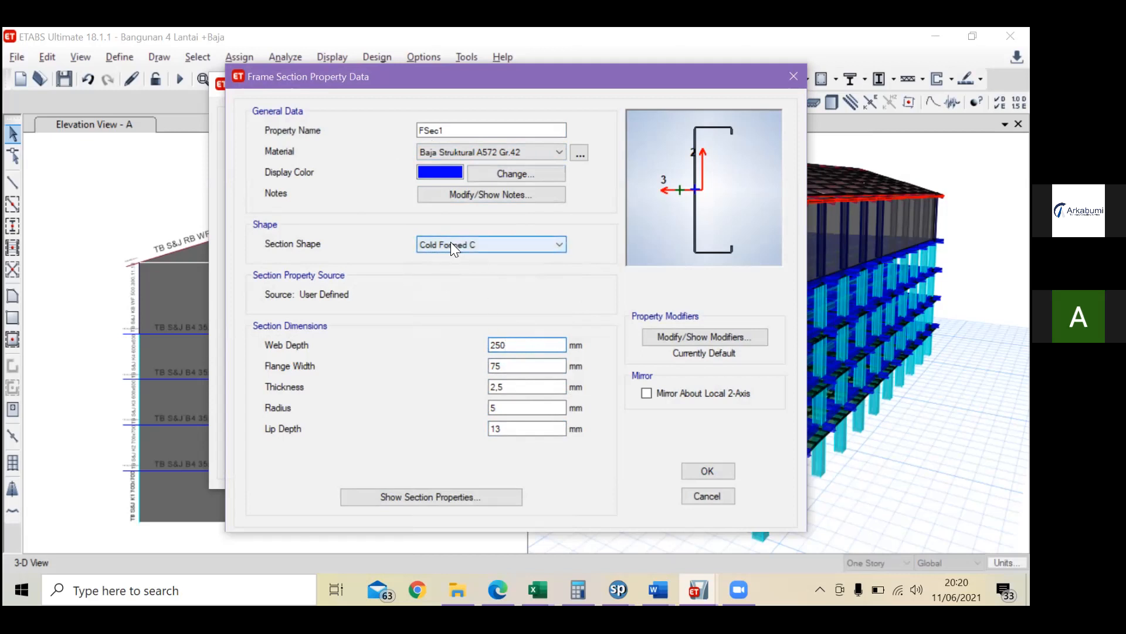
pyautogui.click(791, 77)
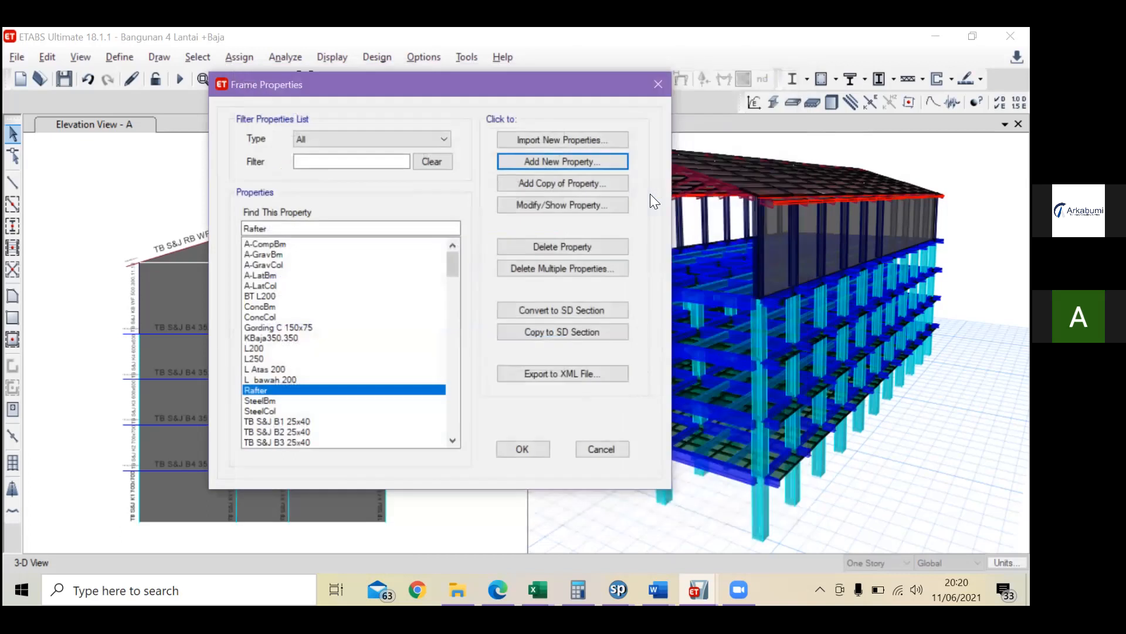
pyautogui.click(563, 162)
pyautogui.moveTo(661, 123); pyautogui.dragTo(649, 109)
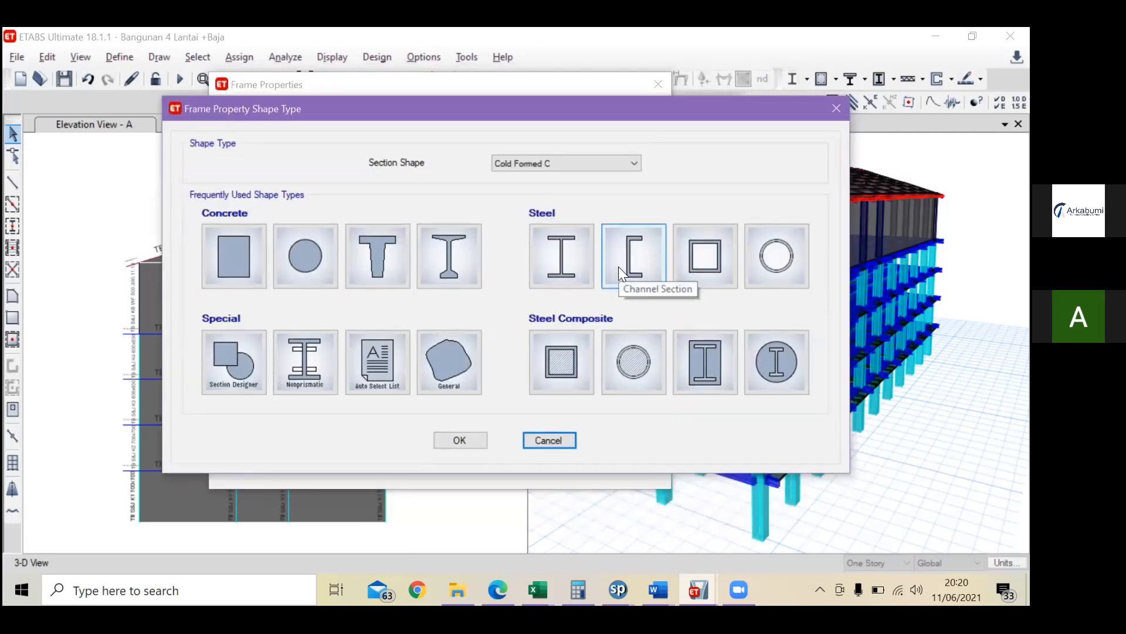
pyautogui.click(619, 266)
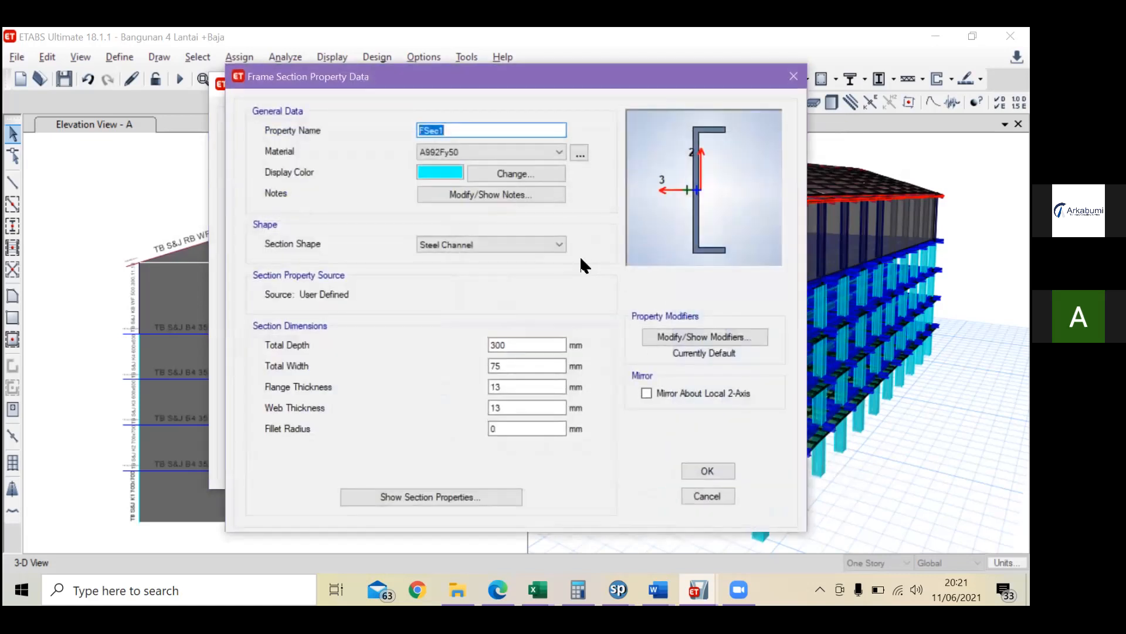
pyautogui.click(544, 155)
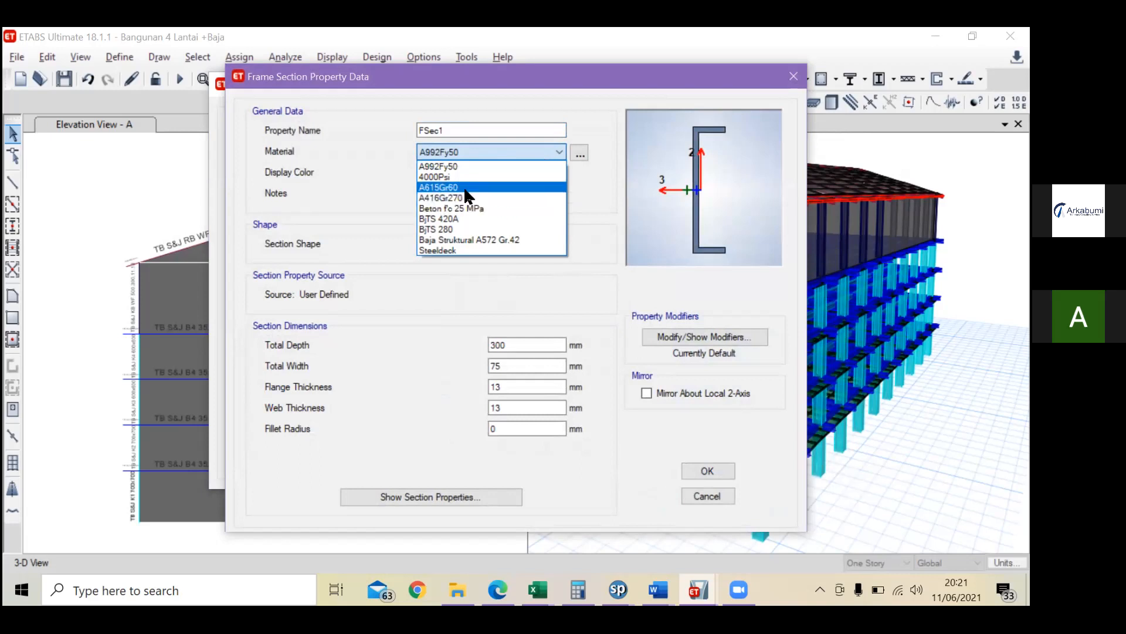
pyautogui.click(499, 239)
pyautogui.click(549, 346)
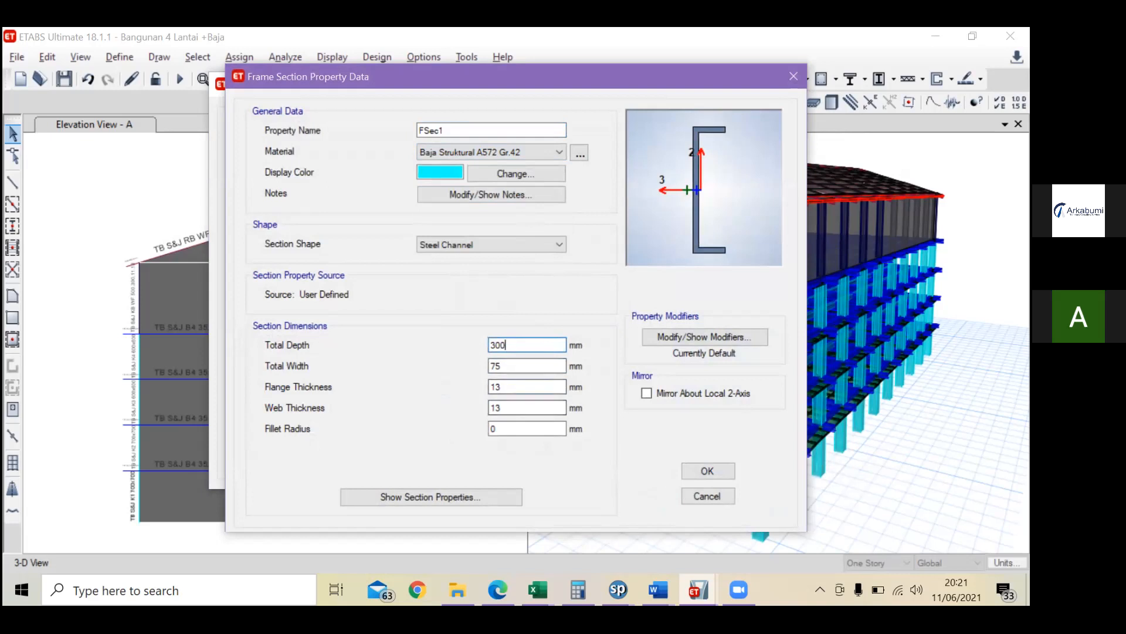
pyautogui.click(658, 590)
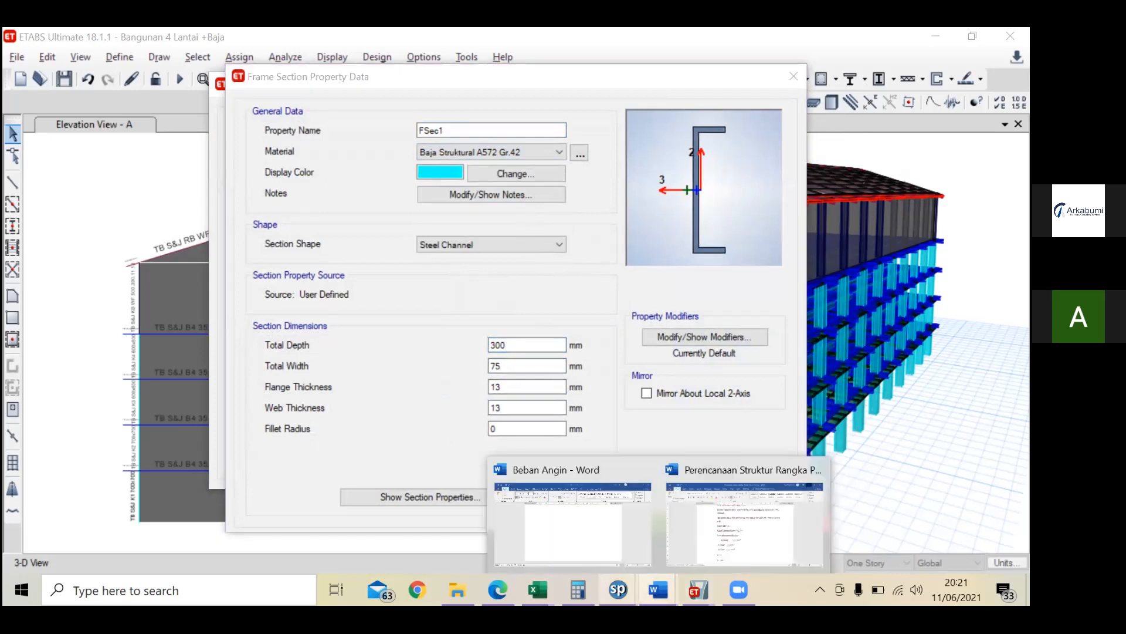
pyautogui.click(796, 75)
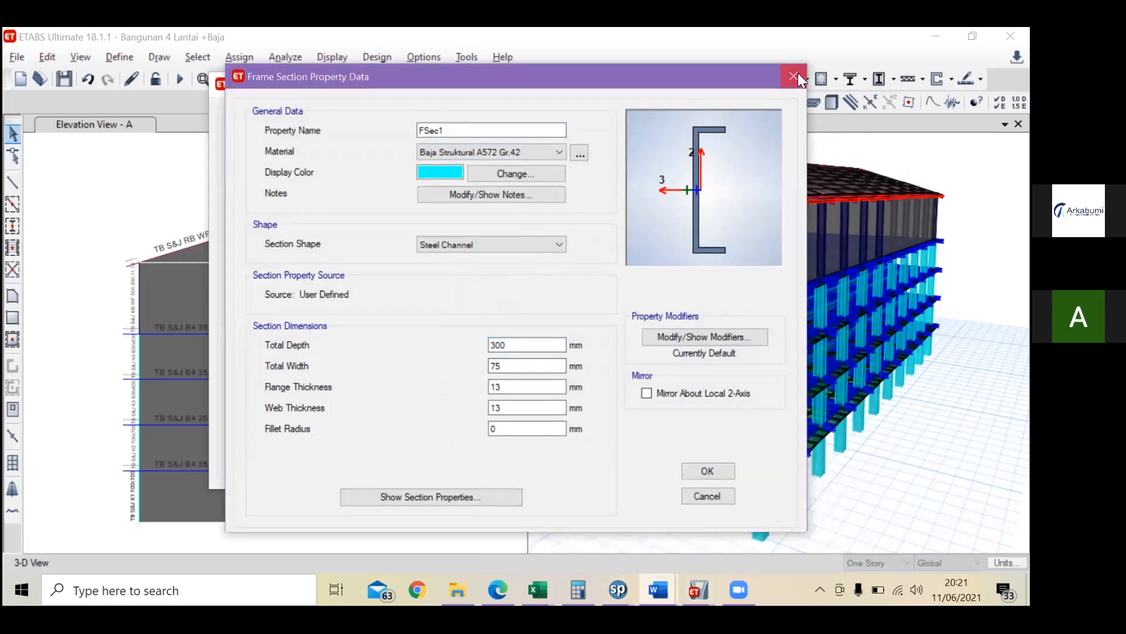
pyautogui.click(796, 75)
# Step: Open the Gording C 150x75 steel channel section and review its depth, width and thickness values without changing them
pyautogui.click(352, 327)
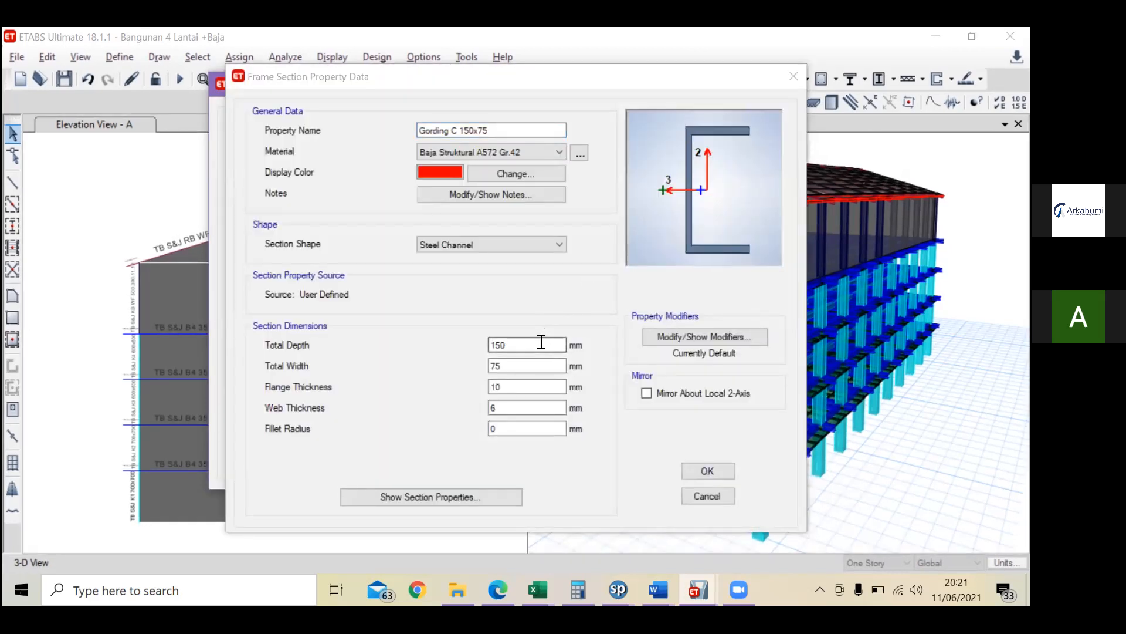
pyautogui.click(540, 365)
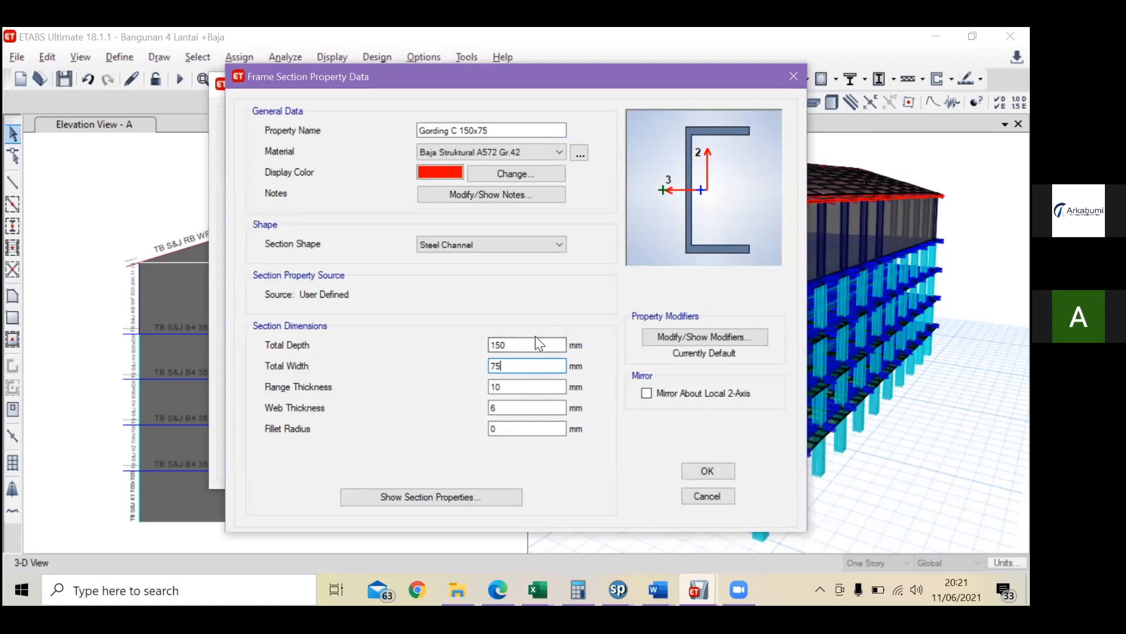
pyautogui.click(535, 345)
pyautogui.moveTo(630, 84); pyautogui.dragTo(609, 82)
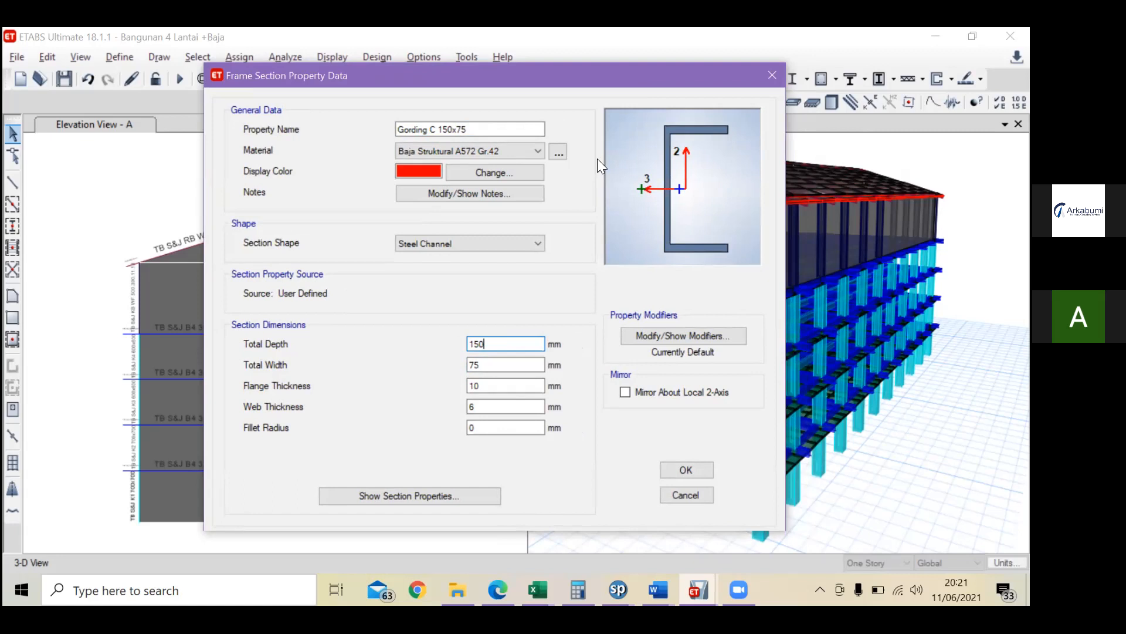
pyautogui.click(773, 78)
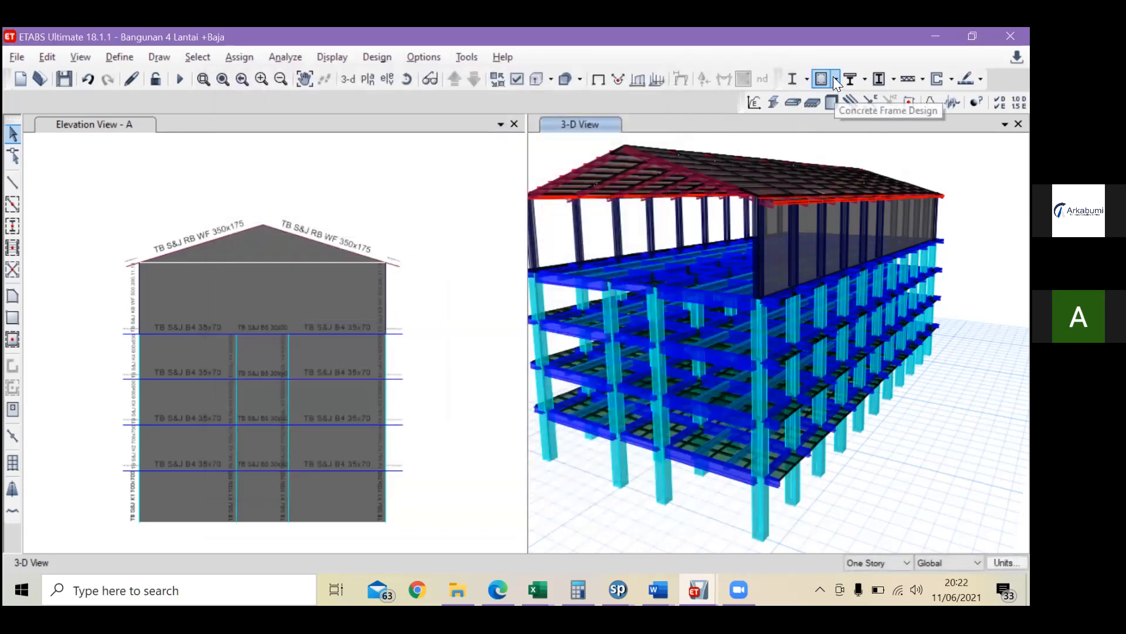
# Step: Review the Steel Frame Design preferences, including the design code, framing type and seismic design factors
pyautogui.click(806, 78)
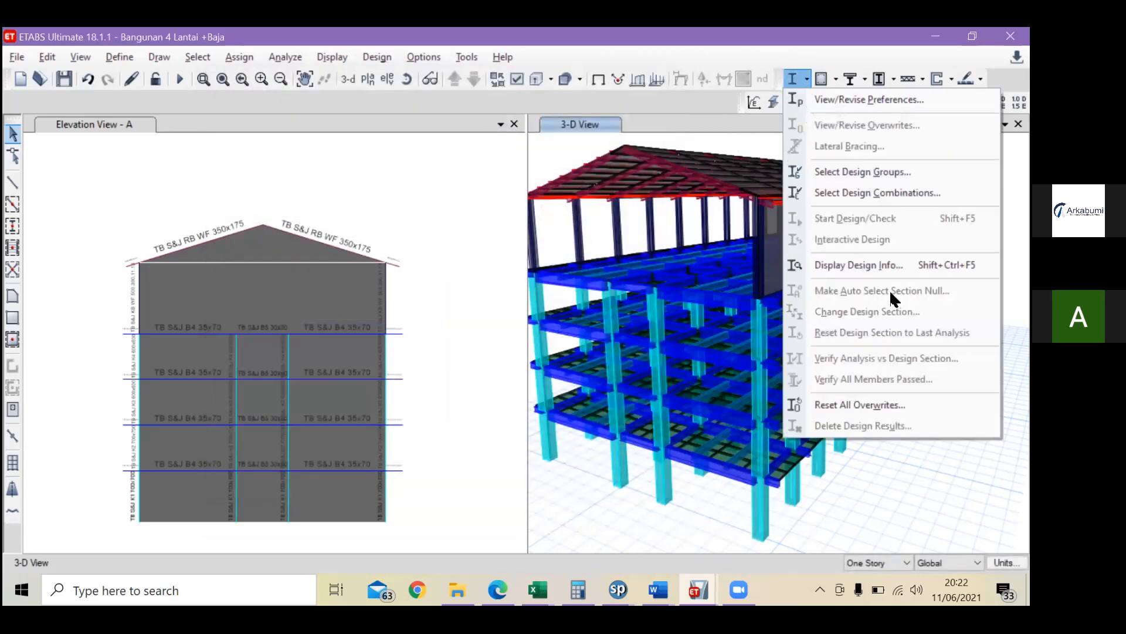
pyautogui.click(813, 37)
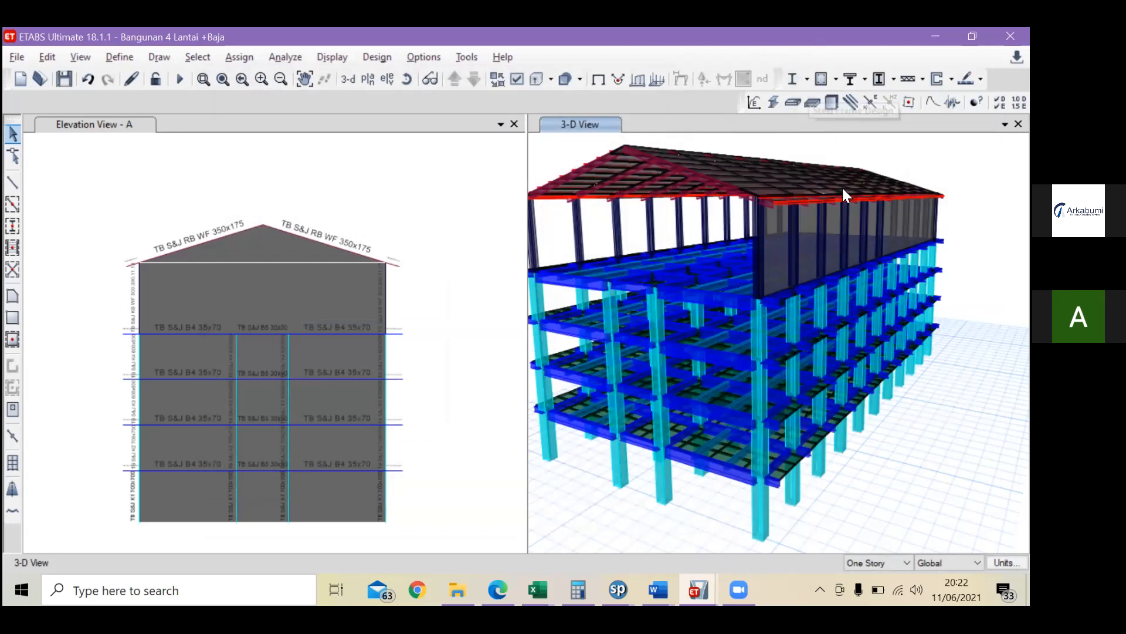
pyautogui.click(806, 76)
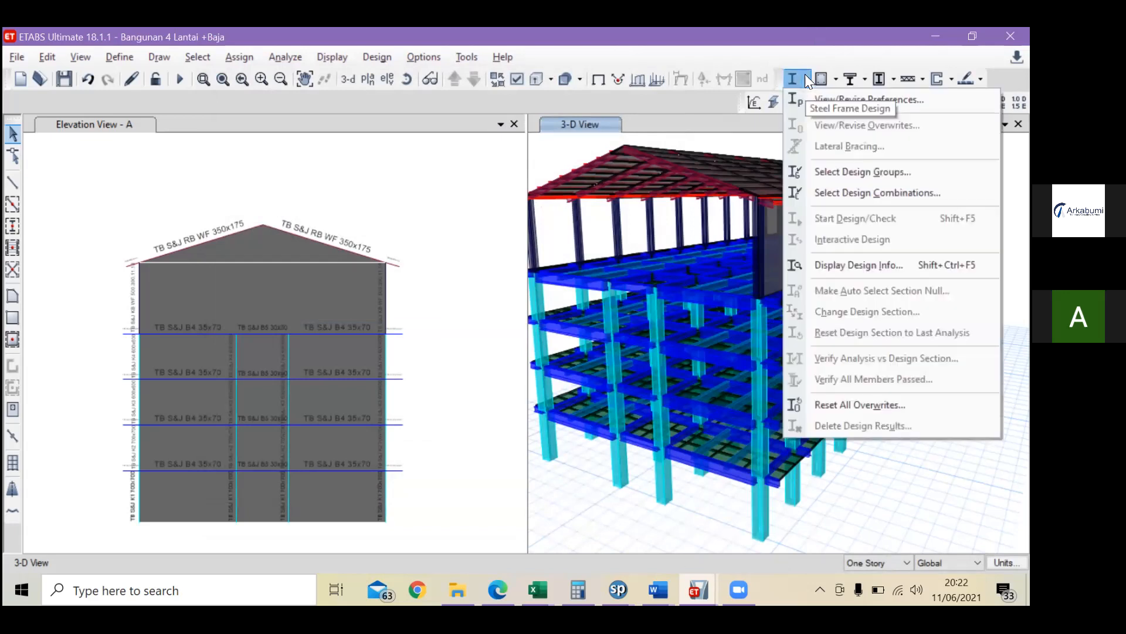
pyautogui.click(803, 77)
pyautogui.click(804, 77)
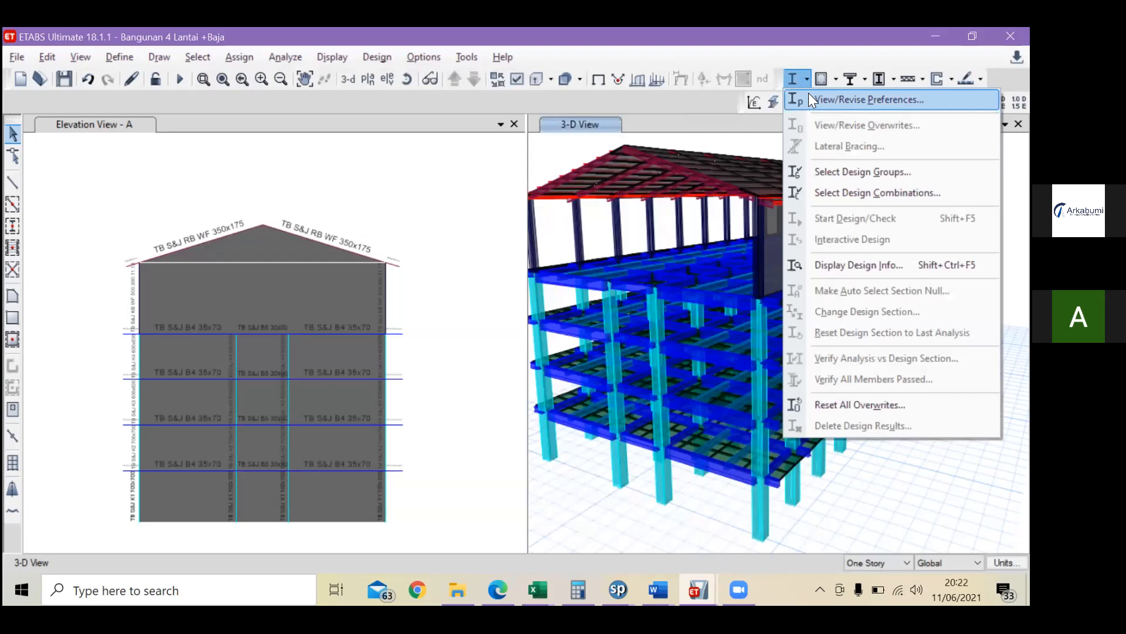
pyautogui.click(809, 94)
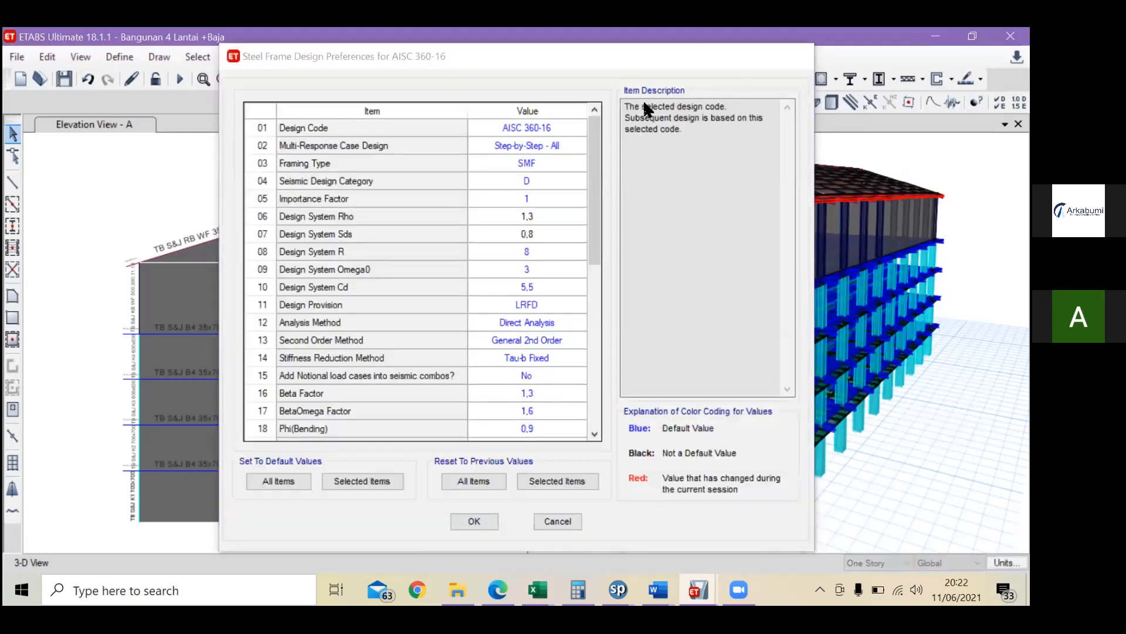
pyautogui.click(801, 55)
# Step: Run the analysis of the building model and recheck the Steel Frame Design preferences
pyautogui.click(177, 78)
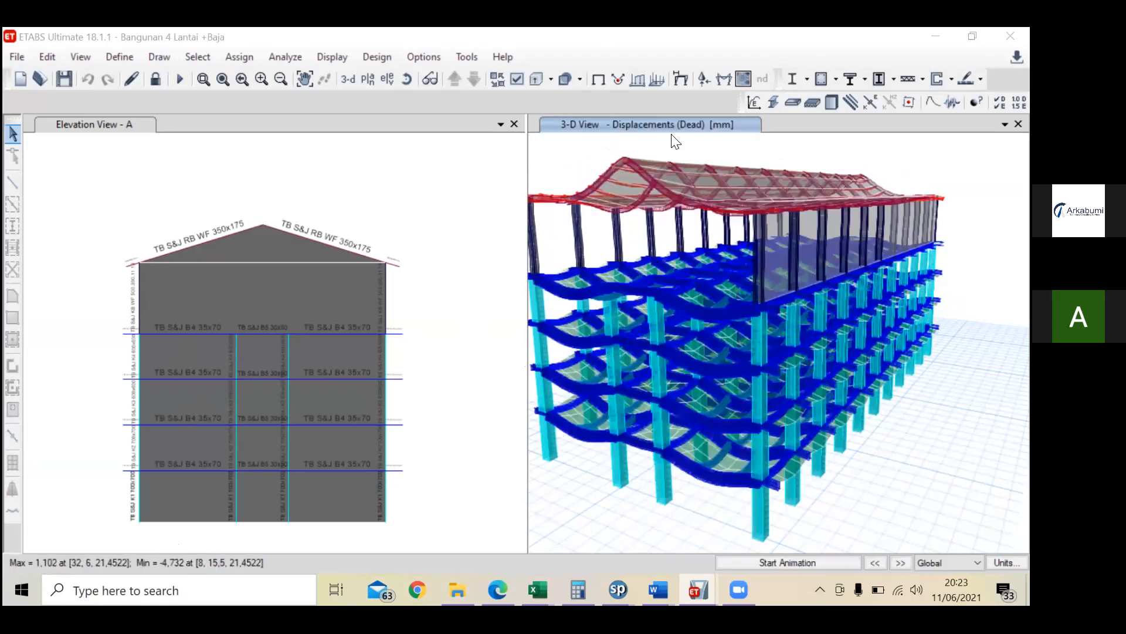
pyautogui.click(805, 80)
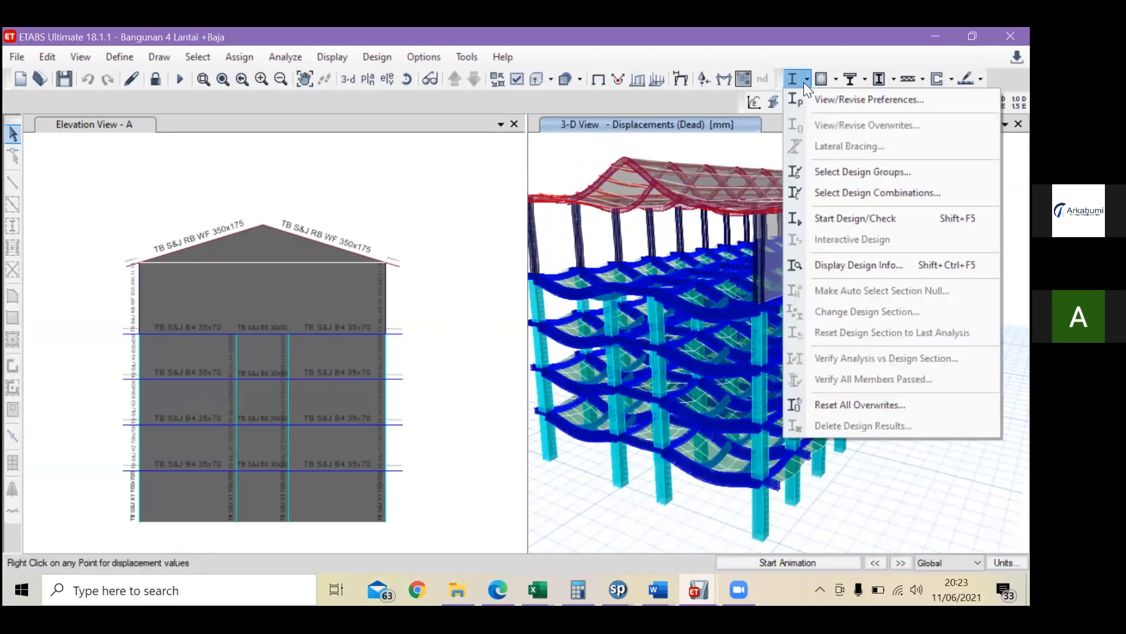
pyautogui.click(866, 99)
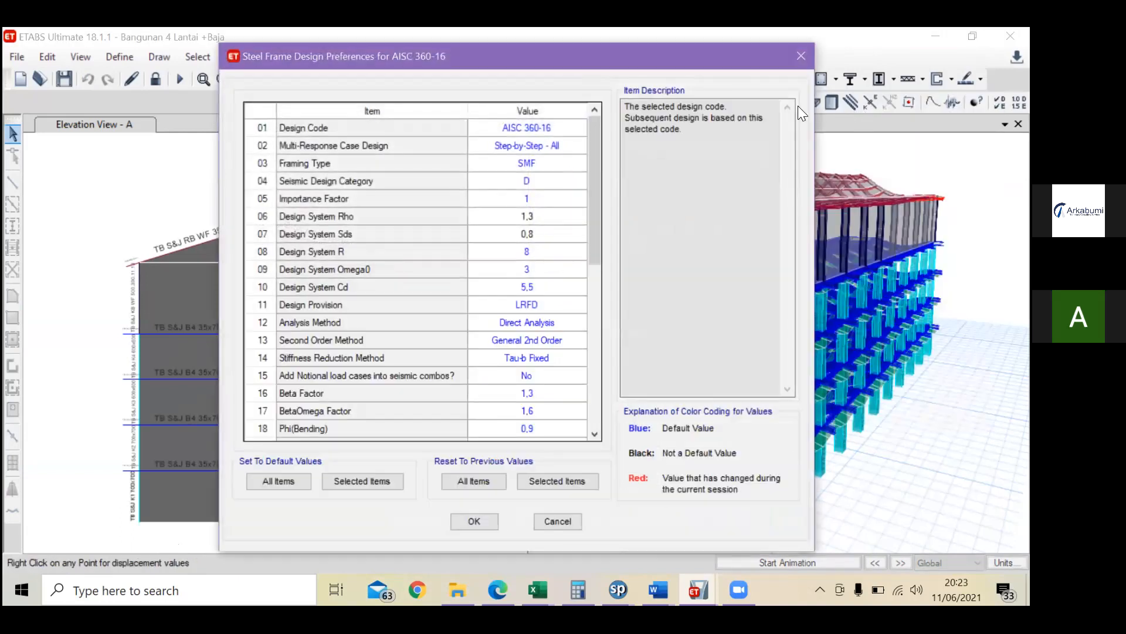
pyautogui.click(803, 53)
# Step: Remove the default combinations DStlS1 to DStlS40 from the strength design combinations for steel frame design and accept the selection
pyautogui.click(807, 78)
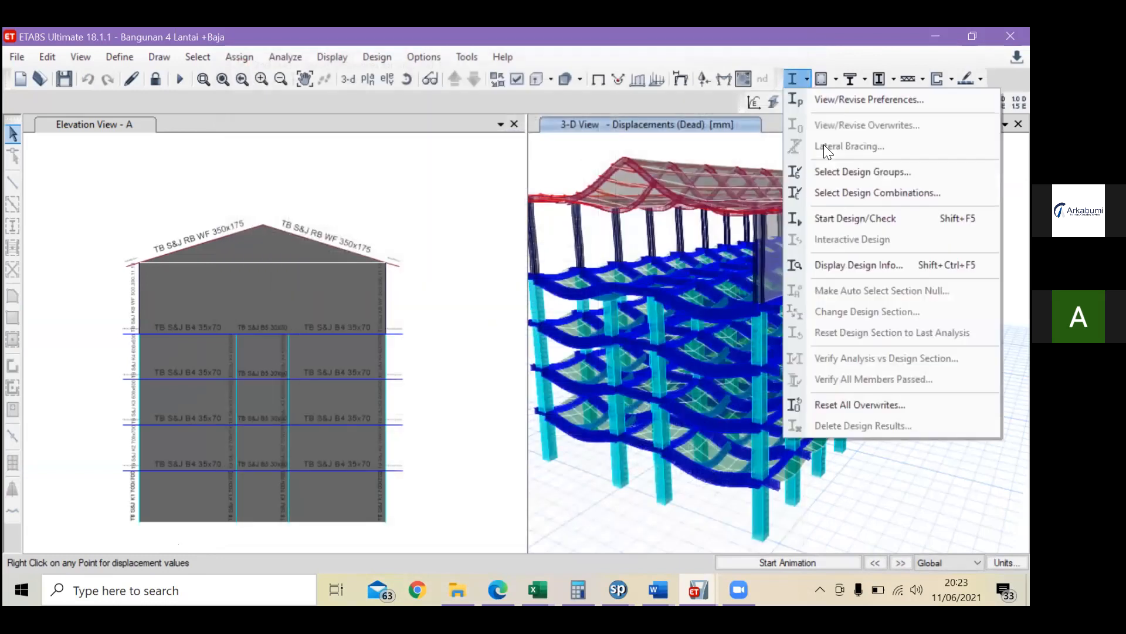
pyautogui.click(839, 191)
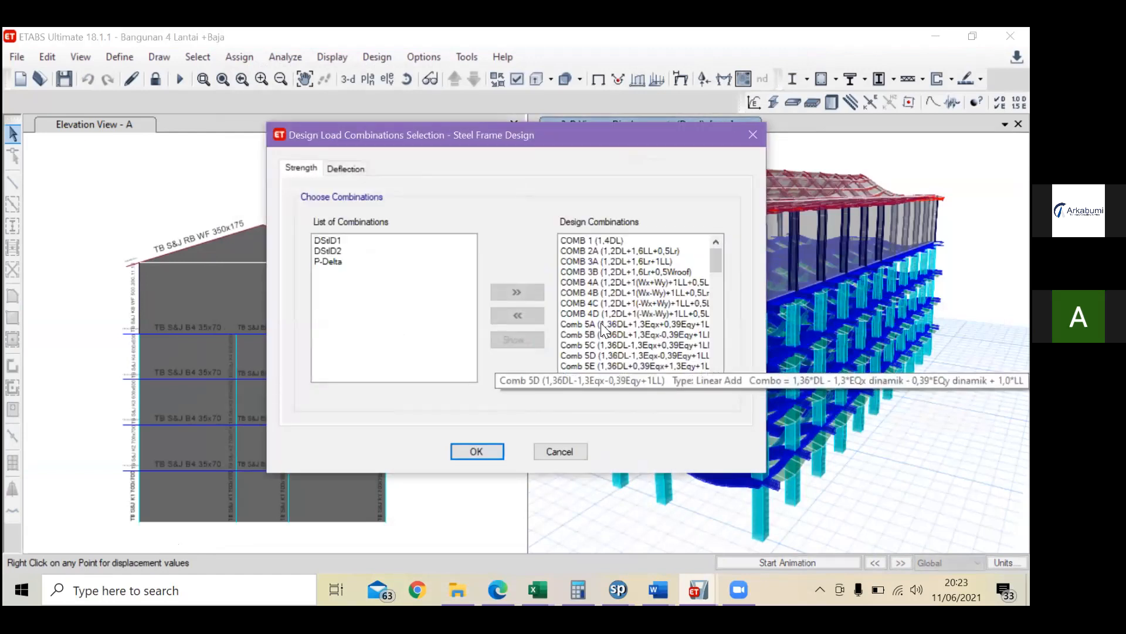
pyautogui.scroll(-3, 596, 317)
pyautogui.scroll(-10, 594, 306)
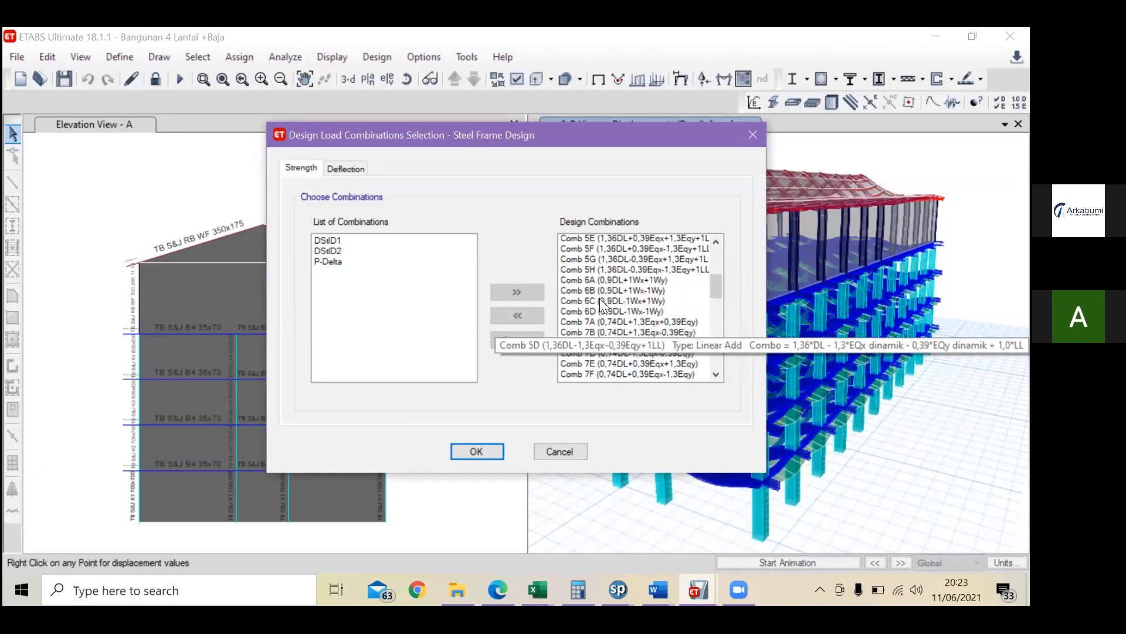
pyautogui.scroll(10, 585, 352)
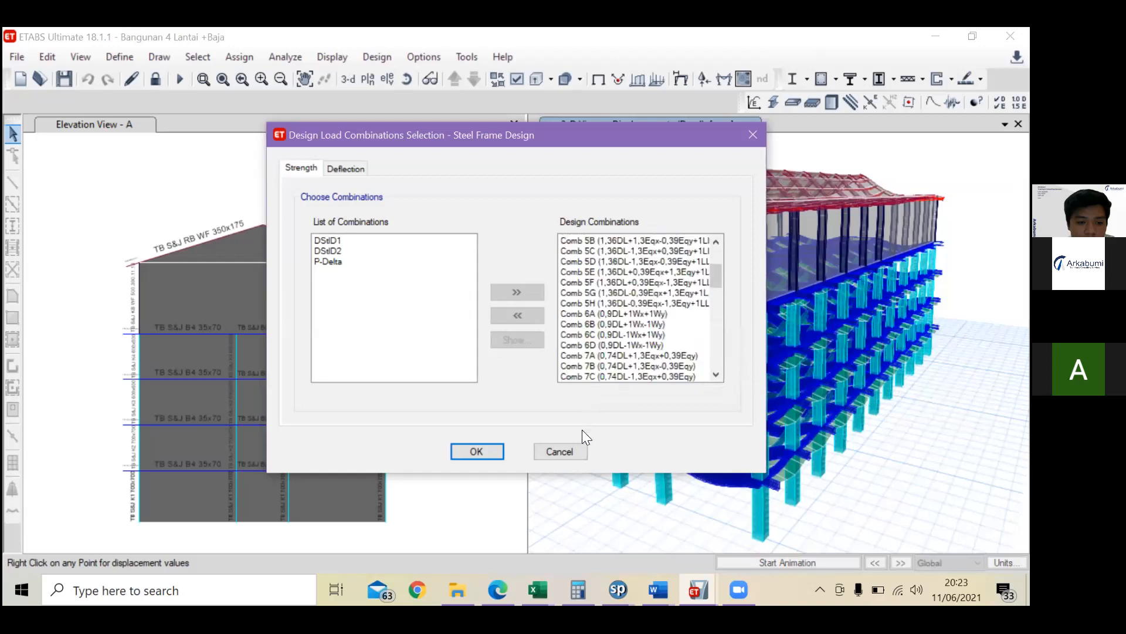
pyautogui.scroll(-3, 607, 373)
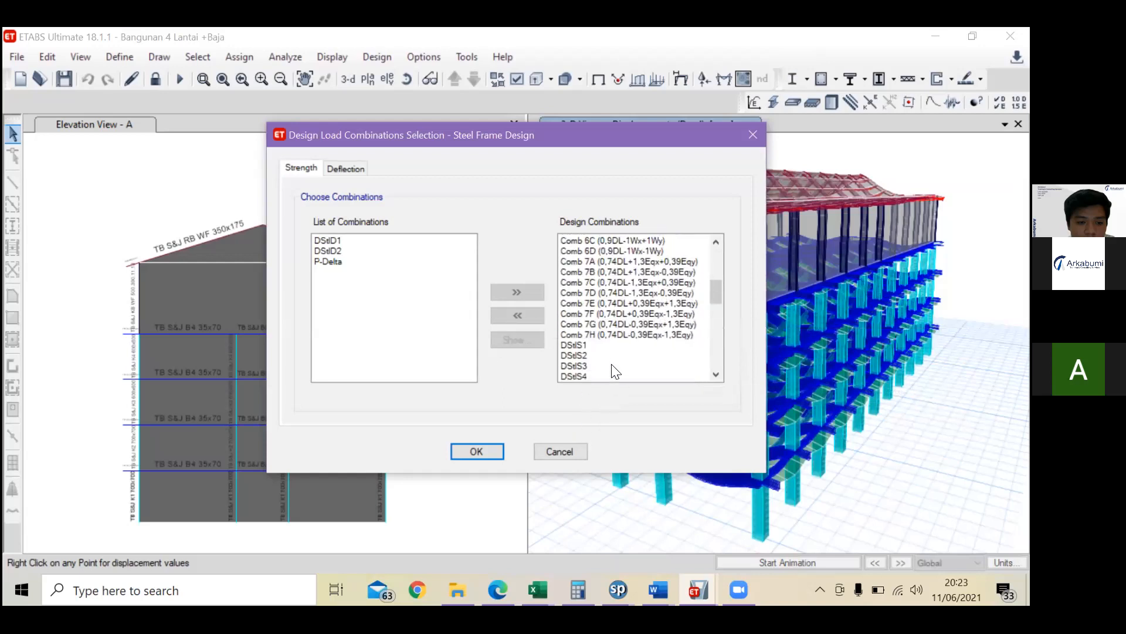
pyautogui.moveTo(578, 345); pyautogui.dragTo(564, 365)
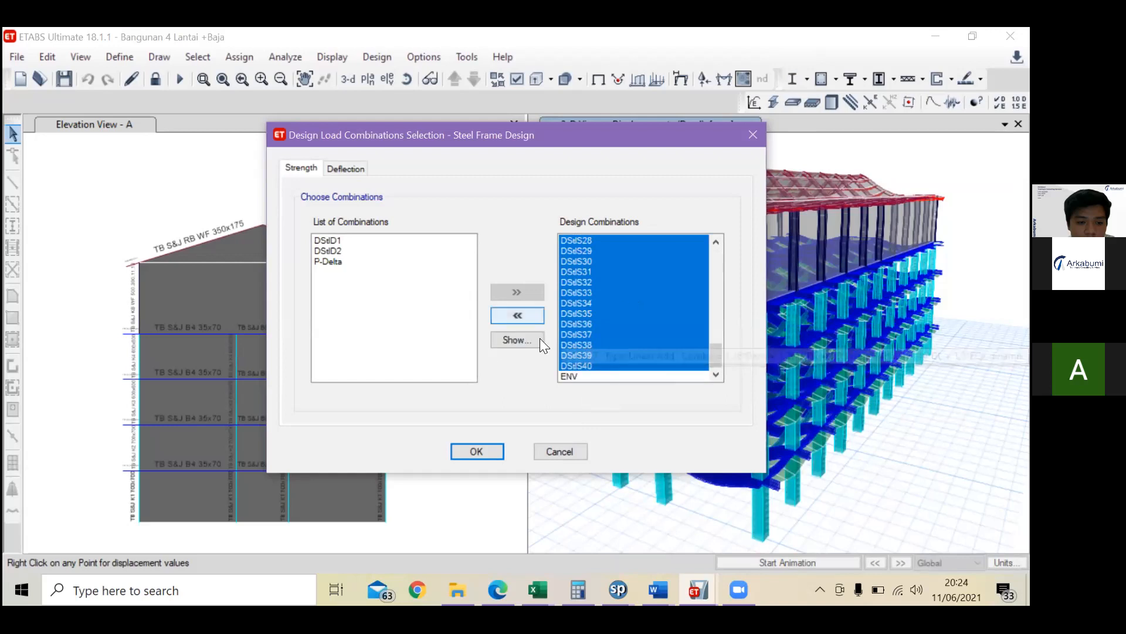
pyautogui.click(477, 452)
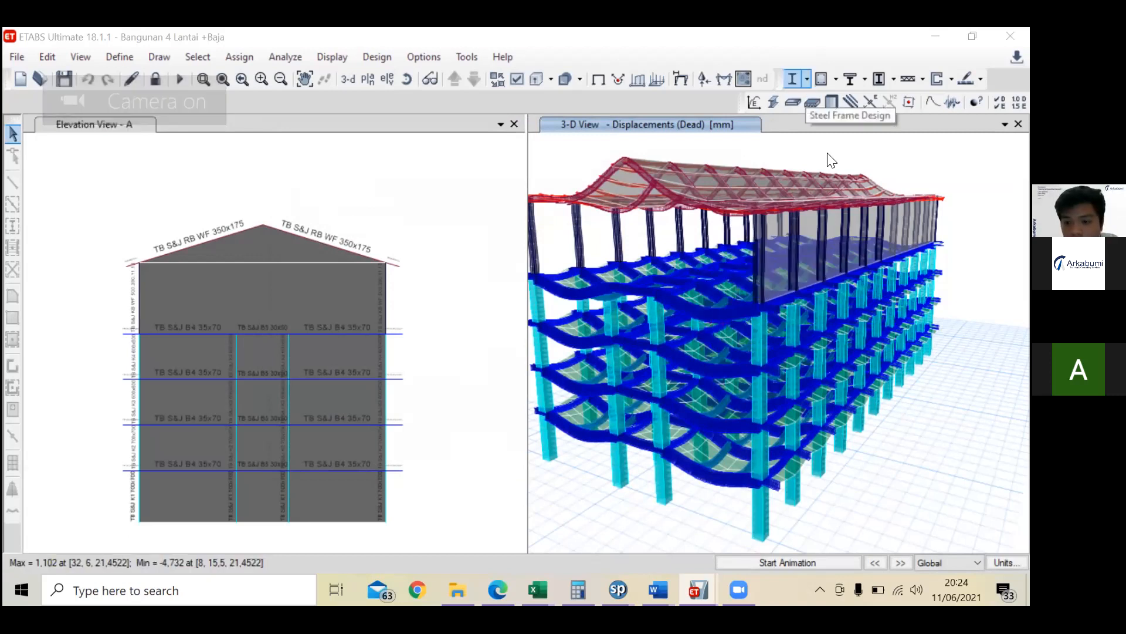
# Step: Examine the Steel Frame Design preferences for AISC 360-16 once more and close them unchanged
pyautogui.click(808, 73)
pyautogui.click(809, 75)
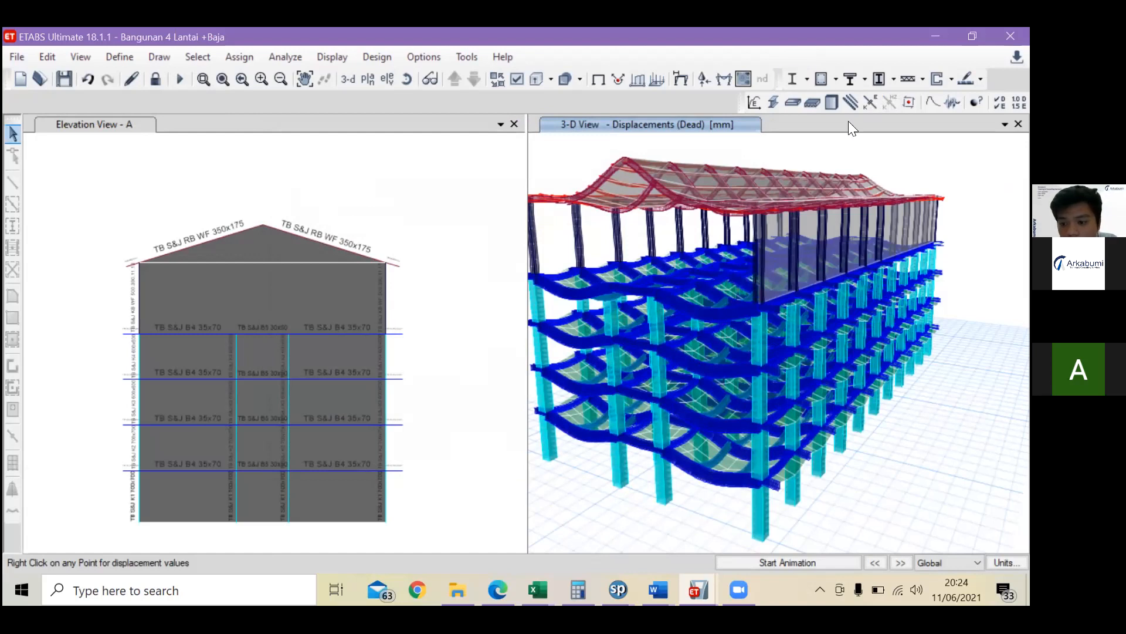
pyautogui.click(799, 84)
pyautogui.click(802, 81)
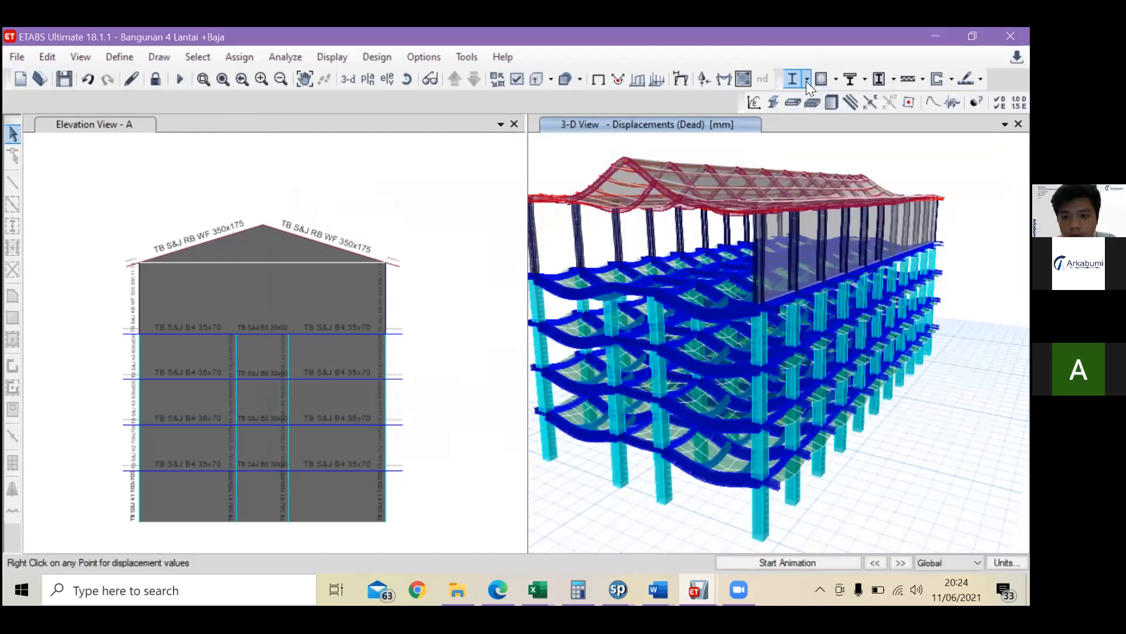
pyautogui.click(809, 76)
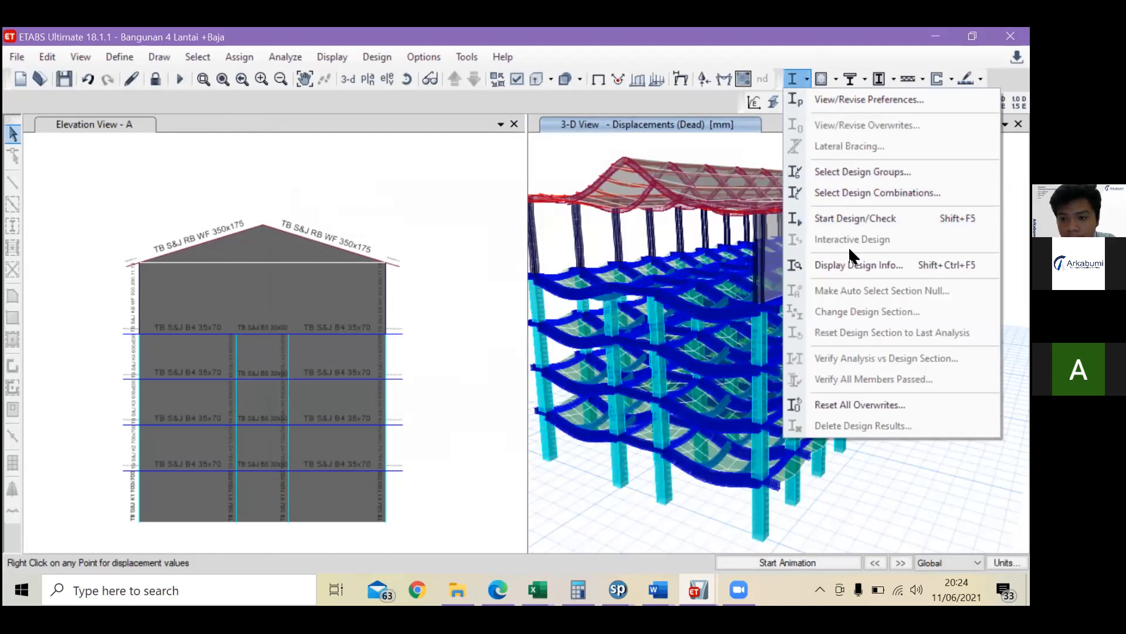
pyautogui.click(850, 100)
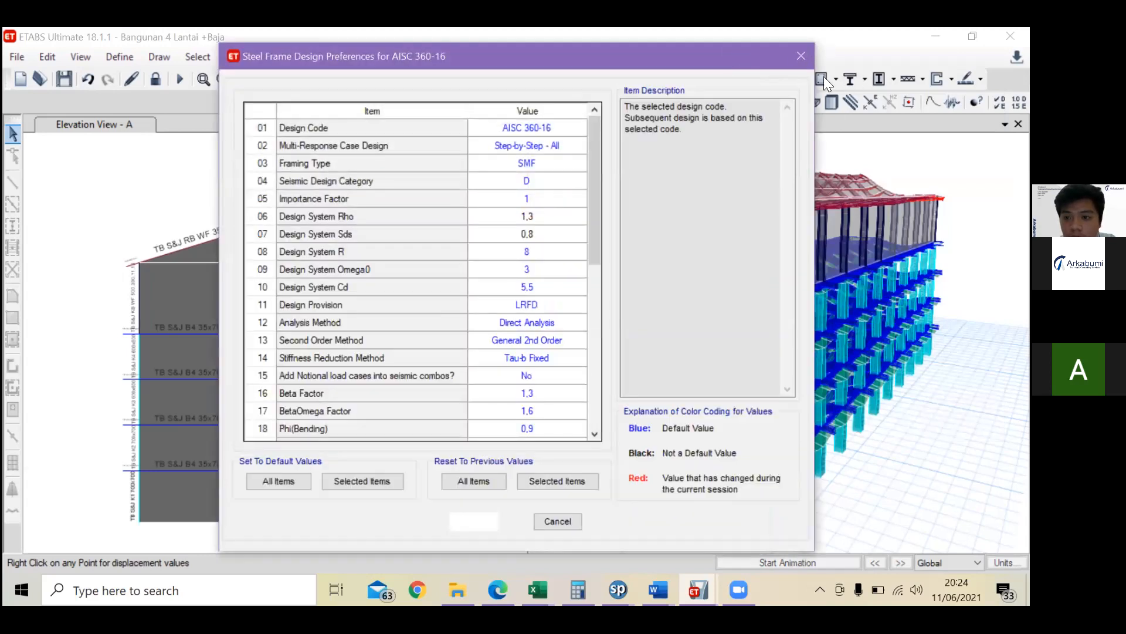
pyautogui.click(802, 56)
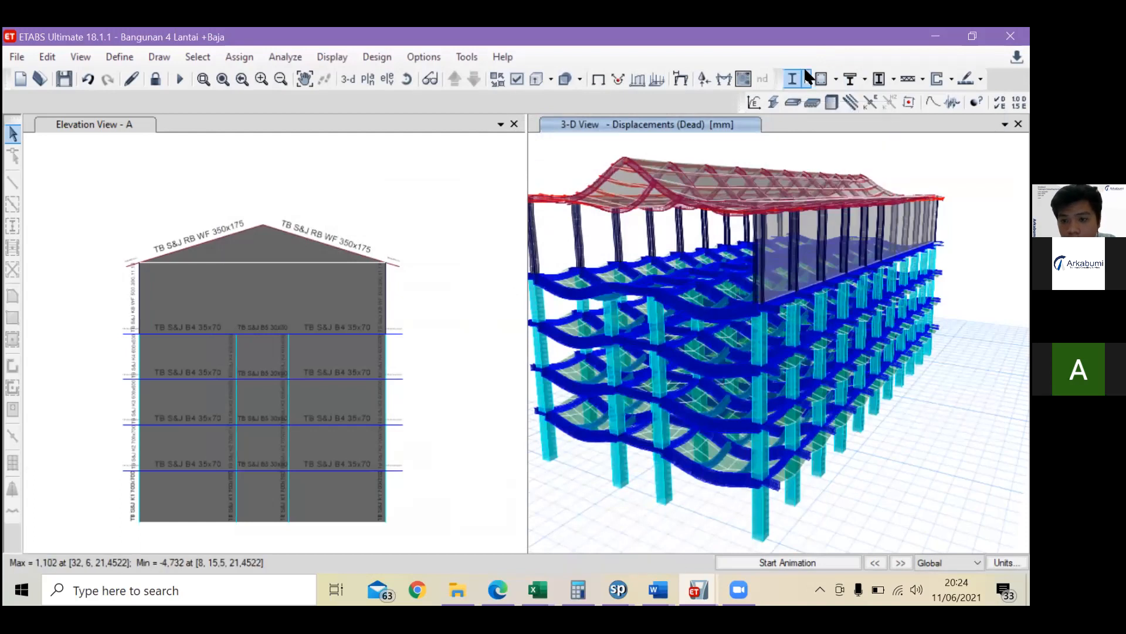
# Step: Start the steel frame design/check on the analysed building model
pyautogui.click(807, 76)
pyautogui.click(808, 76)
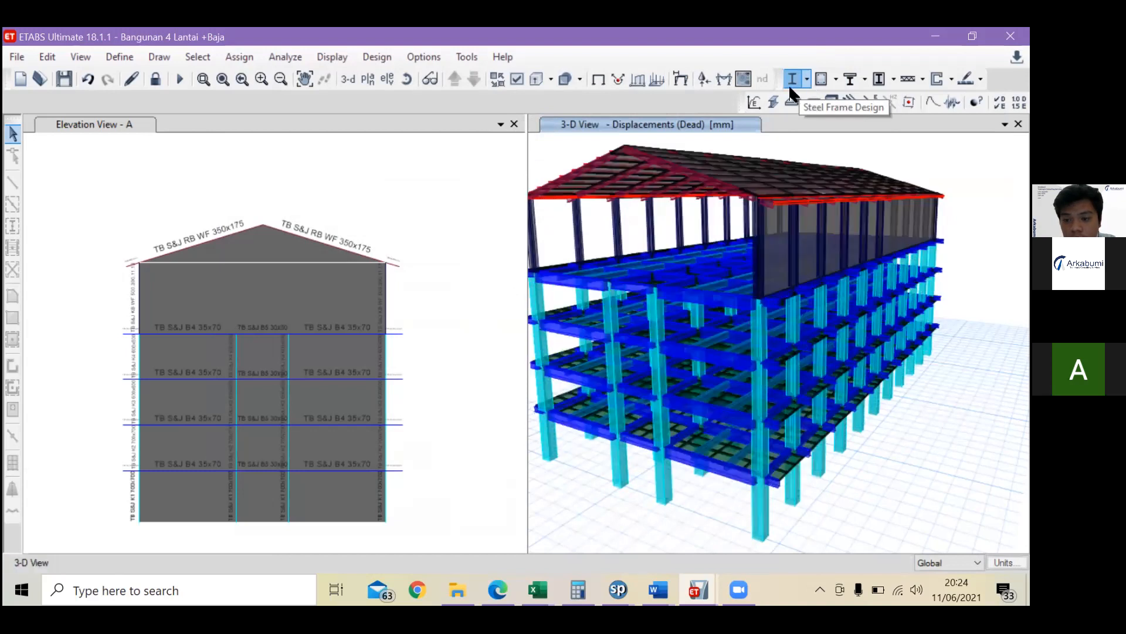
pyautogui.click(787, 75)
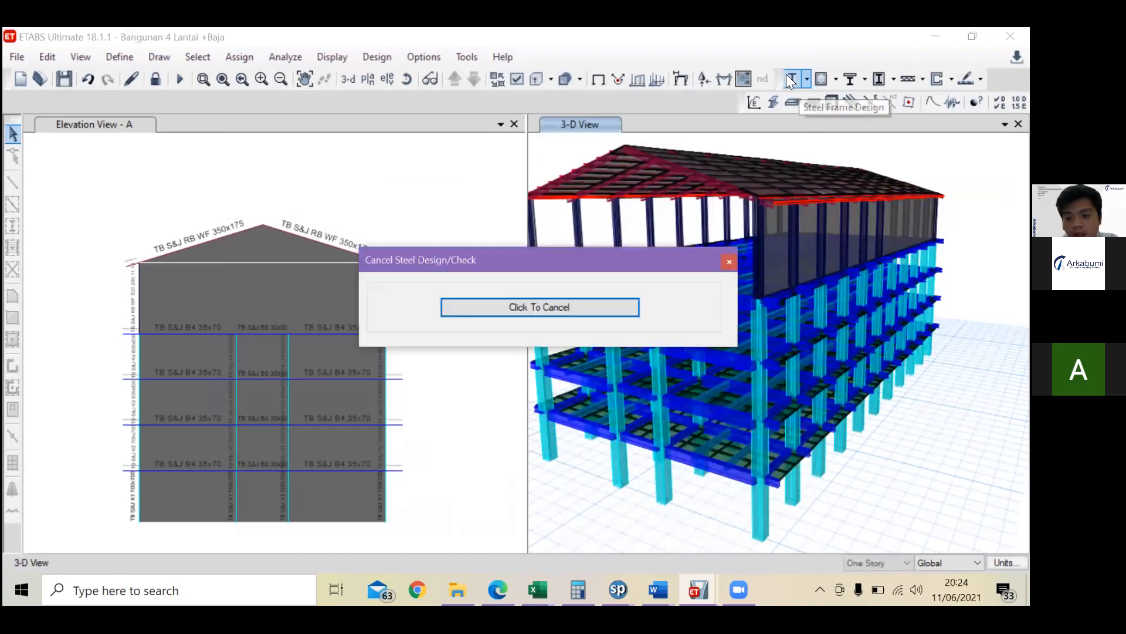